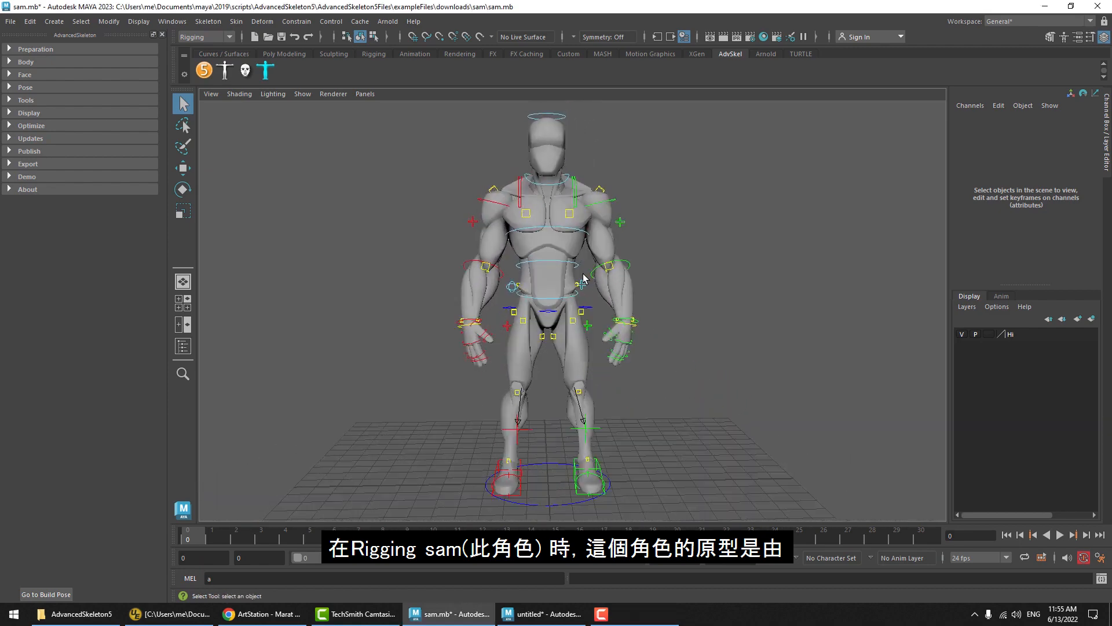
Switch to Chrome, look through the character artist's ArtStation portfolio, and return to Maya.
key(alt+Tab)
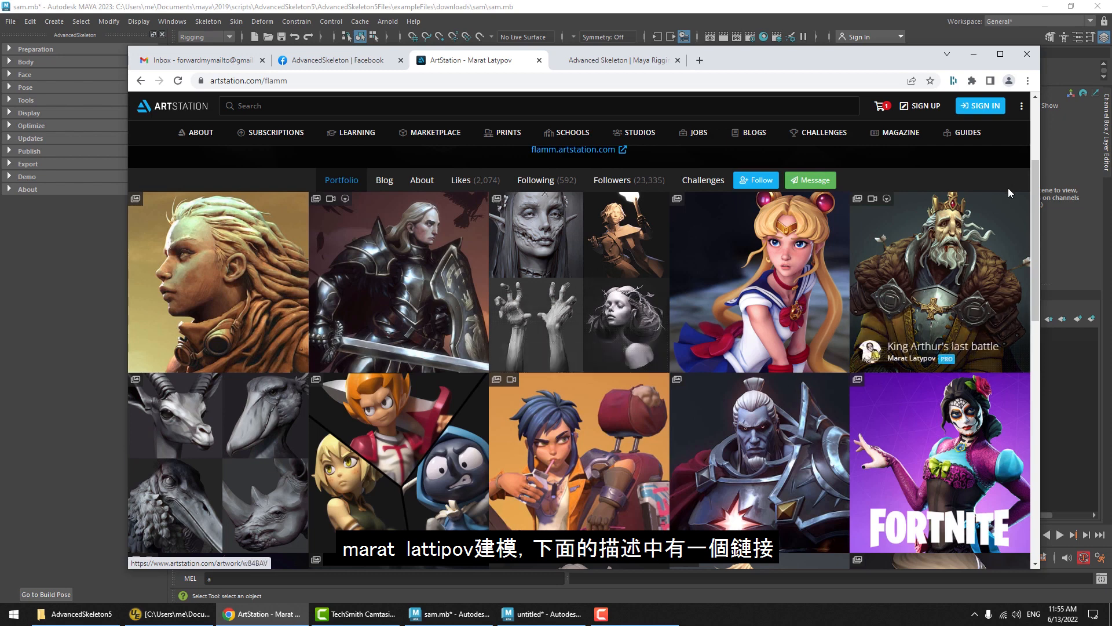
drag(1037, 179, 1037, 223)
click(507, 5)
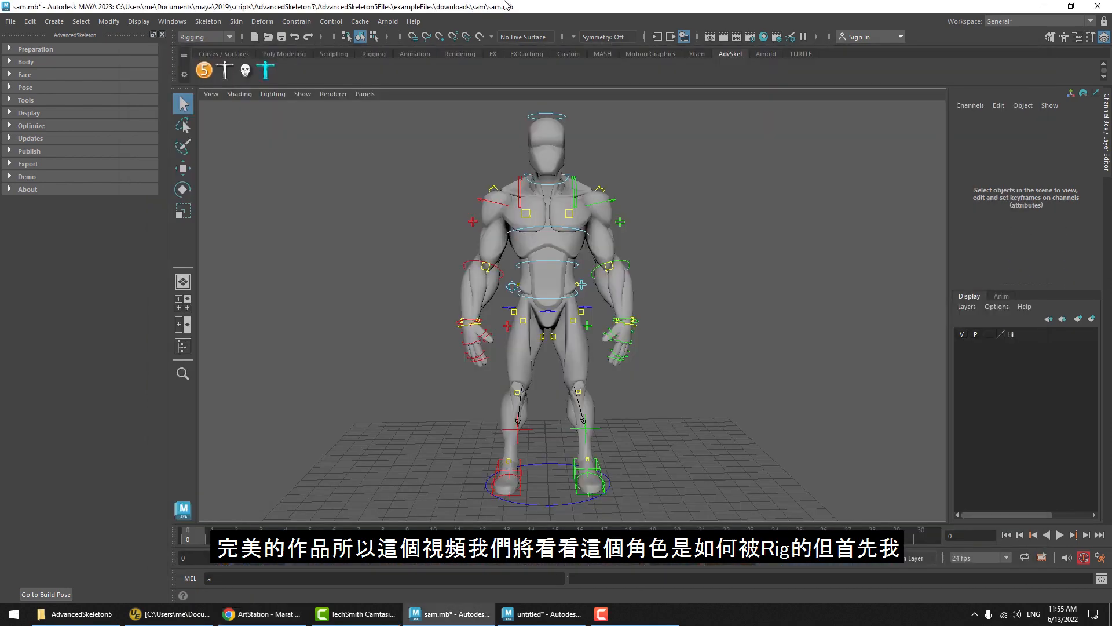
Choose sam as the demo character in AdvancedSkeleton's Demo section.
mouse_move(517, 330)
alt+mouse_down()
mouse_move(641, 337)
mouse_move(561, 318)
mouse_move(511, 340)
alt+mouse_up()
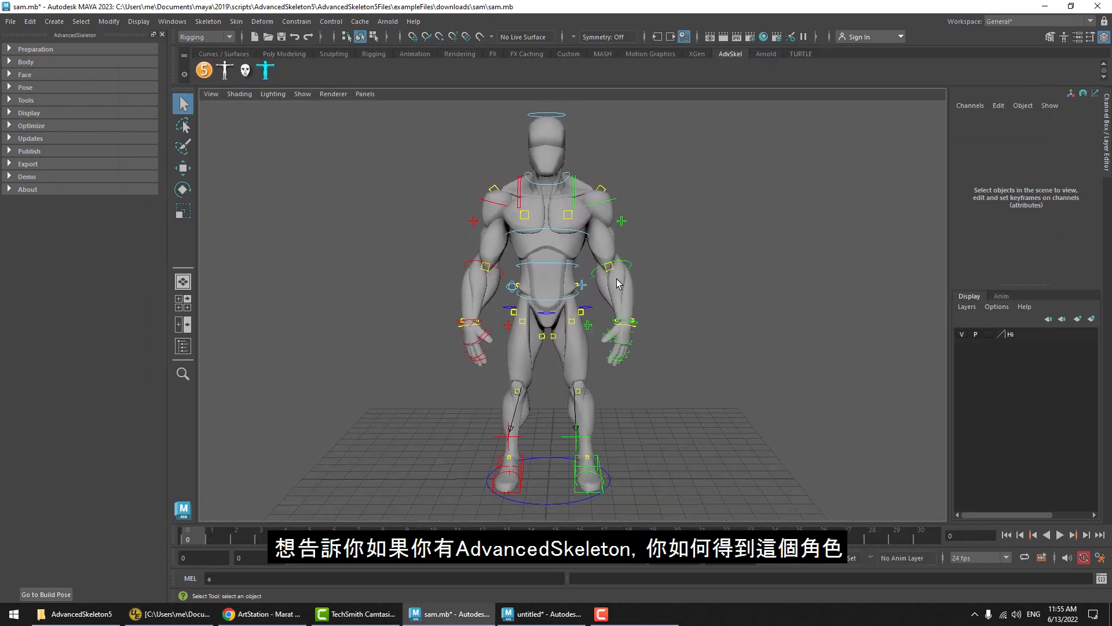
alt+drag(618, 255, 452, 243)
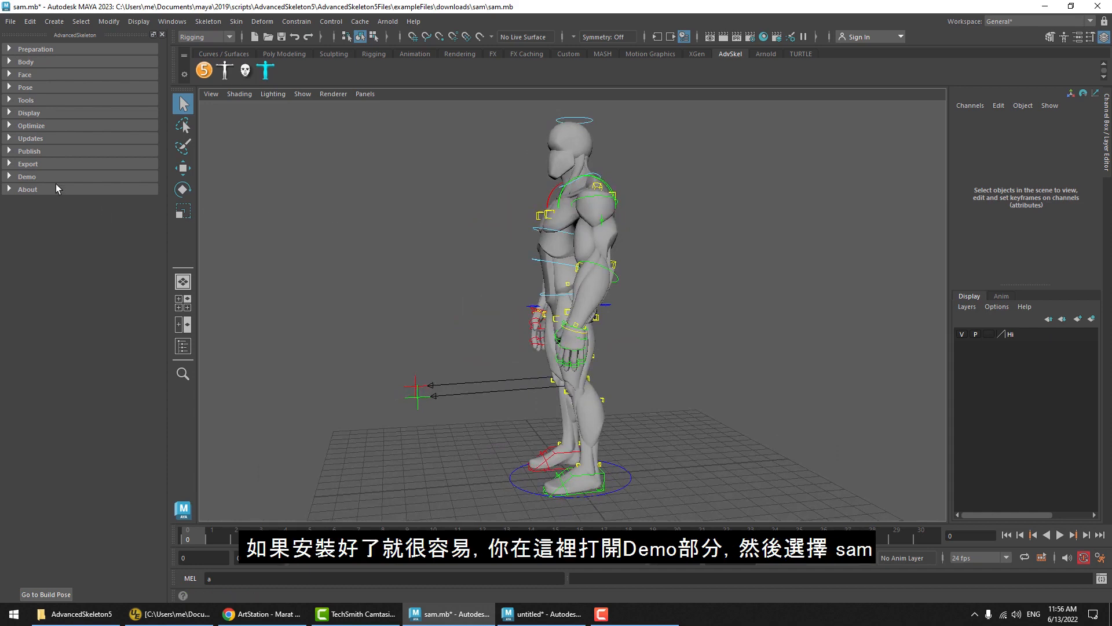
click(40, 177)
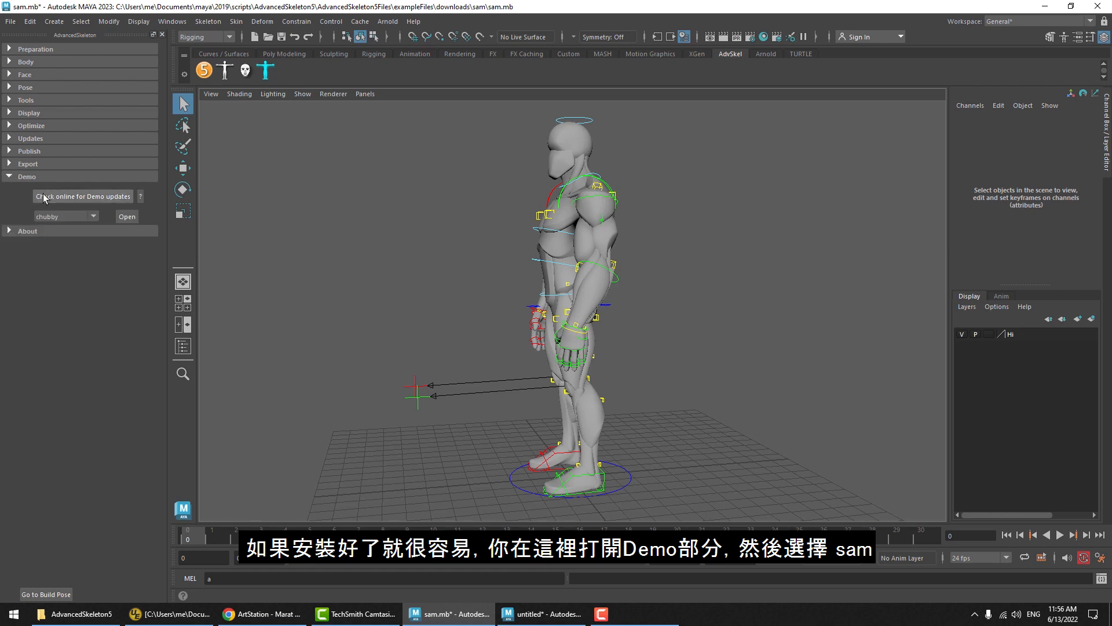
click(61, 219)
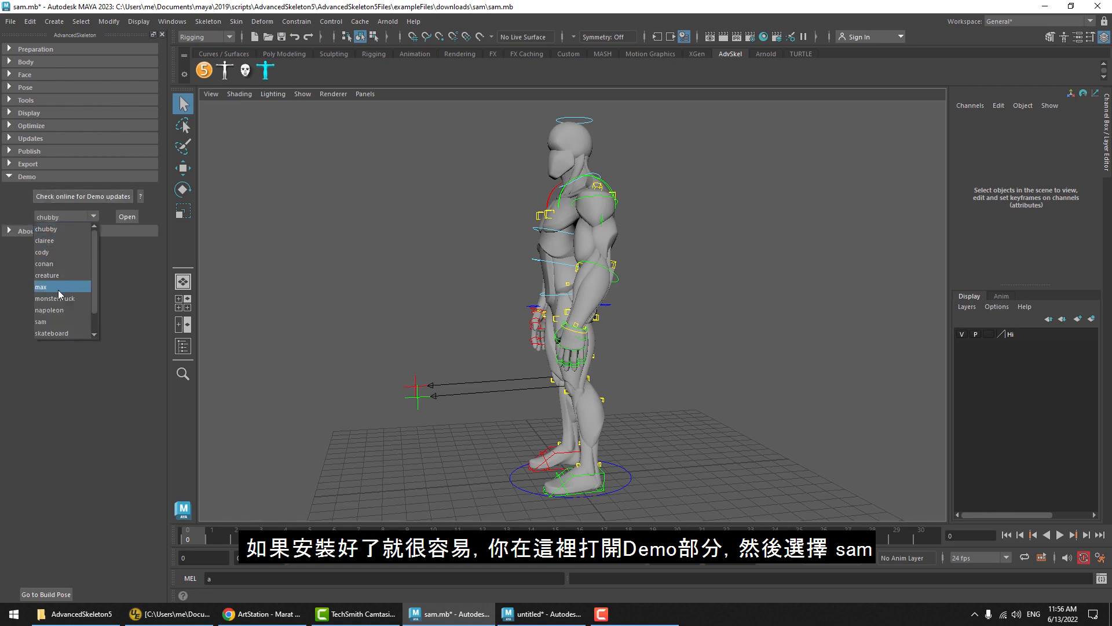
click(57, 322)
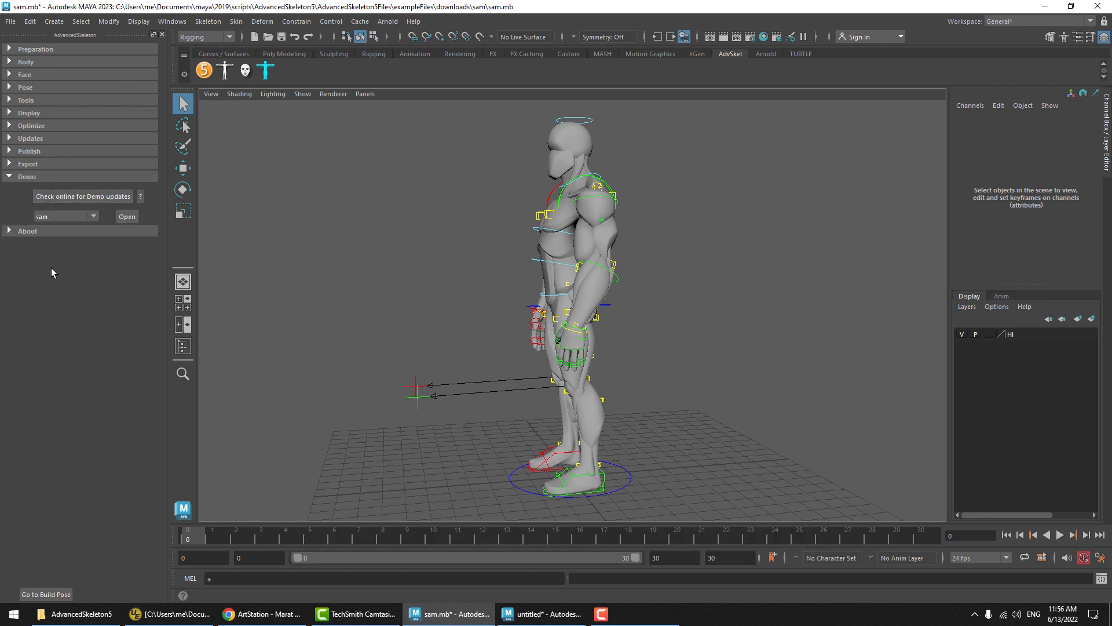
Check online for demo updates, open the sam demo, and collapse the Demo section.
click(58, 198)
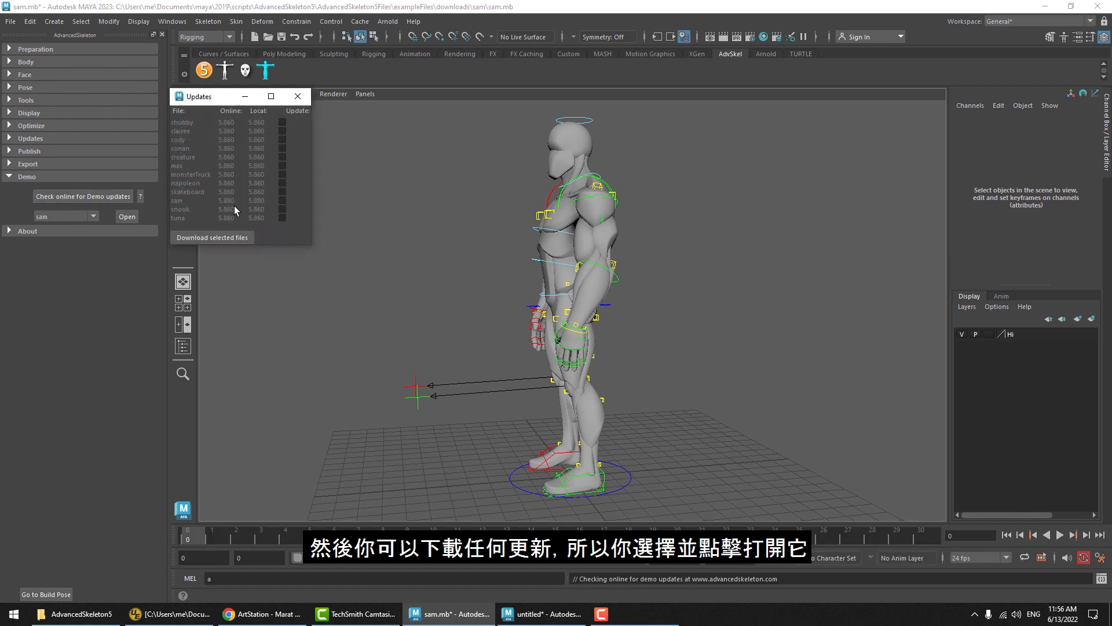
click(305, 96)
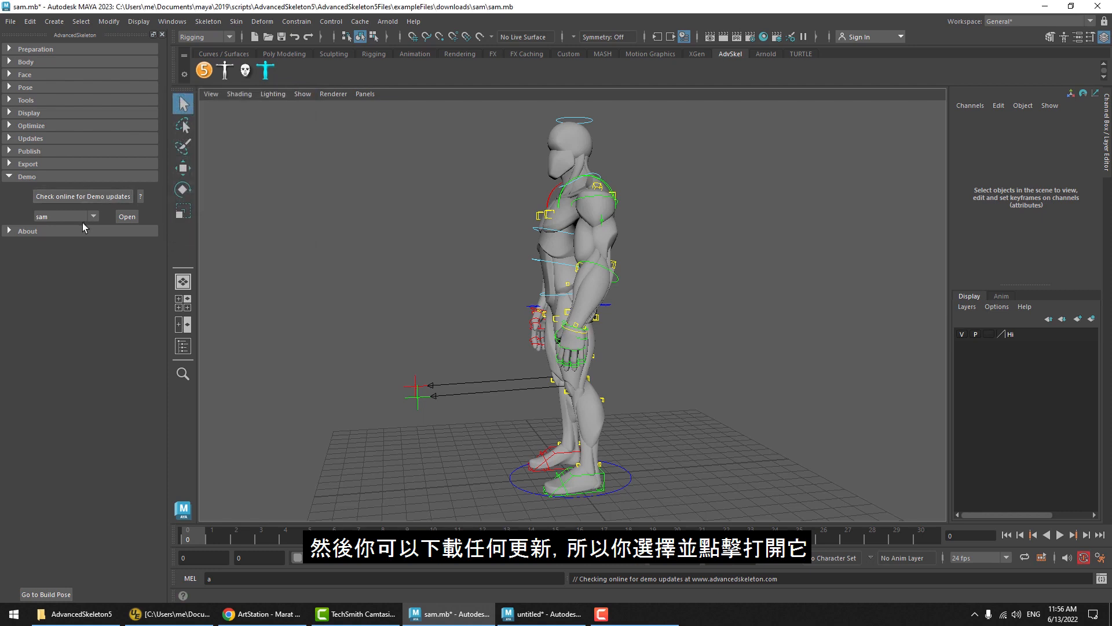
click(126, 217)
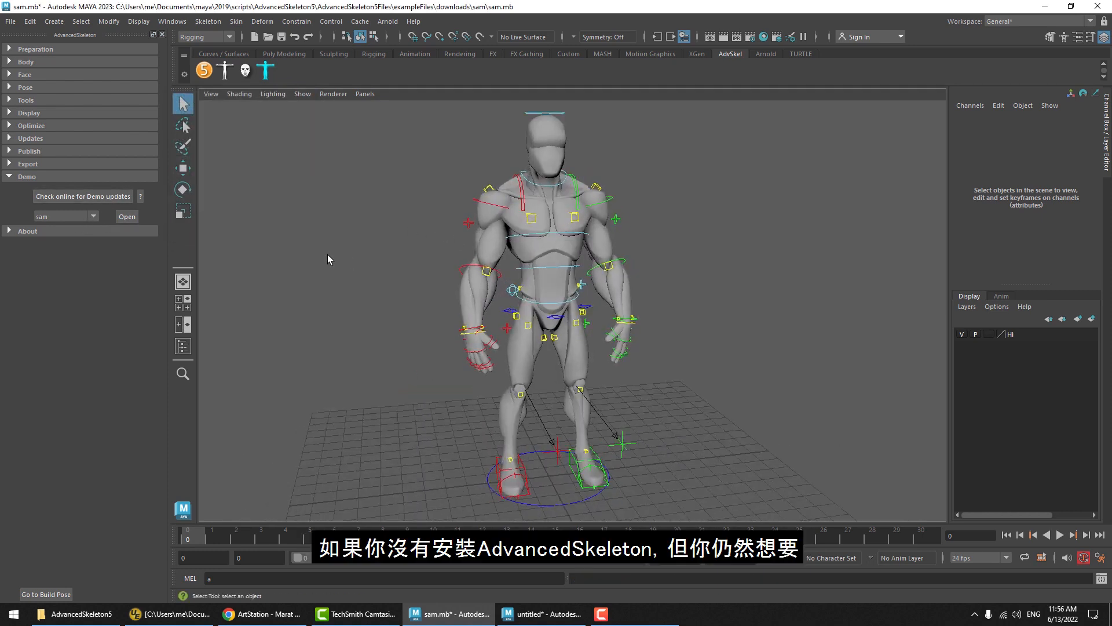
click(42, 175)
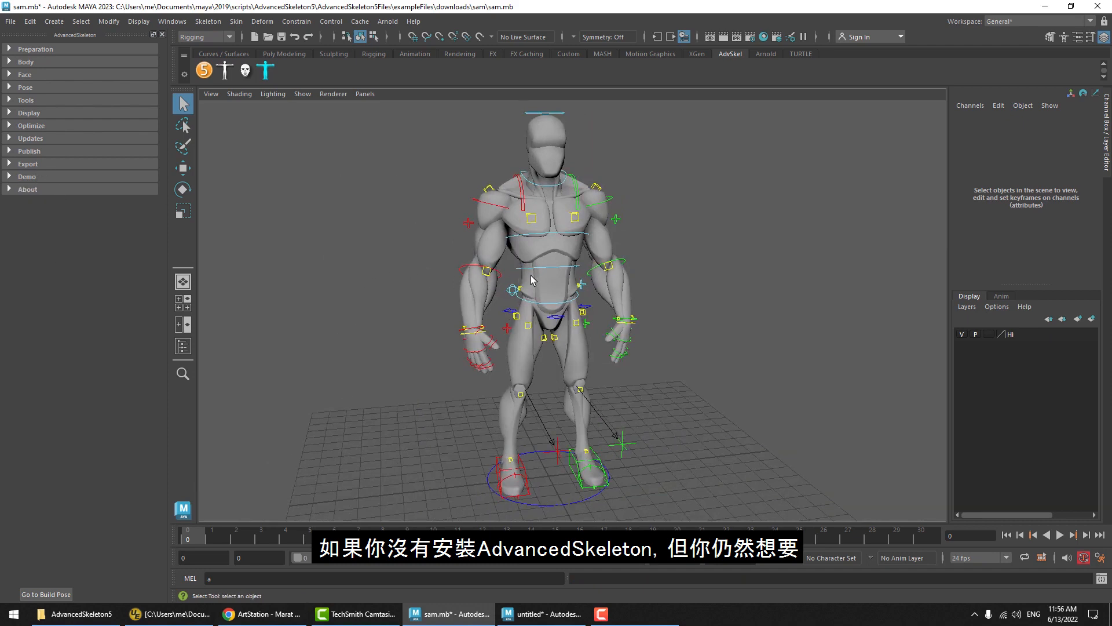
Switch to Chrome, find the sam rig among the example rigs in the Advanced Skeleton site's download area, and return to Maya.
click(262, 613)
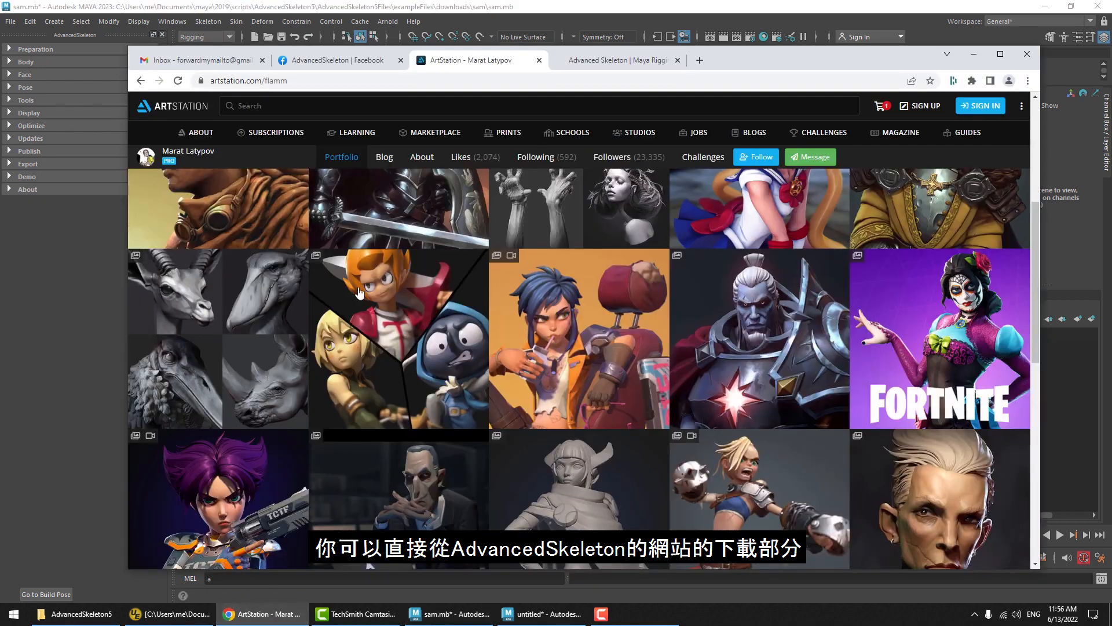
click(616, 60)
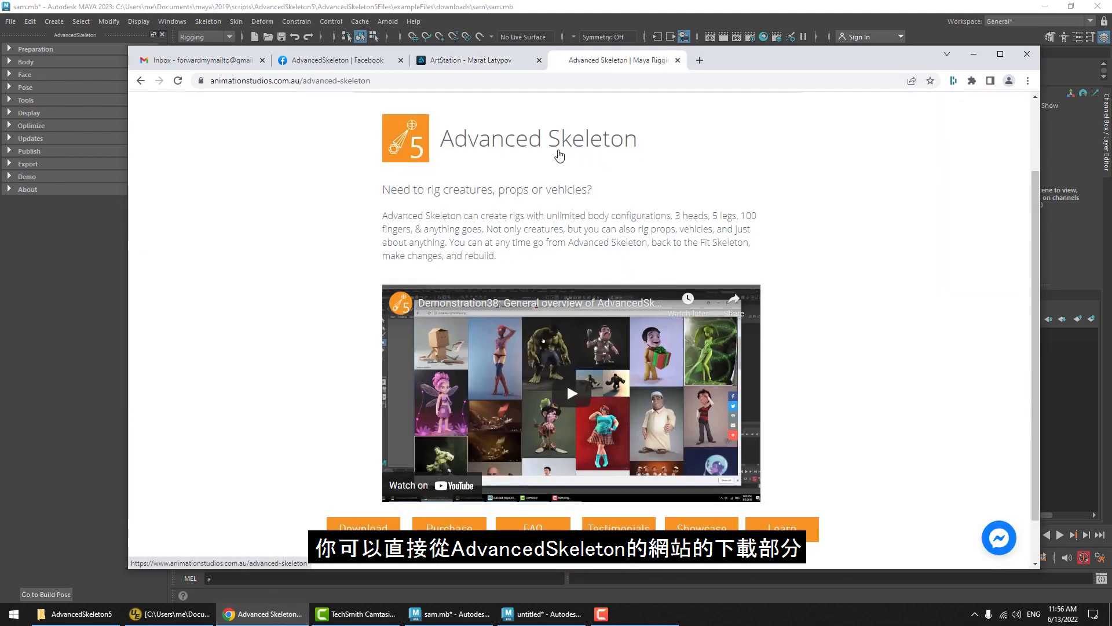
click(438, 140)
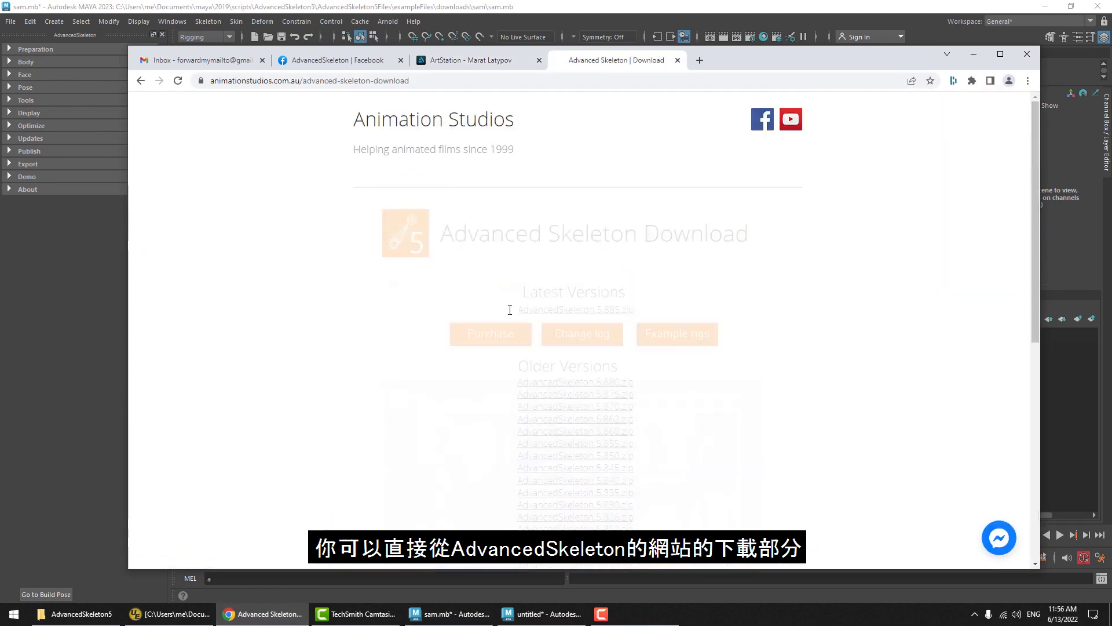
click(676, 337)
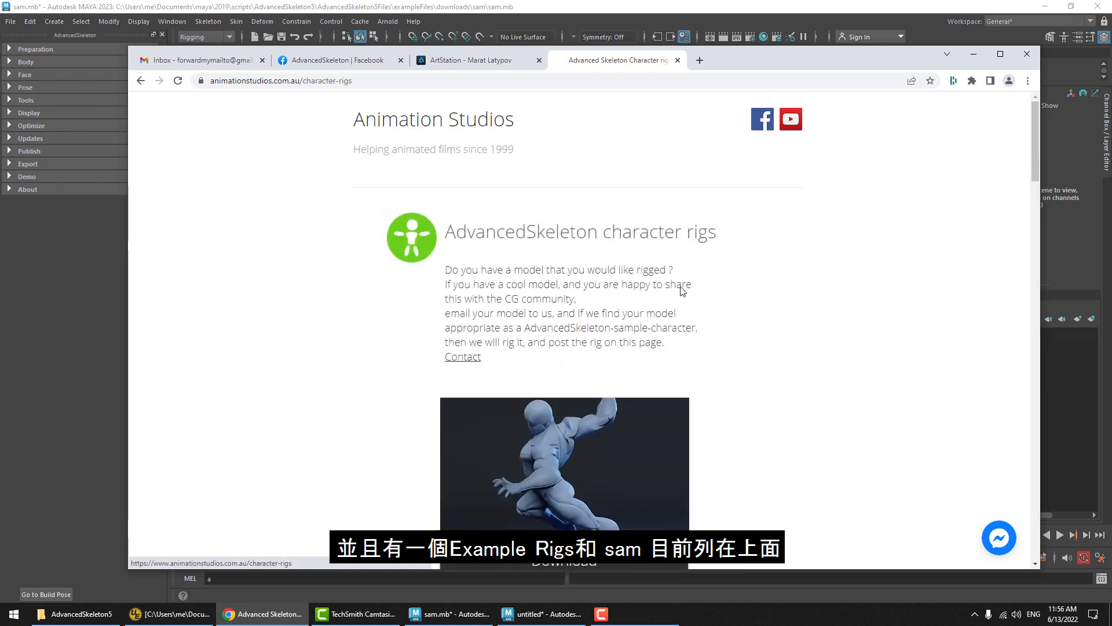
scroll(706, 261, down, 5)
scroll(710, 263, up, 4)
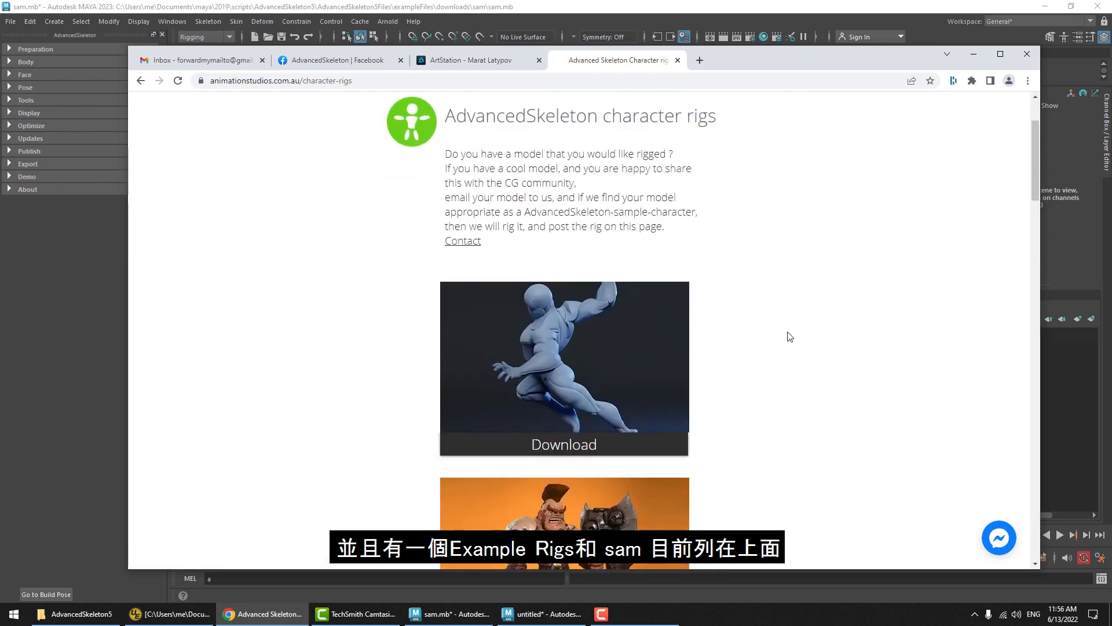
drag(1032, 172, 918, 108)
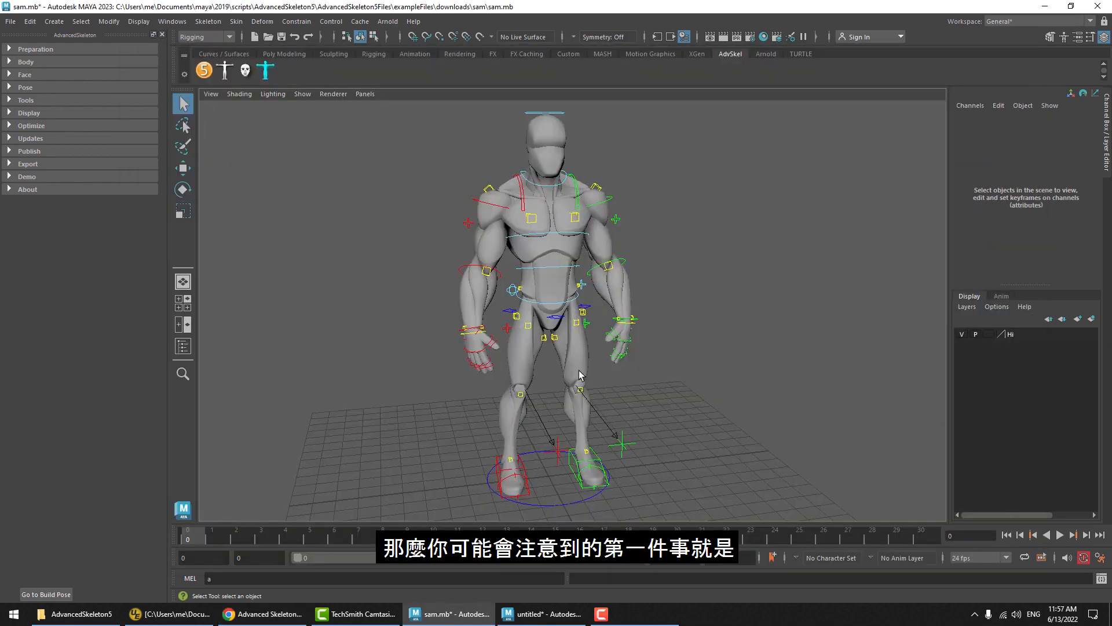
Examine the yellow corrective controls around the character's body from several angles.
alt+drag(579, 375, 650, 368)
alt+right_drag(651, 368, 673, 375)
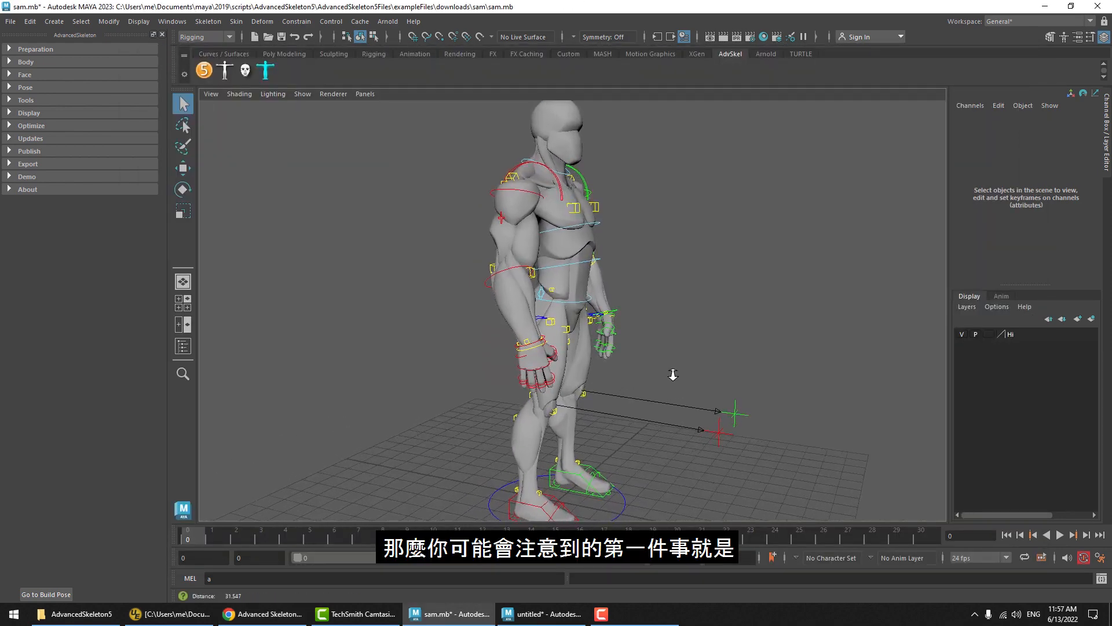
alt+drag(673, 375, 596, 381)
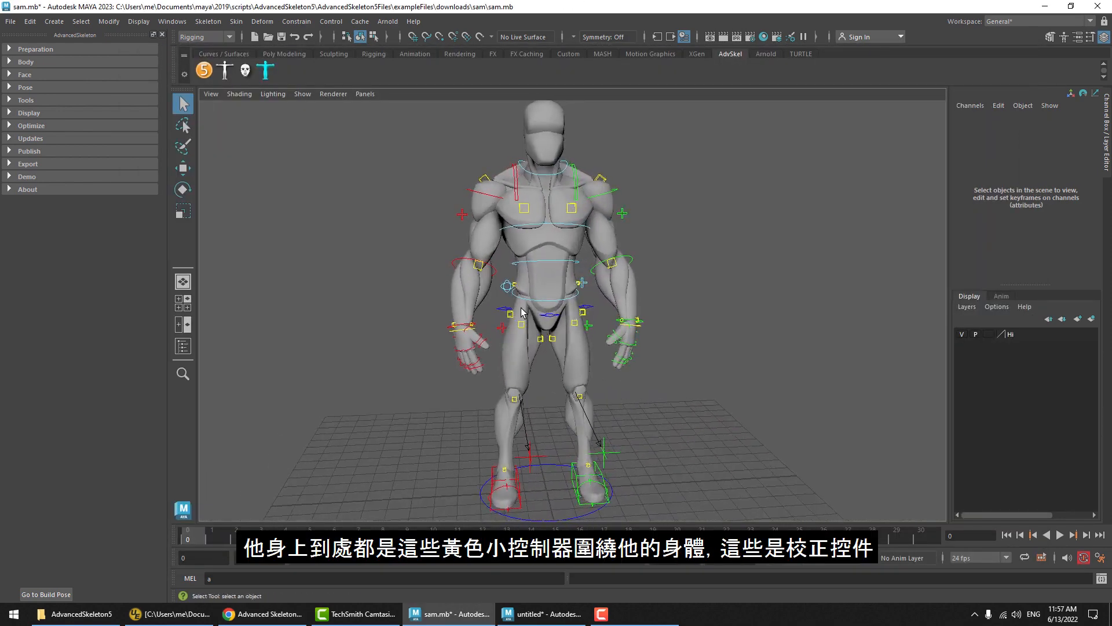
scroll(493, 284, up, 3)
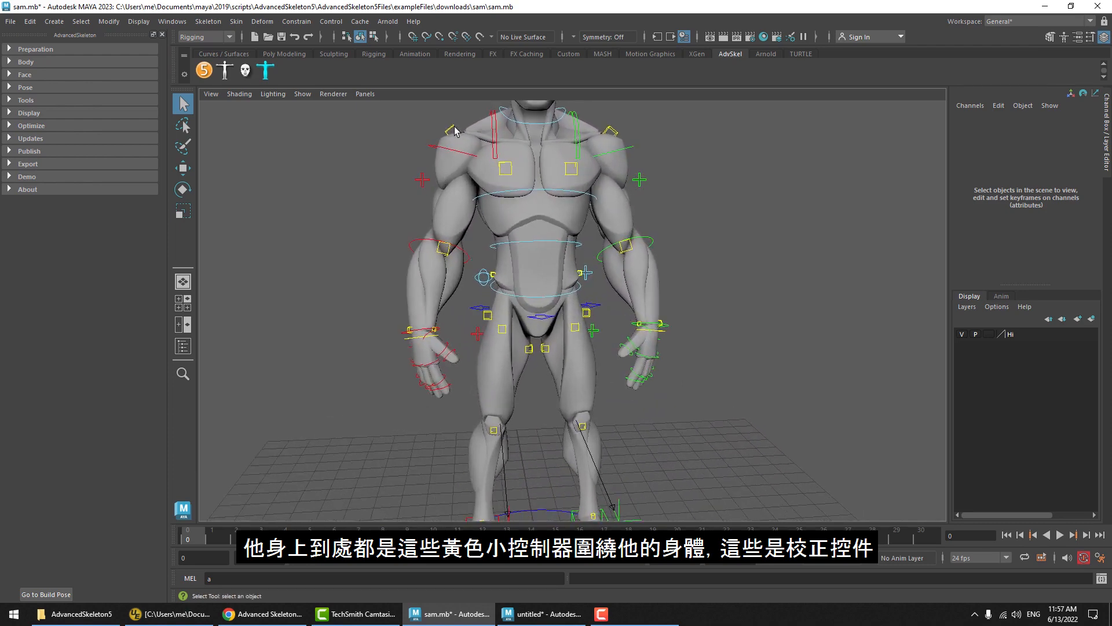
mouse_move(568, 215)
alt+mouse_down()
mouse_move(626, 220)
mouse_move(560, 225)
alt+mouse_up()
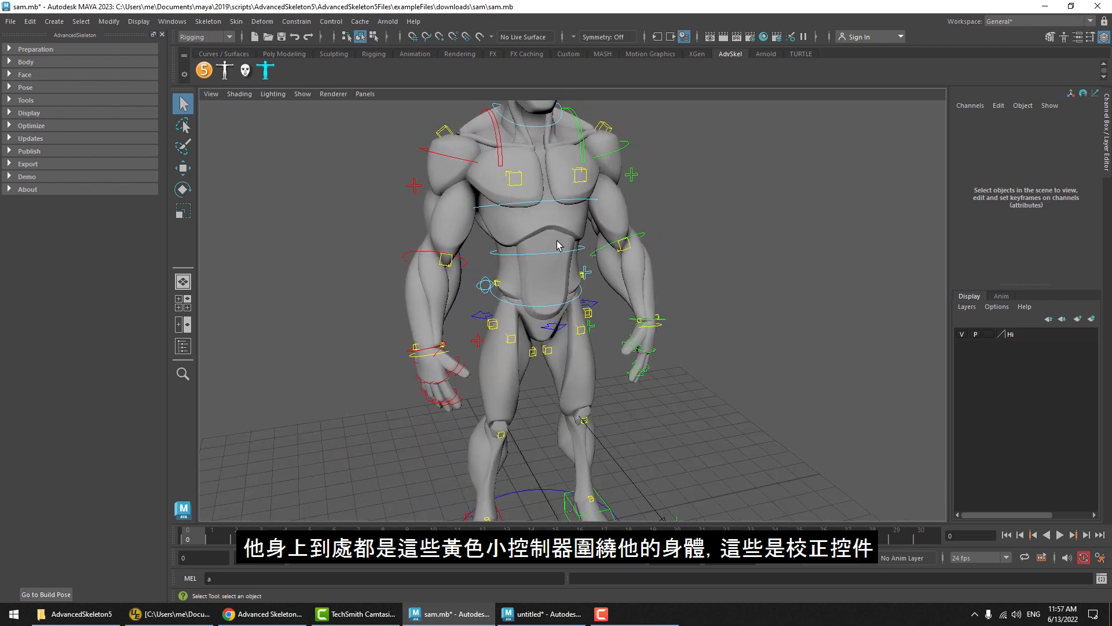
alt+drag(558, 244, 556, 282)
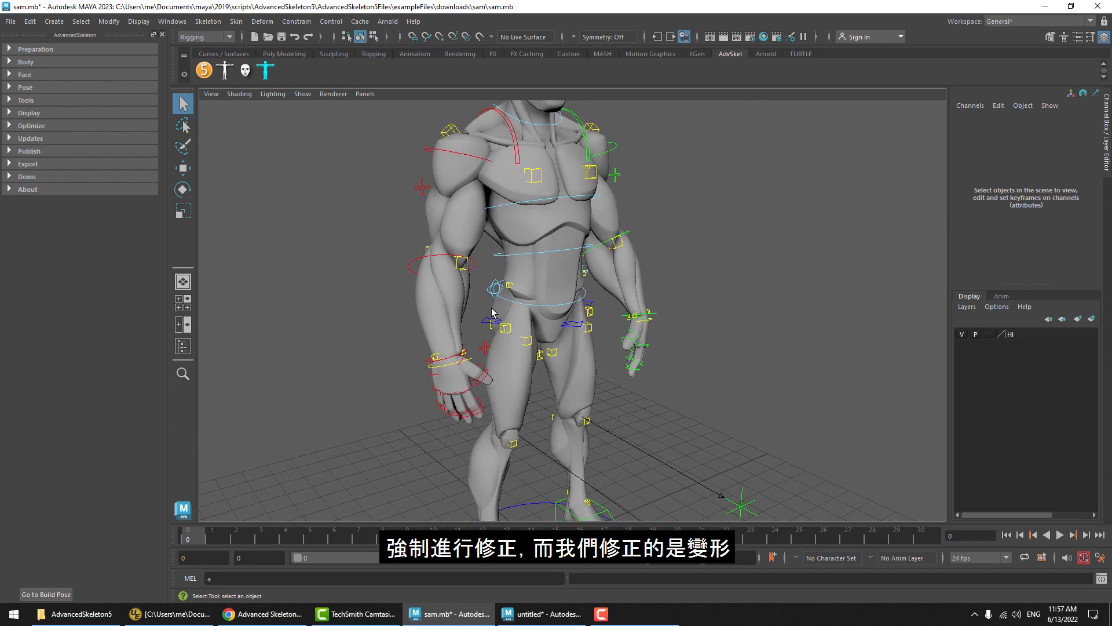
mouse_move(492, 312)
alt+mouse_down()
mouse_move(543, 304)
mouse_move(499, 304)
alt+mouse_up()
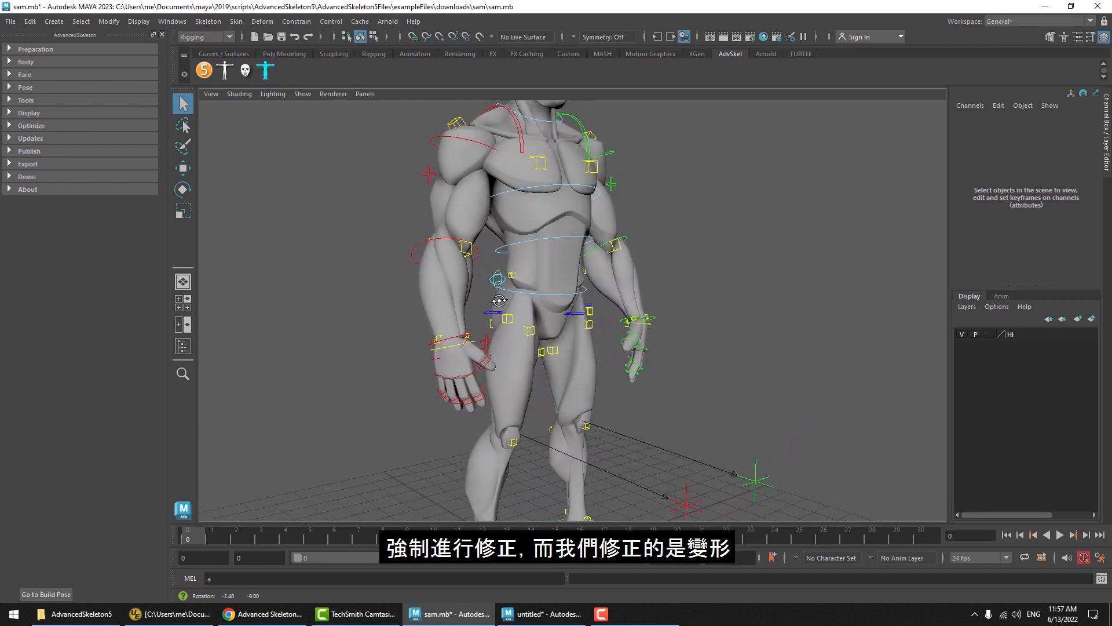
Rotate the right elbow control FKElbow_R about its Z axis to about 57 degrees, and further to about 72.5 degrees.
alt+right_drag(500, 303, 590, 356)
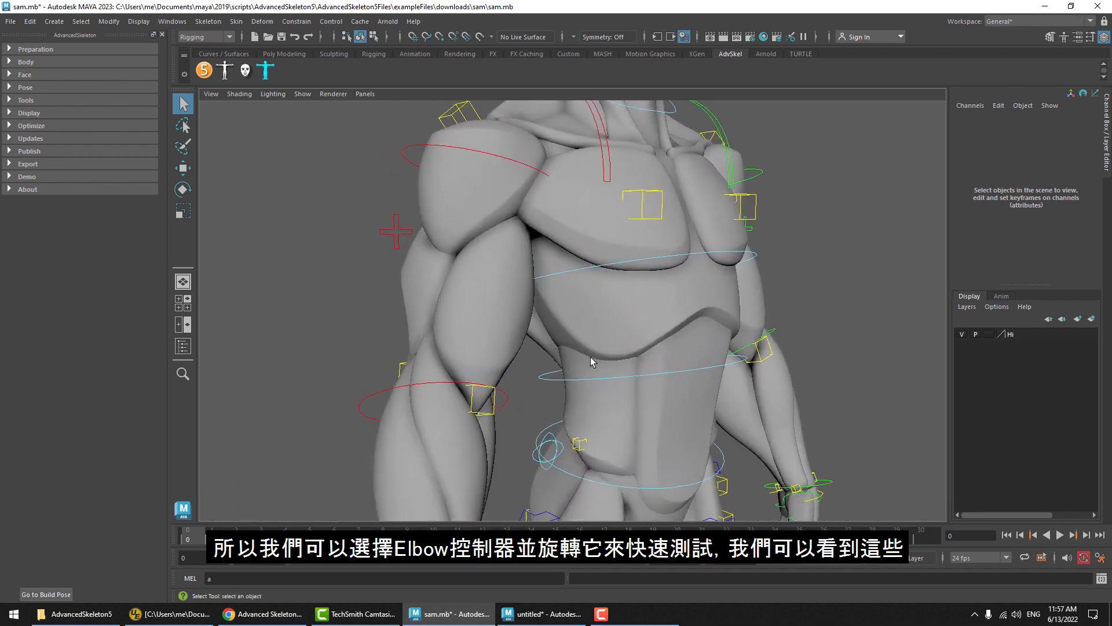
alt+drag(430, 398, 463, 430)
click(470, 451)
key(e)
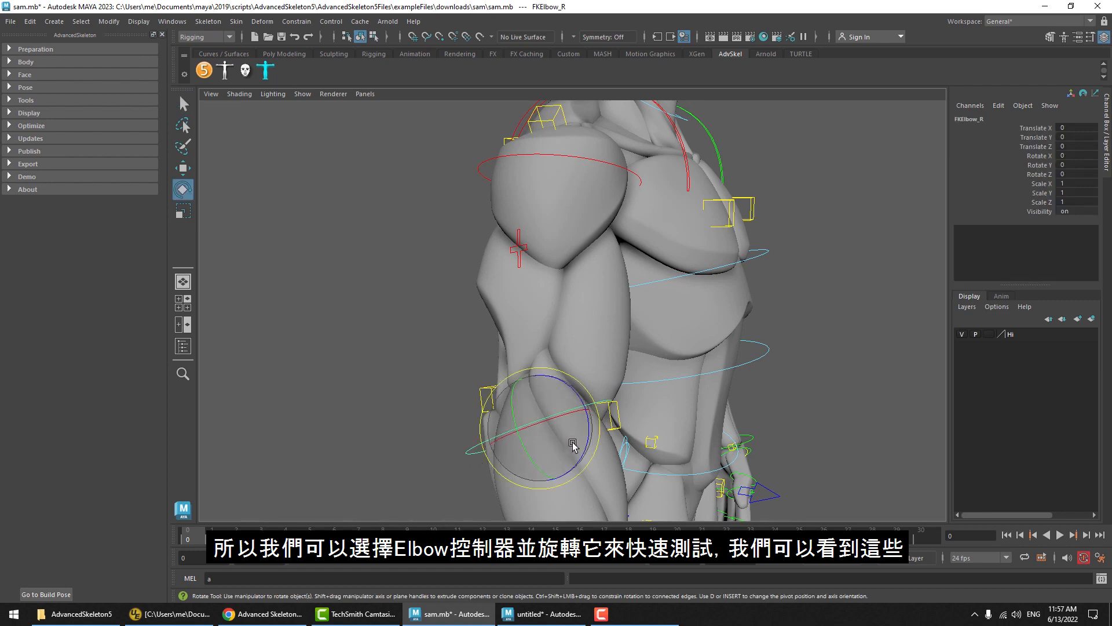
drag(587, 439, 561, 402)
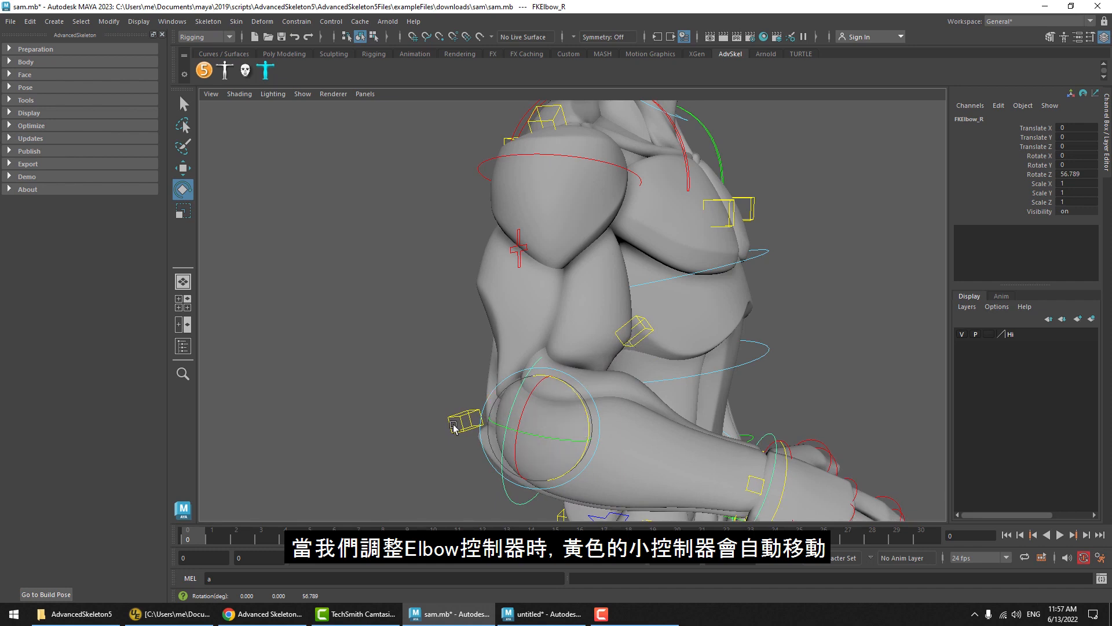
drag(580, 396, 549, 390)
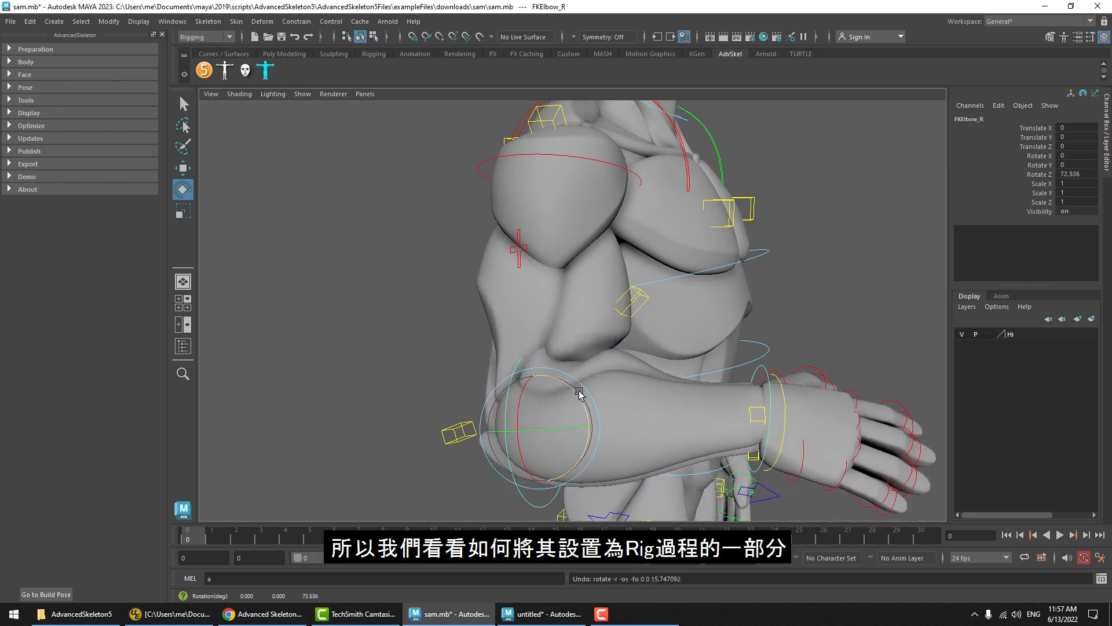
Undo the right elbow rotations and clear the selection.
key(ctrl+z)
key(ctrl+z)
click(804, 333)
Select the character's body mesh and expand Group, Geometry and model:geo in the Outliner to locate it.
alt+drag(759, 352, 672, 348)
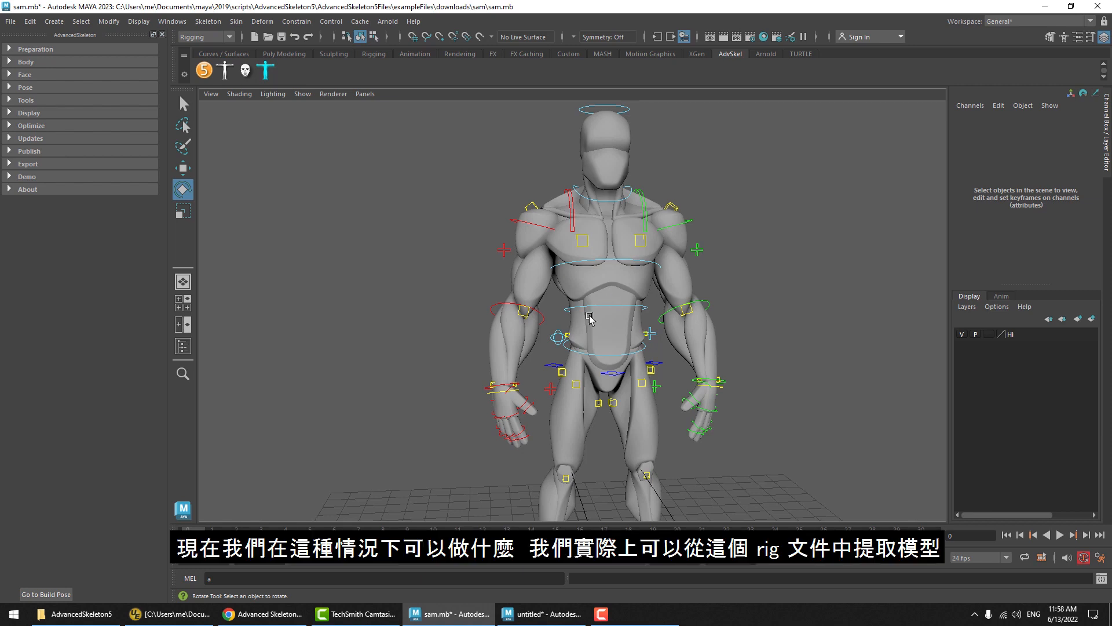
click(580, 296)
key(o)
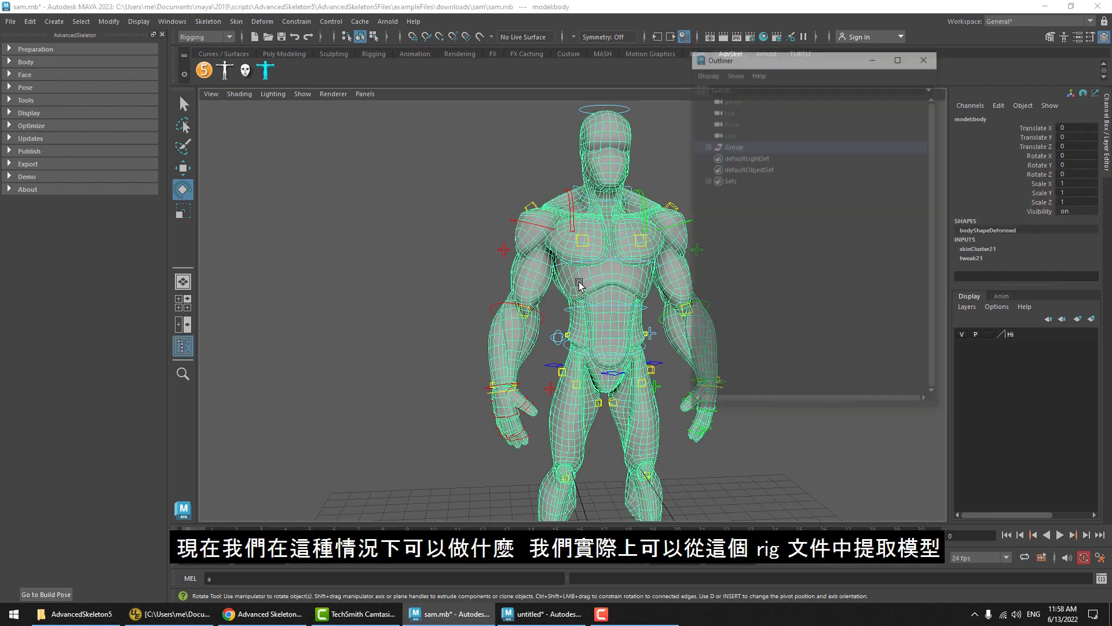
click(707, 146)
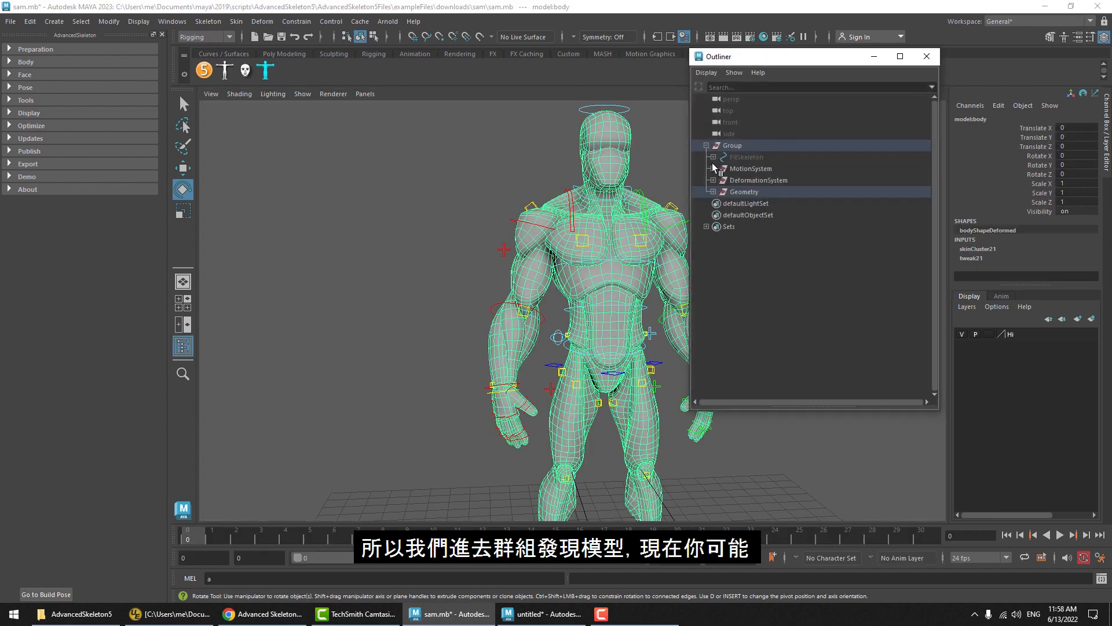
click(713, 192)
click(720, 203)
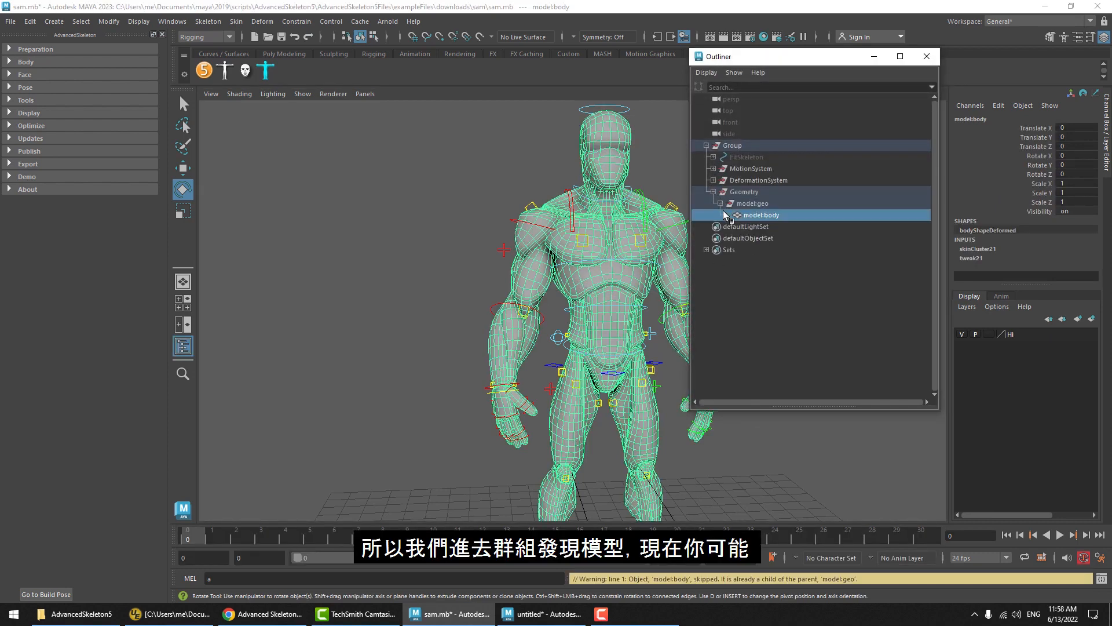
Select model:body in the Outliner and unparent it from the model:geo group.
click(753, 203)
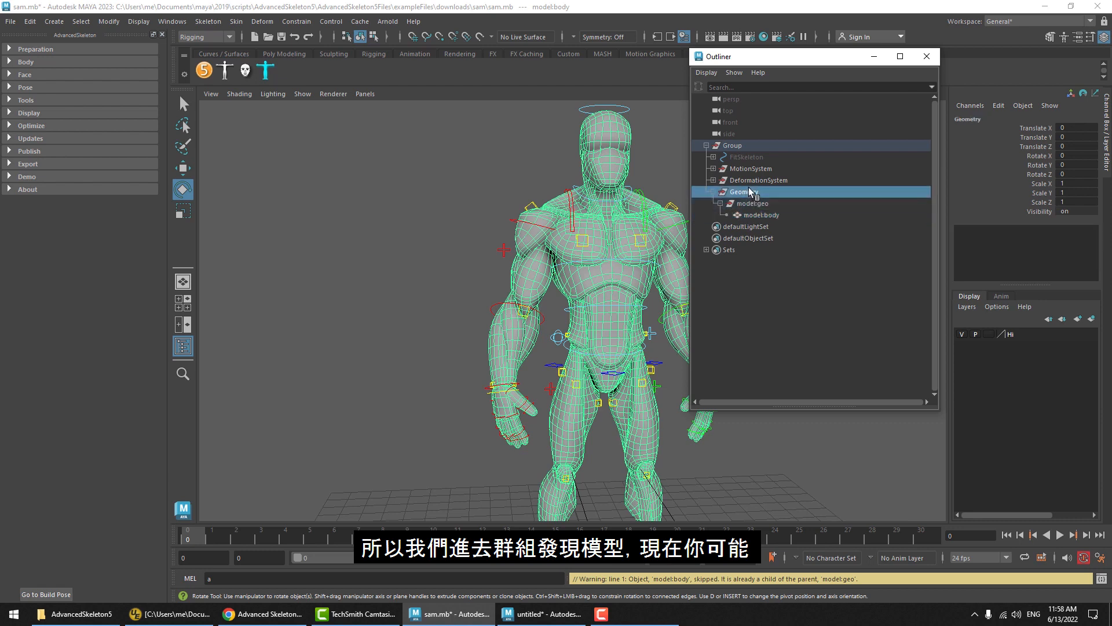
click(769, 218)
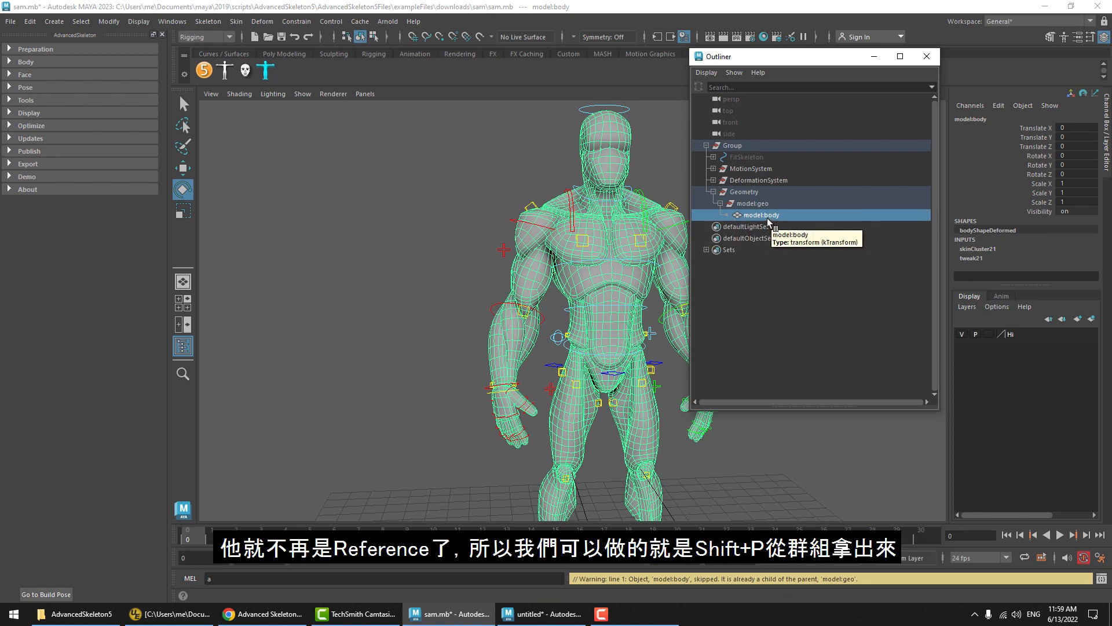
double_click(768, 216)
click(768, 259)
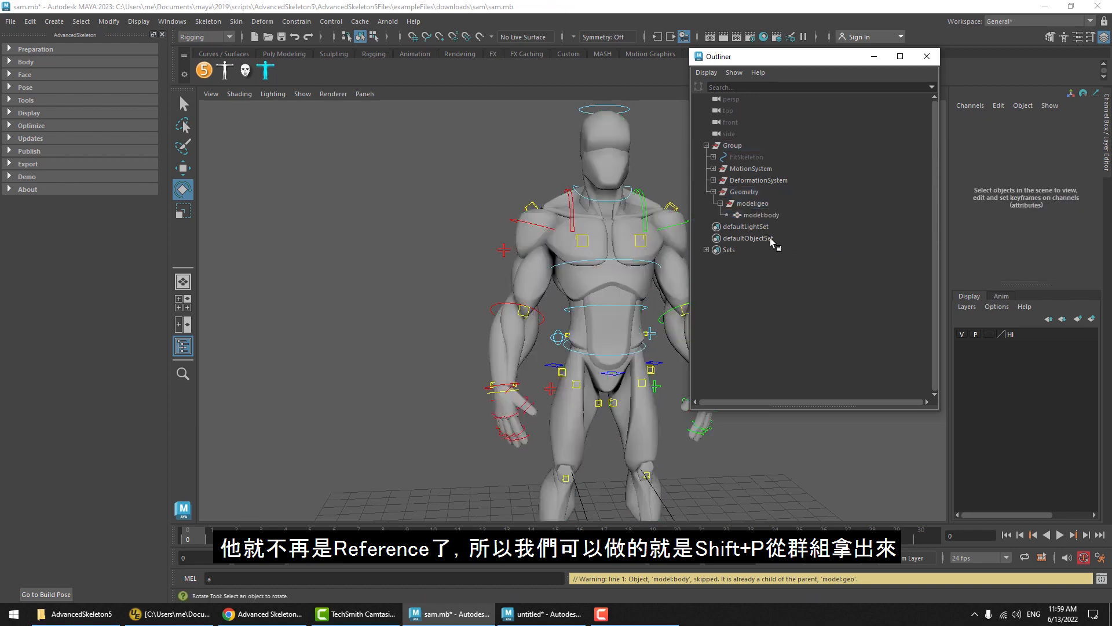
click(771, 216)
click(30, 23)
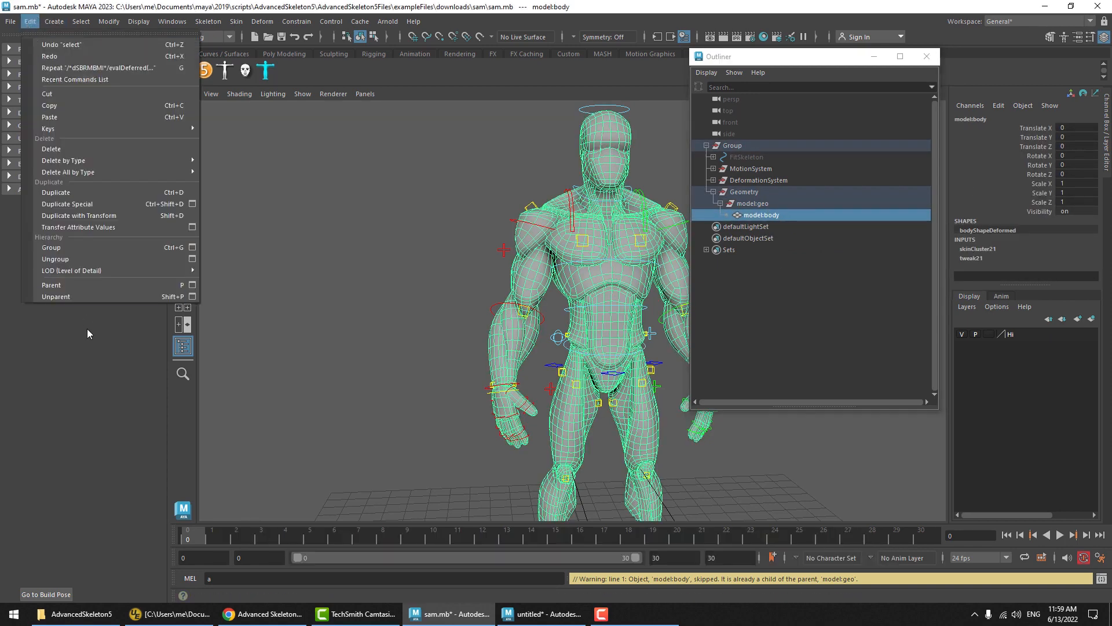
click(73, 298)
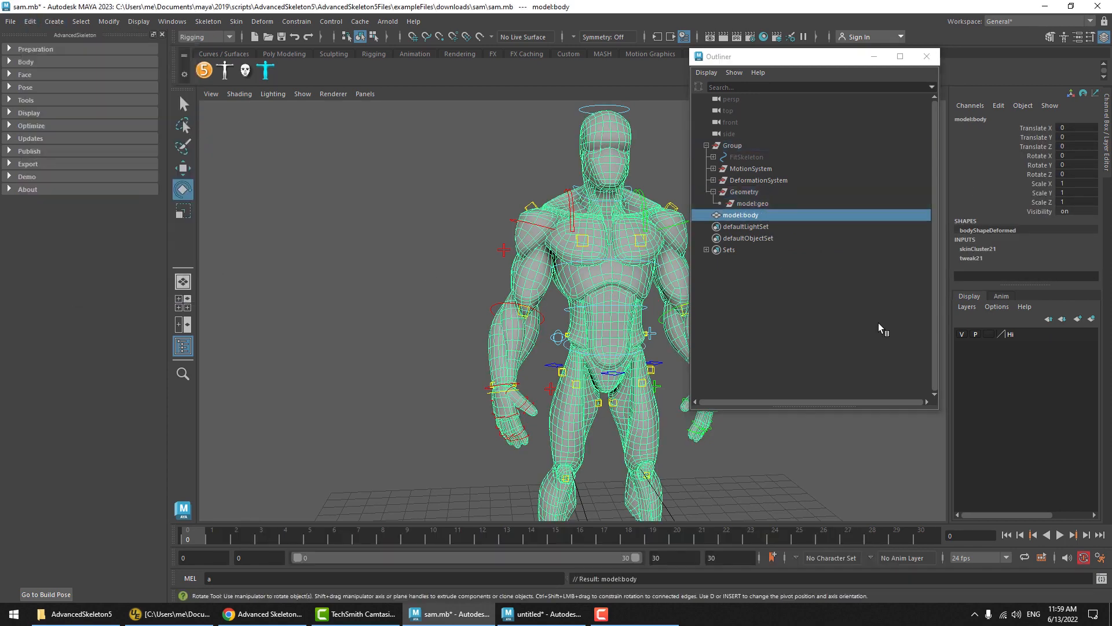
Rename the unparented model:body mesh to body.
double_click(742, 217)
text(bod)
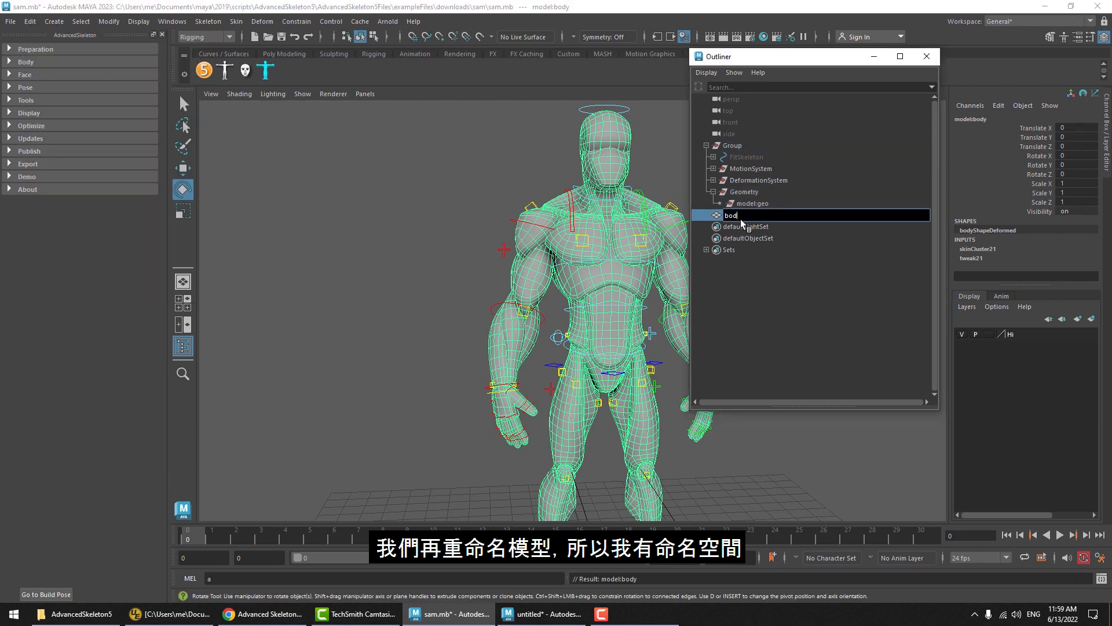
text(y)
key(Return)
click(760, 295)
click(741, 216)
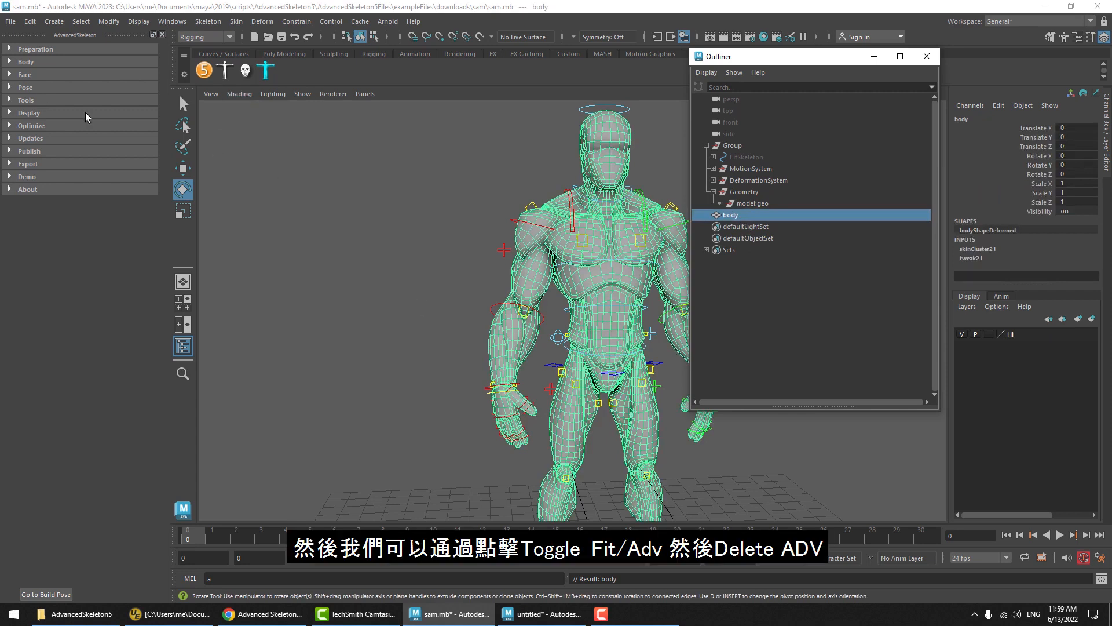
Toggle the rig to the fit skeleton with Toggle Fit/Adv and remove the advanced rig with Delete Adv.
click(31, 63)
click(34, 101)
click(36, 129)
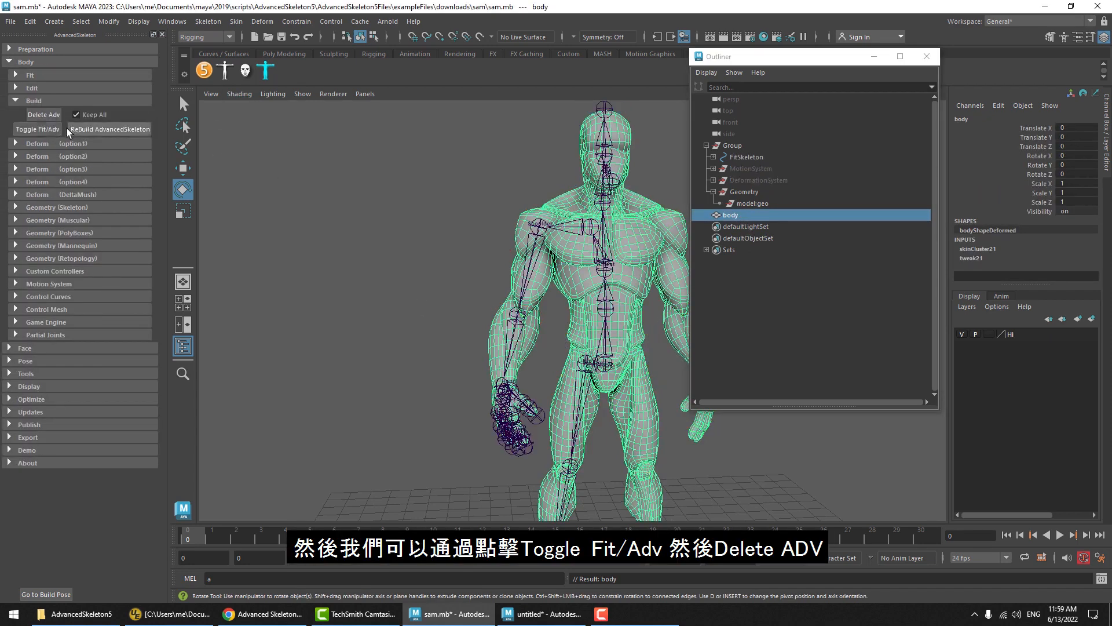
click(44, 115)
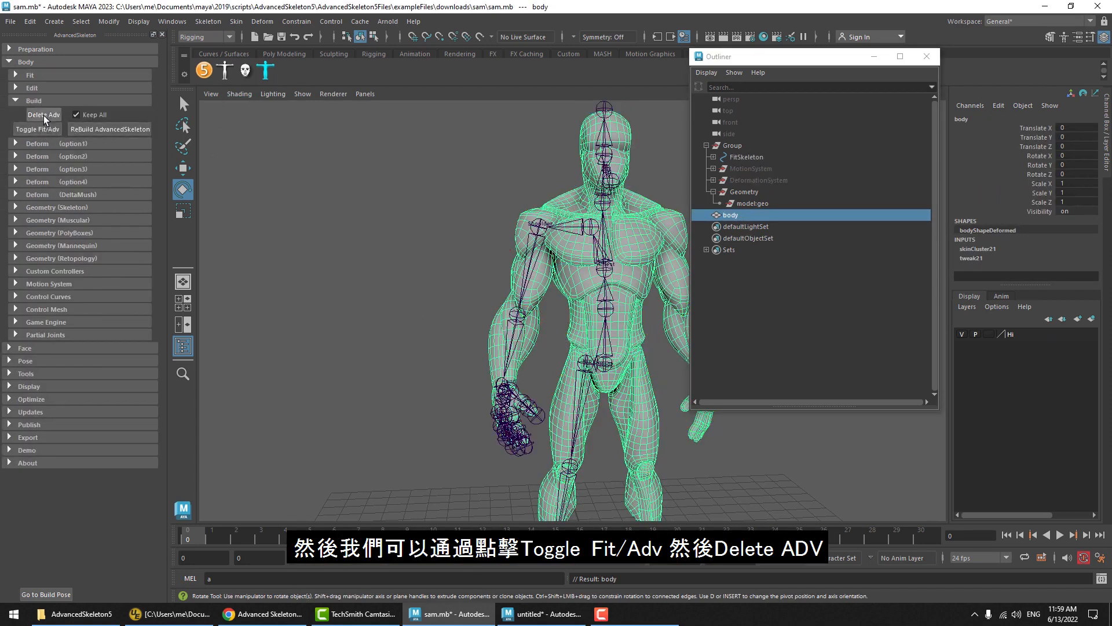
click(29, 63)
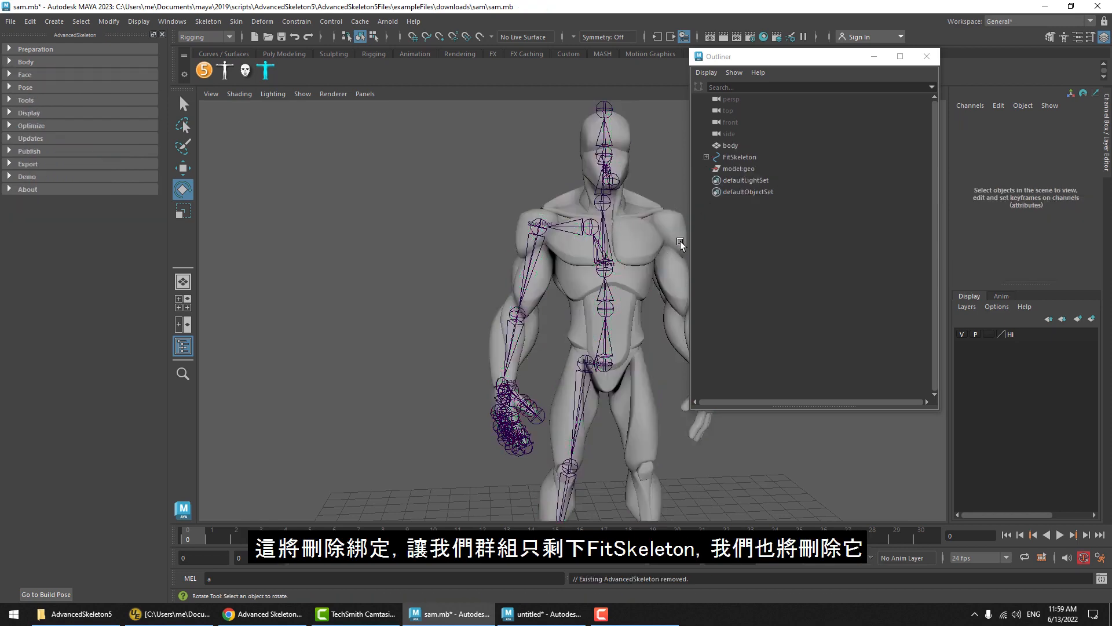
Delete the leftover FitSkeleton and the empty model:geo group from the scene.
click(748, 158)
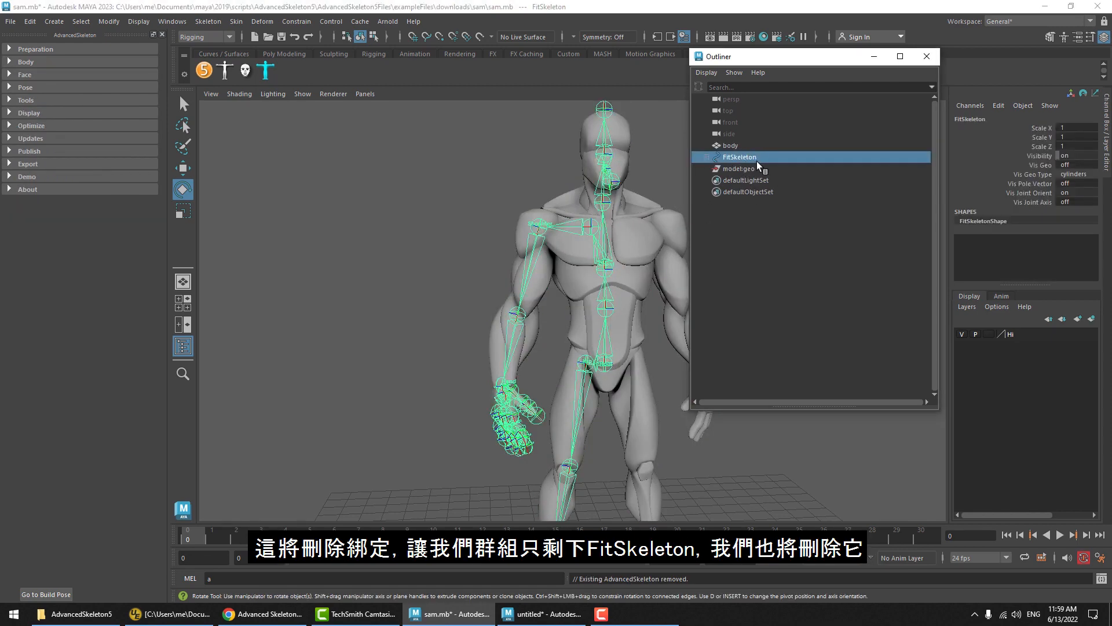
key(Delete)
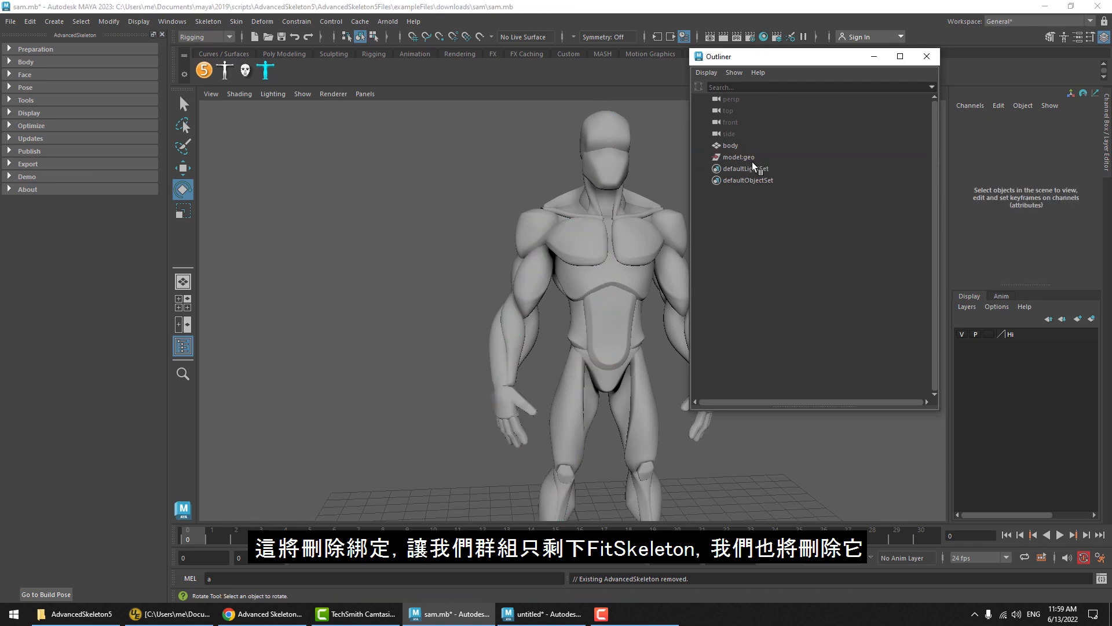
click(747, 161)
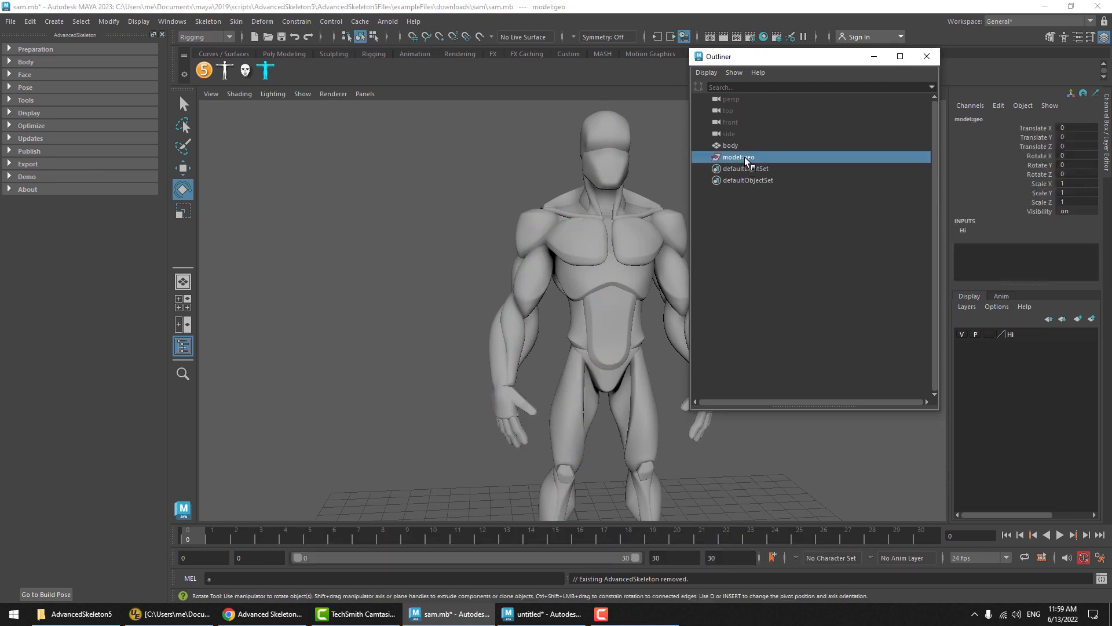
key(Delete)
Select the body mesh and locate the Freeze Transformations command for zeroing its transform values.
click(539, 282)
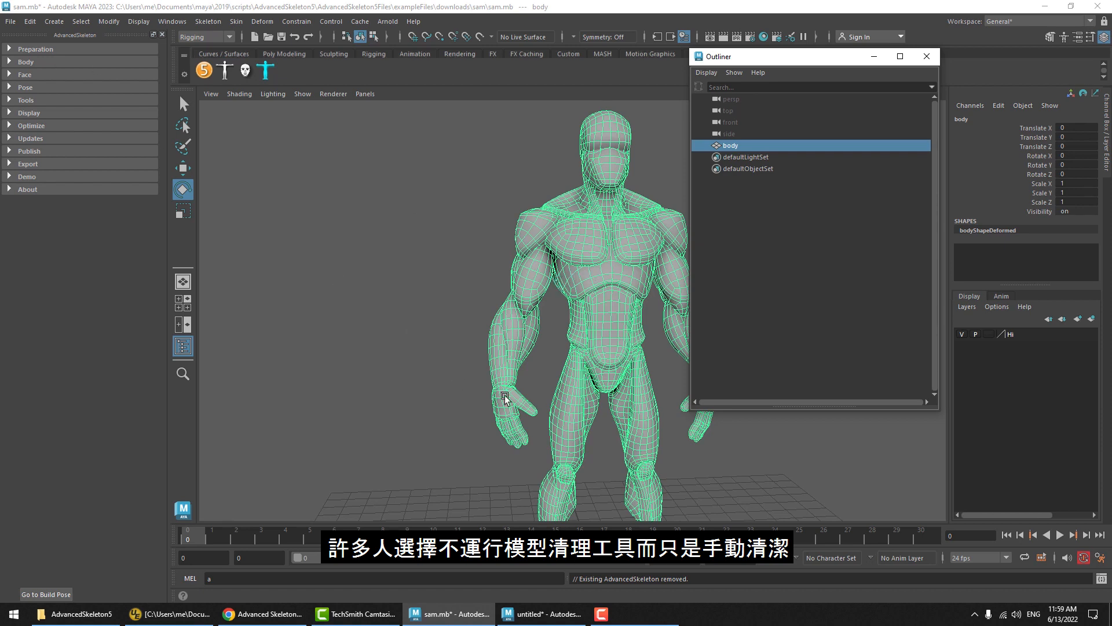
click(515, 280)
click(527, 292)
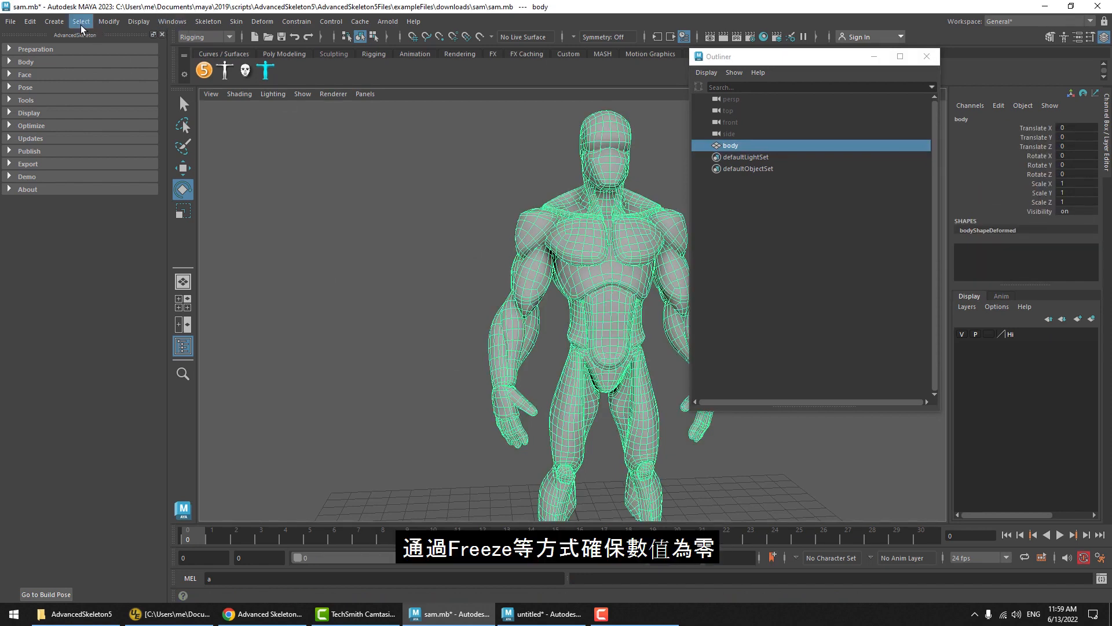
click(107, 24)
click(150, 76)
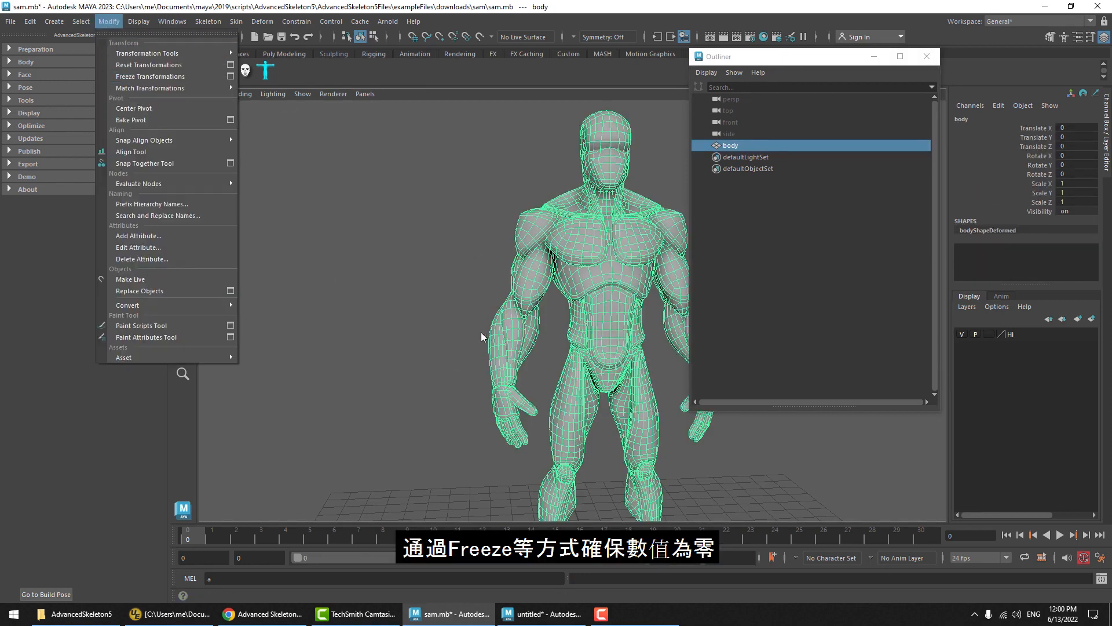
Check the body's transform channels and enlarge the Channel Box history area to inspect it, finishing with nothing selected.
drag(1037, 137, 1036, 197)
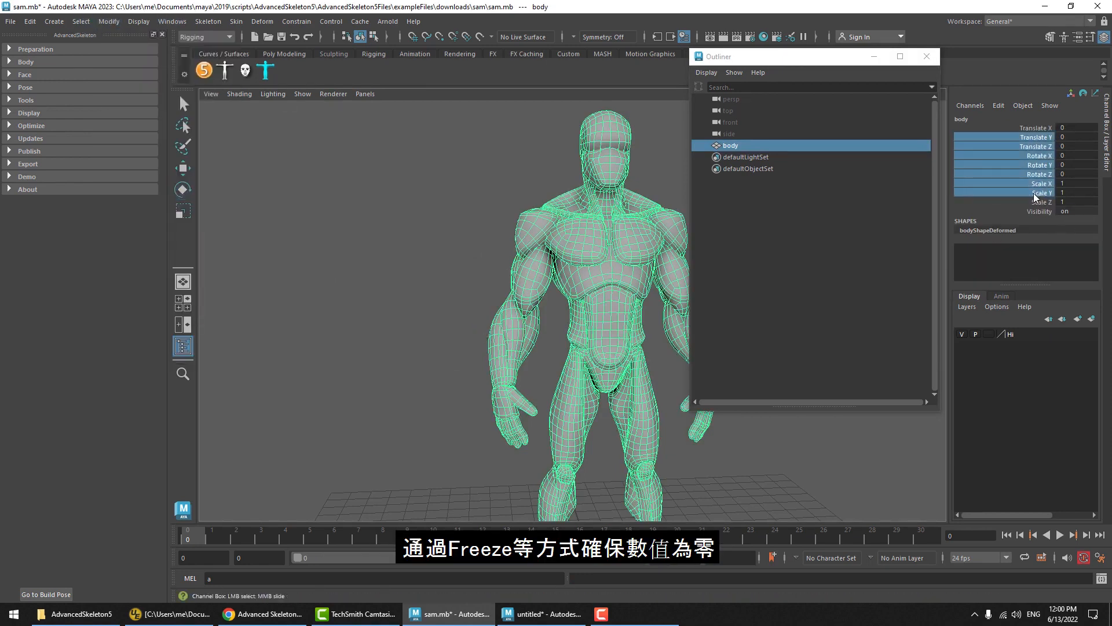
double_click(752, 147)
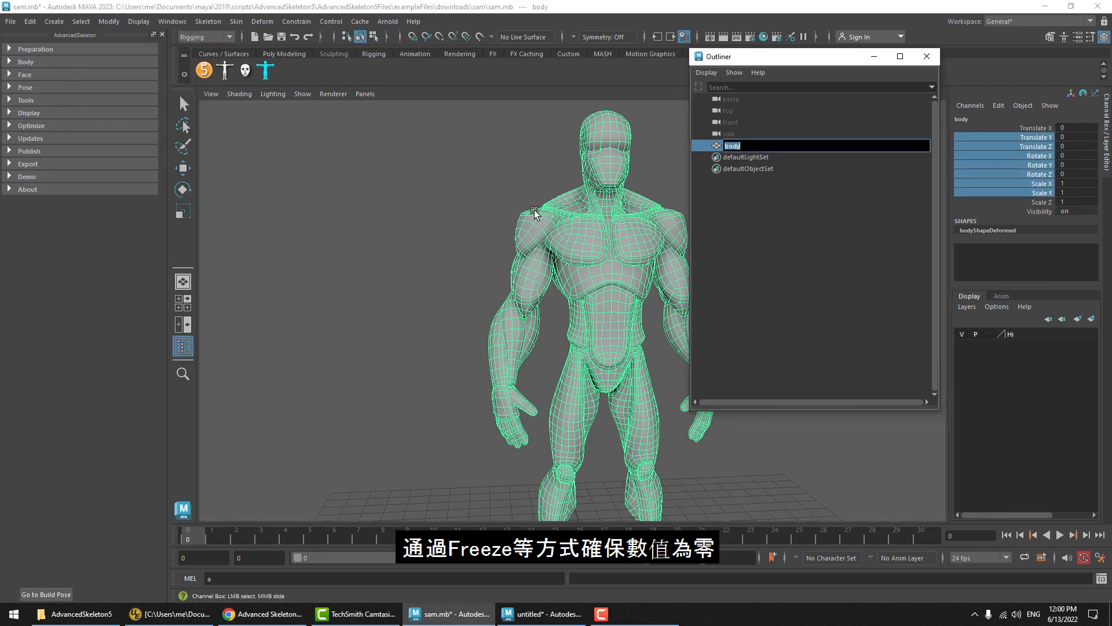
click(567, 232)
drag(1017, 285, 1019, 355)
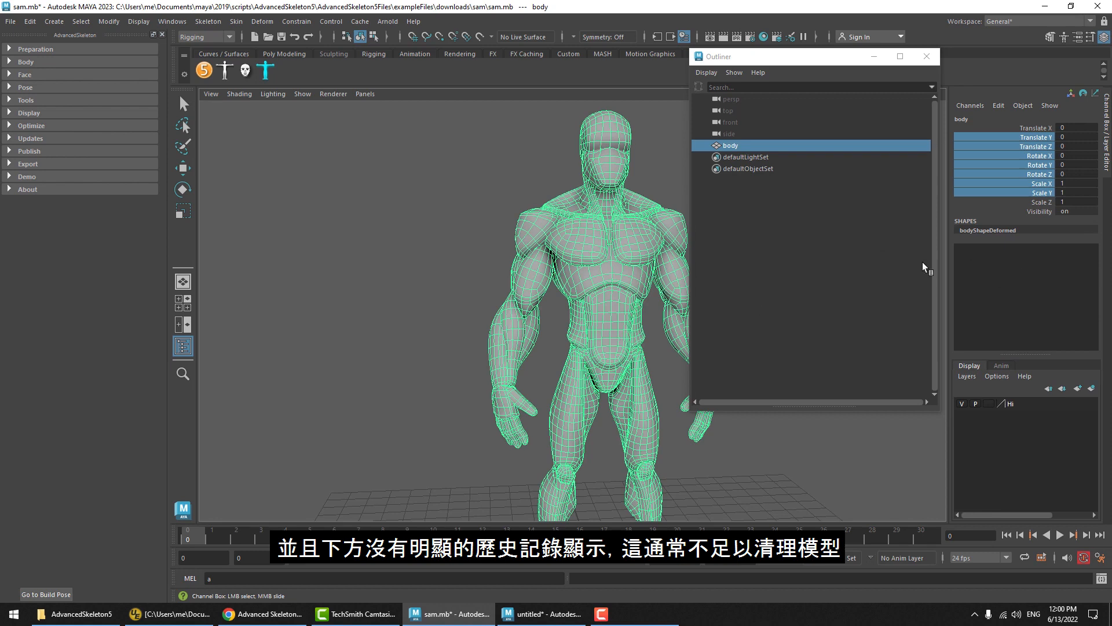
key(e)
click(468, 223)
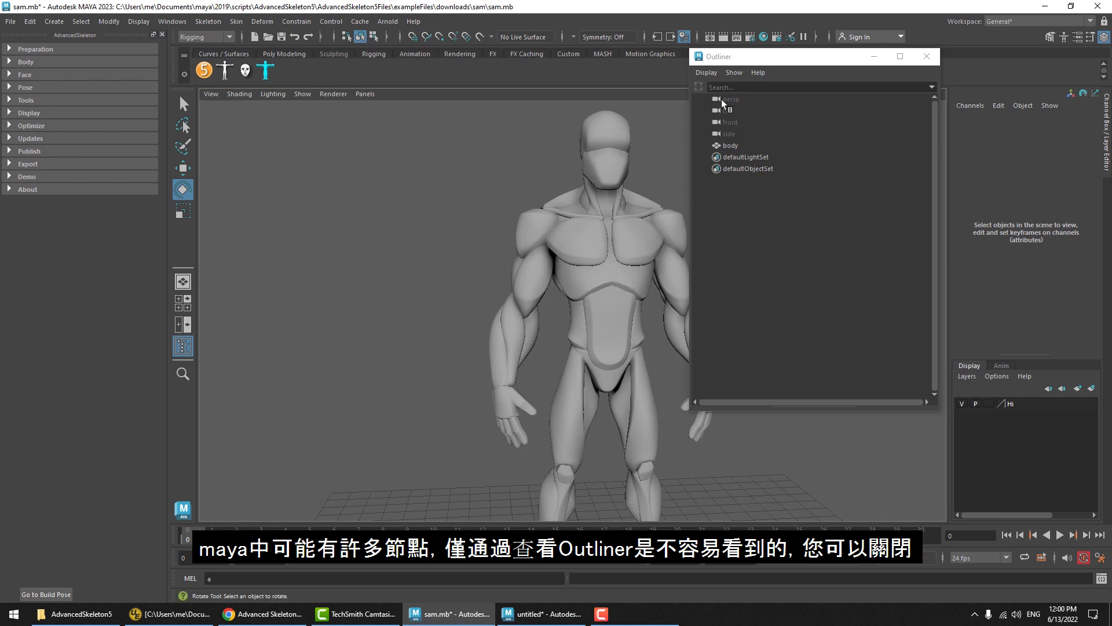
Turn off DAG Objects Only in the Outliner to examine the extra scene nodes, and turn the filter on again.
click(711, 74)
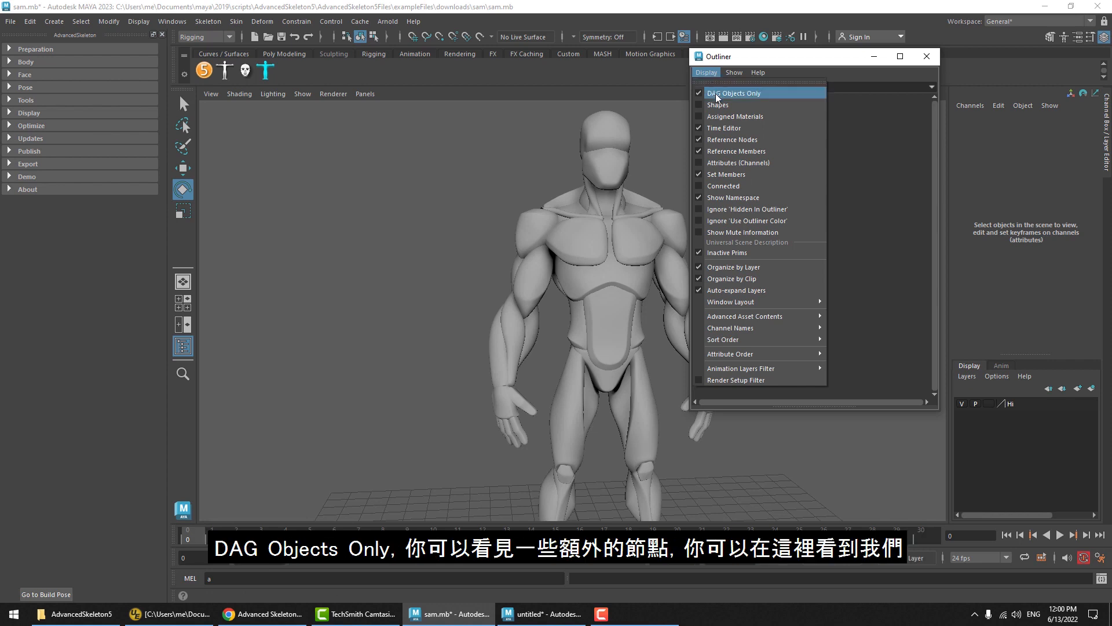
click(716, 94)
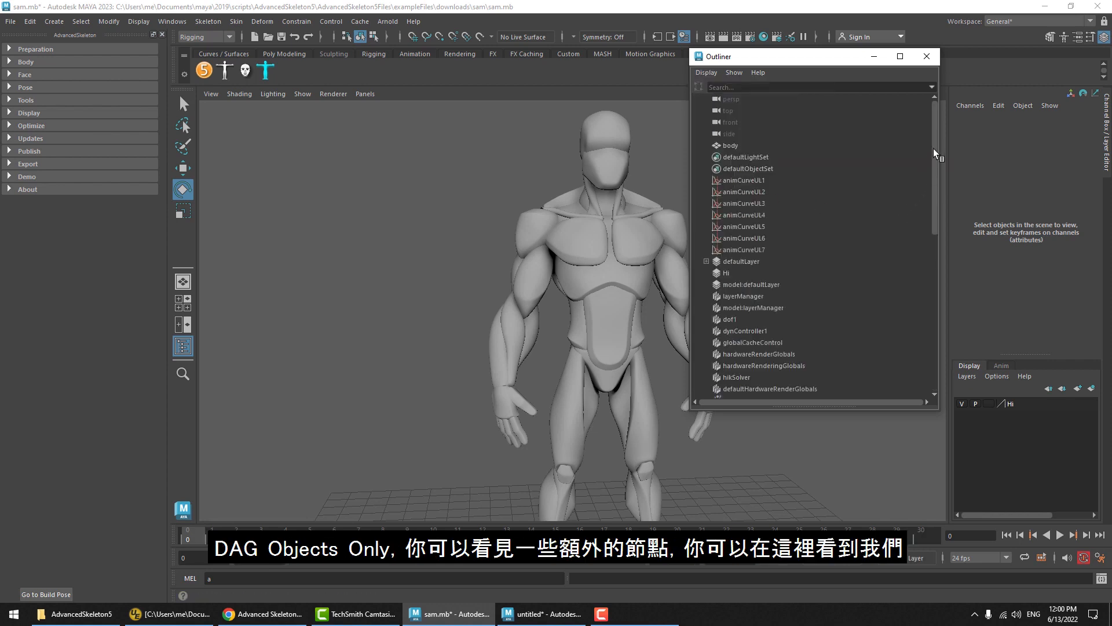
drag(935, 143, 777, 199)
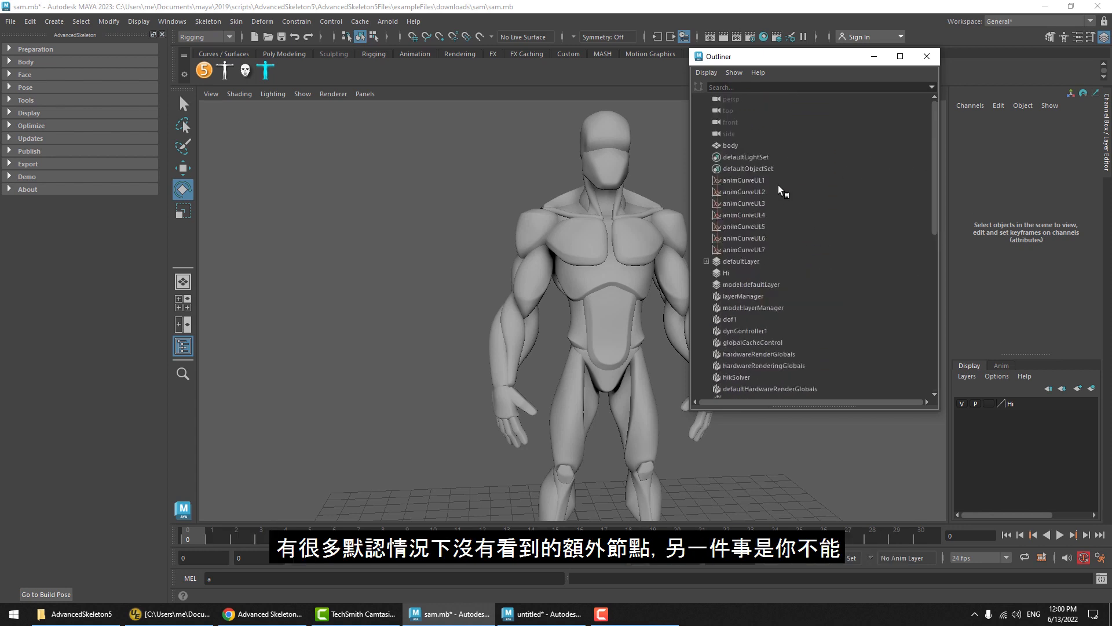
click(708, 72)
click(718, 93)
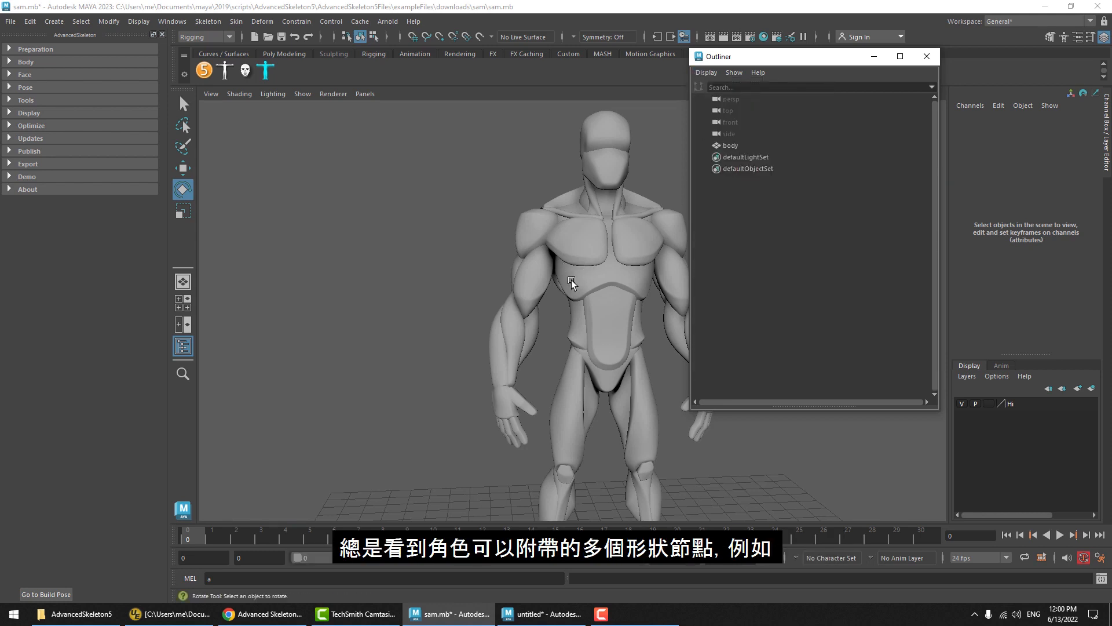
Step through the body mesh's shape nodes bodyShape and bodyShapeDeformed, return to its transform, and clear the selection.
click(489, 184)
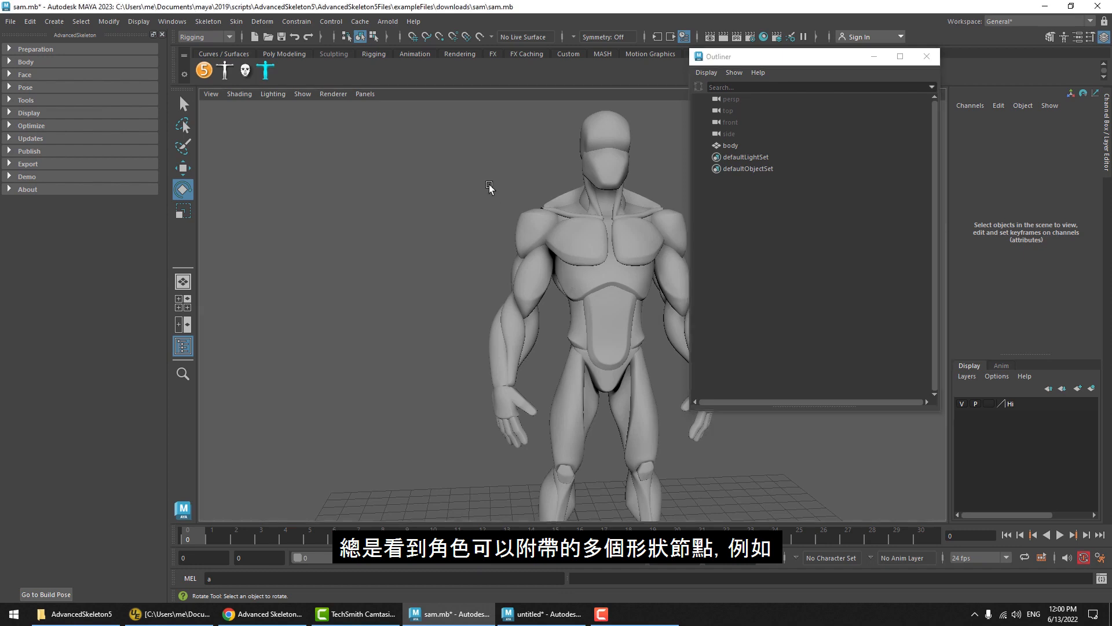
click(561, 295)
click(560, 302)
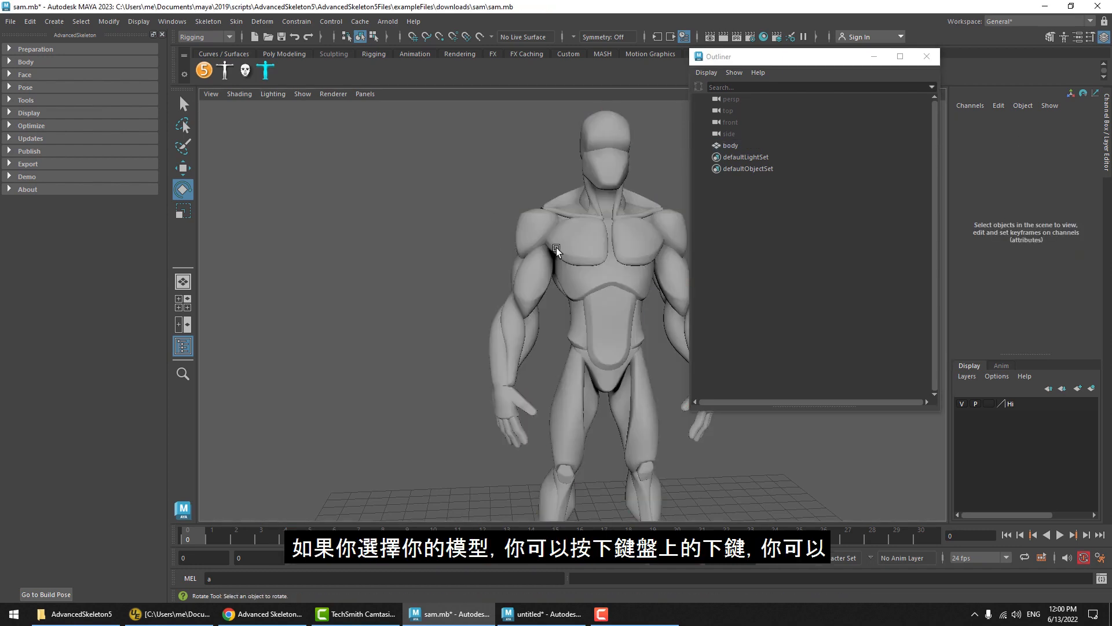
click(581, 291)
key(Down)
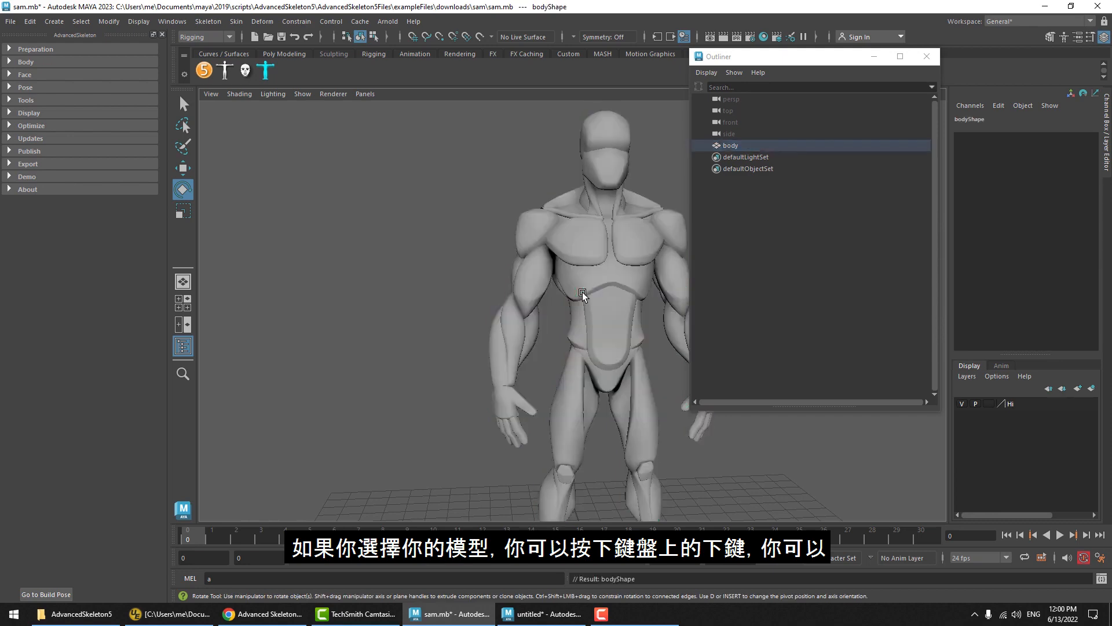
key(Up)
key(Down)
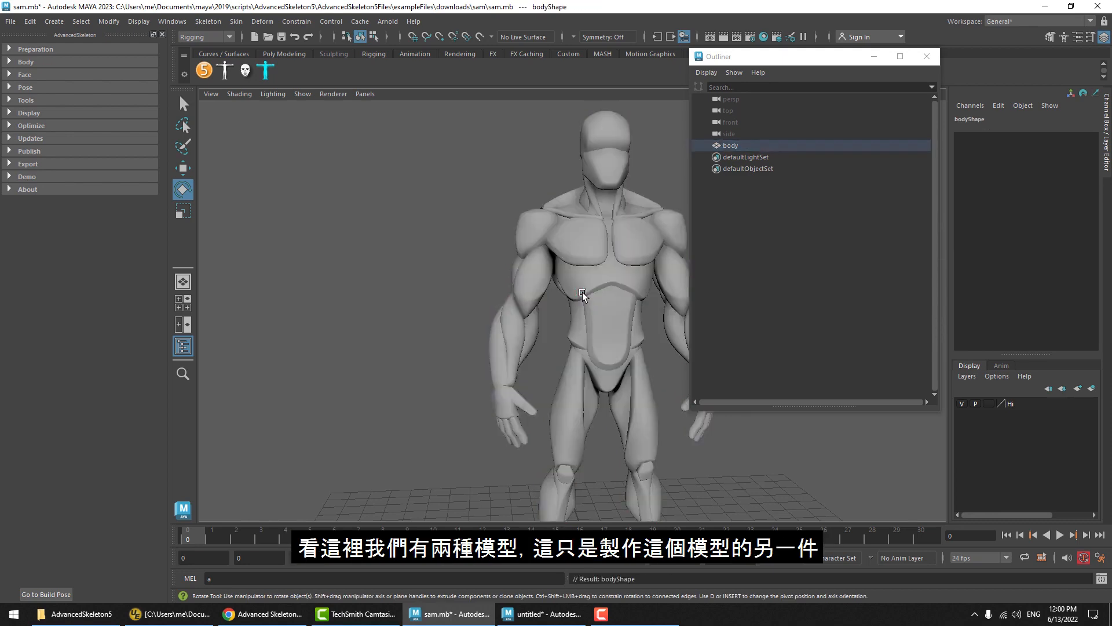
key(Up)
key(Down)
key(Right)
key(Right)
key(Right)
key(Right)
key(Right)
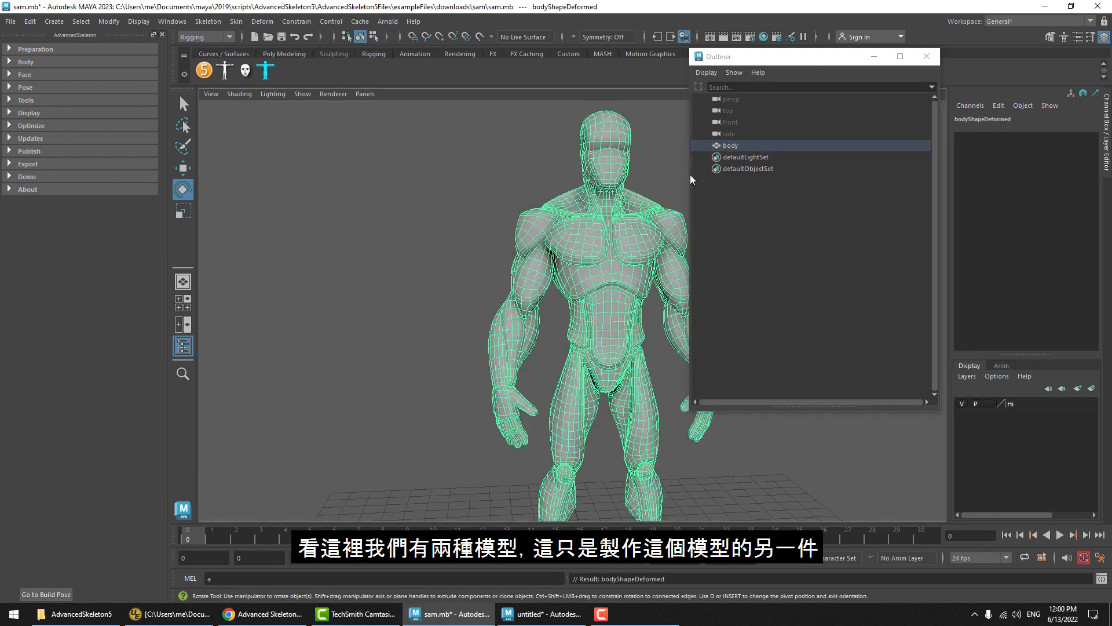
key(Right)
key(Up)
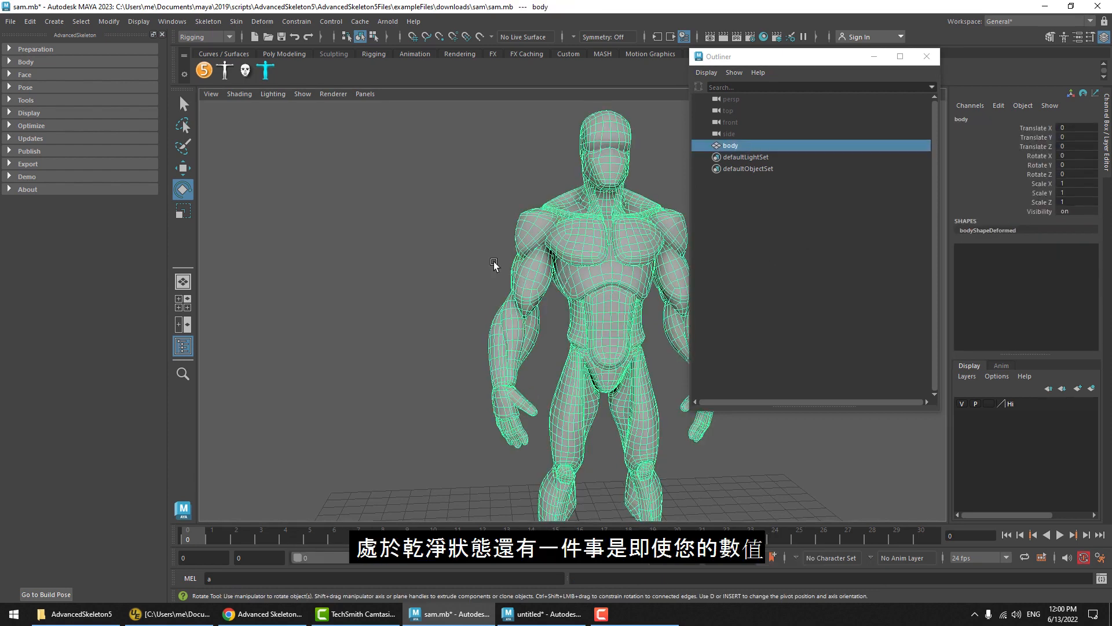
click(473, 237)
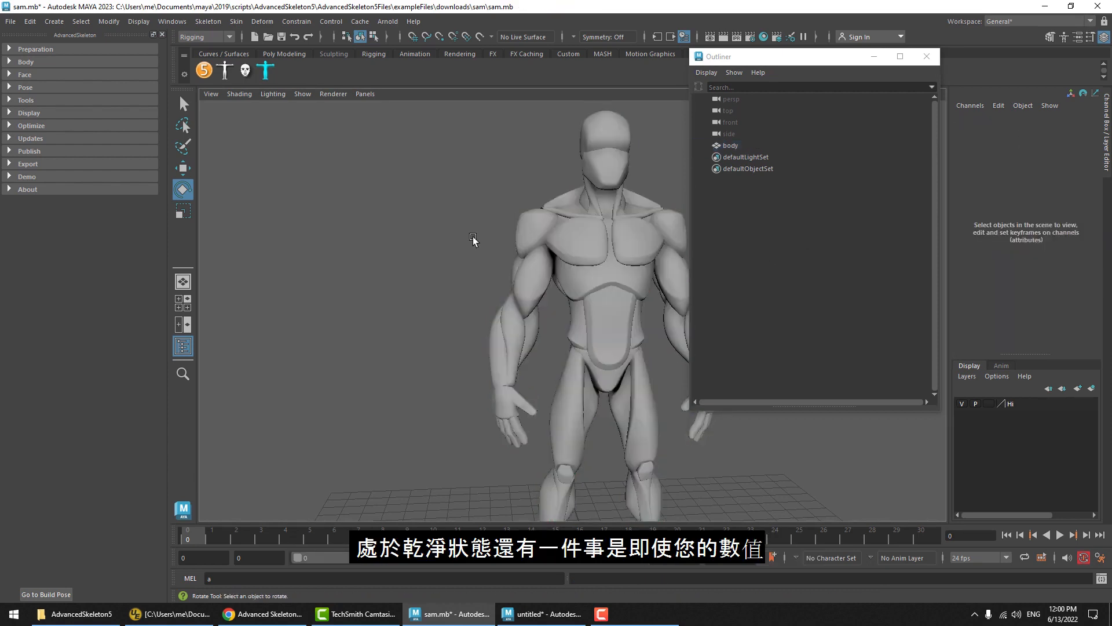
Open the body mesh's attributes, highlight its translate, rotate and scale channels, and expand Pivots on the body transform for inspection.
click(566, 270)
right_click(551, 271)
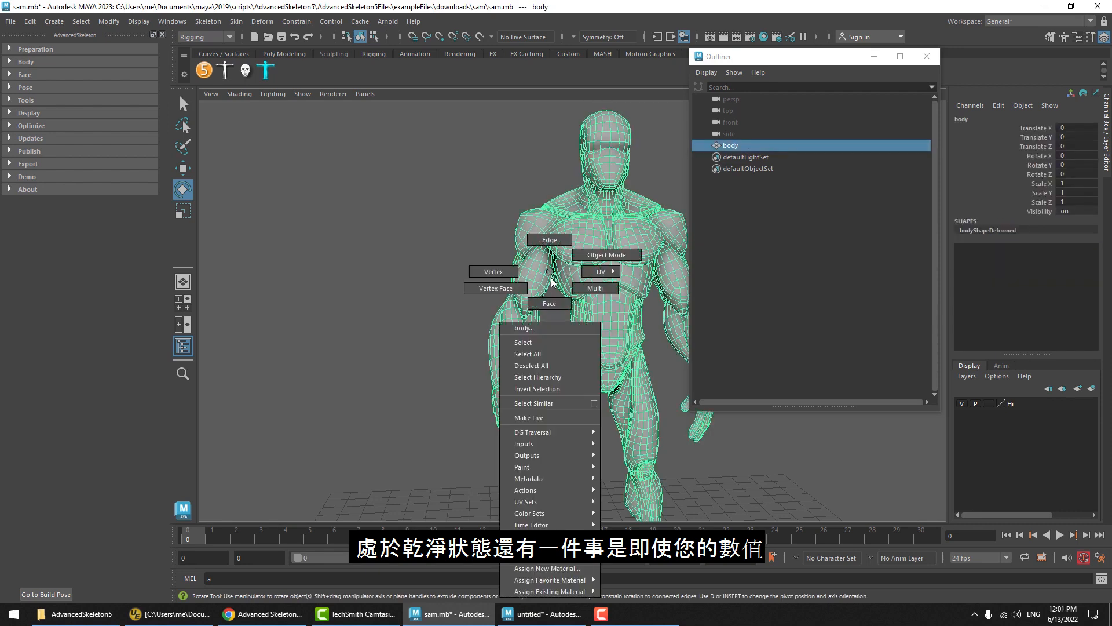
click(551, 328)
click(1032, 127)
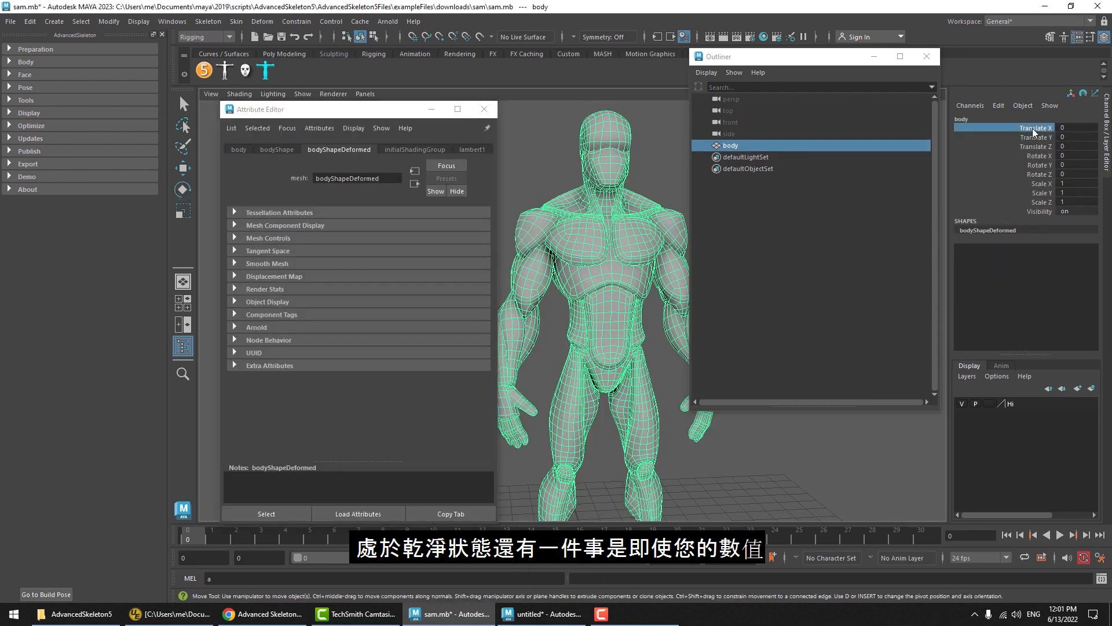
drag(1033, 128, 1031, 203)
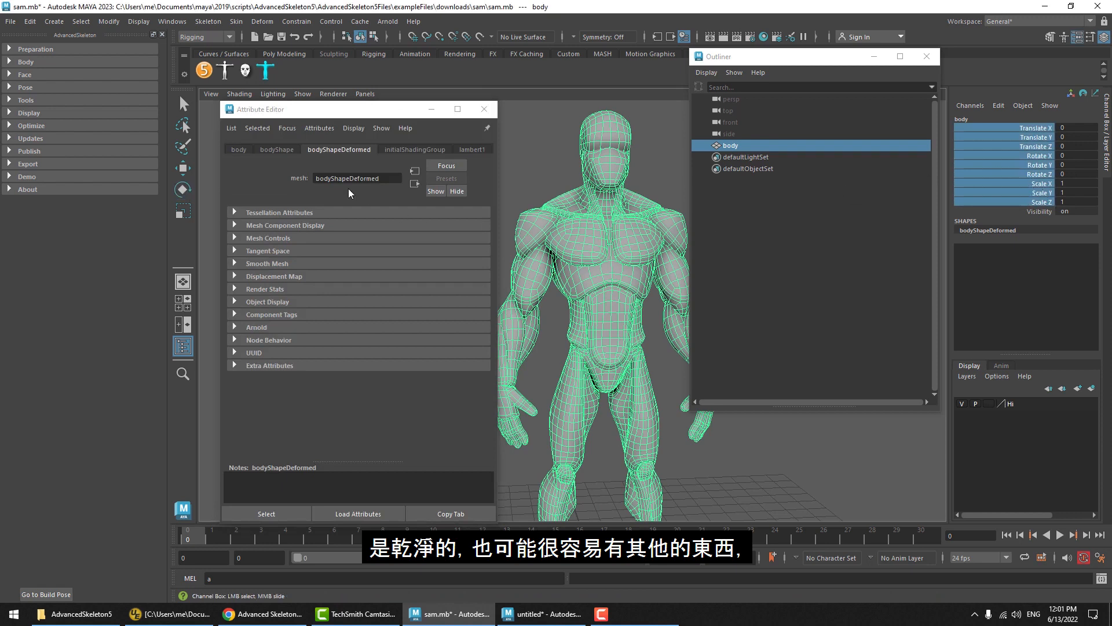
click(237, 149)
click(257, 331)
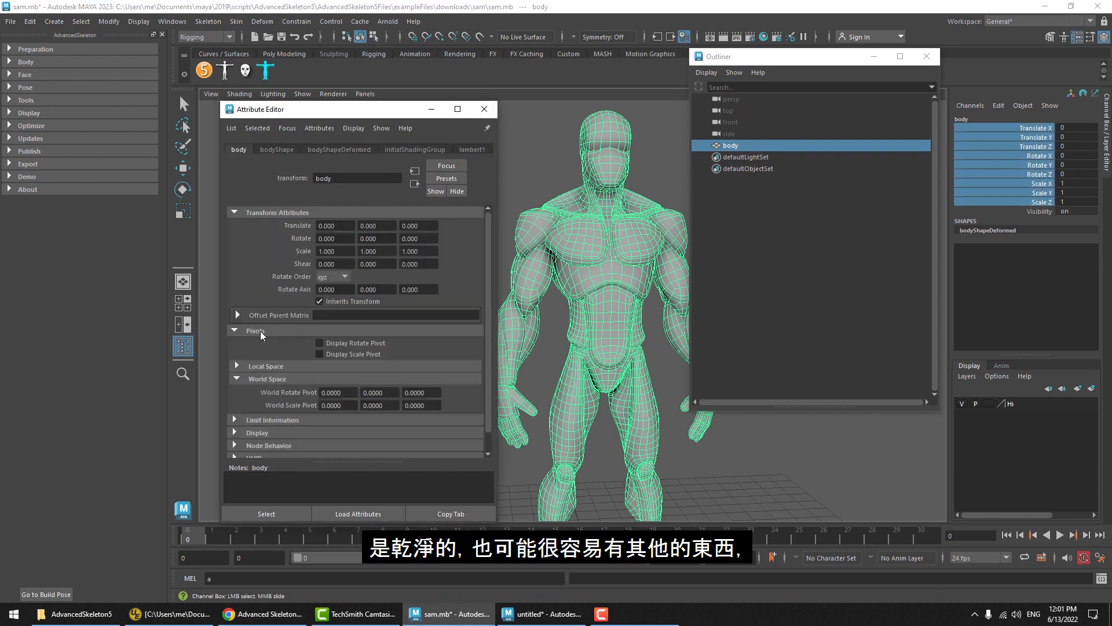
Collapse the World Space pivot values of the body, close the Attribute Editor and clear the selection.
click(282, 380)
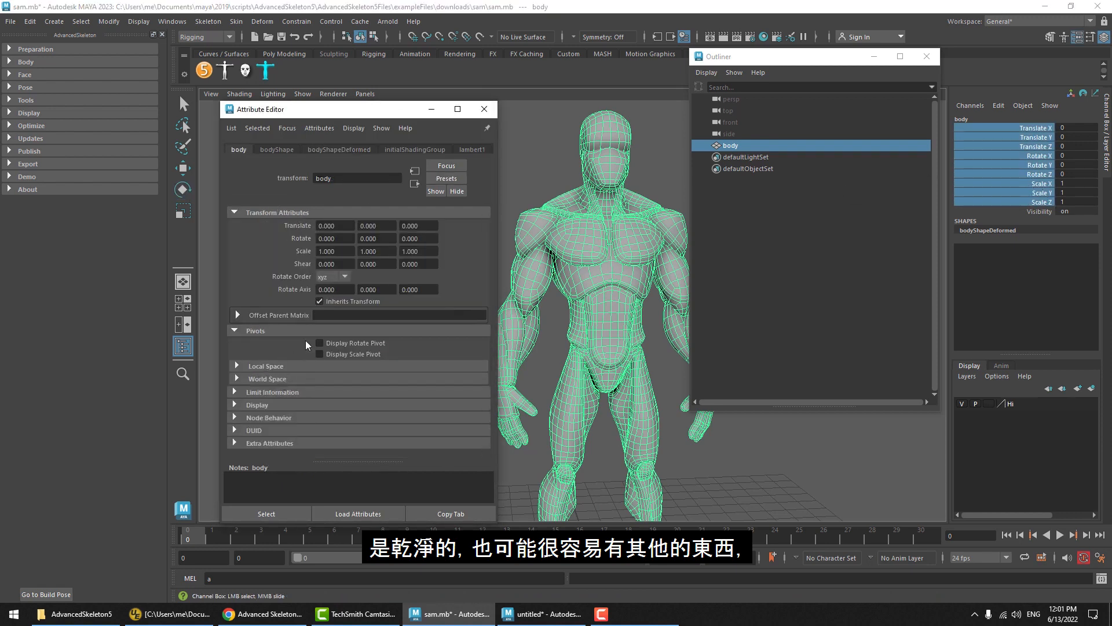
click(345, 265)
click(490, 109)
click(486, 255)
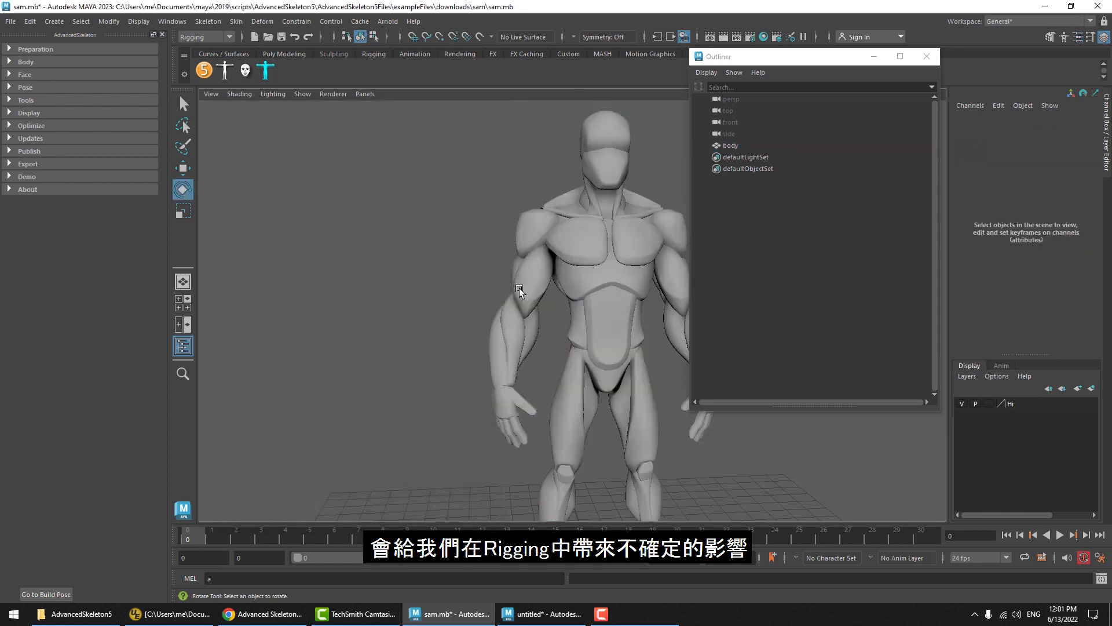
click(530, 295)
click(453, 268)
click(596, 353)
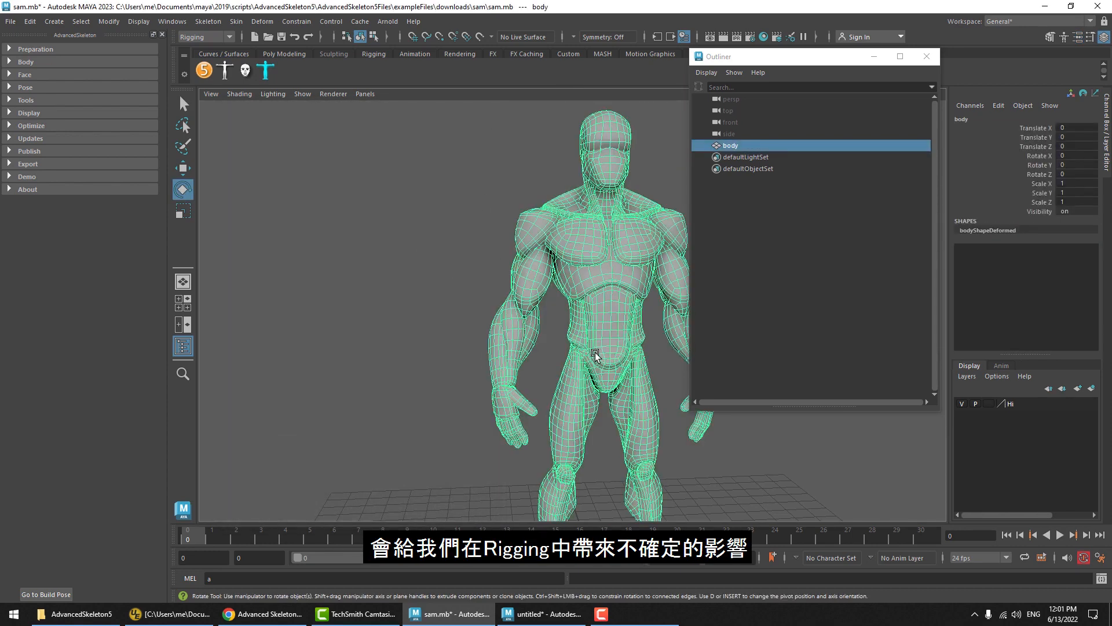
click(531, 287)
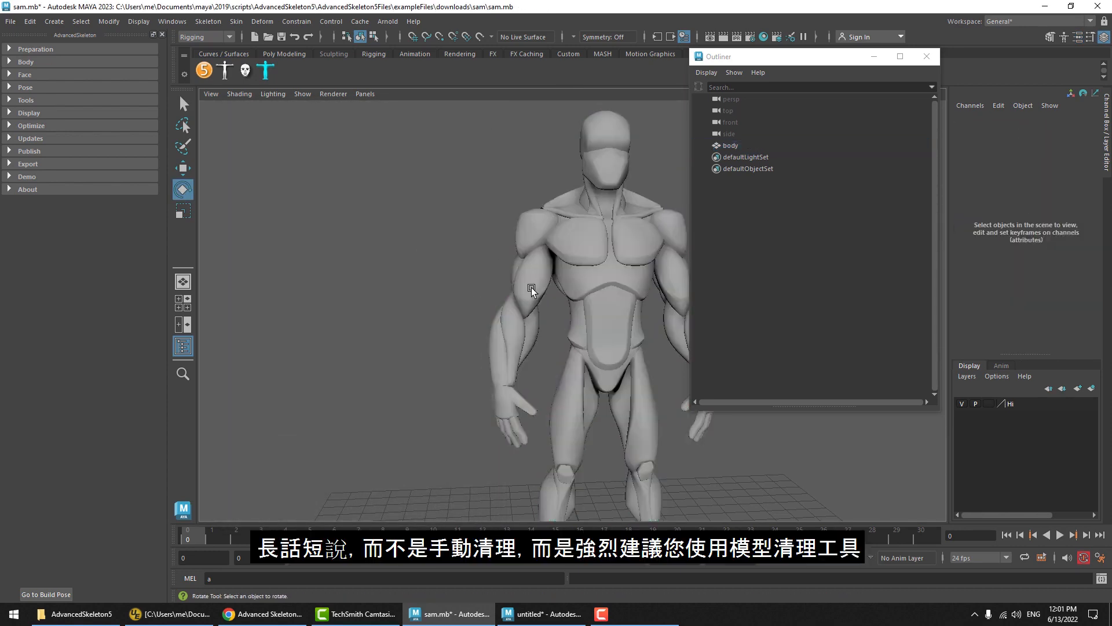
Run AdvancedSkeleton's Model Clean from the Model preparation section, confirm the cleaning, and show the perspective view alone.
click(44, 49)
click(35, 63)
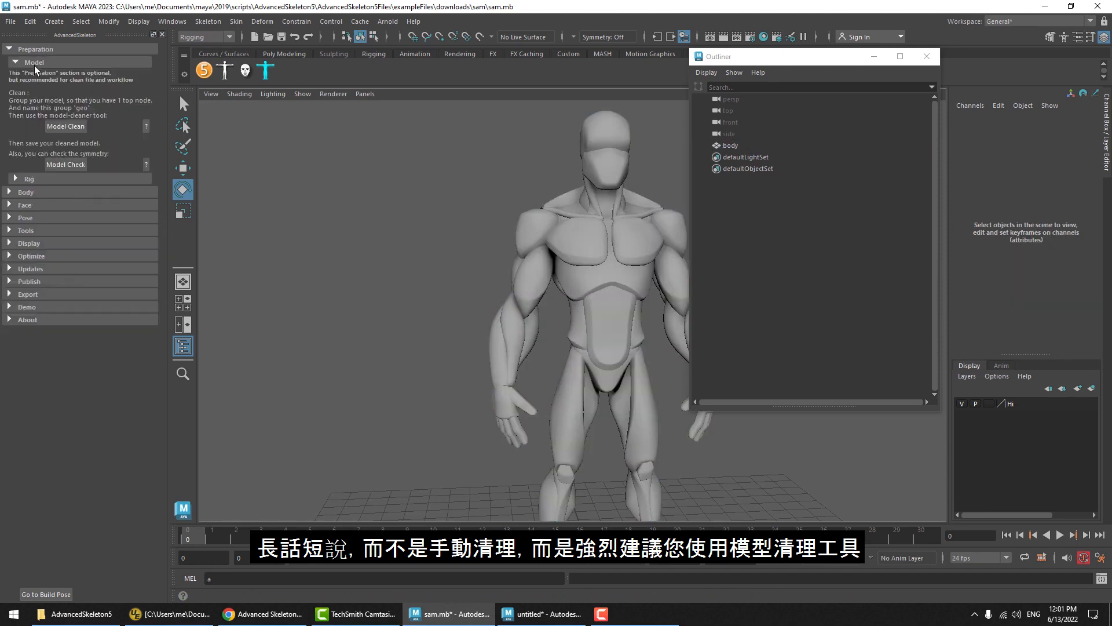
click(71, 127)
click(255, 256)
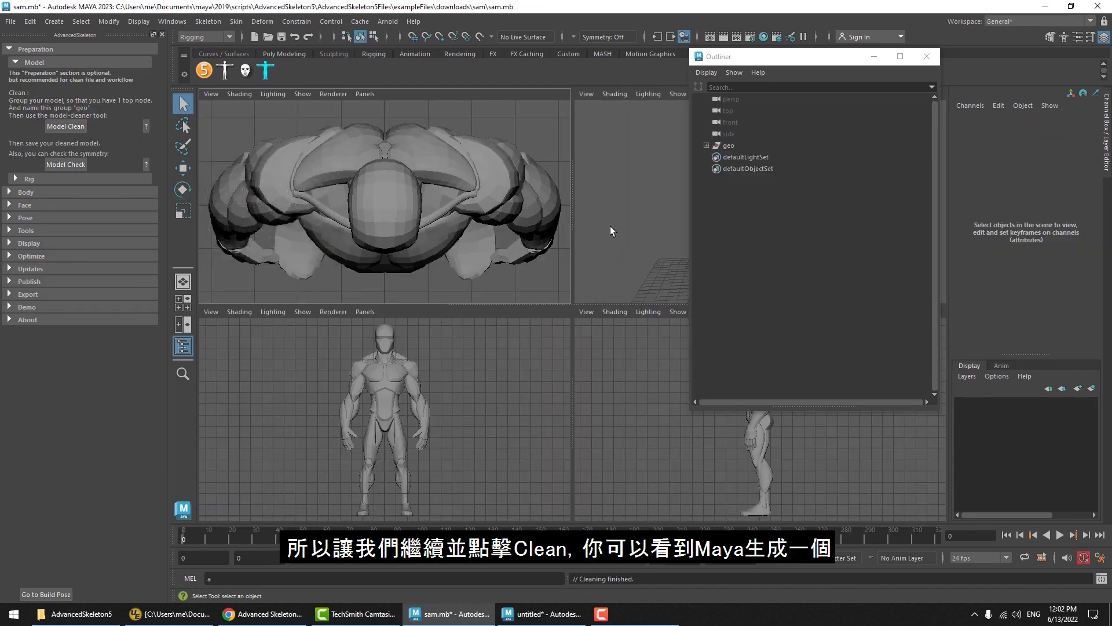
key(space)
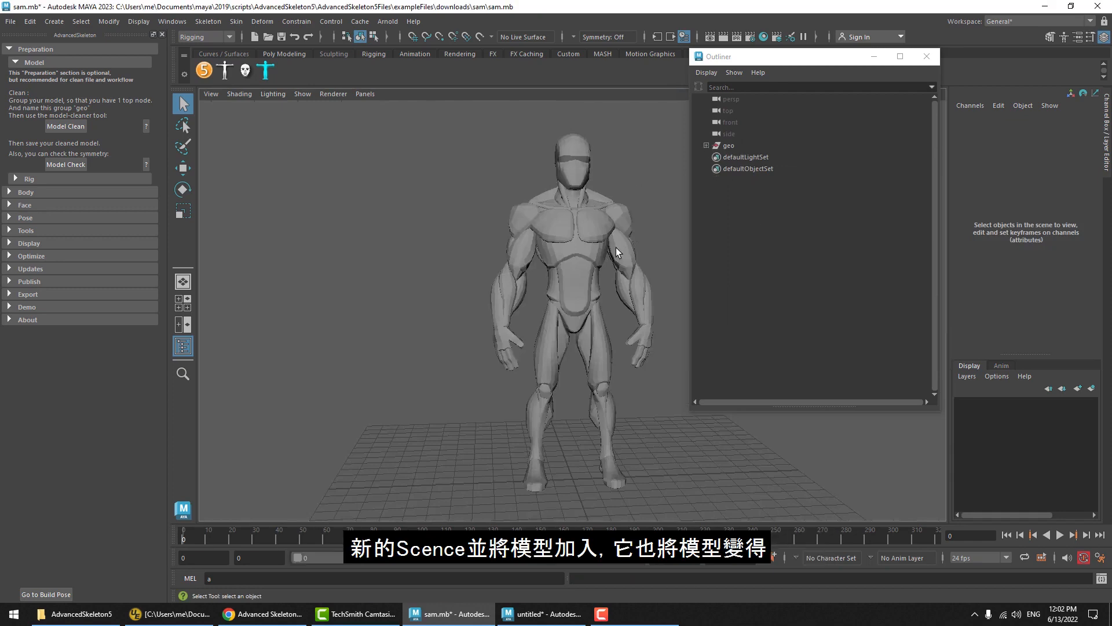
Select the cleaned body mesh to examine its unsmoothed surface and channels up close, finishing with nothing selected.
click(616, 248)
scroll(579, 290, up, 5)
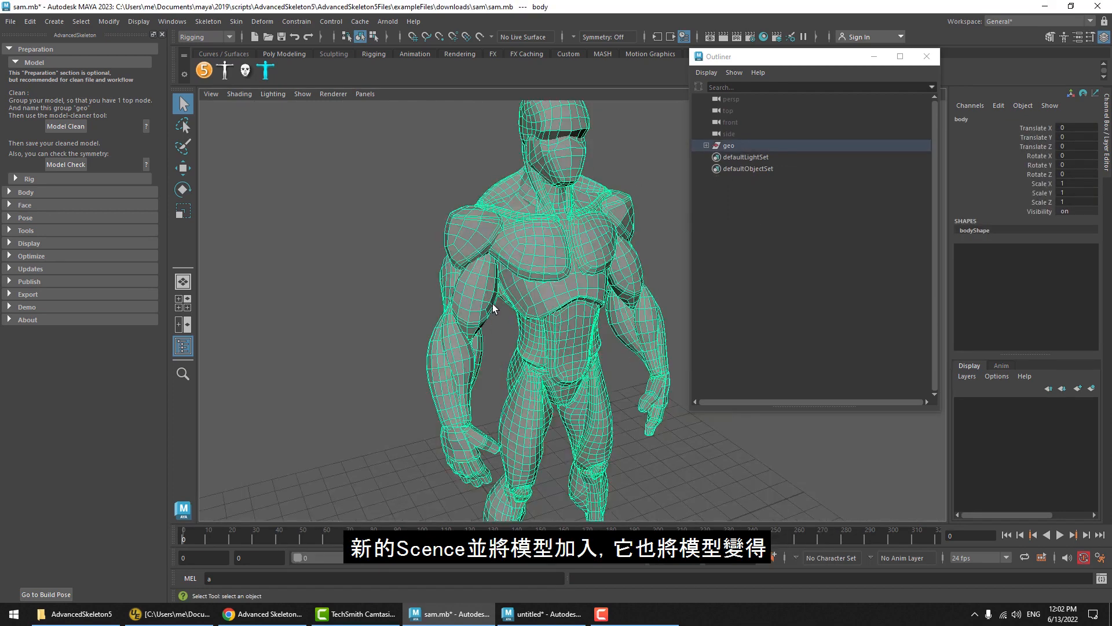
scroll(546, 273, up, 3)
scroll(547, 273, up, 2)
click(476, 331)
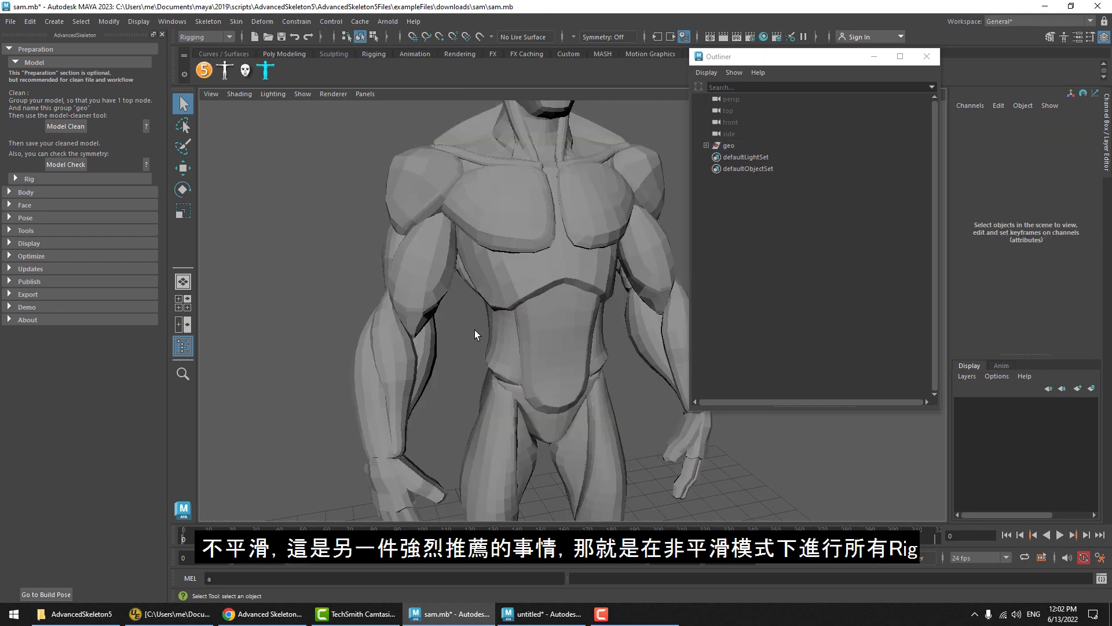
Preview the body mesh with smoothing turned on and inspect the smoothed torso and arms from an angle.
click(489, 334)
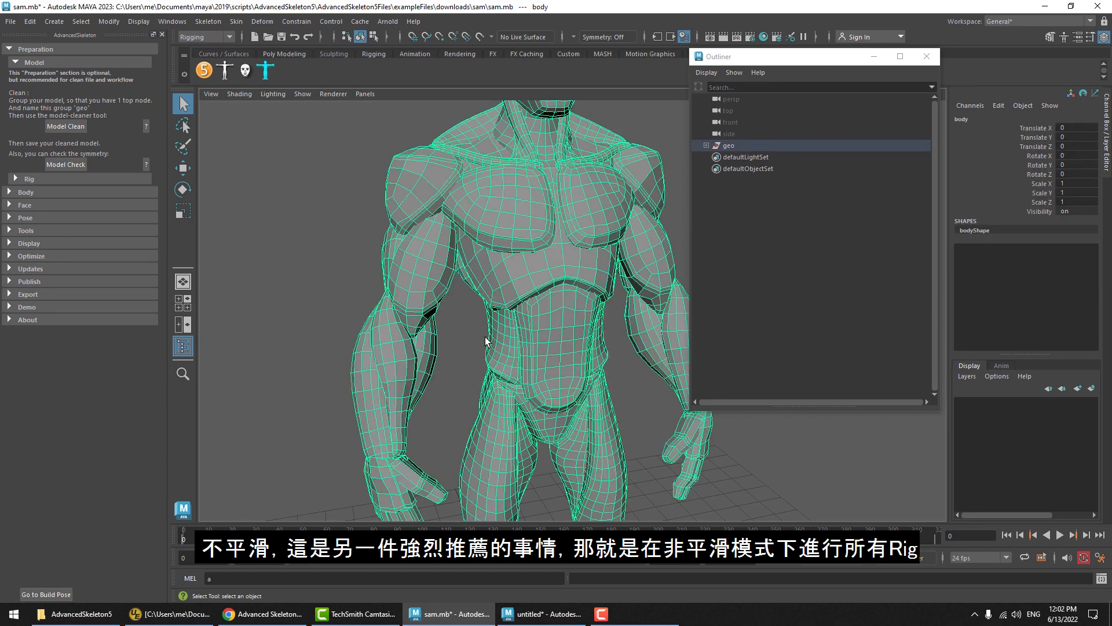
click(473, 329)
click(482, 302)
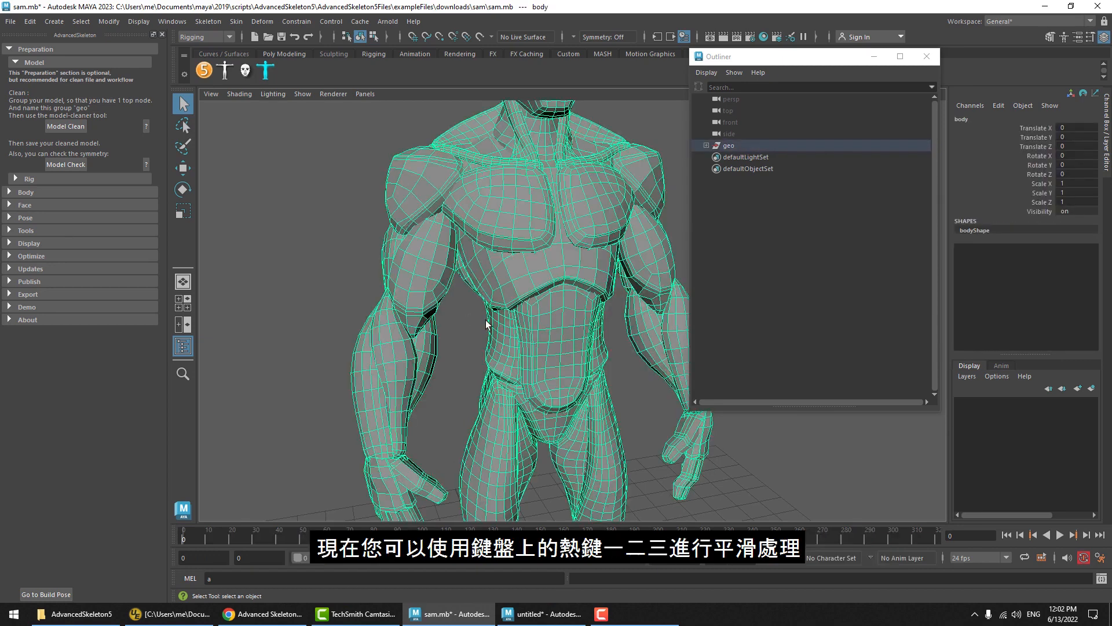
key(2)
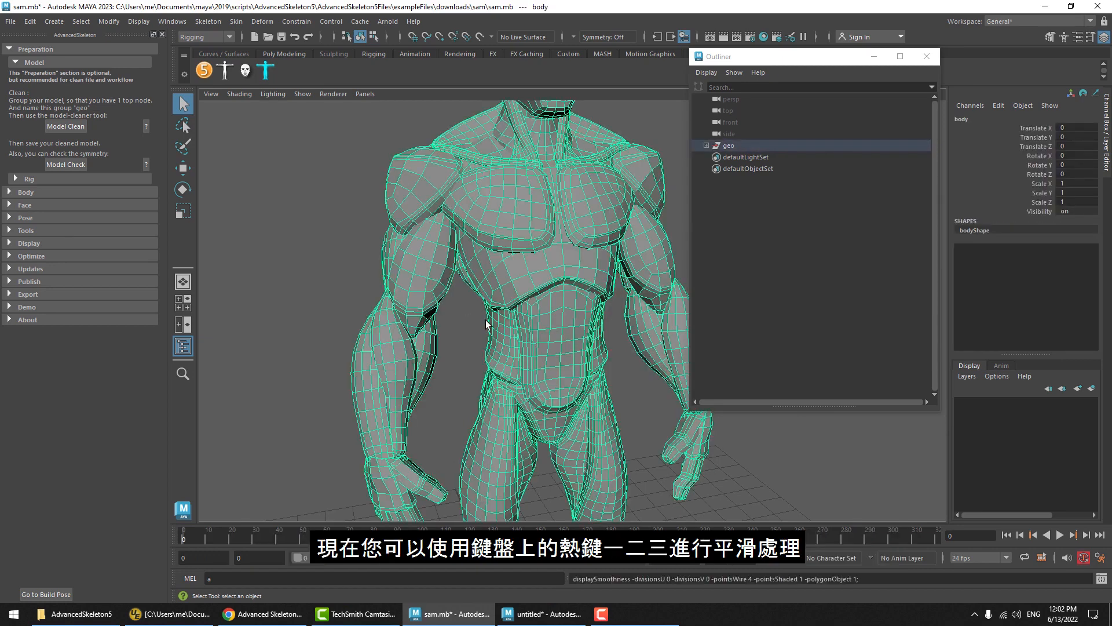
click(499, 322)
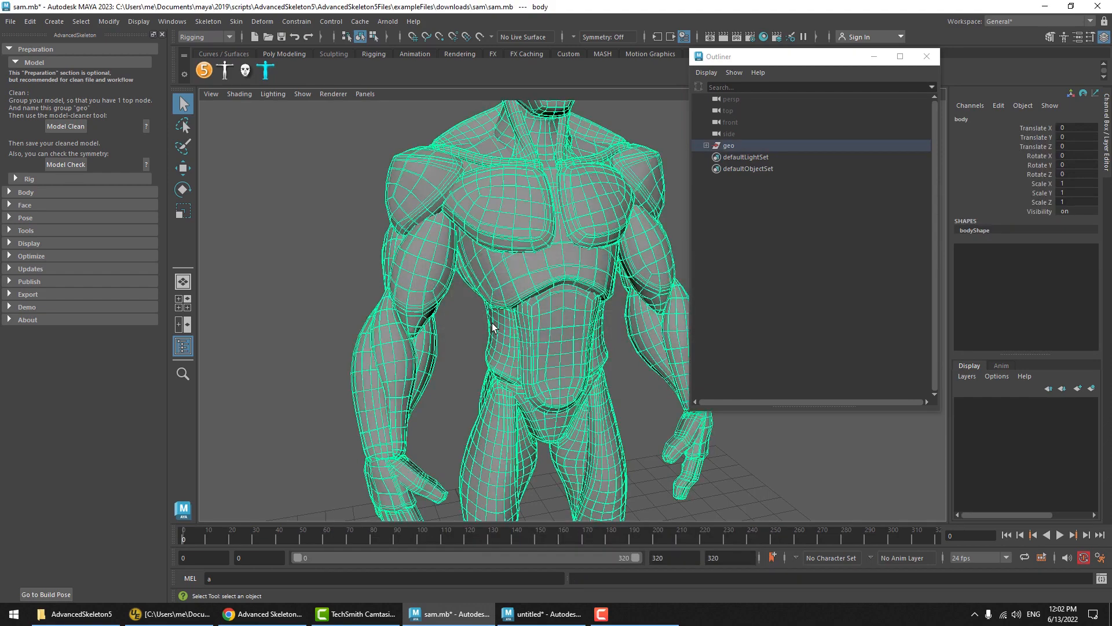
click(476, 333)
alt+drag(507, 302, 531, 293)
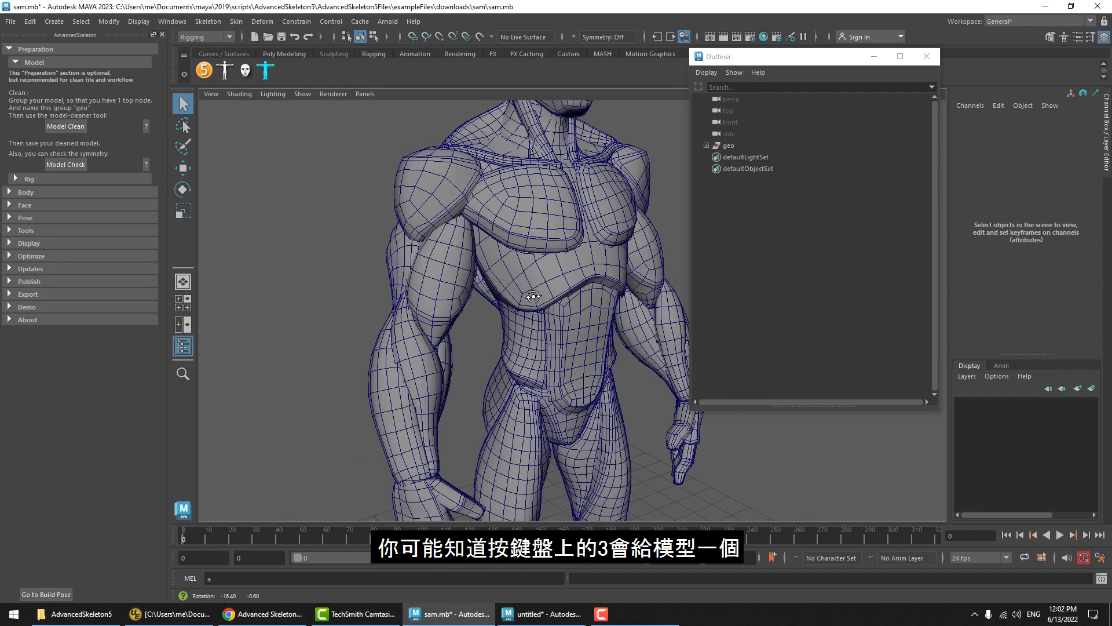
mouse_move(532, 294)
alt+middle_down()
mouse_move(522, 298)
mouse_move(525, 289)
alt+middle_up()
alt+drag(526, 289, 479, 387)
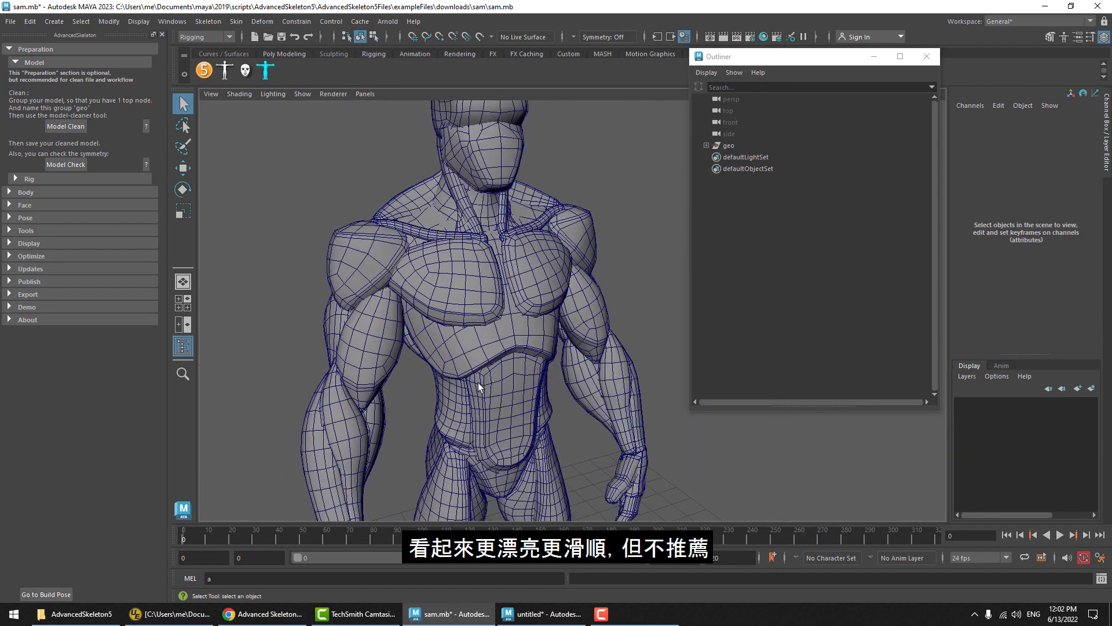
Set the body mesh back to the unsmoothed display, level 1, and clear the selection.
click(430, 330)
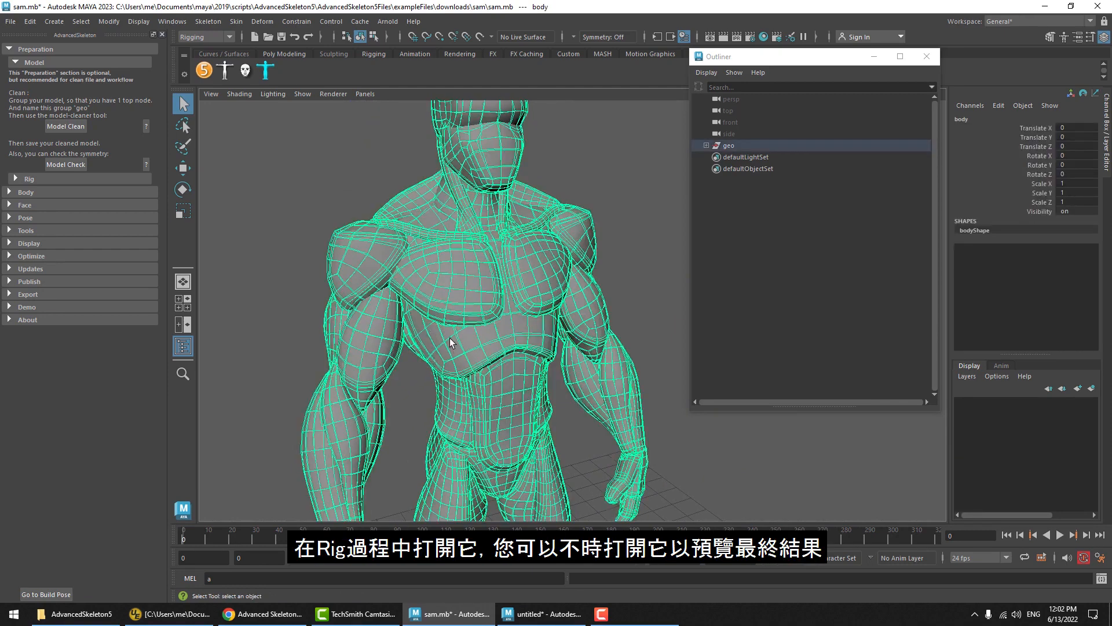
alt+middle_drag(451, 343, 473, 332)
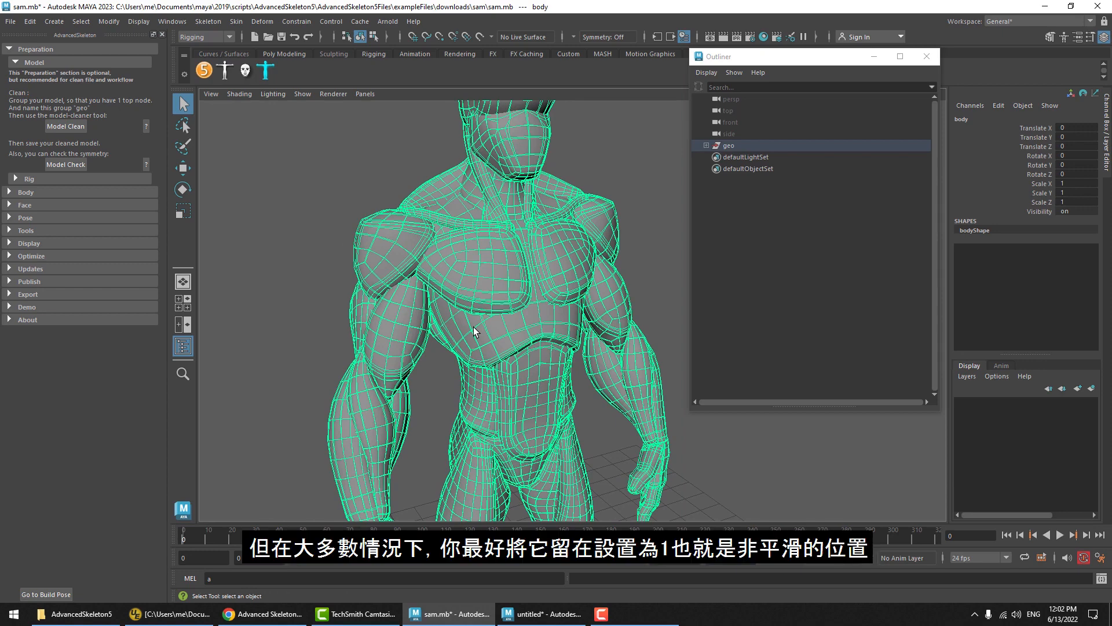
key(1)
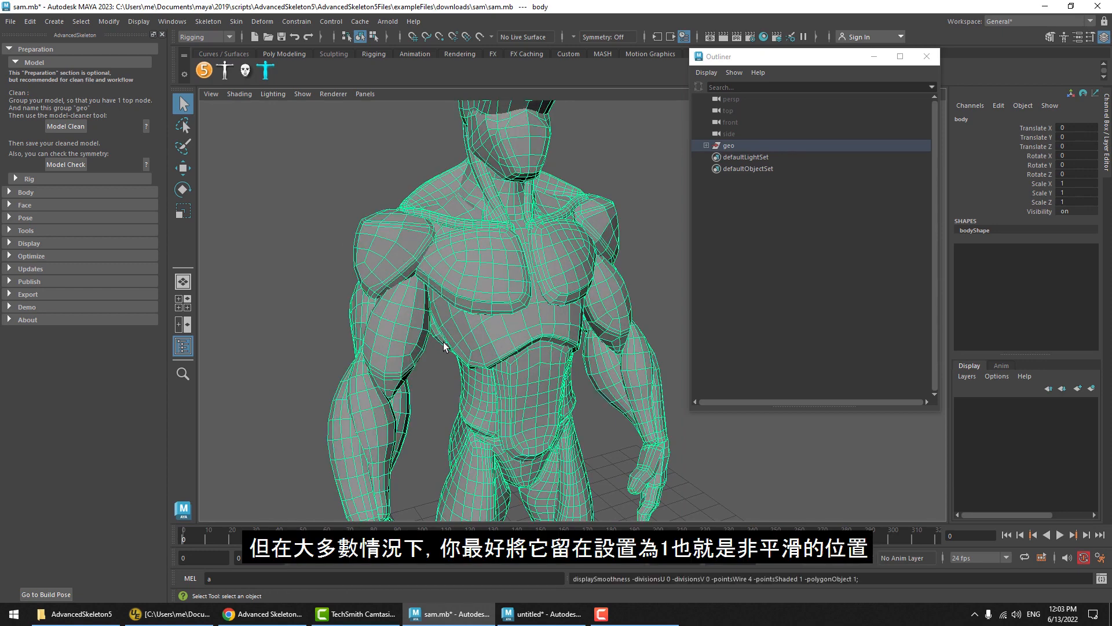
click(440, 359)
click(496, 332)
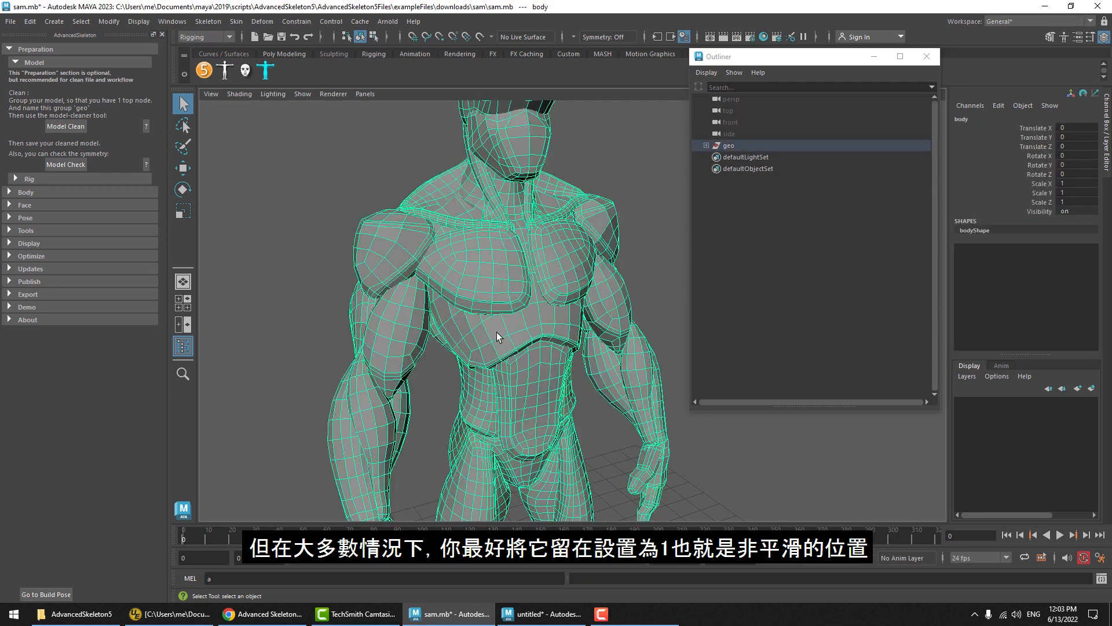
click(388, 181)
alt+right_drag(498, 258, 428, 250)
Collapse the Model preparation section and briefly expand the geo group in the Outliner to check its contents.
click(40, 64)
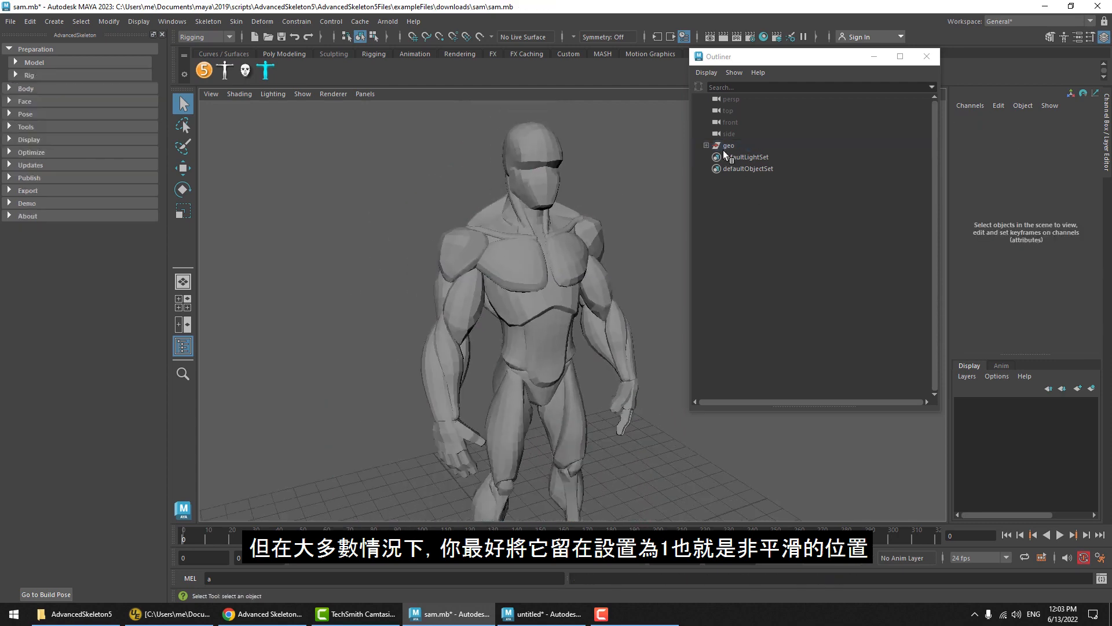
click(705, 146)
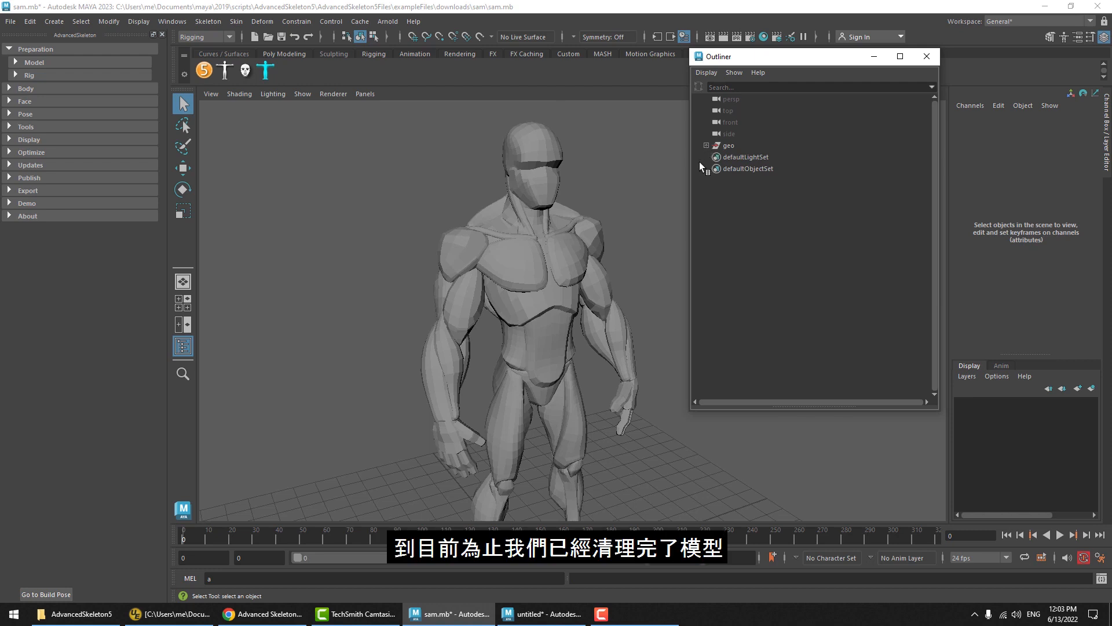
alt+middle_drag(577, 277, 565, 247)
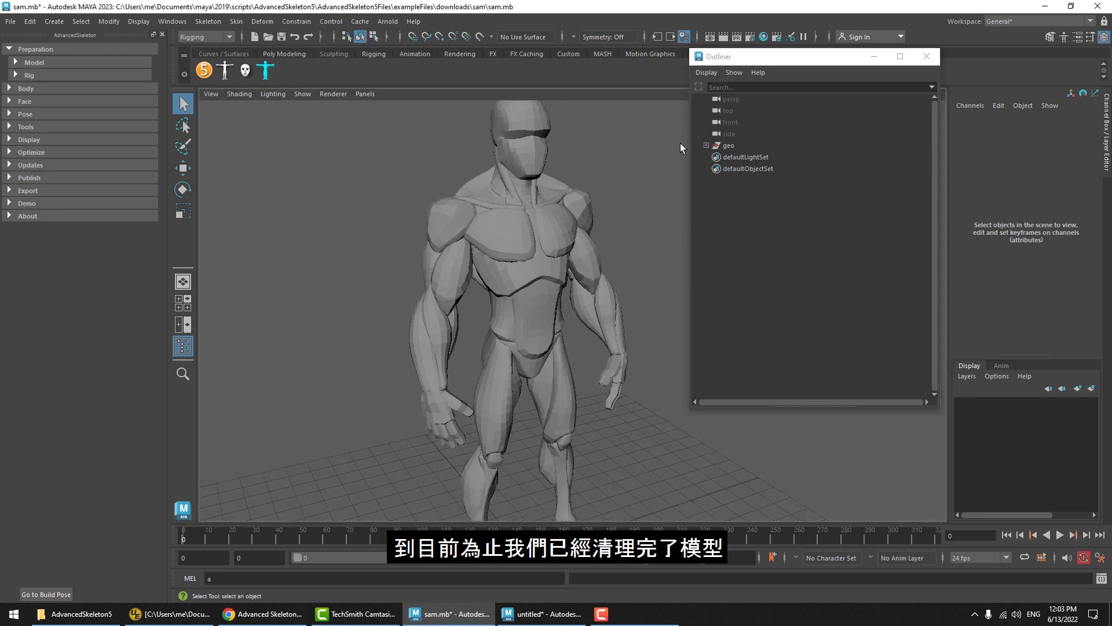
click(706, 146)
click(705, 146)
click(634, 267)
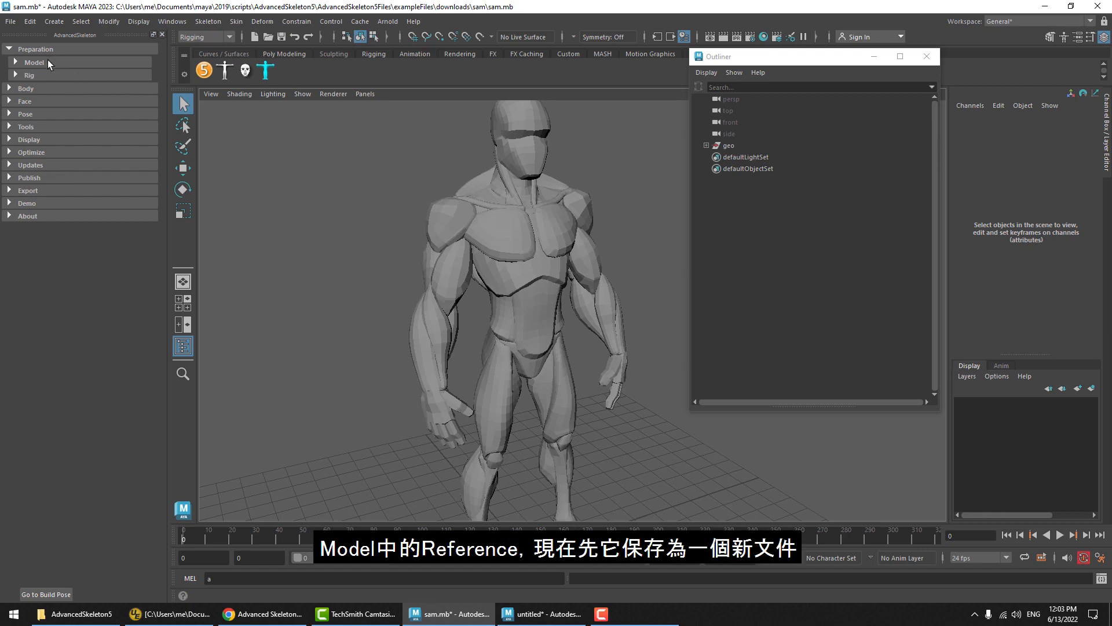
Start saving the scene under a new location, creating a folder named sam on the Desktop and opening it.
click(11, 22)
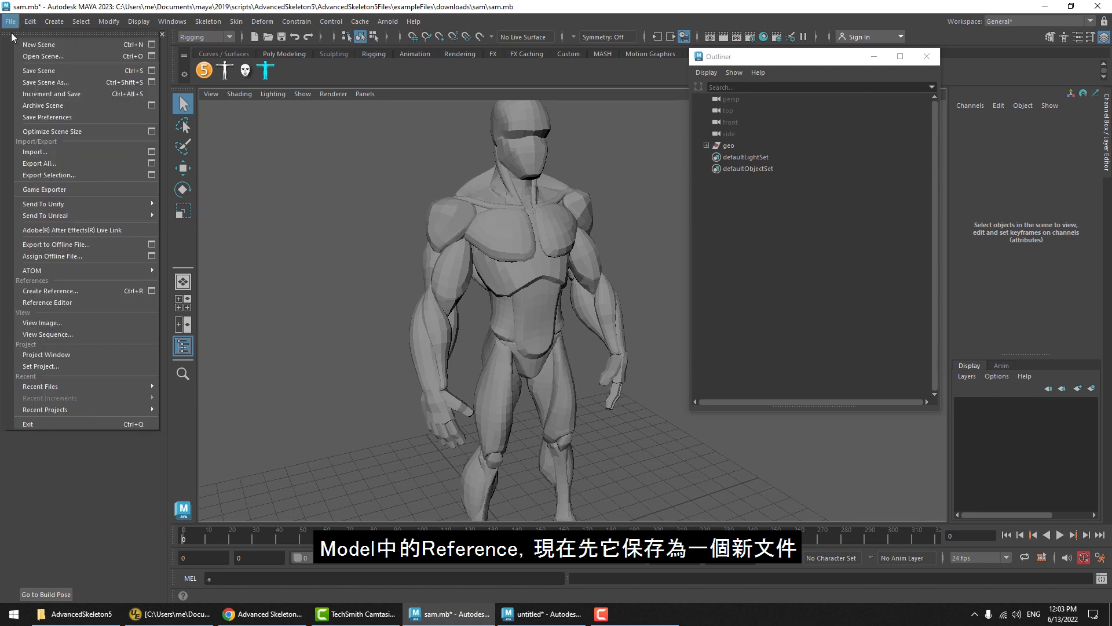
click(25, 82)
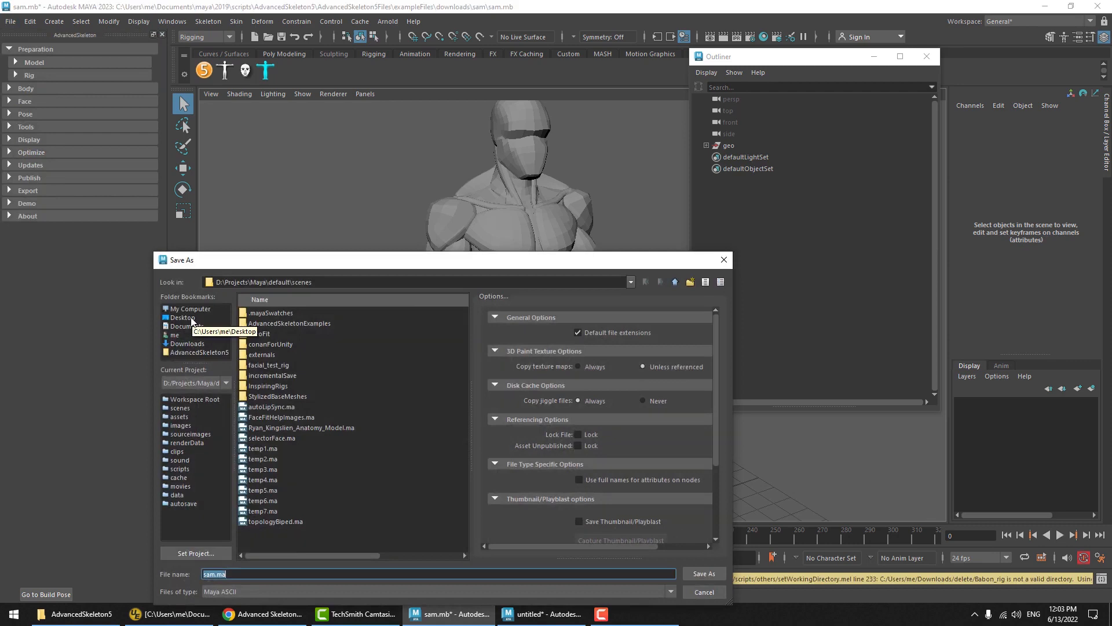
click(191, 318)
right_click(302, 378)
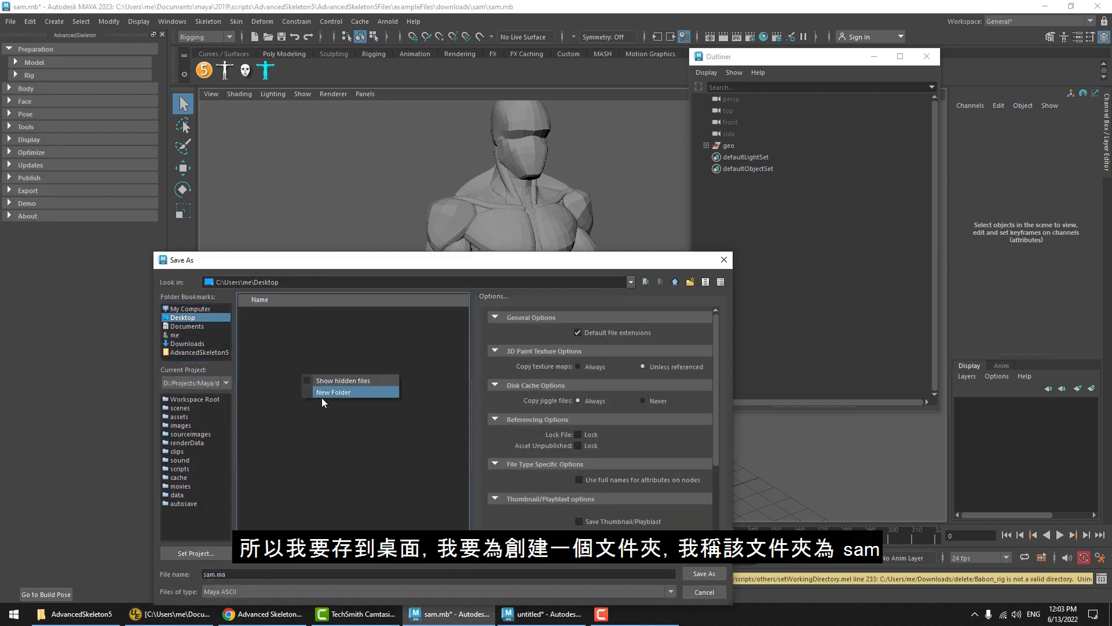
click(329, 394)
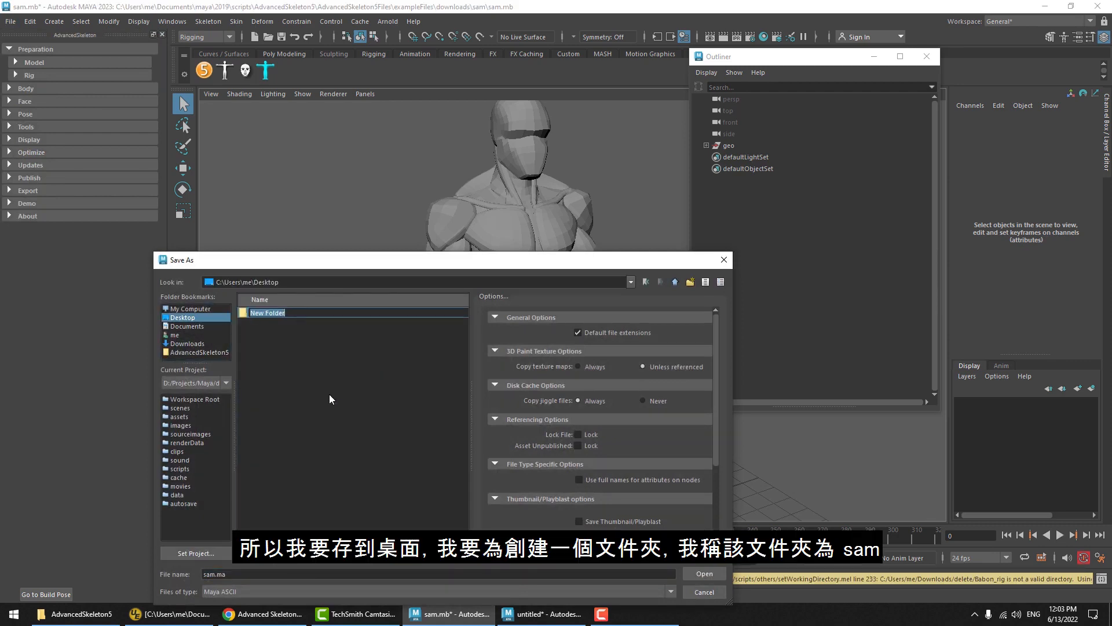
text(sam)
key(Return)
key(Return)
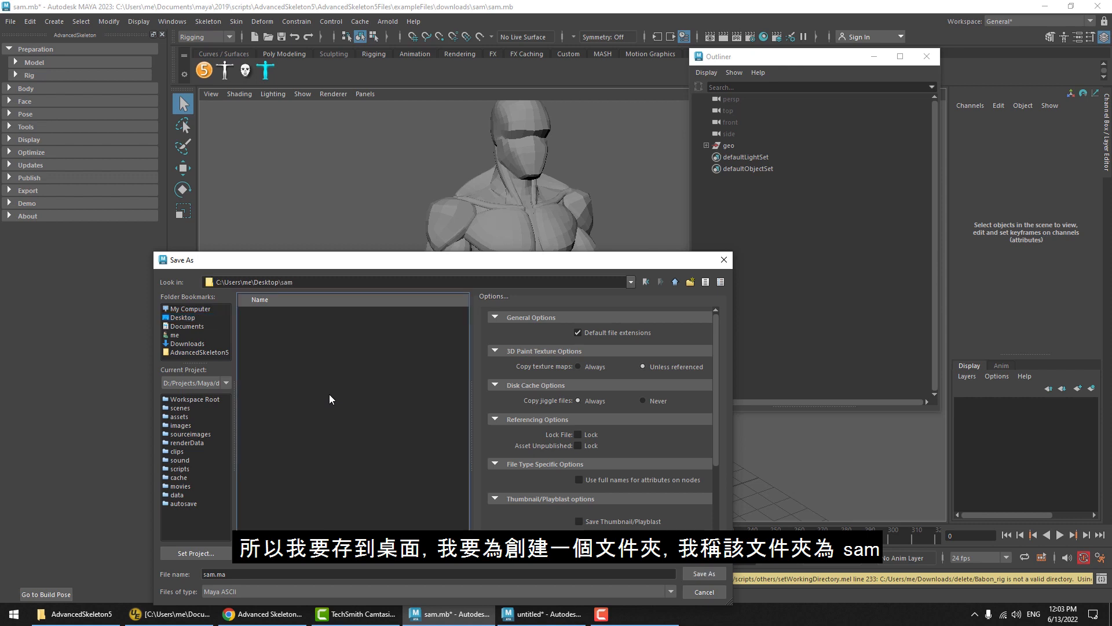
Create two subfolders named mod and rig inside the sam folder.
right_click(328, 353)
click(363, 371)
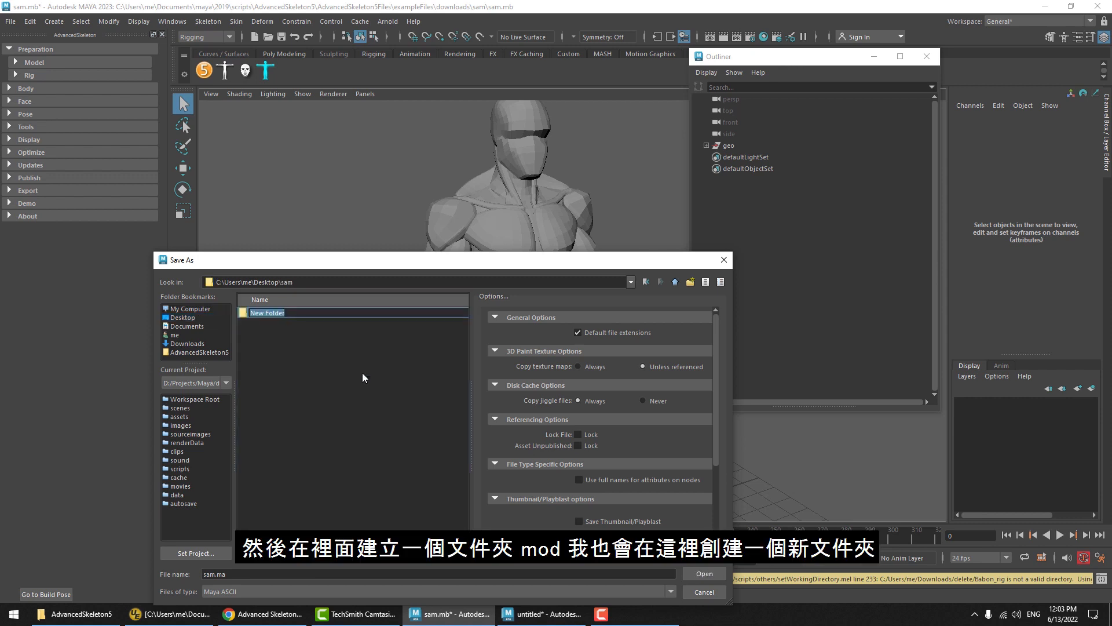
text(mod)
key(Return)
right_click(360, 373)
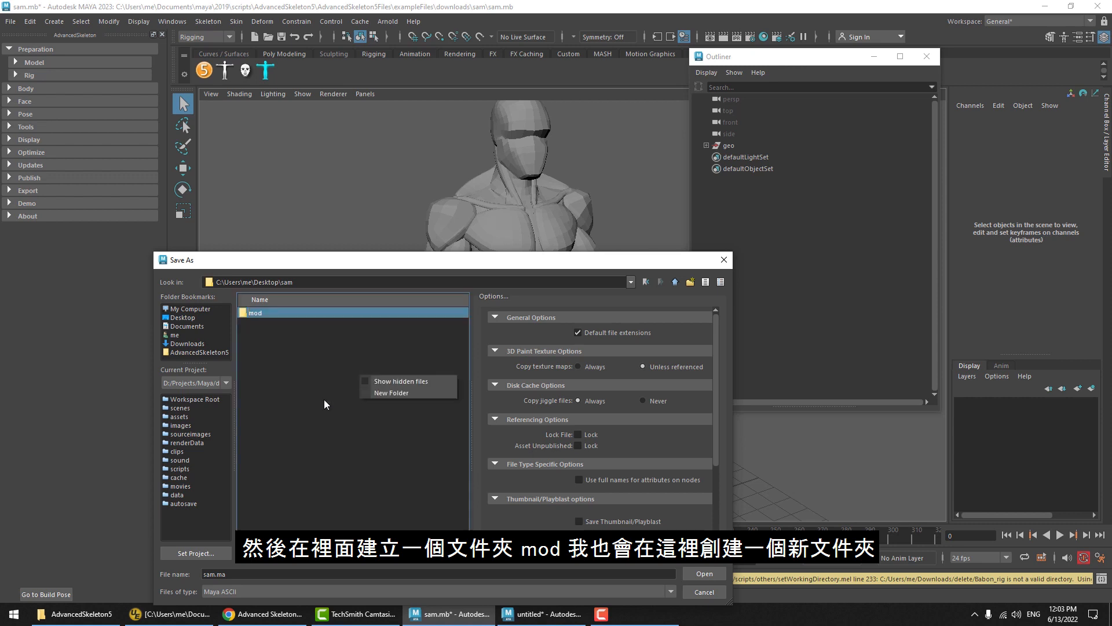
click(388, 392)
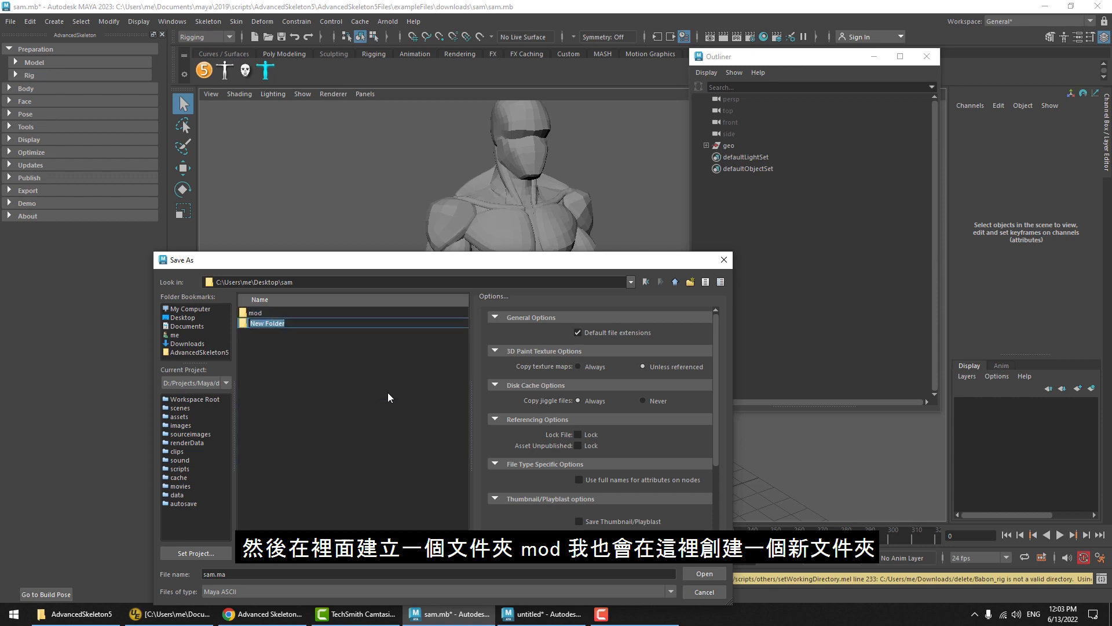
text(rig)
key(Return)
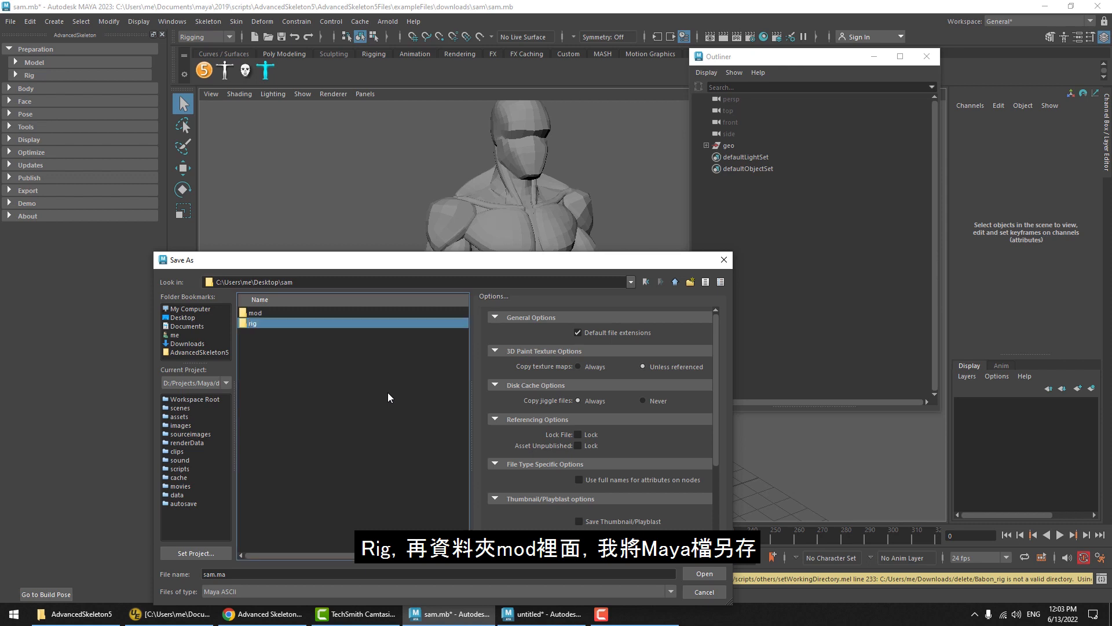
Save the cleaned model as the Maya ASCII file sam.ma in the mod folder.
double_click(283, 311)
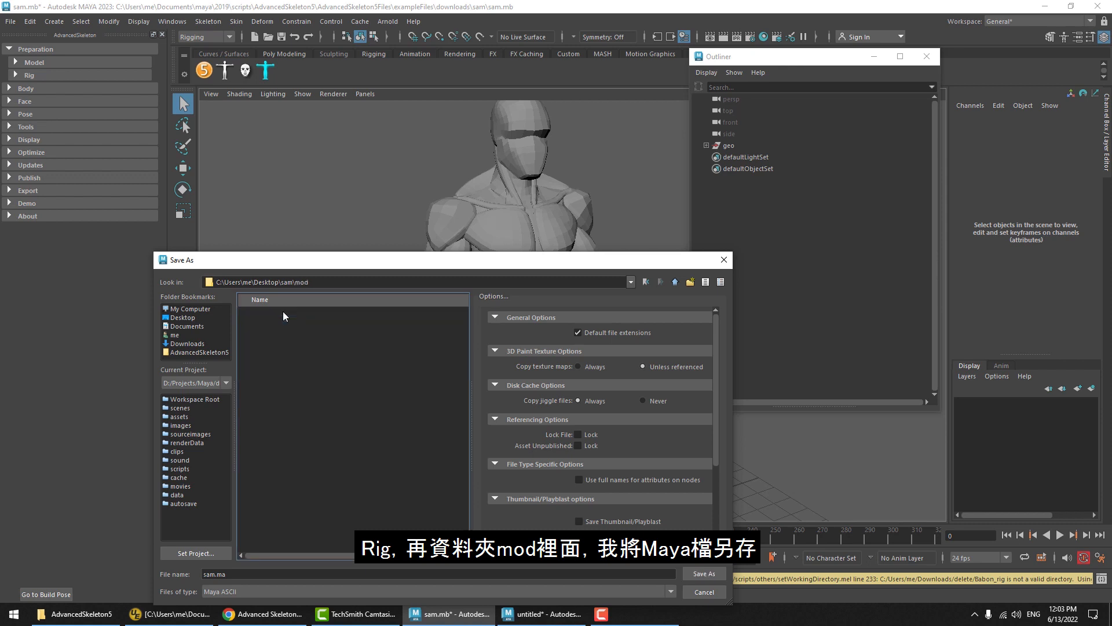
click(261, 574)
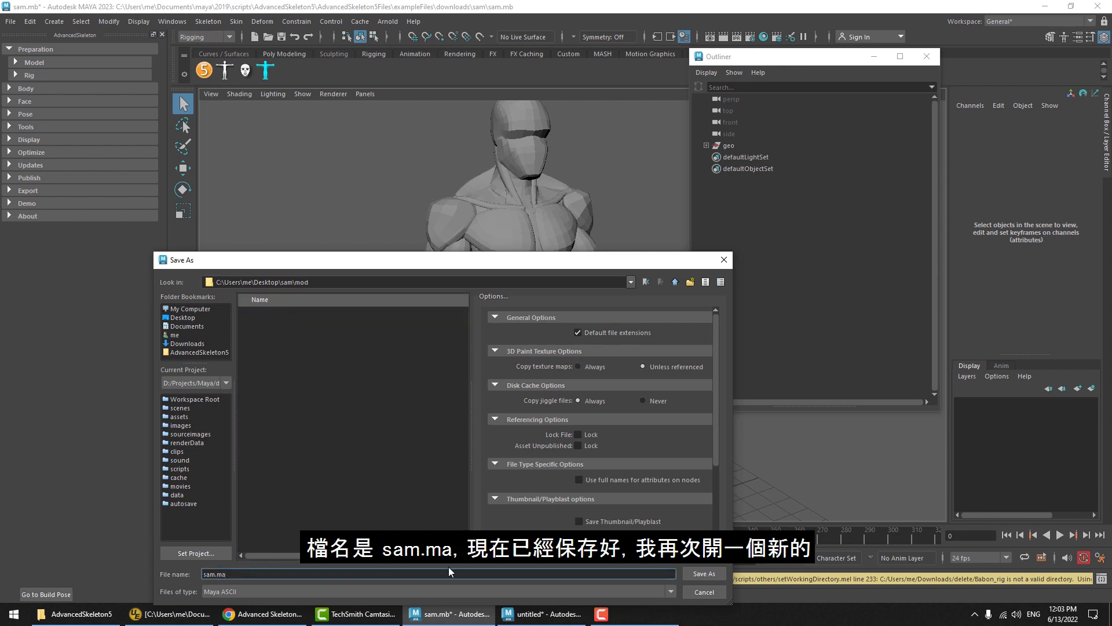
click(704, 574)
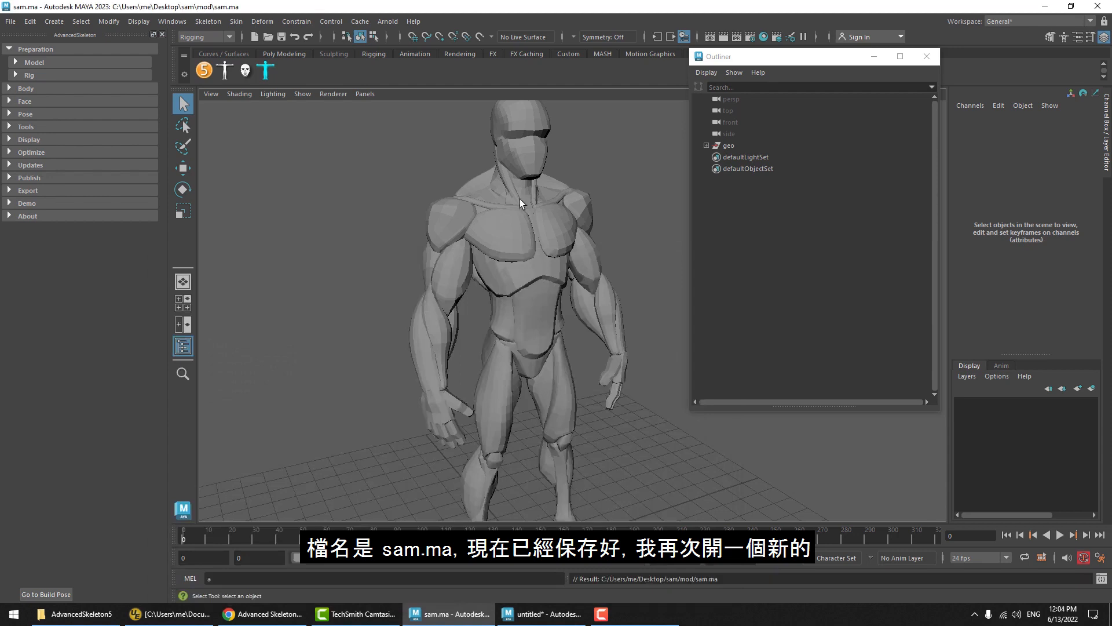
Create a new rig scene and reference sam.mb from the mod folder using AdvancedSkeleton's rig preparation tools.
click(10, 21)
click(27, 32)
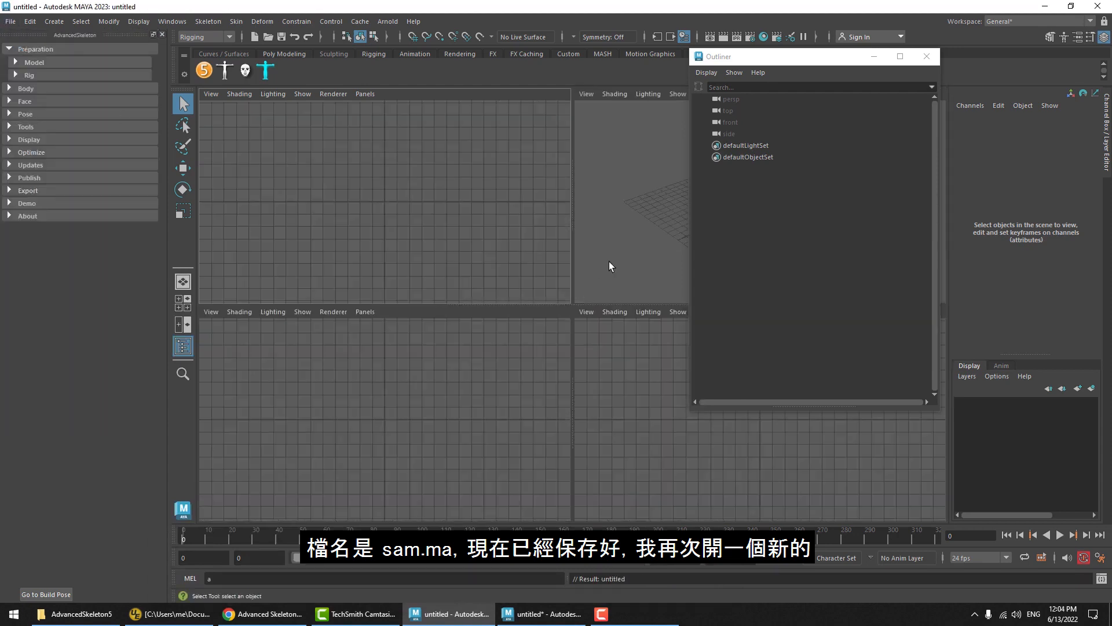
click(36, 75)
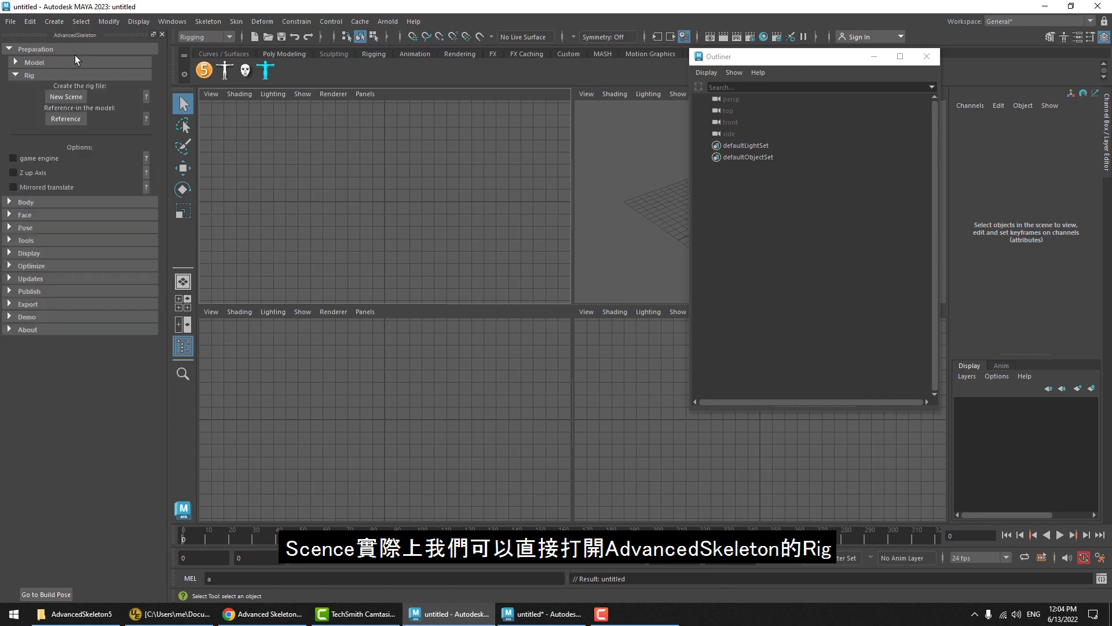
click(60, 96)
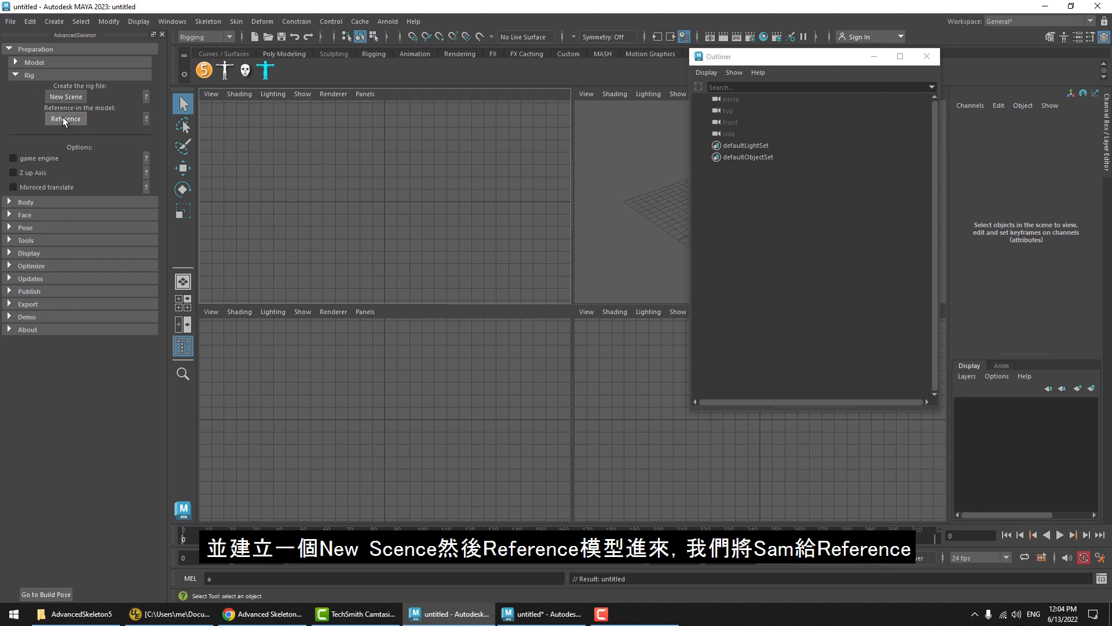
click(63, 118)
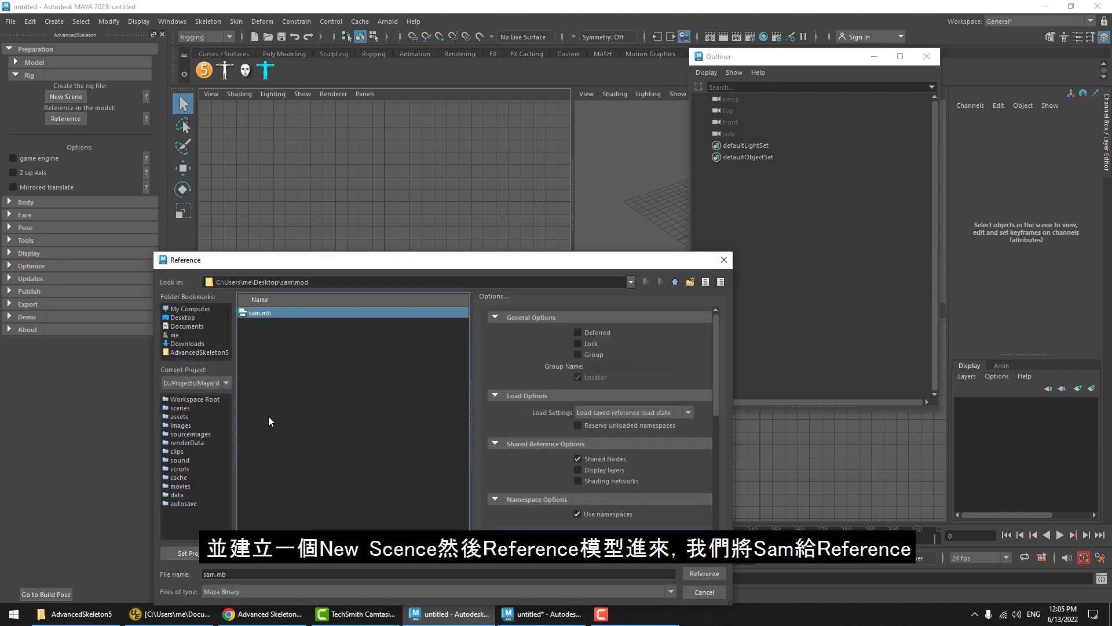
click(704, 573)
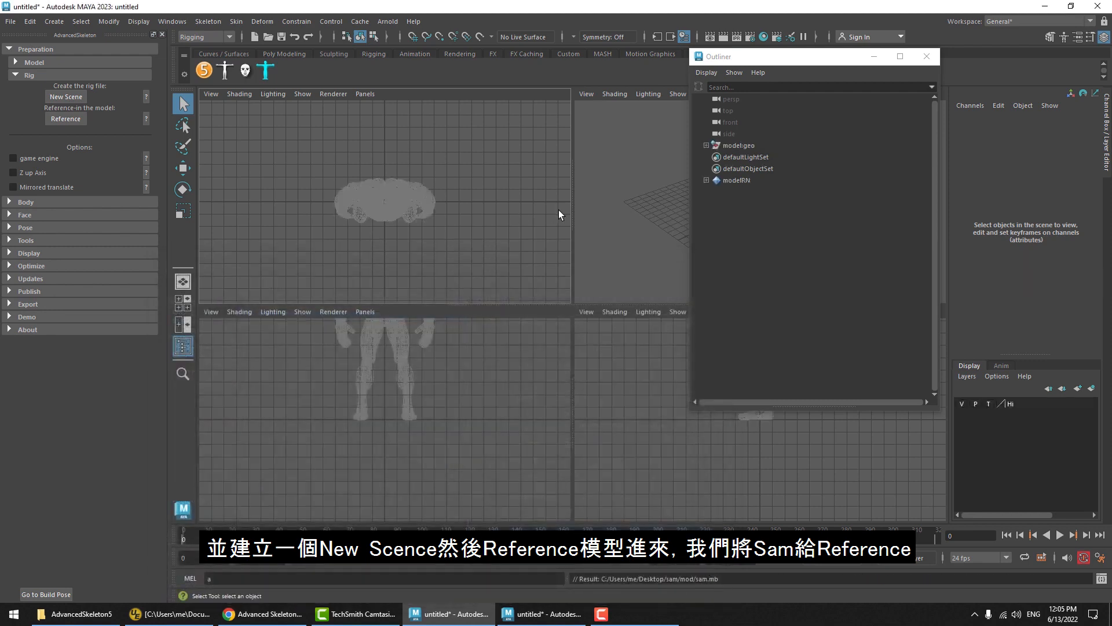
Close the Outliner, select the Hi display layer and frame the referenced model in all four views.
click(607, 207)
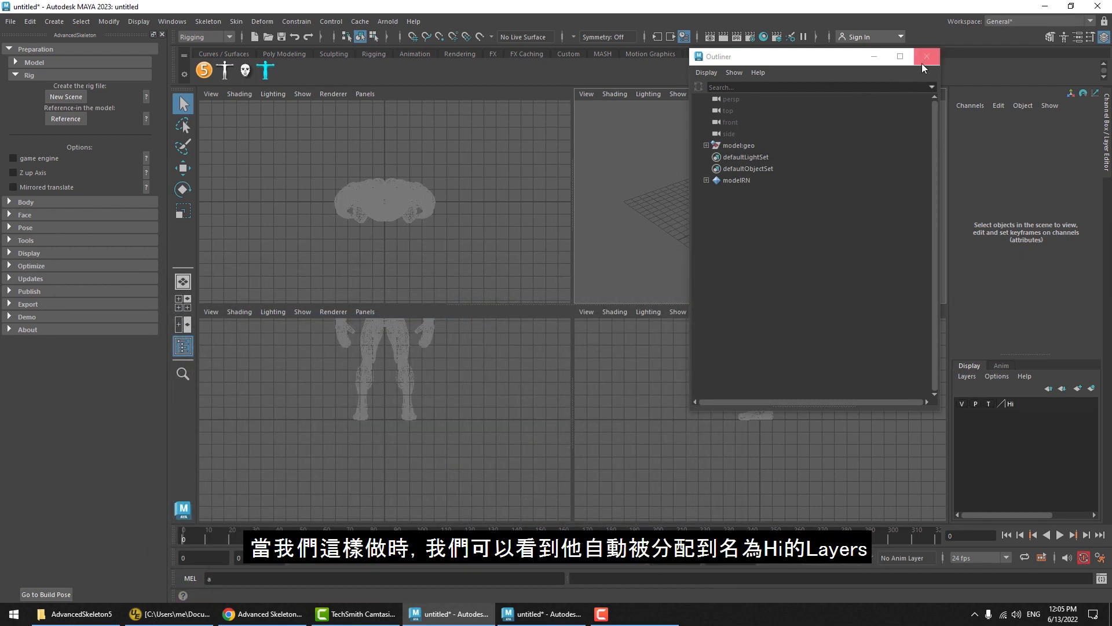
click(924, 58)
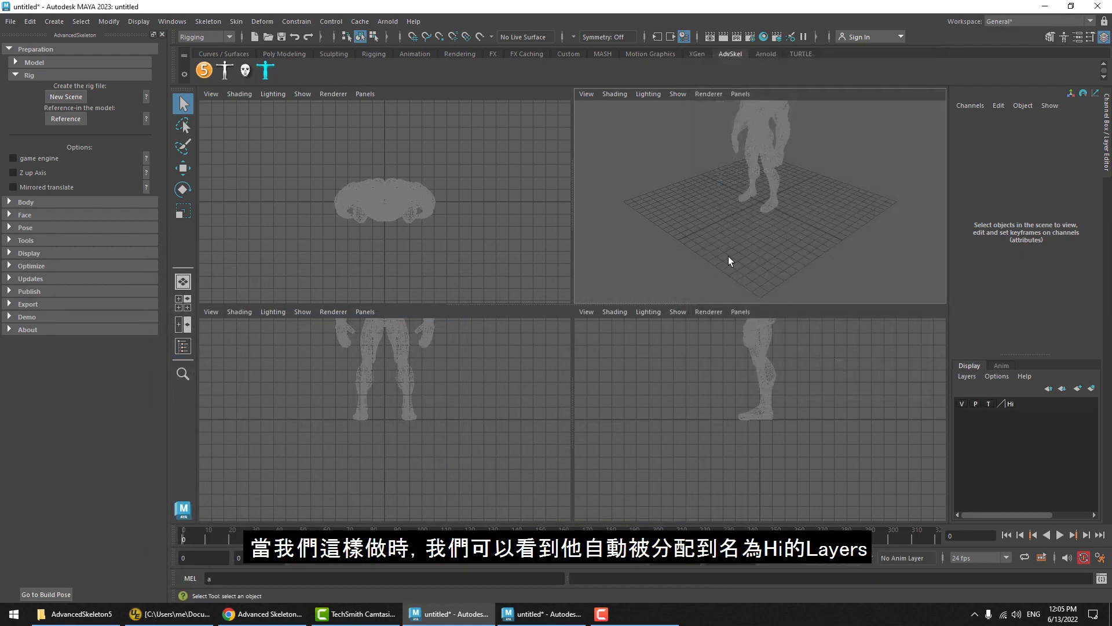
click(1026, 406)
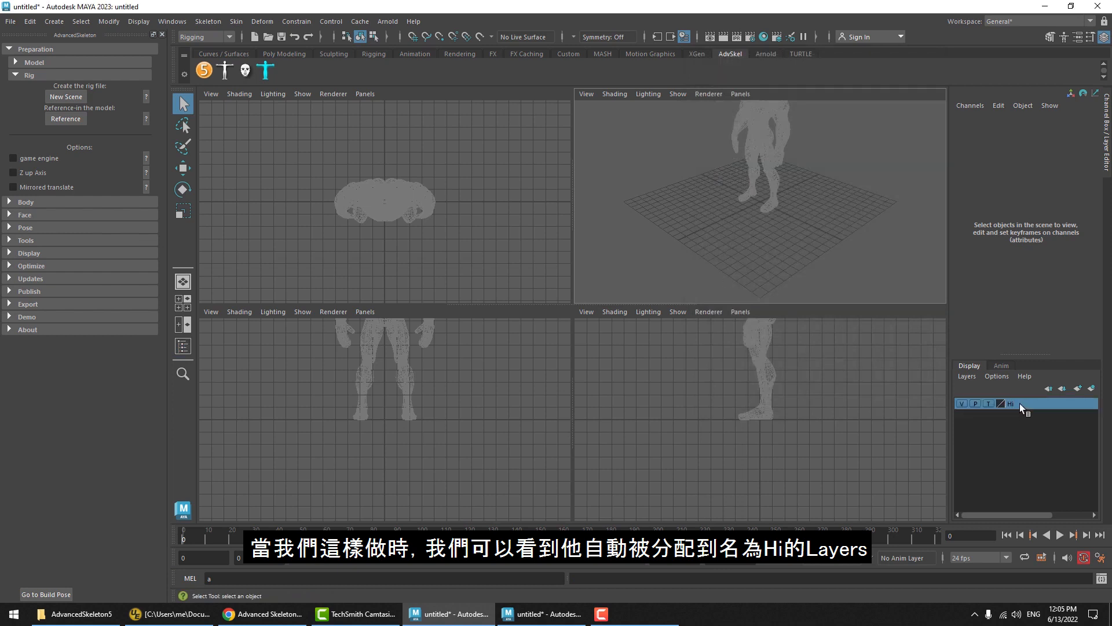
click(834, 405)
key(f)
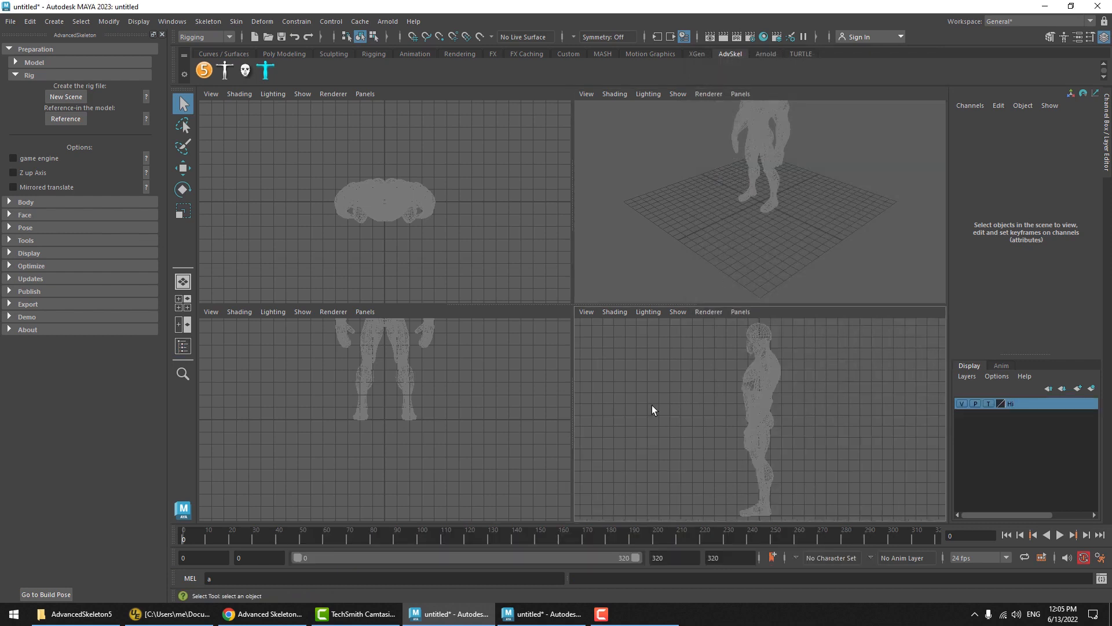
key(a)
key(a)
key(a)
alt+drag(771, 209, 826, 194)
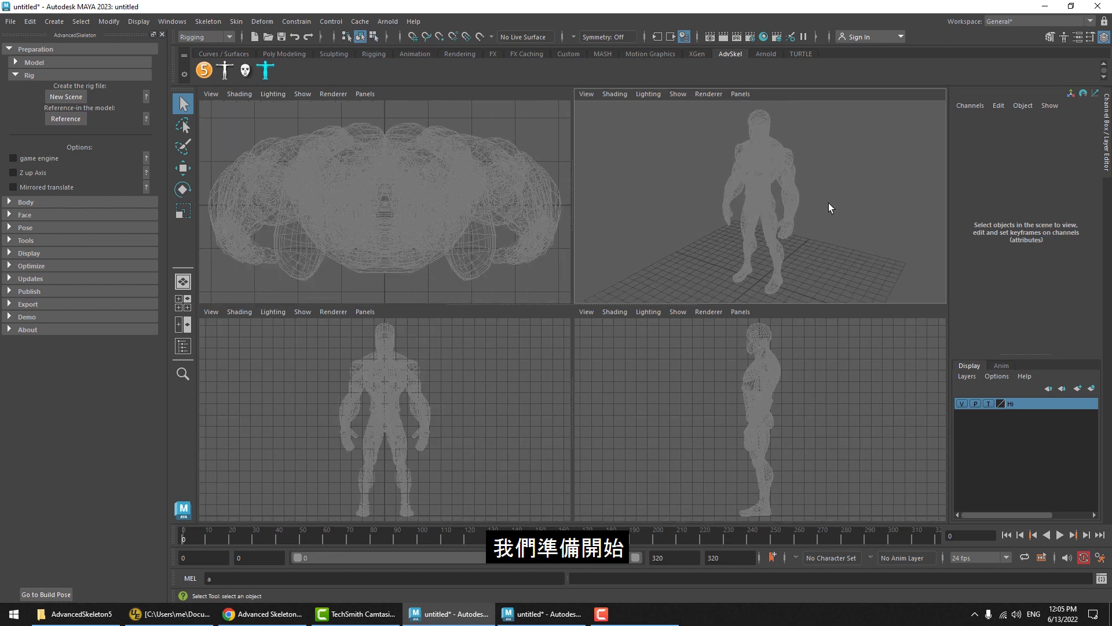
Import the default biped.ma body fit skeleton and inspect it against the model in a maximized perspective view.
click(29, 75)
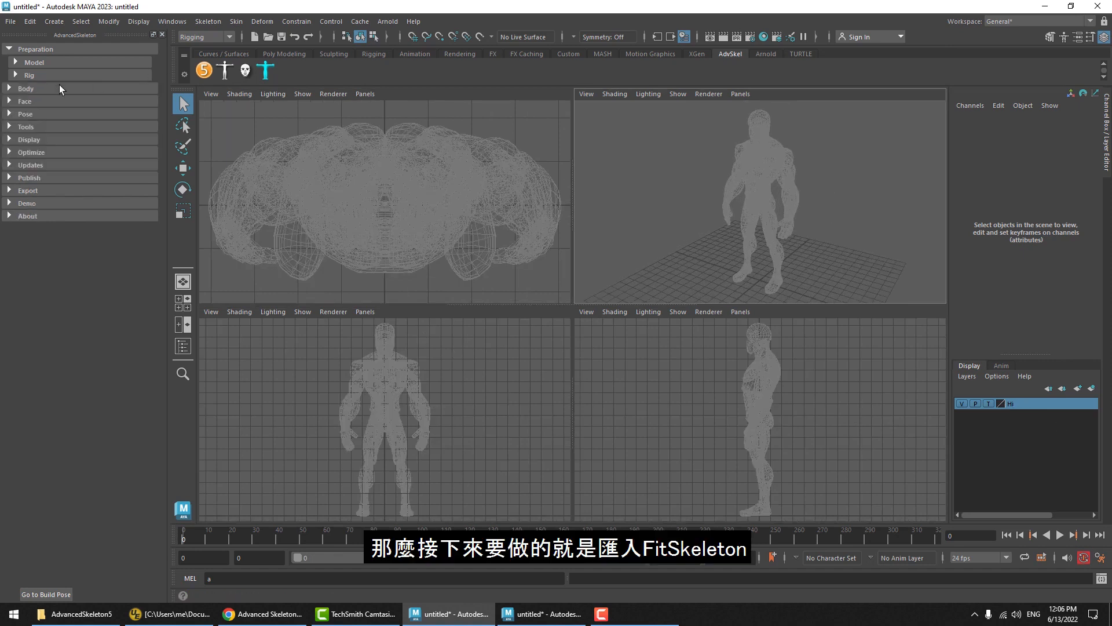
click(35, 49)
click(36, 61)
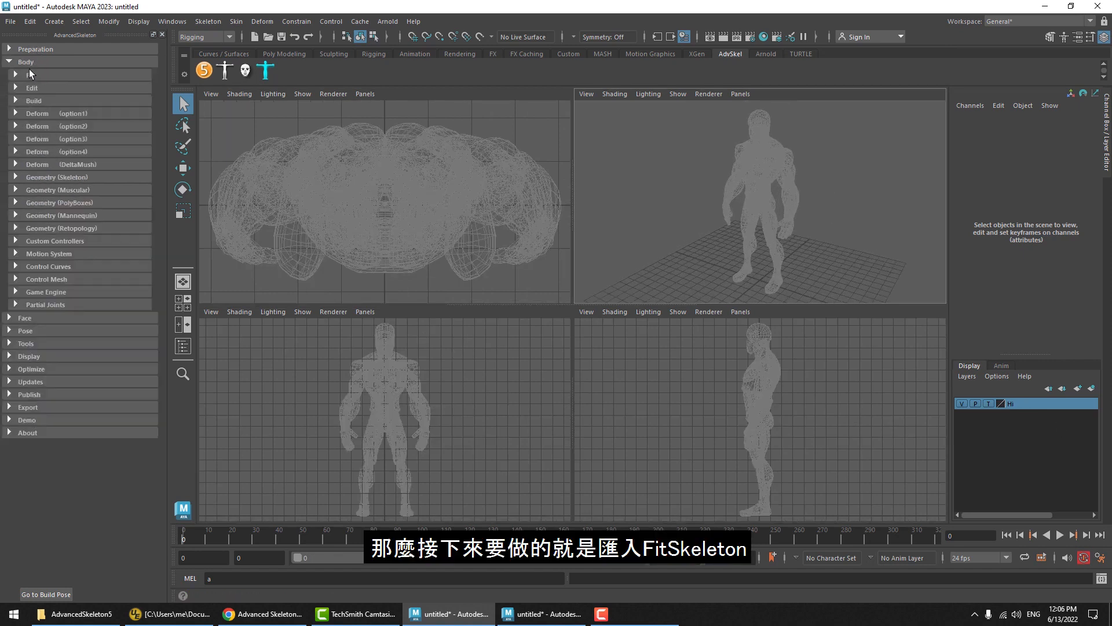
click(31, 71)
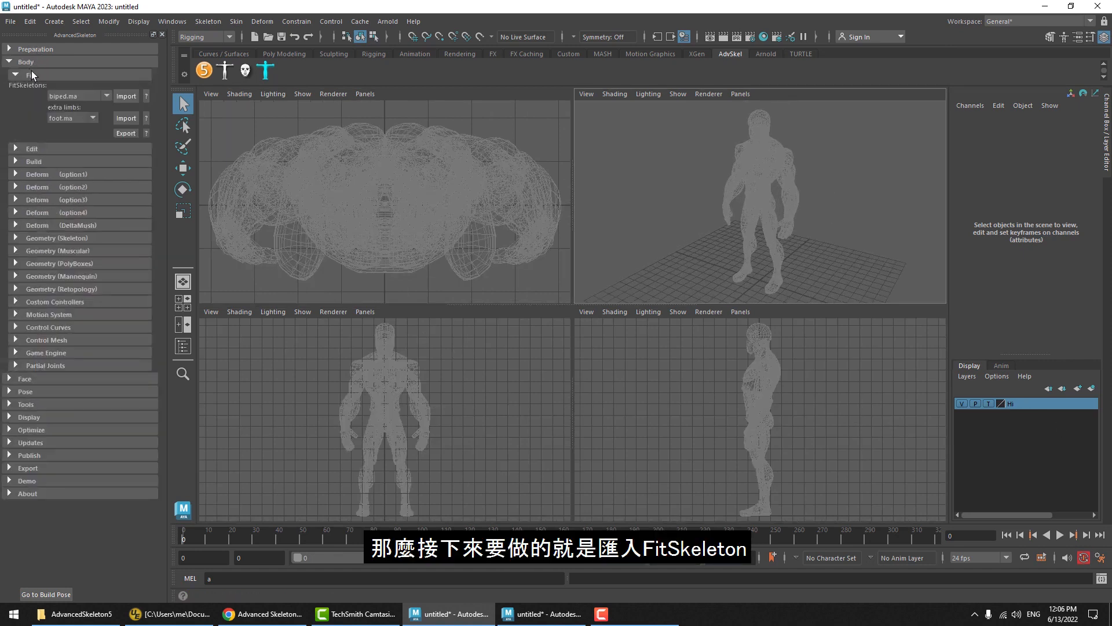
click(72, 97)
click(68, 100)
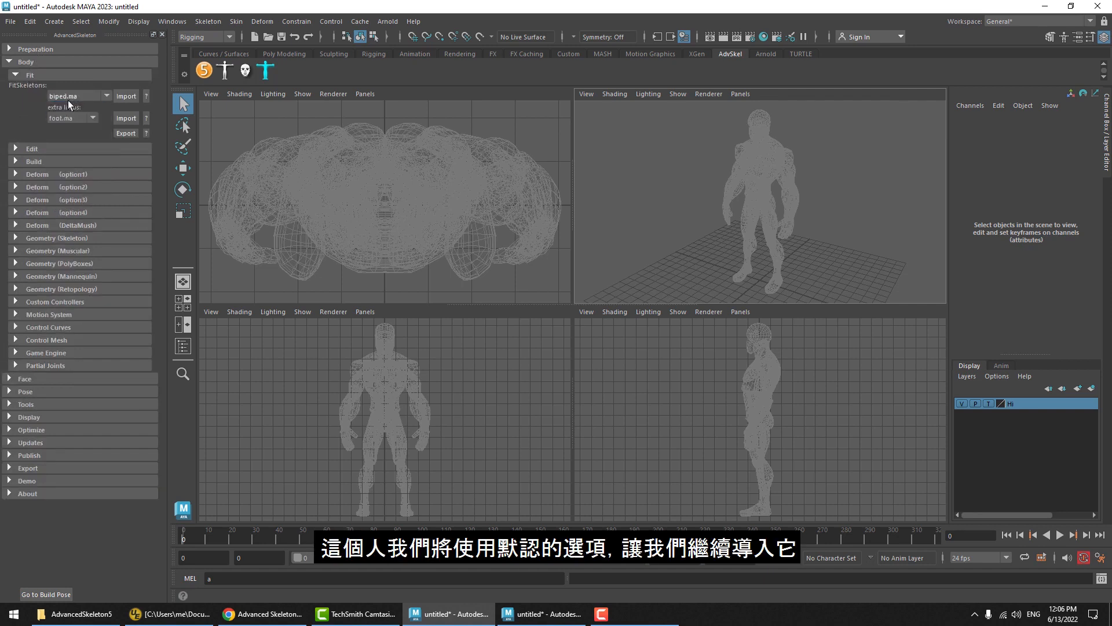
click(125, 96)
key(space)
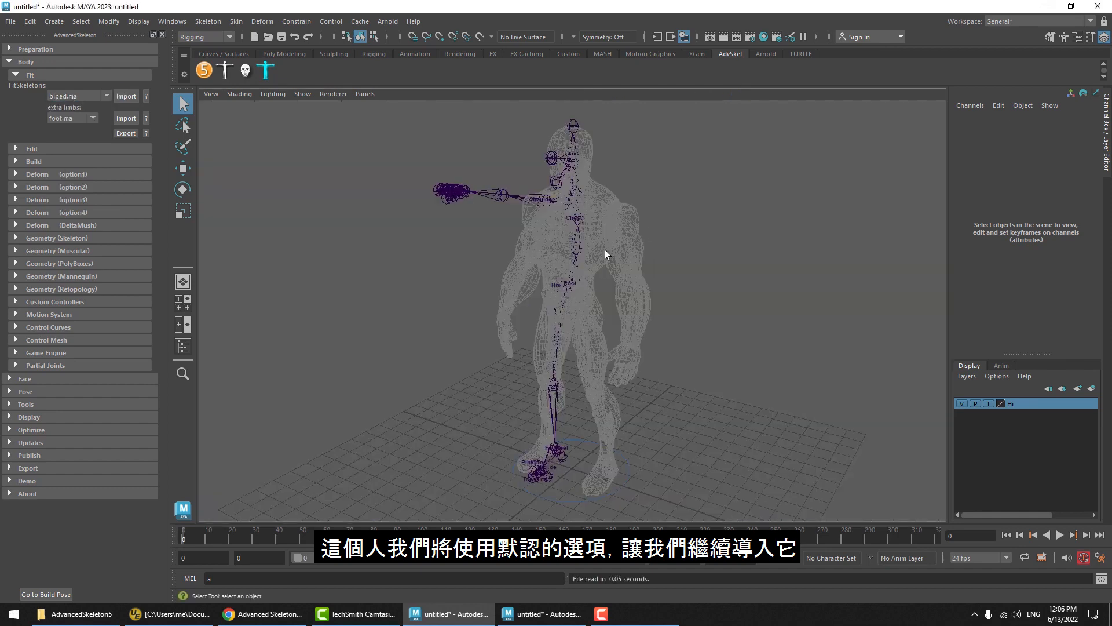
alt+drag(607, 254, 653, 280)
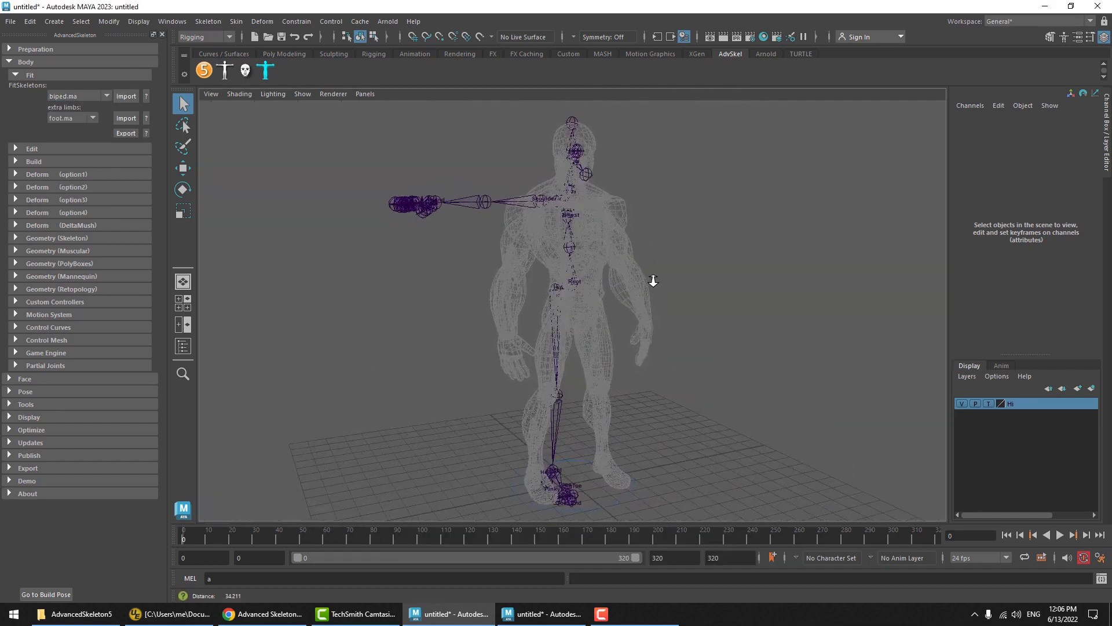
Reduce the fit skeleton's joint display size to 0.13.
click(44, 147)
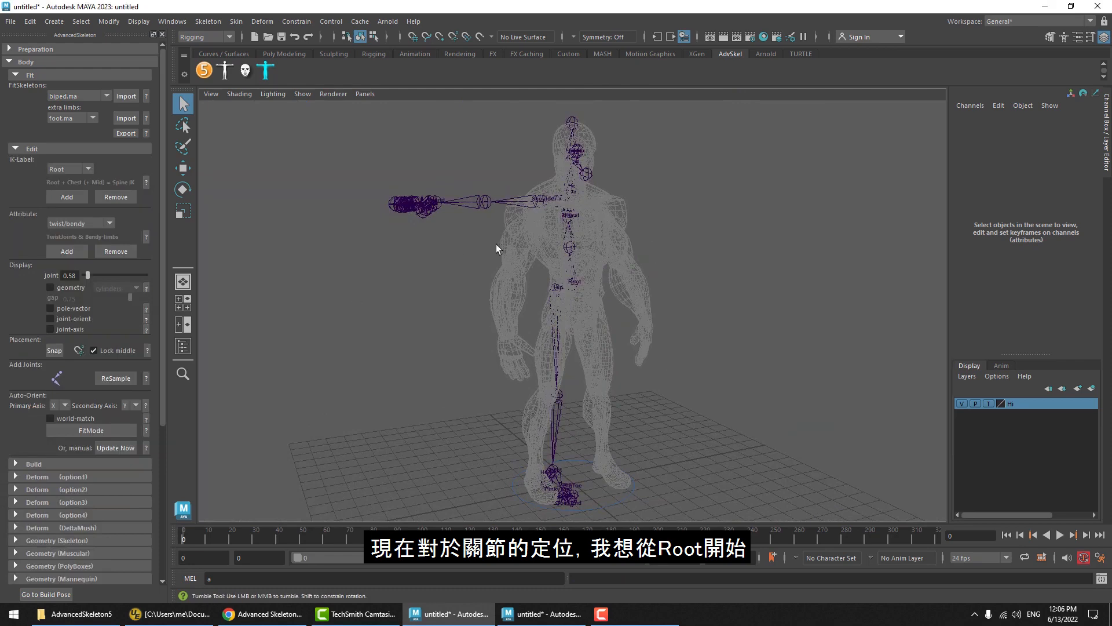
scroll(497, 249, up, 3)
drag(70, 277, 58, 277)
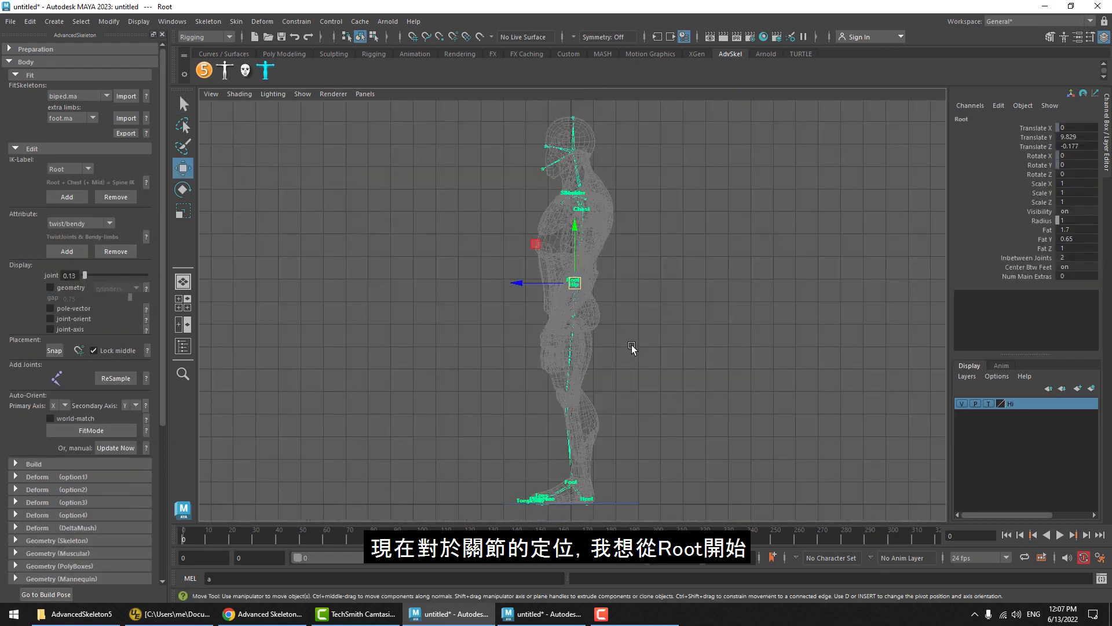
Try scaling the whole FitSkeleton with its large circular control at the feet, and undo the changes.
key(space)
click(685, 257)
key(space)
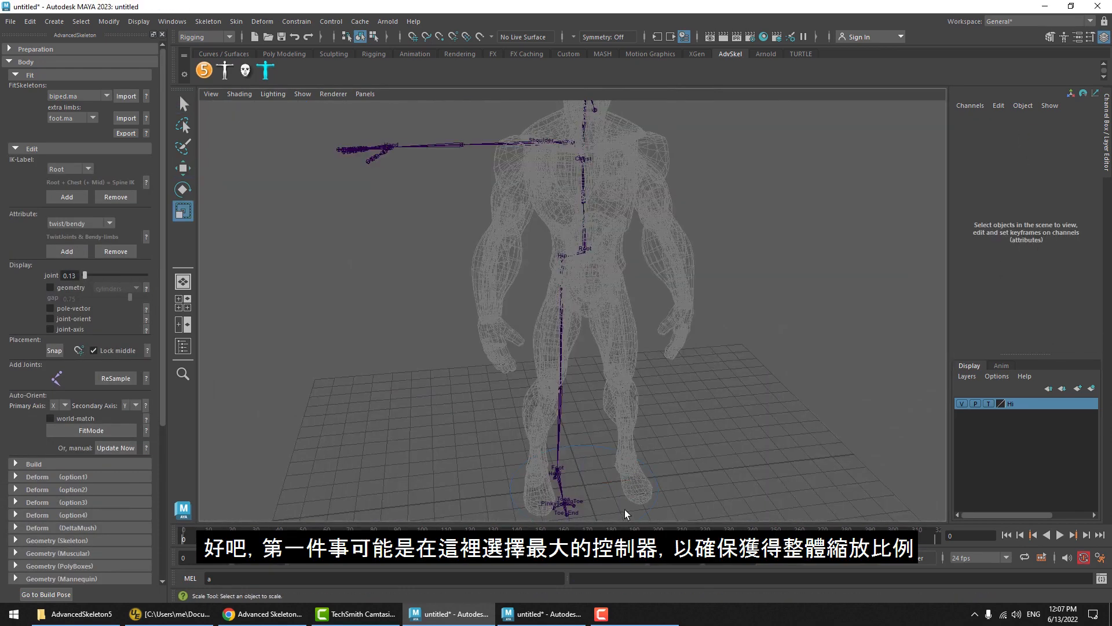
click(592, 448)
key(r)
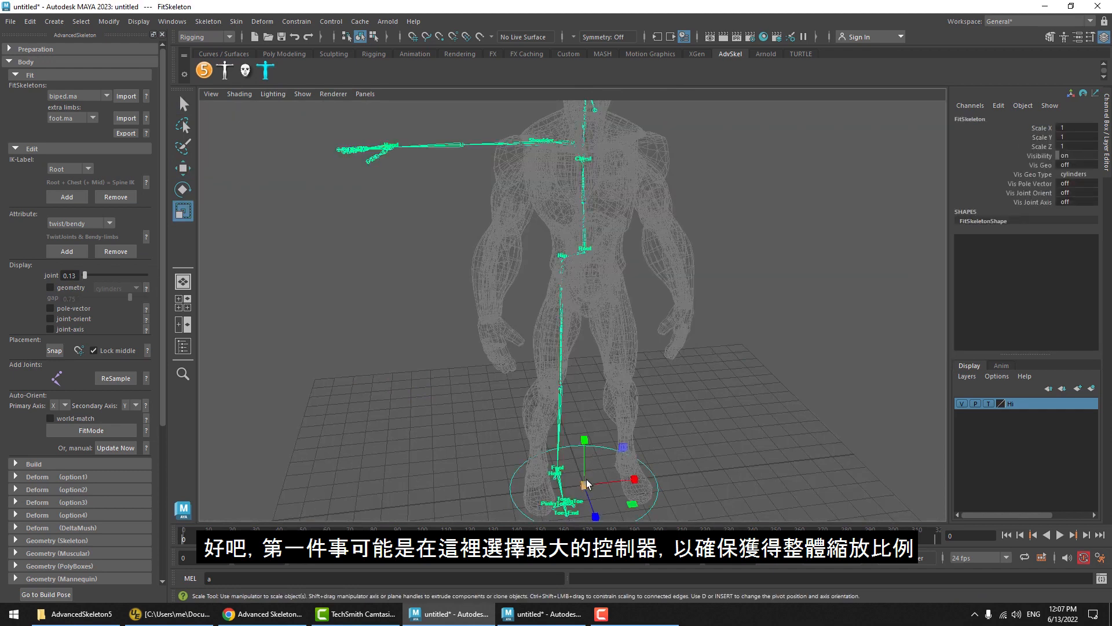
drag(587, 484, 468, 450)
key(ctrl+z)
click(612, 238)
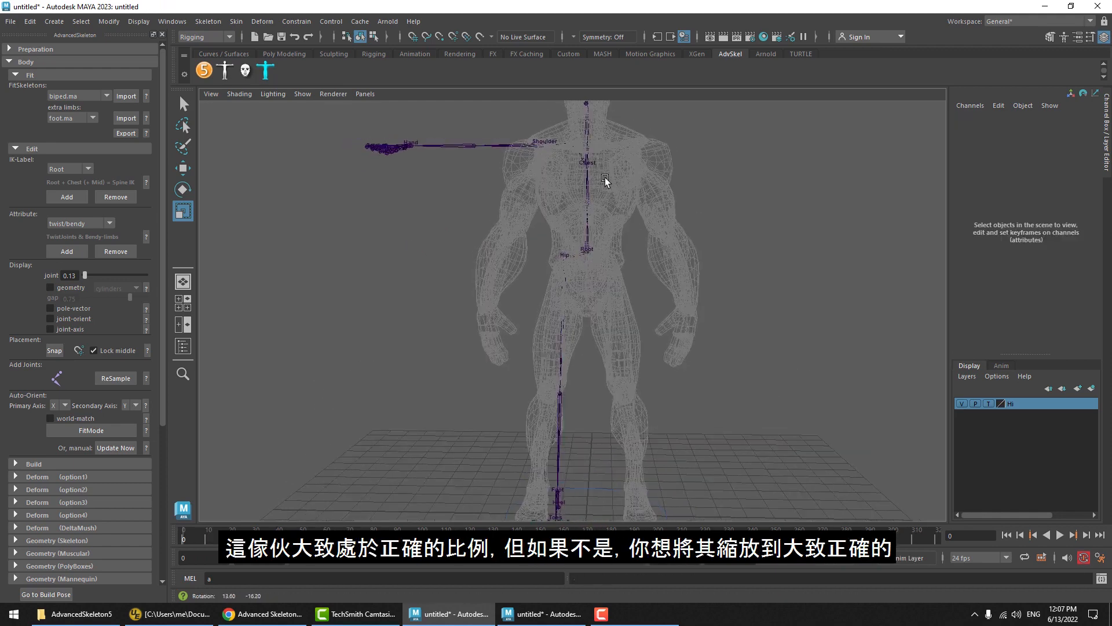
alt+drag(612, 236, 628, 238)
alt+middle_drag(653, 286, 651, 251)
click(607, 444)
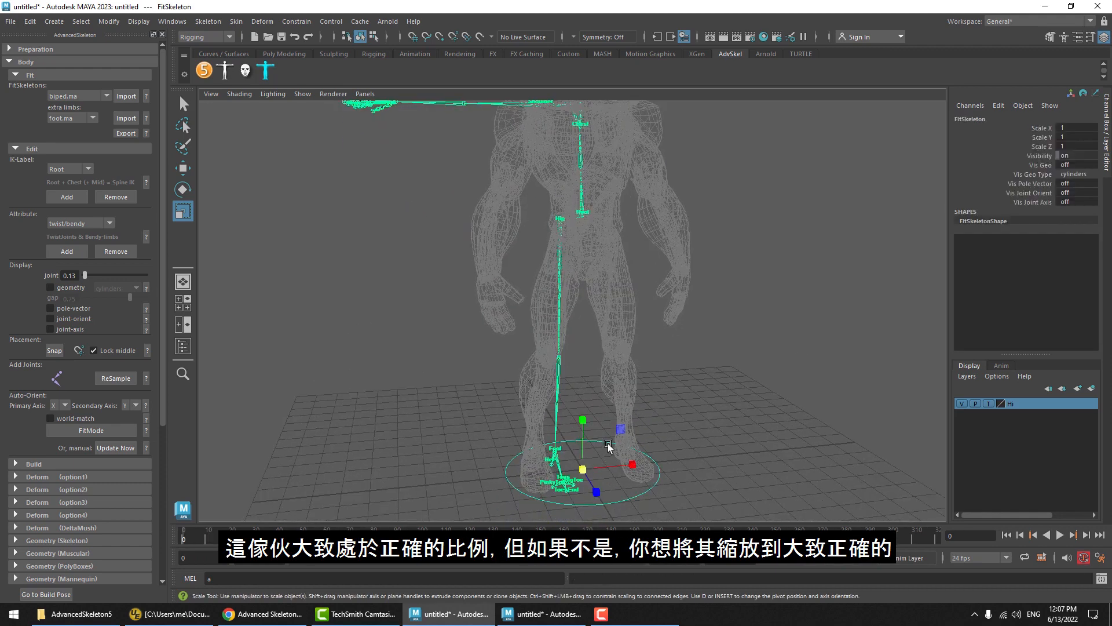
scroll(691, 297, down, 1)
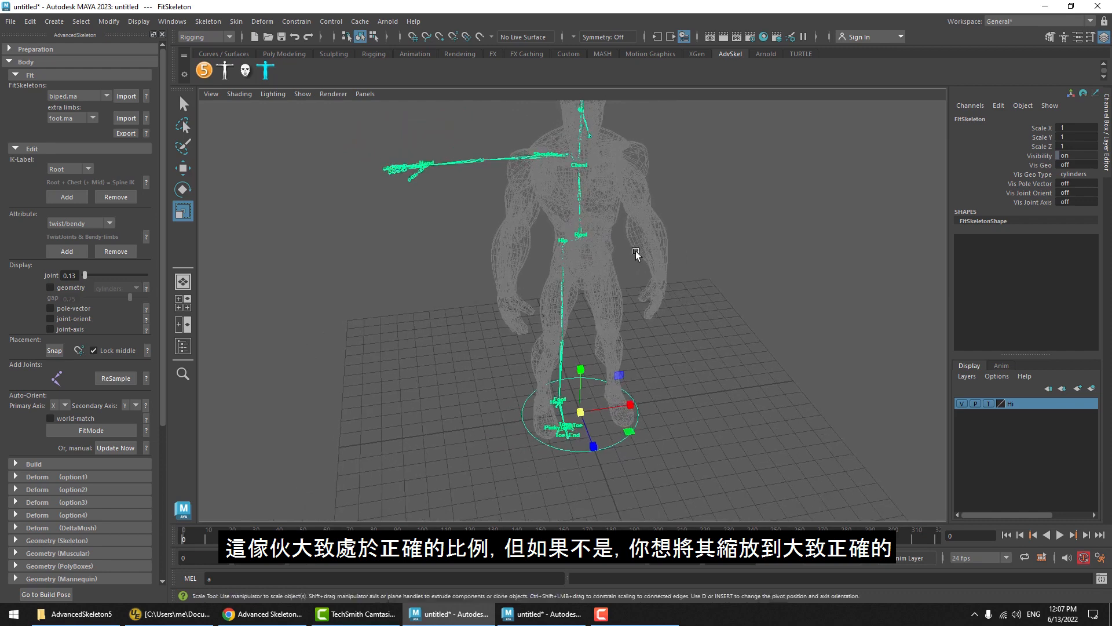
middle_drag(635, 251, 580, 260)
key(ctrl+z)
key(ctrl+z)
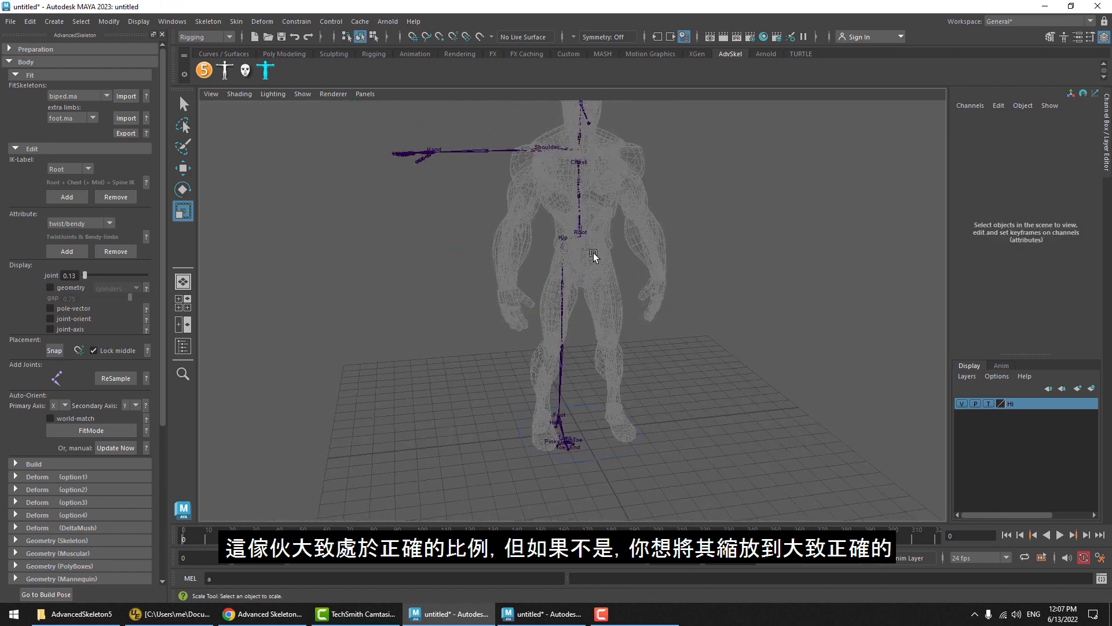
Move the Root joint down into the pelvis in the side view, to about Translate Y 8.983 and Translate Z 0.032.
click(585, 246)
key(space)
key(space)
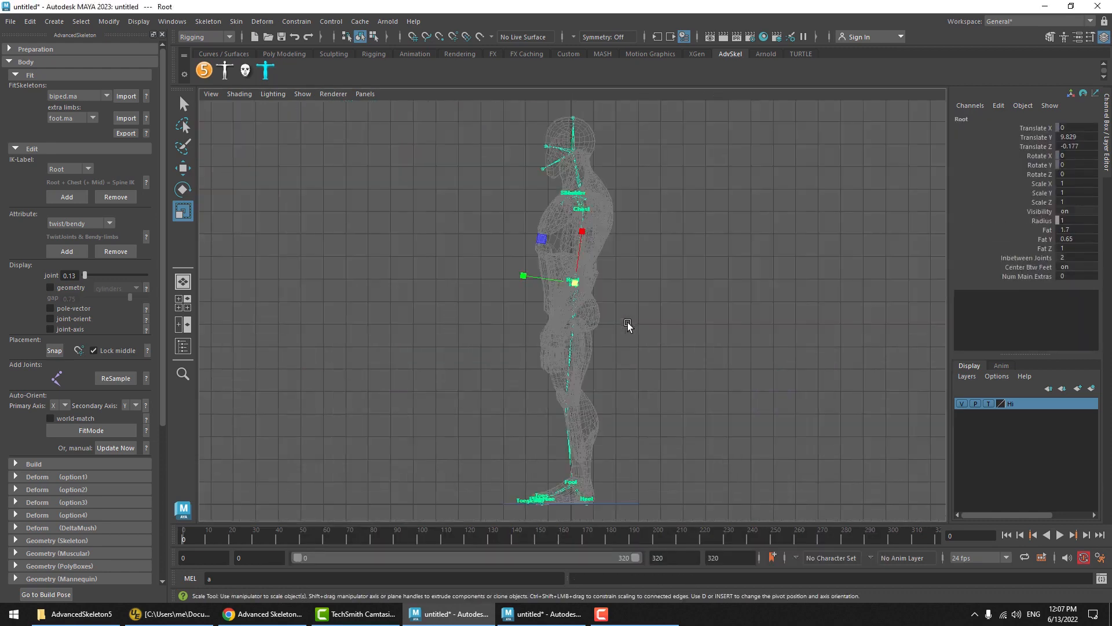
scroll(531, 313, up, 5)
key(w)
alt+middle_drag(640, 297, 624, 340)
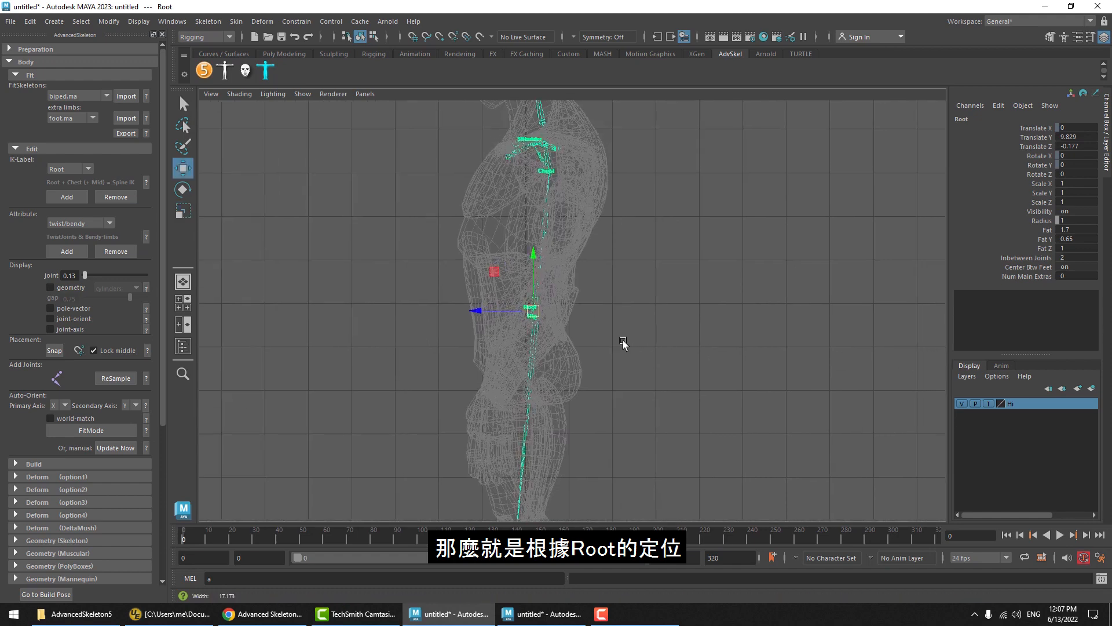
alt+right_drag(638, 336, 597, 336)
alt+middle_drag(598, 336, 596, 310)
alt+right_drag(572, 305, 802, 307)
middle_drag(601, 240, 599, 301)
key(space)
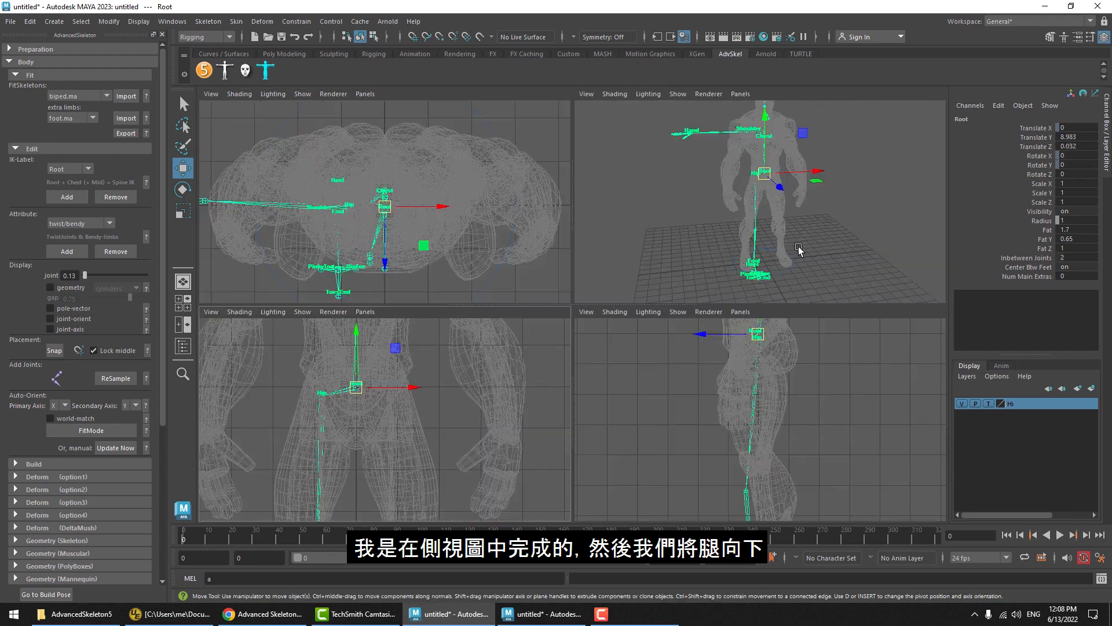
click(751, 209)
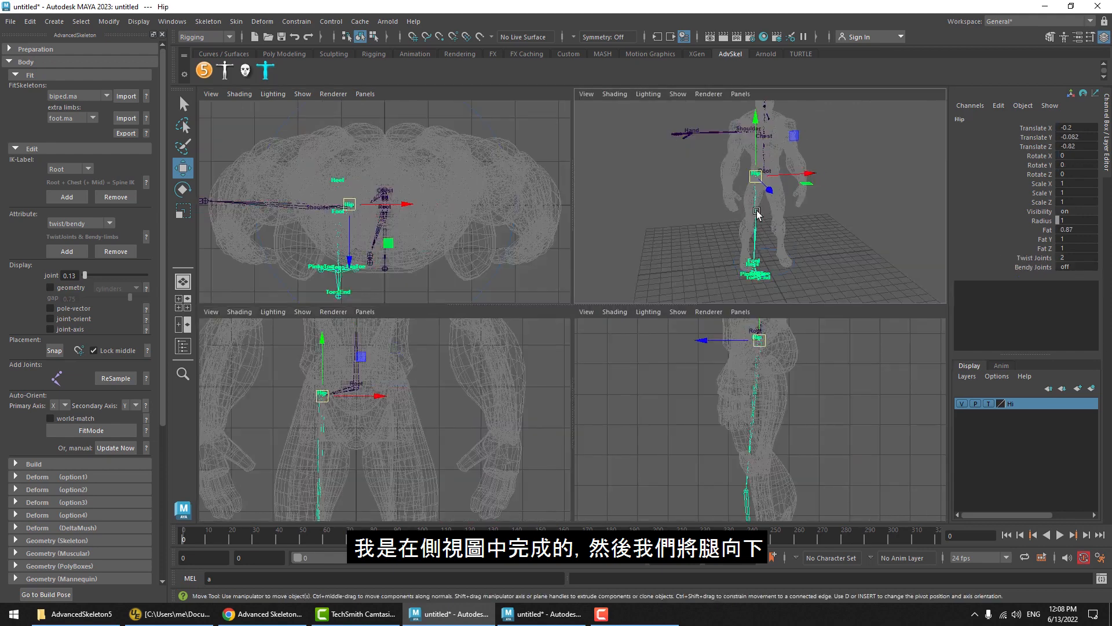
key(space)
key(space)
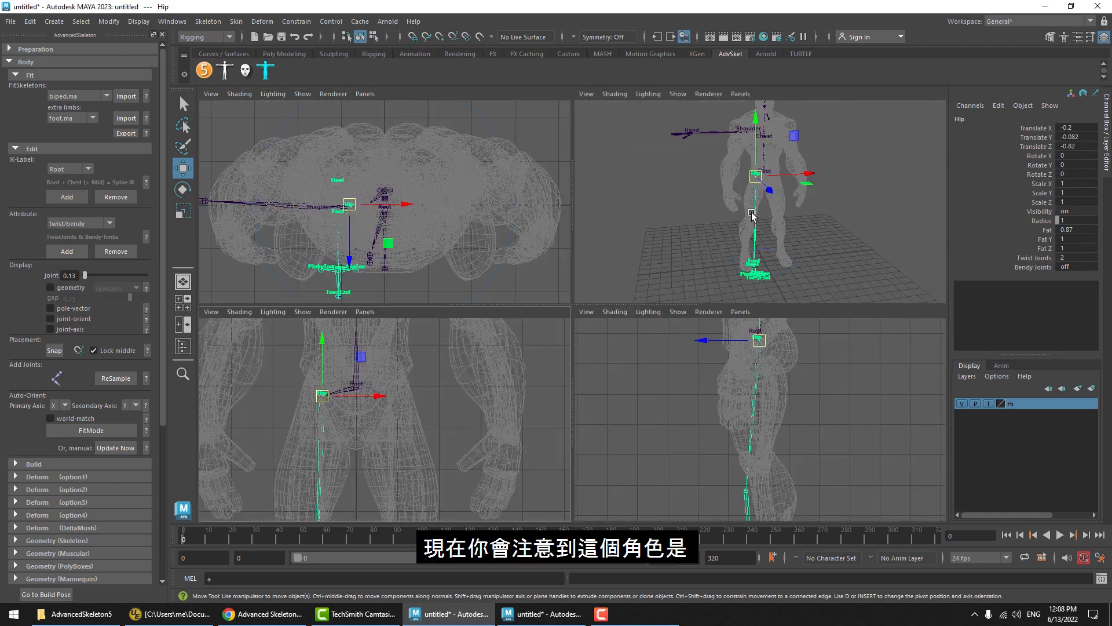
key(space)
click(701, 233)
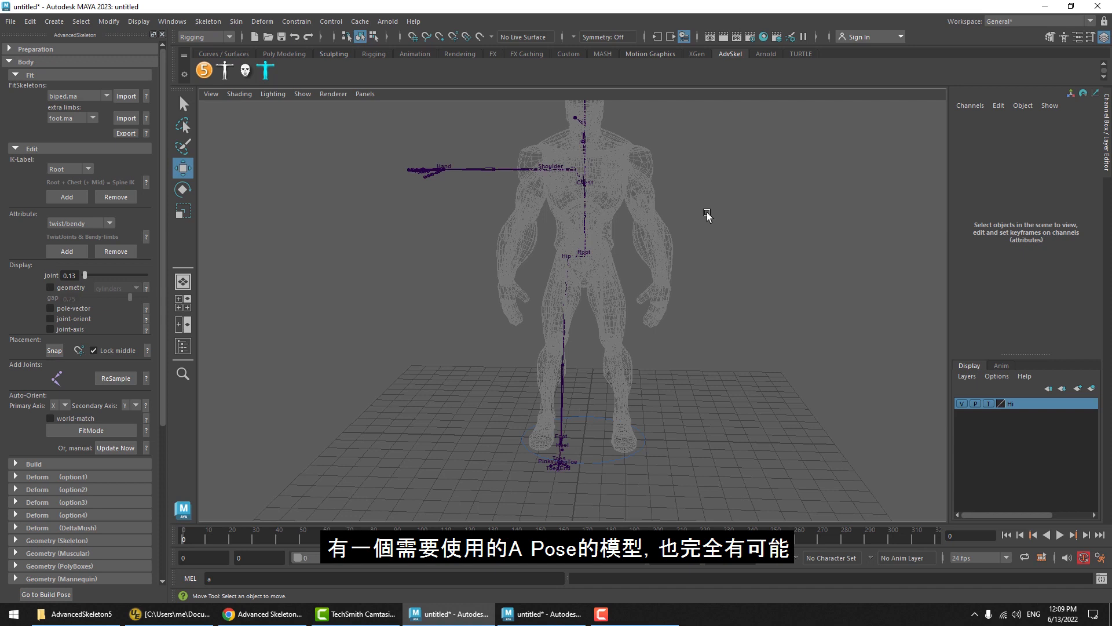
Align the Hip joint with the leg in the front view, at about Translate X -0.463, Translate Y -0.269 and Rotate Y -5.55.
click(564, 291)
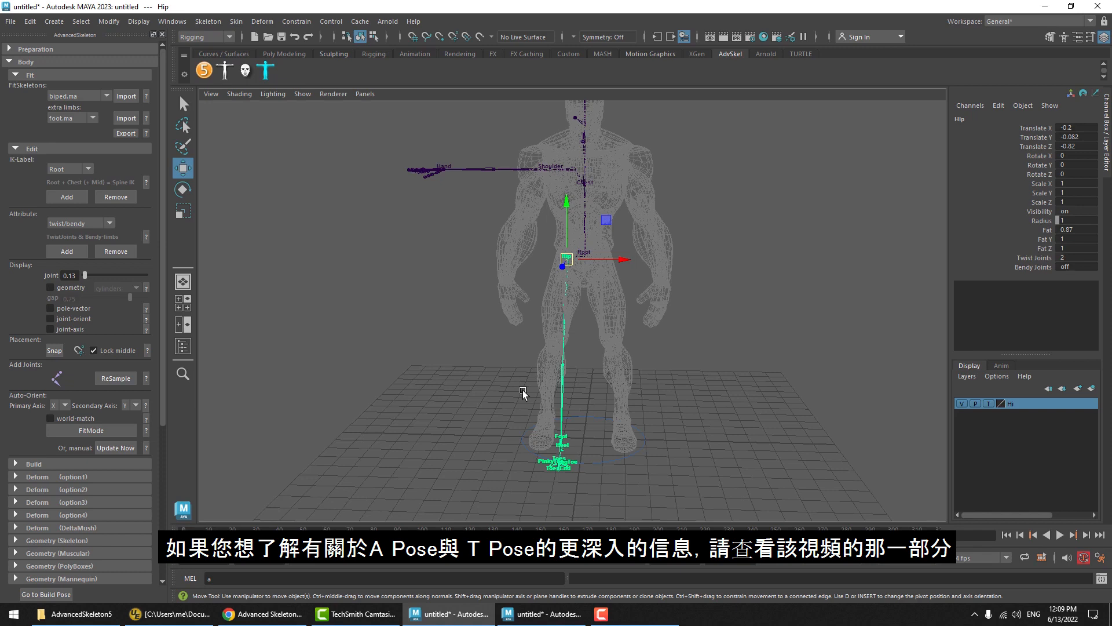
key(space)
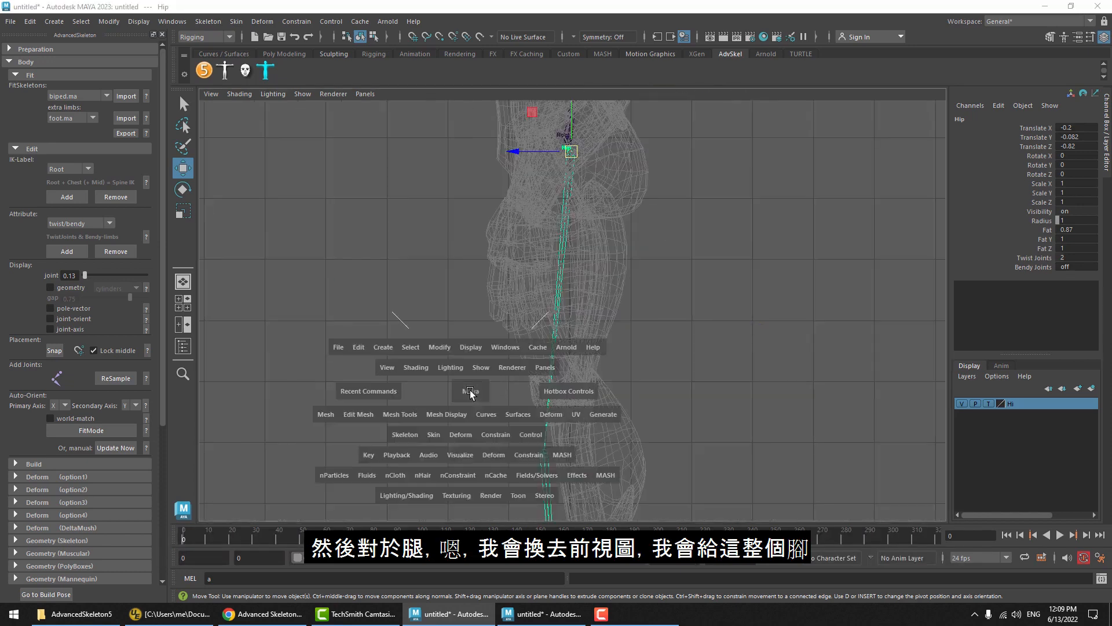
key(space)
key(e)
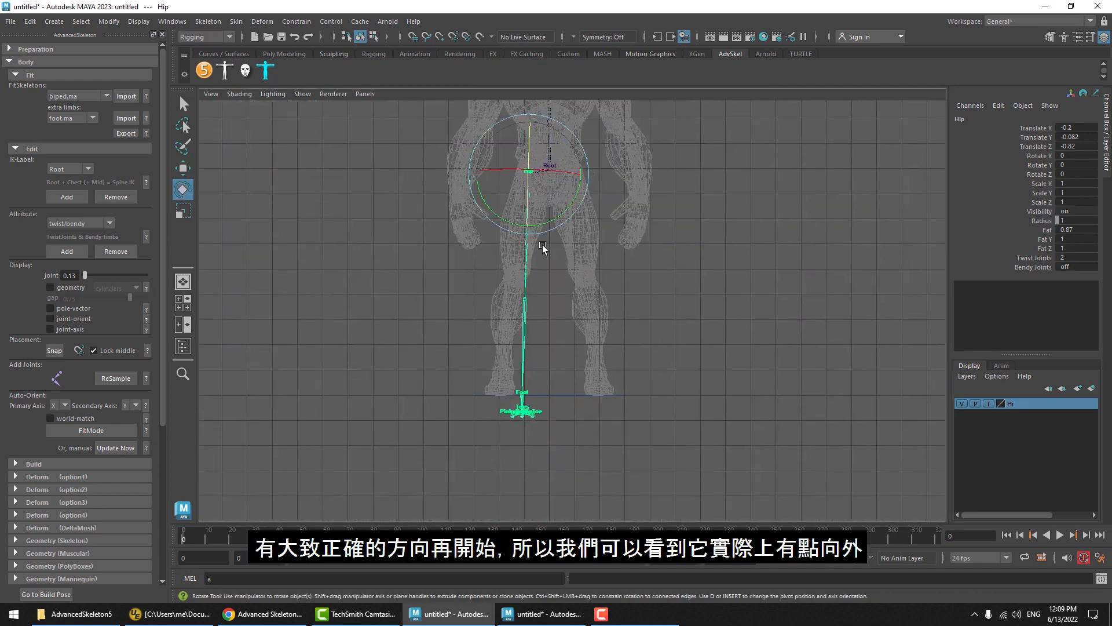
alt+middle_drag(562, 225, 564, 245)
drag(567, 231, 564, 236)
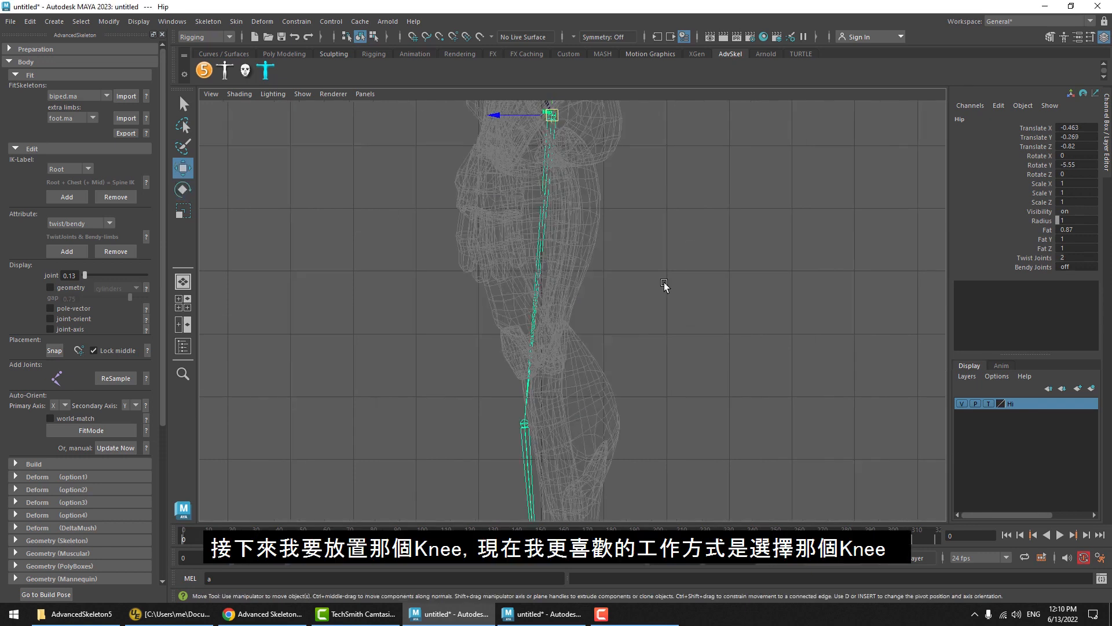
Try sliding the Knee joint along Translate X up to the knee and rotating the Hip, and undo the changes.
key(Down)
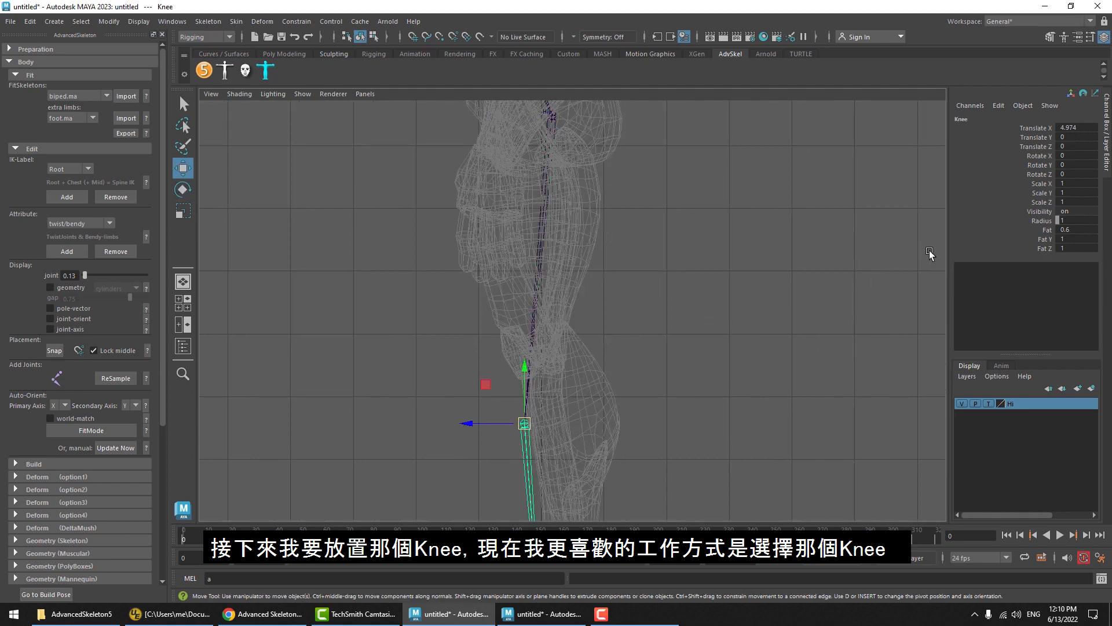
click(1044, 127)
middle_drag(739, 380, 801, 315)
key(e)
click(538, 283)
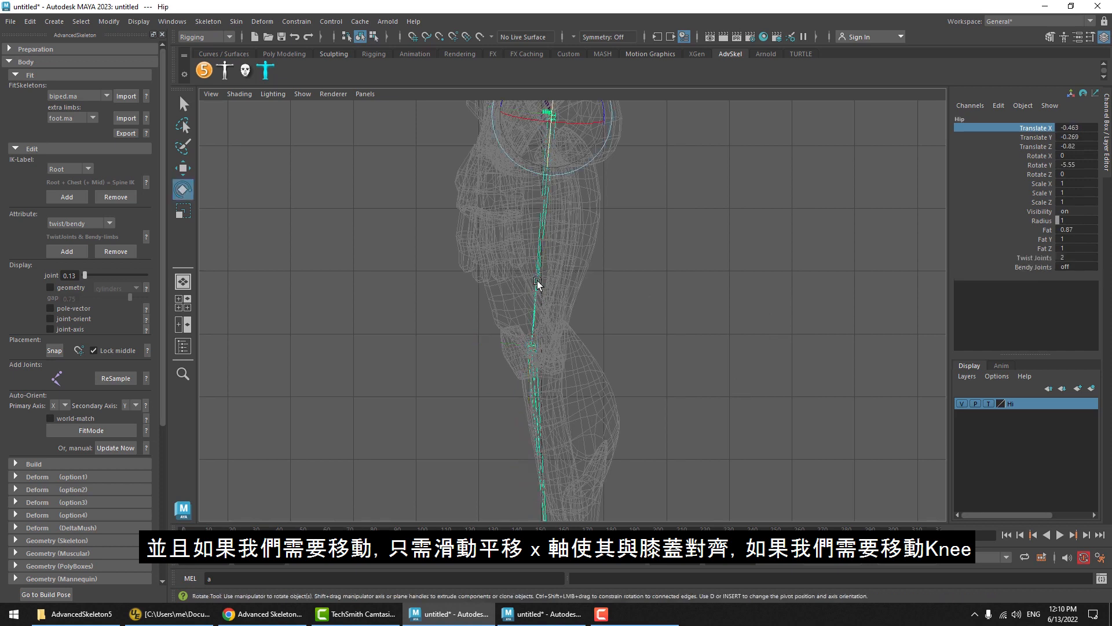
drag(576, 169, 578, 167)
key(ctrl+z)
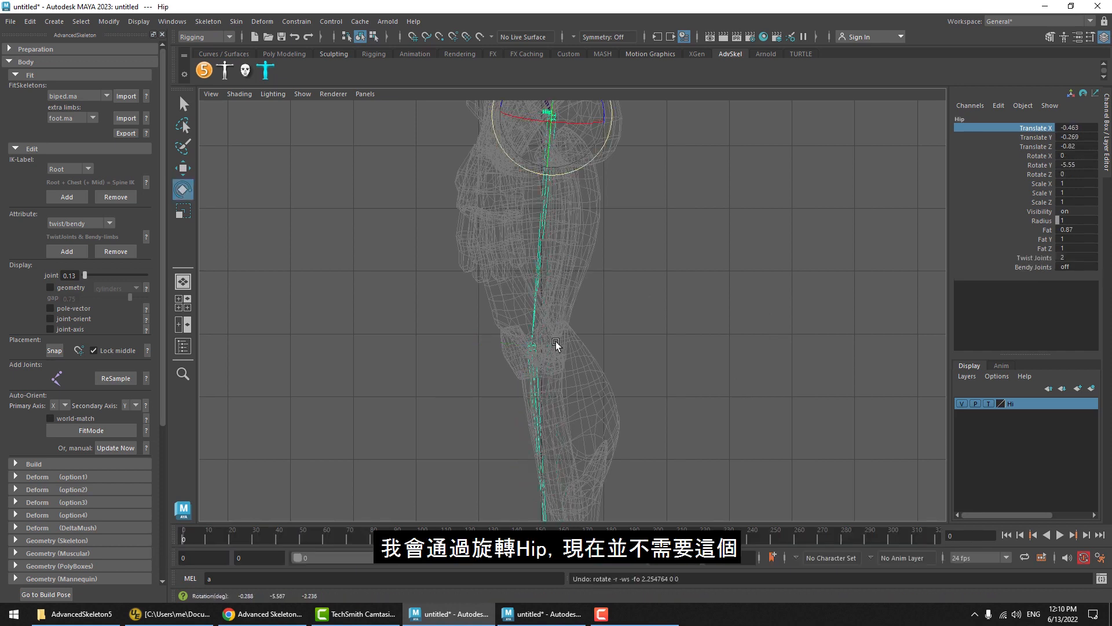
key(ctrl+z)
key(ctrl+z)
key(ctrl+z)
Move the Knee joint freely up into the knee in the side view, to about Translate X 3.708, Y -0.061 and Z 0.164.
click(595, 360)
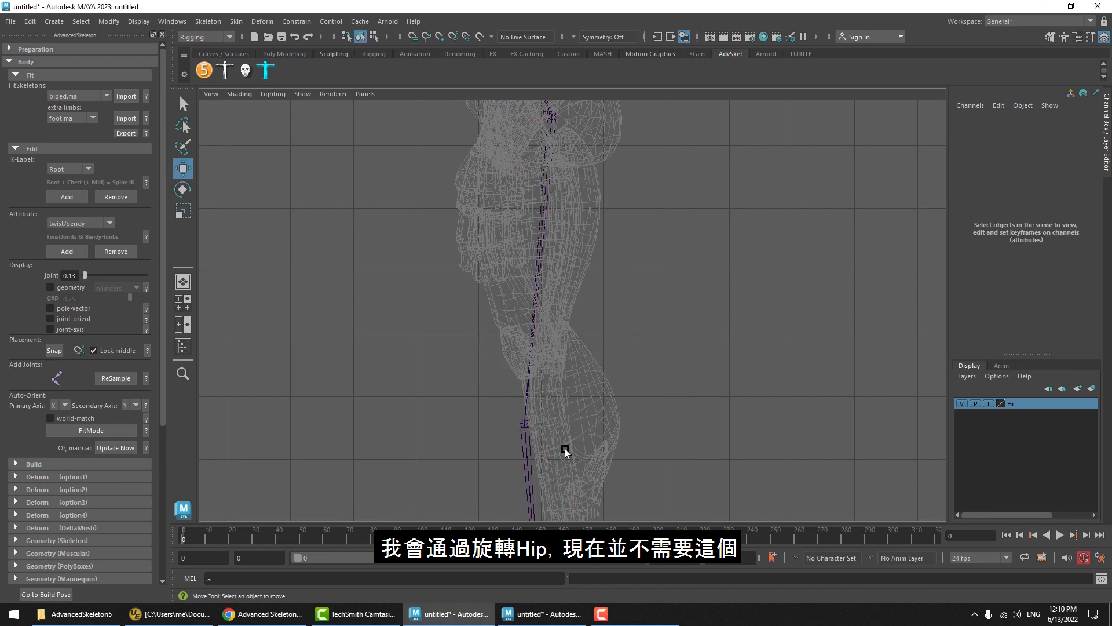
click(526, 427)
drag(531, 433, 531, 346)
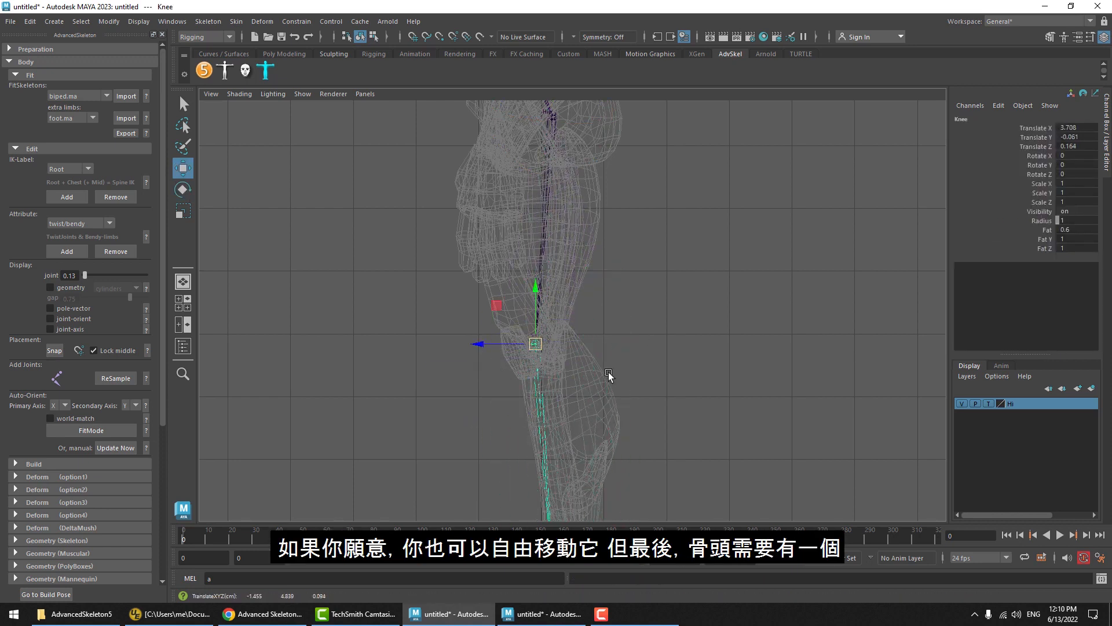
mouse_move(1047, 147)
mouse_down()
mouse_move(1043, 136)
mouse_move(1029, 144)
mouse_up()
click(1032, 145)
click(1032, 131)
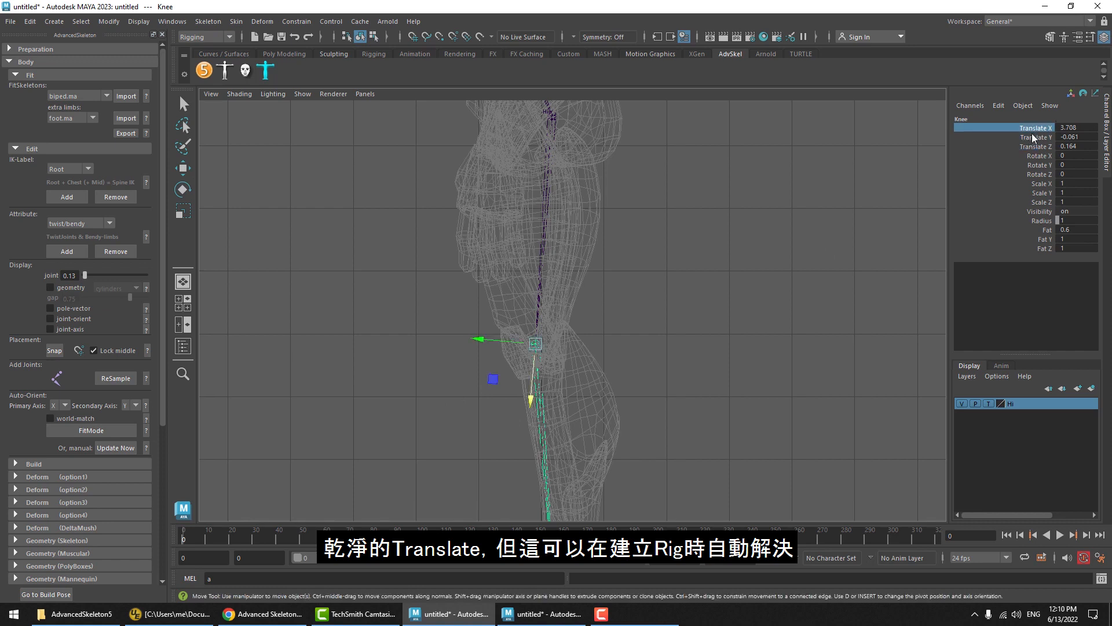
click(1032, 137)
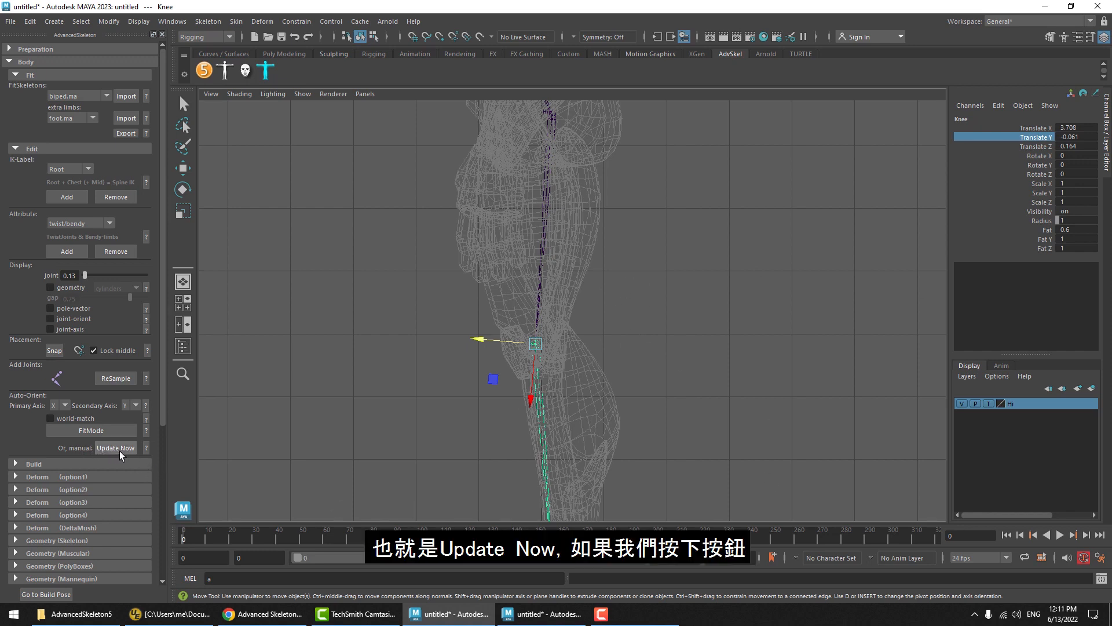
Nudge the Knee joint to about Translate X 3.776, Y -0.02 and Z 0.154, and re-orient the fit skeleton with Update Now.
click(551, 369)
click(557, 360)
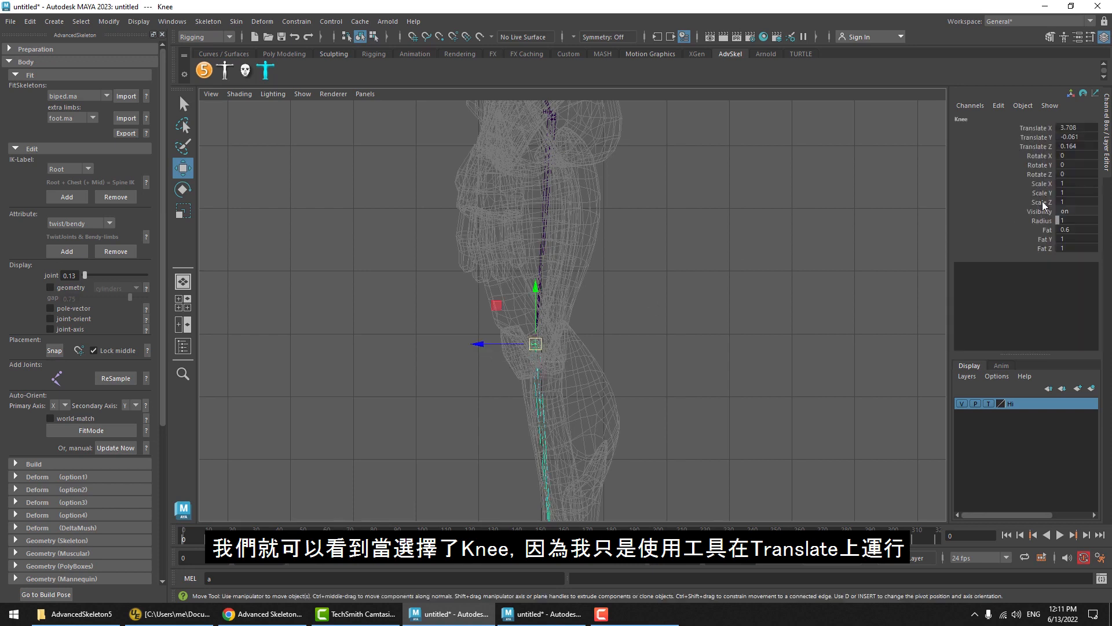
drag(535, 344, 529, 347)
drag(1037, 146, 1038, 129)
click(1023, 145)
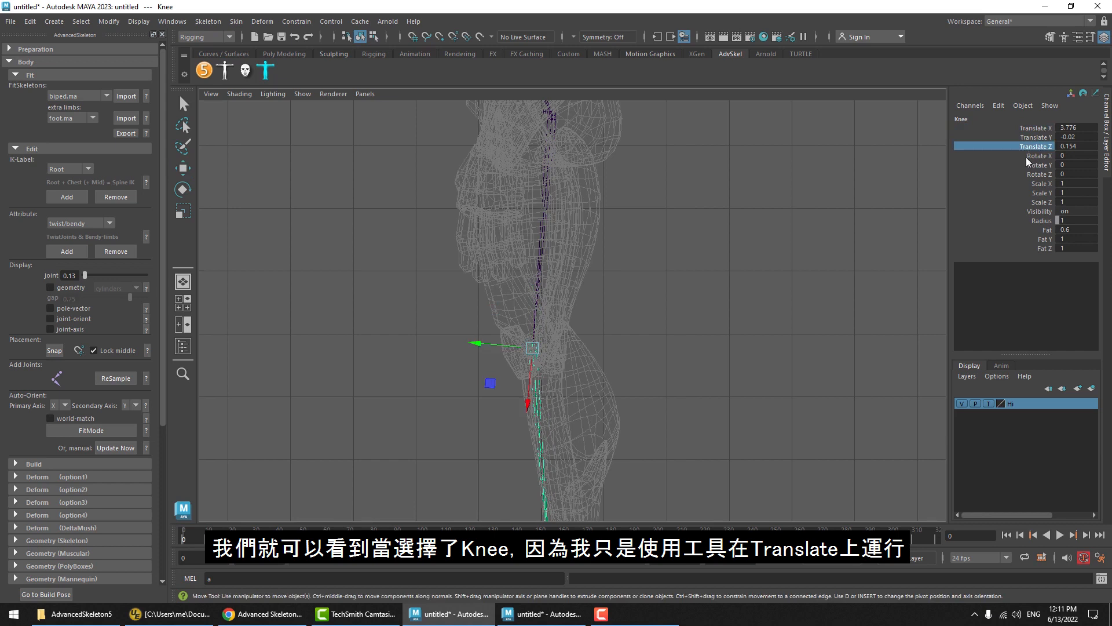
click(112, 451)
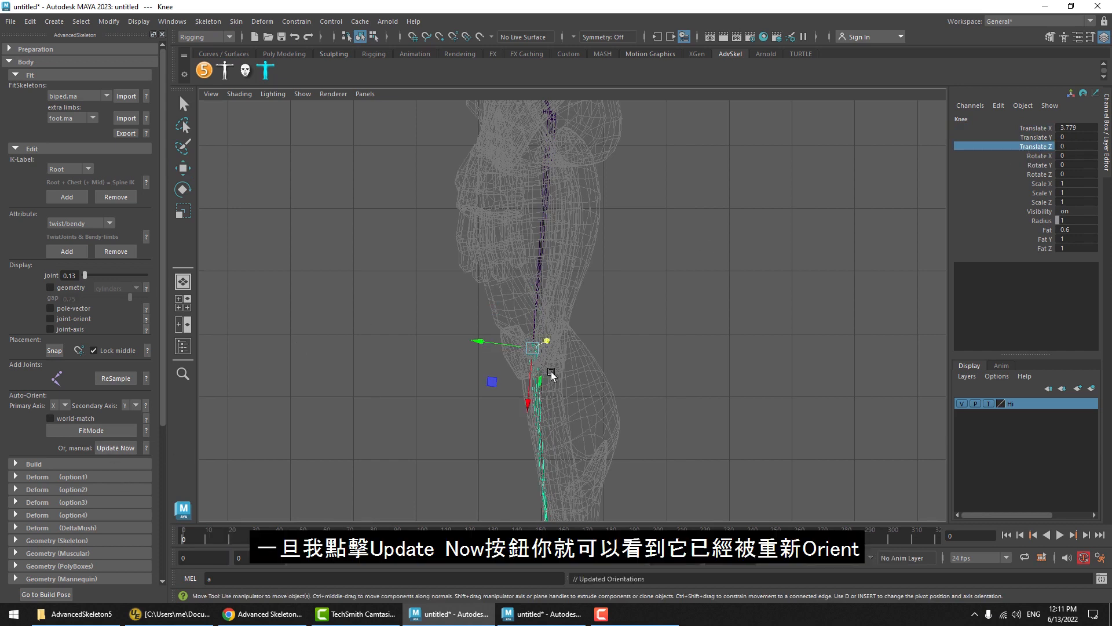
click(1032, 128)
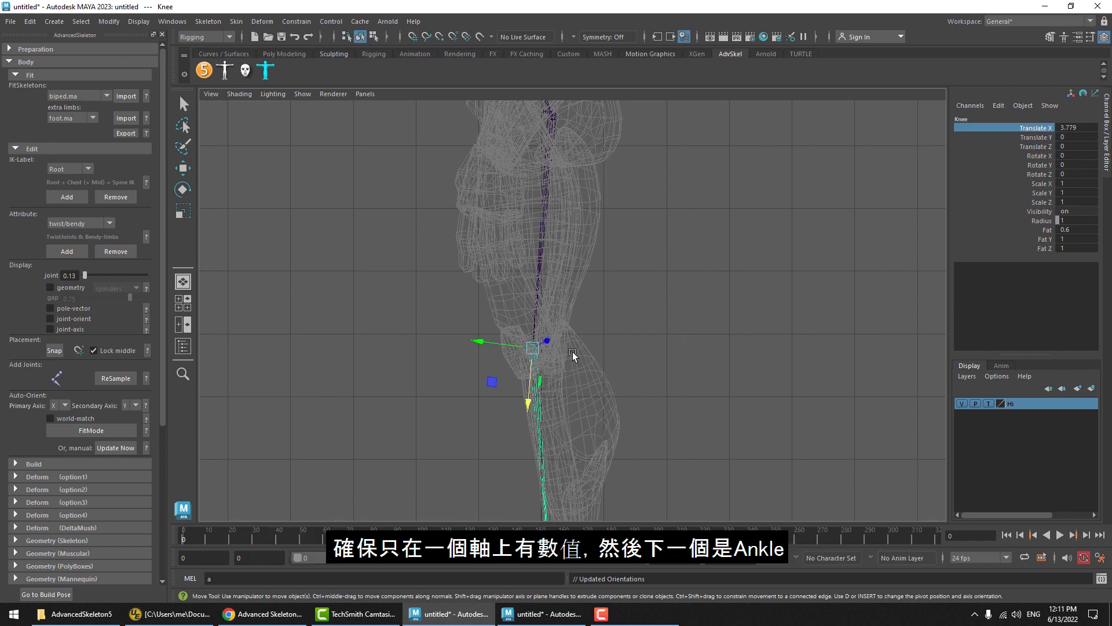
Try shifting the Ankle joint towards the inside of the leg in the front view, twice, and undo each move.
key(space)
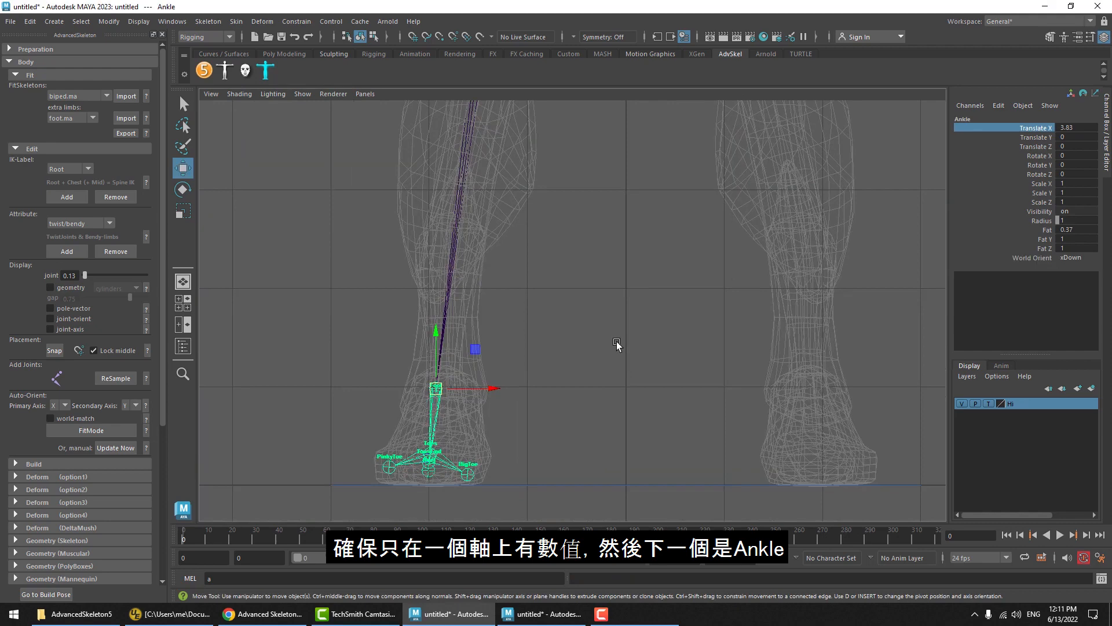
click(540, 368)
click(436, 390)
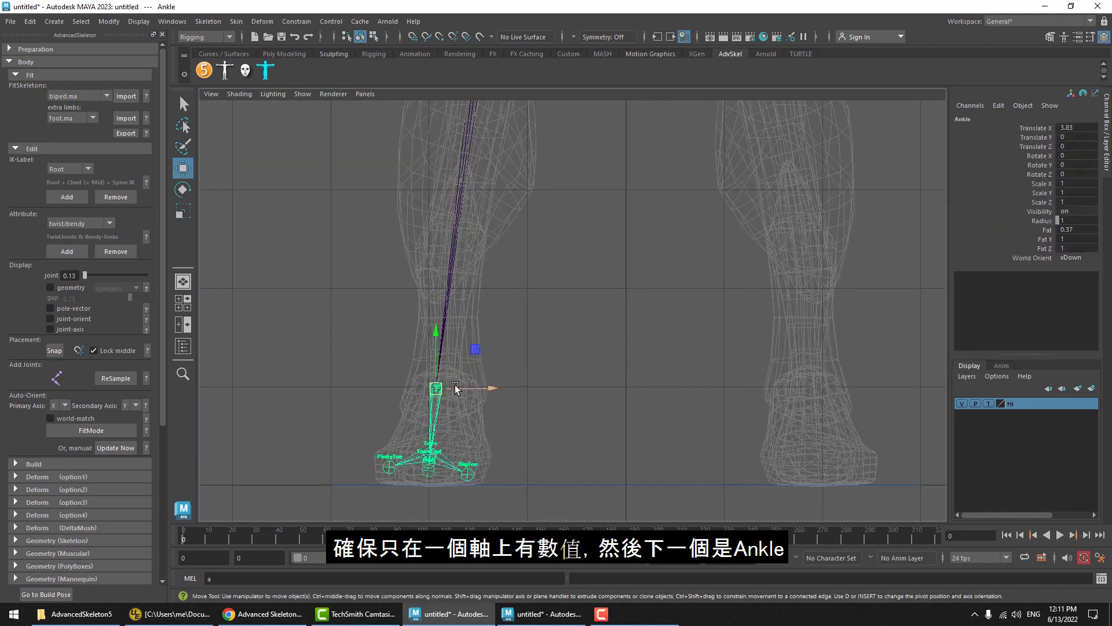
drag(455, 388, 470, 391)
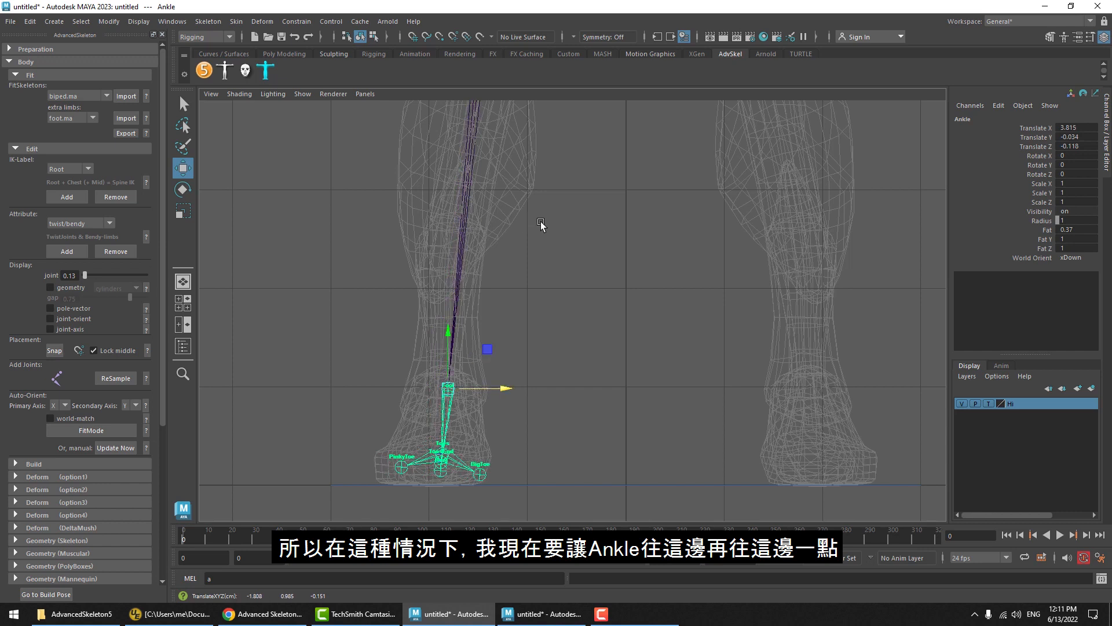
key(ctrl+z)
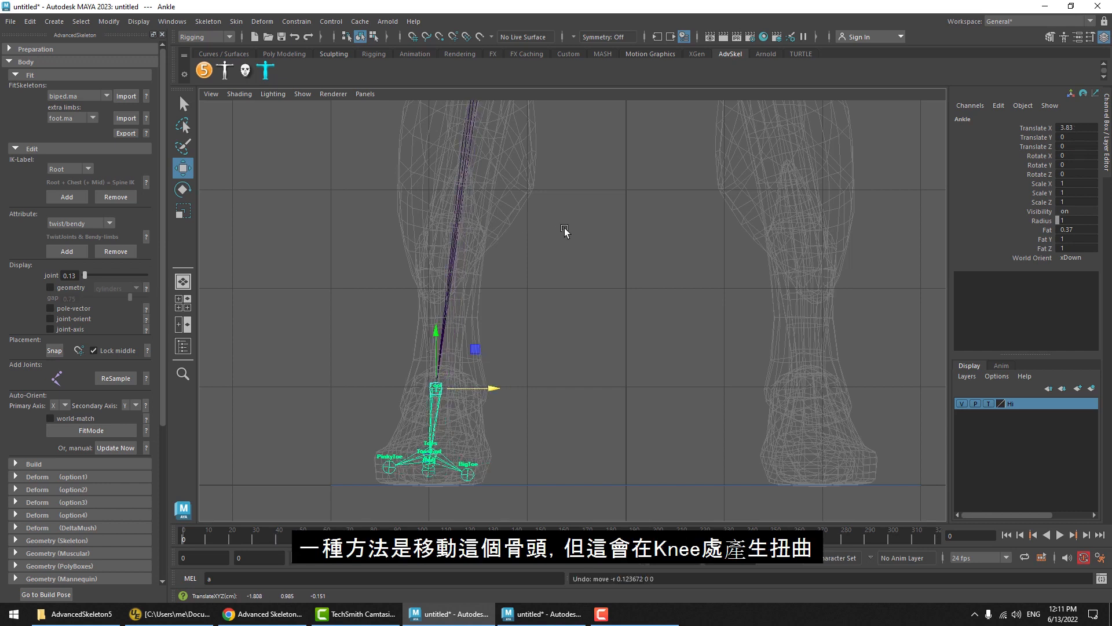
alt+middle_drag(561, 209, 559, 223)
drag(497, 405, 511, 404)
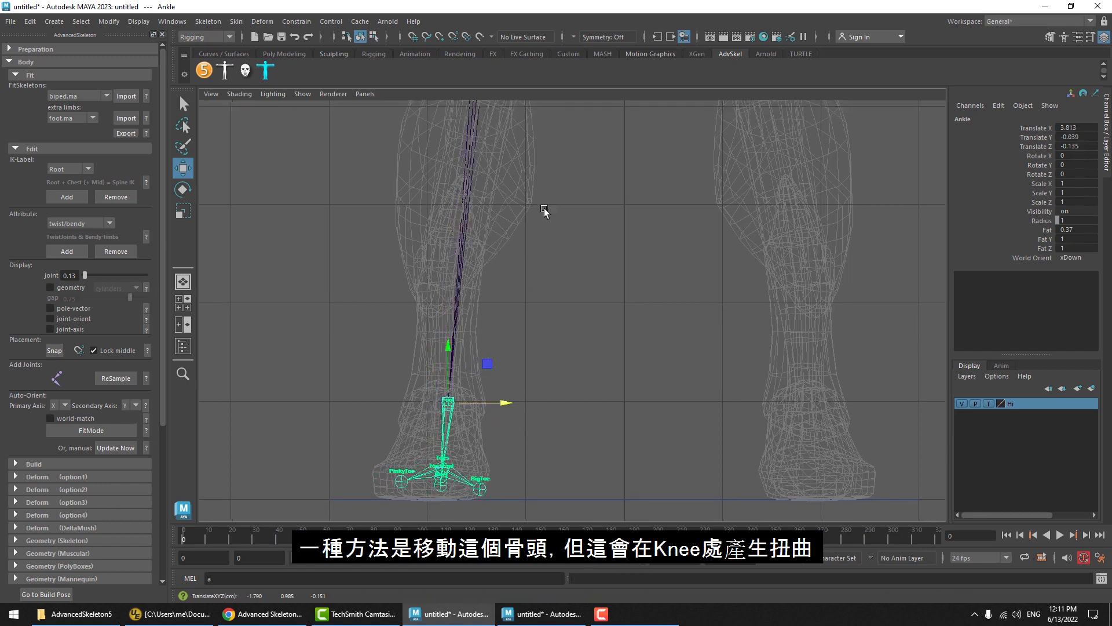
alt+middle_drag(549, 198, 554, 313)
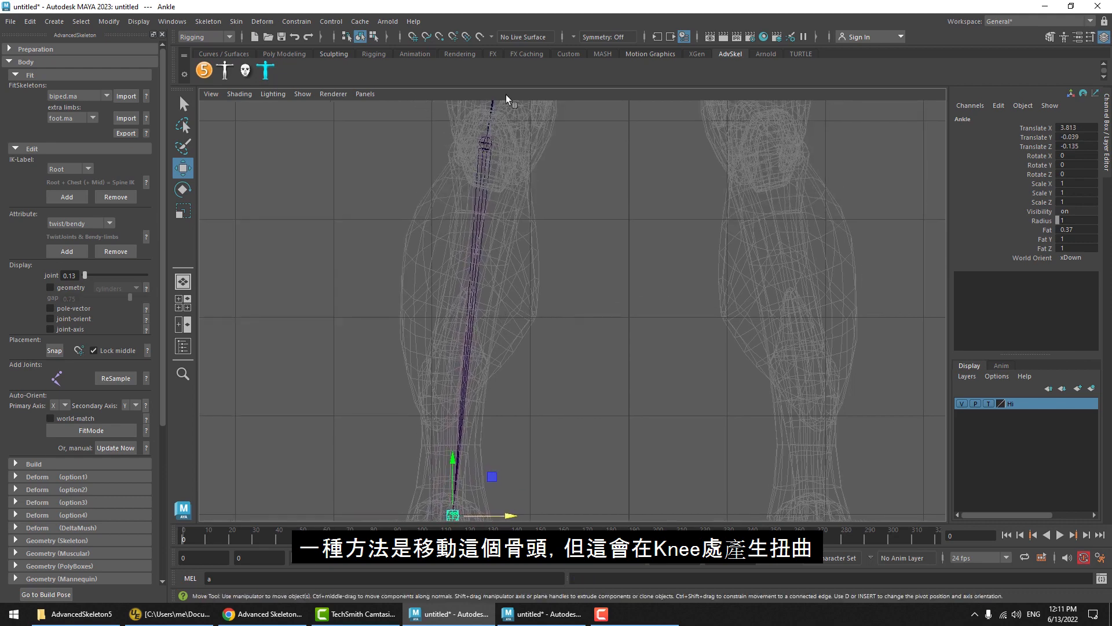
scroll(501, 175, down, 5)
key(ctrl+z)
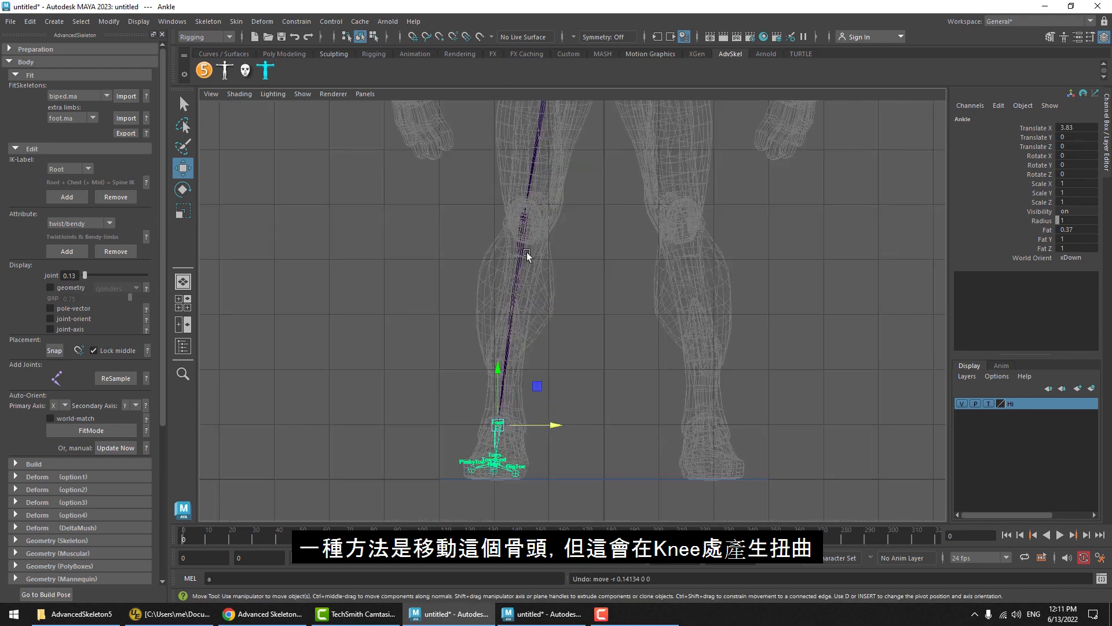
Rotate the Hip joint slightly in the front view to bring the Ankle over the middle of the model's ankle.
click(514, 169)
key(e)
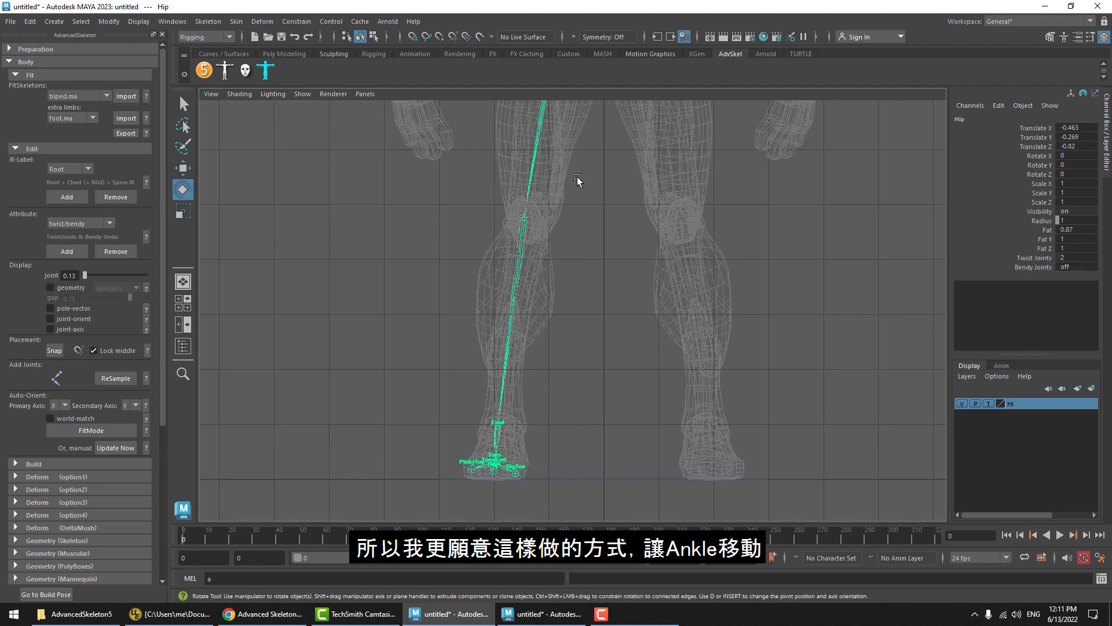
scroll(568, 186, up, 2)
scroll(567, 187, down, 2)
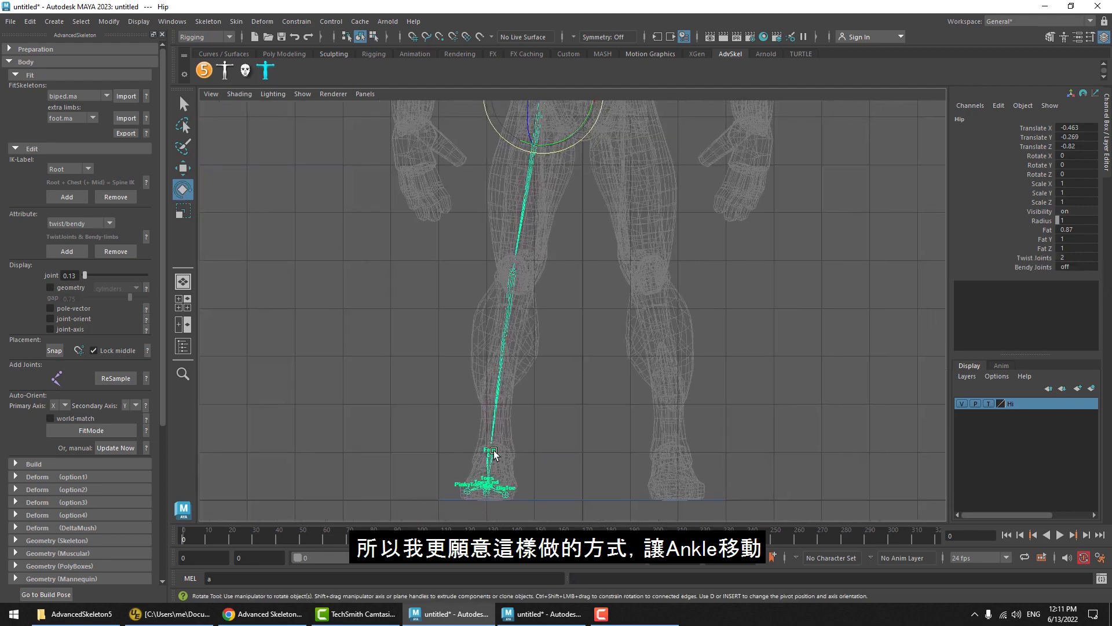
mouse_move(566, 141)
mouse_down()
mouse_move(571, 215)
mouse_move(571, 139)
mouse_up()
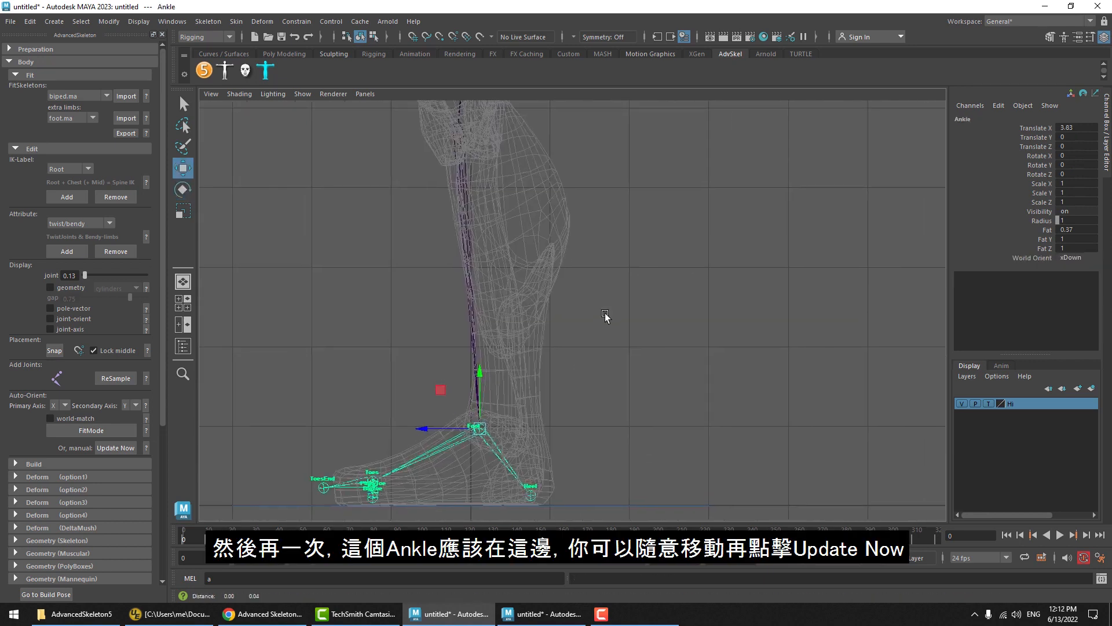
Try moving the Ankle joint towards the heel in the side view, and undo the move.
drag(480, 429, 512, 427)
key(ctrl+z)
key(ctrl+z)
Rotate the Knee joint in the side view to about Rotate Z -4.69 so the Ankle sits inside the model's ankle.
click(533, 351)
key(e)
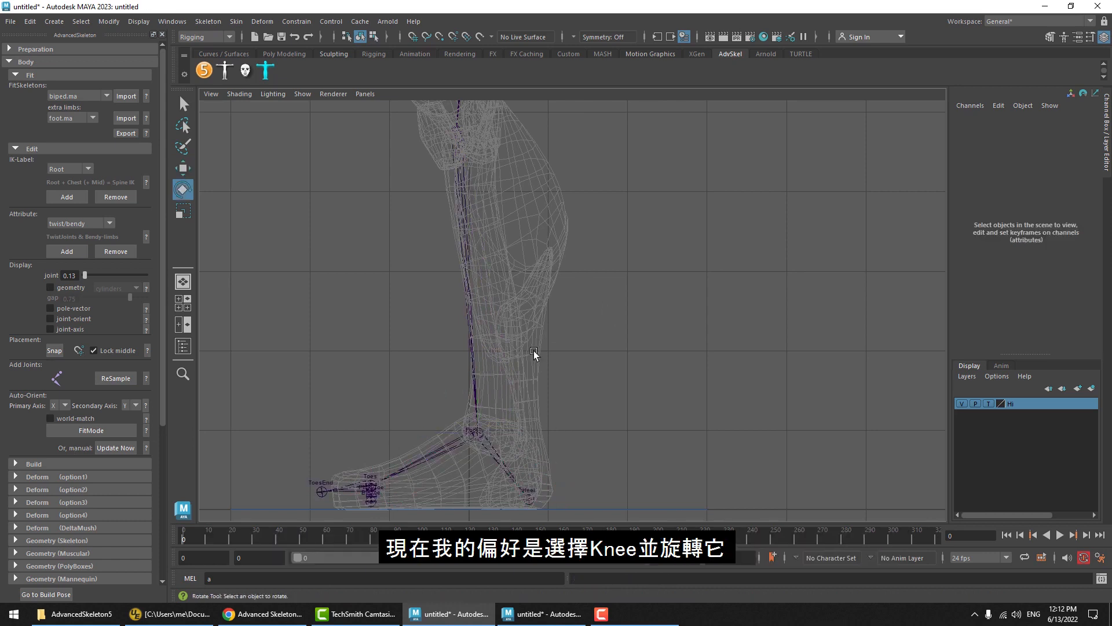
drag(534, 351, 393, 273)
drag(493, 166, 499, 160)
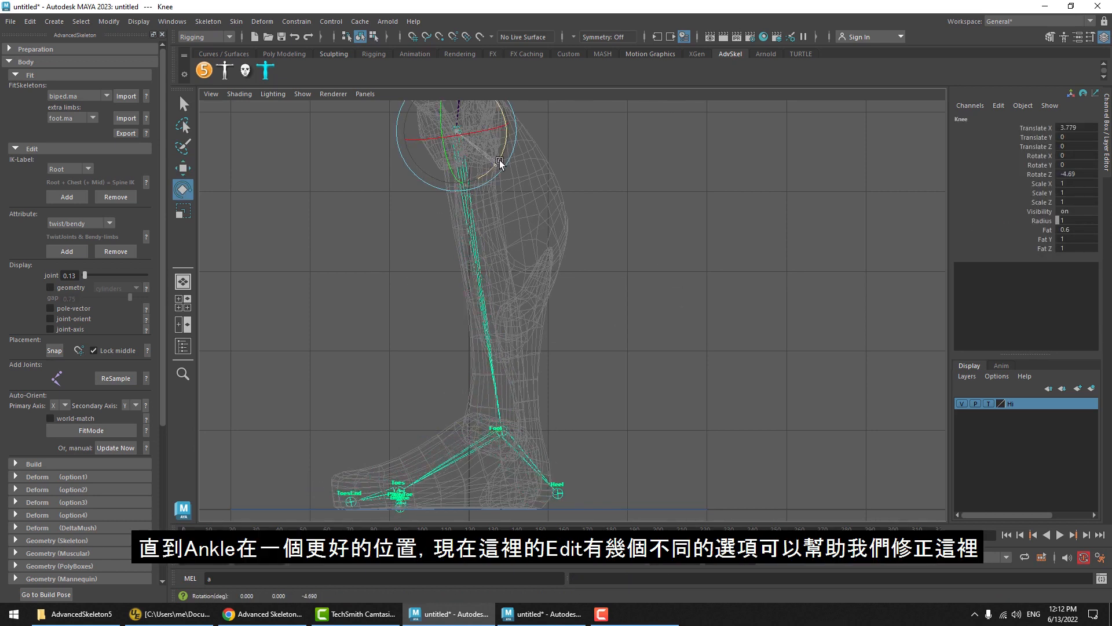
Turn on the joint-axis display for the fit skeleton.
click(501, 433)
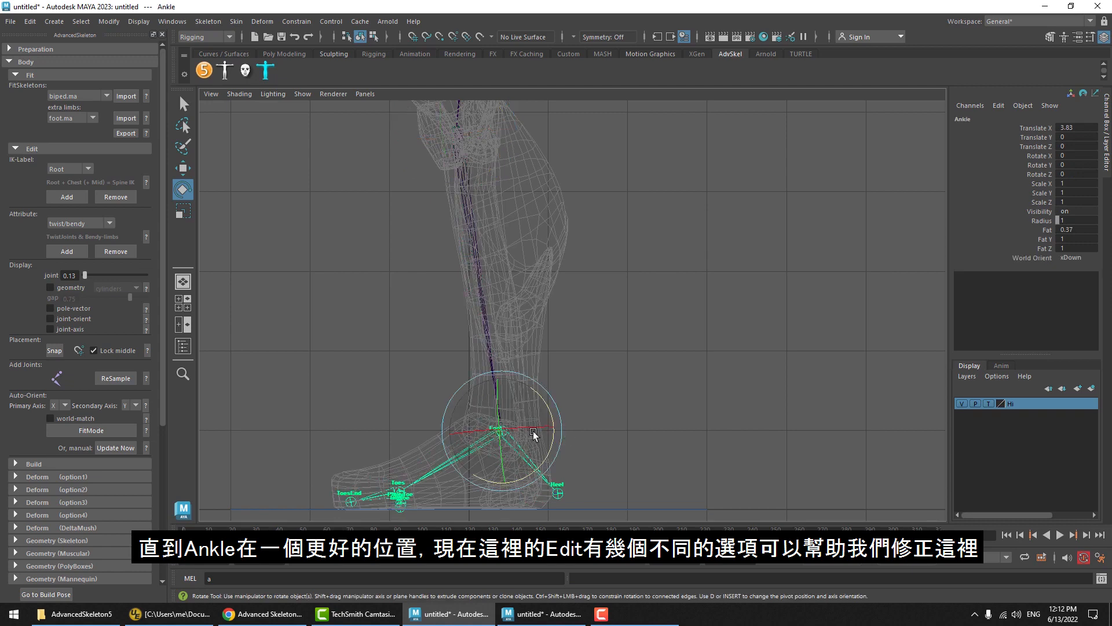
alt+middle_drag(533, 296, 543, 193)
key(w)
click(371, 232)
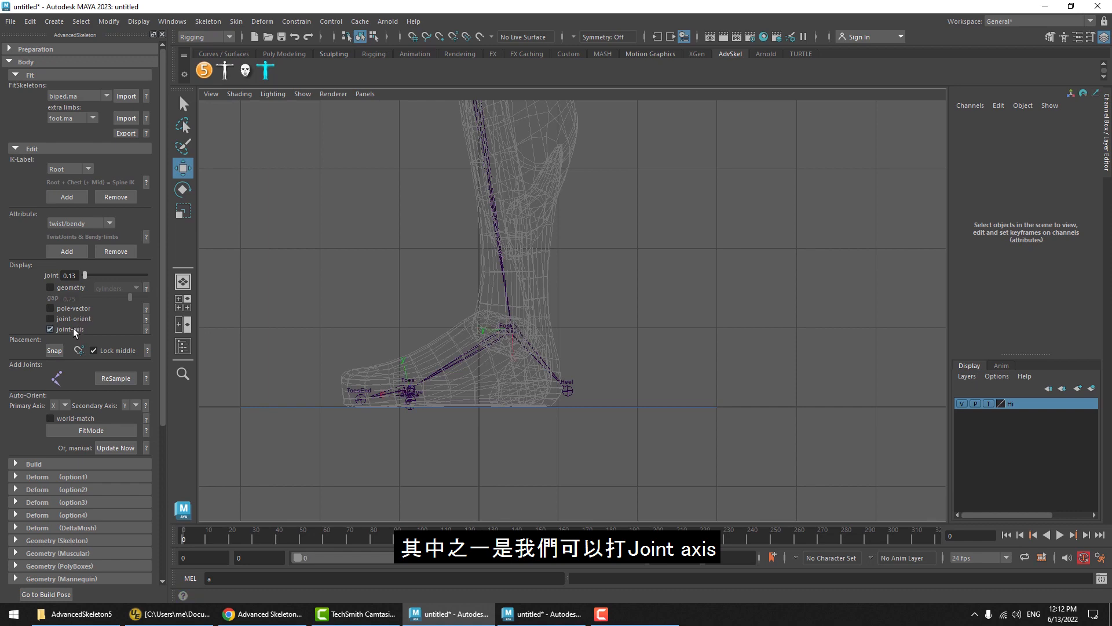
click(512, 336)
click(583, 298)
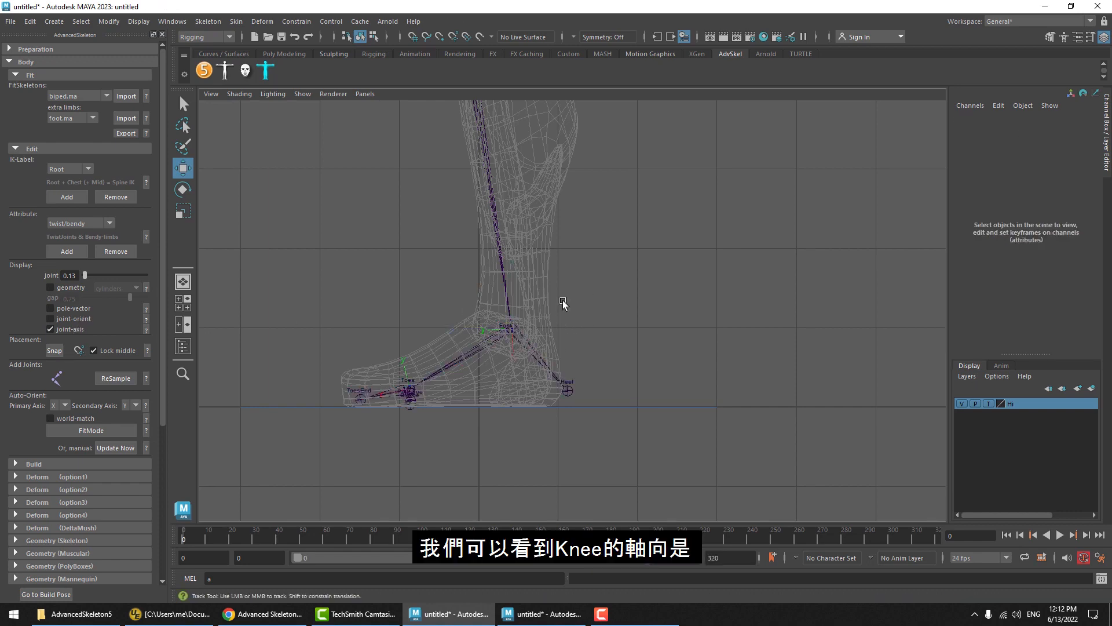
Examine the Knee joint's axis directions in the side and perspective views.
alt+right_drag(563, 302, 660, 313)
alt+middle_drag(605, 248, 628, 419)
alt+middle_drag(570, 191, 584, 331)
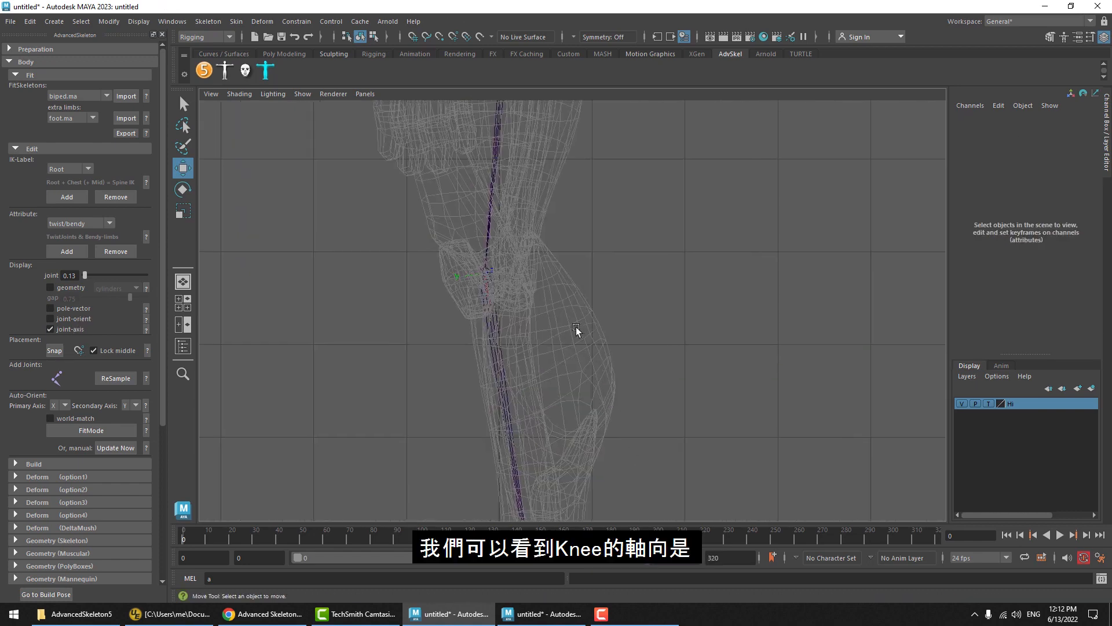
click(492, 318)
key(space)
drag(606, 268, 621, 229)
alt+middle_drag(652, 235, 623, 422)
alt+right_drag(636, 310, 614, 316)
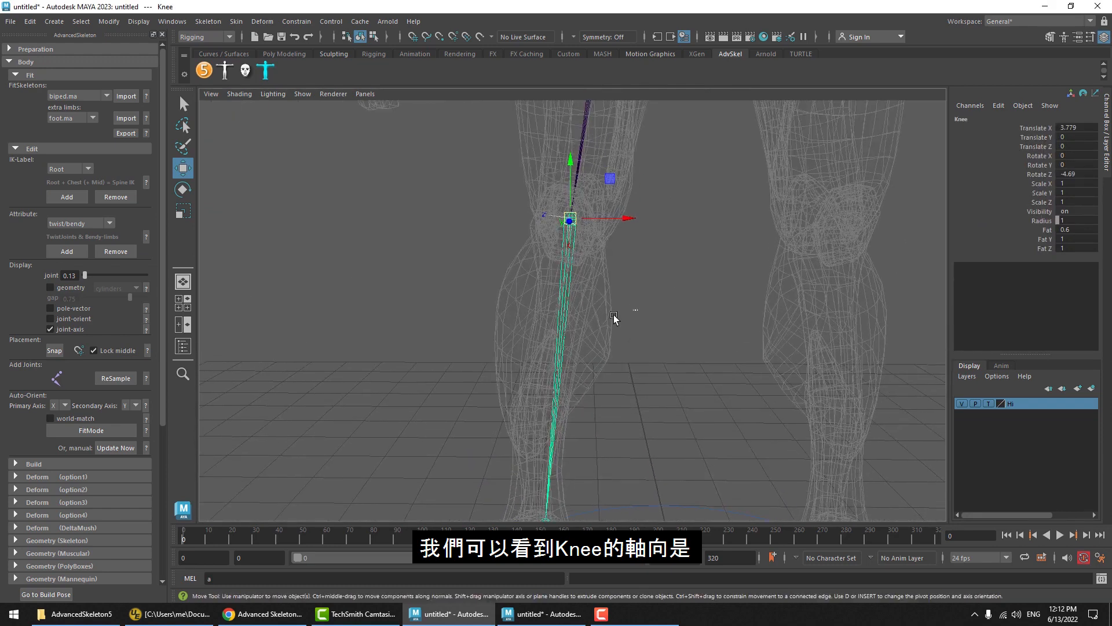
click(618, 274)
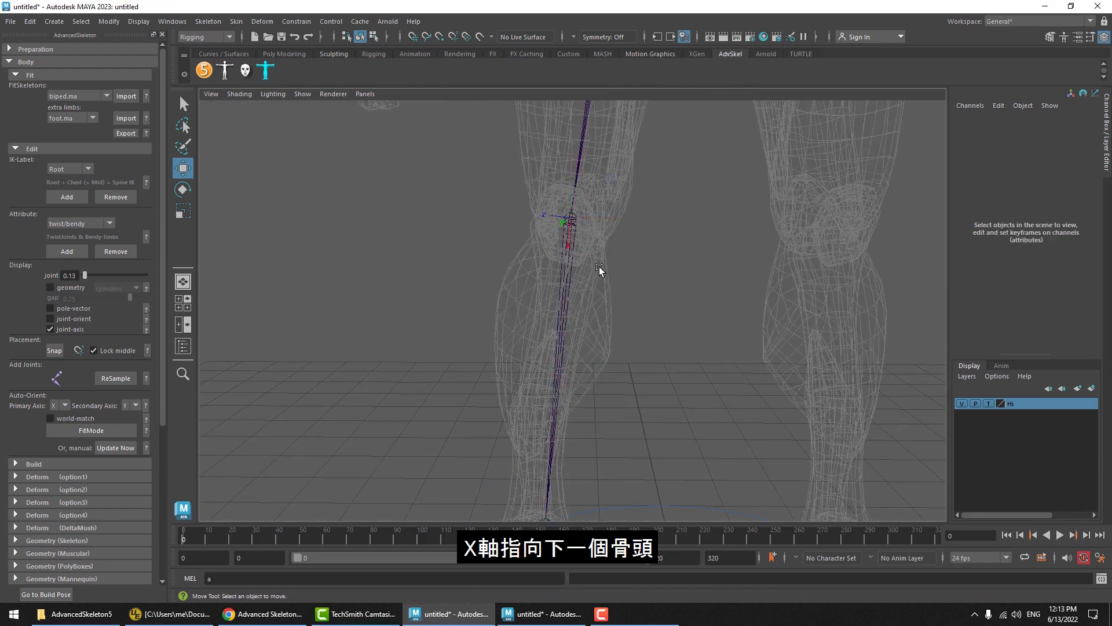
Examine the axis directions of the Ankle and toe joints around the foot in the perspective view.
alt+middle_drag(621, 340, 585, 99)
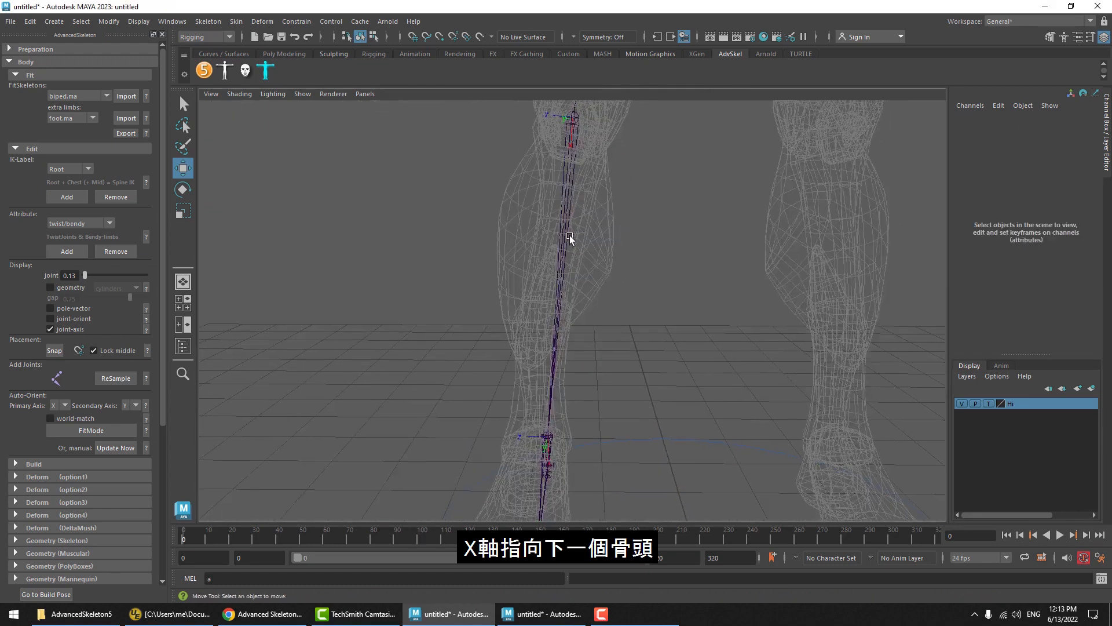
alt+drag(582, 405, 553, 308)
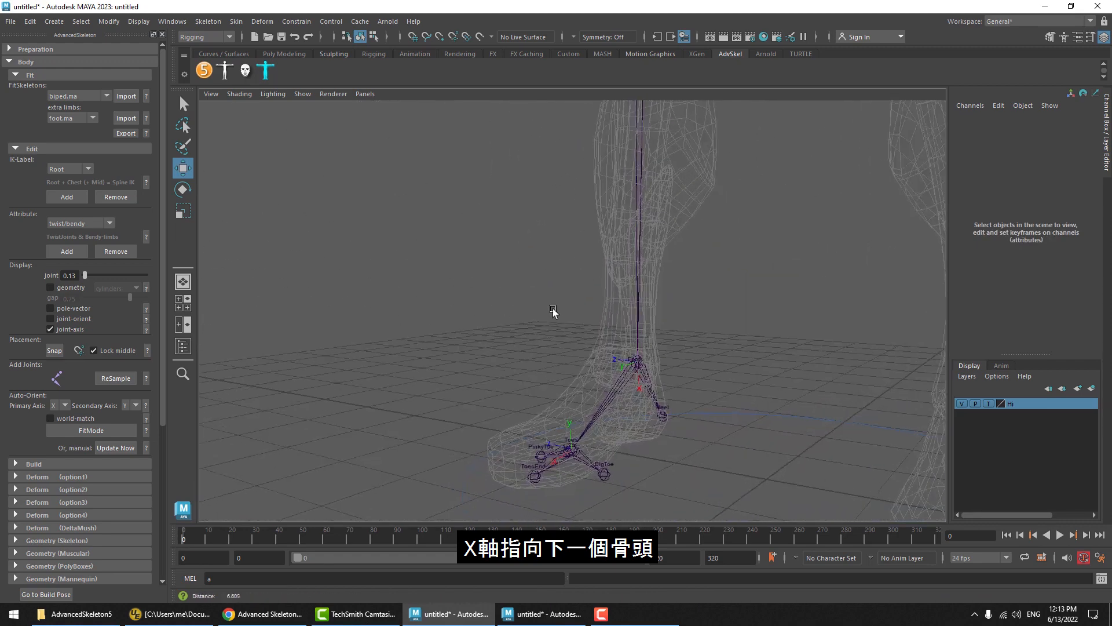
alt+right_drag(553, 308, 647, 330)
alt+drag(647, 330, 710, 399)
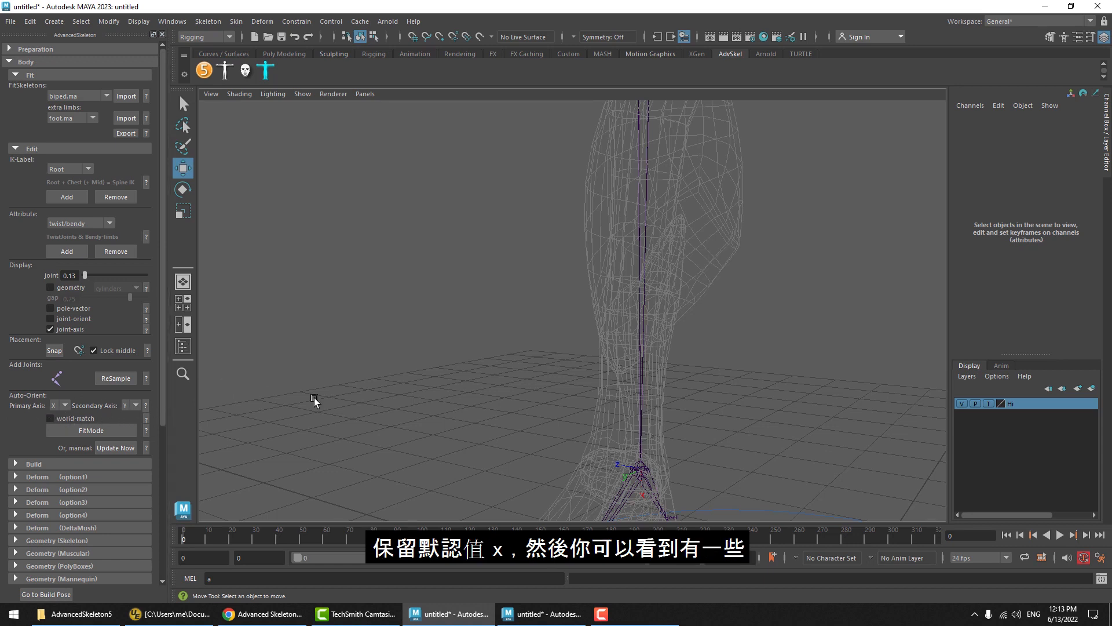
alt+middle_drag(604, 364, 627, 272)
alt+drag(707, 386, 642, 288)
click(628, 251)
Examine the Ankle joint's axis orientation close up in the side view, relative to the toe and heel joints.
key(space)
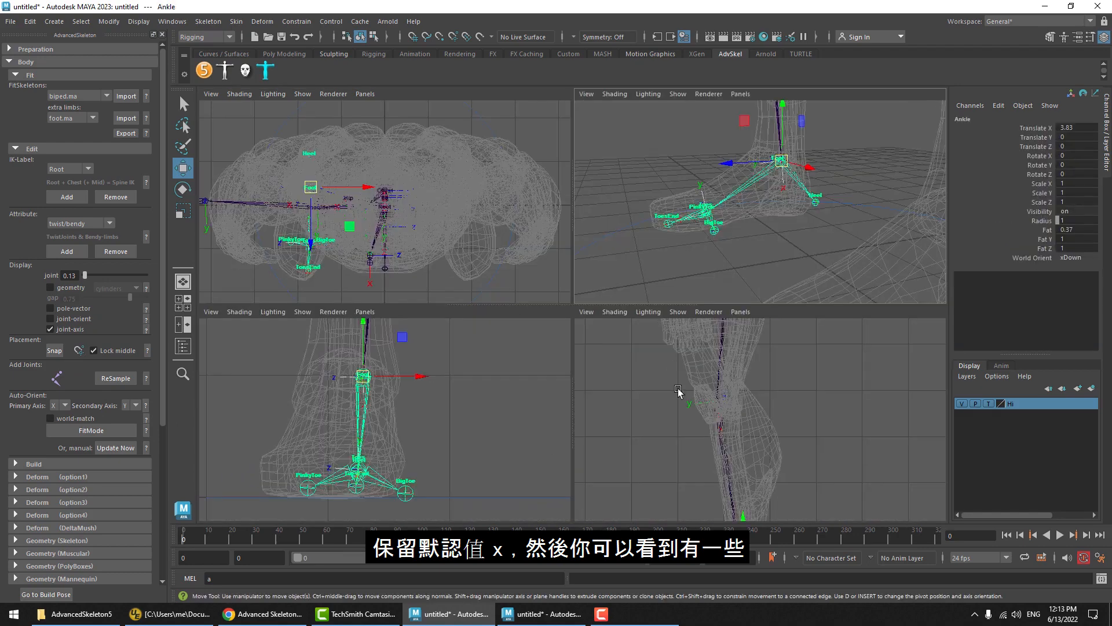
key(space)
alt+middle_drag(638, 390, 634, 234)
alt+right_drag(634, 234, 915, 276)
alt+middle_drag(690, 278, 717, 293)
click(594, 307)
click(593, 306)
click(590, 306)
click(591, 307)
alt+middle_drag(590, 307, 700, 325)
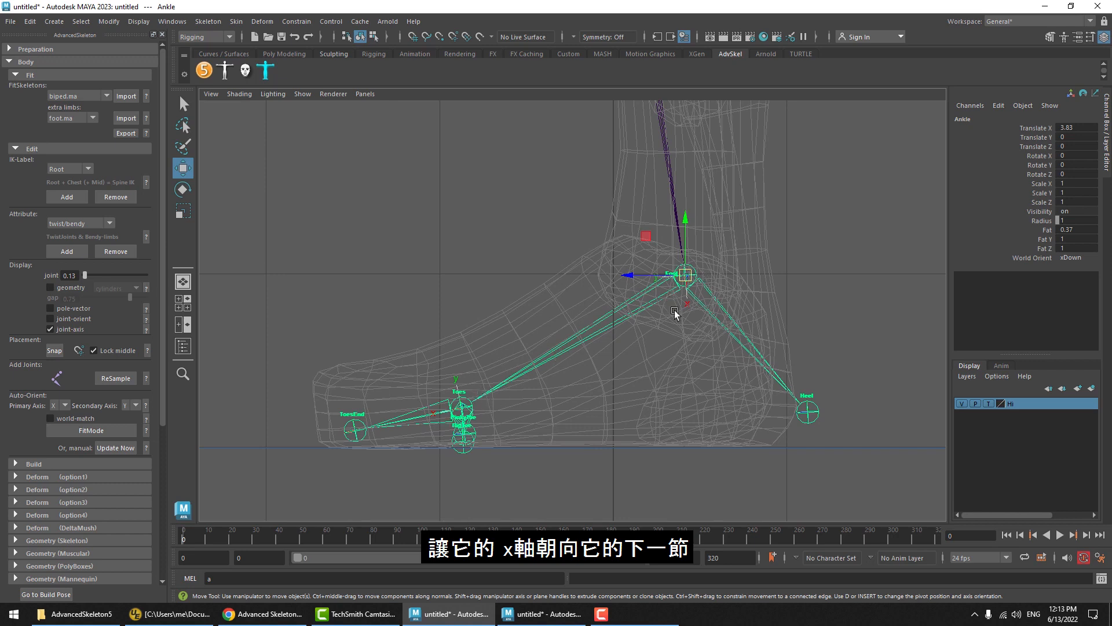
alt+middle_drag(802, 245, 685, 263)
click(753, 281)
click(679, 315)
click(679, 291)
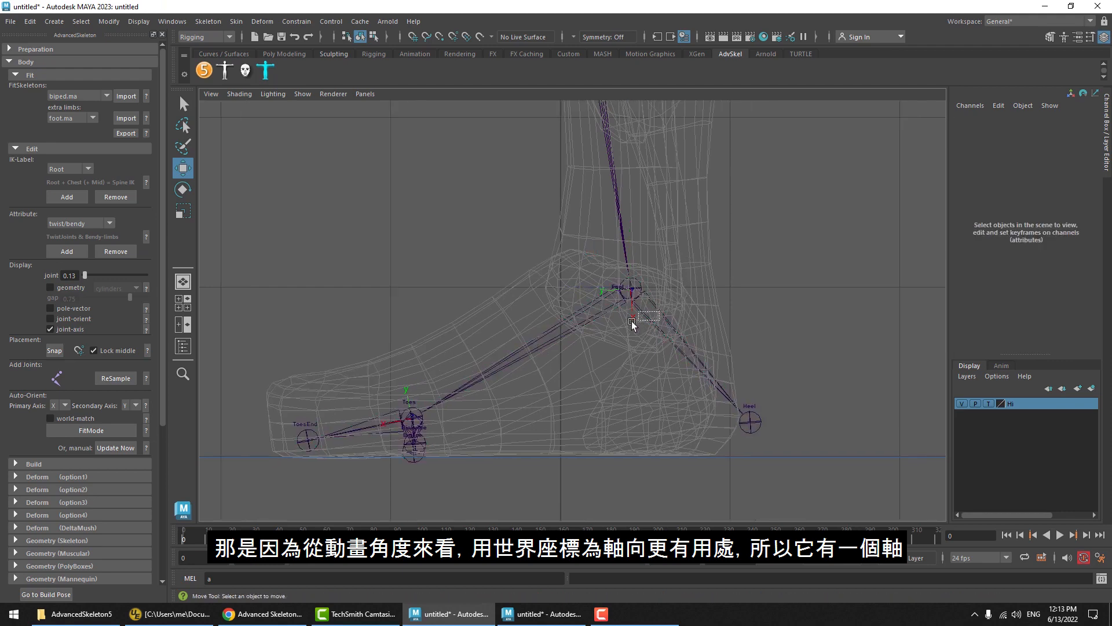
Try rotating the Ankle joint about its X axis in the perspective view.
drag(631, 321, 630, 318)
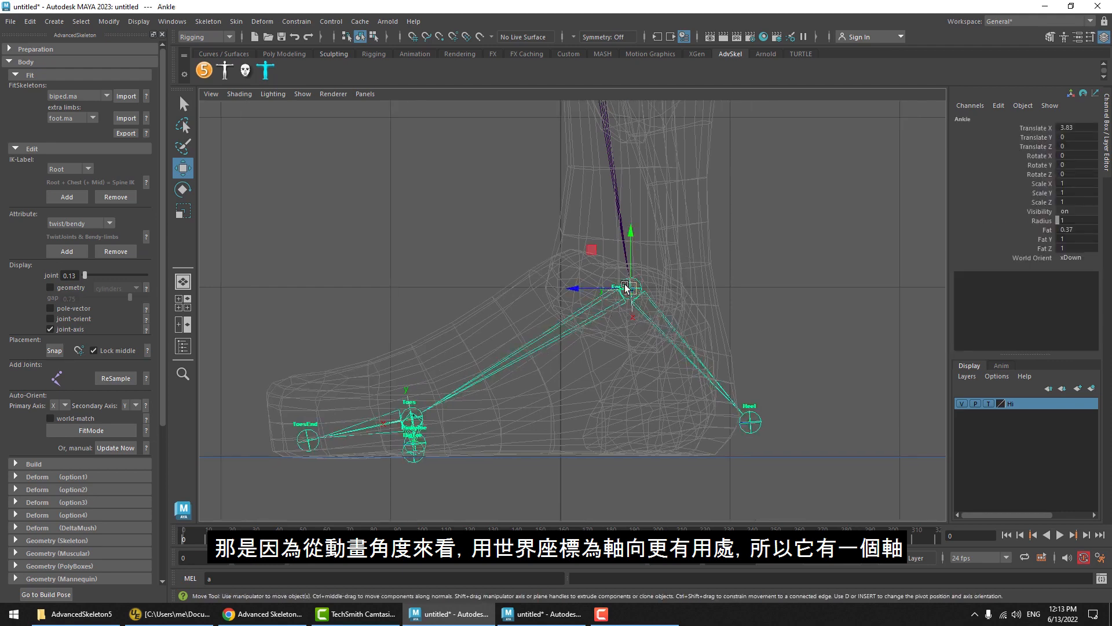
key(e)
key(space)
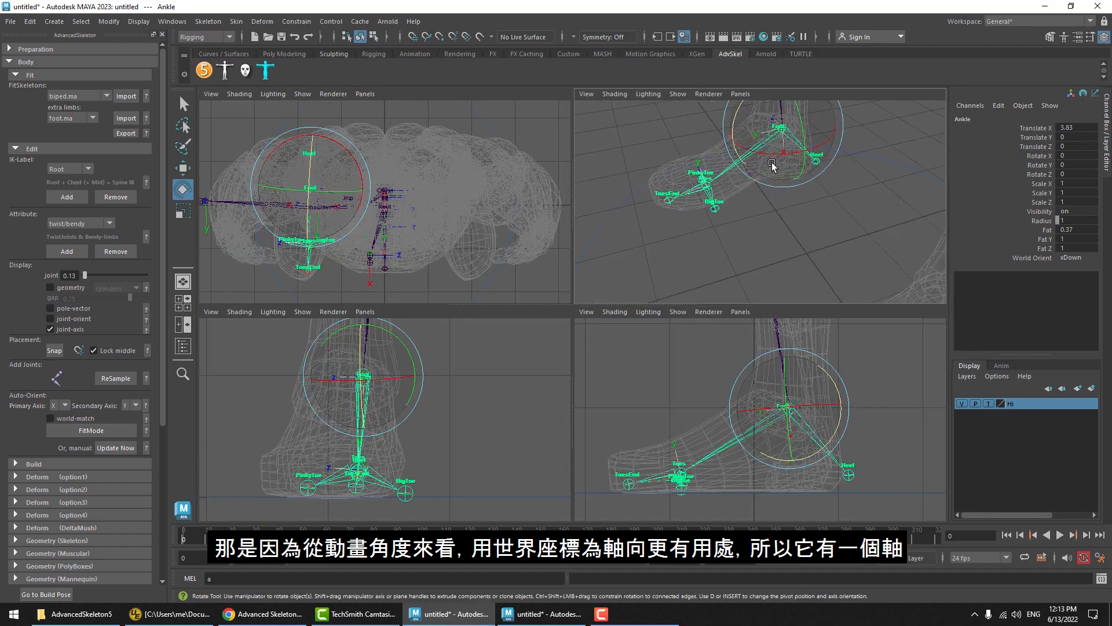
mouse_move(772, 166)
mouse_down()
mouse_move(759, 186)
mouse_move(784, 148)
mouse_up()
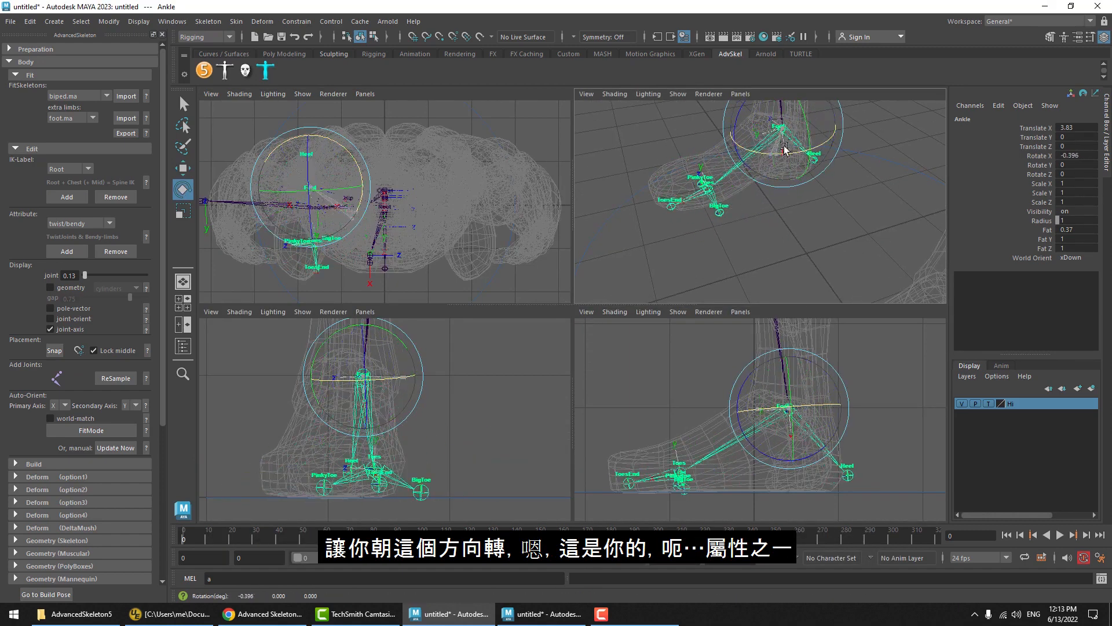
click(793, 232)
key(space)
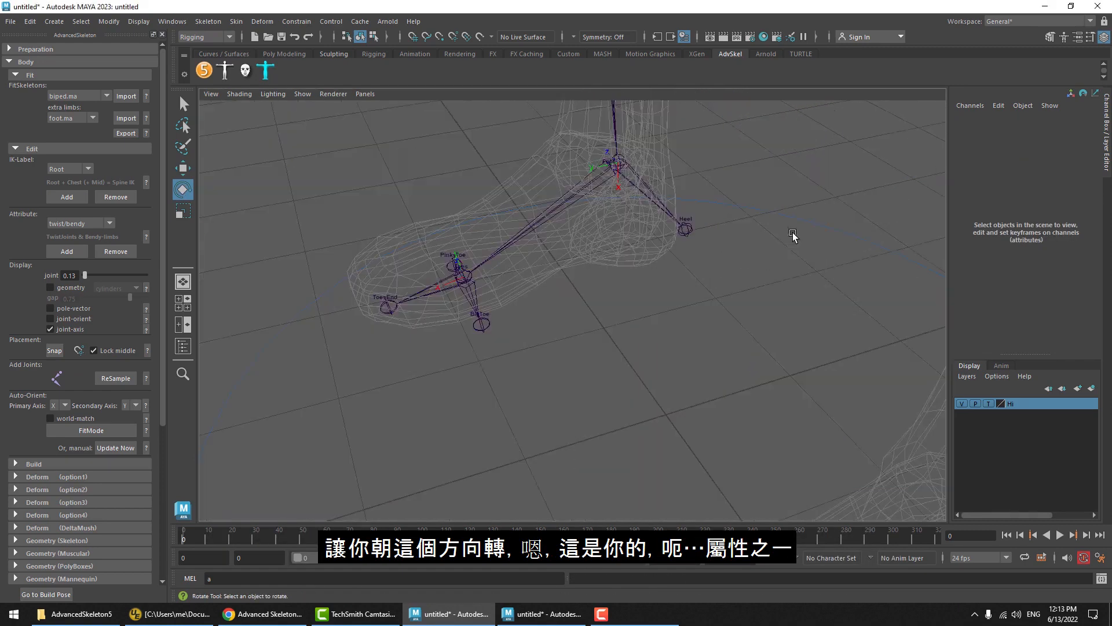
Select the Ankle joint and inspect its World Orient attribute.
click(641, 175)
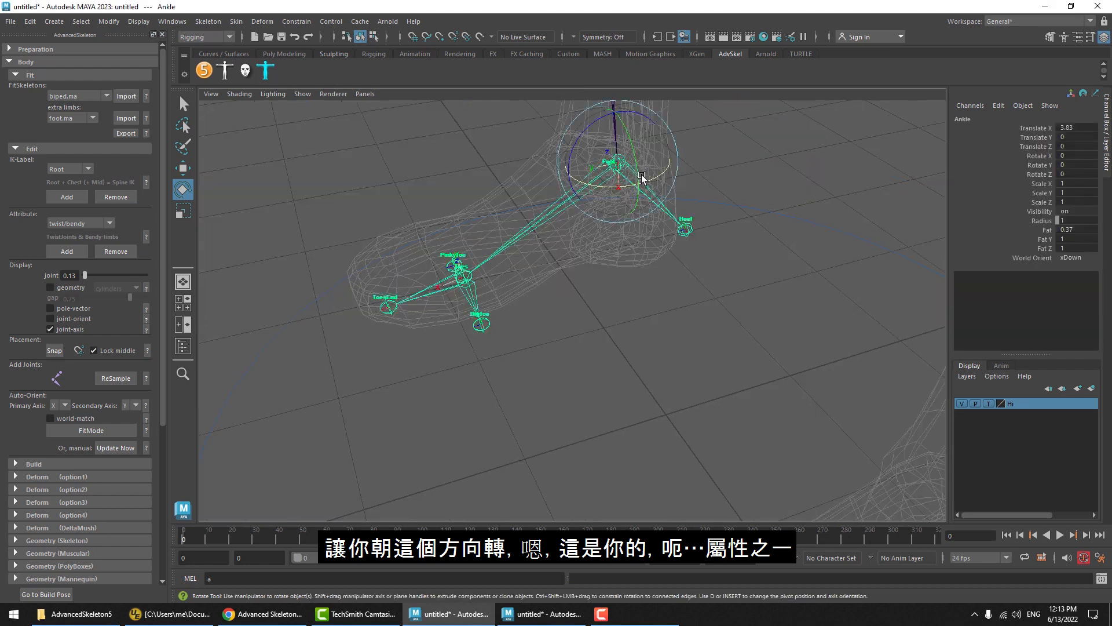
click(183, 103)
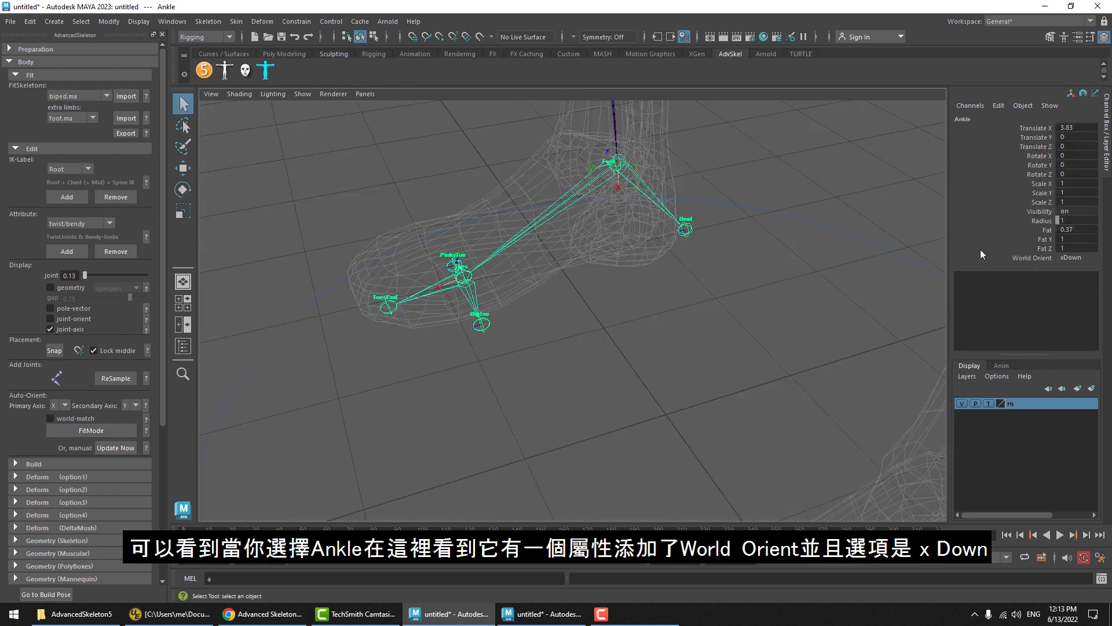
click(1024, 258)
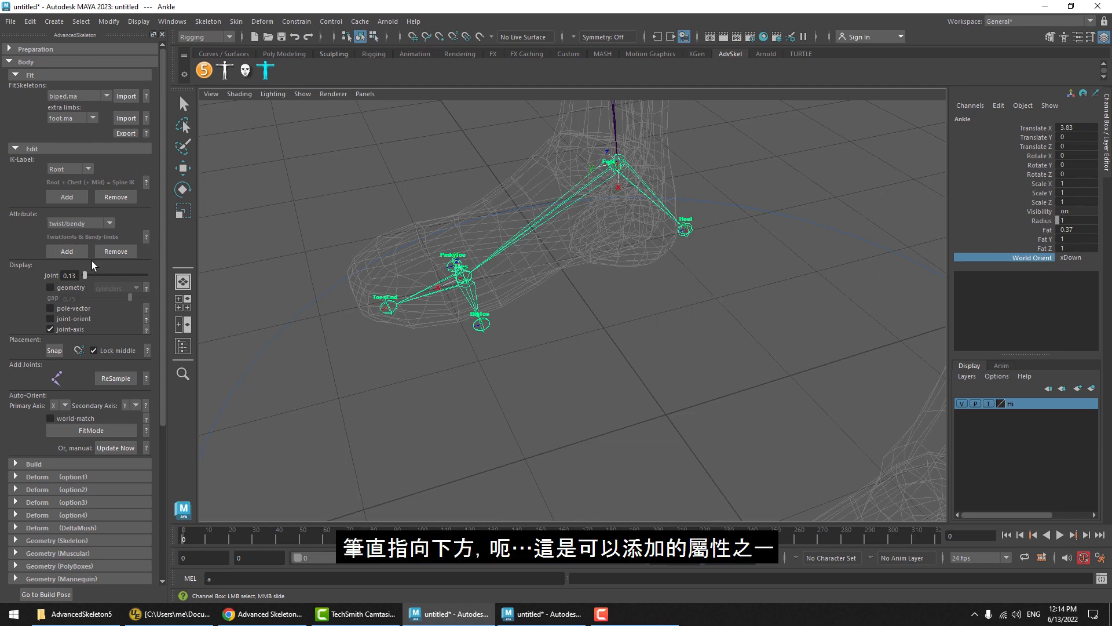
Review the attributes that can be added to fit joints and browse the attribute help page, closing it when done.
click(72, 228)
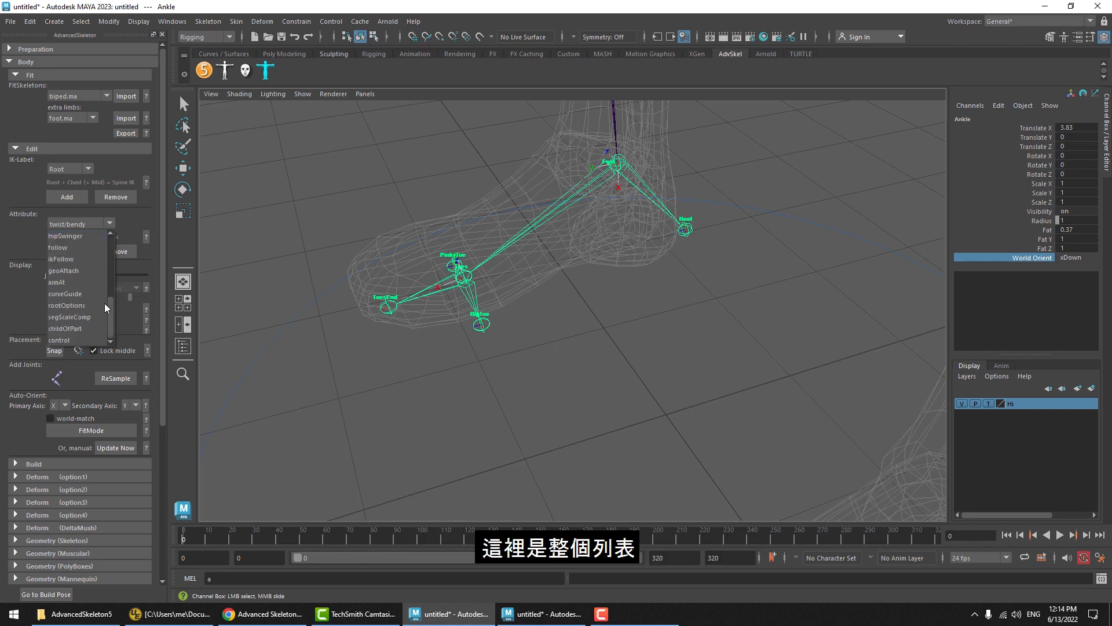
click(127, 231)
click(146, 236)
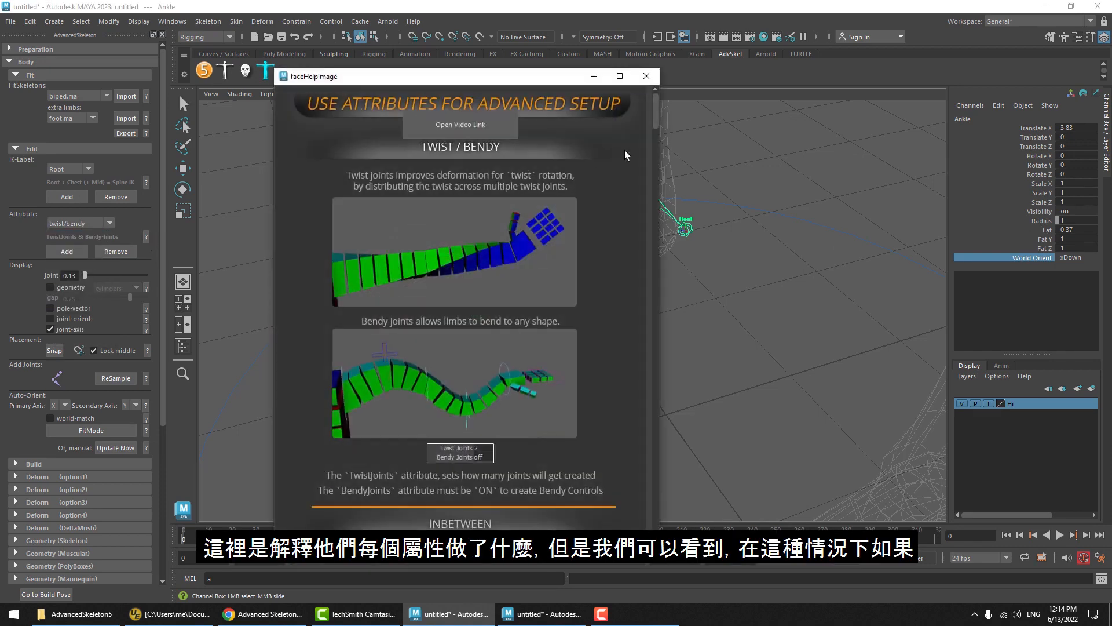
drag(657, 116, 641, 426)
click(647, 76)
click(725, 144)
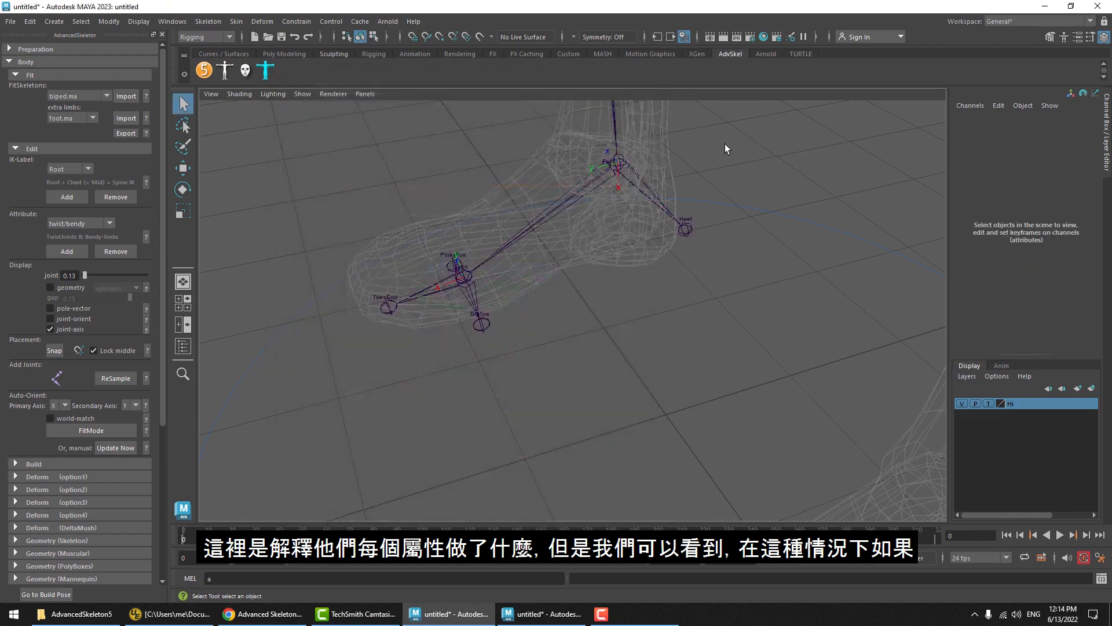
Rotate the Ankle joint by about -28 degrees around Z and manually update the fit skeleton's joint orientations.
click(638, 169)
alt+middle_drag(641, 155, 591, 205)
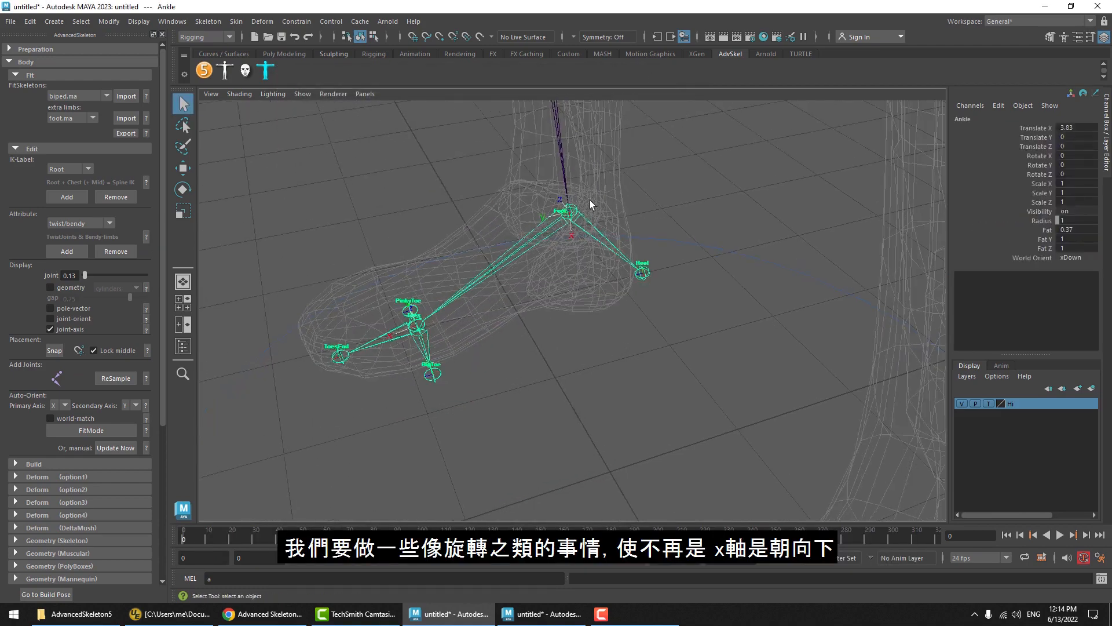
key(e)
alt+drag(580, 238, 716, 145)
click(716, 145)
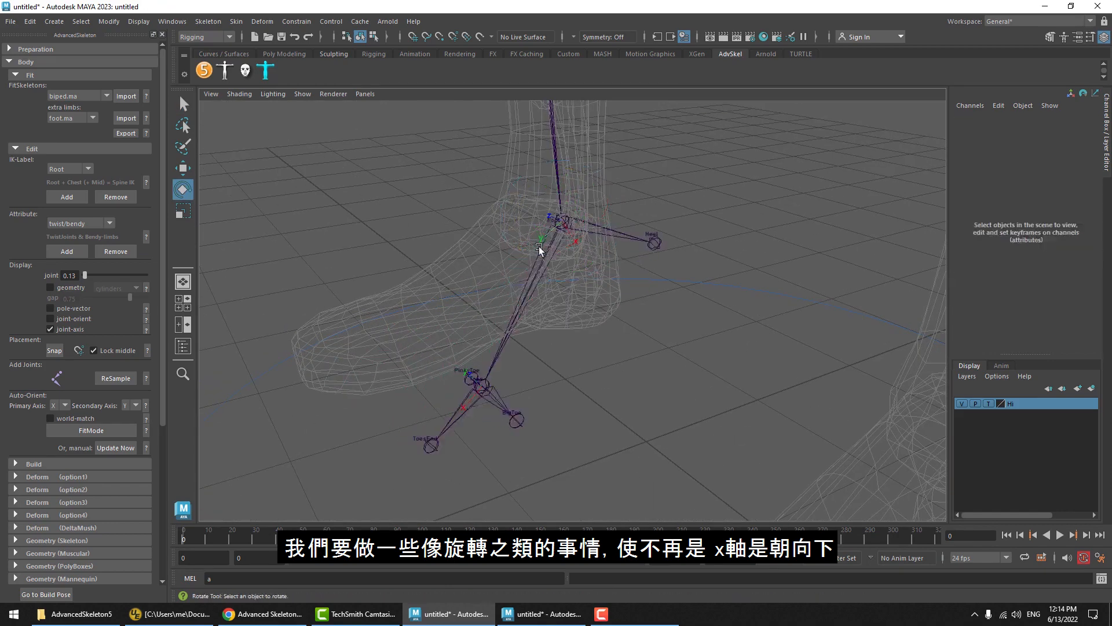
click(565, 231)
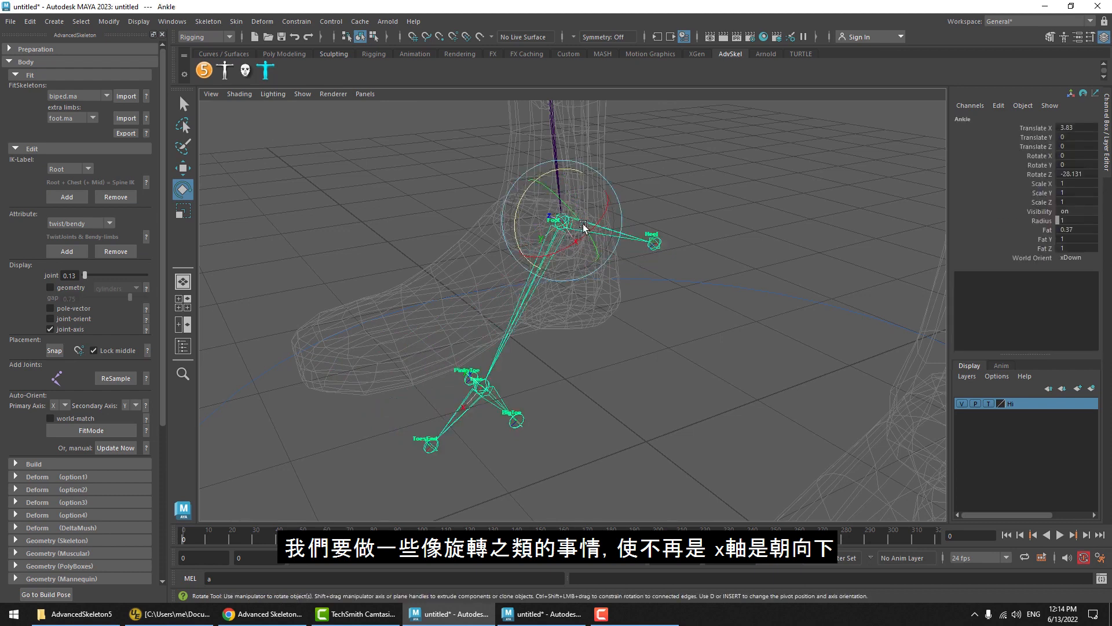
click(1016, 259)
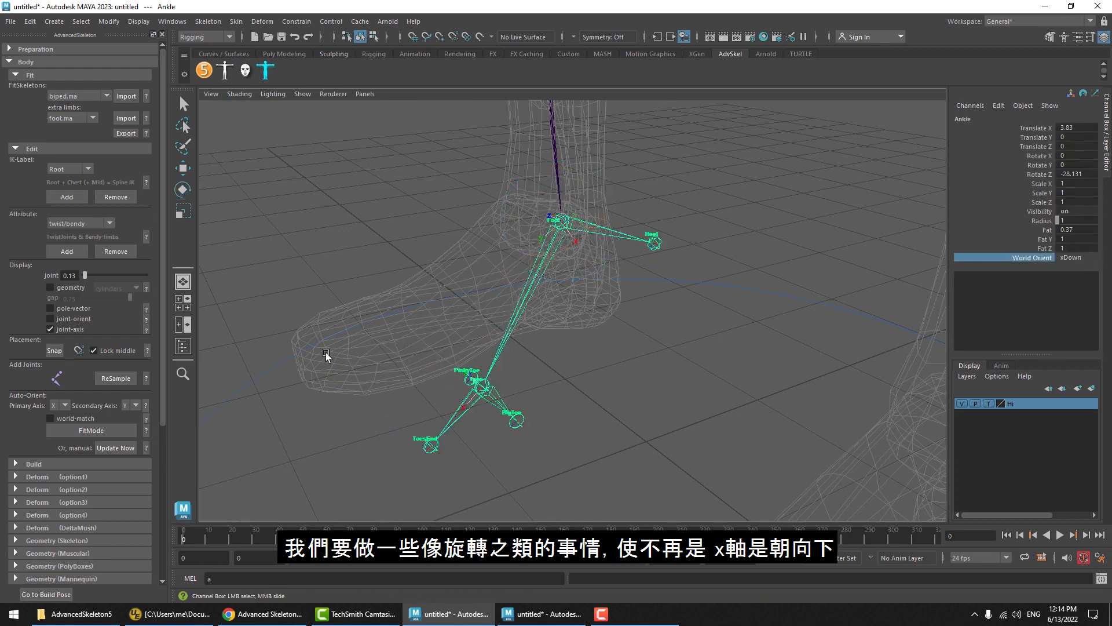
click(109, 448)
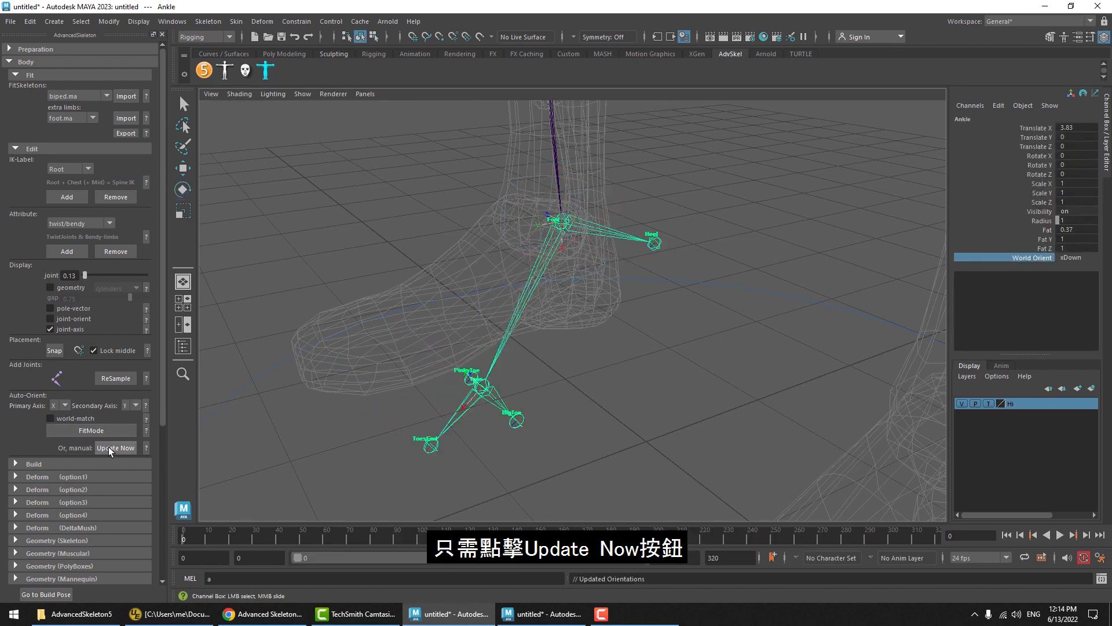
Rotate the Ankle joint by about 25.6 degrees around Z and update the joint orientations again.
key(e)
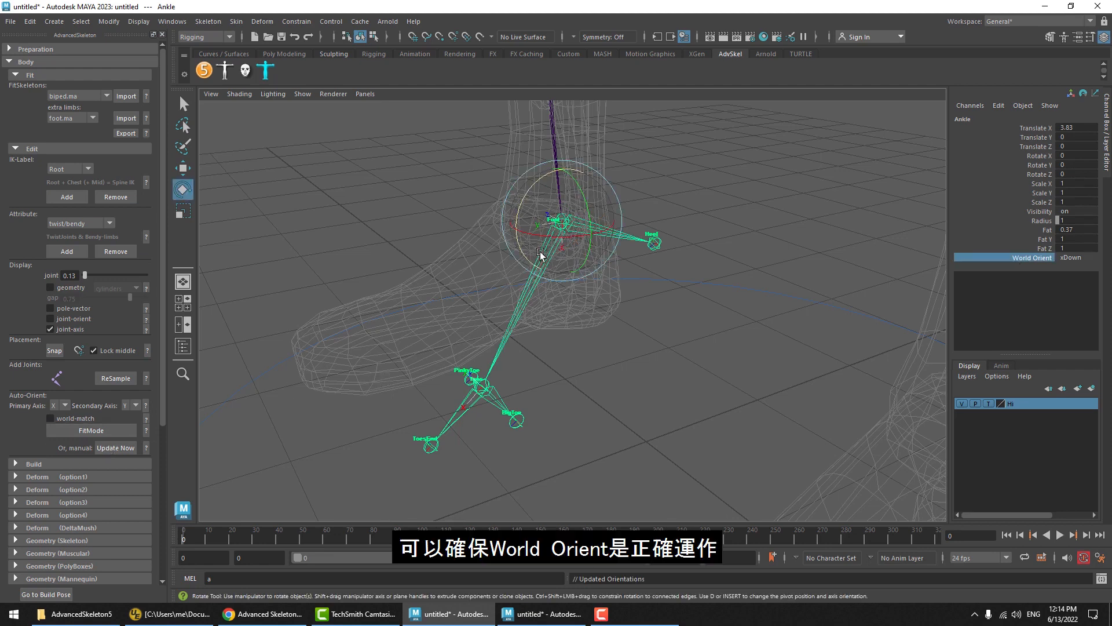
drag(526, 210, 548, 180)
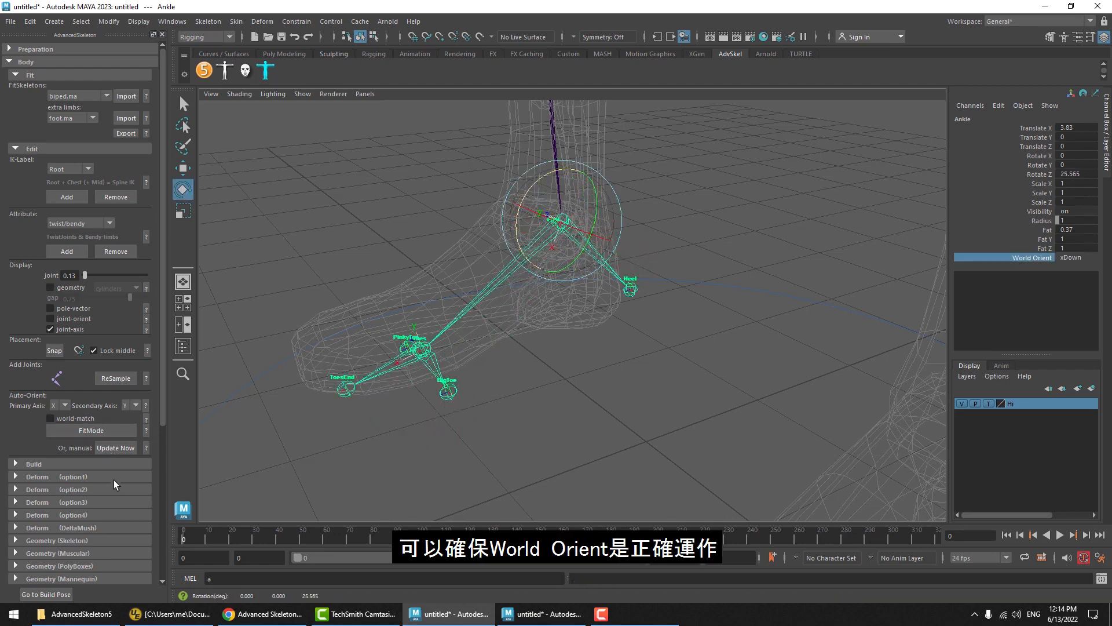
click(115, 448)
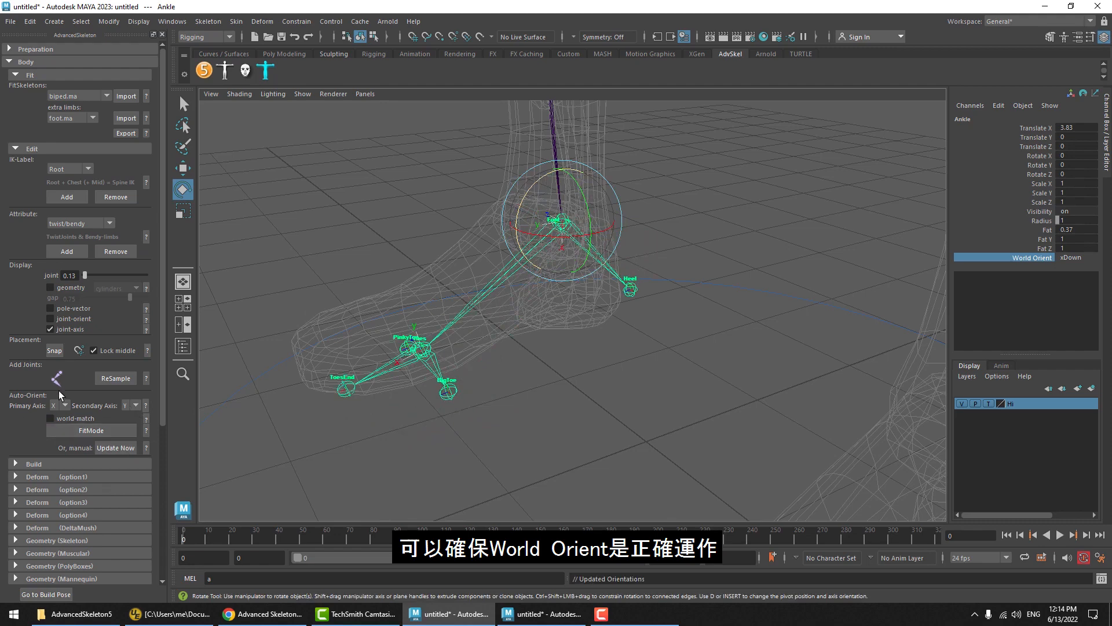
click(475, 186)
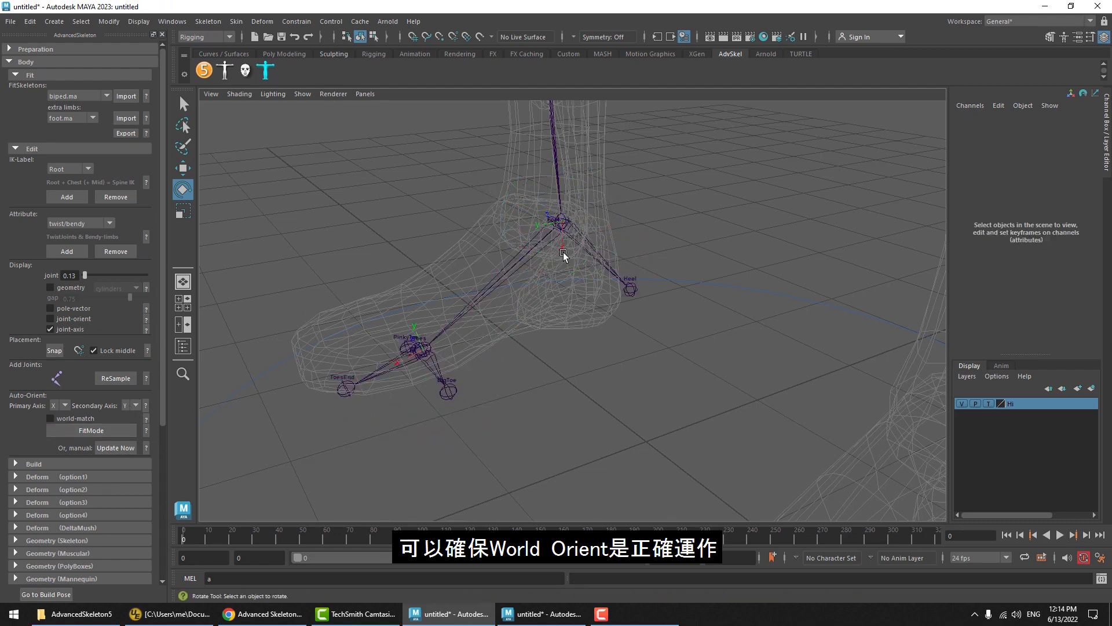
Turn on FitMode for the fit skeleton's automatic joint orientation.
click(532, 241)
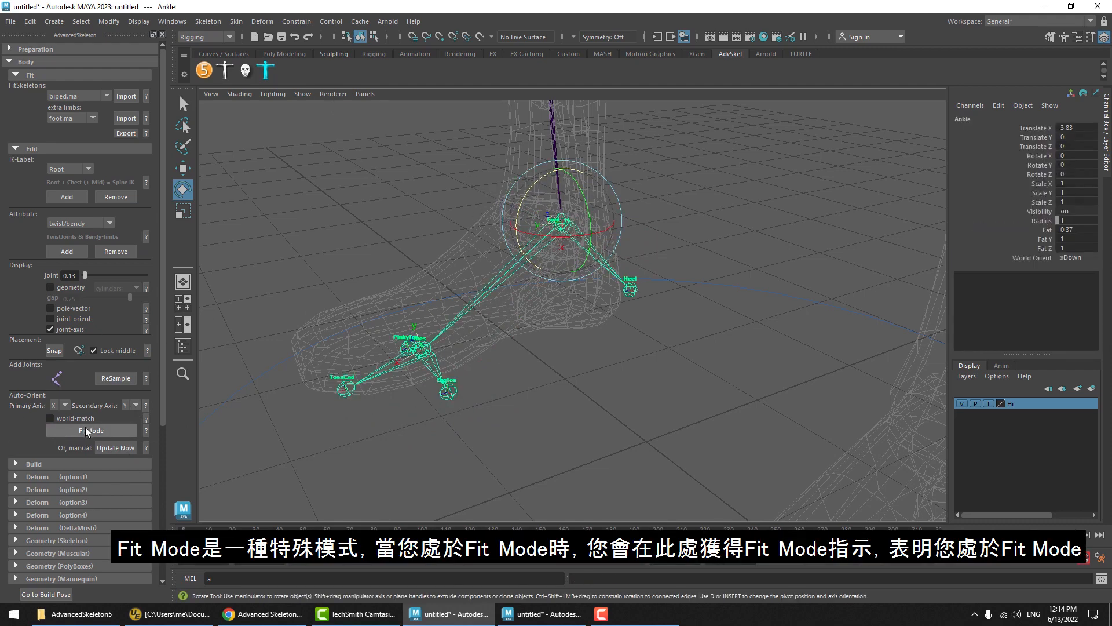
click(601, 155)
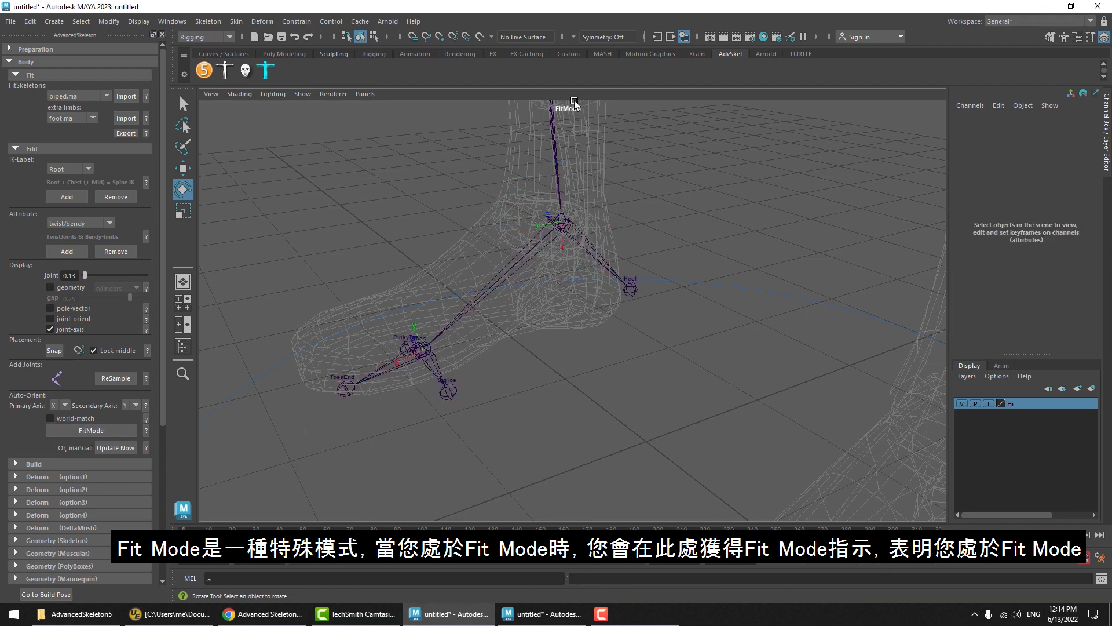
alt+drag(567, 116, 519, 193)
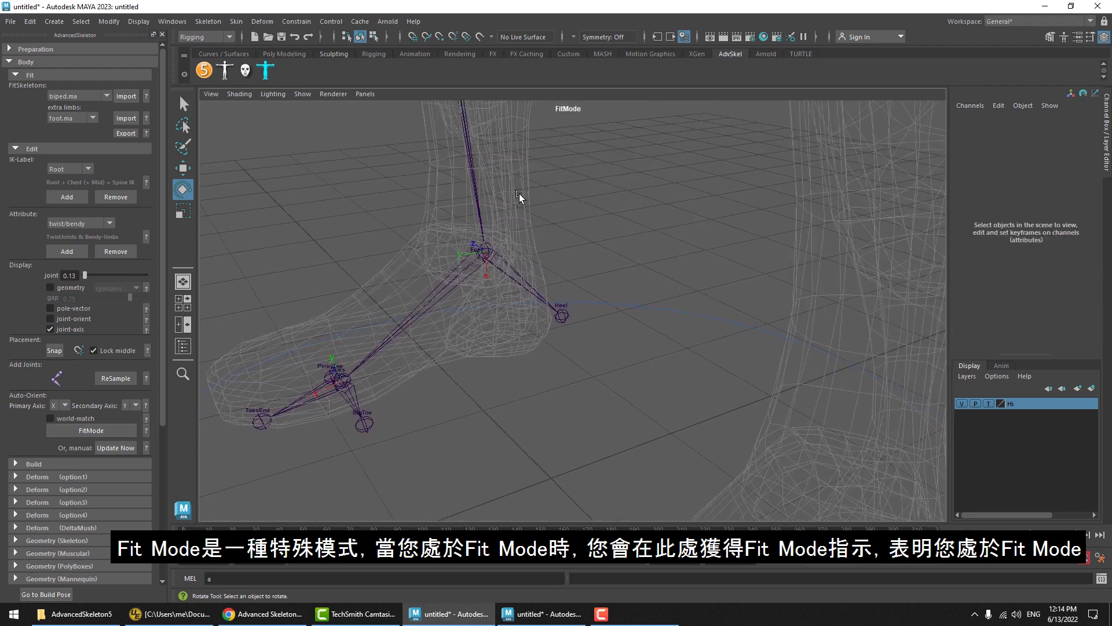
Rotate the Ankle joint around Z in FitMode to test the auto-orient, and undo the latest rotation.
click(506, 274)
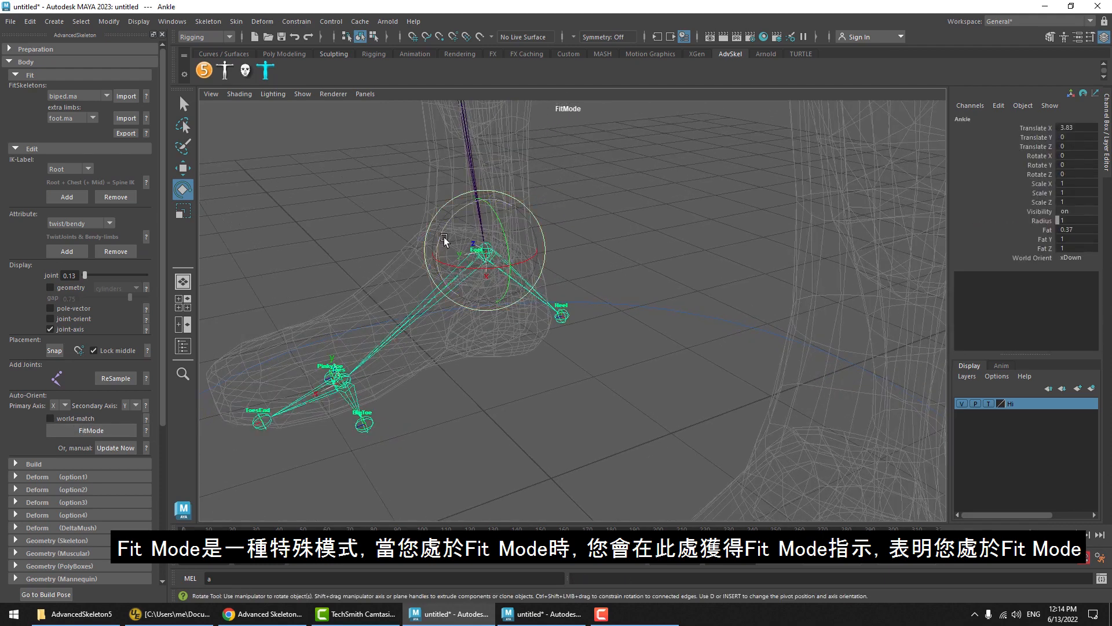
drag(454, 224, 452, 270)
drag(451, 227, 464, 207)
key(w)
key(ctrl+z)
key(e)
key(ctrl+z)
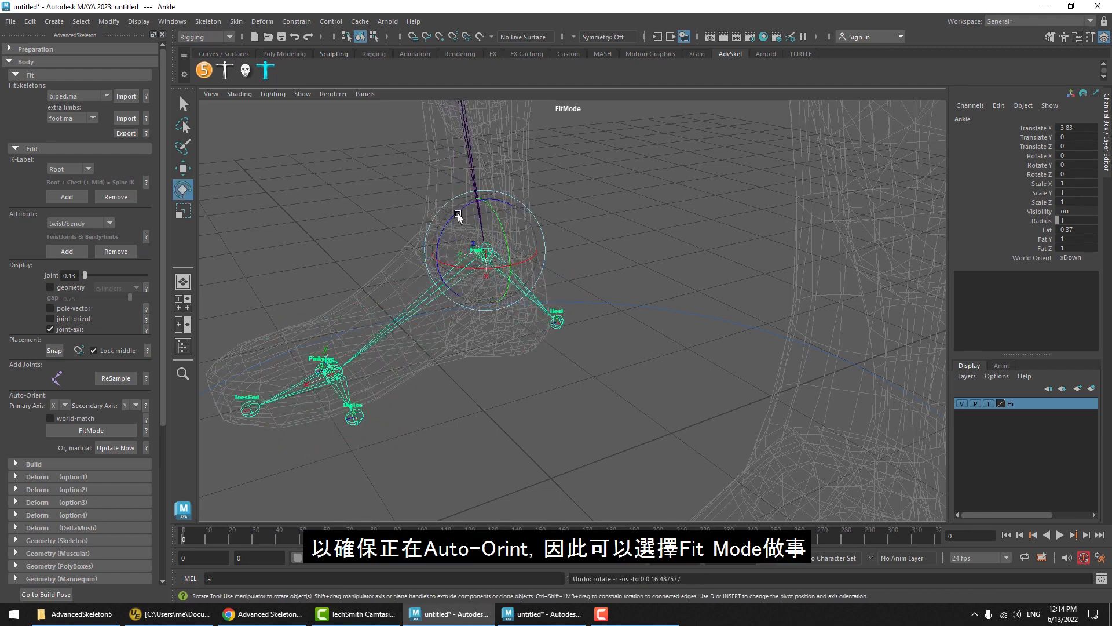
Turn off FitMode and select the Ankle joint.
click(554, 244)
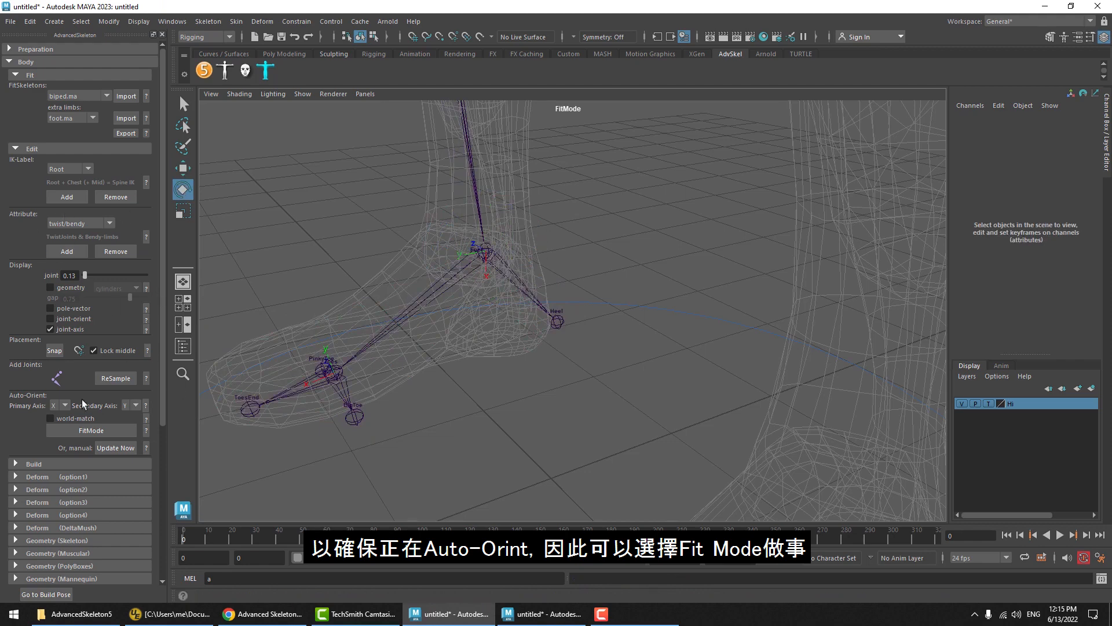
alt+middle_drag(475, 229, 527, 258)
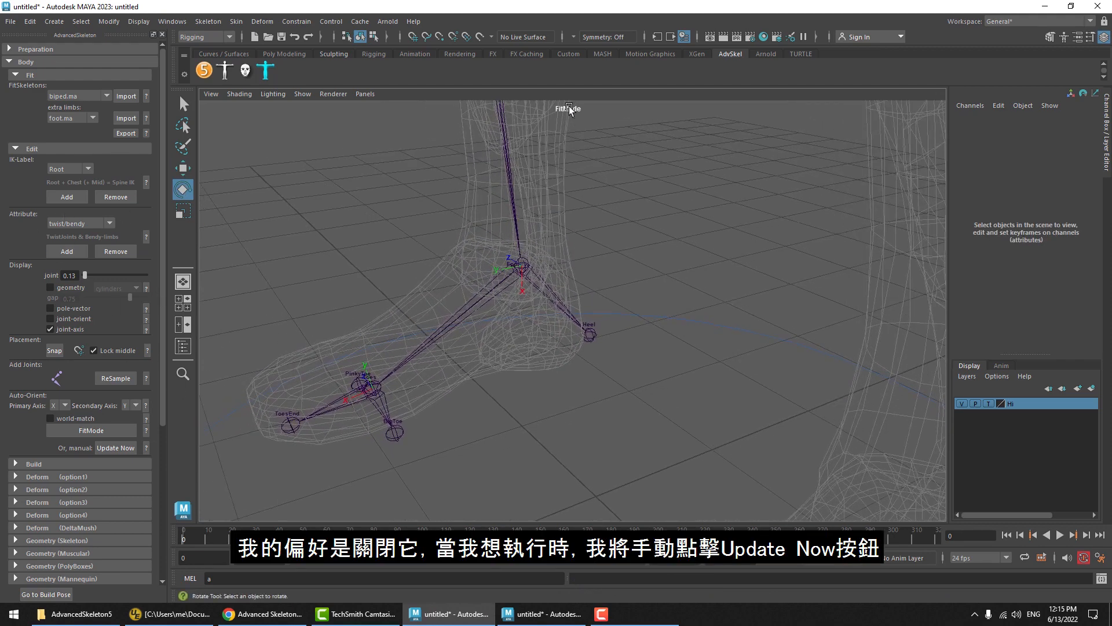
click(96, 432)
alt+middle_drag(478, 330, 540, 256)
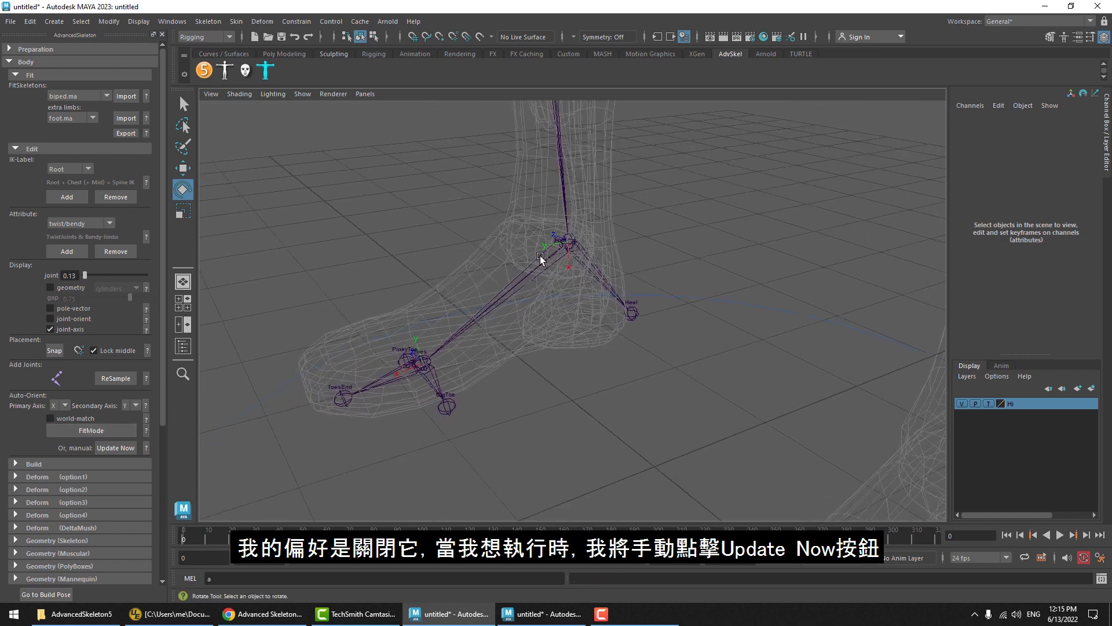
click(530, 270)
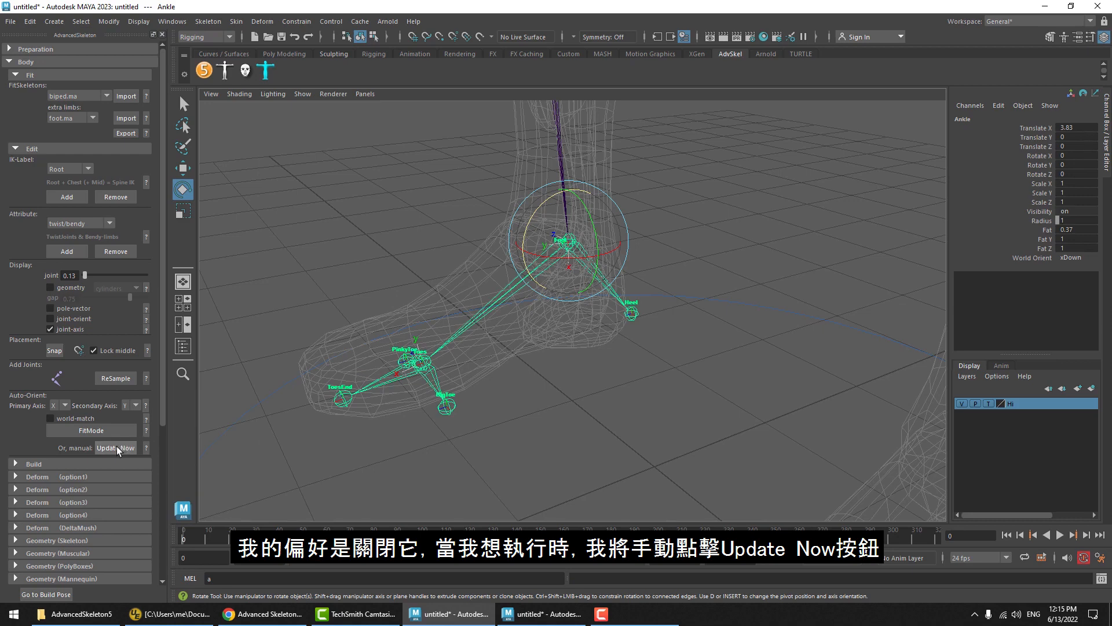
Switch to the four-view layout and select the top view's camera with the Move tool active.
alt+drag(620, 290, 661, 217)
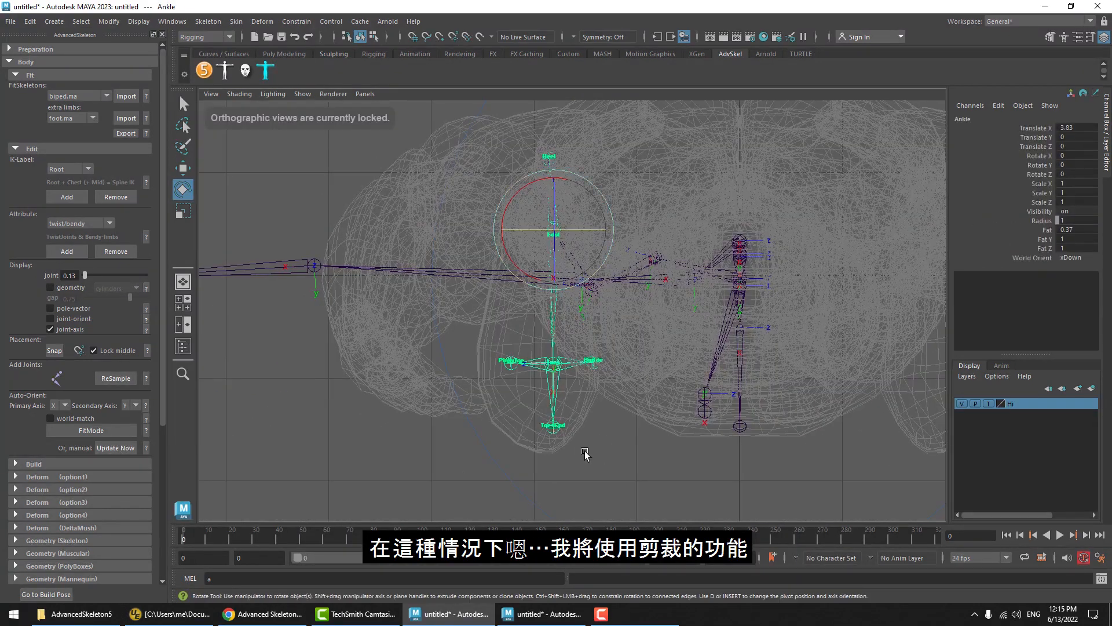
key(space)
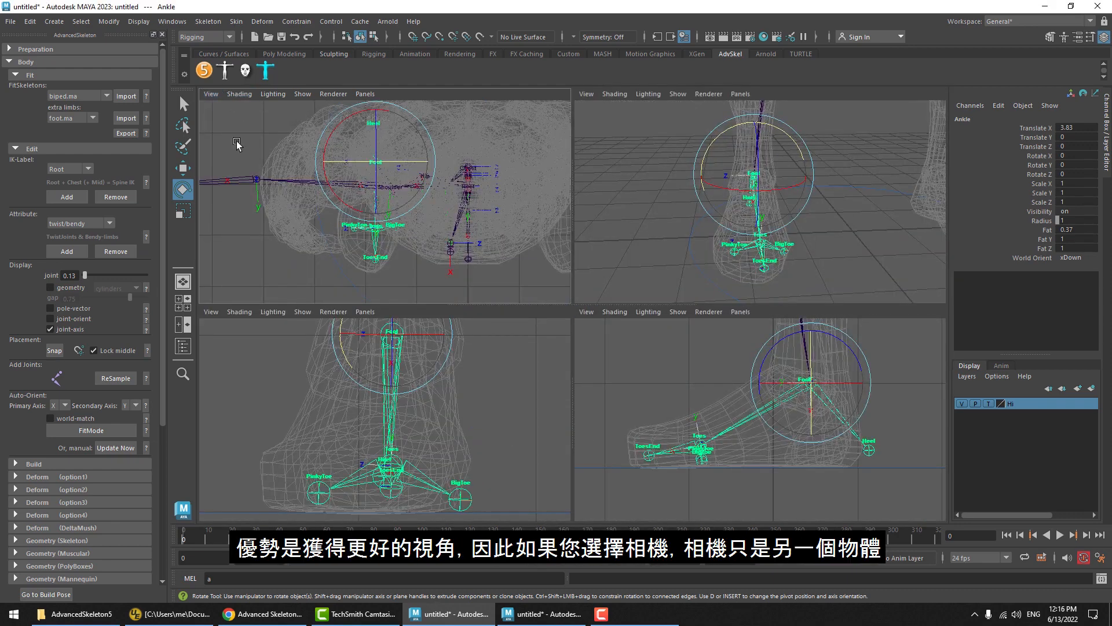
click(209, 97)
click(229, 108)
key(w)
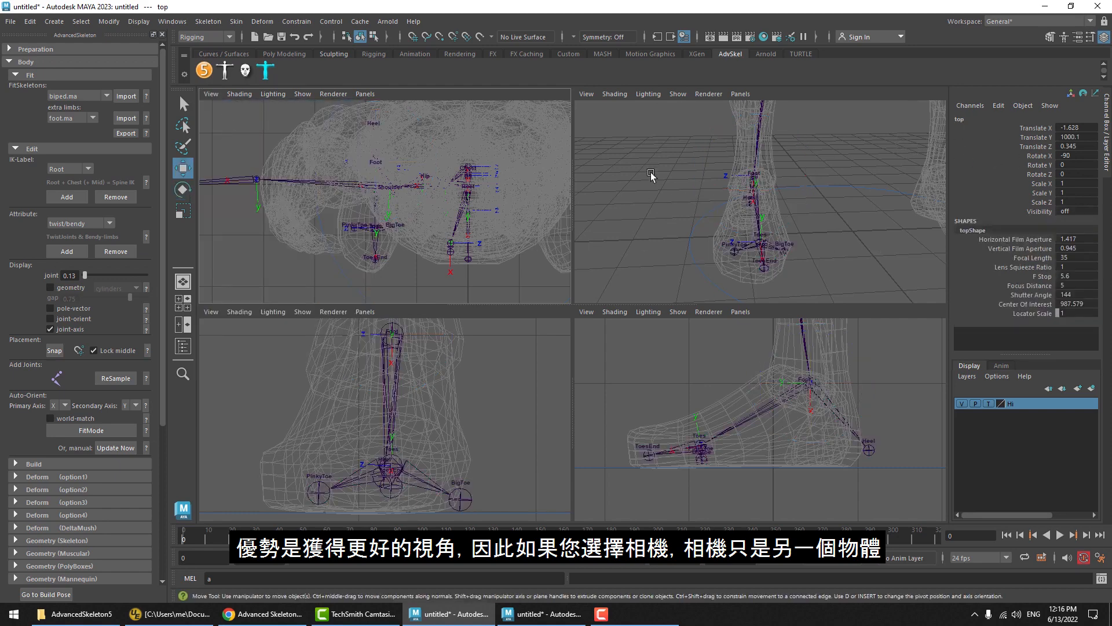
Set the top camera's Translate Y to 0 and raise it to about 1.39, just above the ankle.
click(1036, 137)
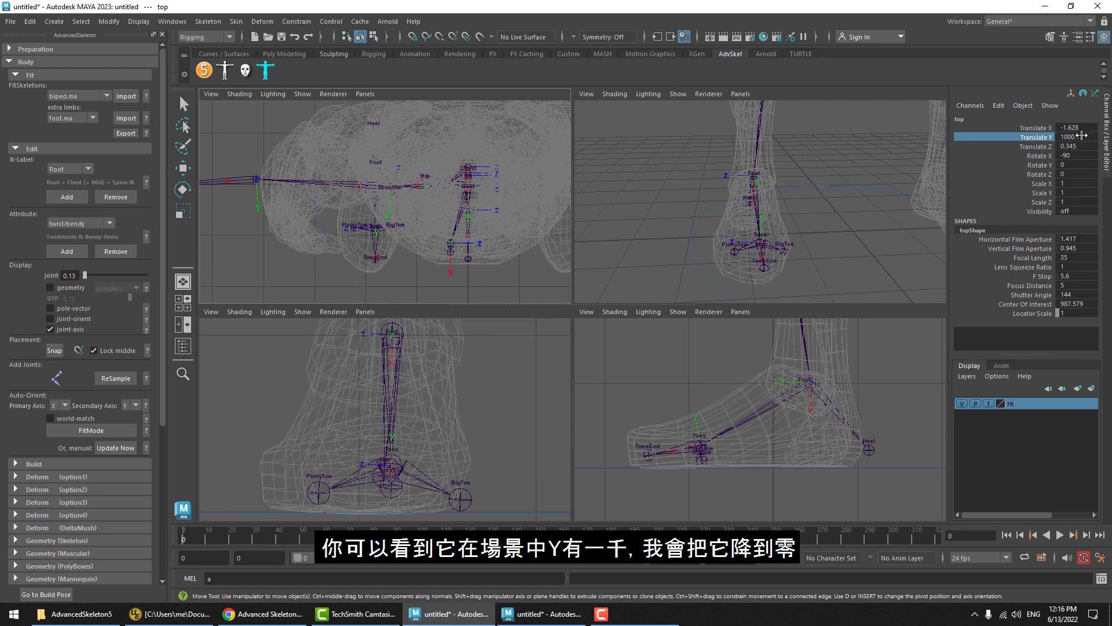
double_click(1068, 137)
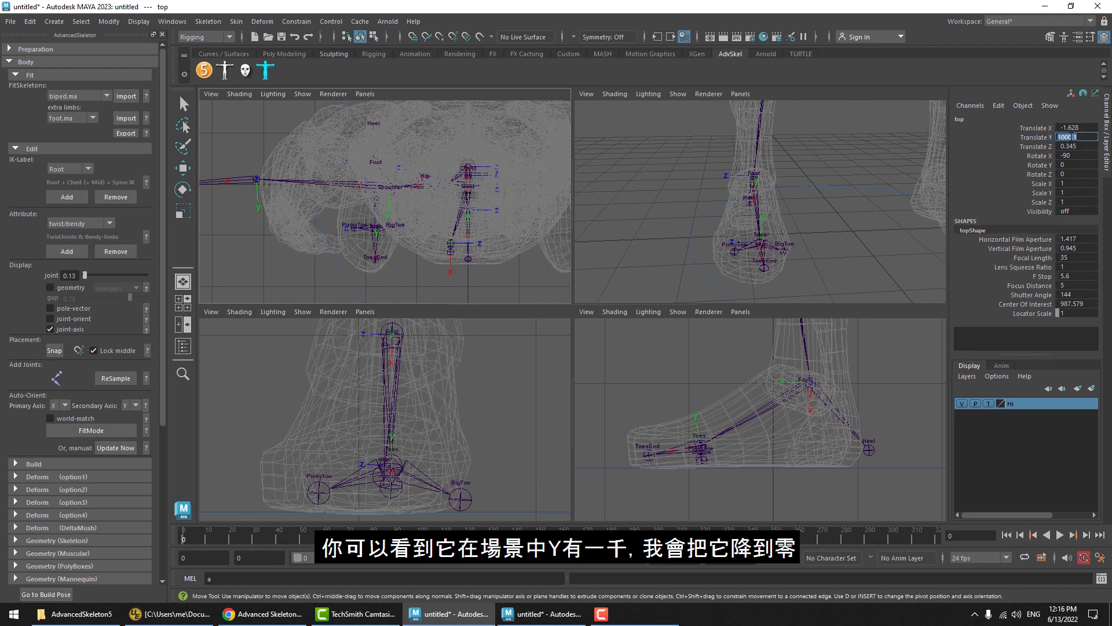
text(0)
key(Return)
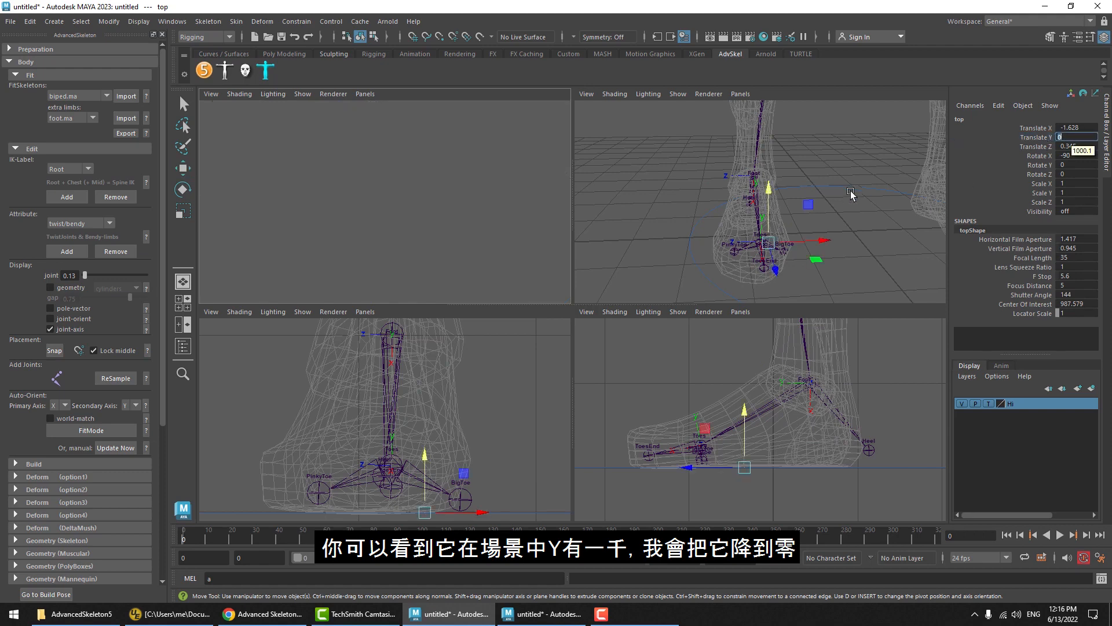
drag(773, 189, 794, 105)
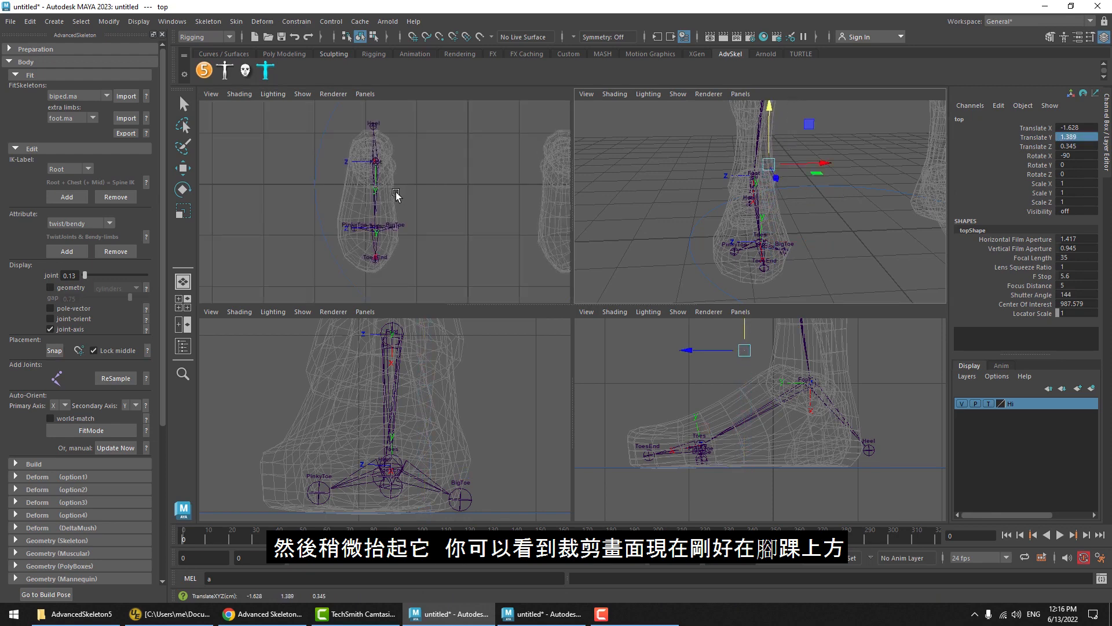
Select the Toes joint and move it slightly forward and down in the side view, to about Translate X 0.701, Y 1.344.
key(space)
alt+middle_drag(614, 290, 600, 269)
alt+right_drag(600, 269, 645, 267)
key(e)
drag(606, 253, 504, 232)
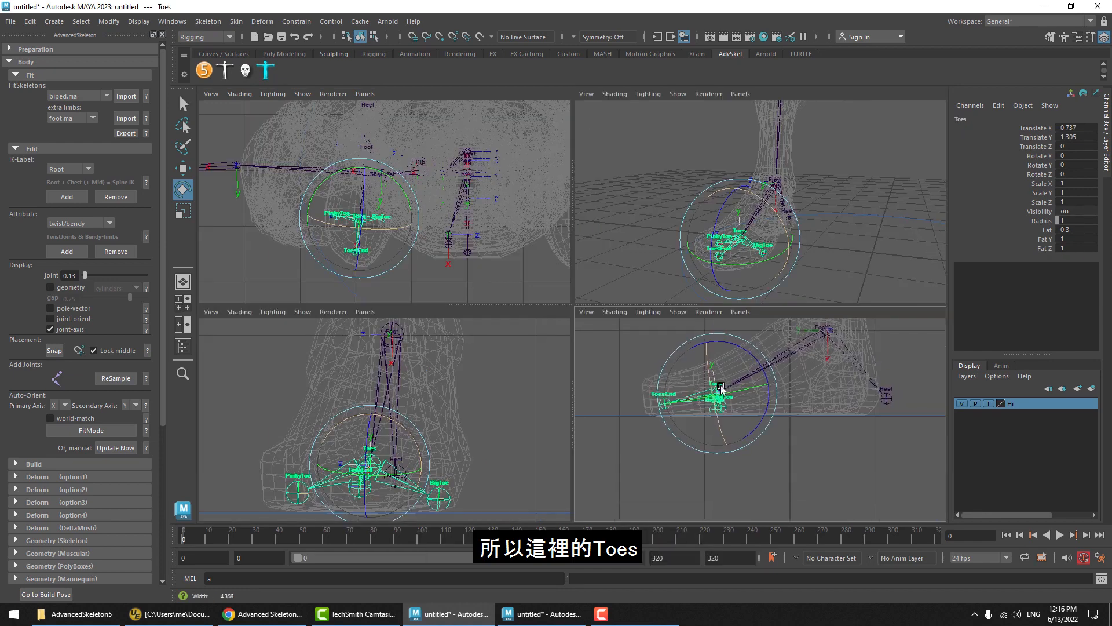
alt+right_drag(721, 391, 800, 400)
key(w)
click(966, 119)
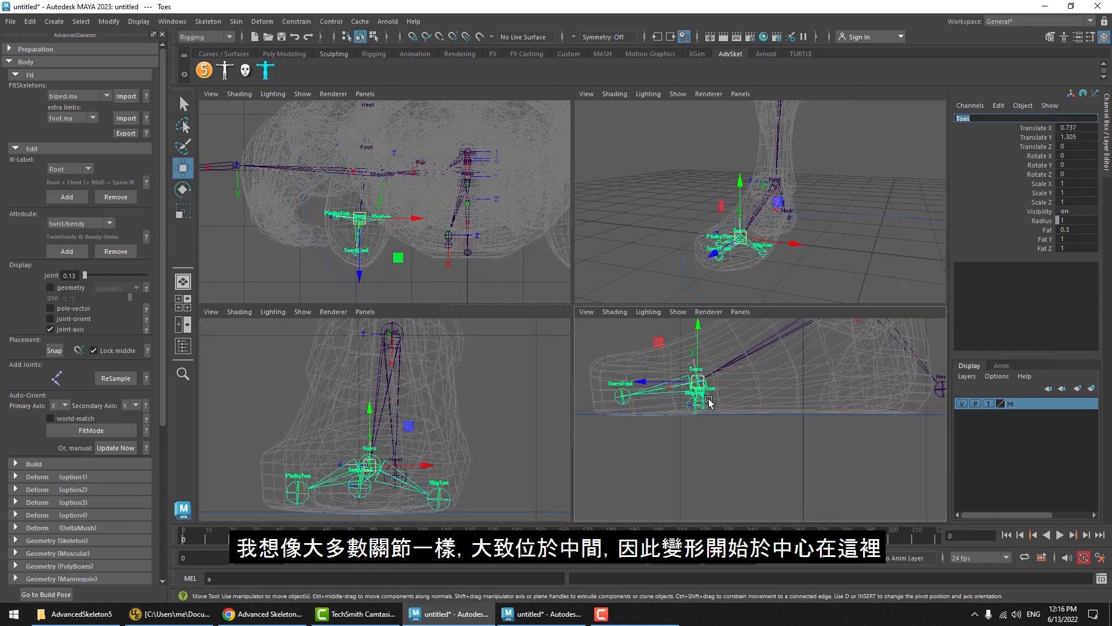
alt+middle_drag(708, 397, 714, 409)
alt+right_drag(714, 409, 722, 419)
alt+middle_drag(723, 403, 721, 421)
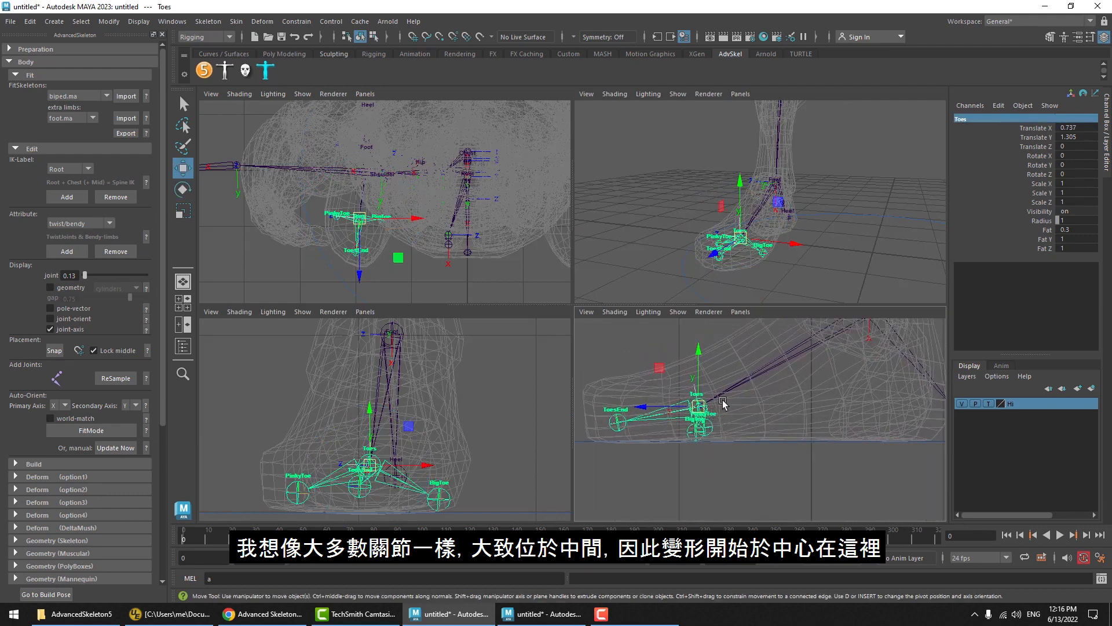
alt+middle_drag(796, 387, 787, 420)
drag(694, 438, 690, 435)
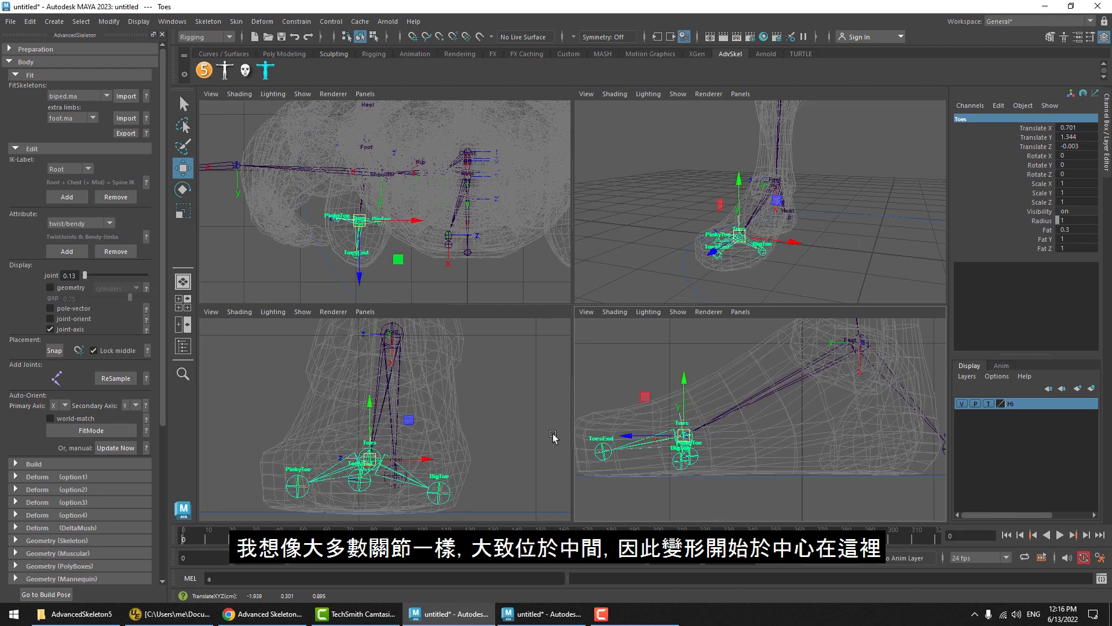
Select the ToesEnd joint at the front of the foot and examine its placement from the perspective and side views.
alt+middle_drag(686, 437, 740, 422)
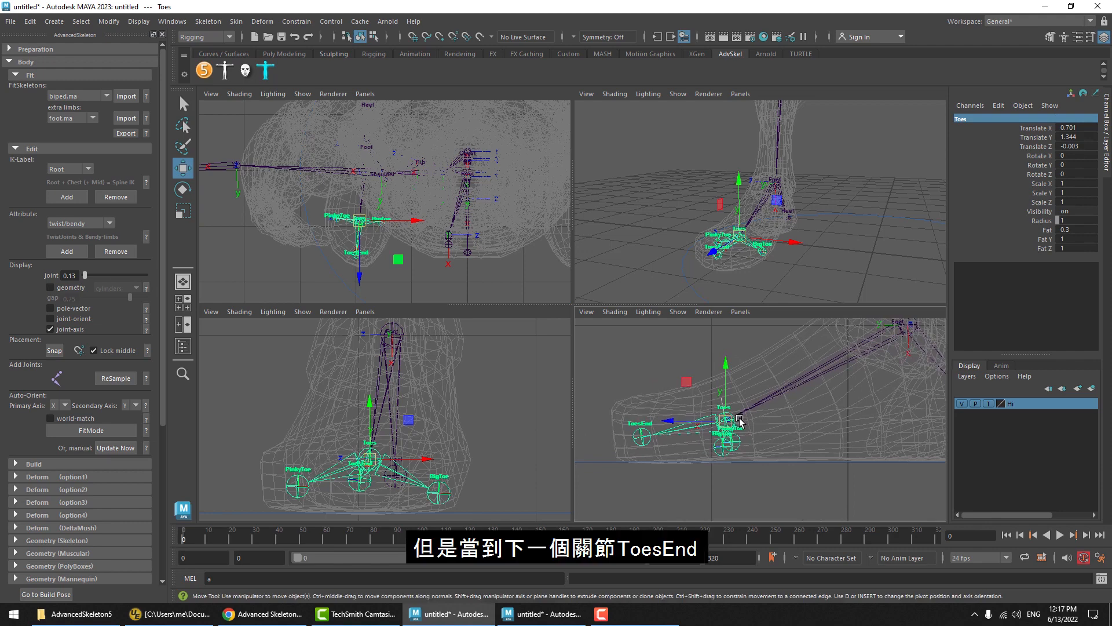
alt+right_drag(452, 203, 626, 203)
alt+right_drag(747, 199, 790, 236)
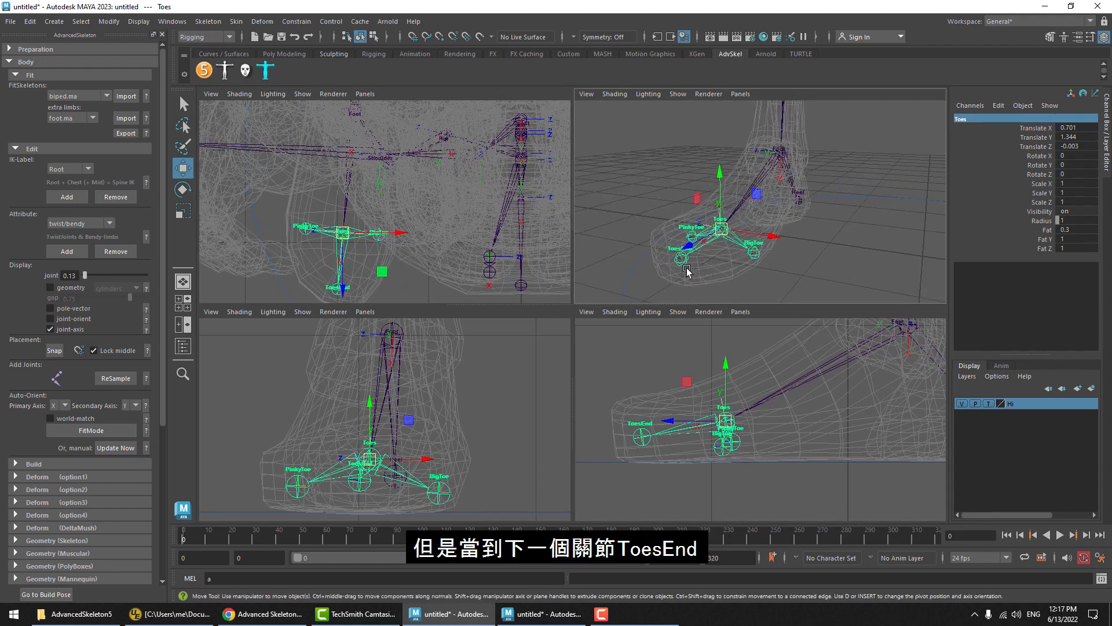
click(682, 259)
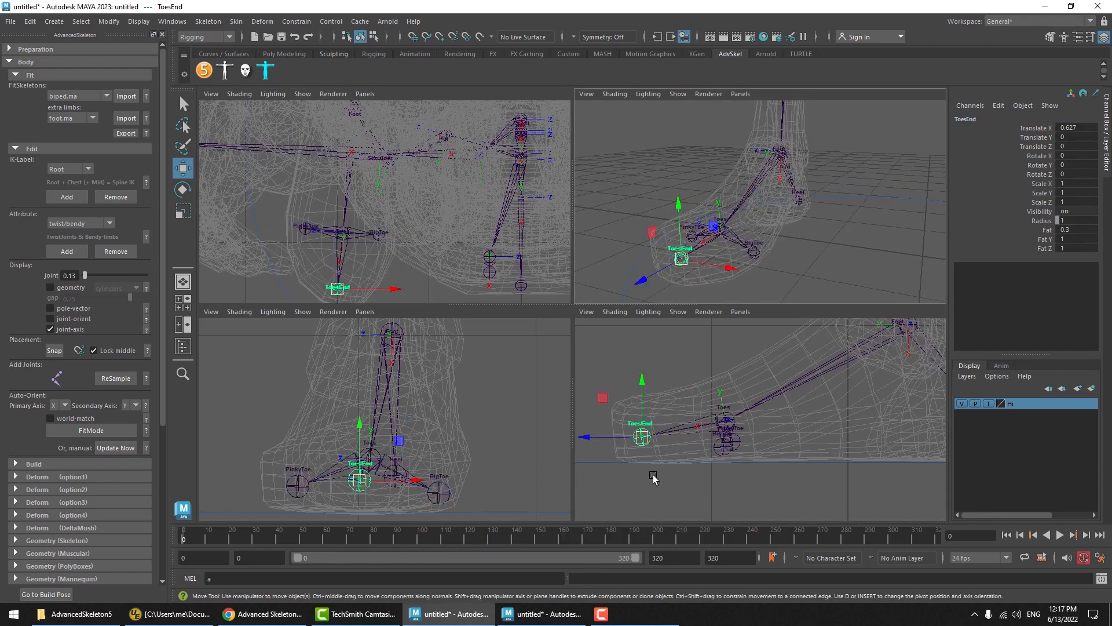
alt+middle_drag(650, 482, 657, 466)
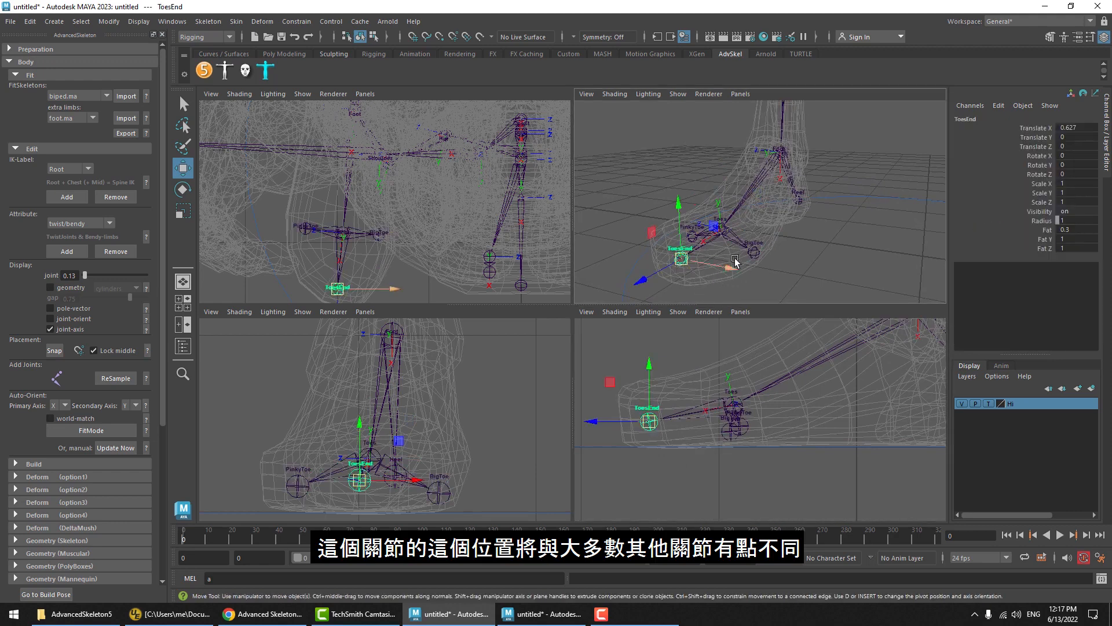
alt+drag(733, 251, 769, 234)
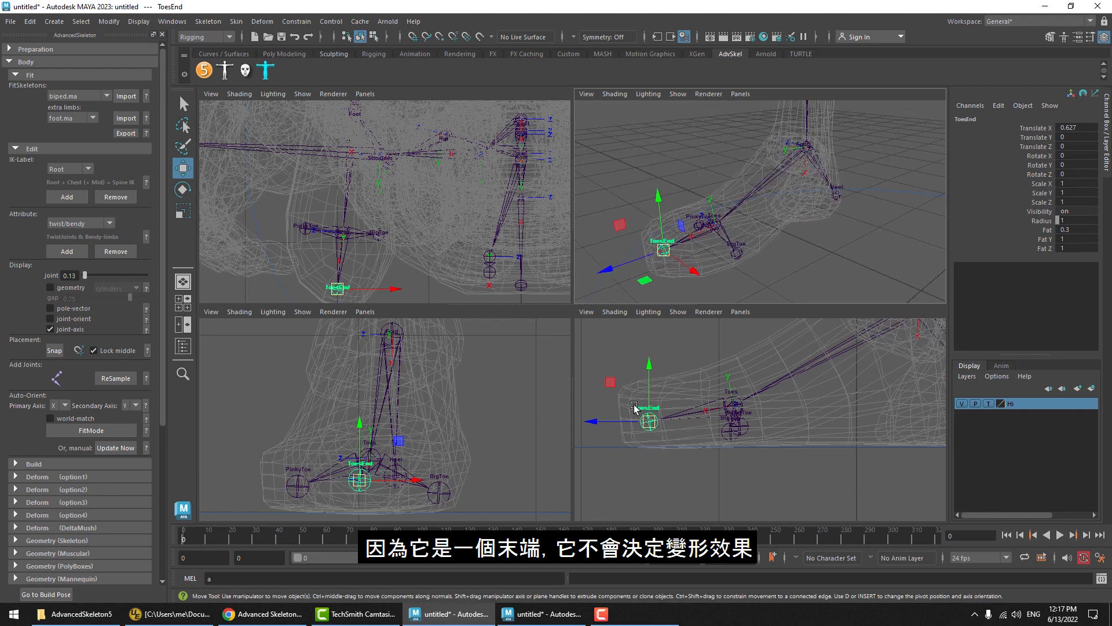
alt+drag(643, 400, 681, 408)
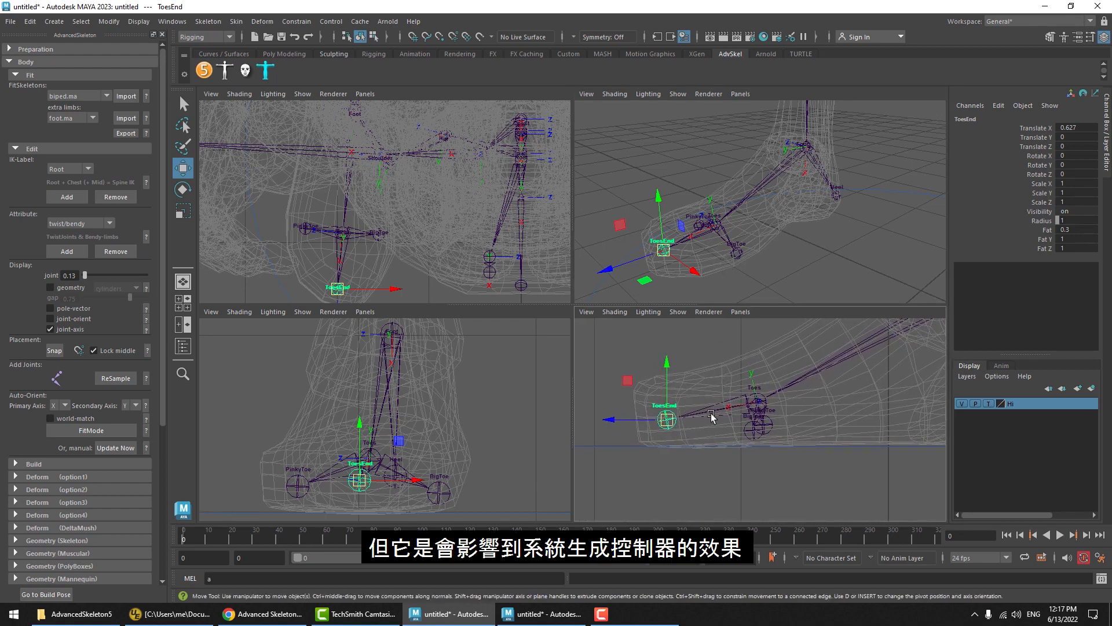
Move the ToesEnd joint forward and down onto the ground at the toe tip, to about Translate X 0.776, Y -0.159.
mouse_move(718, 425)
alt+middle_down()
mouse_move(739, 419)
mouse_move(718, 453)
mouse_move(697, 447)
mouse_move(702, 438)
alt+middle_up()
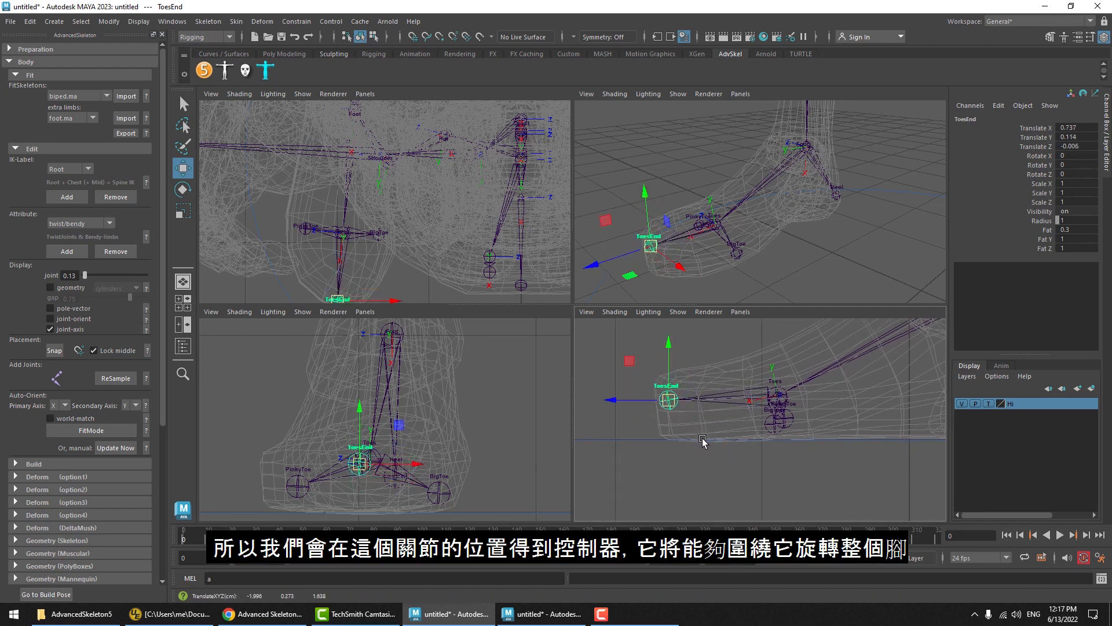
key(ctrl+z)
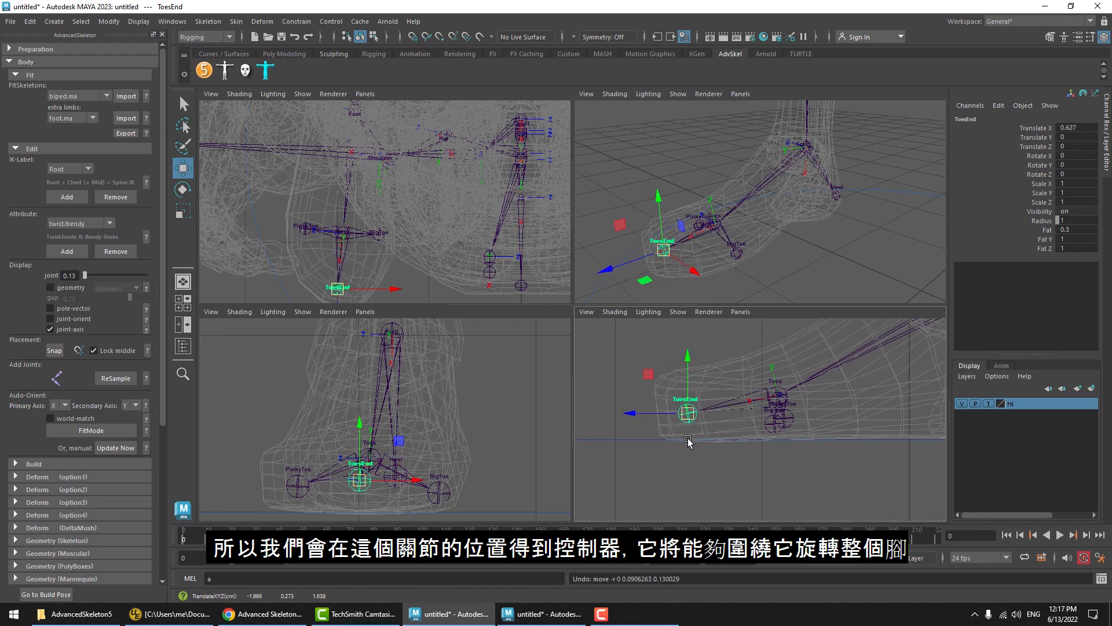
middle_drag(688, 452, 651, 451)
key(space)
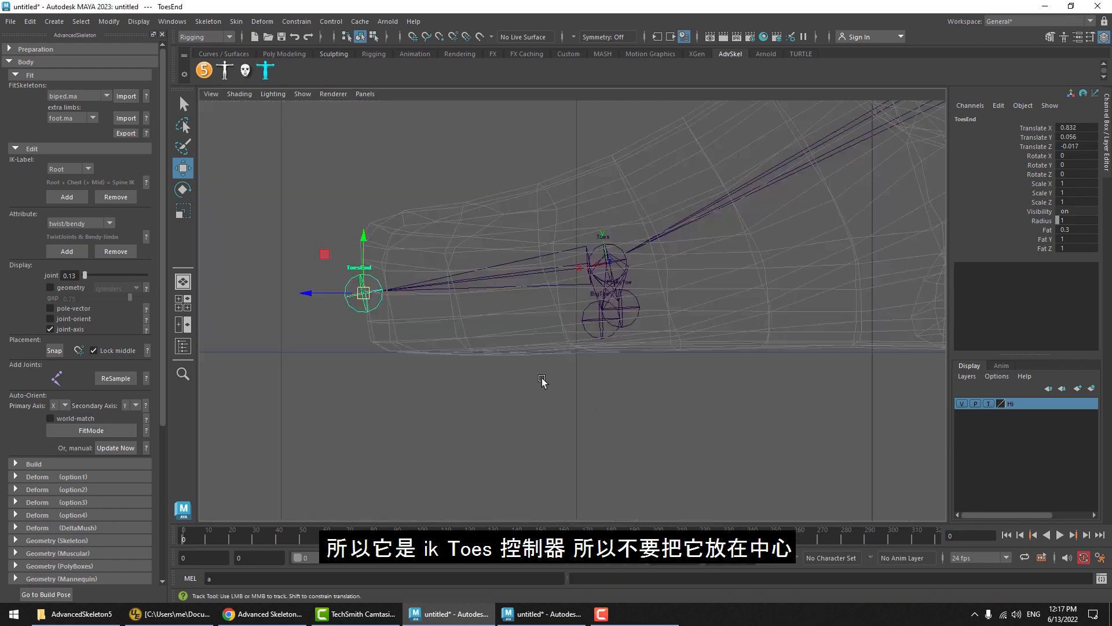
scroll(549, 389, up, 1)
mouse_move(346, 310)
middle_down()
mouse_move(366, 308)
mouse_move(347, 305)
middle_up()
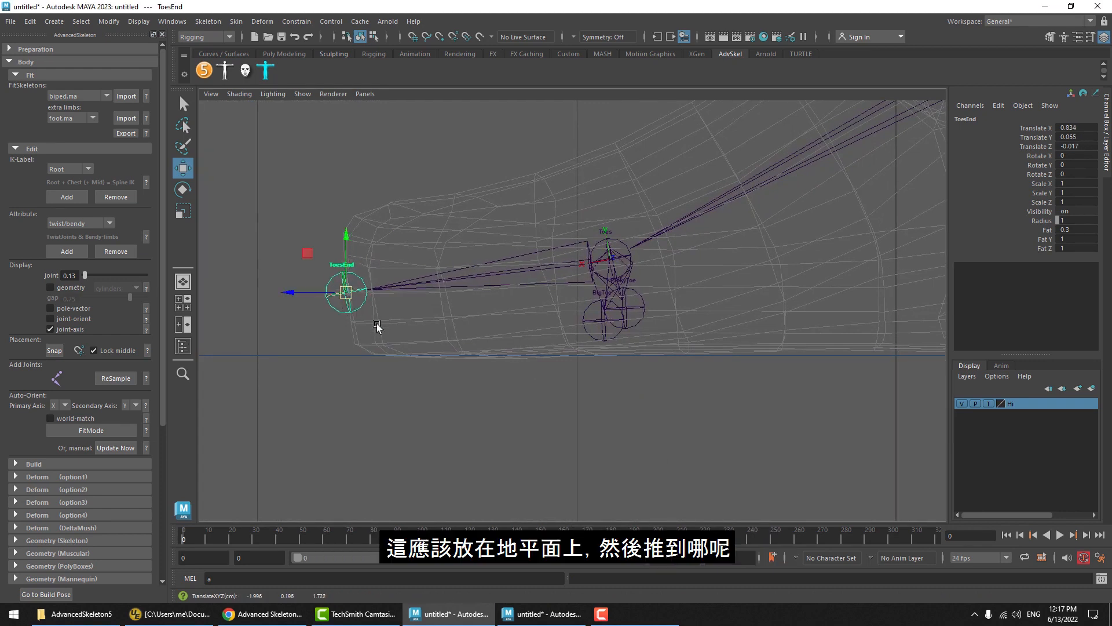
middle_drag(433, 413, 438, 471)
middle_drag(430, 471, 462, 479)
middle_drag(376, 377, 379, 381)
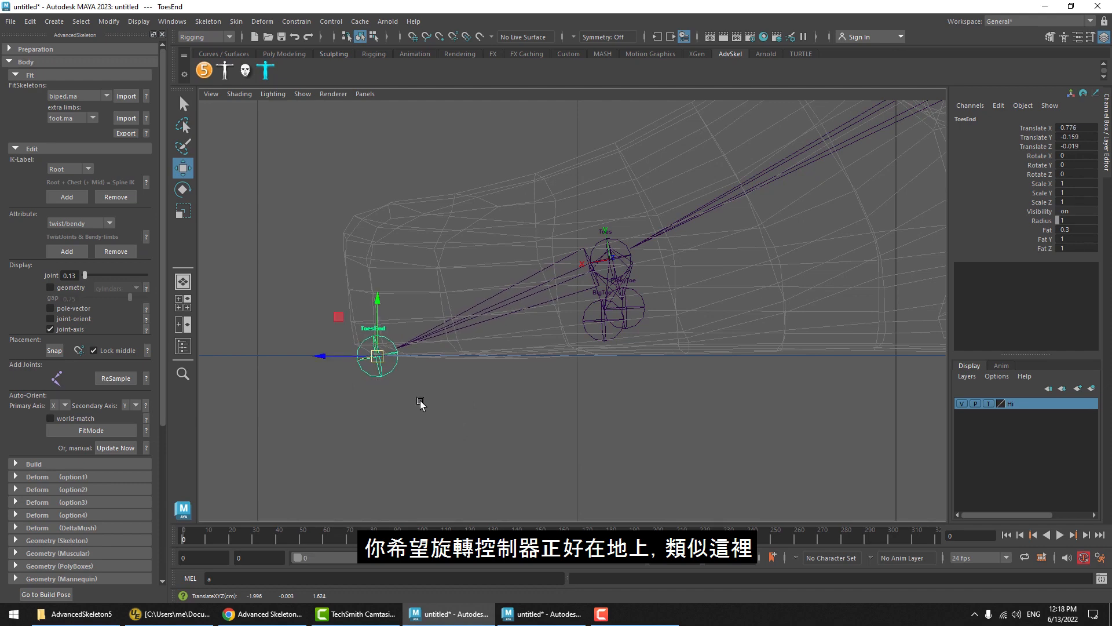
Move the BigToe joint down to the ground at the foot's inner edge, to about Translate X 0.059, Y -0.261, Z -0.584.
key(e)
key(space)
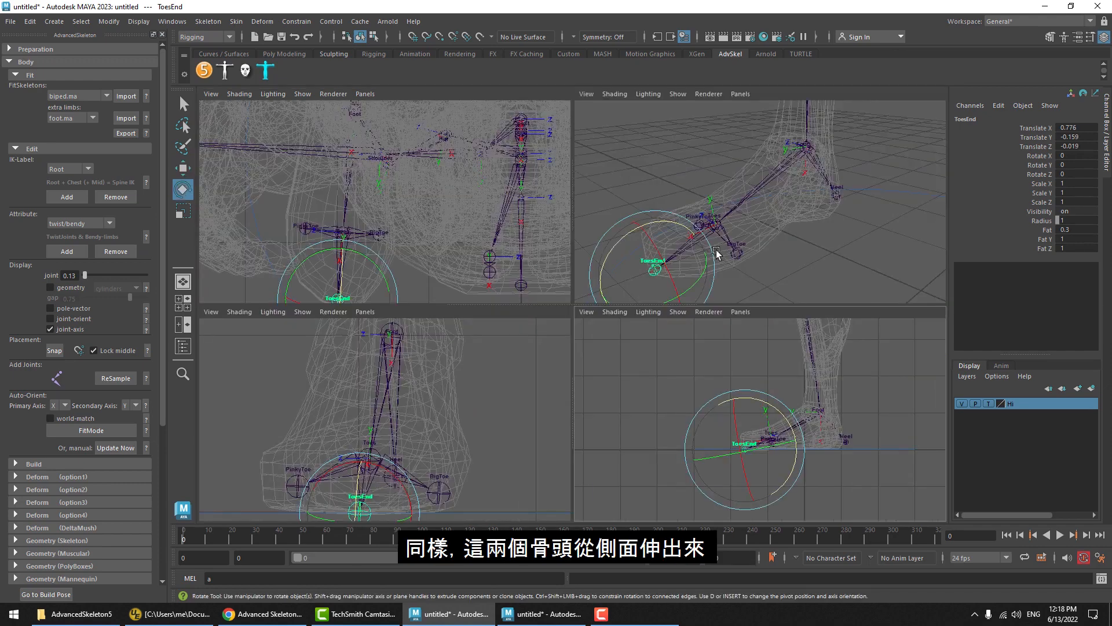
alt+right_drag(707, 230, 833, 212)
alt+drag(833, 212, 809, 228)
click(804, 234)
key(w)
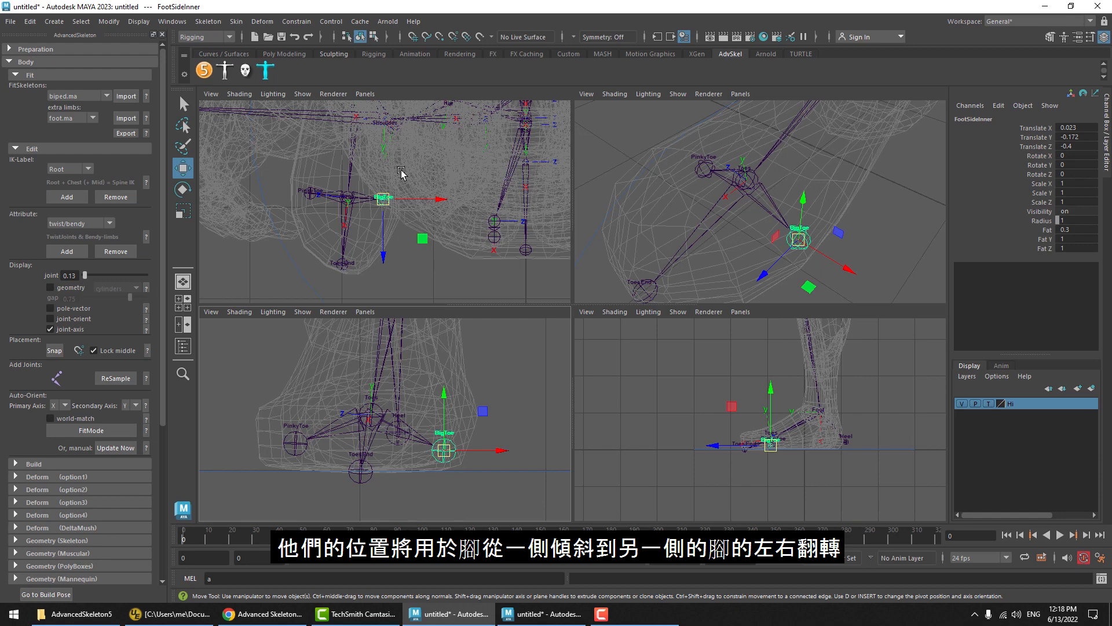
middle_drag(409, 480, 414, 500)
alt+right_drag(384, 186, 602, 232)
middle_drag(488, 226, 547, 239)
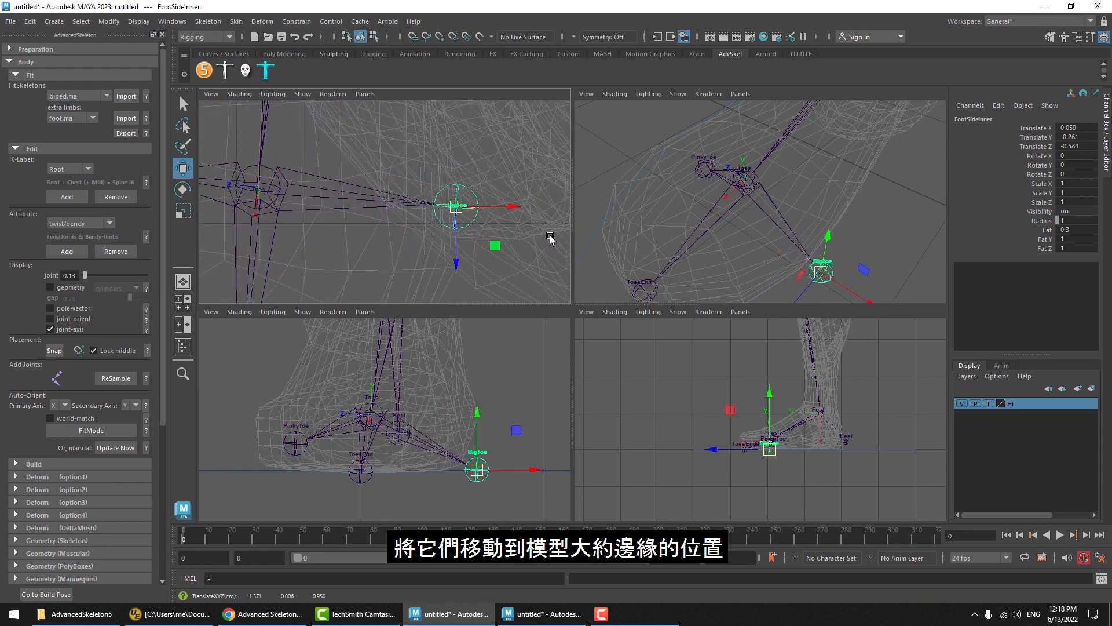
Move the PinkyToe joint out to the foot's outer edge at ground level, to about Translate X 0.031, Y -0.325, Z 0.574.
alt+middle_drag(321, 211, 455, 212)
alt+right_drag(458, 213, 423, 211)
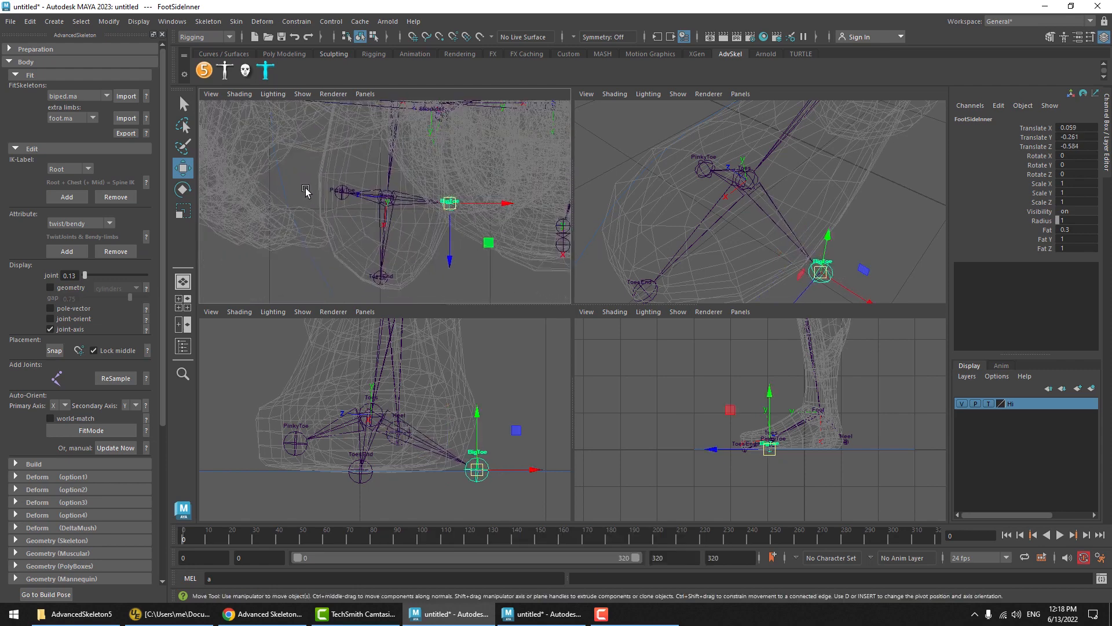
click(341, 194)
middle_drag(366, 207, 346, 203)
middle_drag(332, 417, 334, 447)
Move the Heel joint to the ground at the back of the foot, to about Translate X 1.003, Y -0.505, Z 0.008.
scroll(892, 200, down, 5)
key(space)
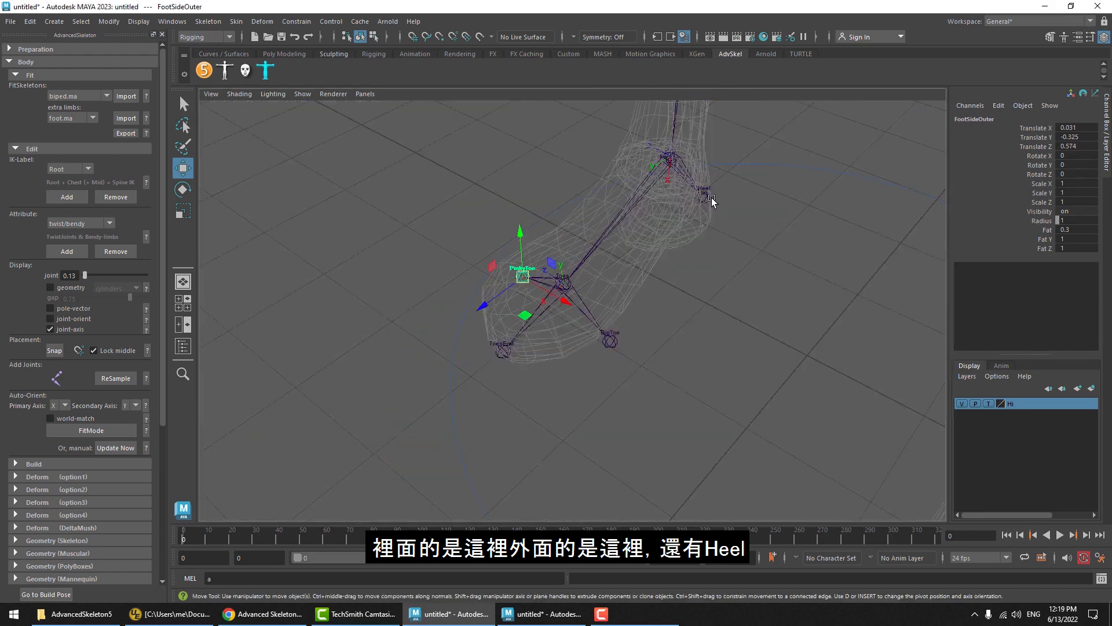
click(709, 198)
alt+drag(753, 241, 683, 246)
key(space)
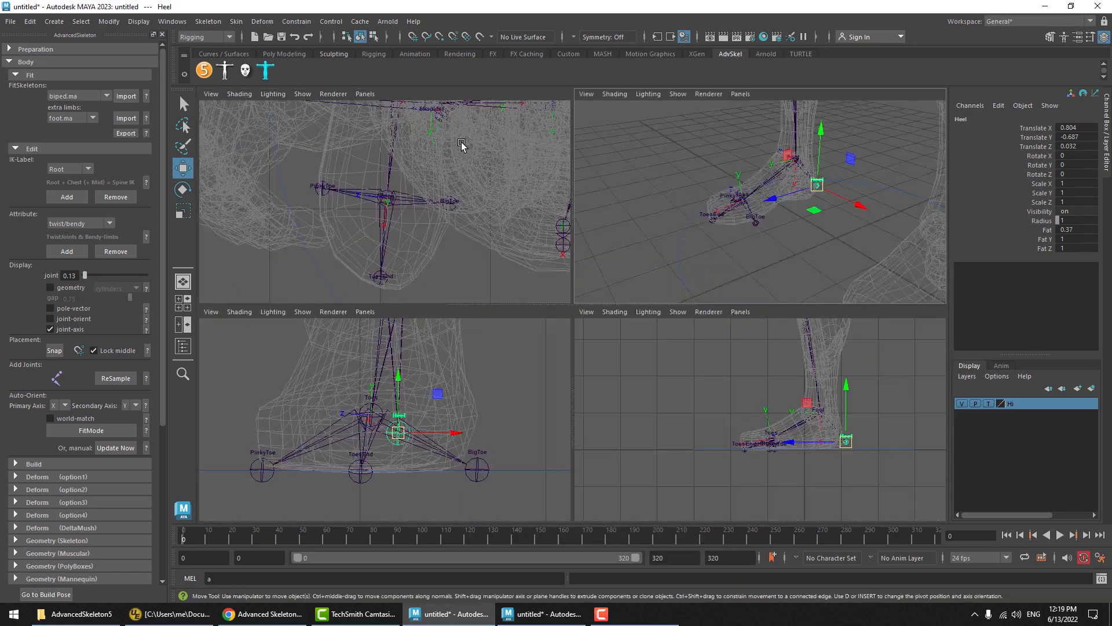
alt+middle_drag(692, 360, 663, 357)
ctrl+alt+drag(695, 374, 834, 476)
alt+middle_drag(846, 457, 875, 428)
scroll(752, 411, up, 5)
middle_drag(868, 408, 824, 448)
alt+middle_drag(385, 218, 379, 414)
middle_drag(443, 228, 442, 224)
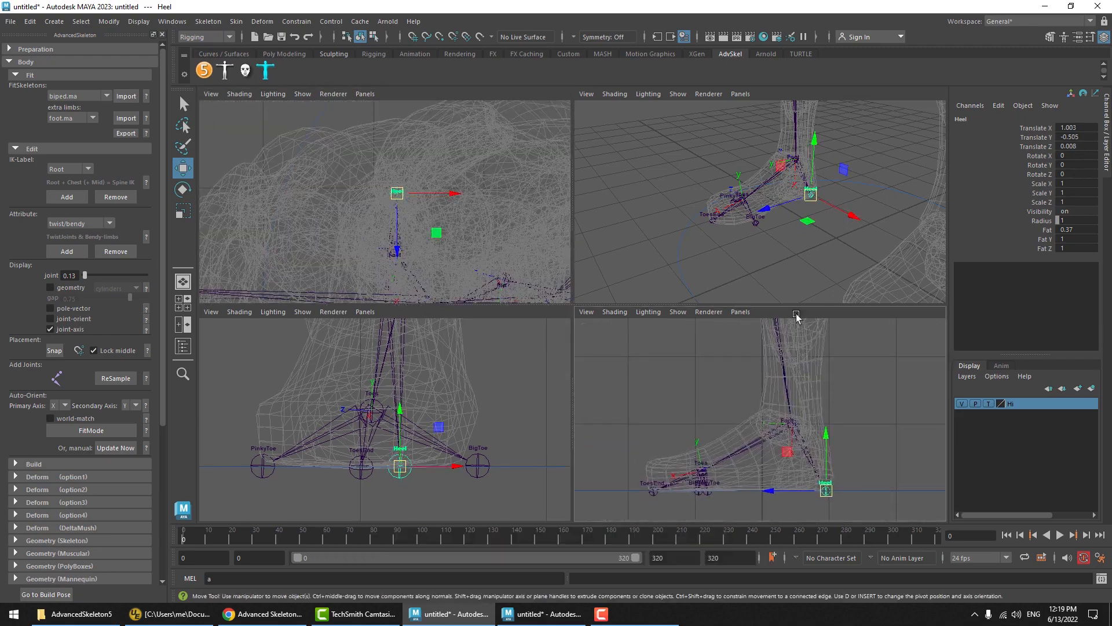
Select the Root joint at the pelvis in the enlarged perspective view.
key(space)
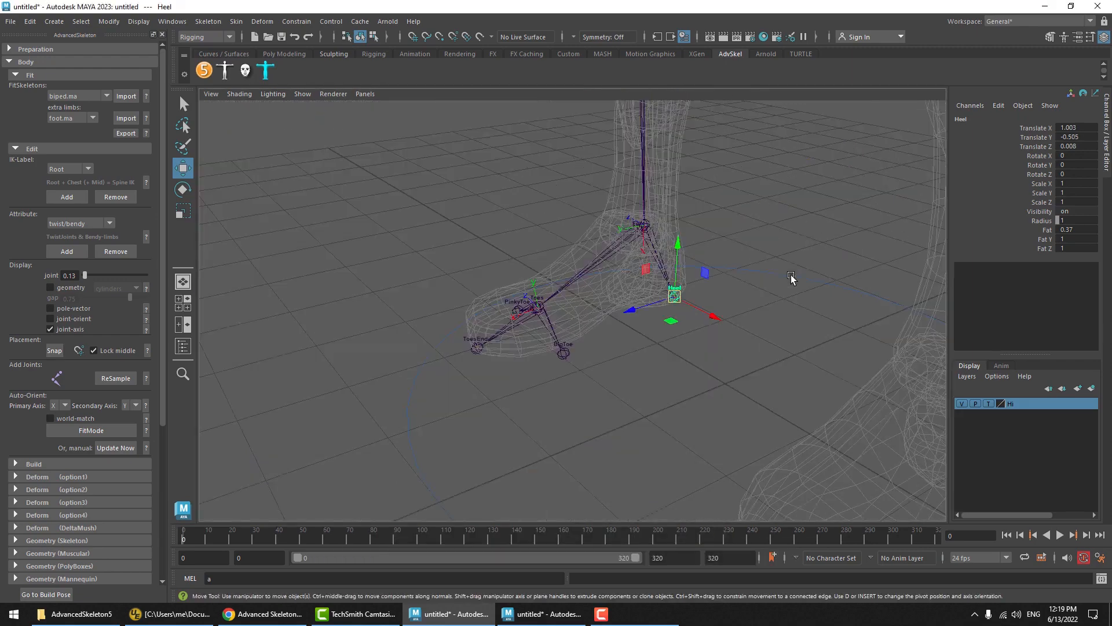
scroll(777, 267, down, 8)
alt+drag(762, 256, 782, 291)
alt+middle_drag(722, 220, 715, 273)
scroll(724, 240, up, 3)
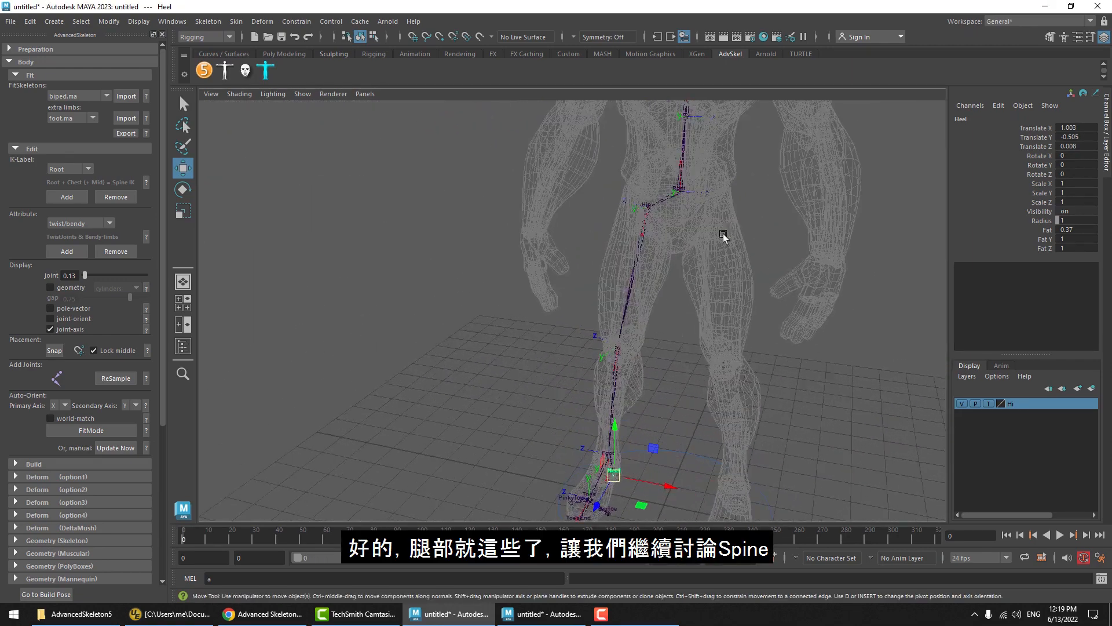
alt+middle_drag(723, 234, 635, 373)
alt+right_drag(635, 373, 865, 409)
drag(595, 252, 652, 221)
Select the spine joints in turn, from Spine1 up to Chest, to examine how the spine chain is built.
alt+middle_drag(660, 147, 662, 311)
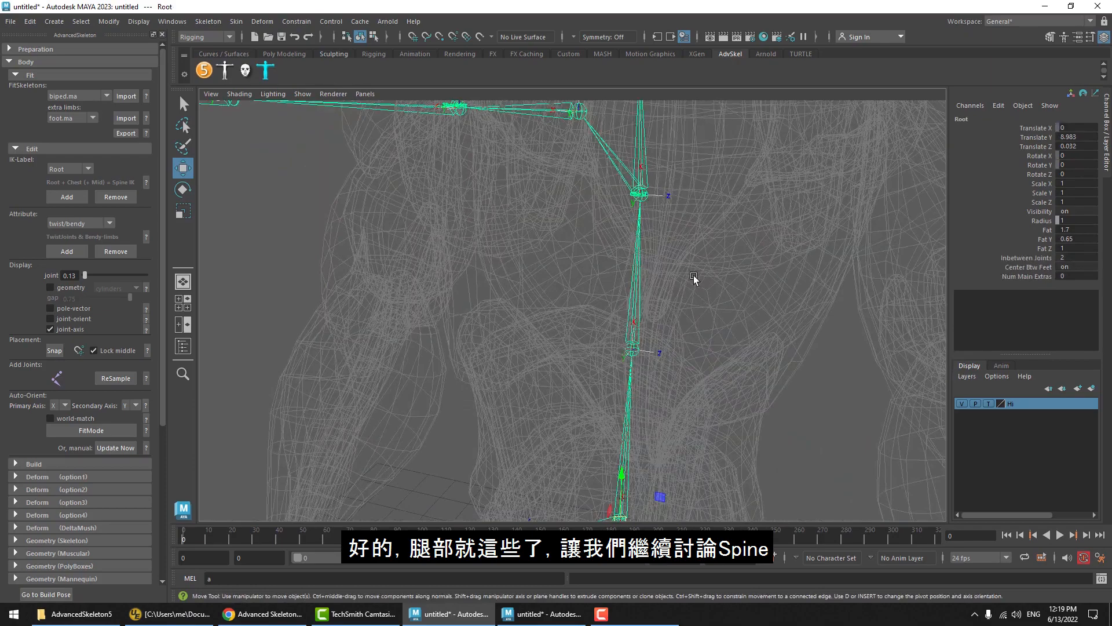
alt+right_drag(694, 275, 668, 273)
scroll(648, 275, up, 2)
drag(603, 285, 638, 262)
alt+right_drag(638, 261, 593, 209)
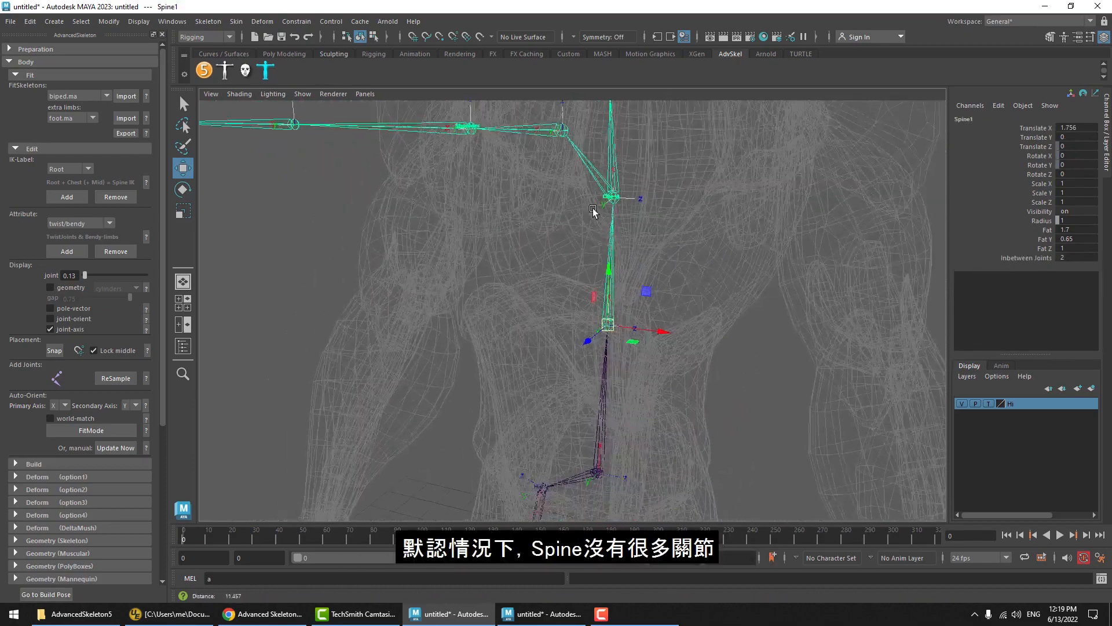
click(618, 185)
alt+right_drag(668, 302, 643, 291)
click(604, 293)
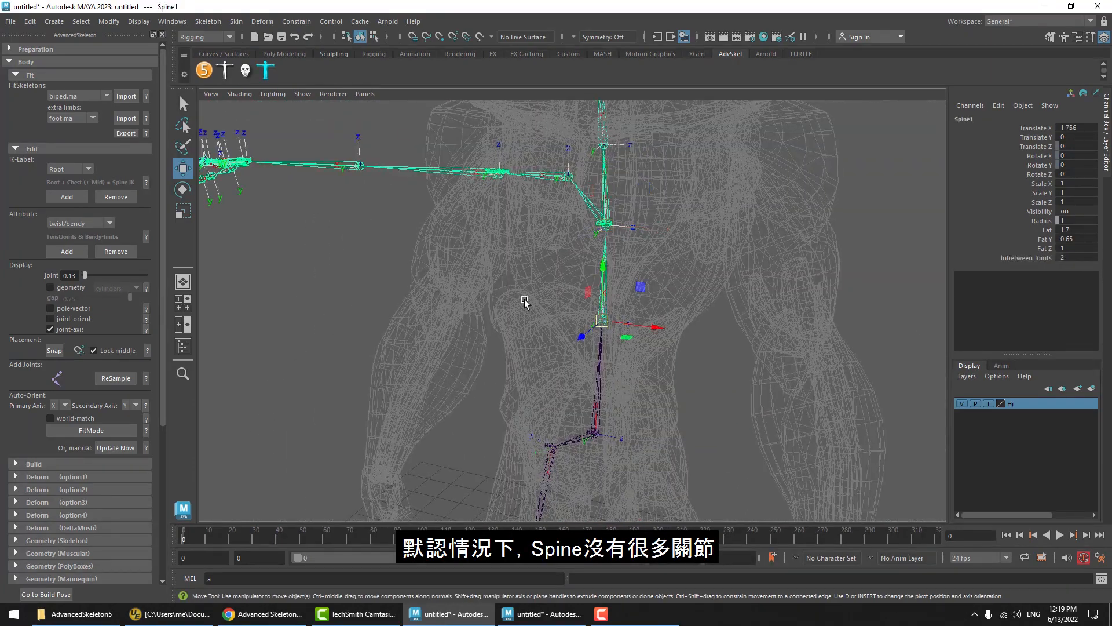
alt+right_drag(571, 297, 592, 316)
alt+middle_drag(592, 316, 568, 300)
alt+right_drag(569, 300, 568, 280)
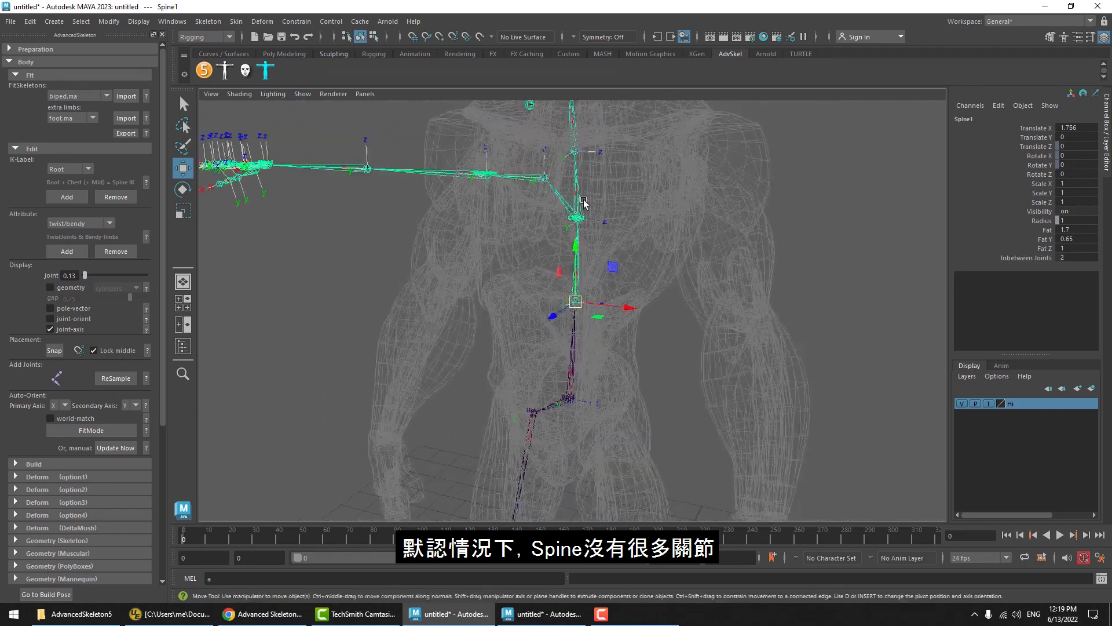
click(589, 204)
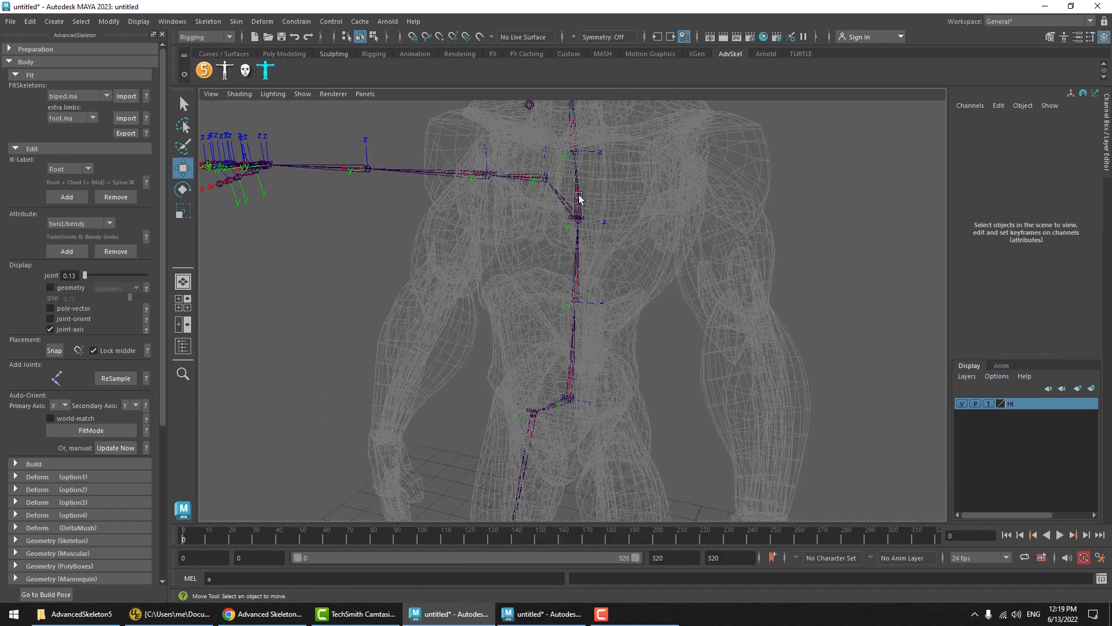
click(577, 233)
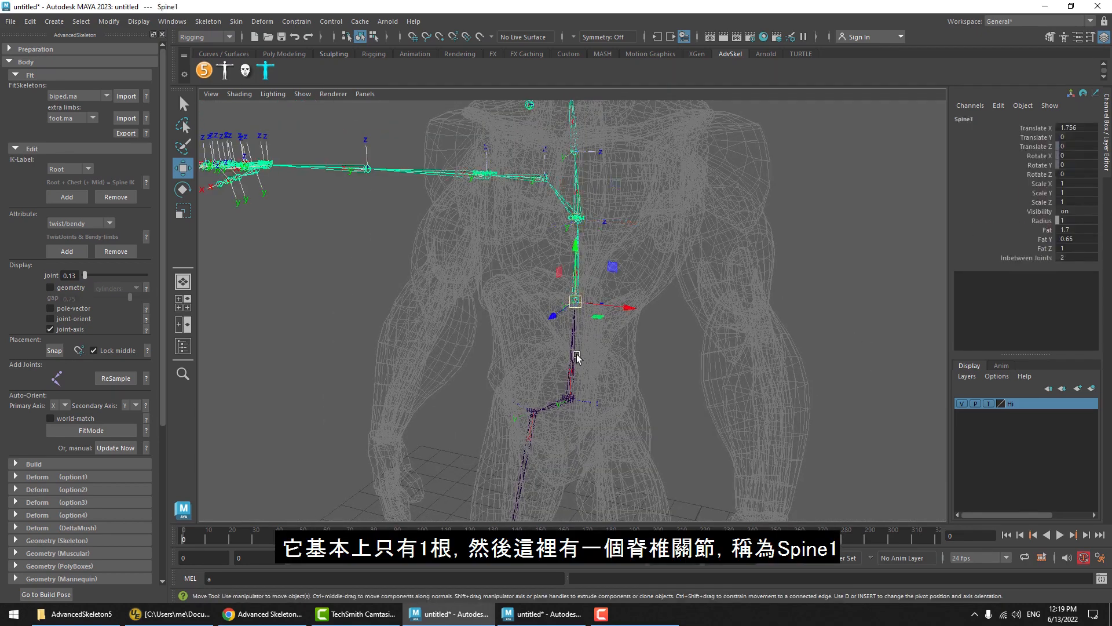
click(573, 370)
click(598, 303)
click(582, 201)
scroll(626, 240, up, 4)
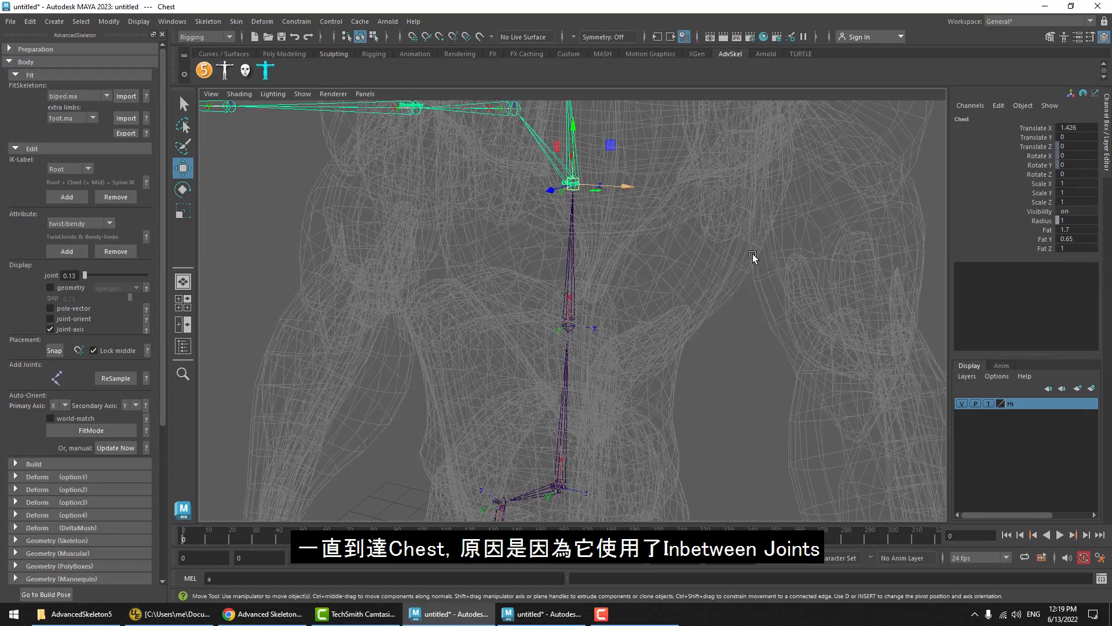
Select the Spine1 joint, highlight its Inbetween Joints channel and choose inbetween as the fit attribute type.
click(569, 324)
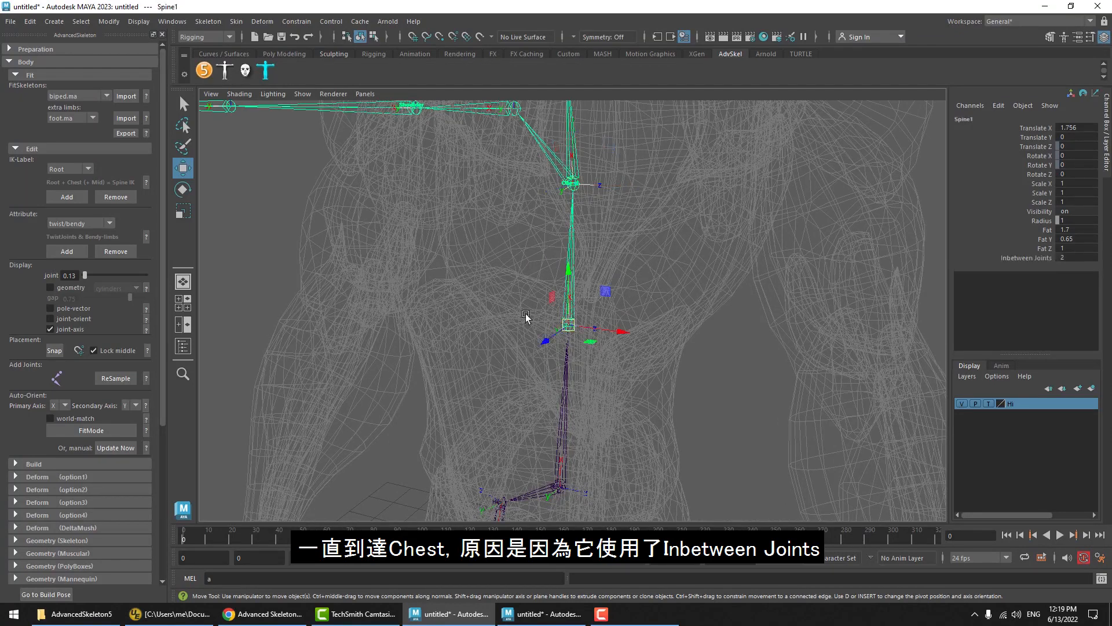
click(1027, 259)
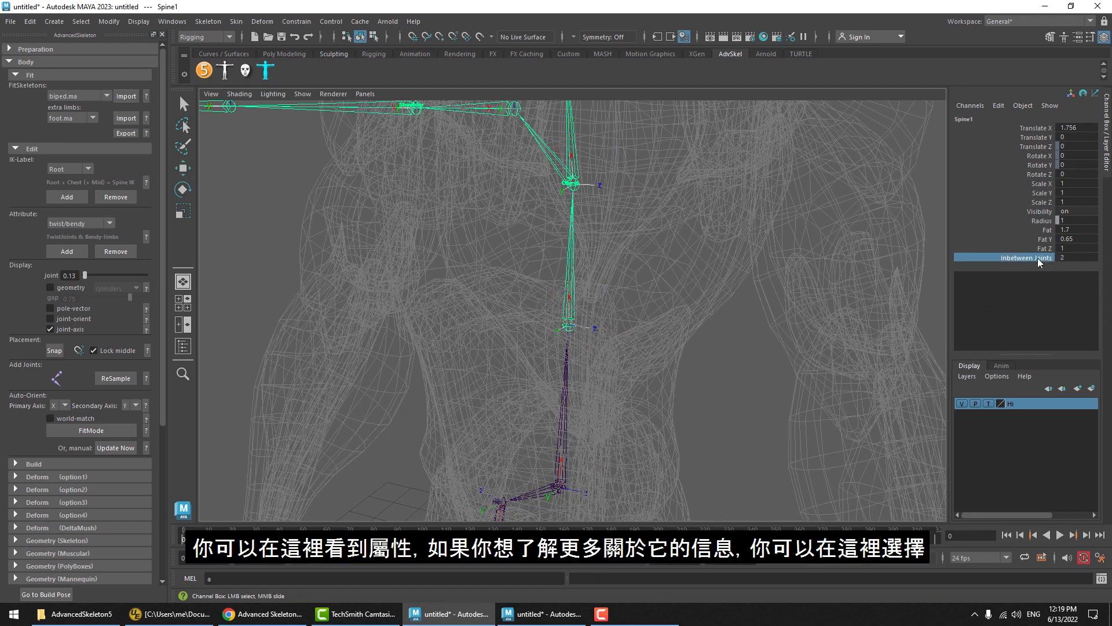
click(81, 223)
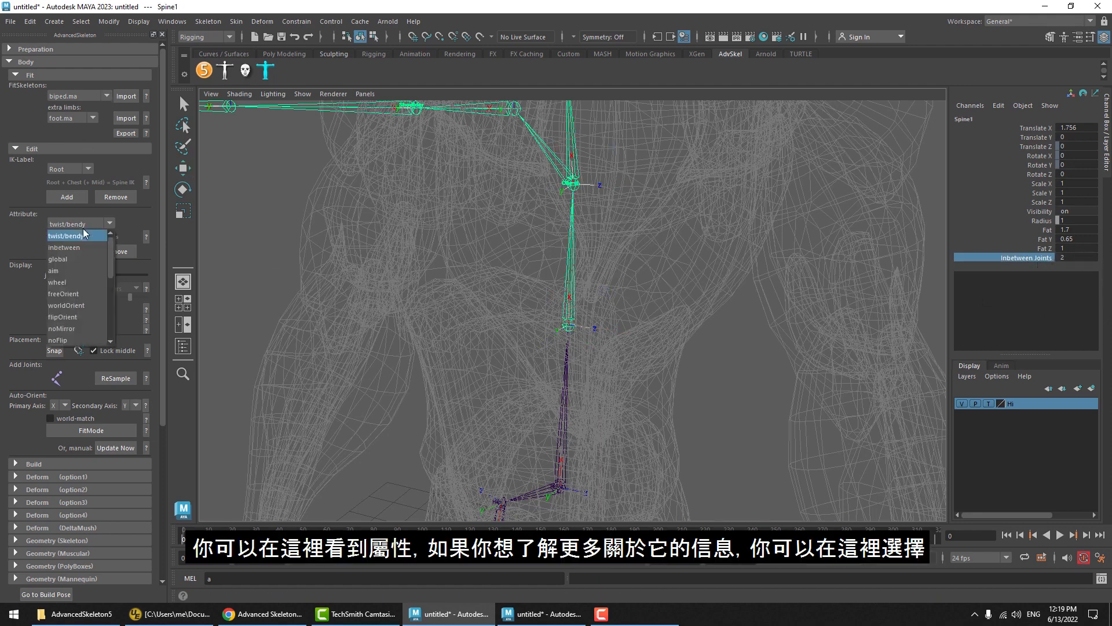
click(63, 244)
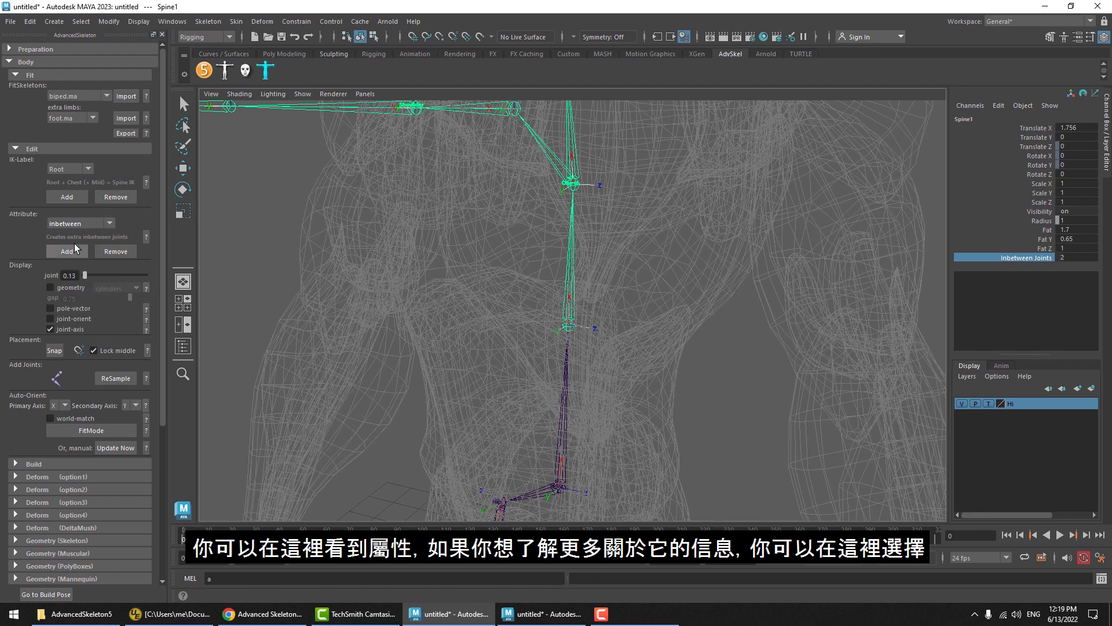
Read the AdvancedSkeleton help page on attributes, down to its Inbetween section, and close it.
click(146, 236)
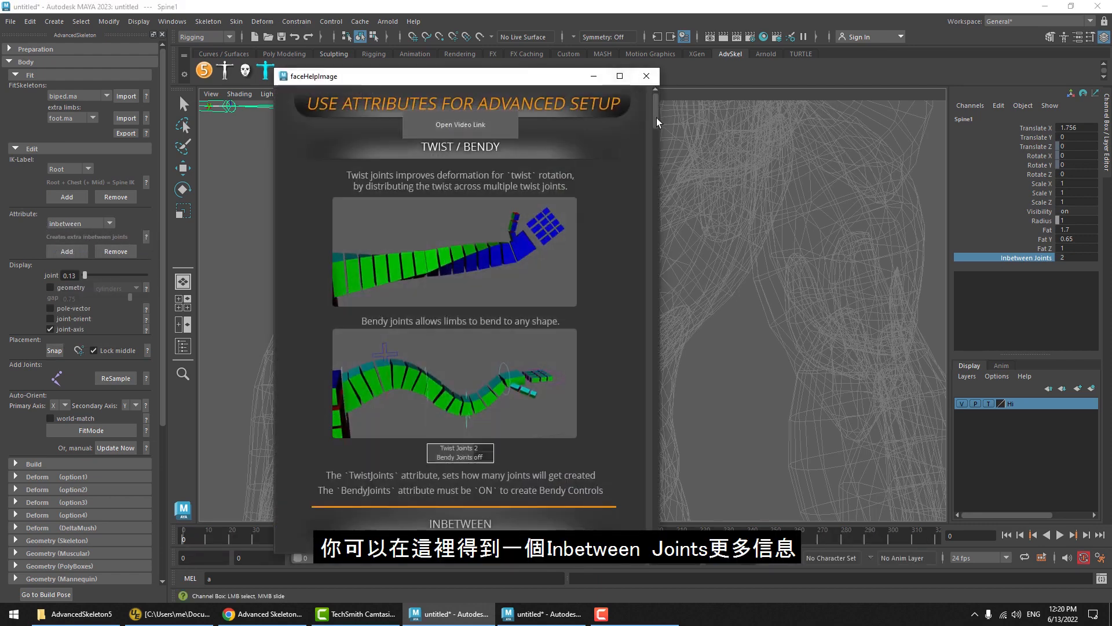
scroll(656, 120, down, 5)
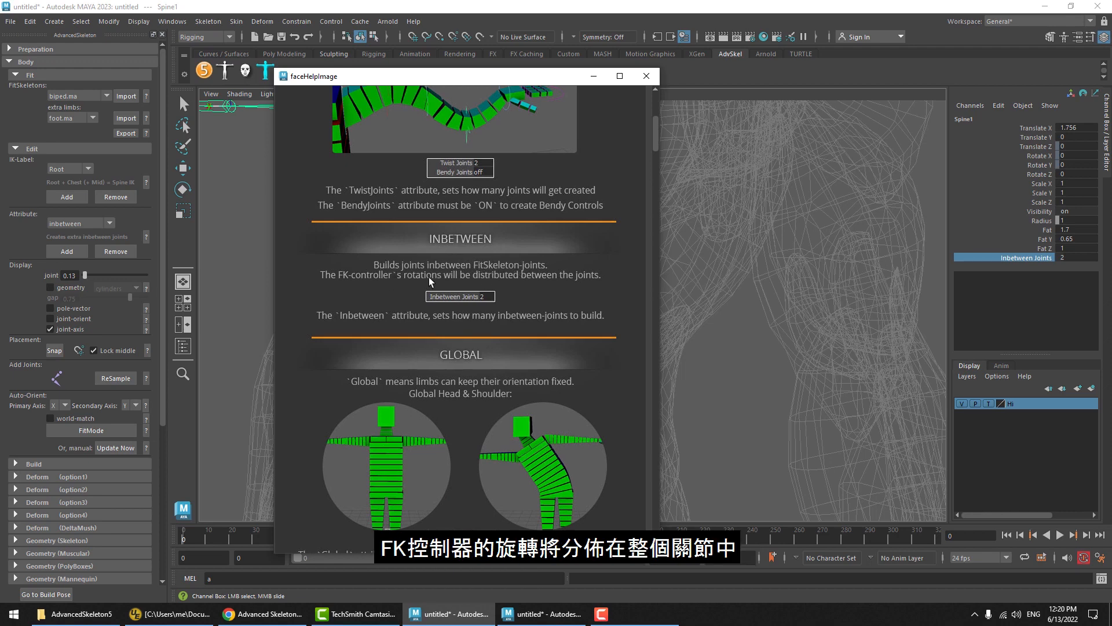
click(646, 76)
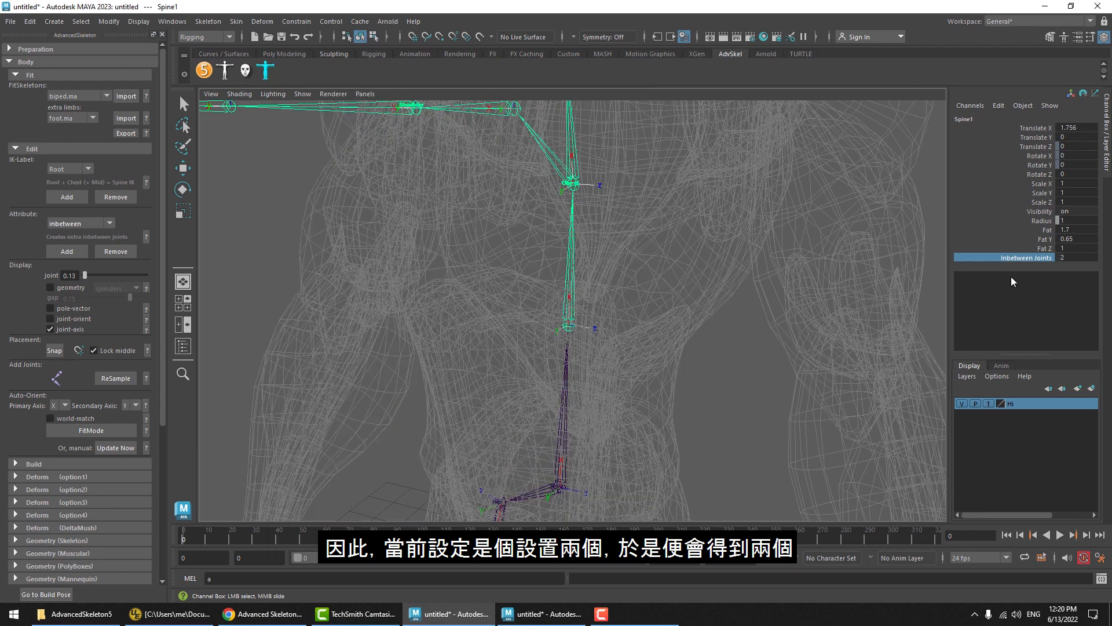
Select the Root and Spine1 joints in turn to examine where their inbetween joints will be built.
drag(647, 243, 512, 246)
drag(630, 405, 517, 408)
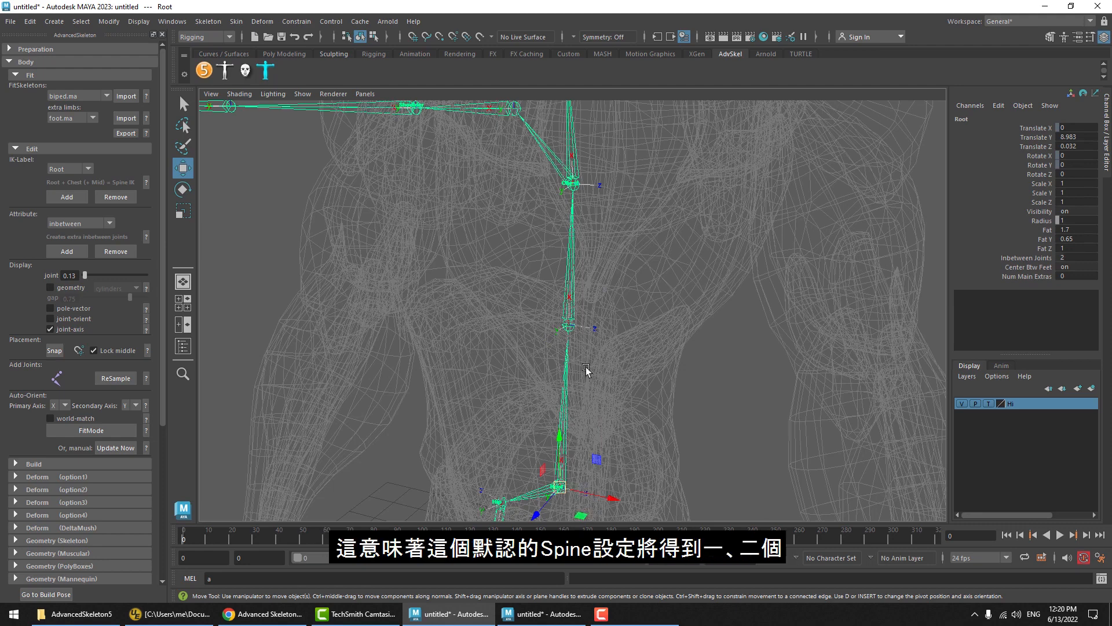
key(Down)
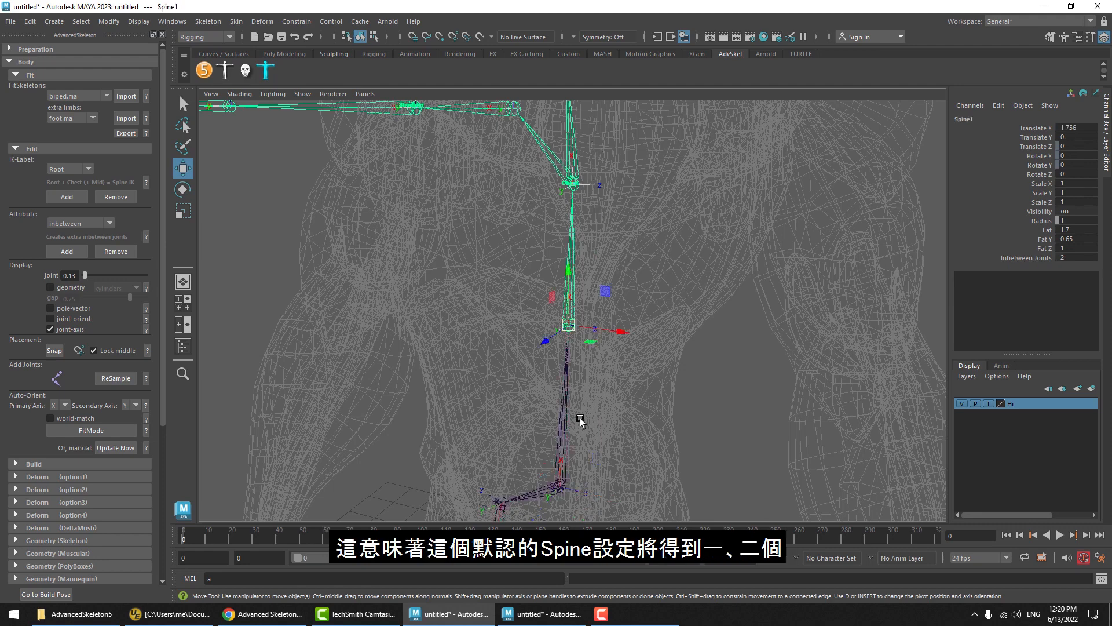
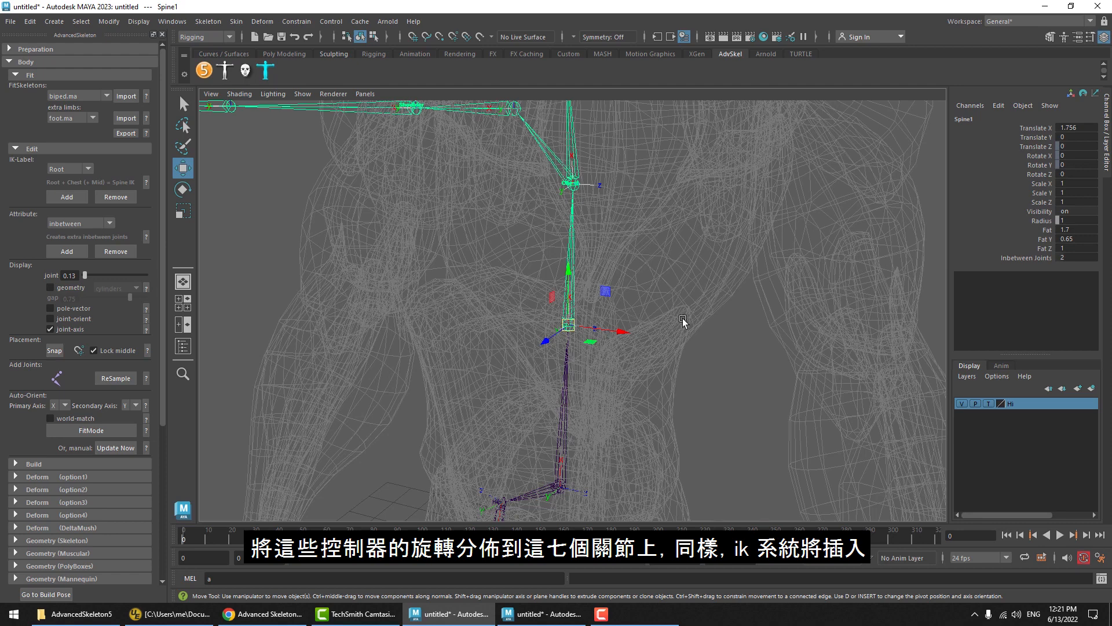
Move the Chest joint in the enlarged side view to about Translate X 1.31, Y -0.203.
click(547, 165)
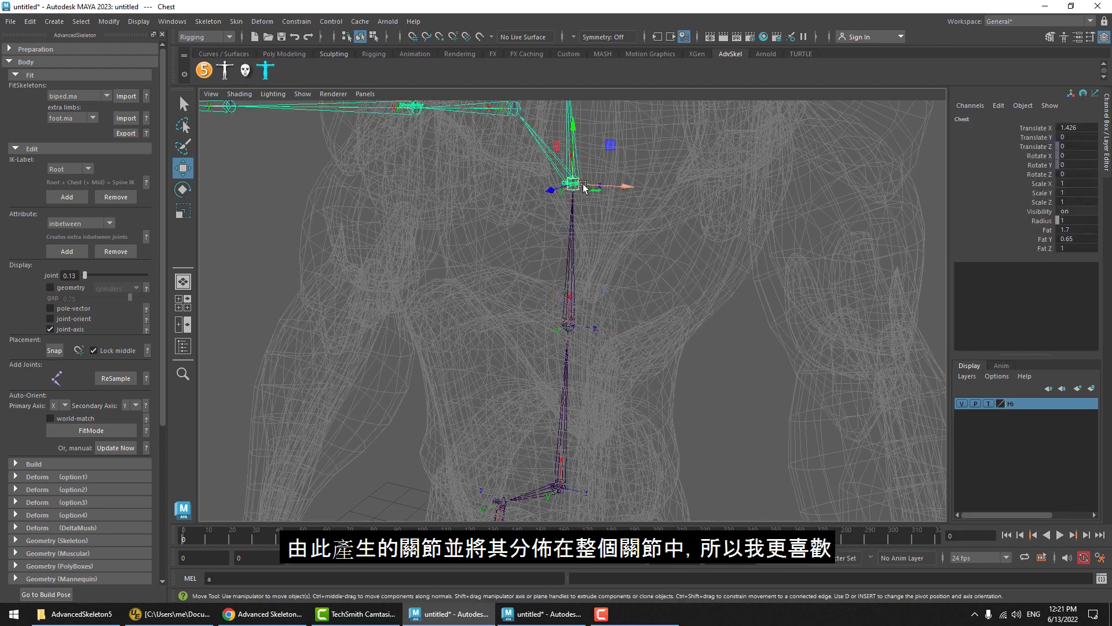
key(space)
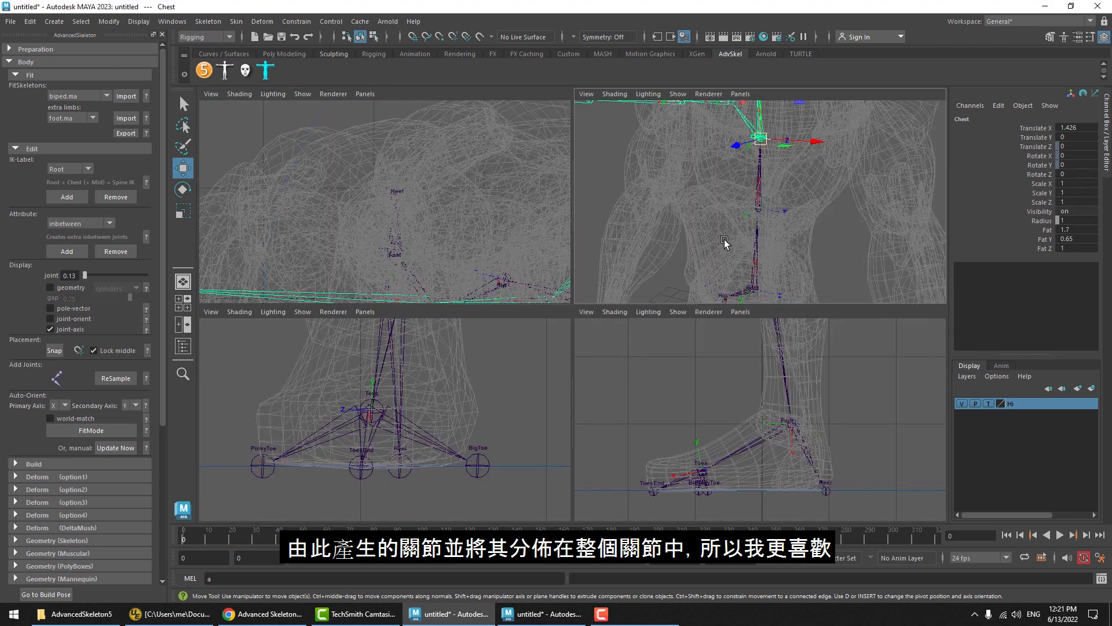
key(space)
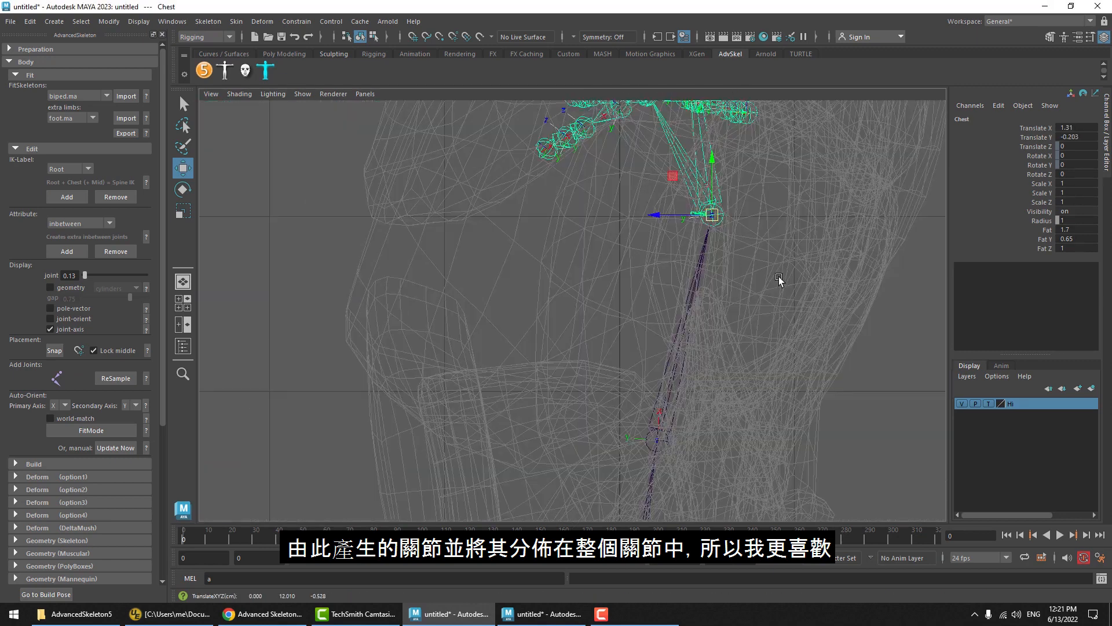
With the Hi layer hidden during the move, place only the Spine1 joint roughly midway between Root and Chest, at about Translate X 1.527, Y 0.087.
middle_drag(779, 277, 703, 271)
scroll(740, 324, down, 5)
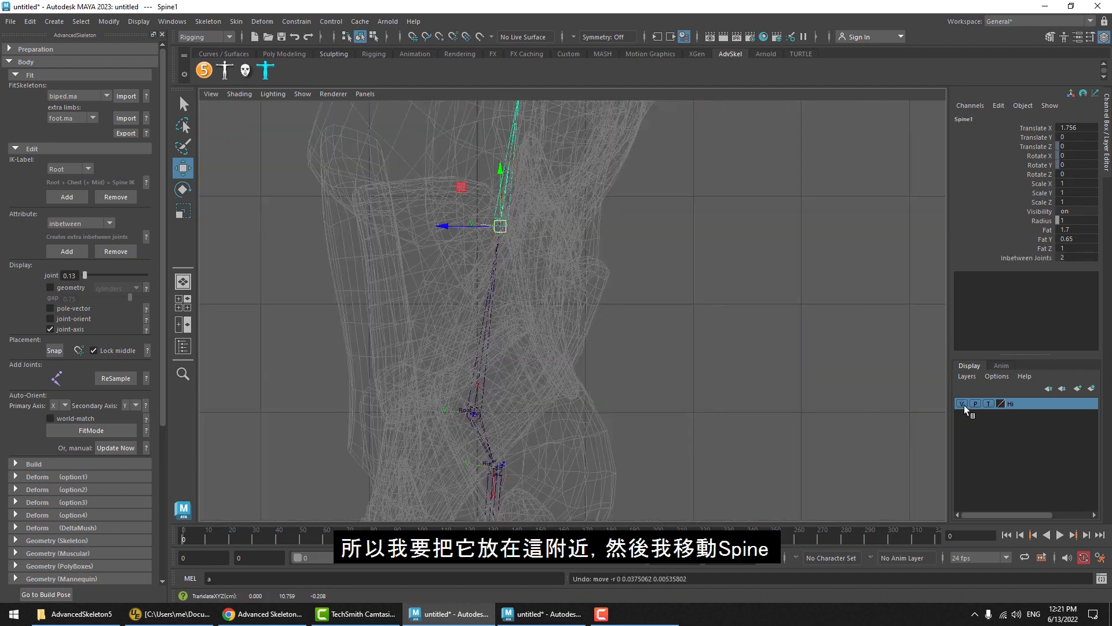
click(963, 404)
alt+middle_drag(587, 259, 602, 362)
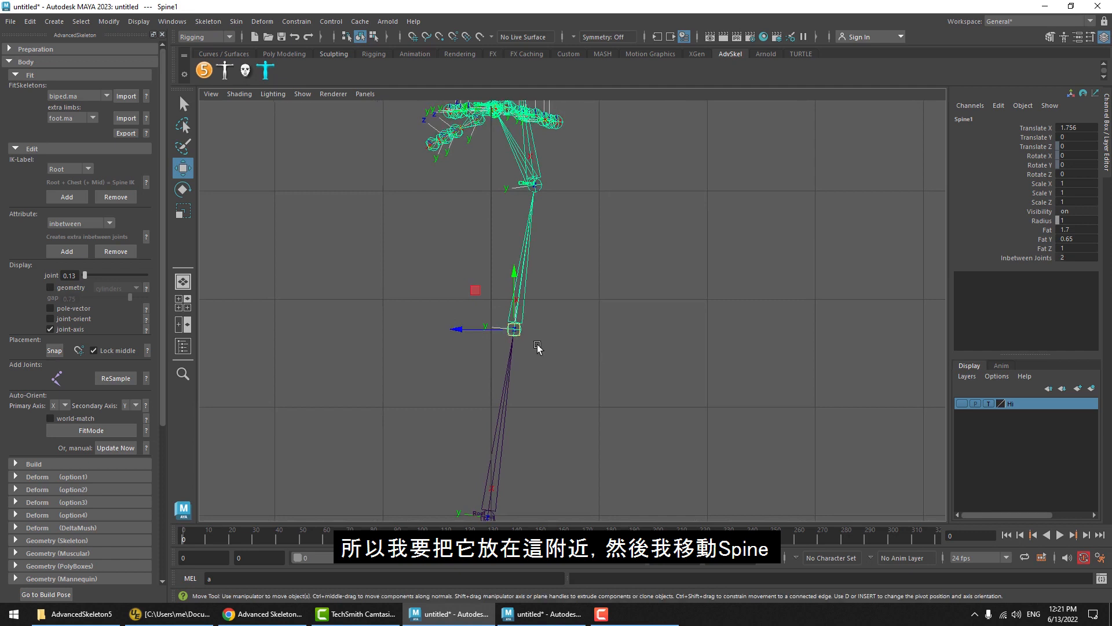
key(Insert)
drag(519, 329, 501, 353)
click(962, 403)
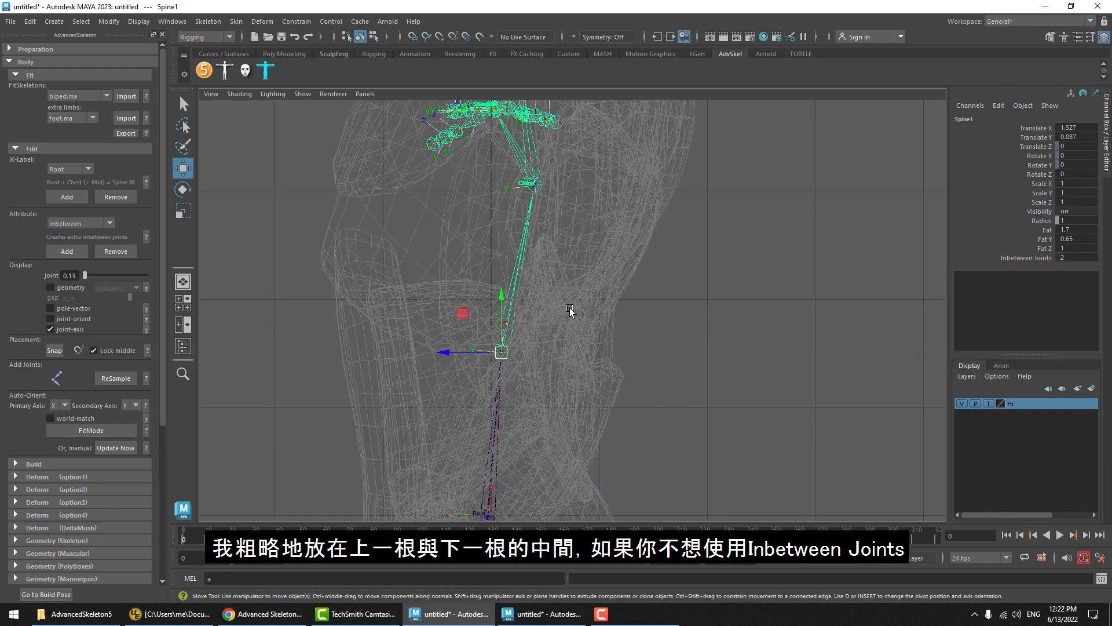
Remove the inbetween attribute from the Root and Spine1 joints in the perspective view.
key(space)
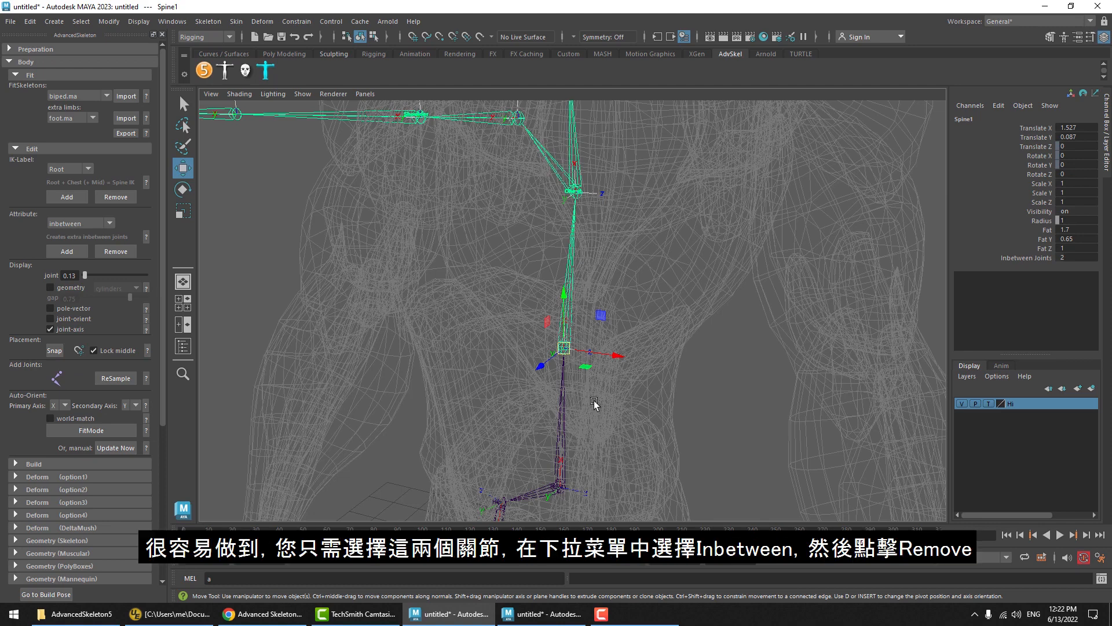
shift+click(562, 405)
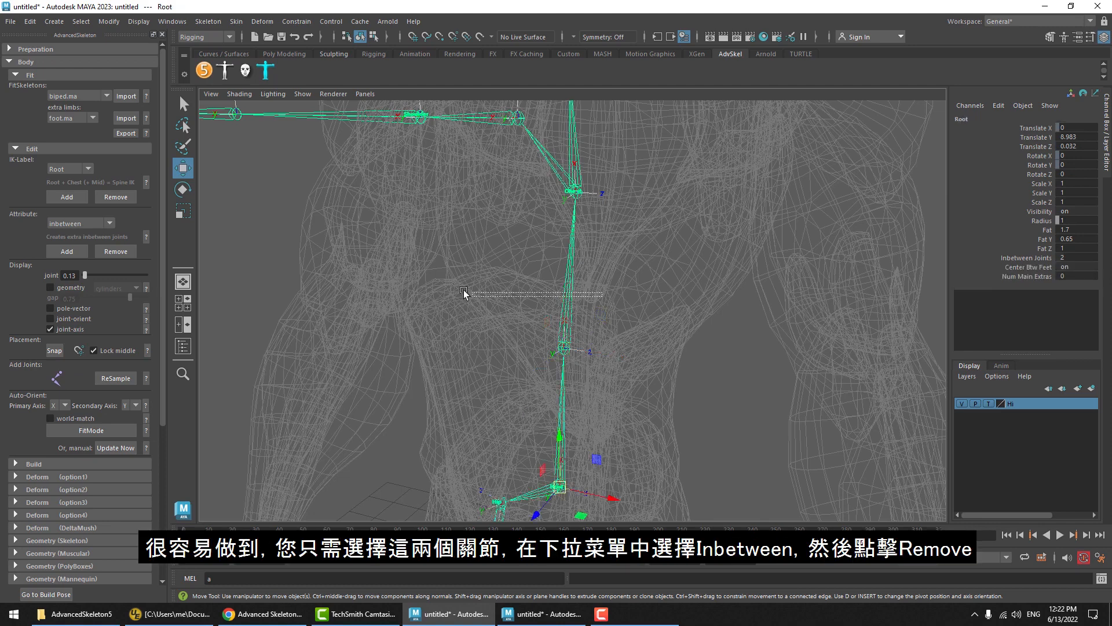
click(64, 225)
click(63, 227)
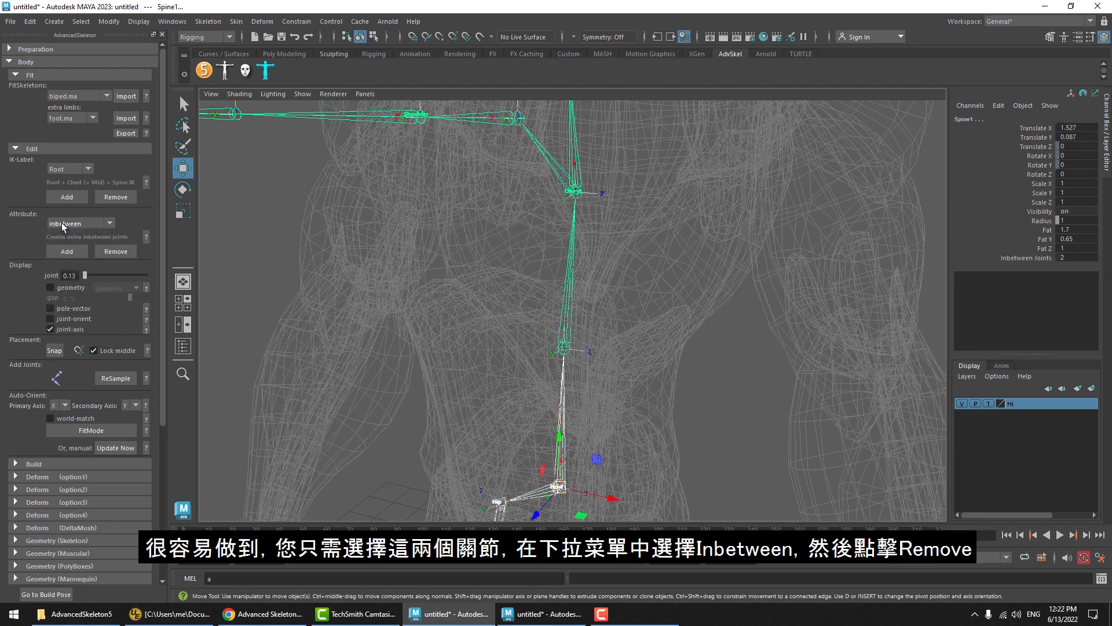
click(121, 253)
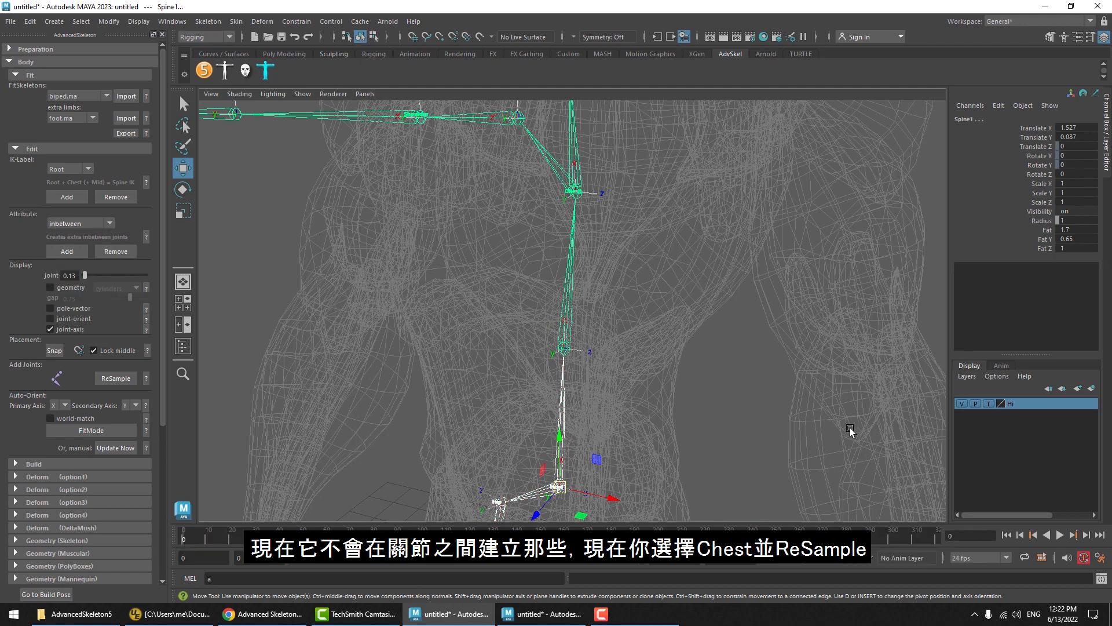
Resample the spine chain from the Root joint to the Chest joint into 25 joints, and pick a mid-spine joint to inspect it.
click(576, 191)
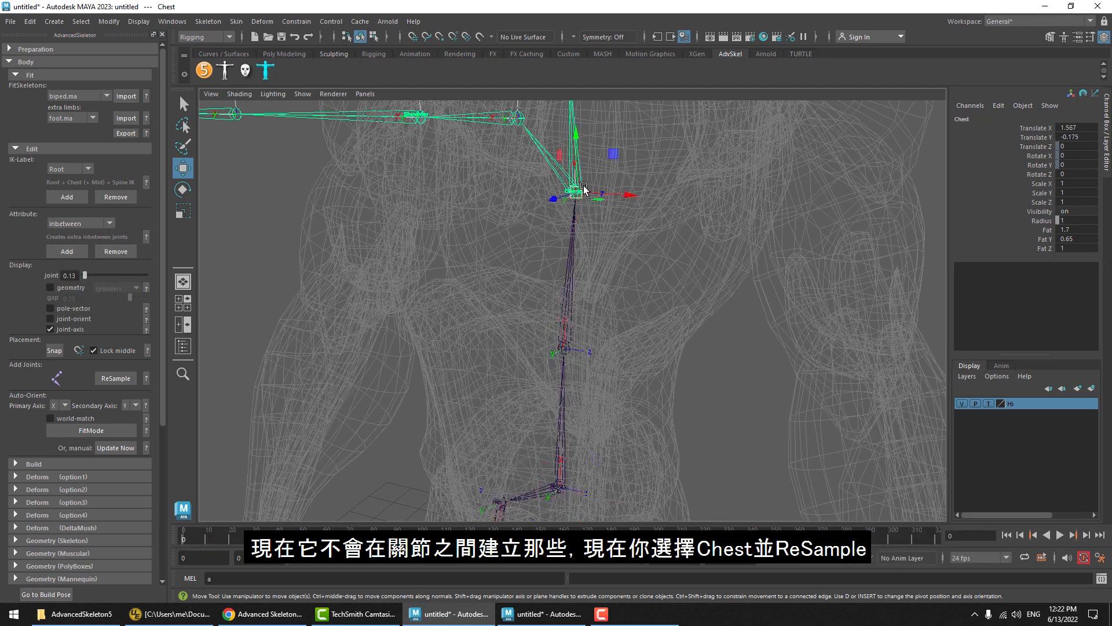
click(561, 463)
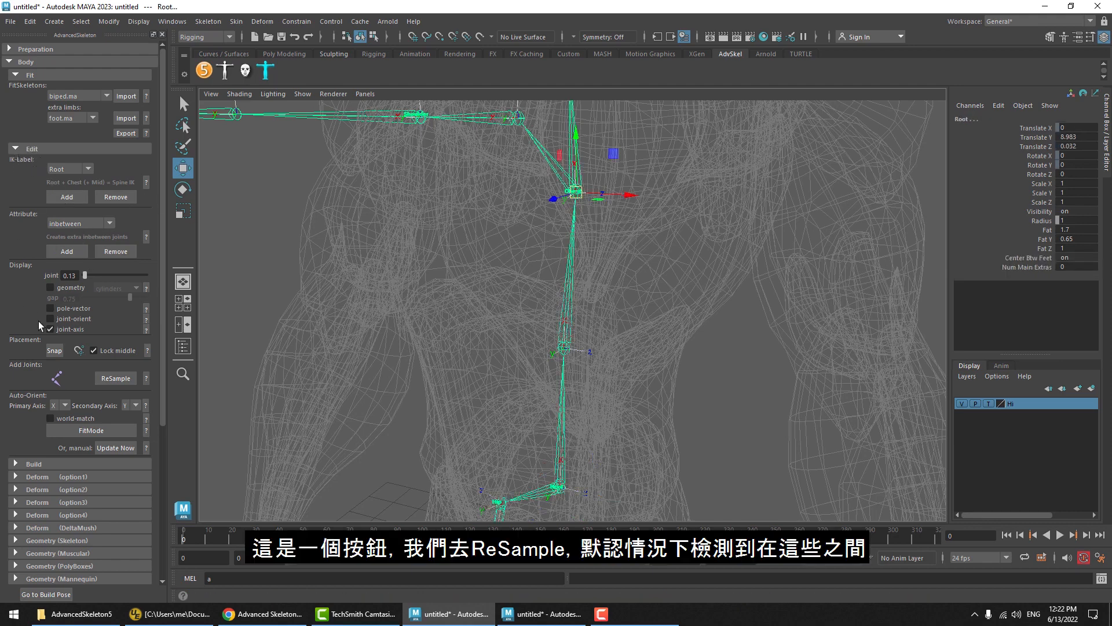
click(113, 379)
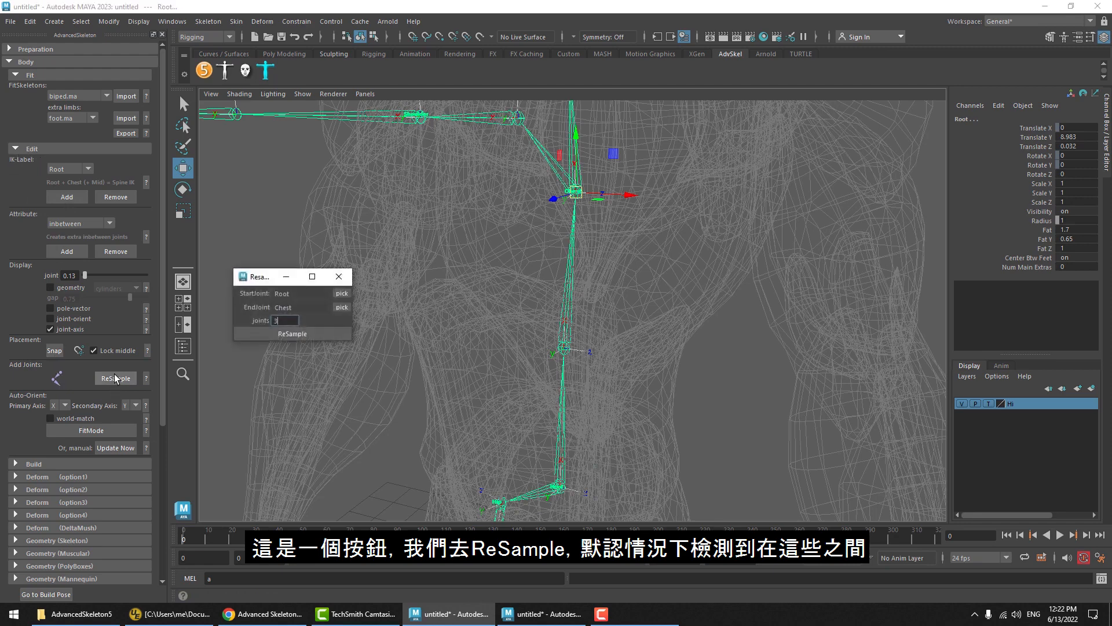
click(286, 322)
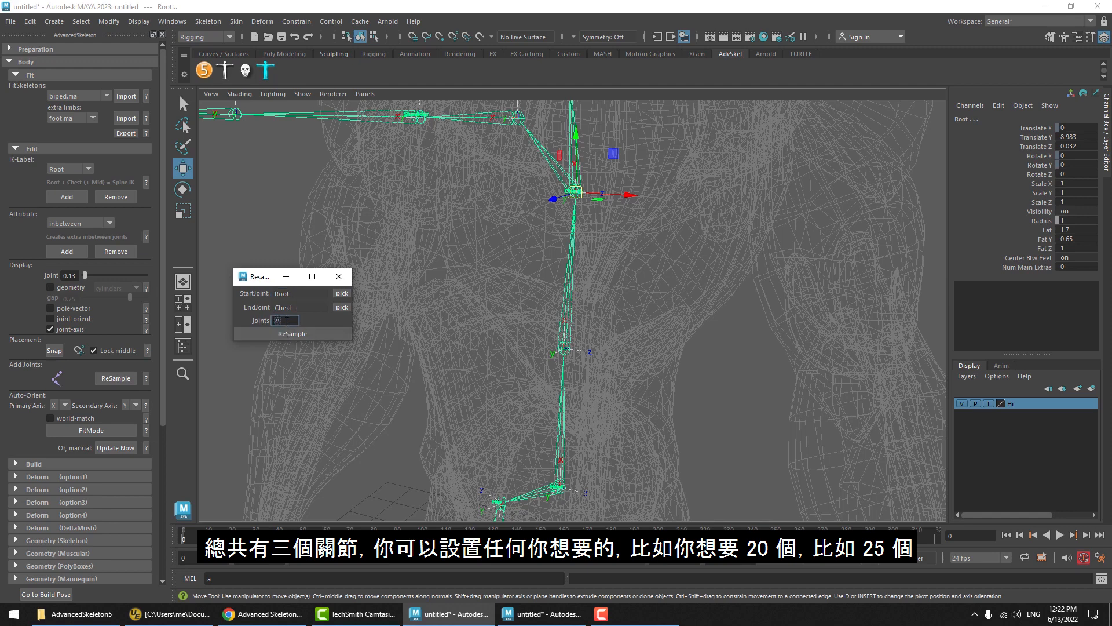
click(295, 333)
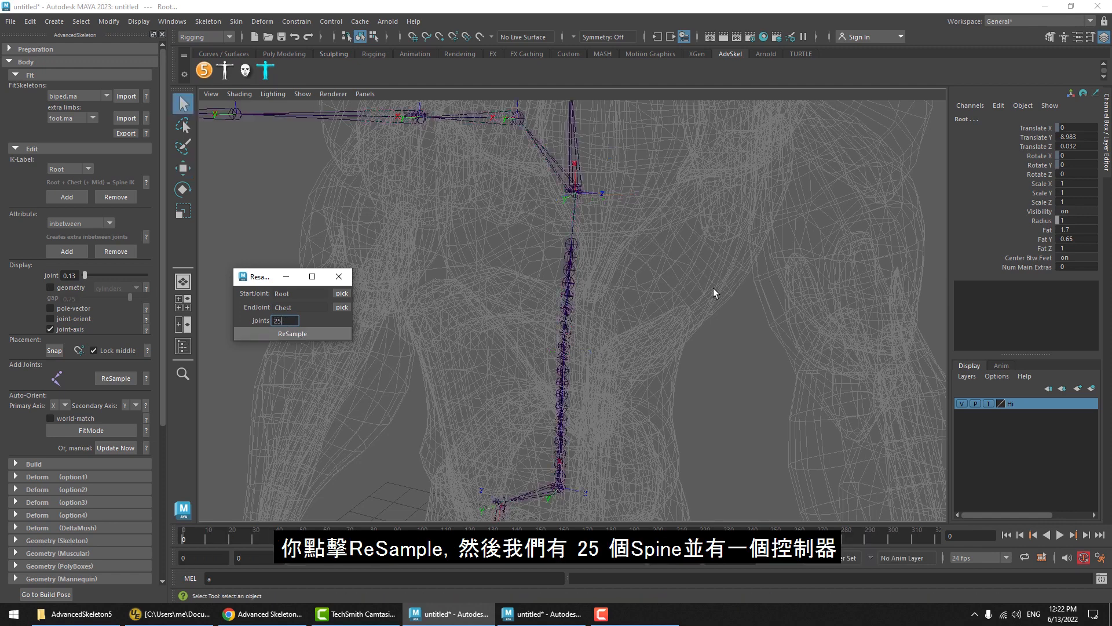
click(666, 344)
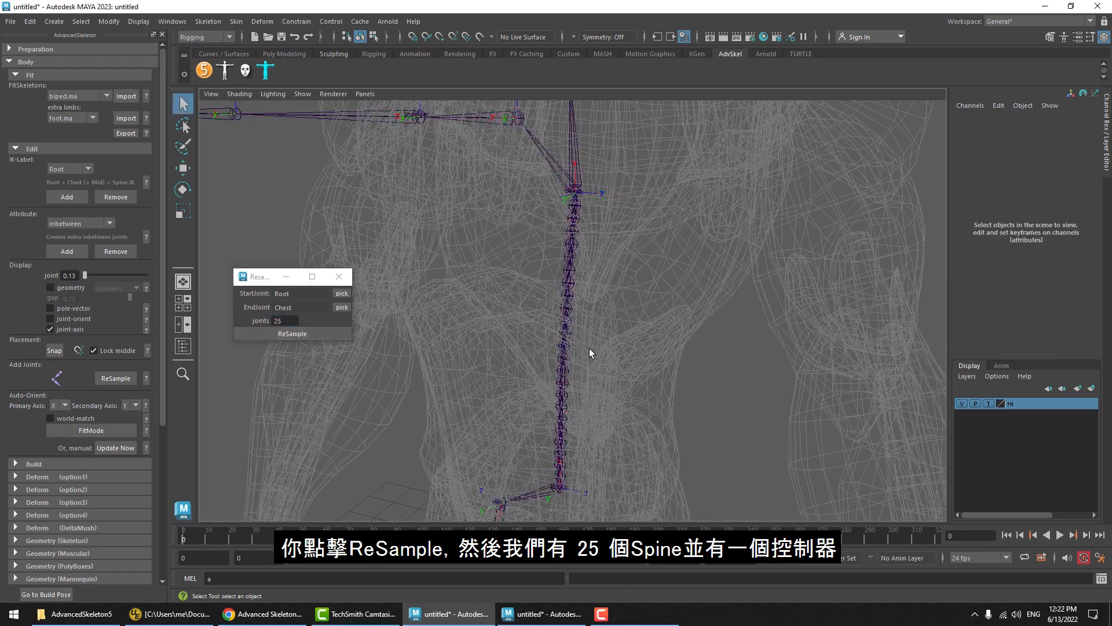
click(581, 318)
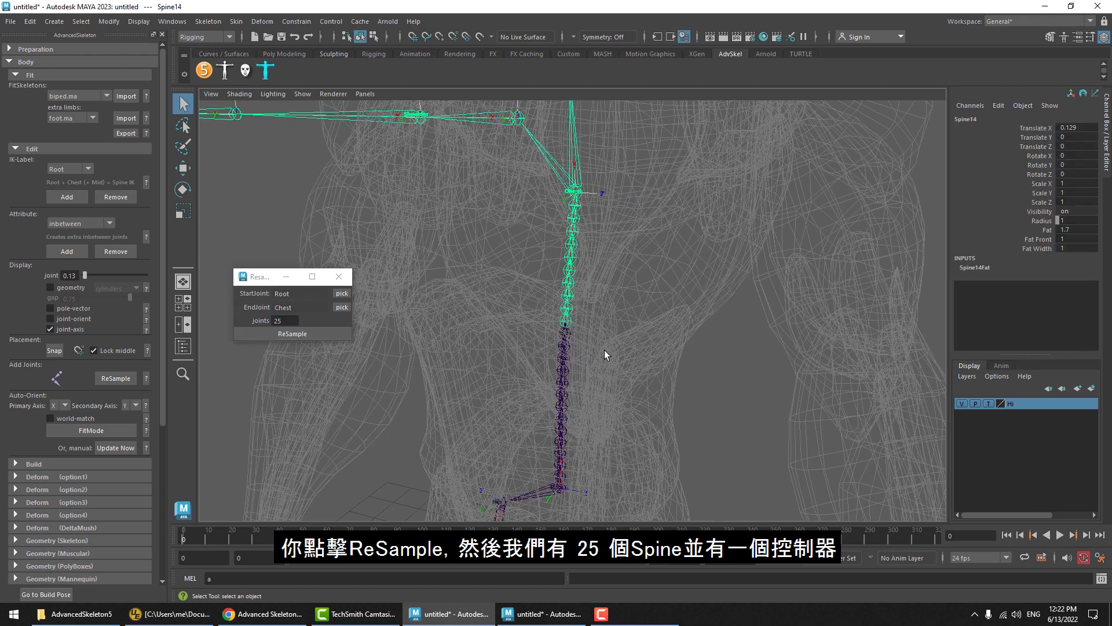
click(339, 277)
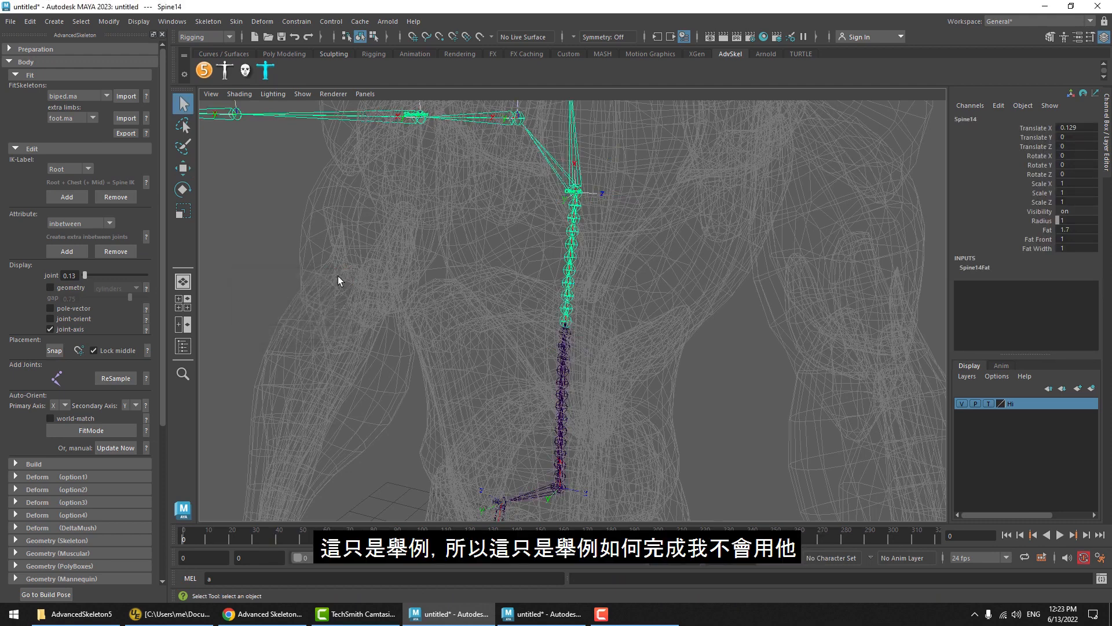
Undo the 25-joint spine resampling and select the Scapula joint.
key(ctrl+z)
key(ctrl+z)
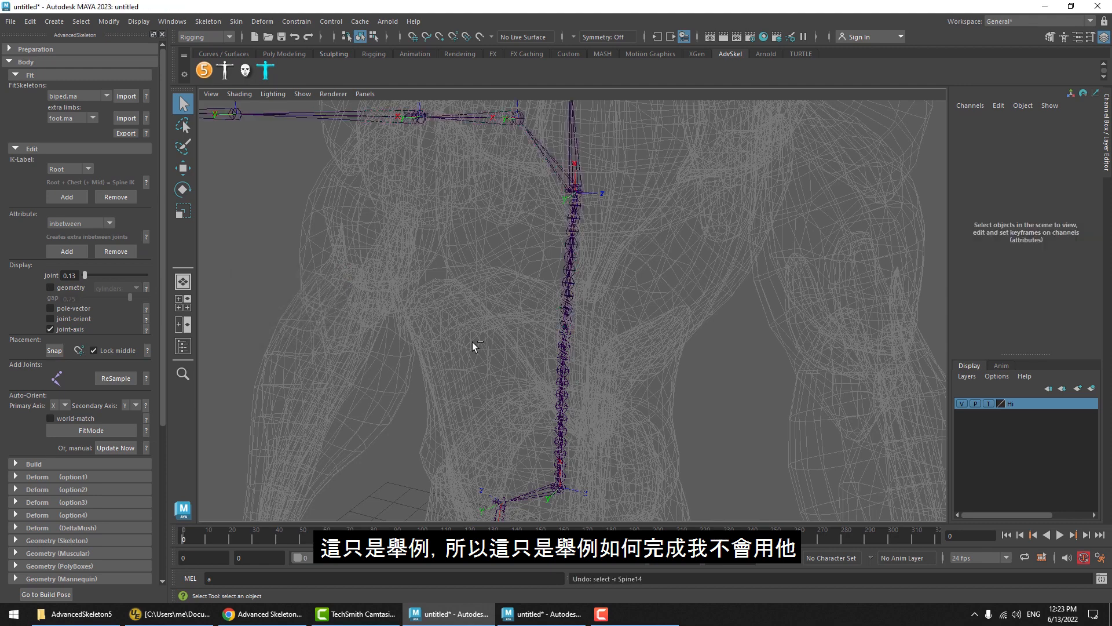
key(Down)
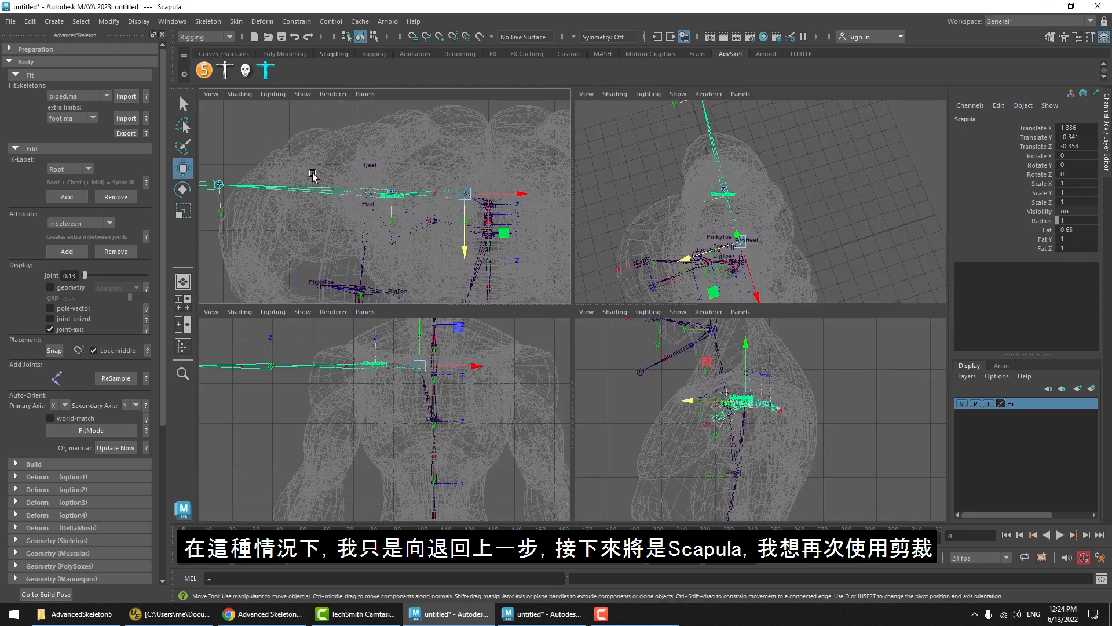
Select the top view's camera and lower it close above the shoulder area, to about Translate Y 14.38.
click(211, 94)
click(238, 113)
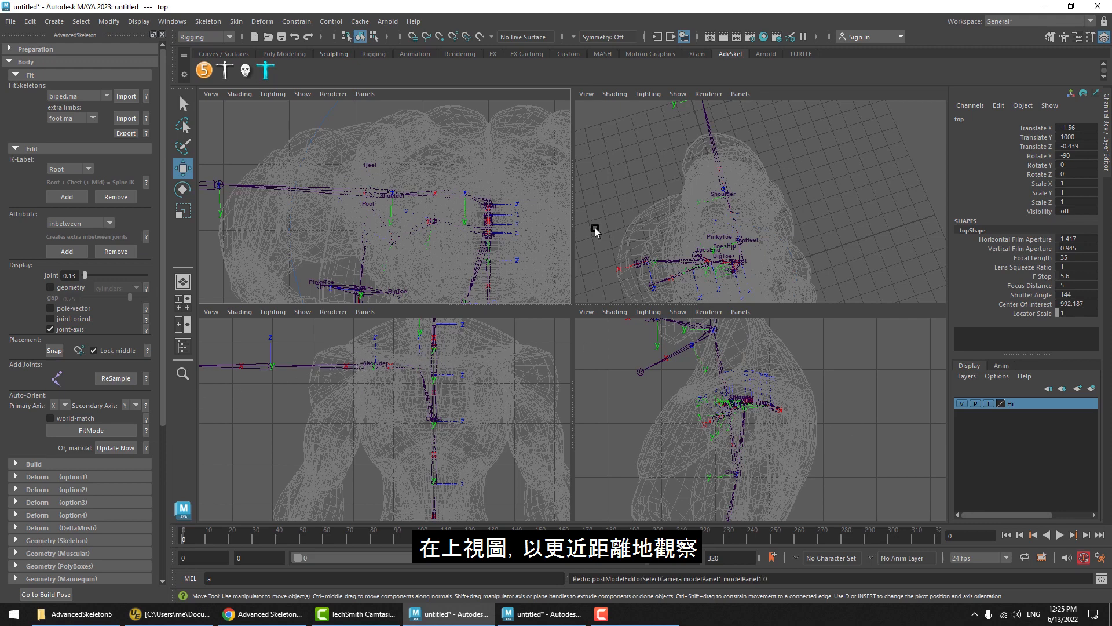
scroll(785, 386, down, 8)
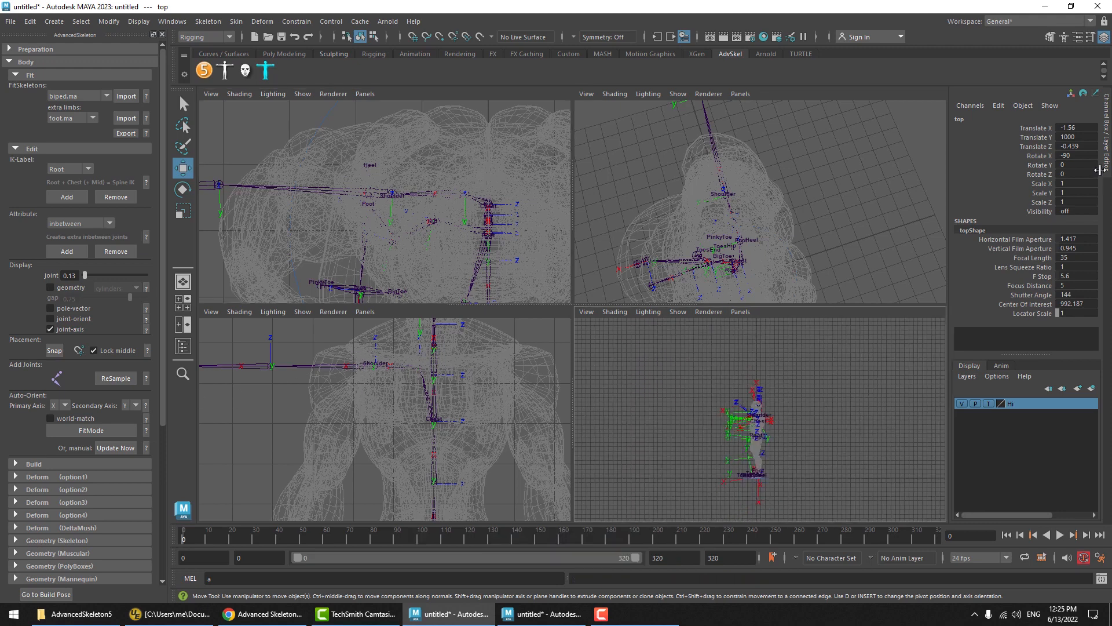
click(1075, 137)
text(0)
key(Return)
drag(760, 418, 760, 351)
scroll(787, 445, up, 8)
scroll(764, 428, up, 5)
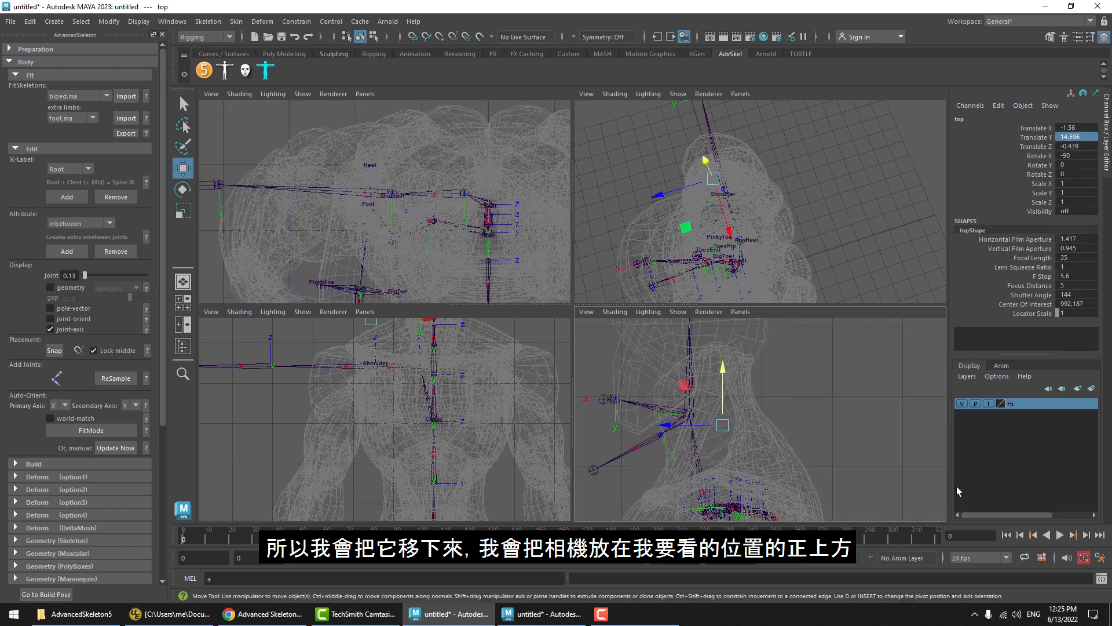
alt+middle_drag(394, 386, 440, 475)
drag(417, 351, 424, 356)
Set the top camera's Far Clip Plane to 0.001, and gradually raise it to about 0.551 to slice the view.
right_drag(298, 376, 316, 363)
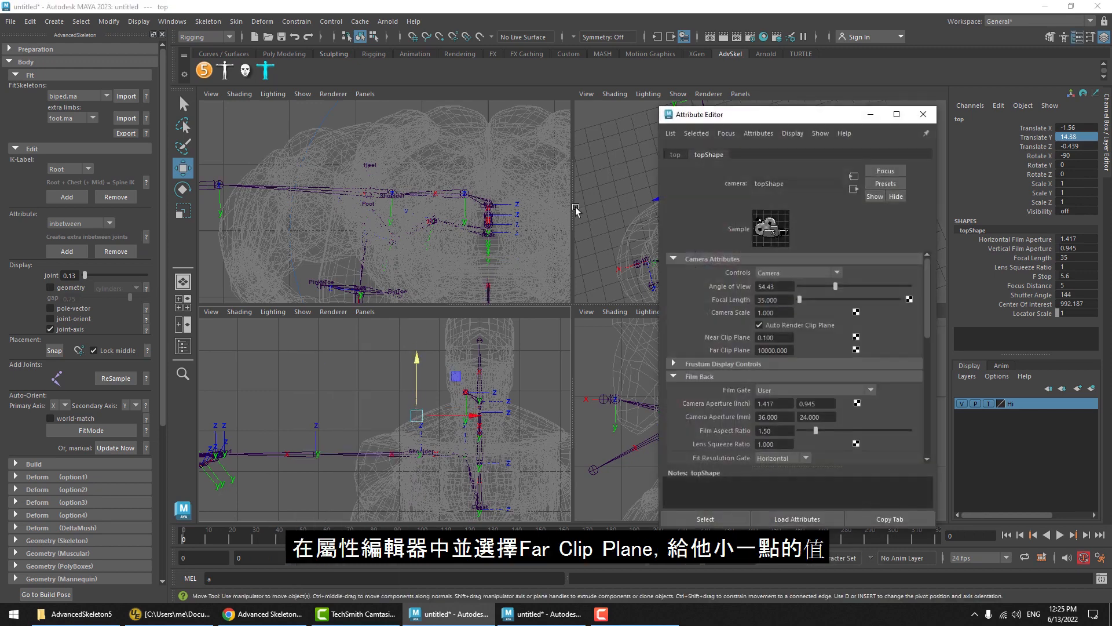
click(777, 350)
text(0.001)
key(Return)
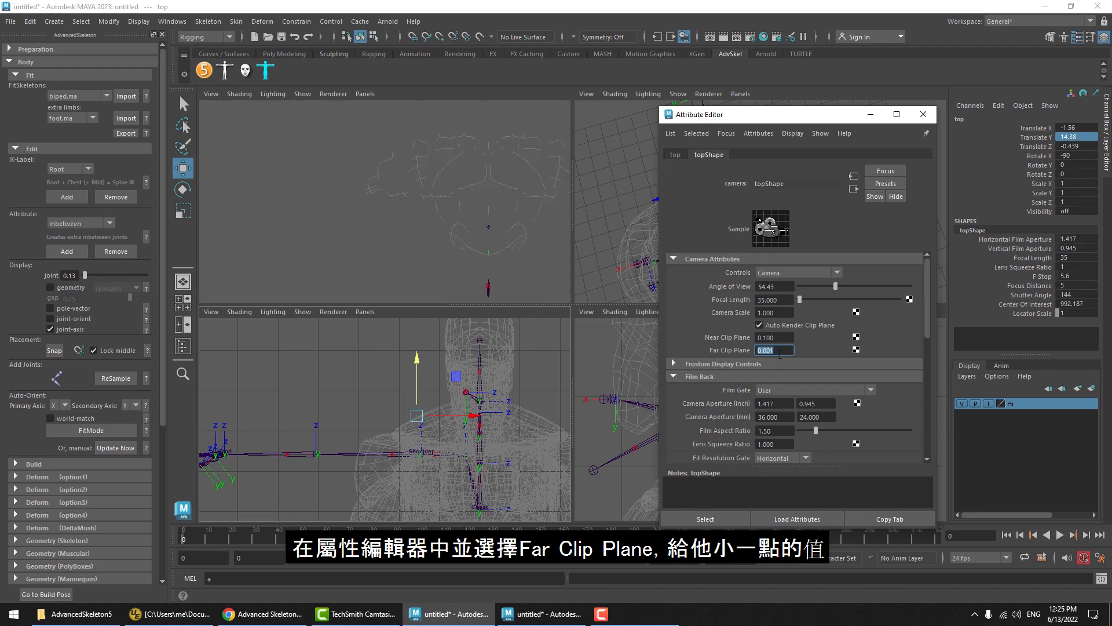
ctrl+drag(780, 354, 809, 348)
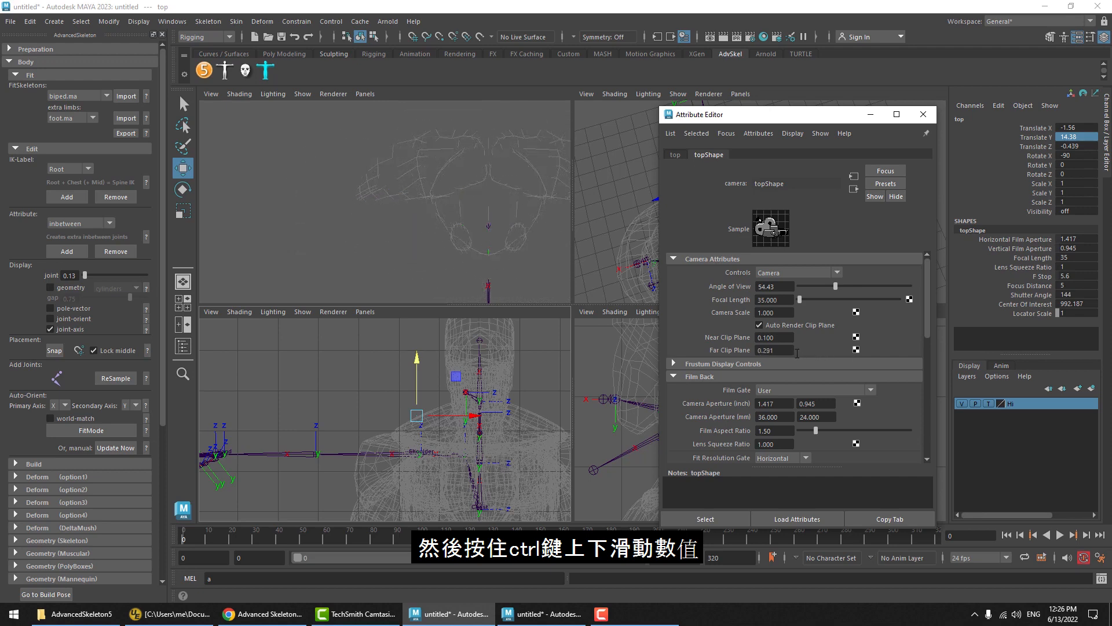
Lower the top camera to shoulder height, at about Translate Y 13.819.
mouse_move(418, 357)
mouse_down()
mouse_move(418, 394)
mouse_move(419, 379)
mouse_up()
alt+middle_drag(427, 429, 447, 404)
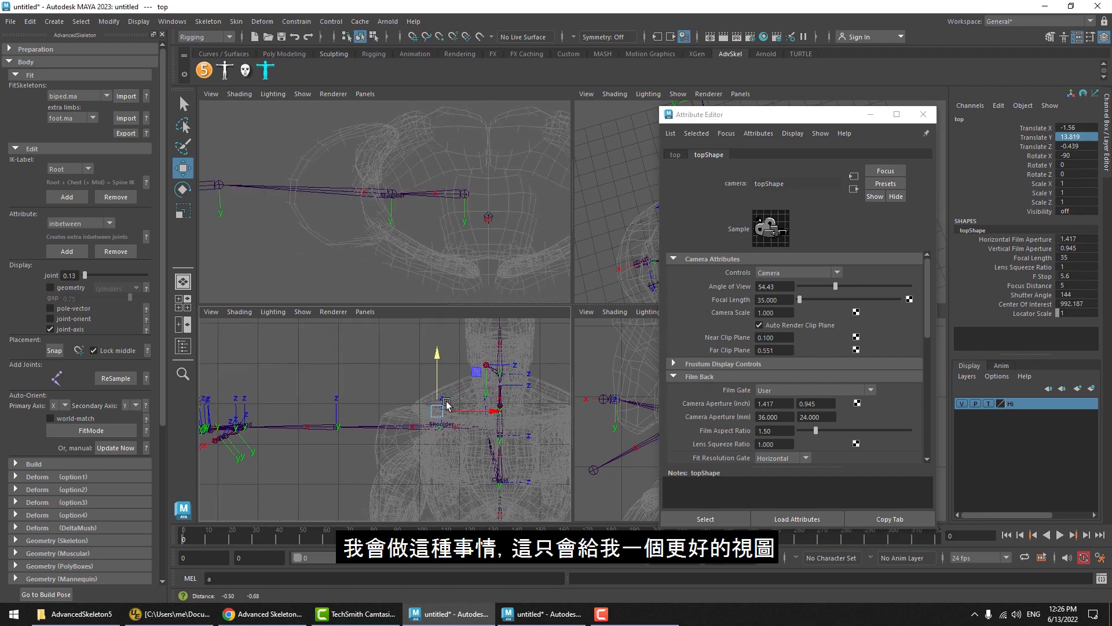
alt+right_drag(446, 404, 542, 409)
Move the Scapula joint slightly toward the character's back in the clipped top view, to about Translate X 1.325, Y -0.418.
click(366, 193)
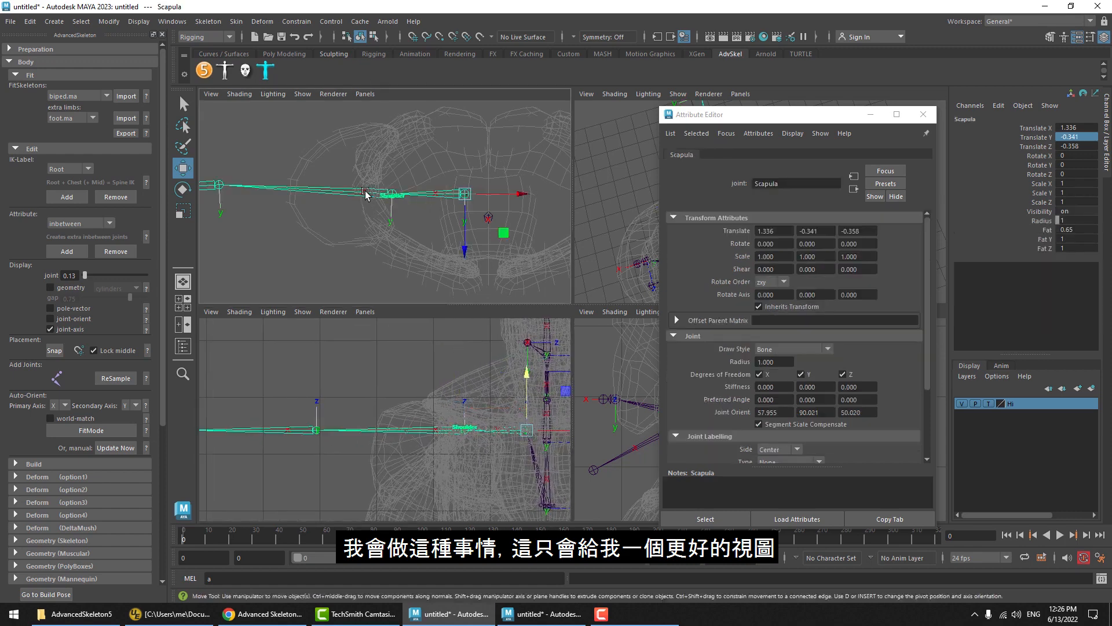
click(341, 194)
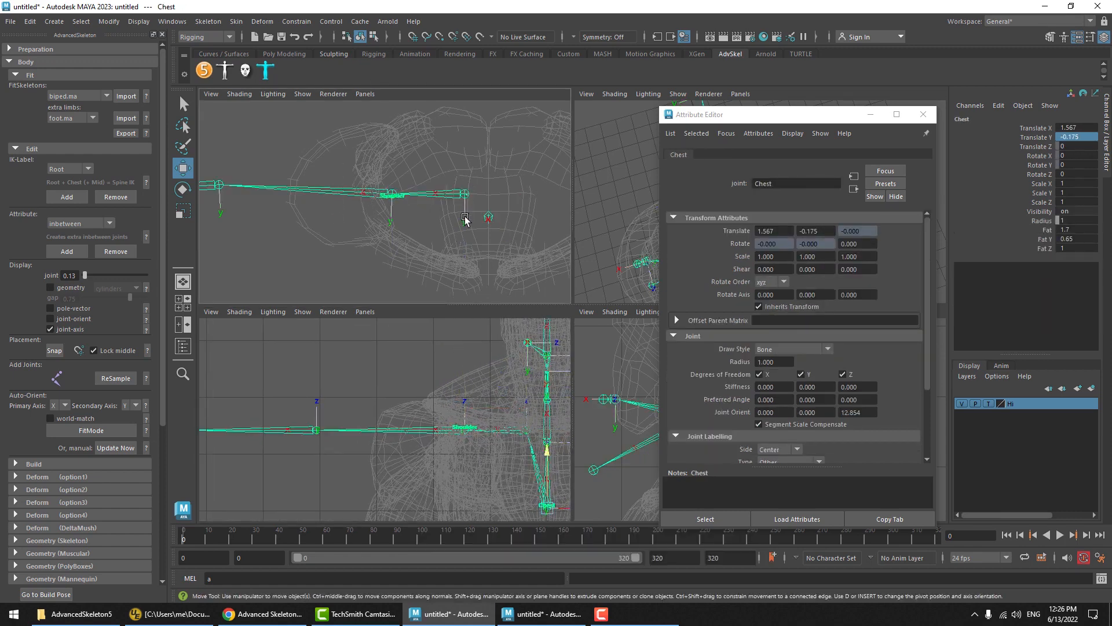
drag(341, 174, 341, 223)
drag(452, 174, 459, 236)
drag(370, 172, 352, 230)
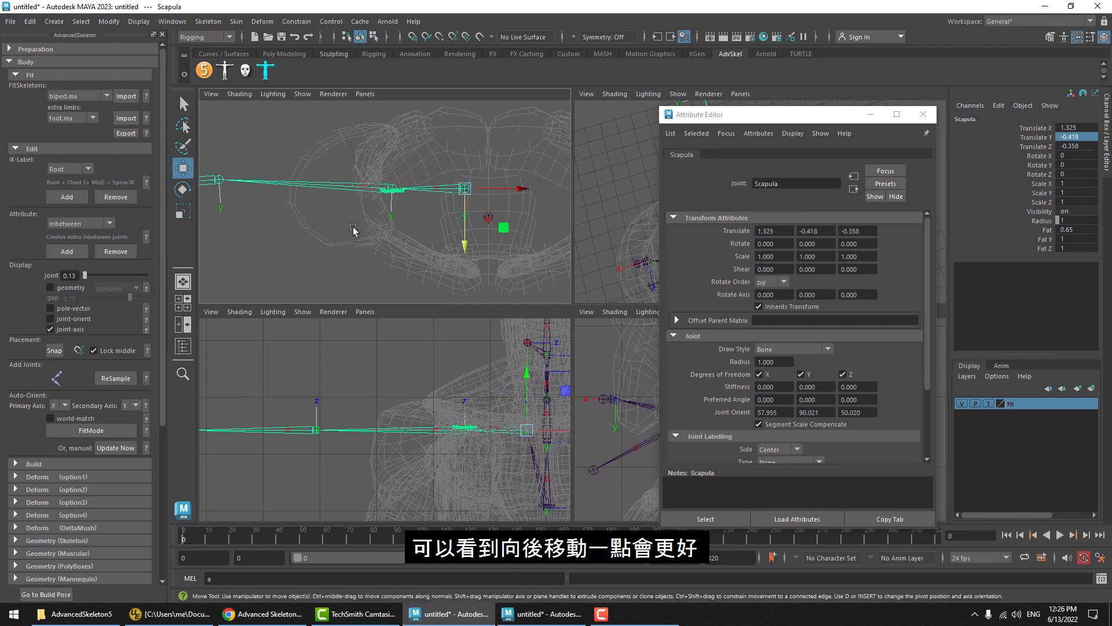
Slide the Shoulder joint outward along its X axis to about Translate X 1.777, and close the Attribute Editor.
drag(521, 434, 484, 439)
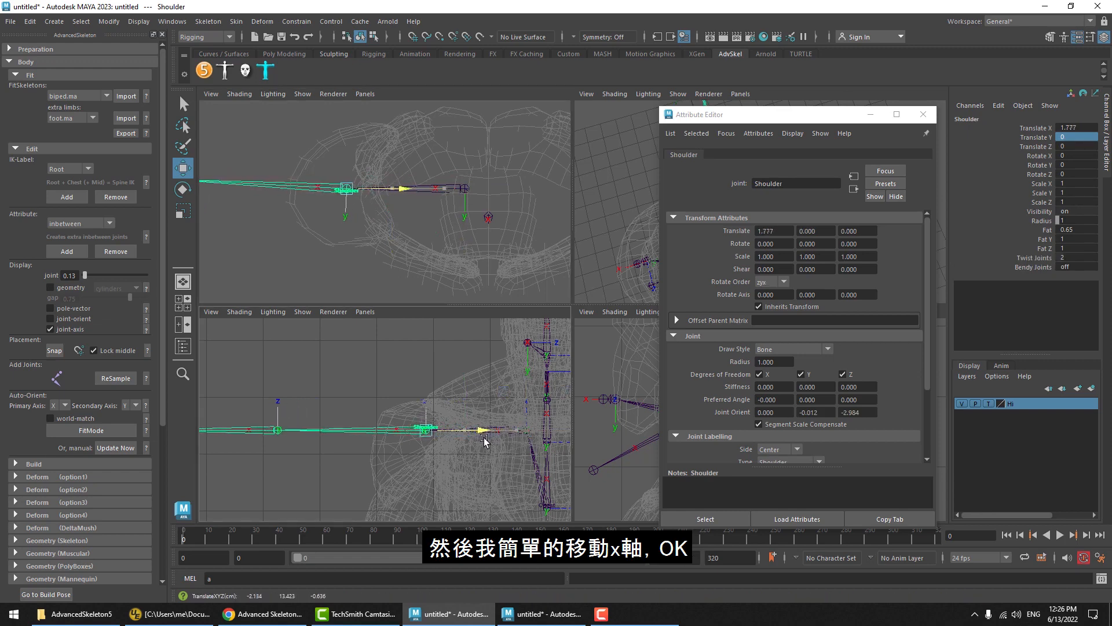
alt+middle_drag(484, 439, 478, 391)
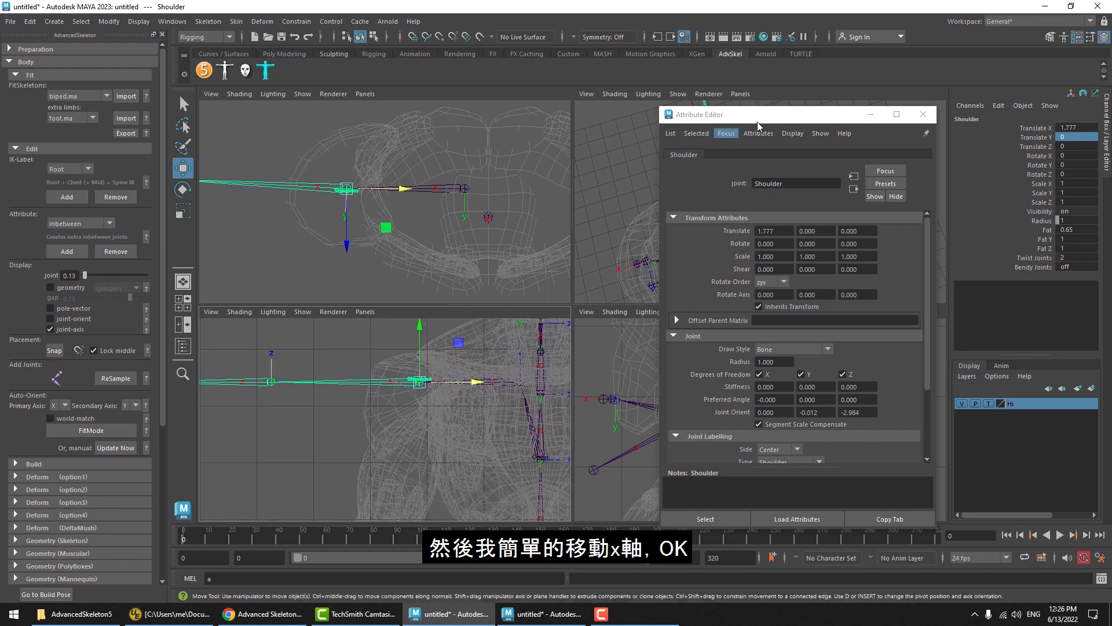
click(923, 115)
Try to position the Elbow joint inside the model's lowered arm by translating it in the perspective view.
key(space)
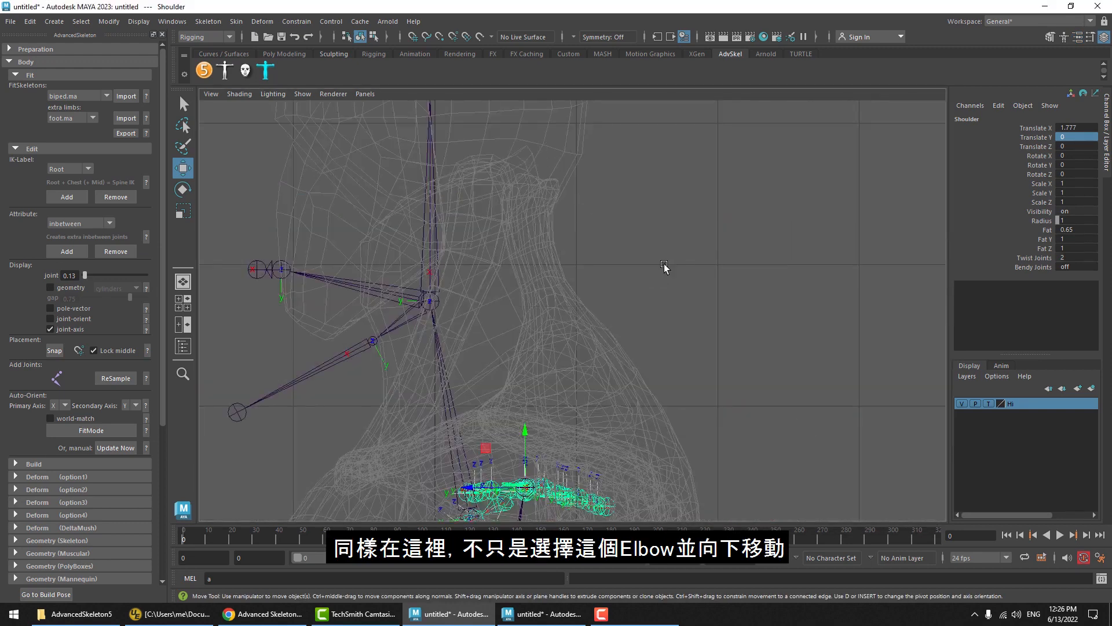
key(space)
key(space)
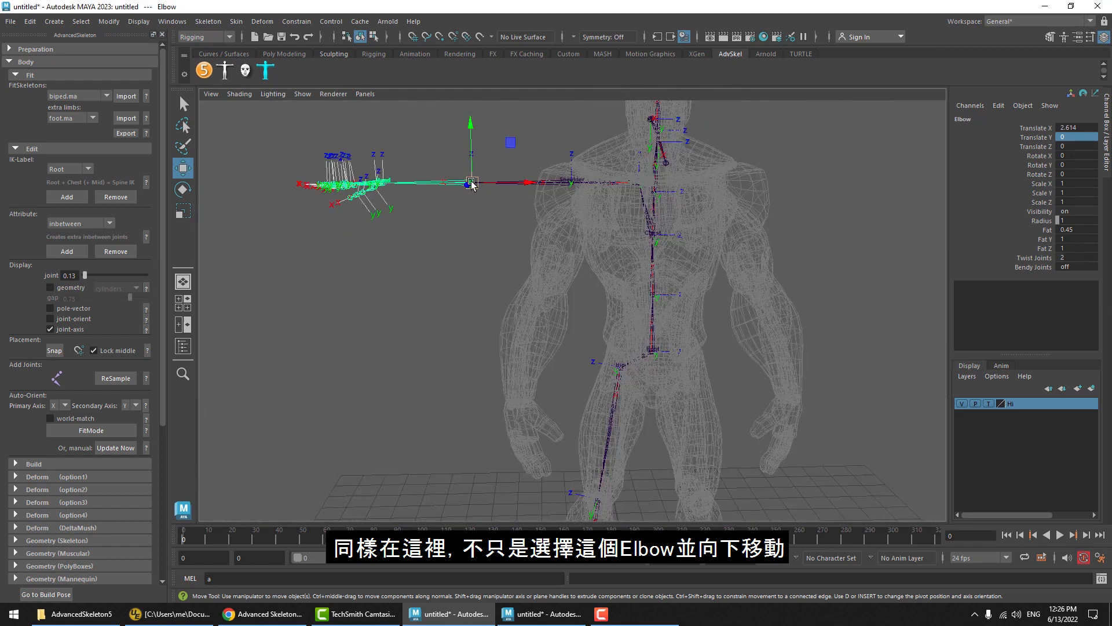
drag(472, 183, 546, 311)
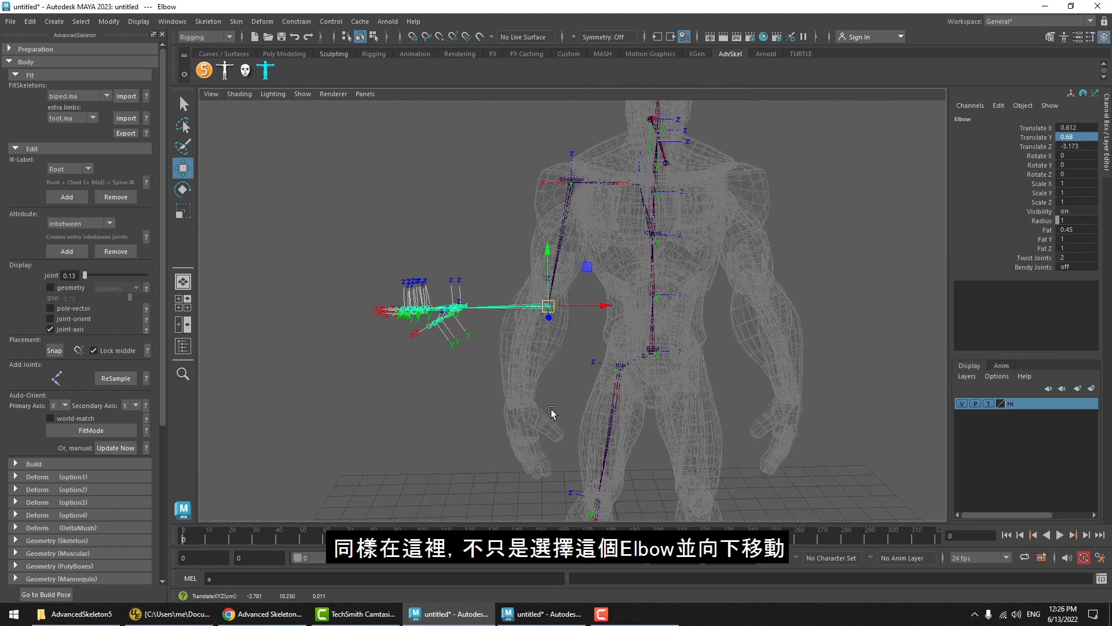
key(ctrl+z)
Rotate the Shoulder joint so that the horizontal arm chain swings down along the model's arm.
click(571, 181)
key(e)
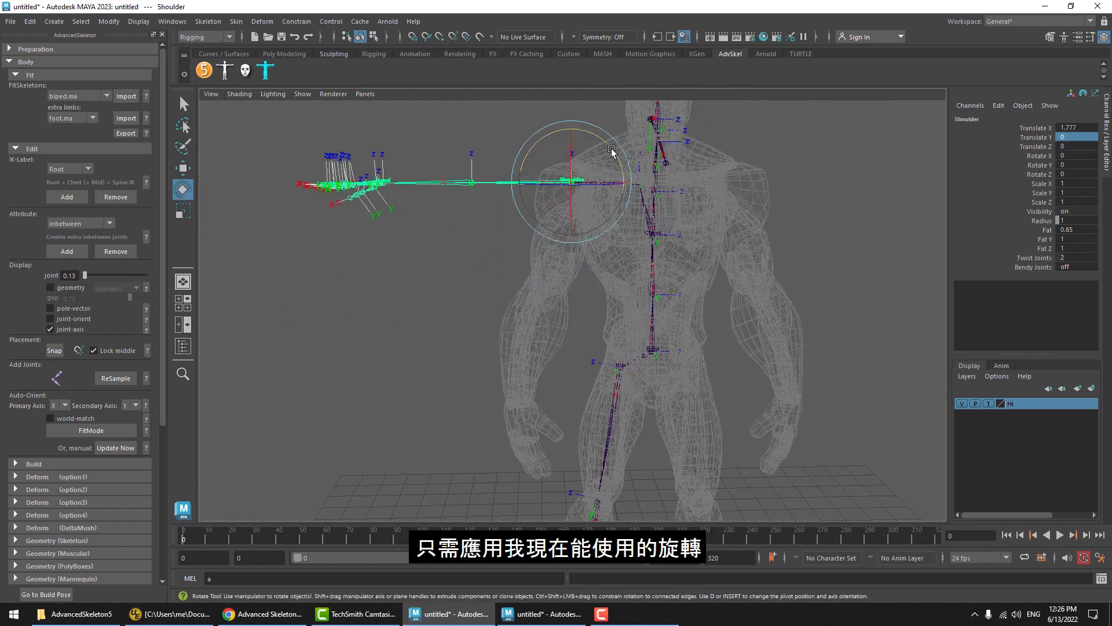
drag(612, 151, 555, 141)
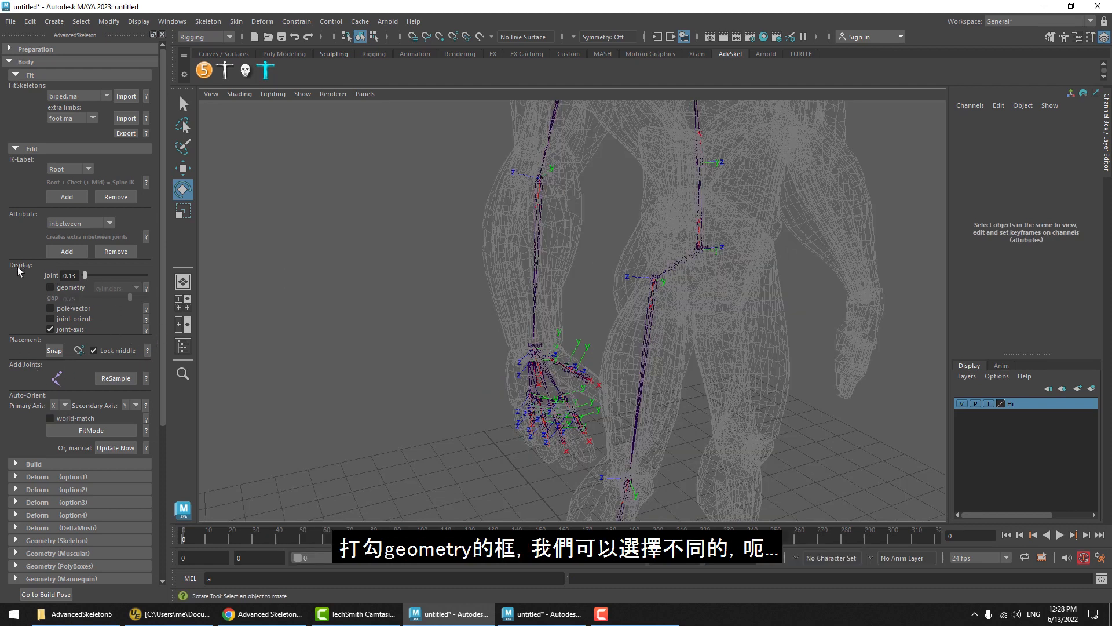
Turn on the fit skeleton's geometry display with cylinders.
click(67, 288)
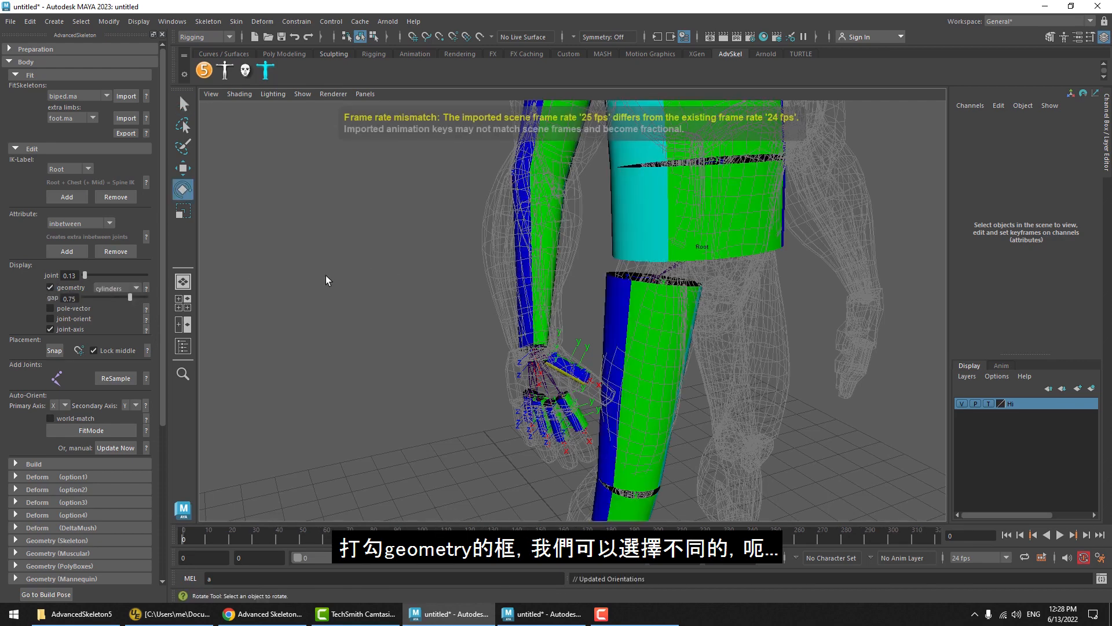
Set the display gap to 0.89 and preview the fit skeleton geometry as boxes and as spheres.
alt+middle_drag(640, 198, 619, 360)
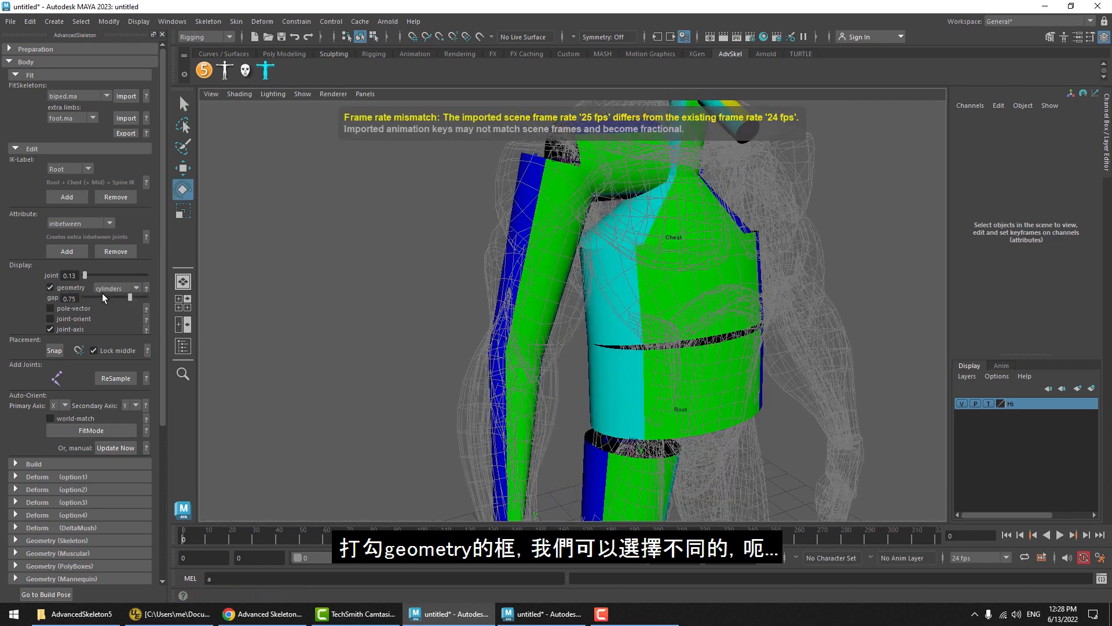
mouse_move(129, 298)
mouse_down()
mouse_move(81, 302)
mouse_move(132, 299)
mouse_up()
click(118, 288)
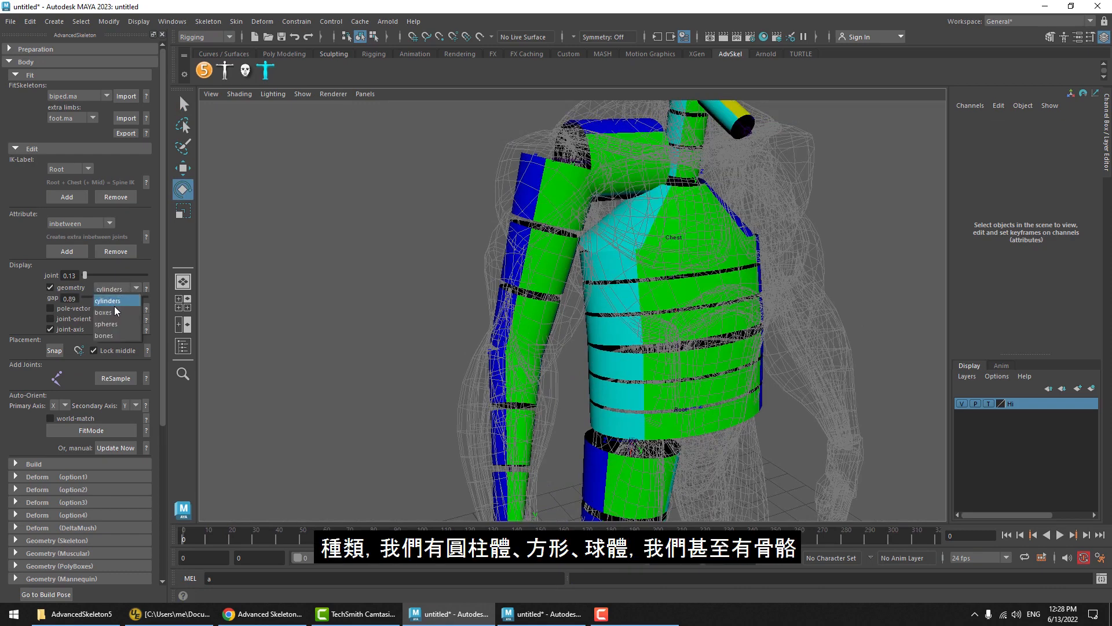
click(114, 306)
click(115, 288)
click(117, 323)
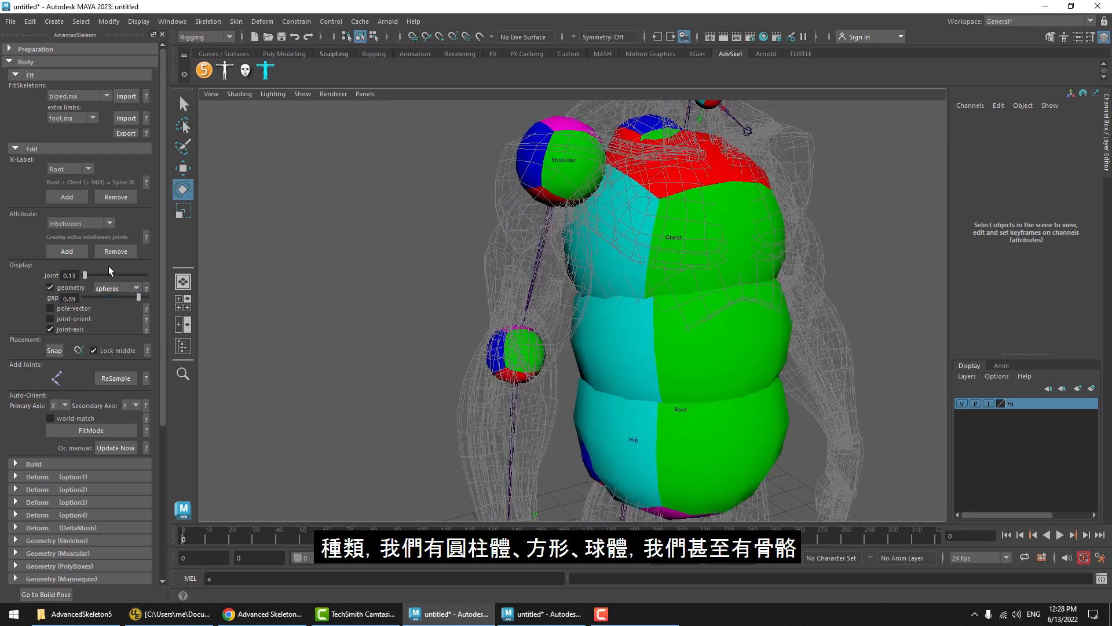
Preview the fit skeleton geometry as bones around the upper arm and spine.
click(113, 288)
click(117, 336)
alt+drag(756, 322, 641, 291)
alt+right_drag(641, 292, 663, 291)
alt+drag(663, 290, 664, 293)
Set the fit skeleton geometry type to cylinders and the joint display size to 0.49.
click(131, 288)
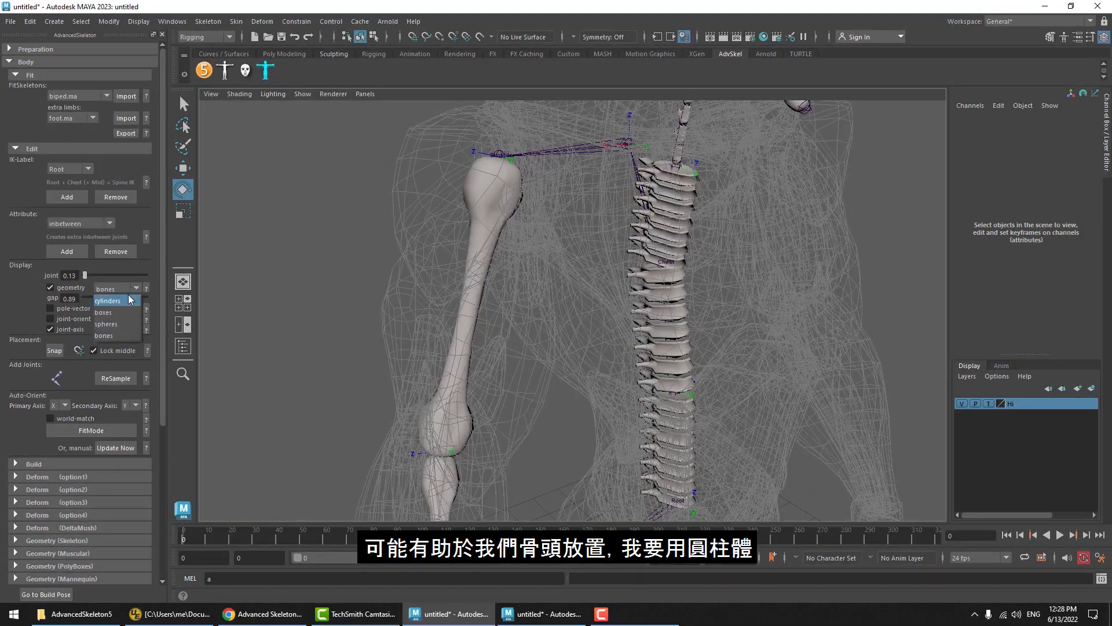
click(128, 299)
click(122, 290)
click(109, 288)
click(109, 289)
click(111, 300)
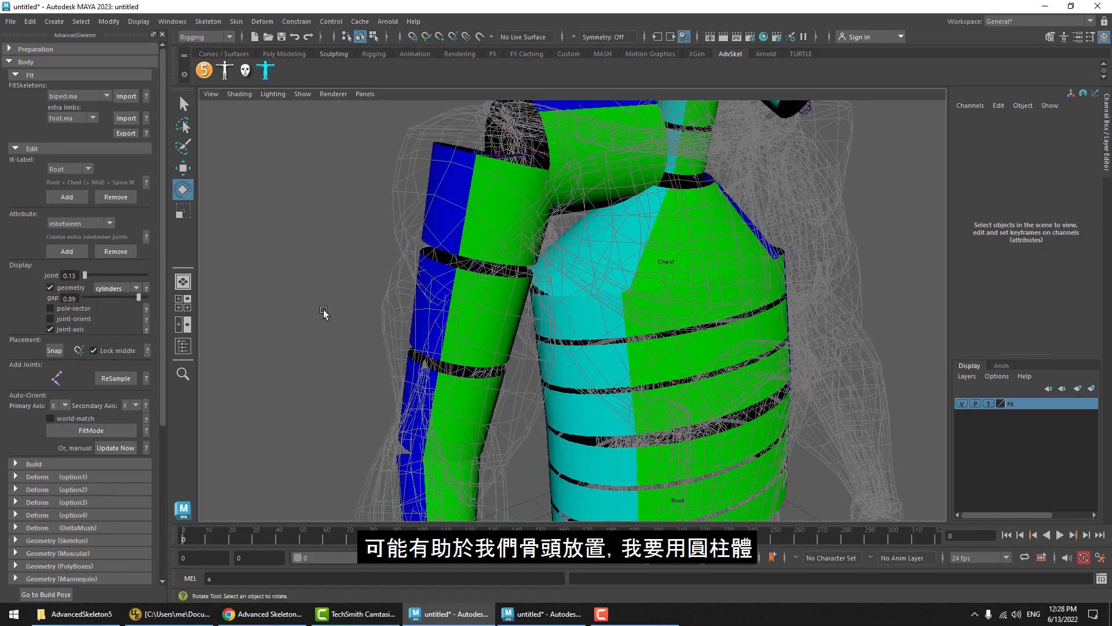
alt+drag(497, 321, 437, 328)
alt+drag(437, 328, 424, 328)
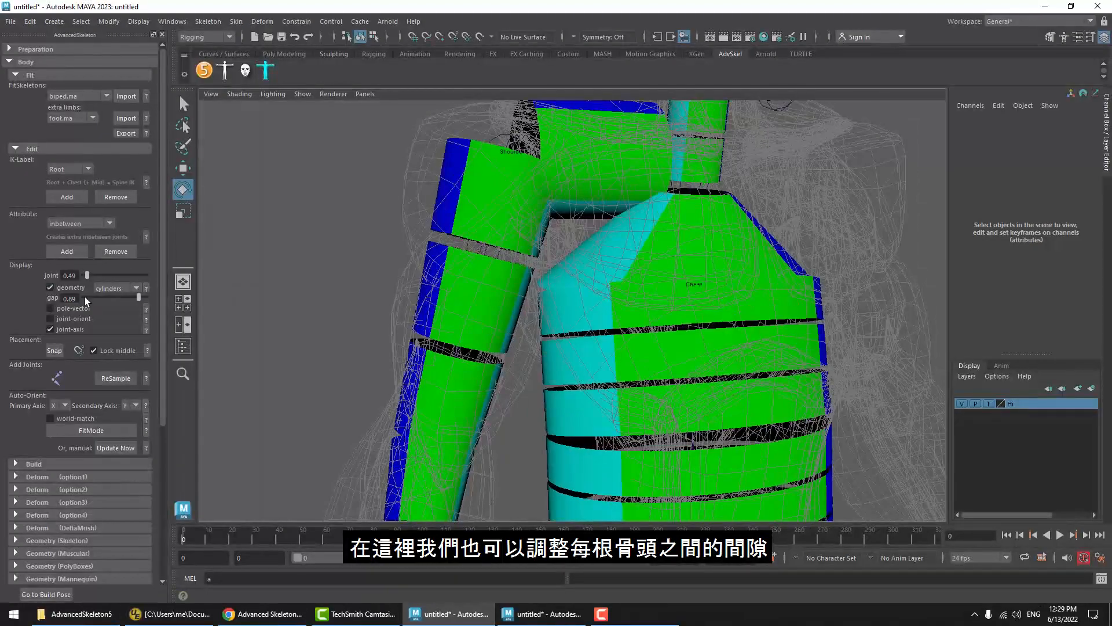
Adjust the gap between the cylinder segments, ending at 0.77.
drag(128, 297, 146, 296)
alt+drag(551, 344, 545, 341)
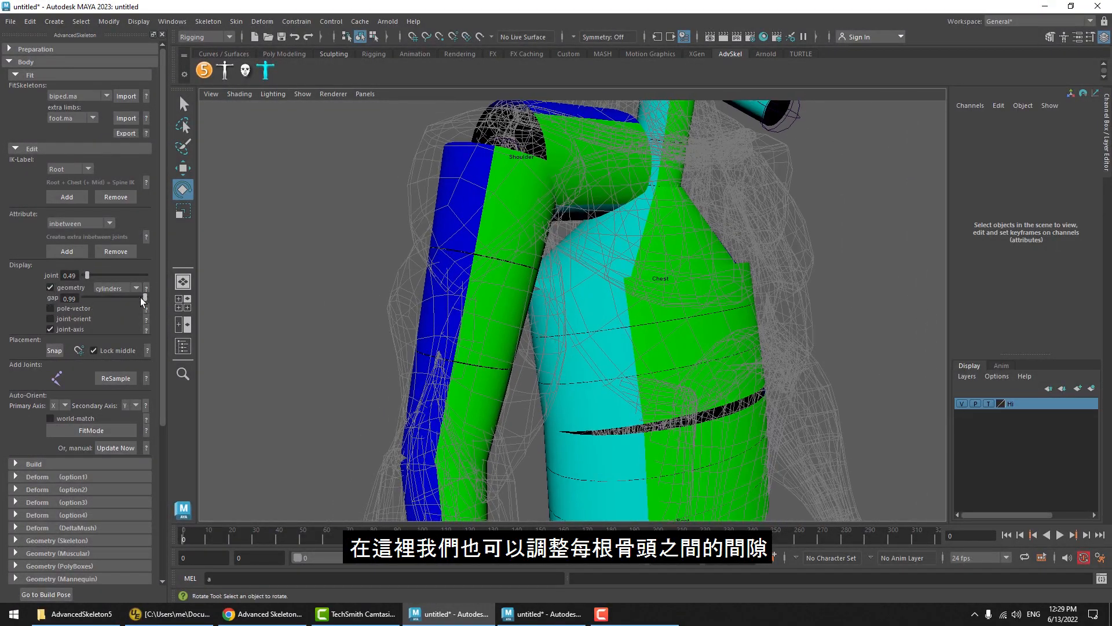
drag(142, 298, 131, 298)
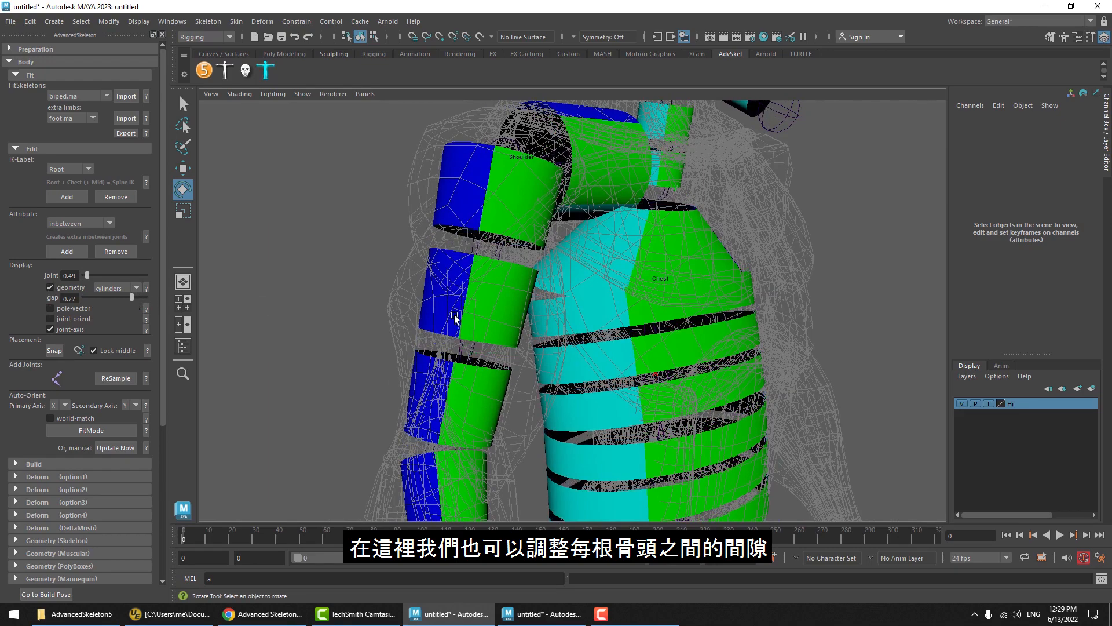
Select the Shoulder joint and turn off the geometry display to view its bone.
alt+drag(455, 317, 411, 310)
click(499, 253)
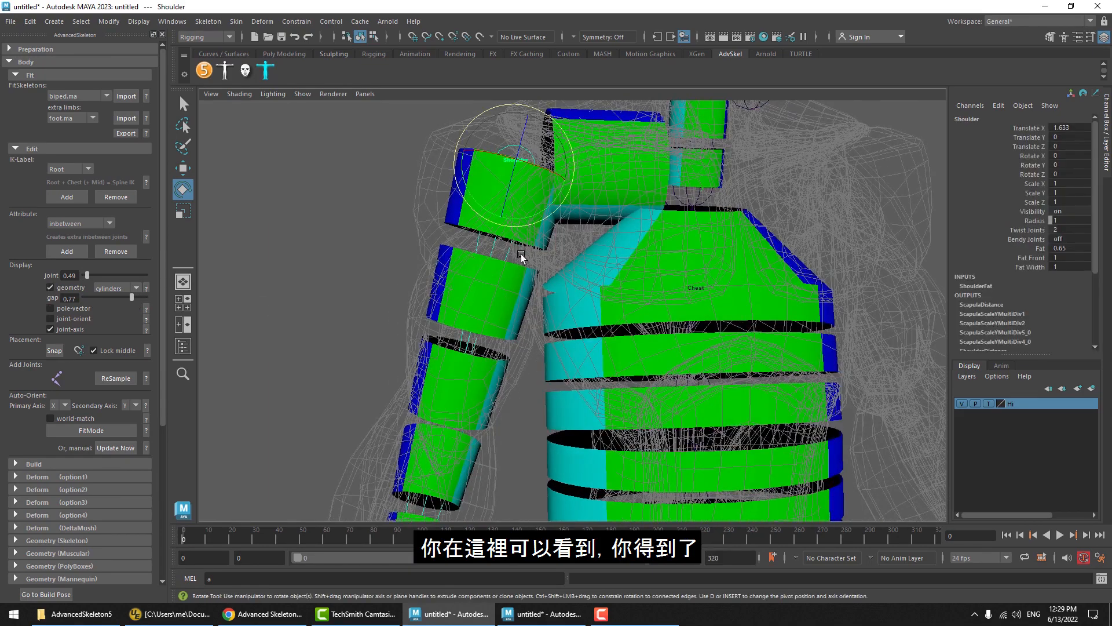
alt+middle_drag(492, 335, 485, 297)
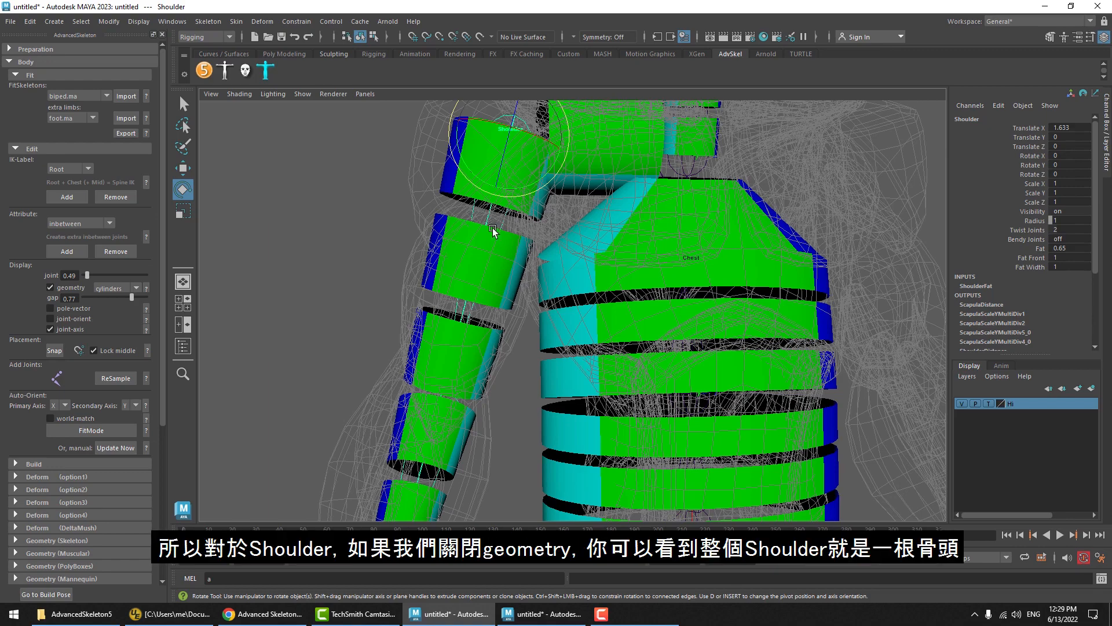
alt+drag(484, 255, 508, 259)
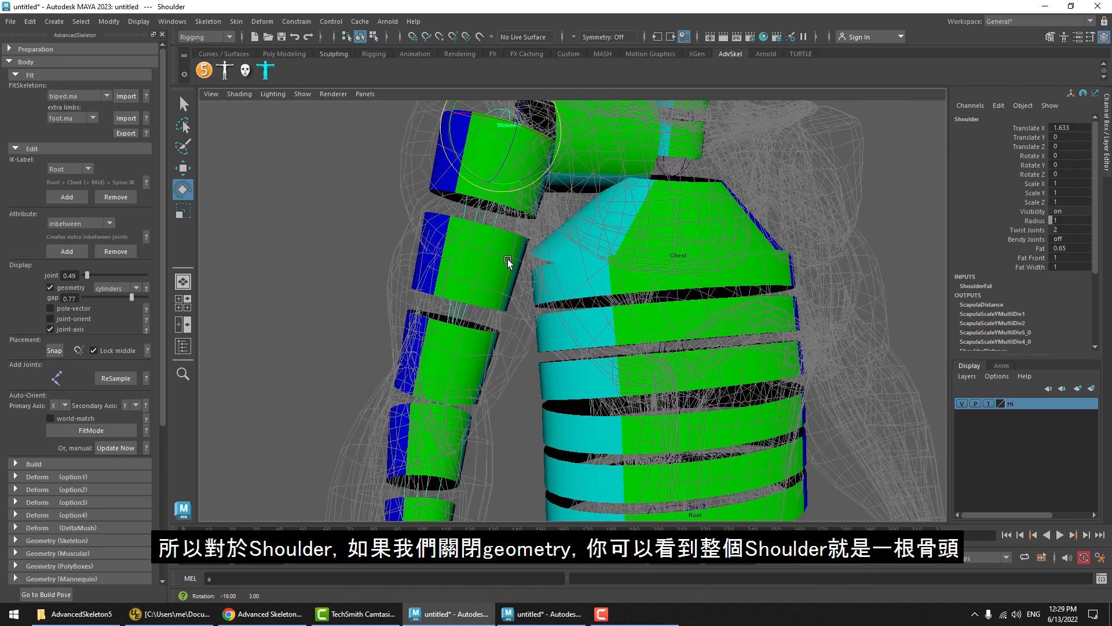
click(67, 288)
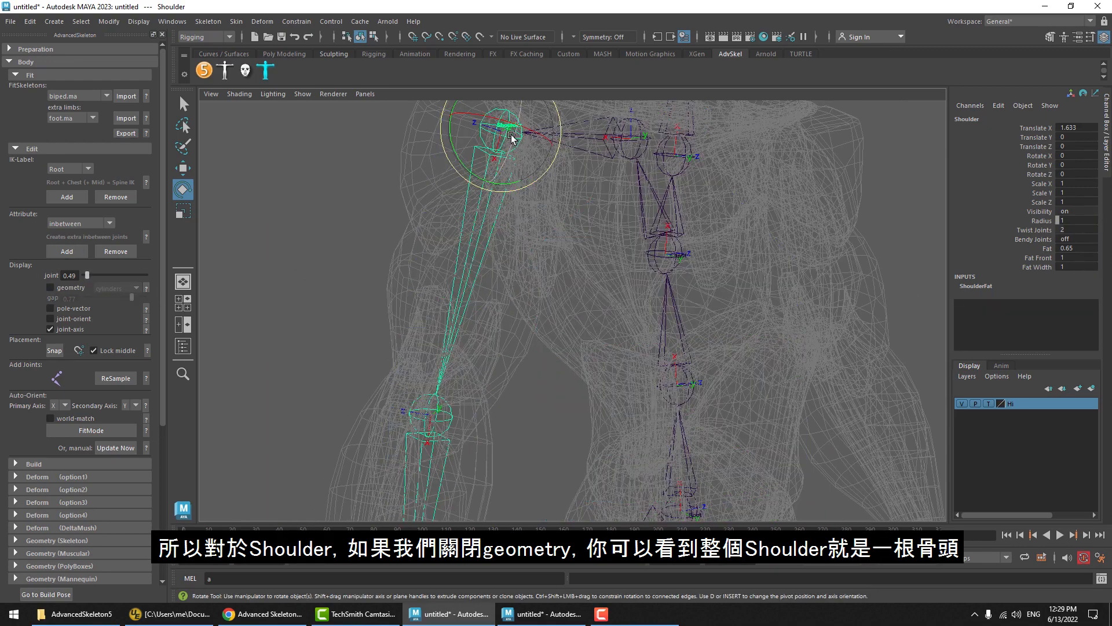
alt+drag(488, 307, 503, 341)
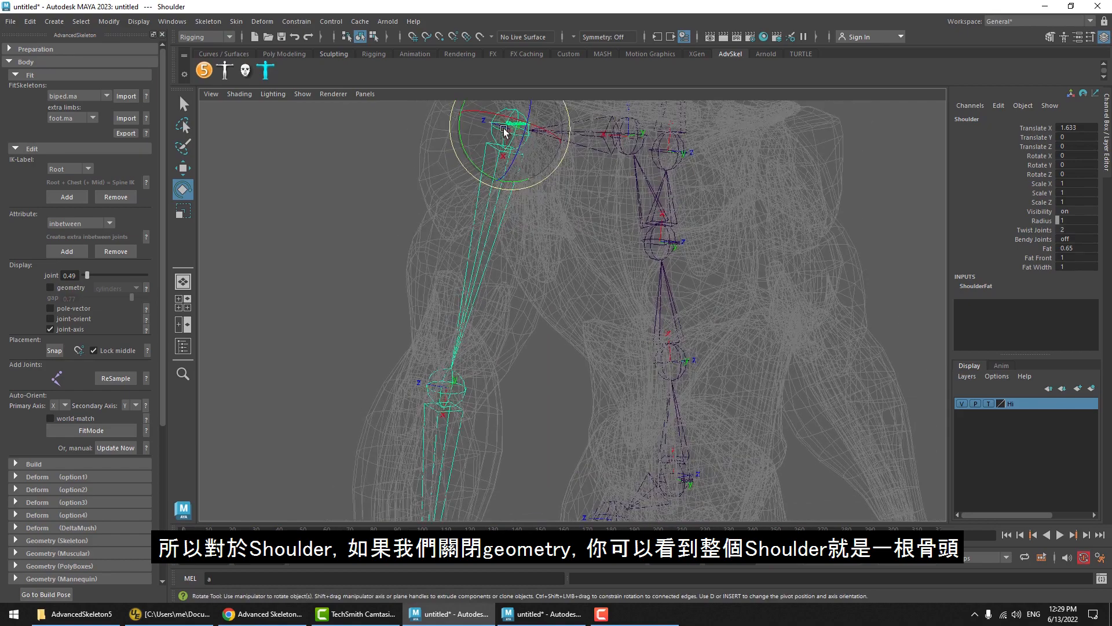
Select the Elbow joint and examine its bone without the display geometry.
alt+middle_drag(469, 388, 438, 226)
drag(445, 274, 362, 307)
alt+drag(467, 297, 511, 292)
alt+middle_drag(501, 255, 492, 400)
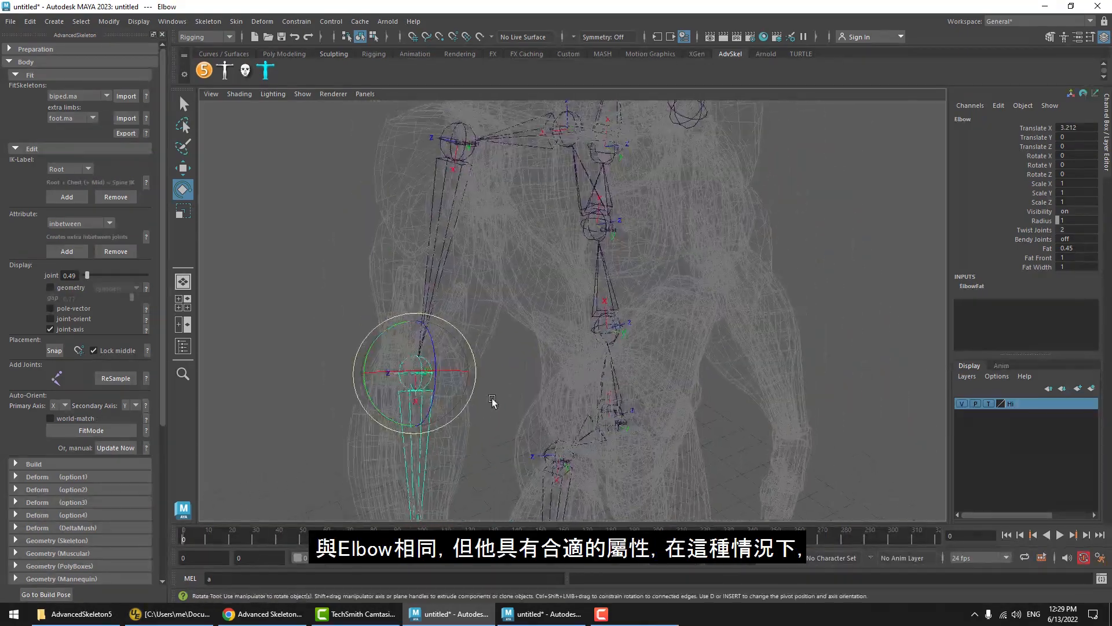
Select the Shoulder joint and examine its Bendy Joints and Twist Joints attributes.
drag(488, 224, 358, 238)
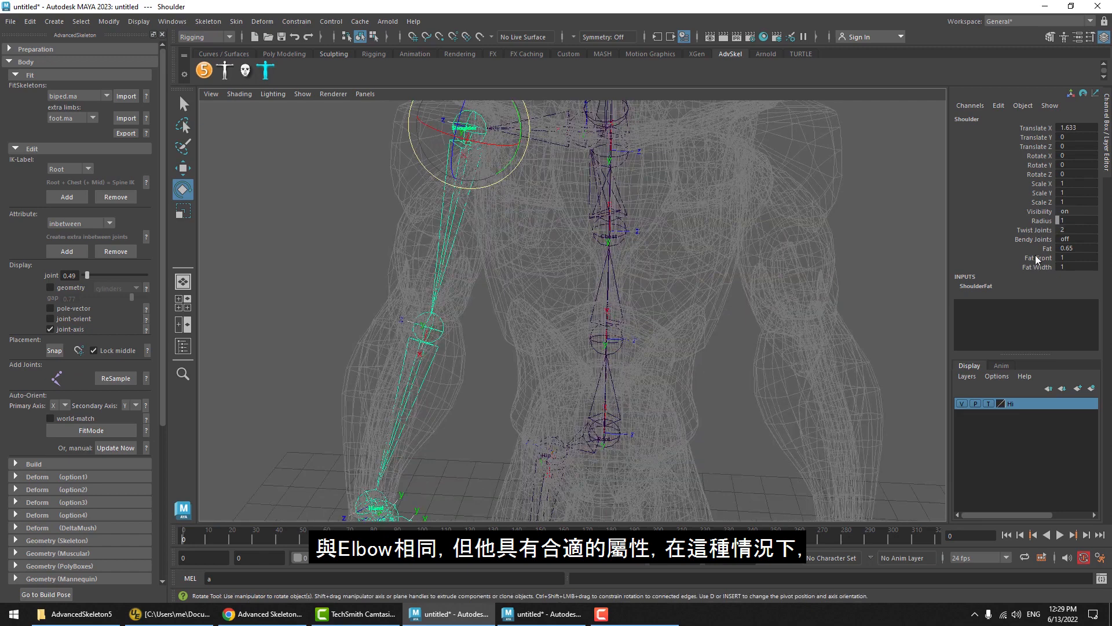
click(1046, 239)
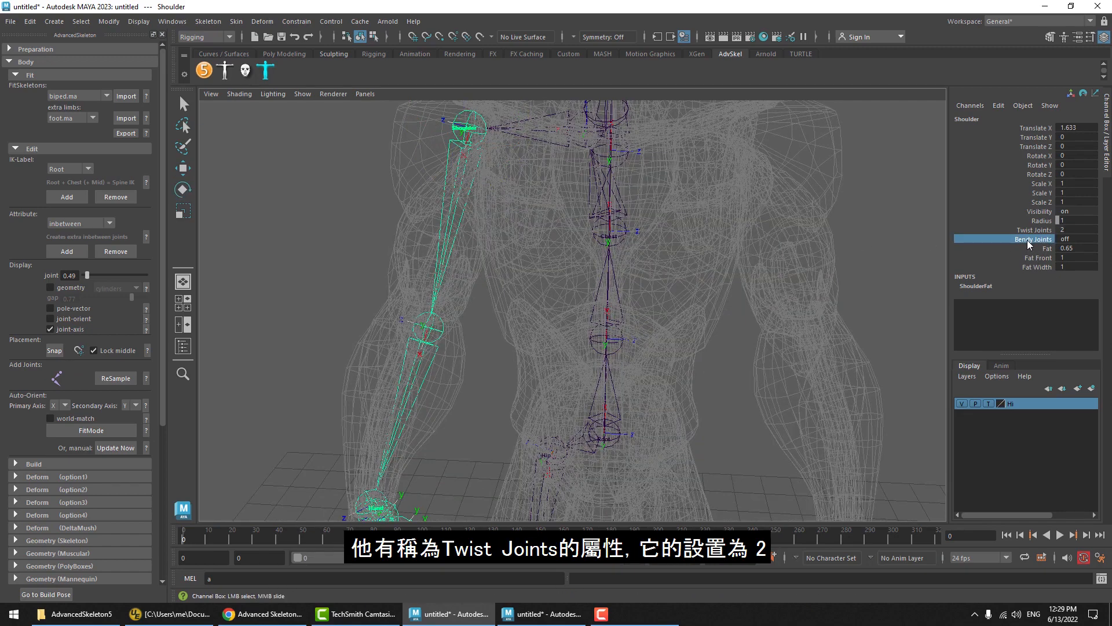
click(1034, 231)
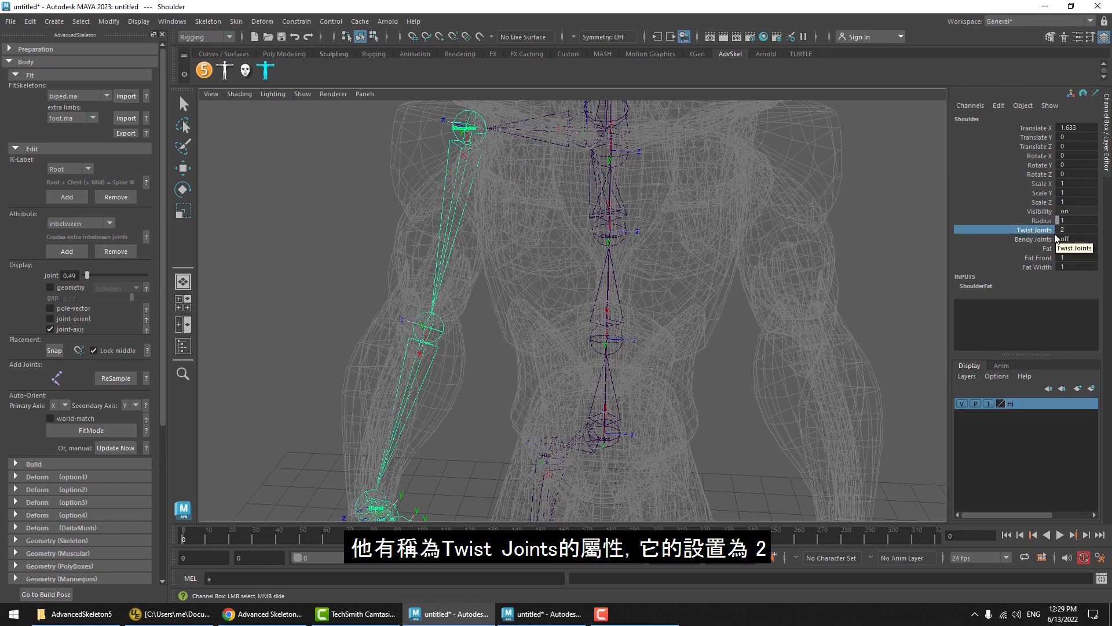
alt+middle_drag(529, 261, 521, 315)
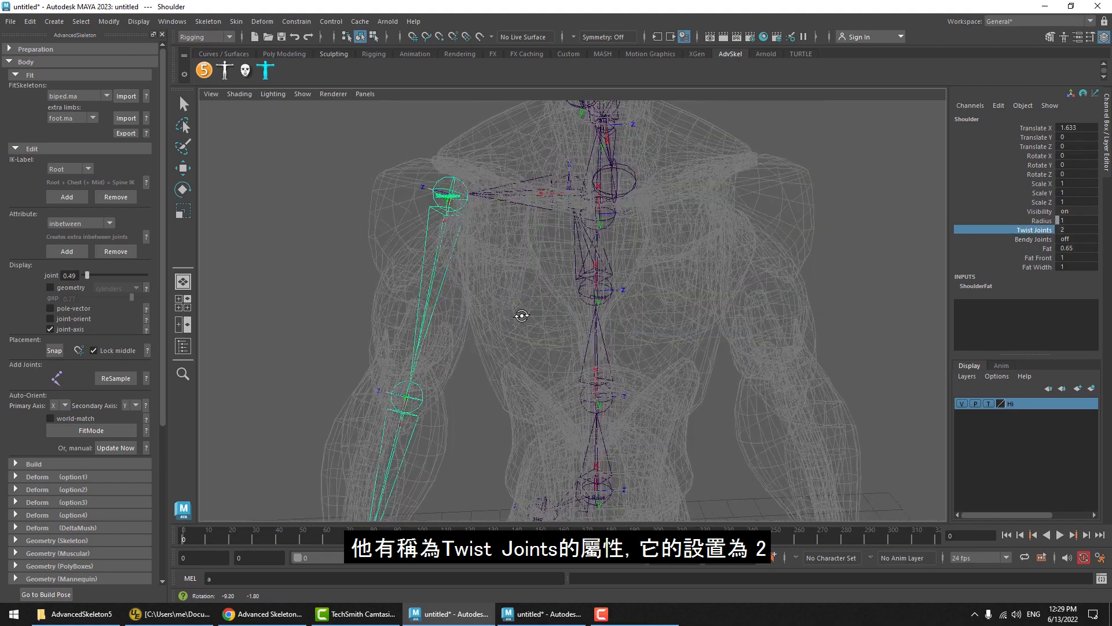
alt+drag(522, 315, 551, 315)
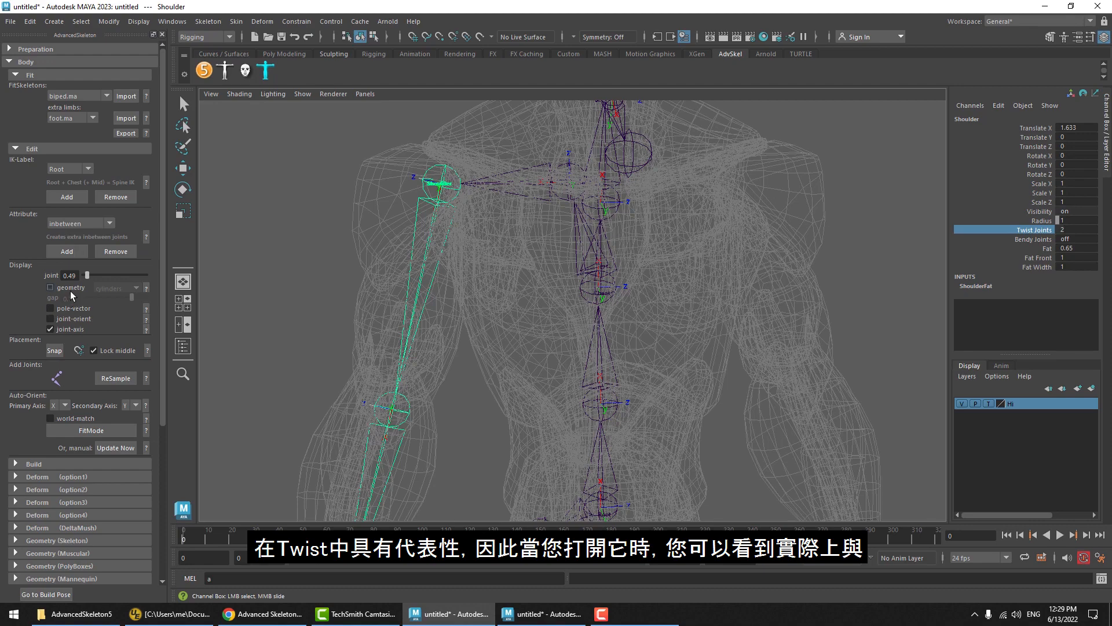
Turn the geometry display on and select the Spine1 joint to examine its inbetween segments.
click(51, 288)
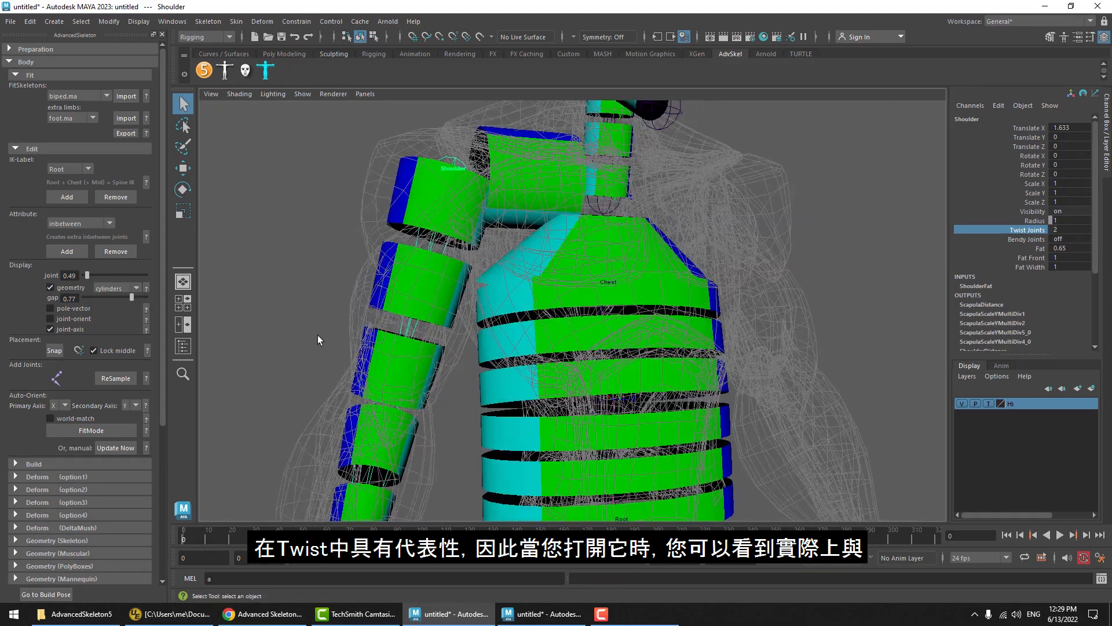
alt+drag(662, 277, 635, 295)
alt+middle_drag(597, 341, 597, 239)
click(556, 201)
alt+drag(598, 240, 626, 243)
alt+drag(649, 336, 570, 261)
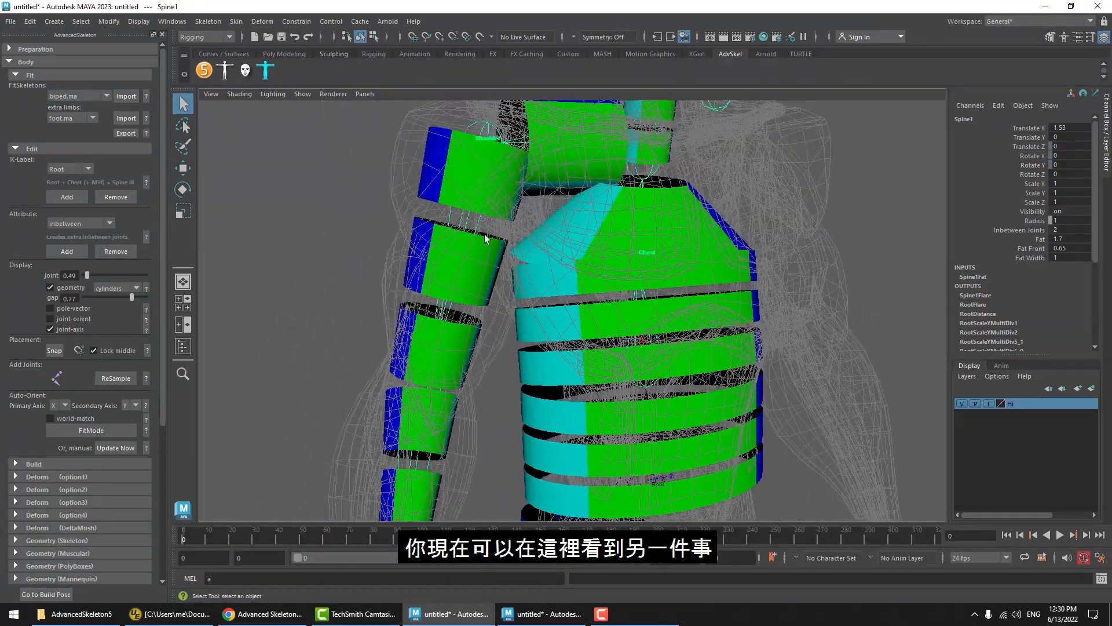
Select the Shoulder joint, take the Hi layer out of template mode and display the viewport shaded.
click(486, 239)
alt+drag(485, 238, 479, 283)
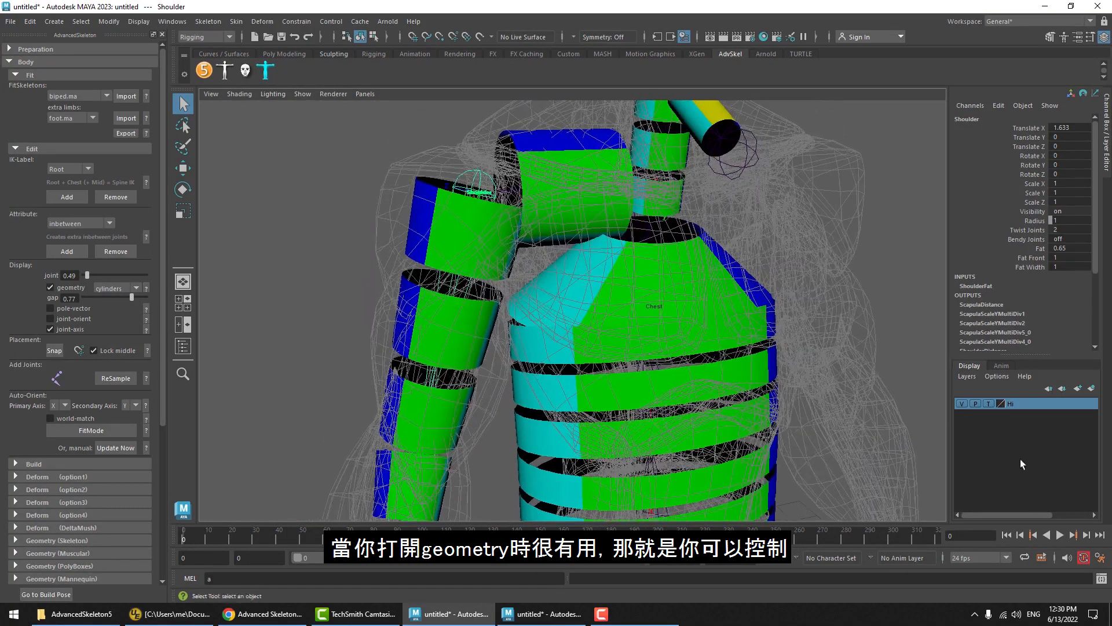
click(989, 404)
key(4)
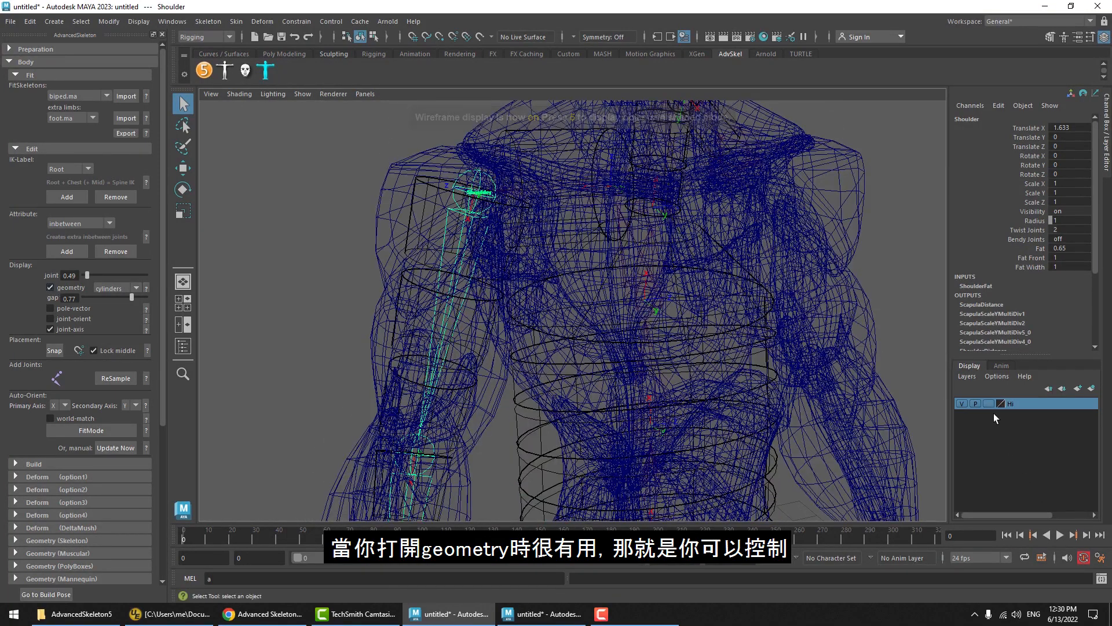
key(5)
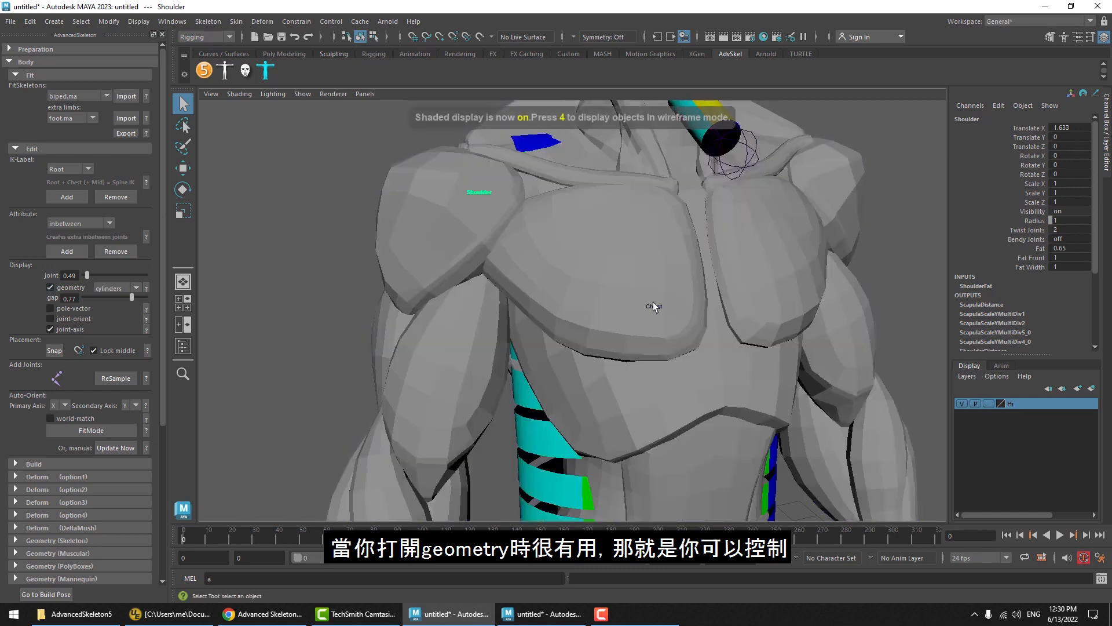
Raise the Shoulder joint's Fat to 0.98 and hide the Hi layer to check the cylinders.
click(1036, 250)
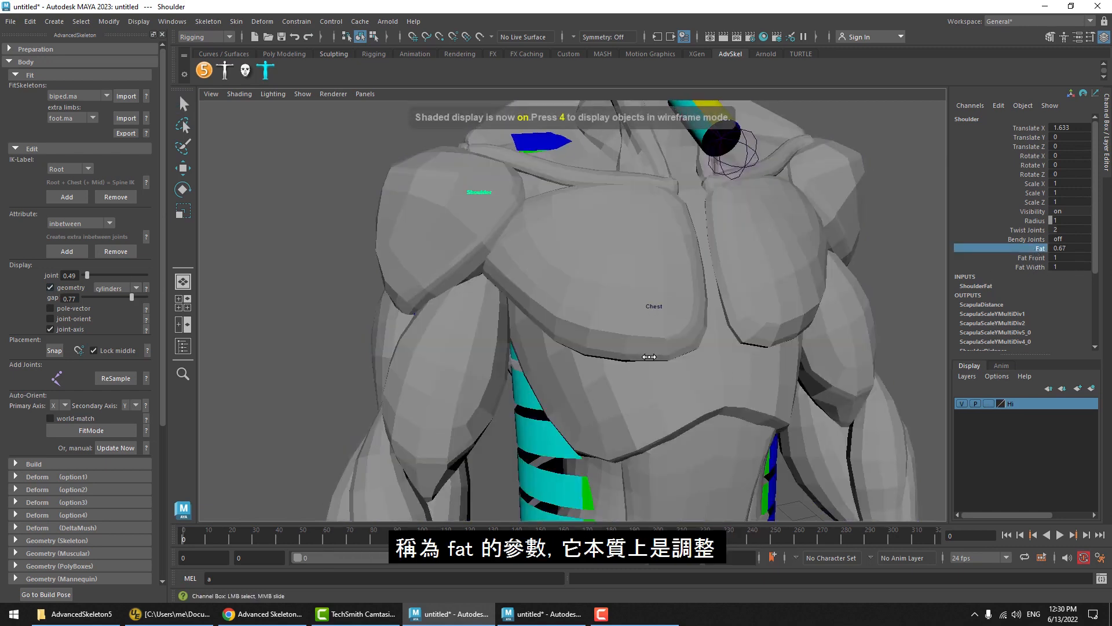
middle_drag(650, 353, 666, 362)
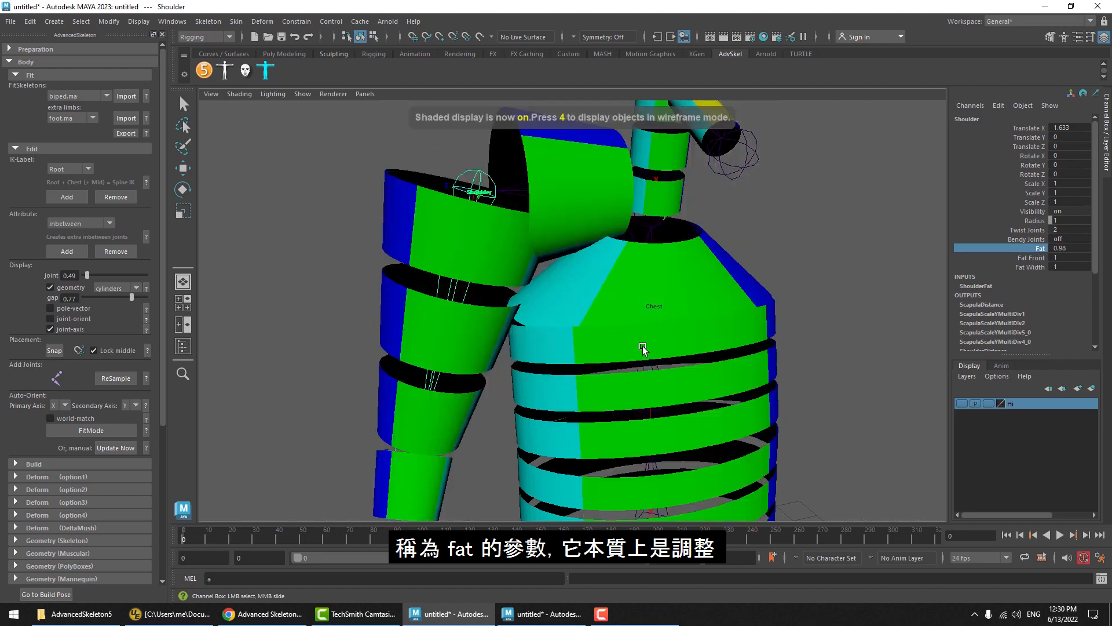
middle_drag(643, 349, 642, 347)
Try to adjust the Fat of the Shoulder and forearm joints together.
click(444, 482)
shift+click(422, 339)
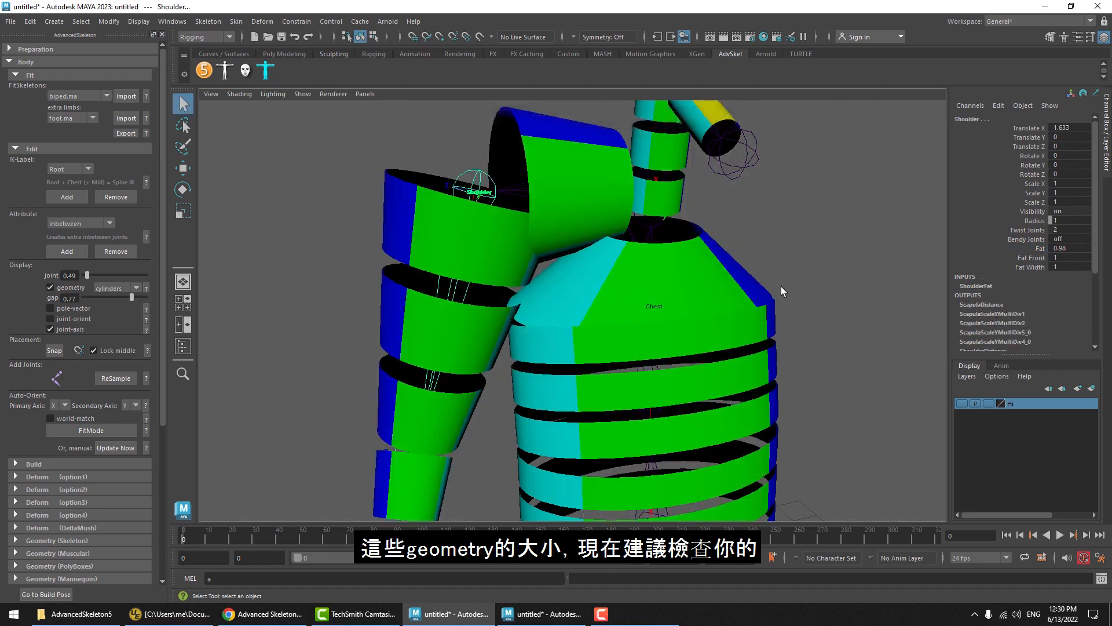
click(1035, 249)
middle_drag(774, 319, 766, 319)
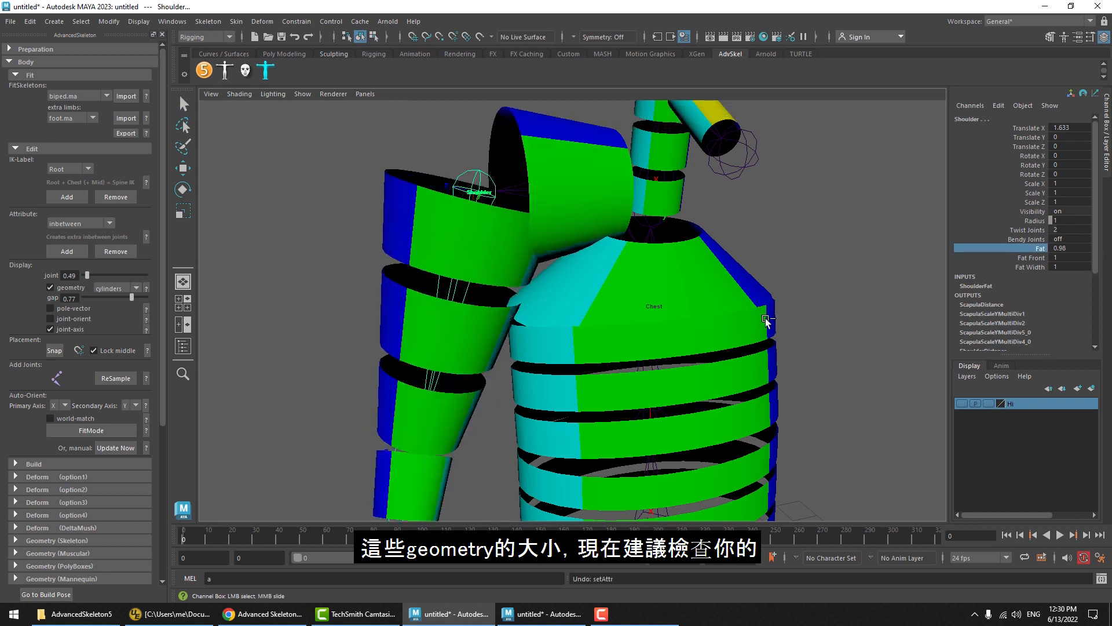
Show the Hi layer and set Fat to 0.85 on the Elbow and 0.94 on the Shoulder to match the arm mesh.
click(963, 403)
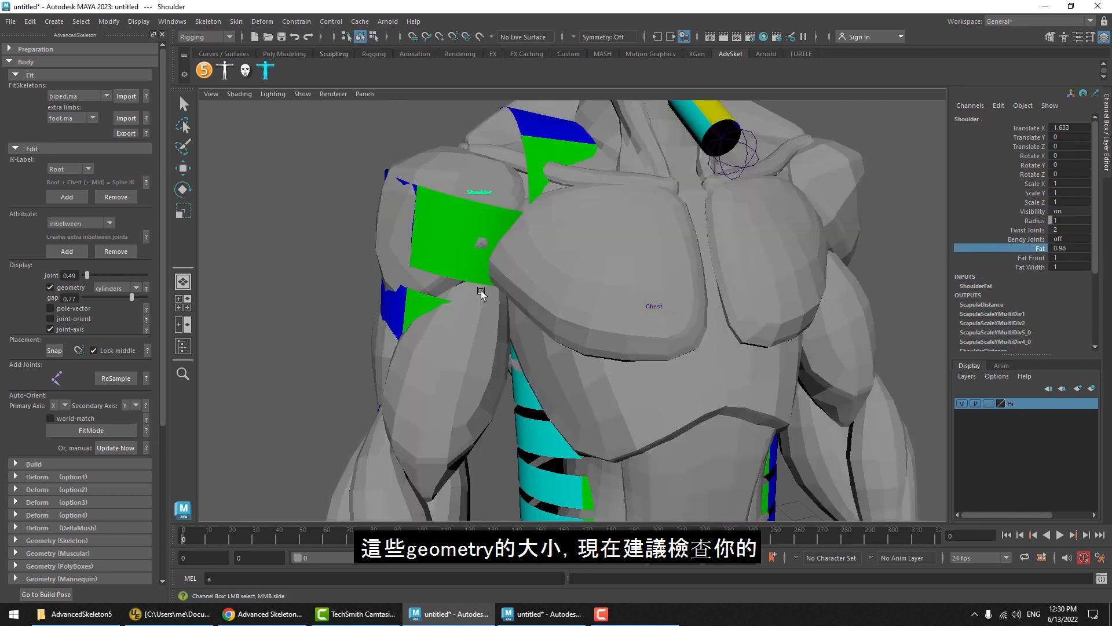
middle_drag(482, 291, 479, 137)
key(ctrl+z)
drag(465, 327, 220, 334)
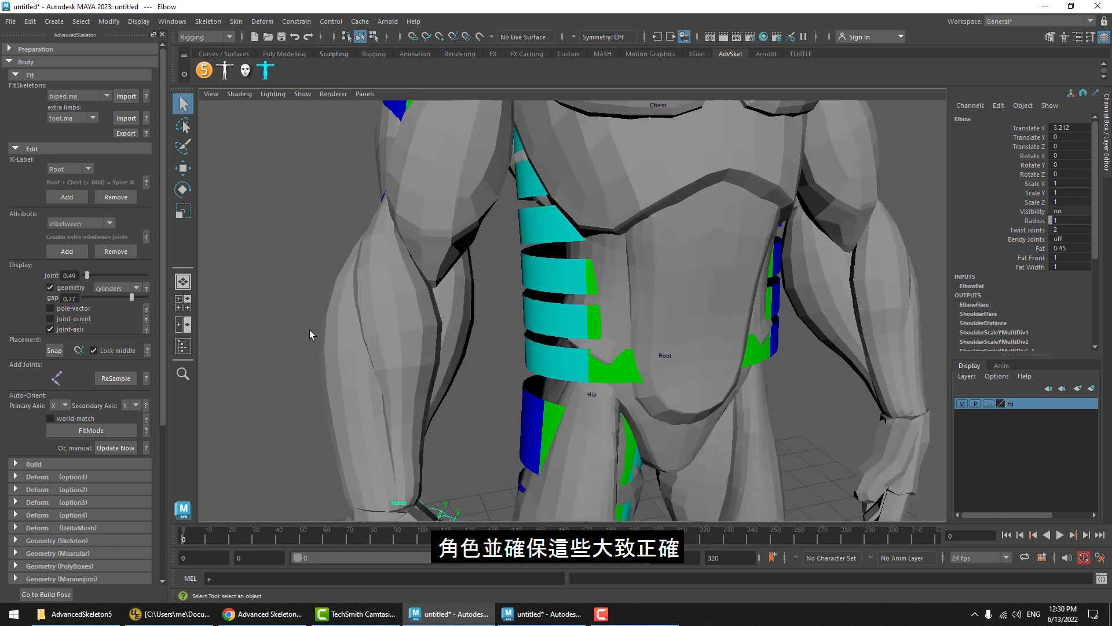
click(1041, 249)
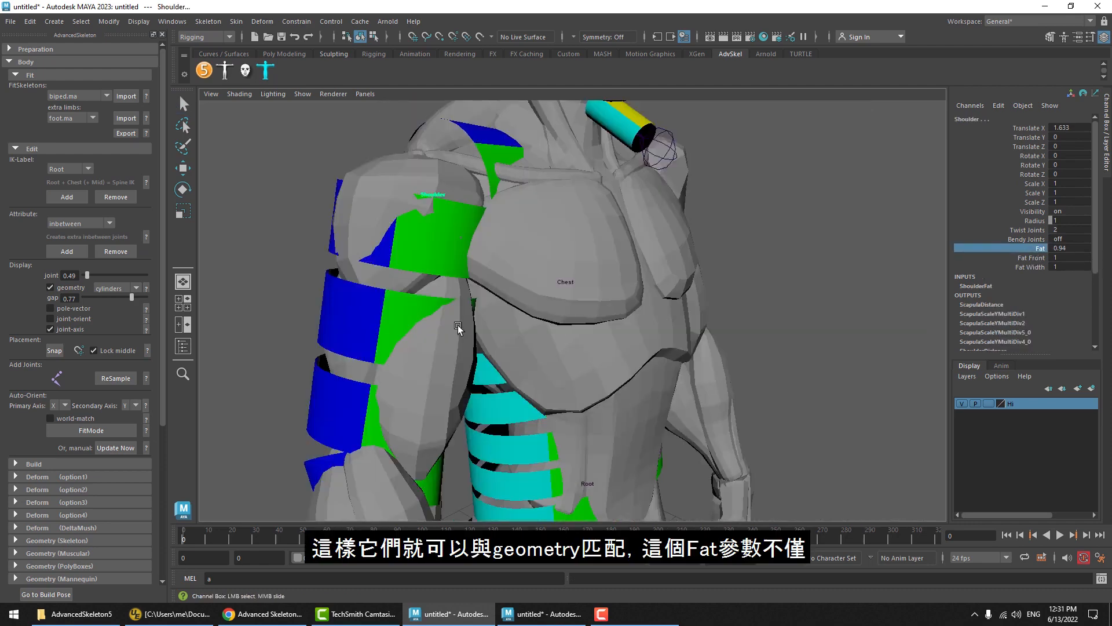
alt+drag(456, 326, 409, 320)
alt+middle_drag(409, 319, 431, 342)
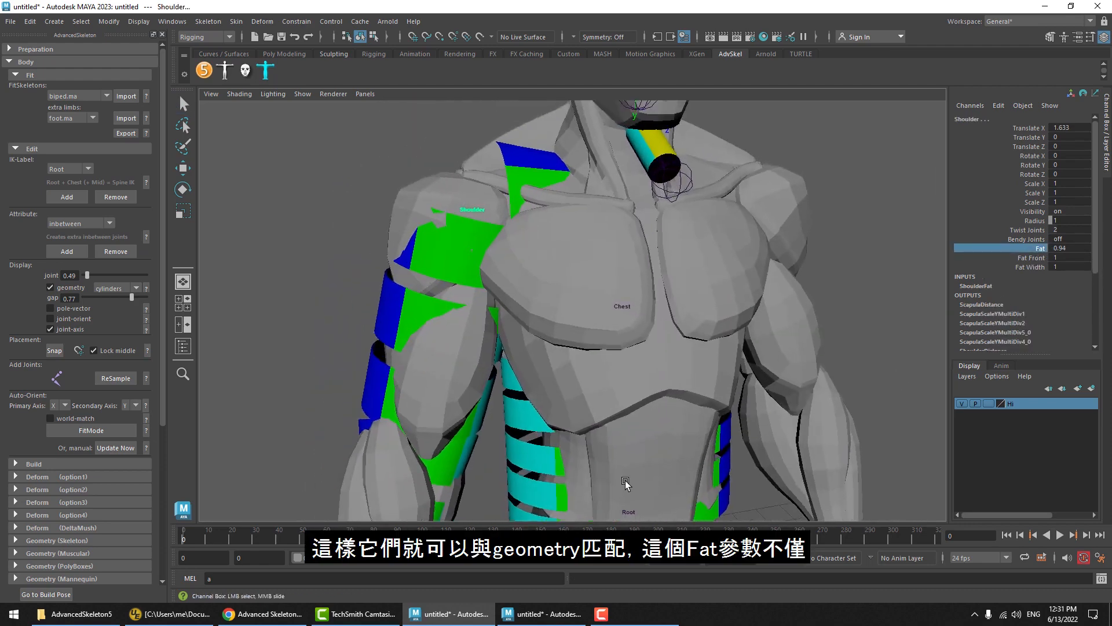
Toggle the Hi layer's visibility off and on to compare the cylinders with the body mesh.
click(963, 402)
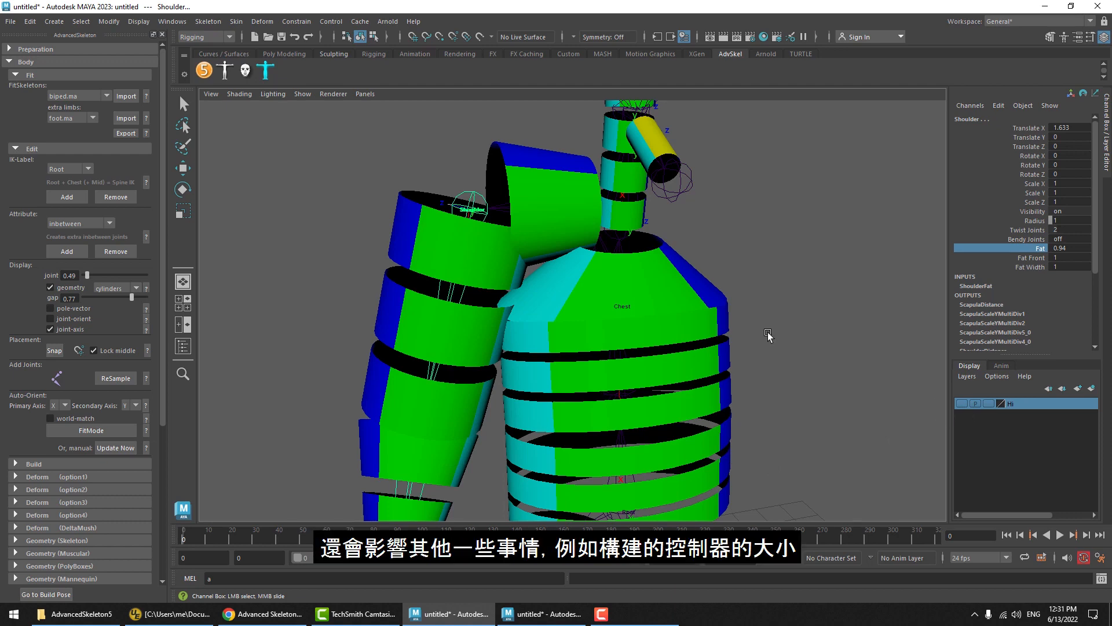
click(964, 405)
alt+drag(836, 325, 731, 327)
alt+middle_drag(731, 328, 611, 232)
alt+right_drag(611, 232, 569, 235)
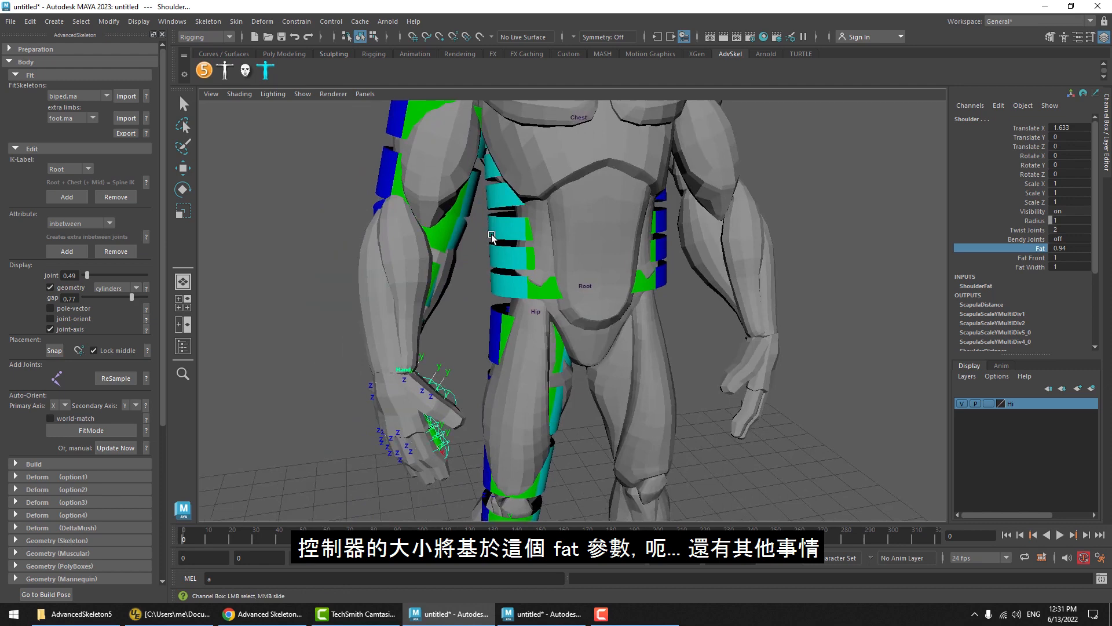
Select the Elbow joint and inspect its Fat value and the arm's cylinder fit.
click(438, 282)
alt+middle_drag(493, 278, 523, 457)
alt+right_drag(523, 457, 574, 443)
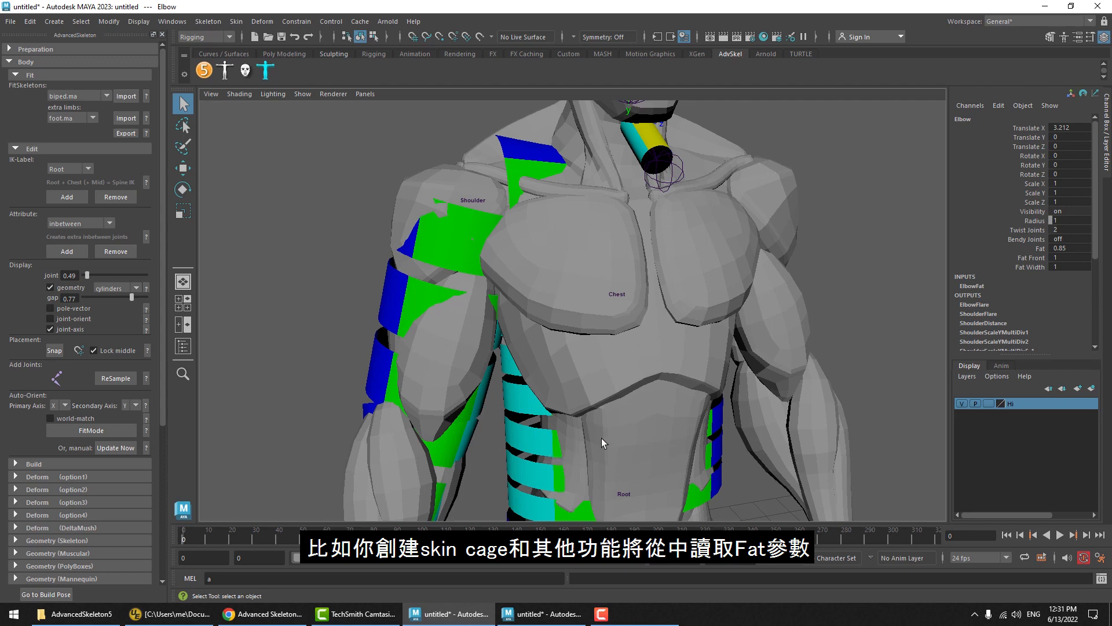
Adjust the Fat of the thigh's fit joint so its cylinders roughly match the leg mesh.
click(1039, 249)
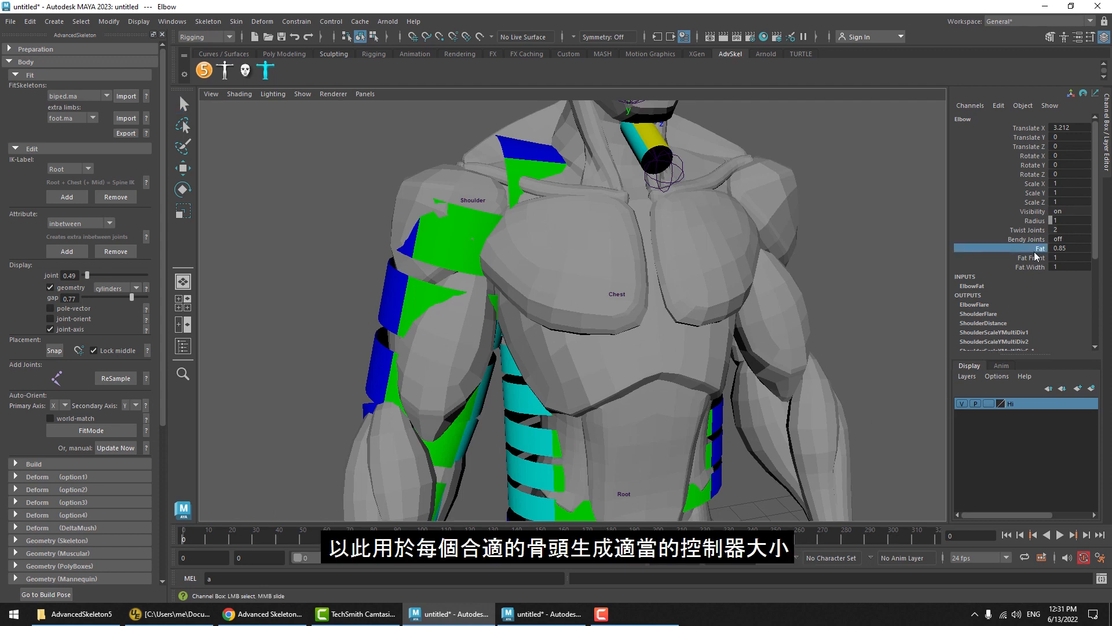
alt+middle_drag(677, 300, 677, 320)
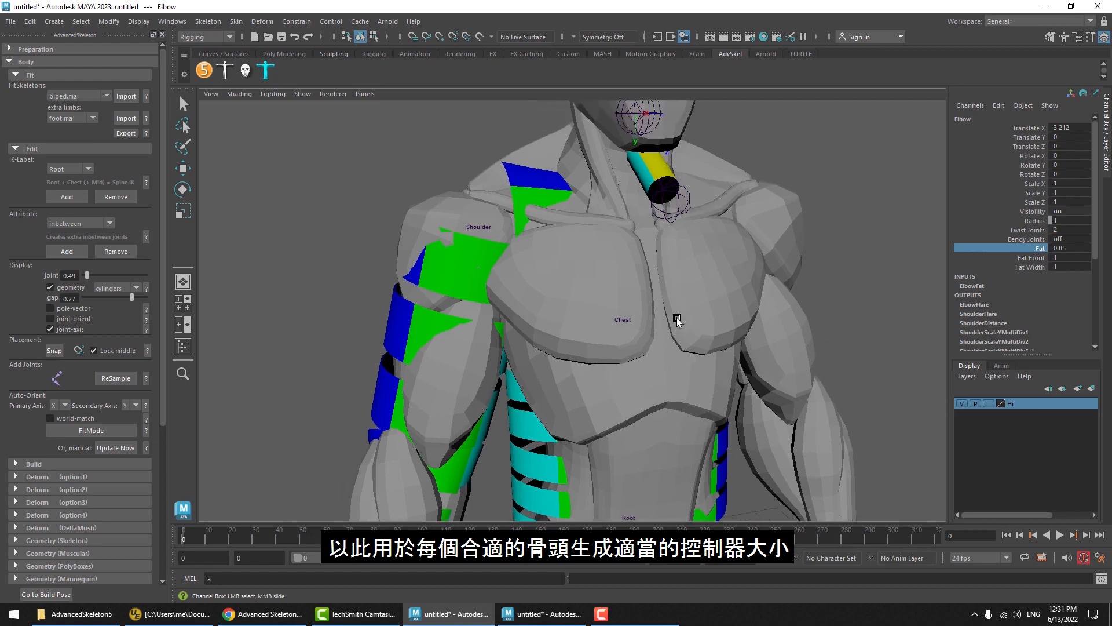
alt+middle_drag(545, 367, 547, 288)
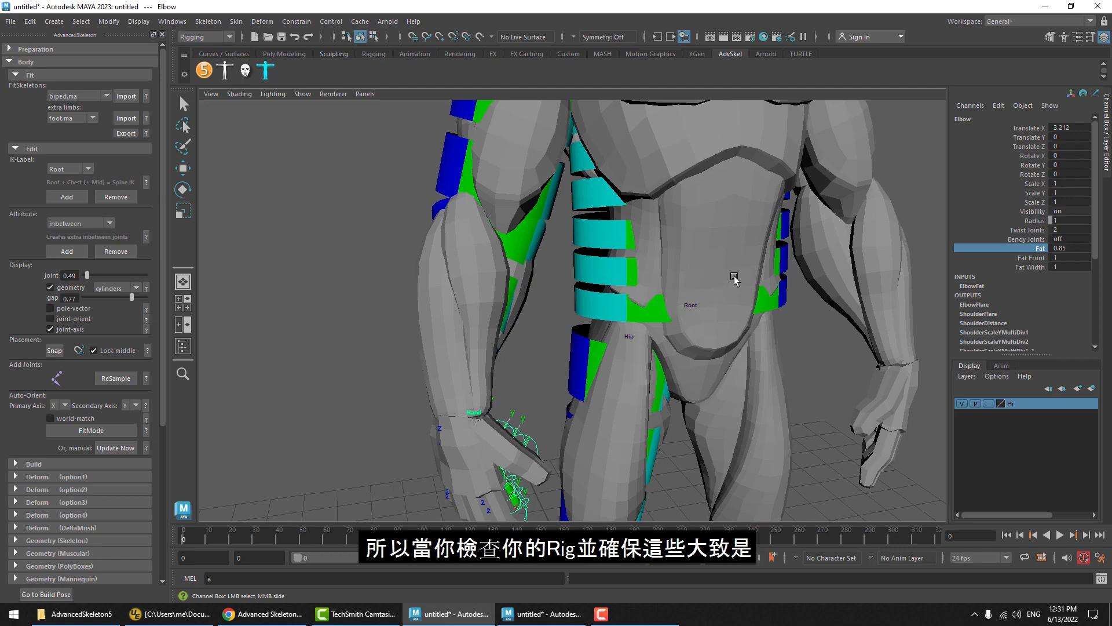
drag(732, 273, 637, 278)
alt+middle_drag(735, 314, 735, 234)
drag(659, 350, 603, 330)
drag(604, 330, 663, 348)
click(1041, 249)
middle_drag(772, 342, 785, 342)
Select the Knee joint and examine the lower leg and foot in wireframe and shaded display.
alt+middle_drag(728, 375, 753, 107)
drag(675, 360, 633, 368)
alt+drag(649, 364, 760, 359)
alt+middle_drag(587, 354, 607, 98)
key(4)
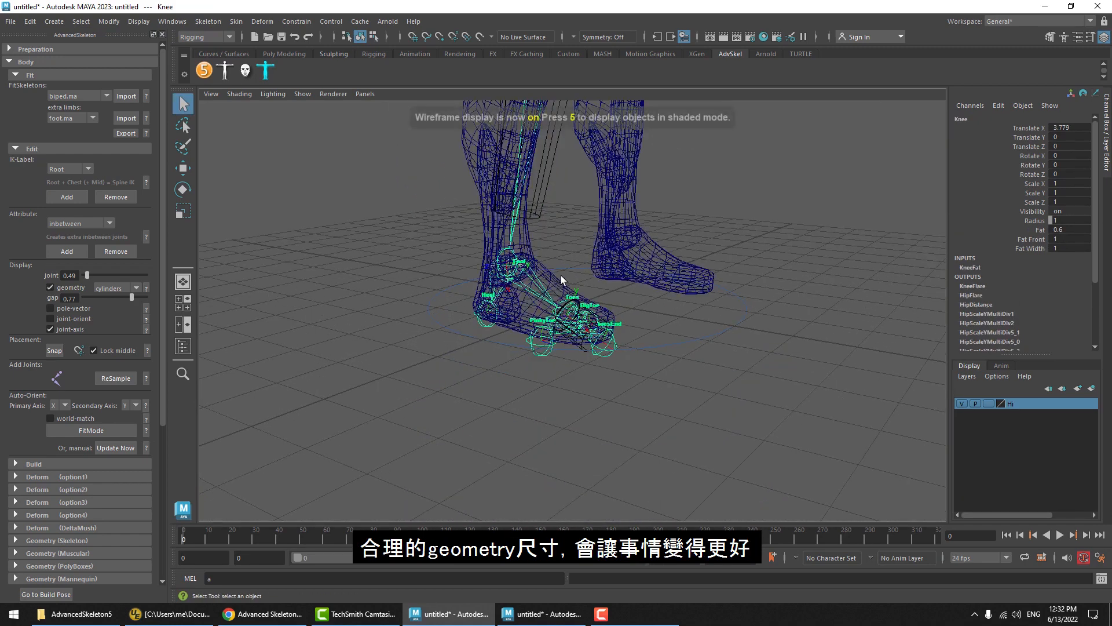
alt+drag(561, 277, 539, 318)
key(5)
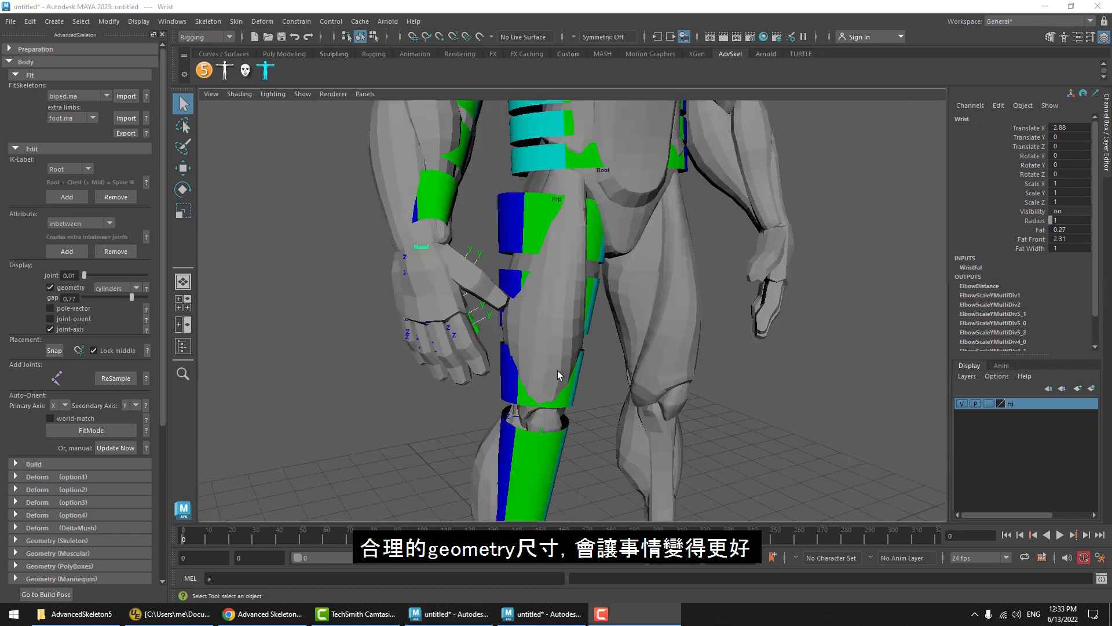
Examine the hand's finger joints against the mesh up close, in wireframe and shaded display, and within the whole arm pose.
mouse_move(558, 370)
alt+mouse_down()
mouse_move(610, 336)
mouse_move(541, 303)
mouse_move(501, 331)
mouse_move(491, 412)
mouse_move(468, 283)
alt+mouse_up()
key(4)
key(5)
alt+right_drag(471, 305, 652, 292)
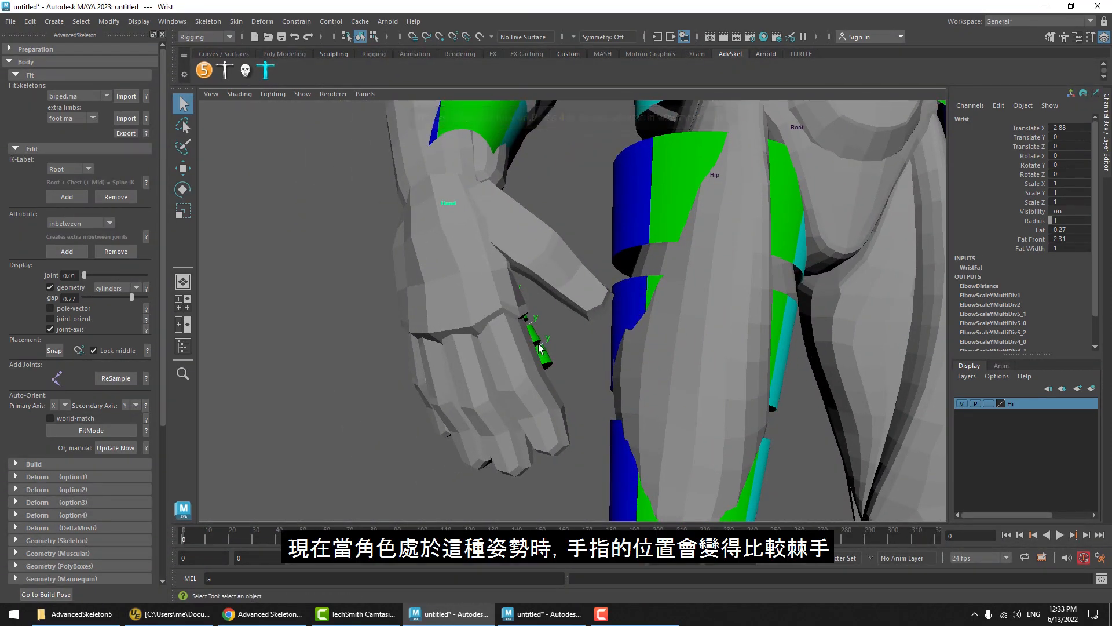
mouse_move(540, 351)
alt+mouse_down()
mouse_move(626, 349)
mouse_move(530, 349)
alt+mouse_up()
alt+right_drag(531, 349, 499, 387)
alt+middle_drag(498, 387, 474, 396)
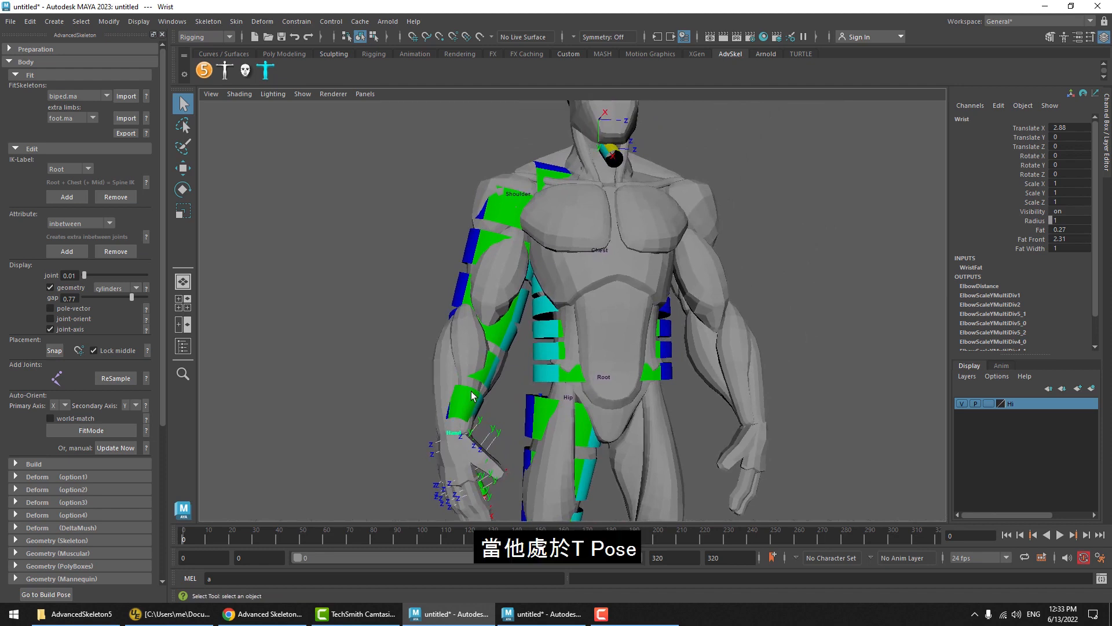
alt+middle_drag(472, 397, 540, 331)
key(space)
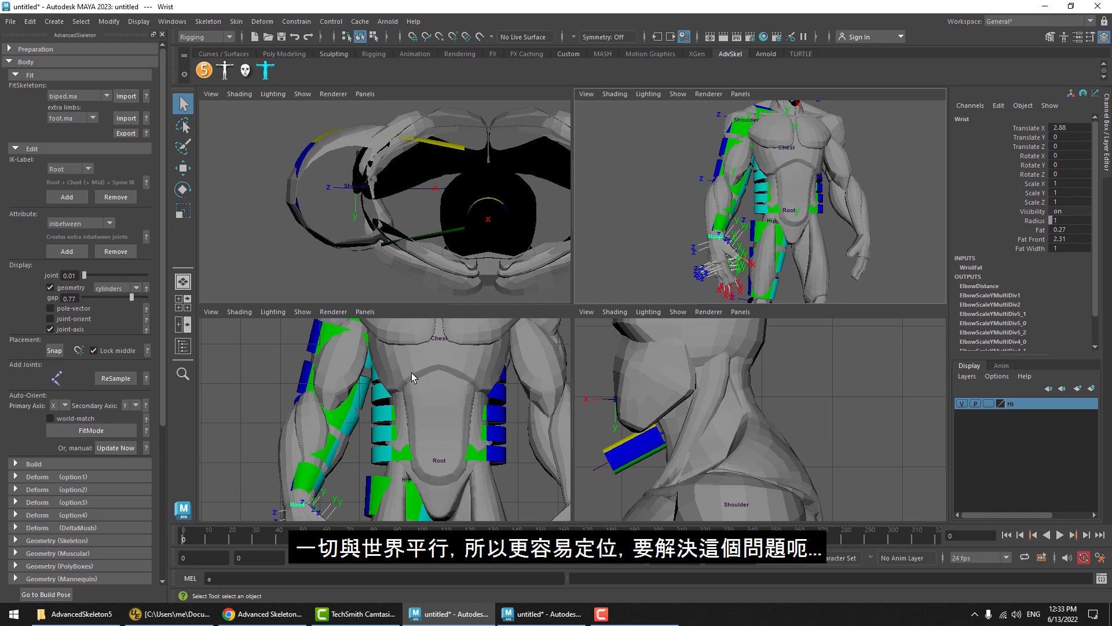
key(space)
alt+right_drag(643, 232, 659, 242)
alt+drag(546, 325, 567, 303)
Show the four-view layout and replace the top view with a new orthographic Back camera.
key(space)
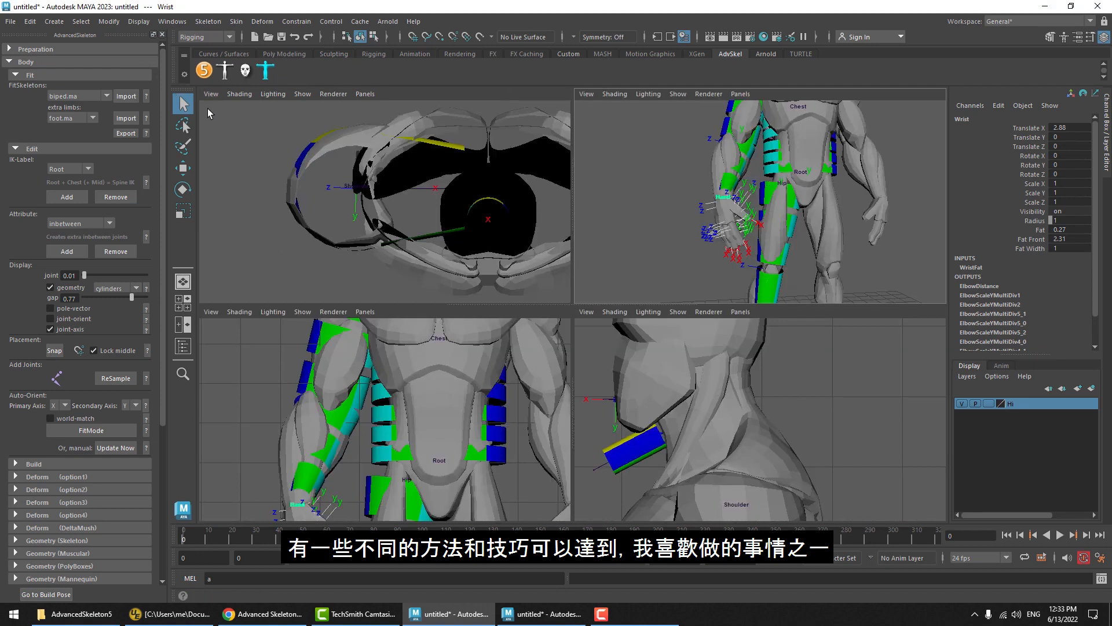
click(373, 97)
mouse_move(418, 128)
mouse_move(510, 167)
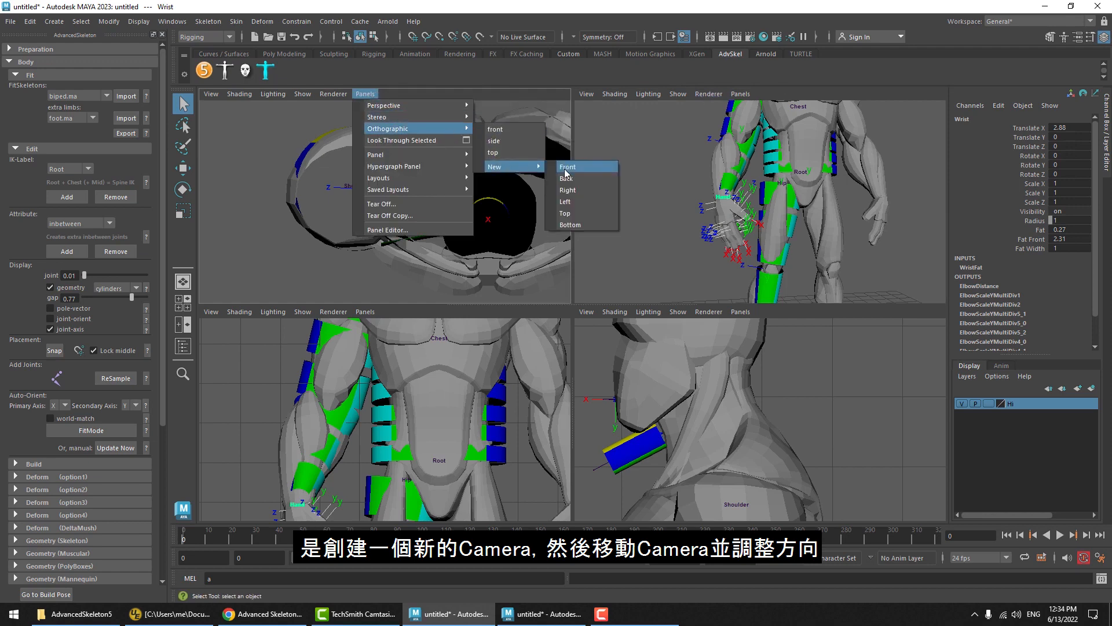
click(567, 178)
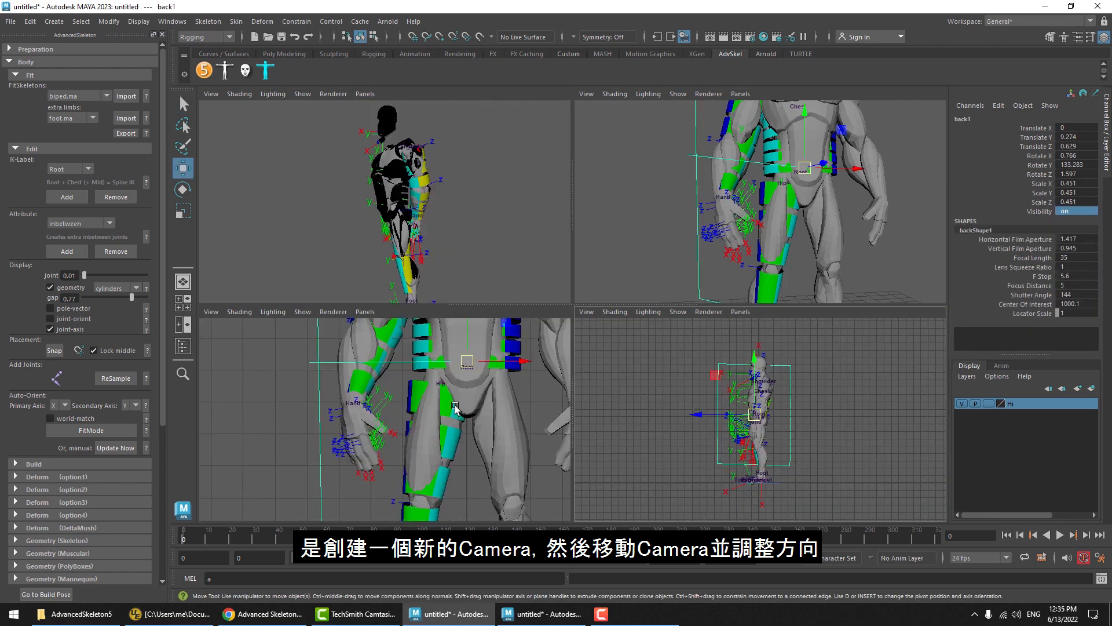
Move the new back camera from the body centre to the character's hand and frame the hand in its view.
middle_drag(456, 407, 366, 457)
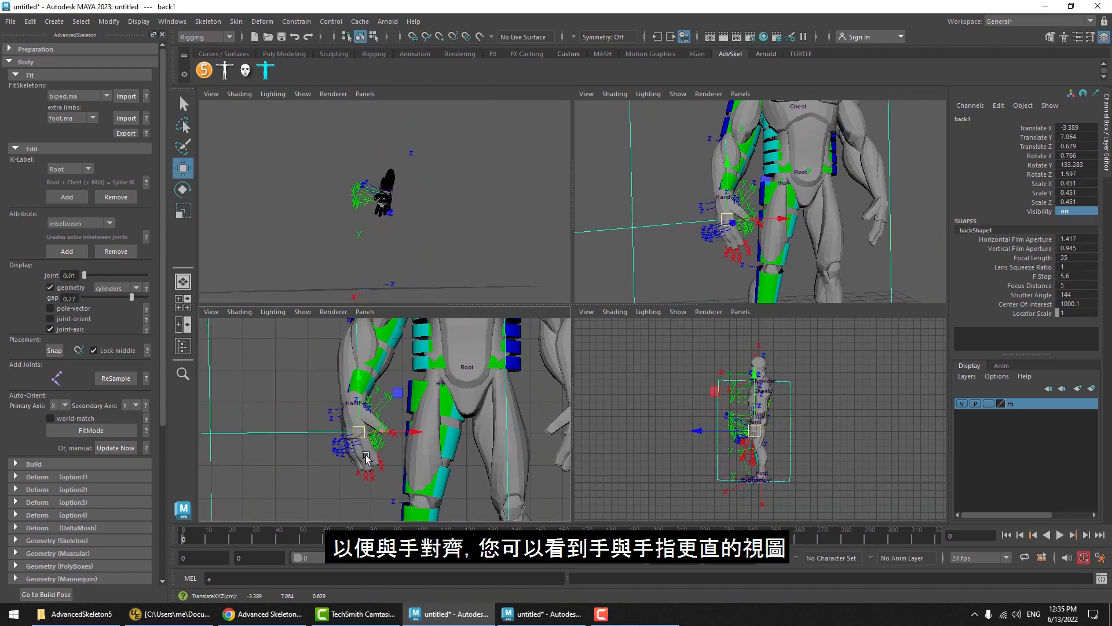
alt+right_drag(452, 465, 551, 482)
alt+middle_drag(414, 462, 457, 414)
alt+right_drag(457, 413, 408, 415)
Rotate the back camera around the hand until its view looks straight at the hand and fingers.
key(e)
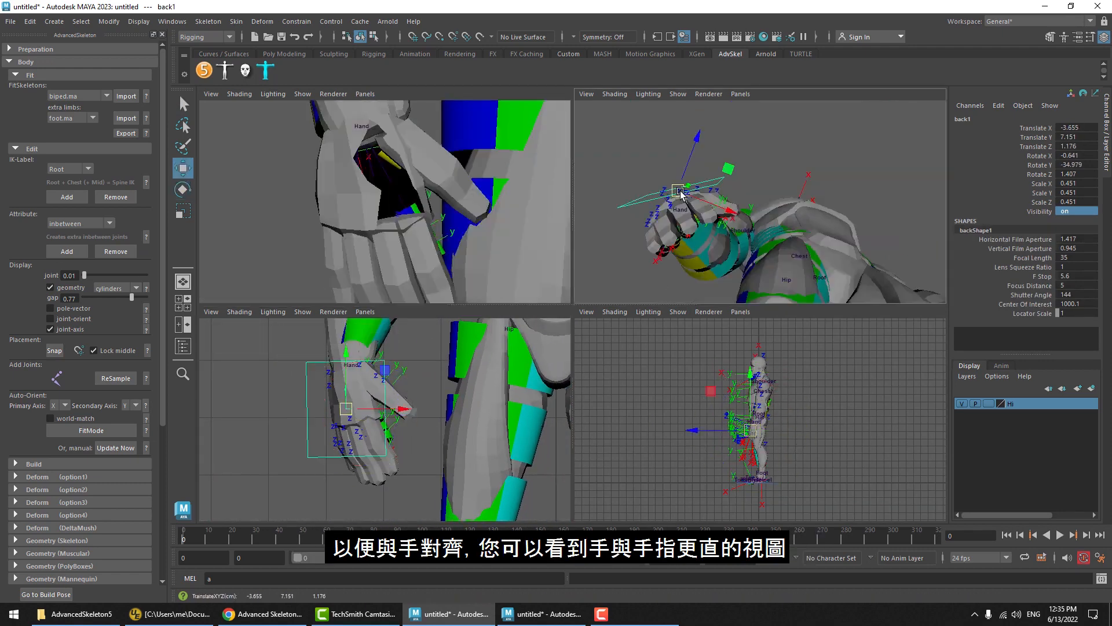
key(e)
drag(708, 151, 664, 193)
key(w)
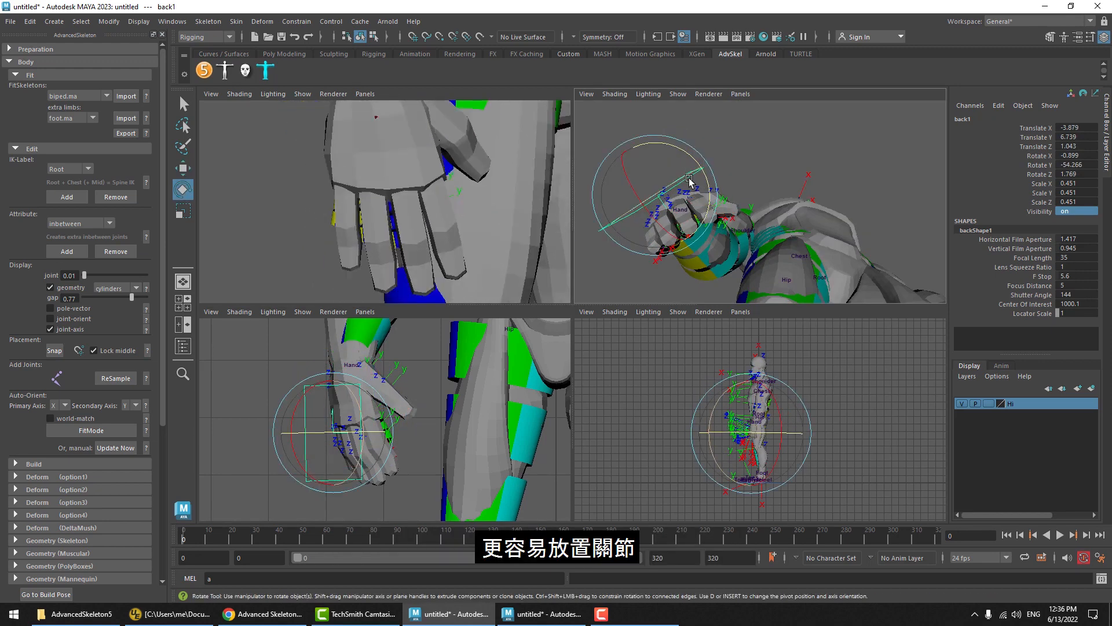
drag(689, 180, 694, 172)
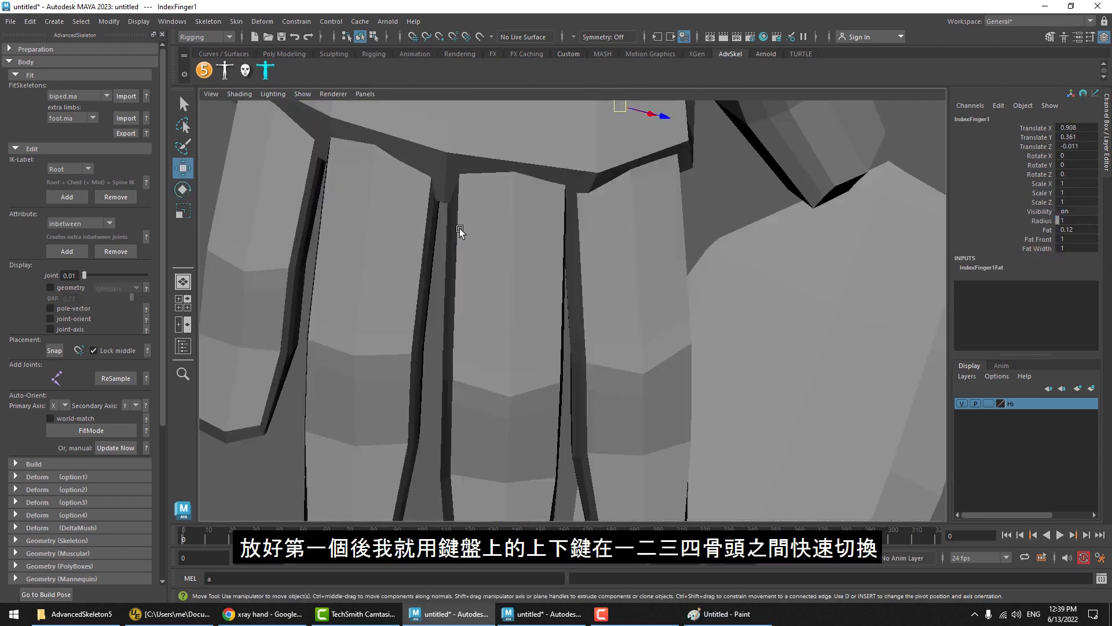
Move the IndexFinger2 joint down the index finger to its knuckle, stepping between the neighbouring joints of the chain.
scroll(460, 232, down, 8)
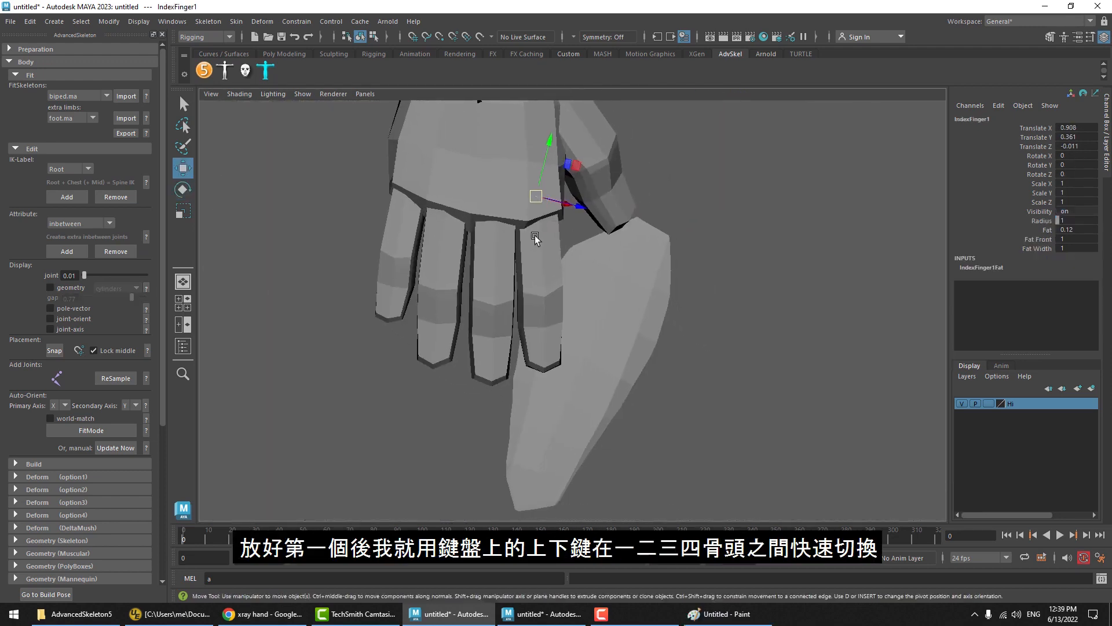
key(Down)
middle_drag(613, 268, 613, 326)
key(Down)
key(Up)
key(Up)
key(Down)
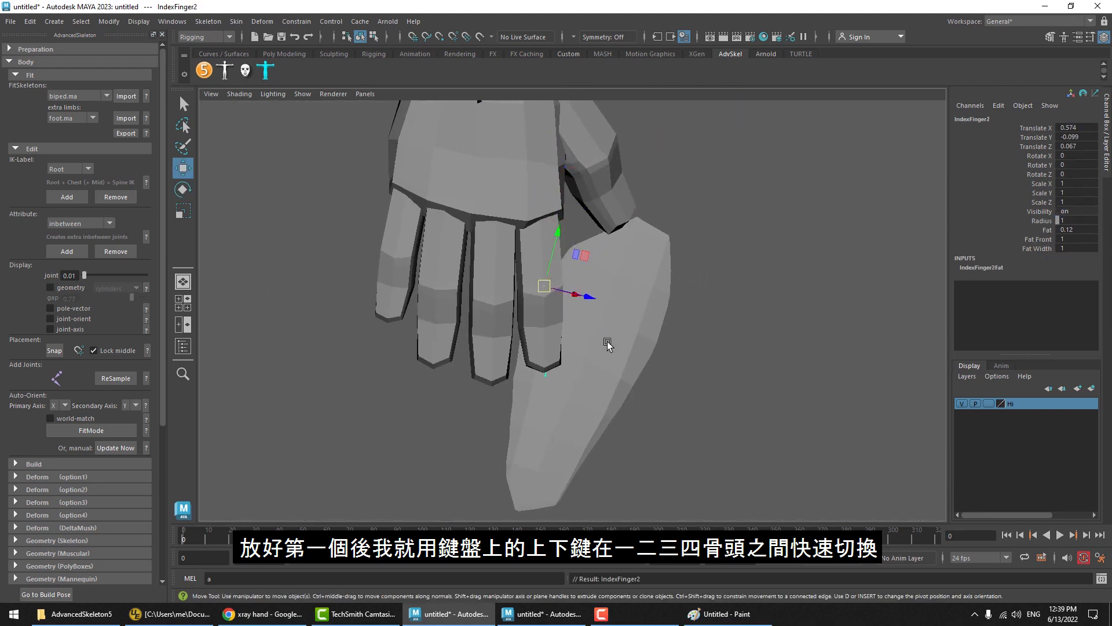
Step down and back up the index finger's joint chain to check each joint's placement.
key(Down)
key(Down)
key(Up)
key(Up)
key(Up)
key(Down)
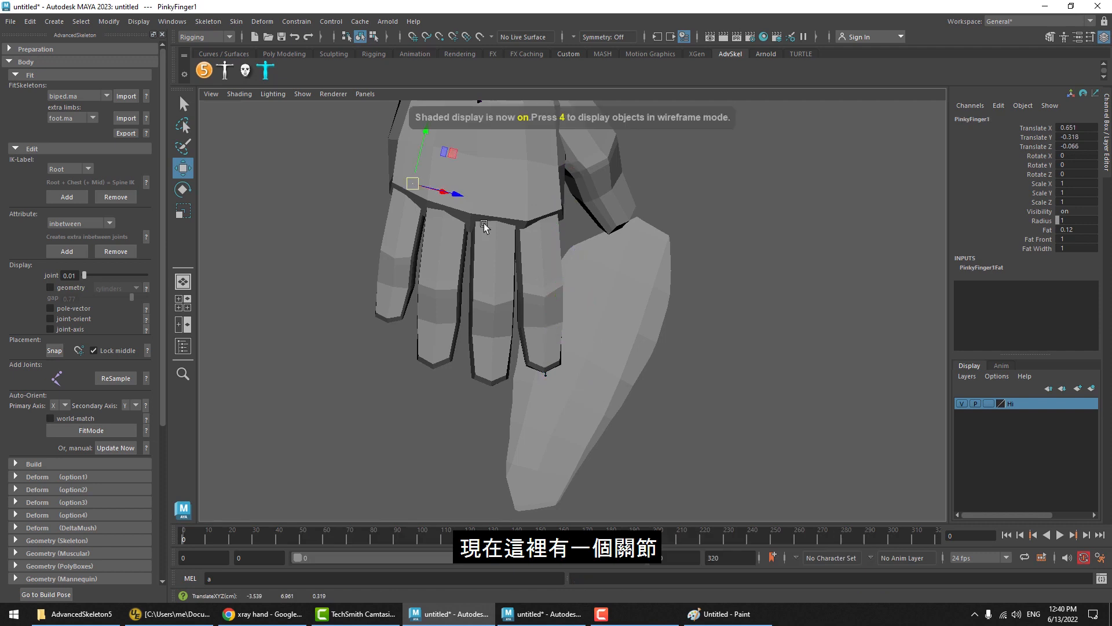
Switch the hand view to wireframe and select the Cup joint near the wrist.
alt+drag(441, 191, 478, 200)
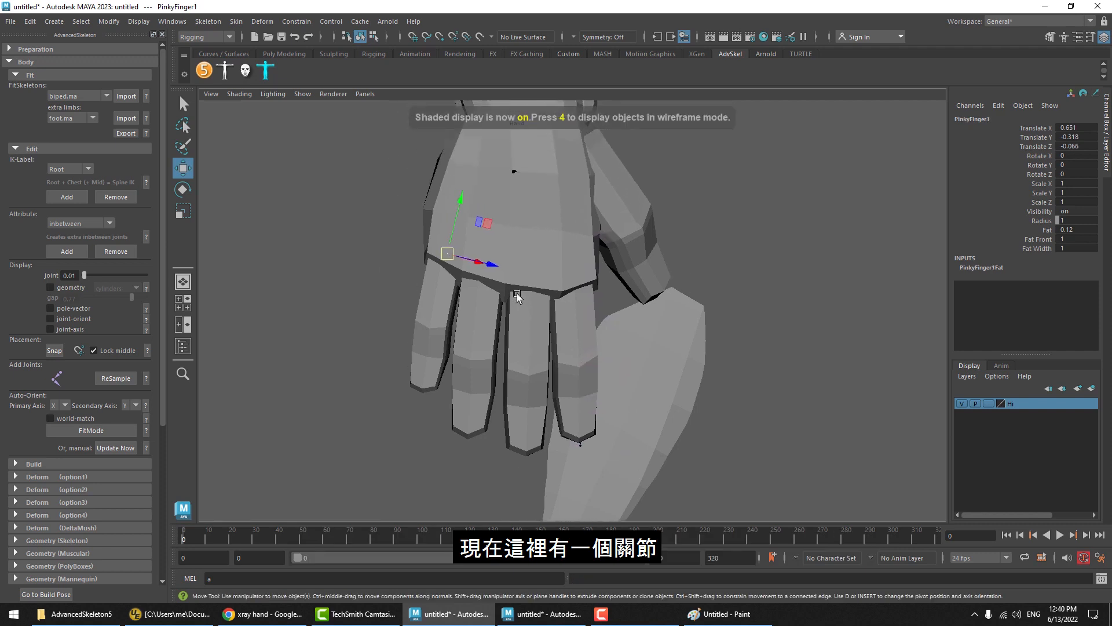
key(4)
click(491, 187)
alt+middle_drag(493, 189, 488, 244)
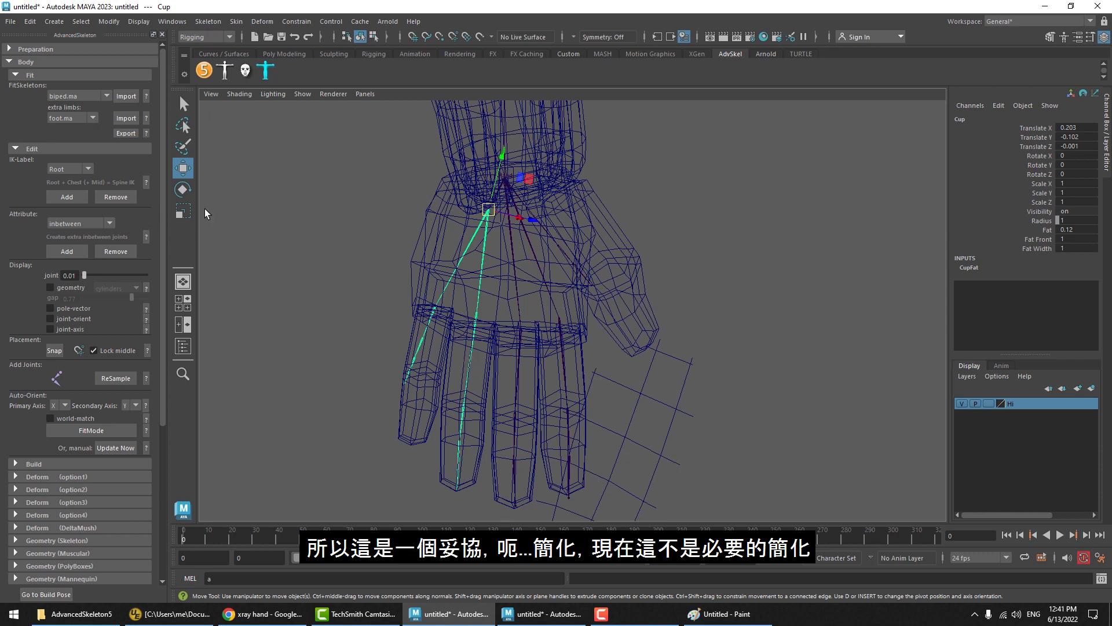
Check the available FitSkeletons files, keep biped.ma, and choose hand.ma as the extra limbs file.
click(79, 97)
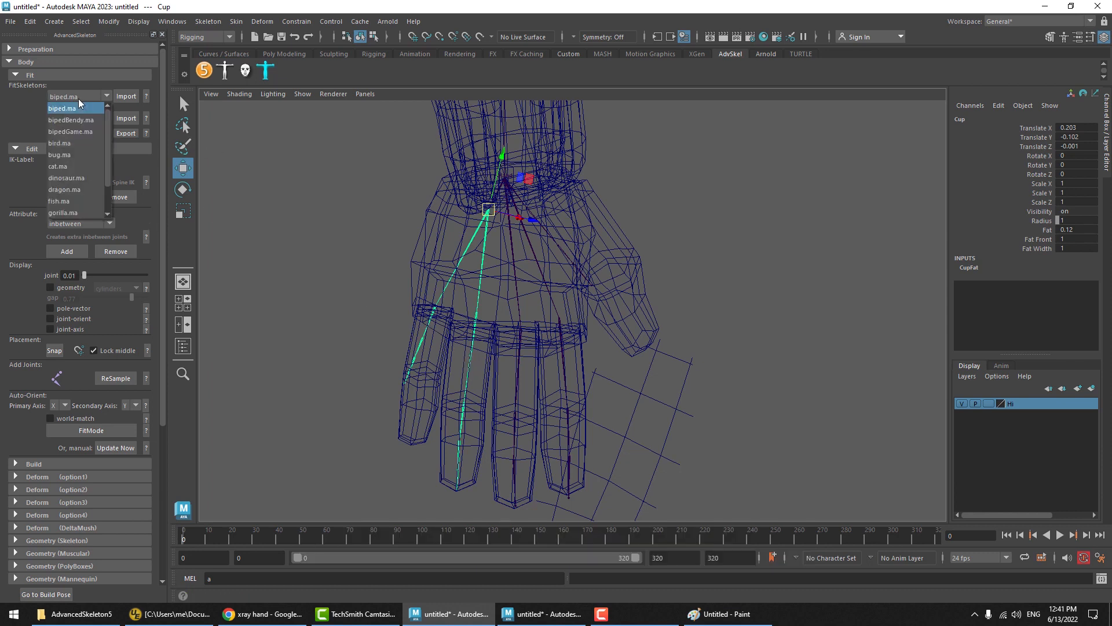
click(78, 98)
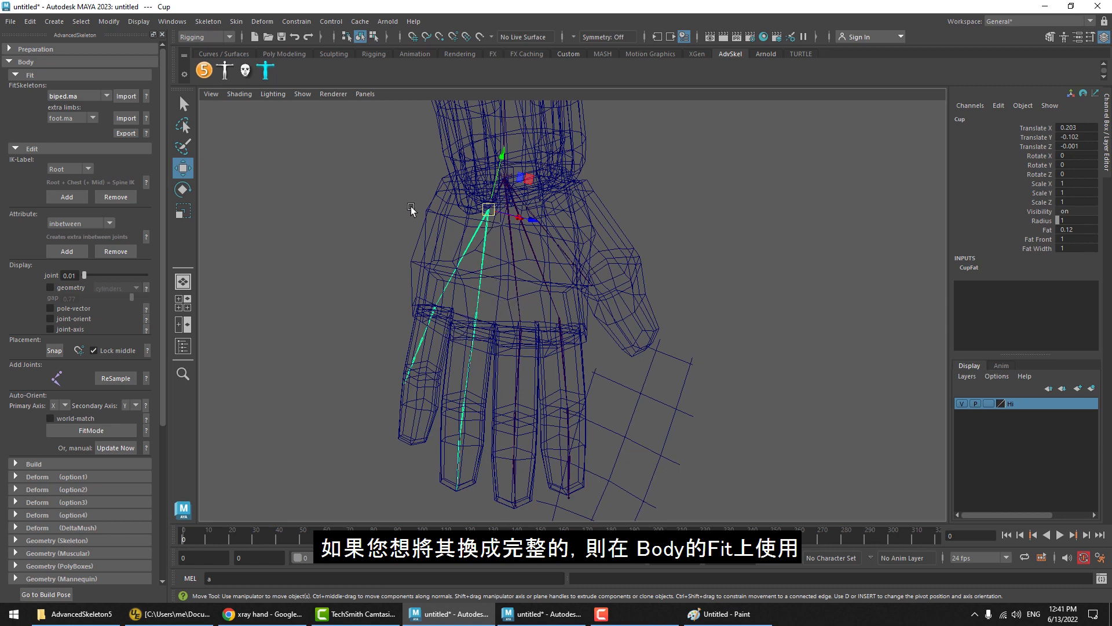
click(82, 120)
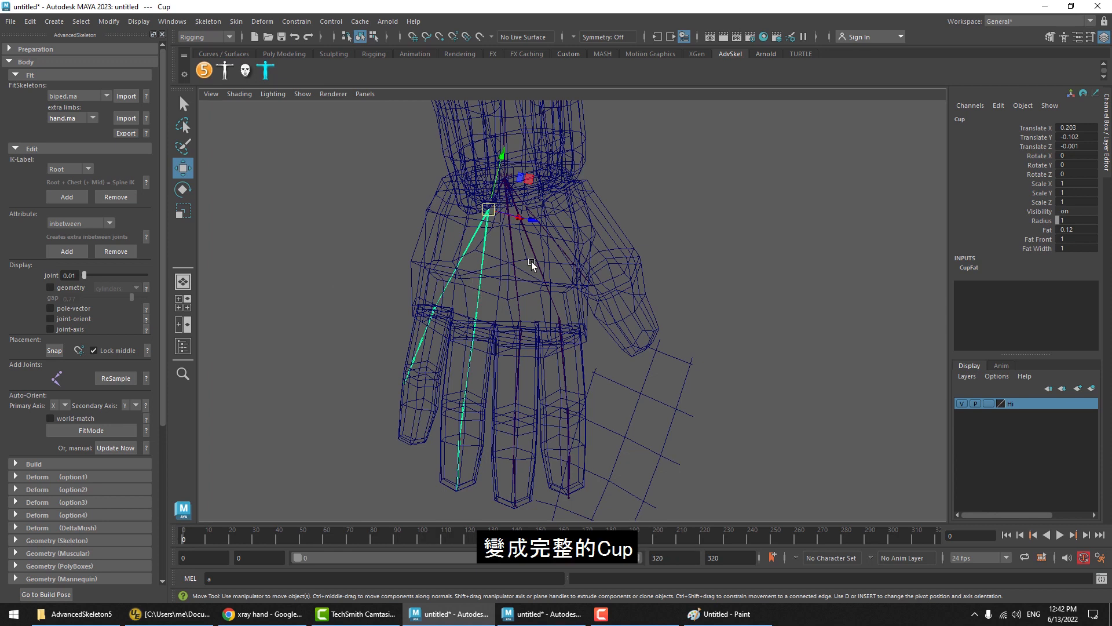
Nudge the Cup joint near the wrist to about Translate X 0.2, Y -0.105, Z -0.002 and check its rotation pivot.
click(493, 251)
click(480, 233)
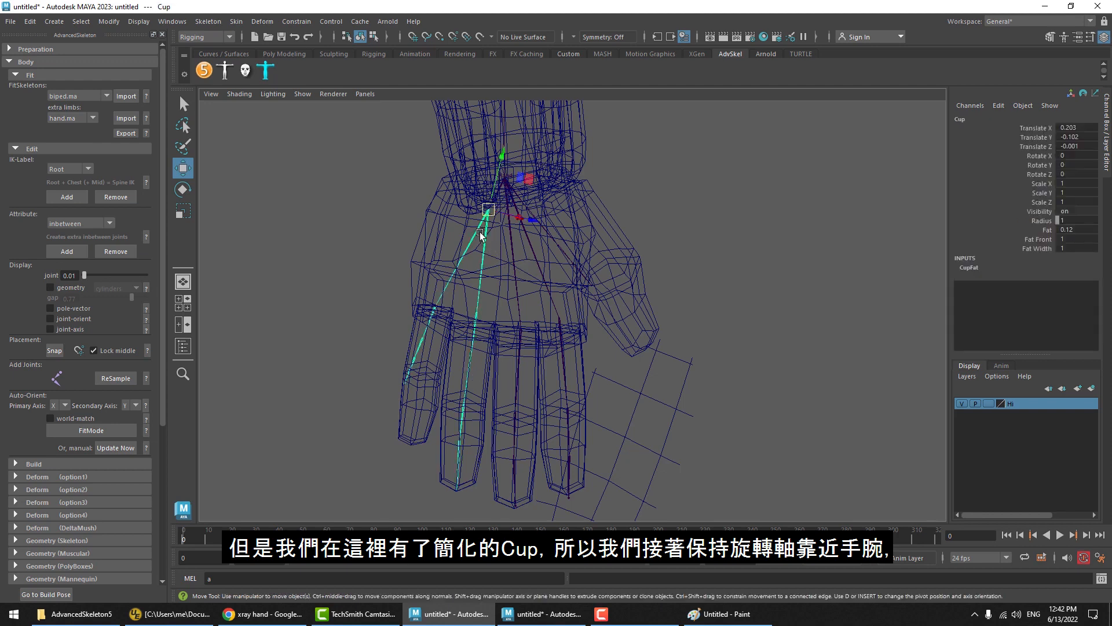
mouse_move(491, 225)
middle_down()
mouse_move(501, 211)
mouse_move(491, 225)
middle_up()
key(e)
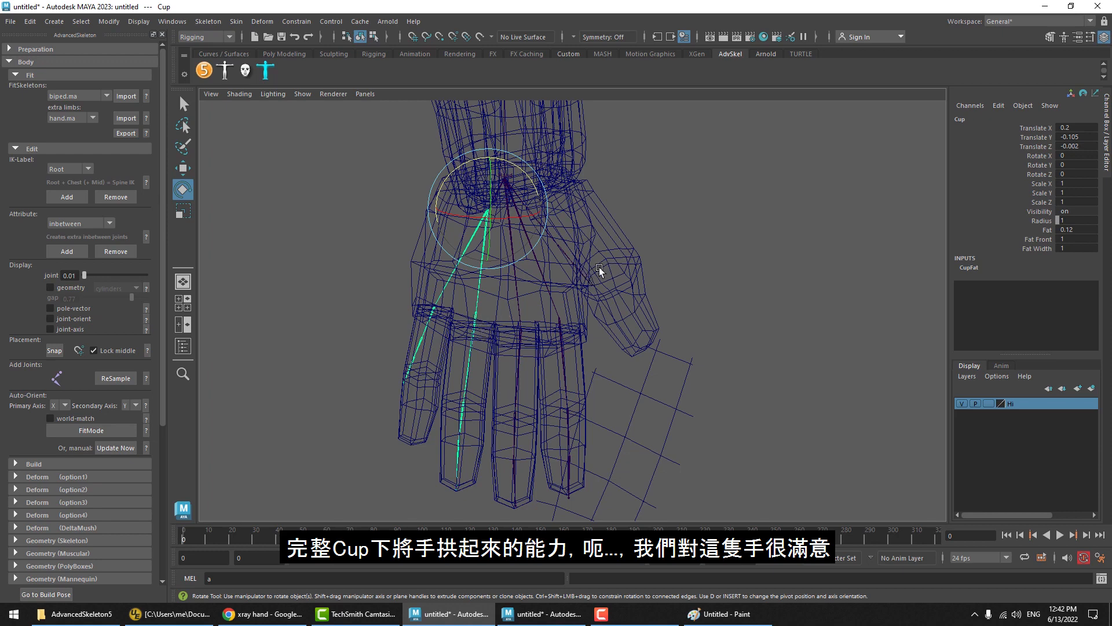
alt+drag(599, 266, 610, 242)
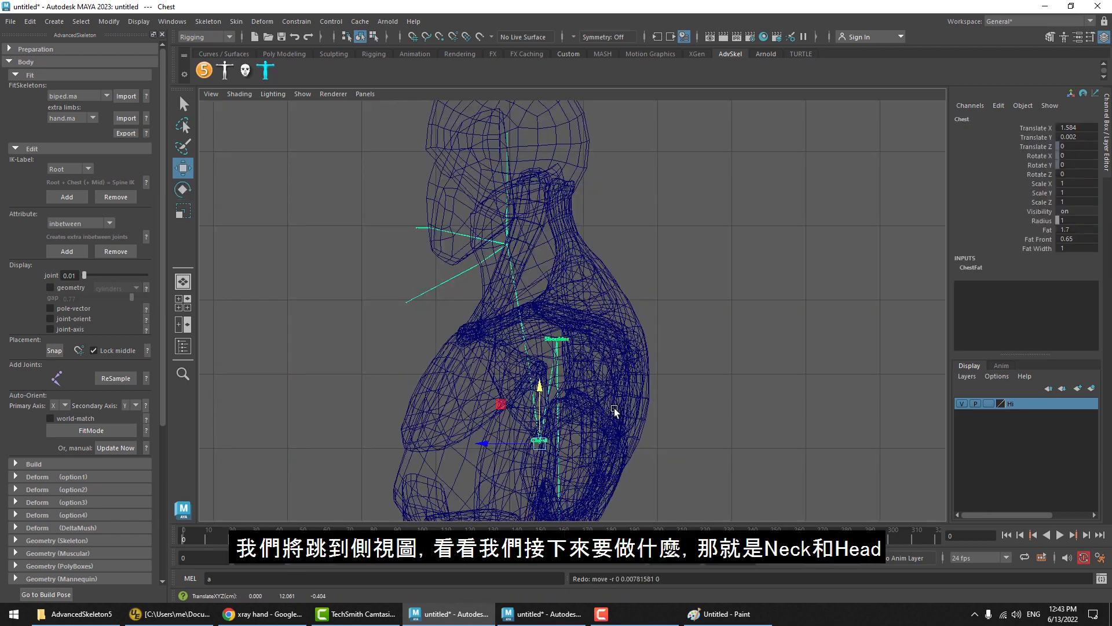
Clear the body mesh selection and select the Neck joint in the full-size side view.
click(609, 410)
key(w)
key(space)
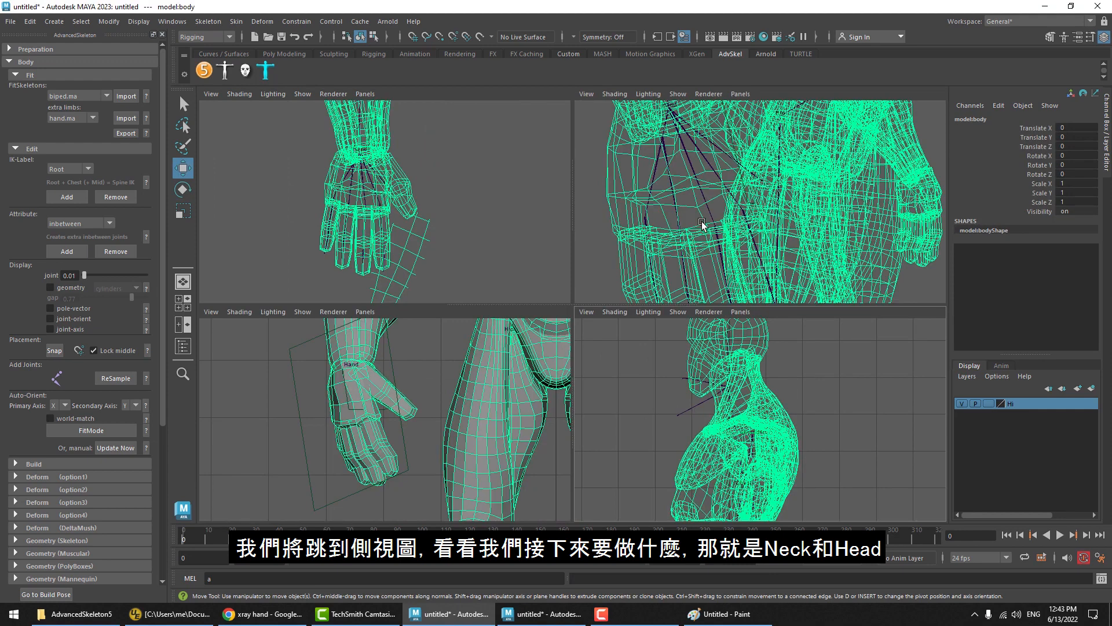
click(707, 191)
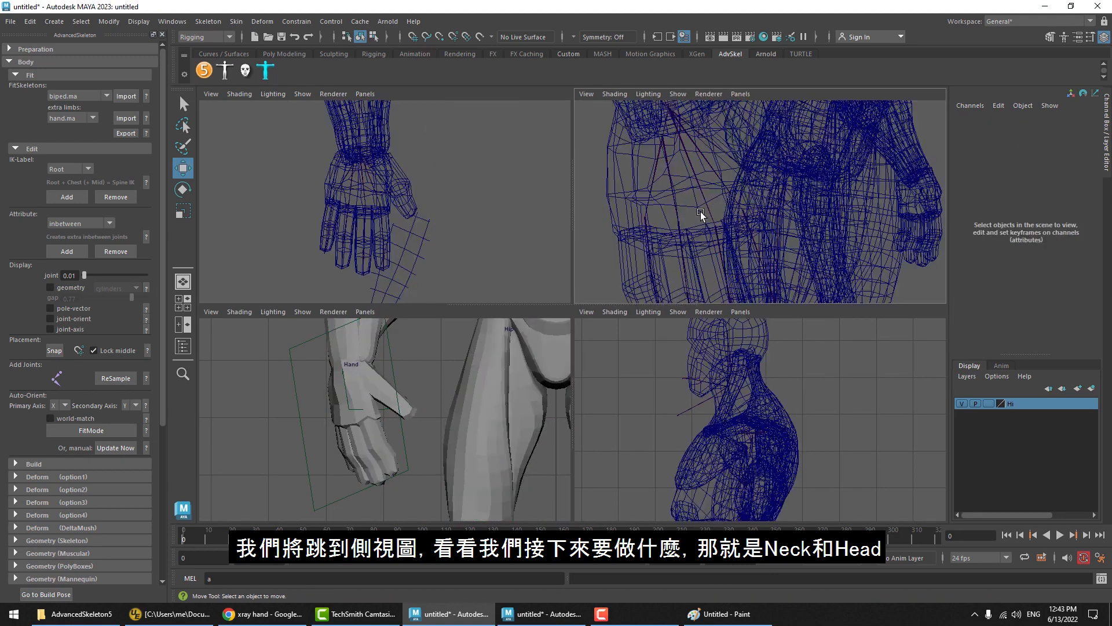
key(space)
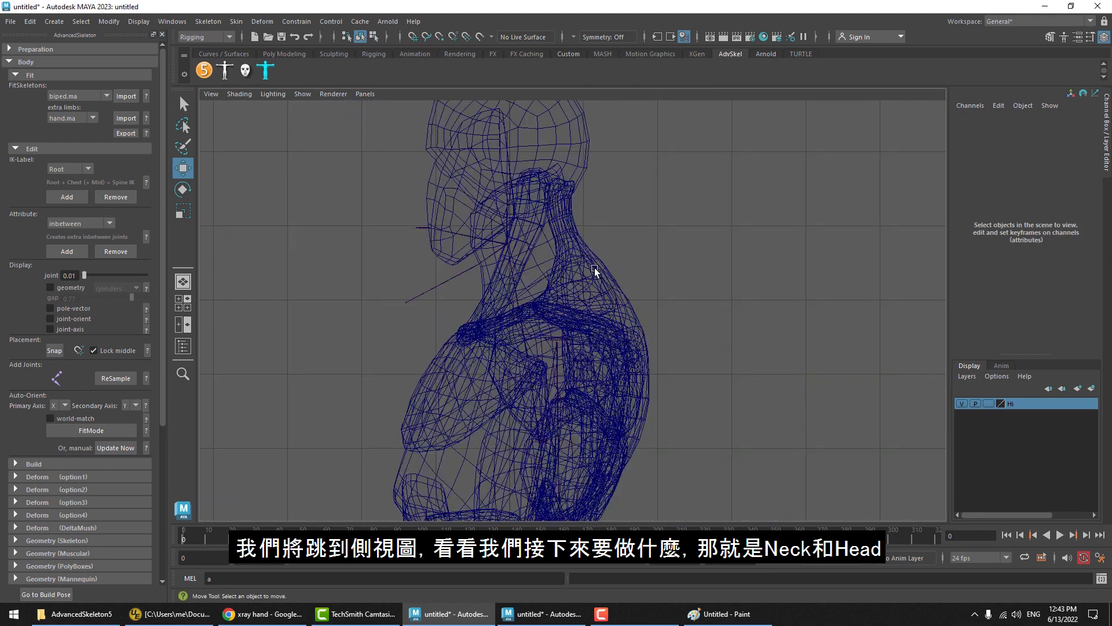
click(514, 265)
click(504, 266)
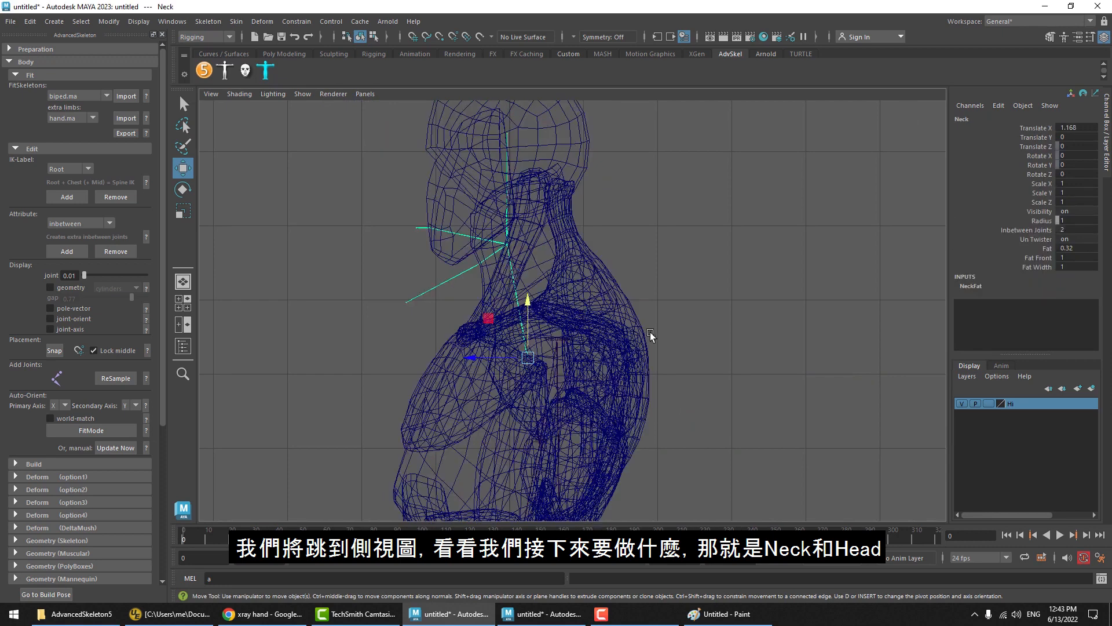
Set the Hi layer's display to template and enlarge the joint display size to 0.17.
click(986, 403)
click(961, 403)
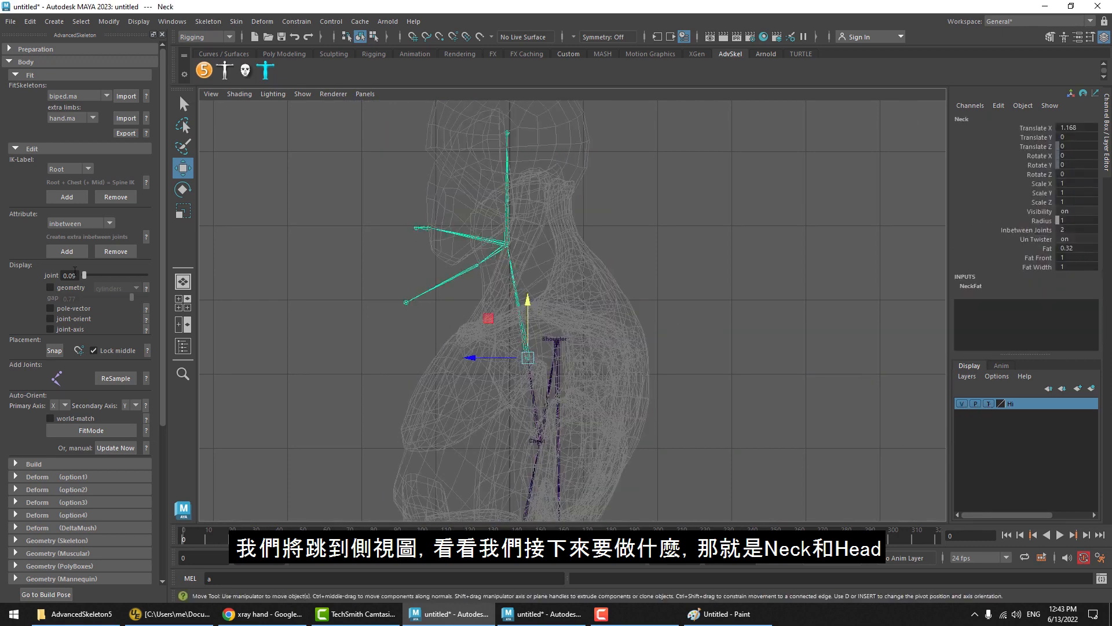
drag(84, 276, 84, 275)
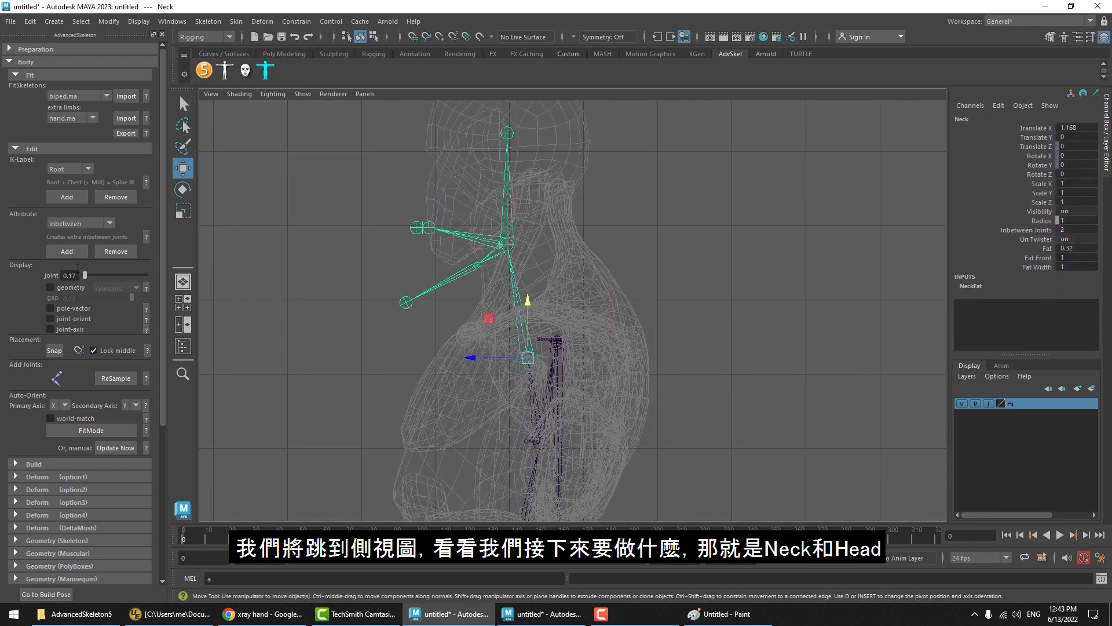
Raise the Neck joint to the base of the mesh's neck, at about Translate X 1.93 and Y -0.22.
click(692, 273)
drag(549, 318, 503, 402)
middle_drag(516, 412, 524, 355)
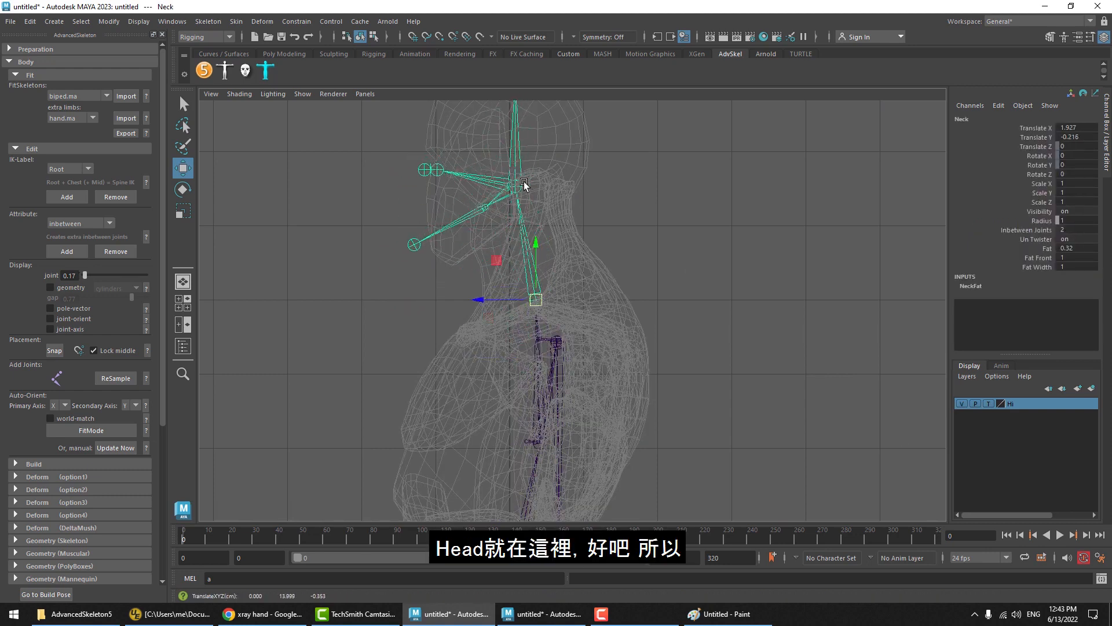
Select the Head joint, shift it slightly to fit the base of the skull, and clear the selection.
drag(526, 177, 494, 192)
middle_drag(531, 308, 543, 292)
click(536, 298)
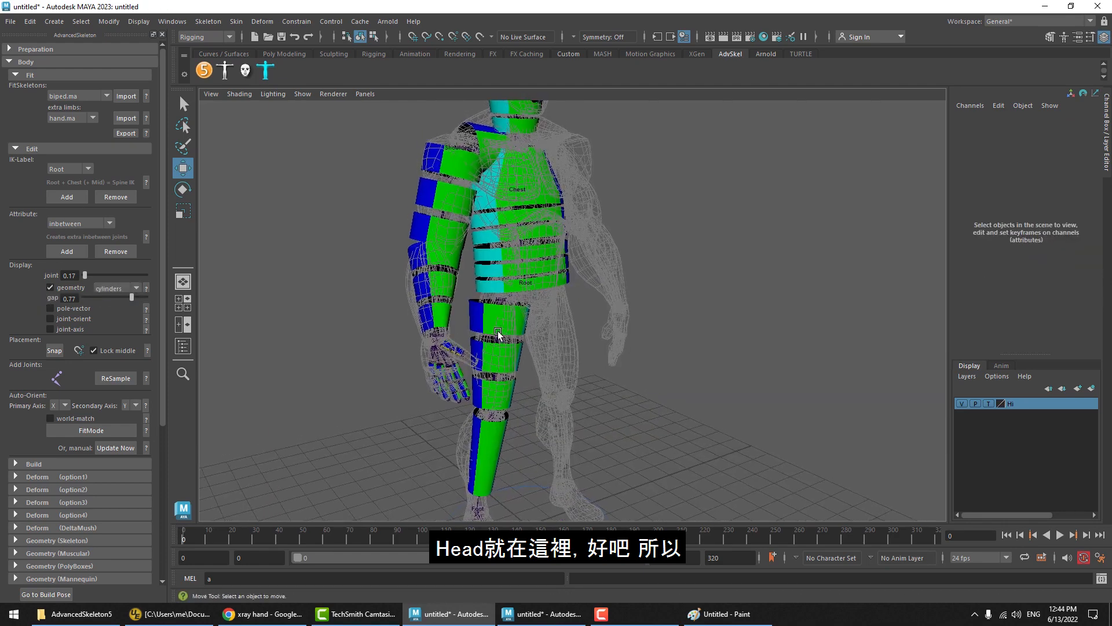
alt+middle_drag(496, 323, 498, 331)
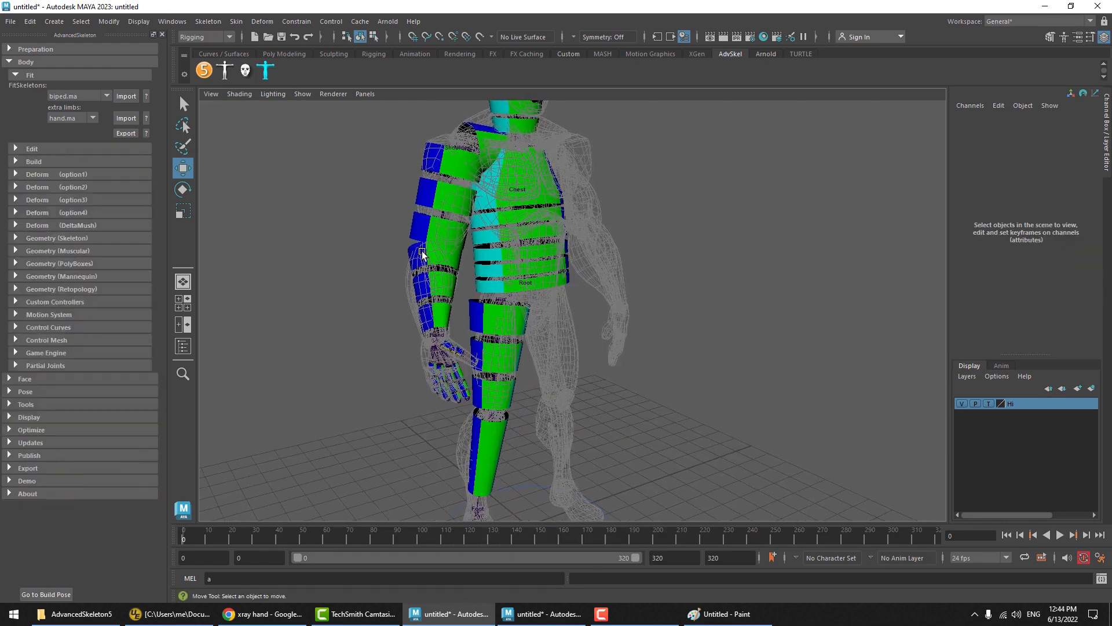
Run Build AdvancedSkeleton to generate the rig from the fitted joints.
alt+drag(423, 255, 394, 249)
alt+right_drag(394, 249, 324, 246)
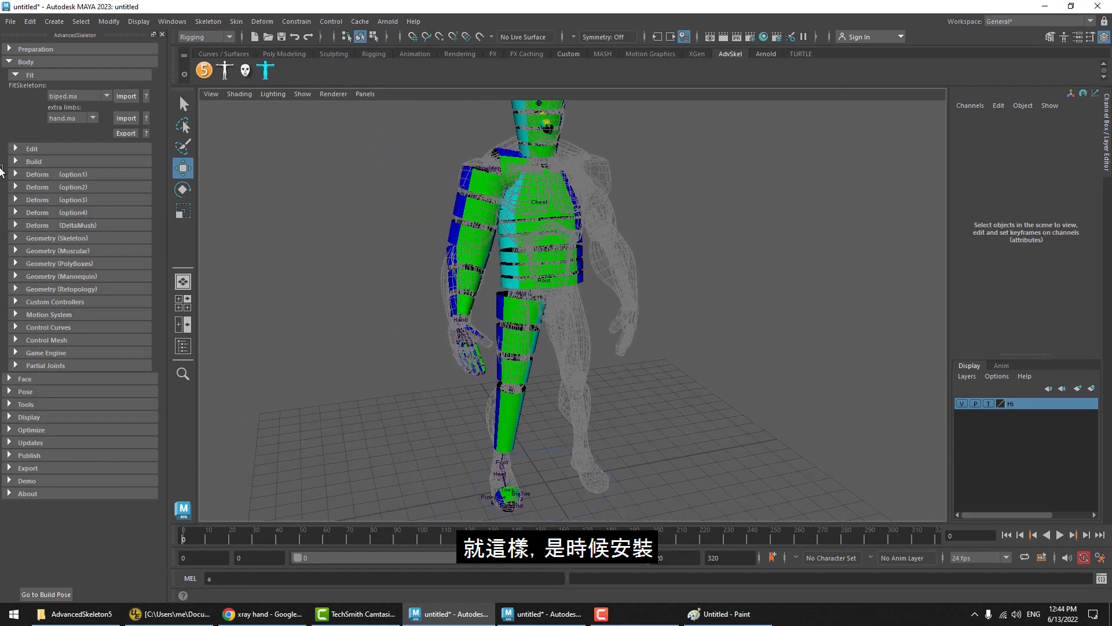
click(28, 162)
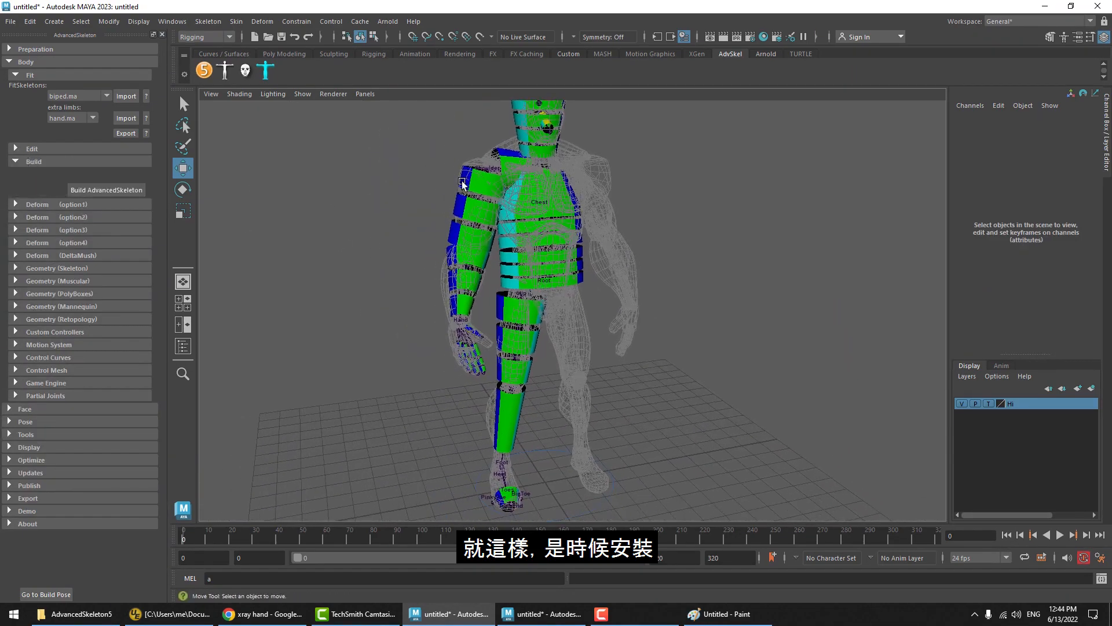
click(117, 194)
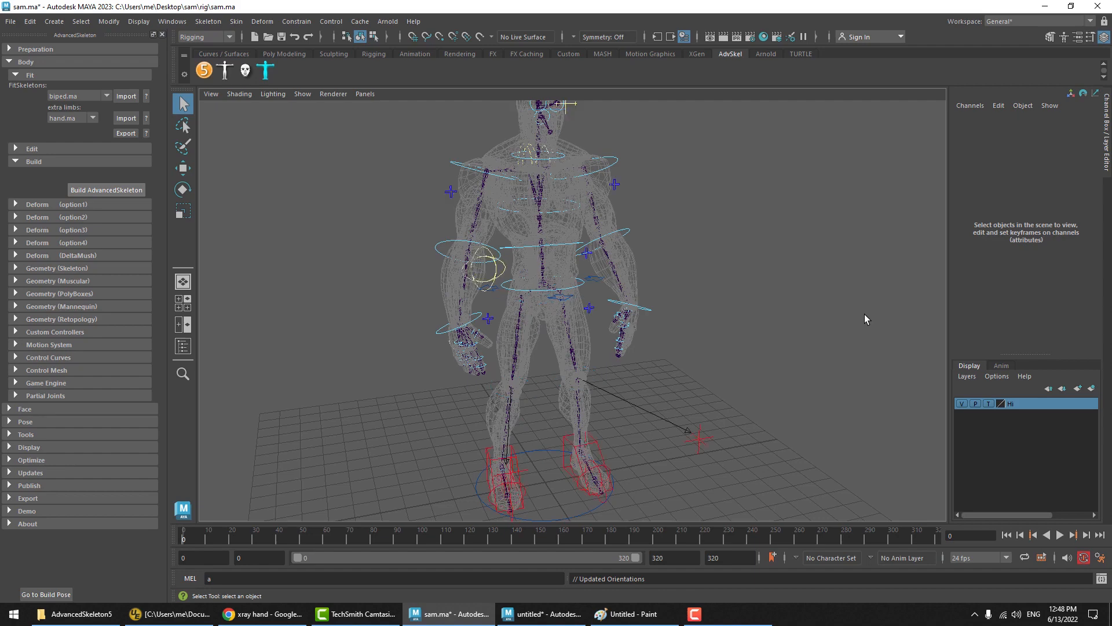
Set the Hi layer's display to reference and inspect the size of the generated rig controllers around the body.
click(990, 406)
scroll(705, 318, down, 3)
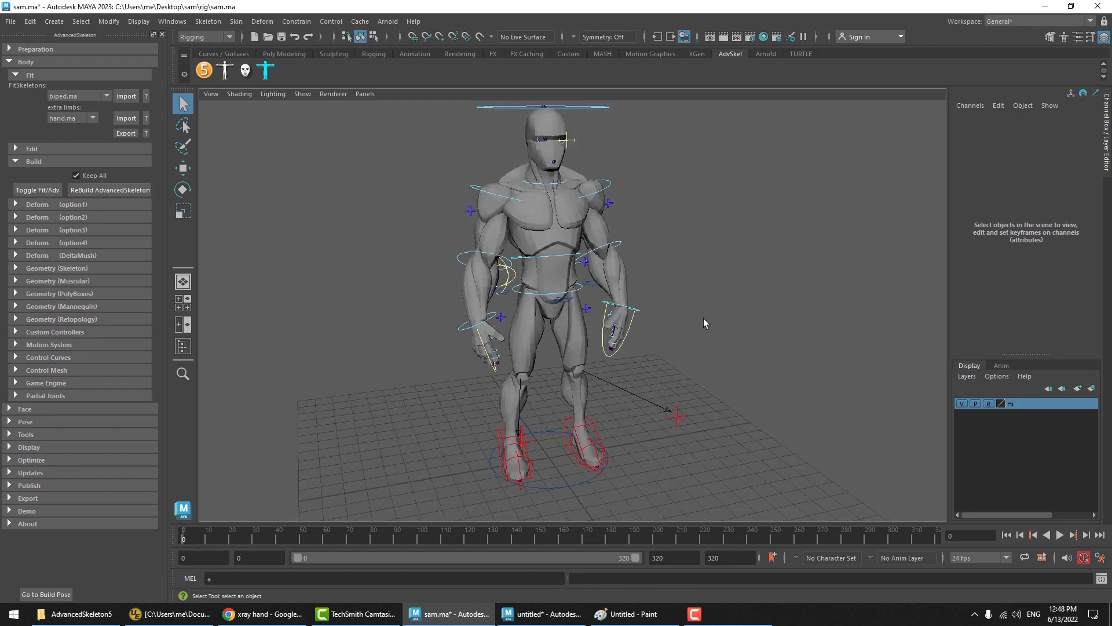
alt+drag(679, 336, 601, 333)
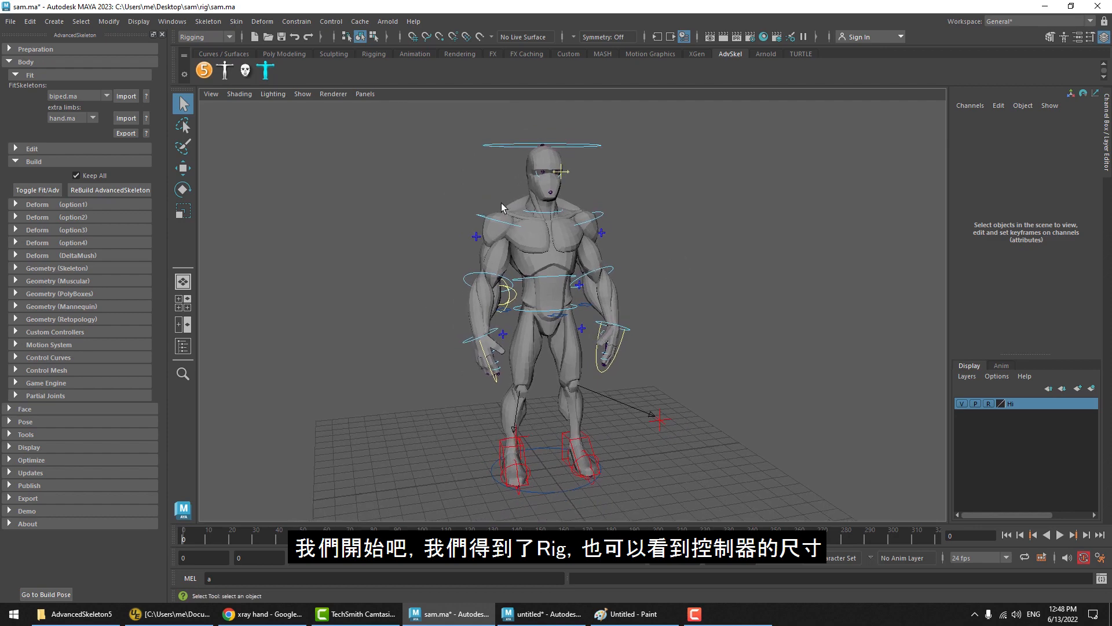
alt+drag(528, 262, 474, 287)
alt+drag(402, 328, 491, 306)
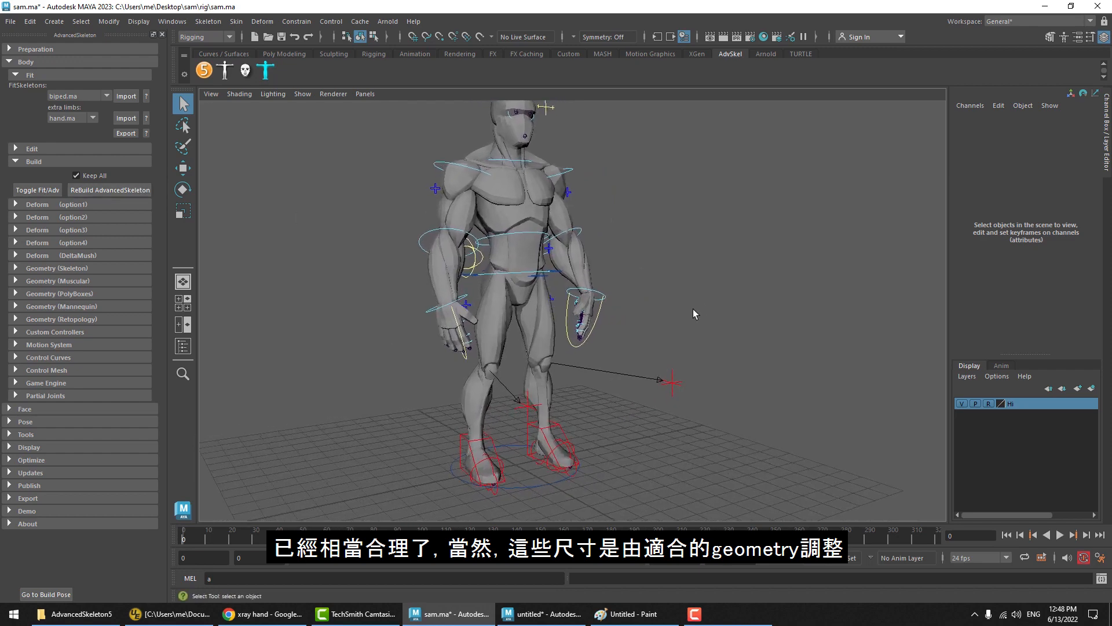
alt+drag(494, 212, 490, 279)
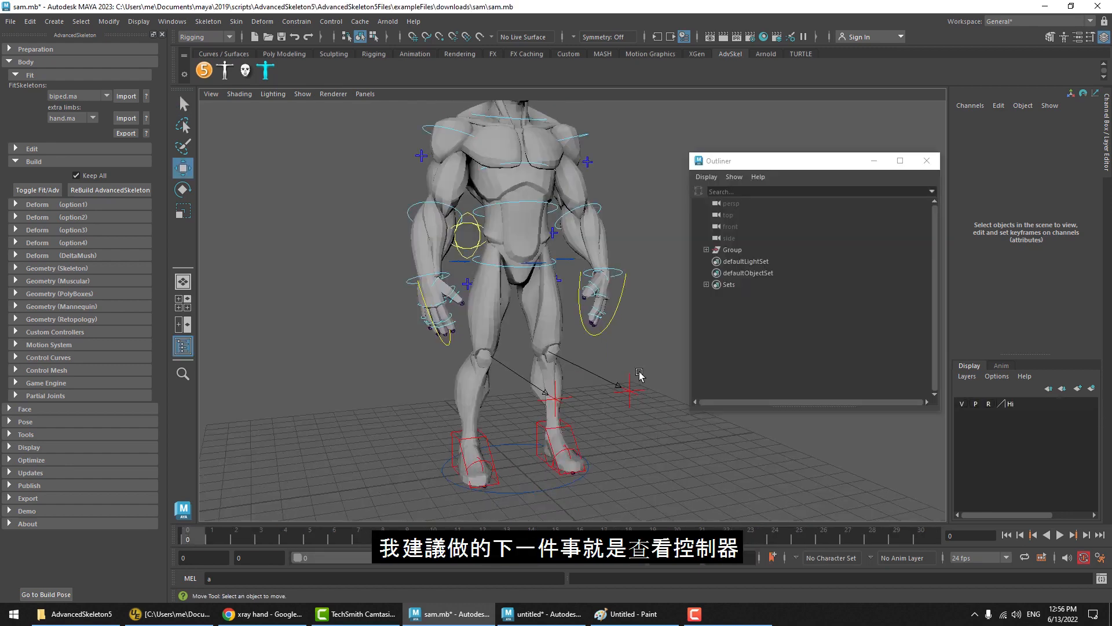
Examine the fit and accessibility of the rig controllers around the chest, shoulders, waist and arms.
alt+drag(640, 376, 592, 364)
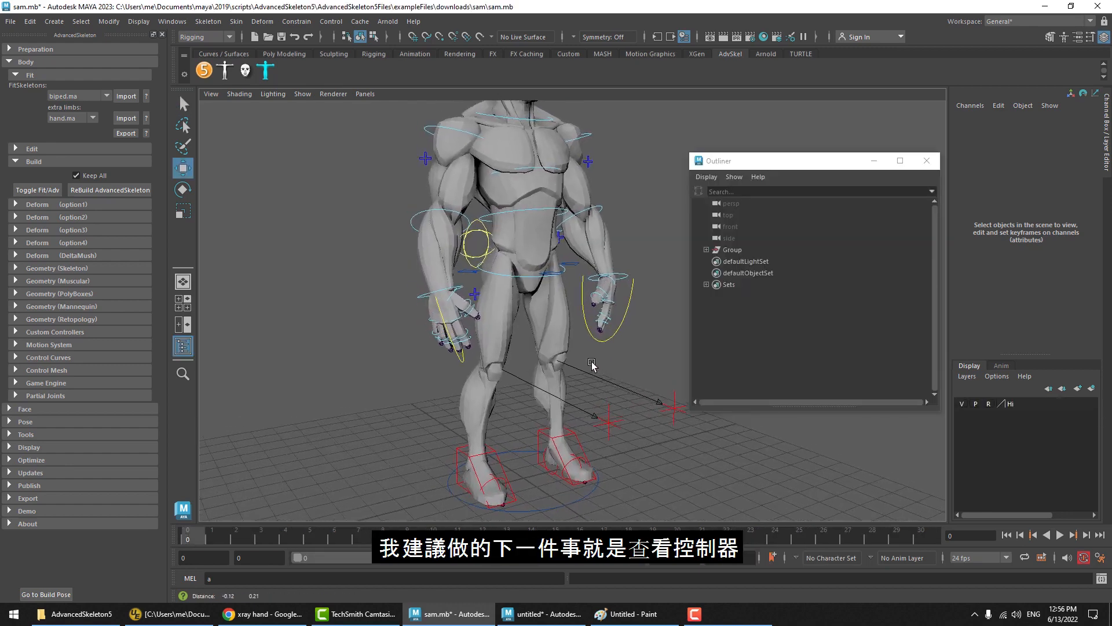
alt+middle_drag(592, 364, 601, 388)
alt+right_drag(601, 388, 641, 409)
alt+middle_drag(507, 322, 518, 387)
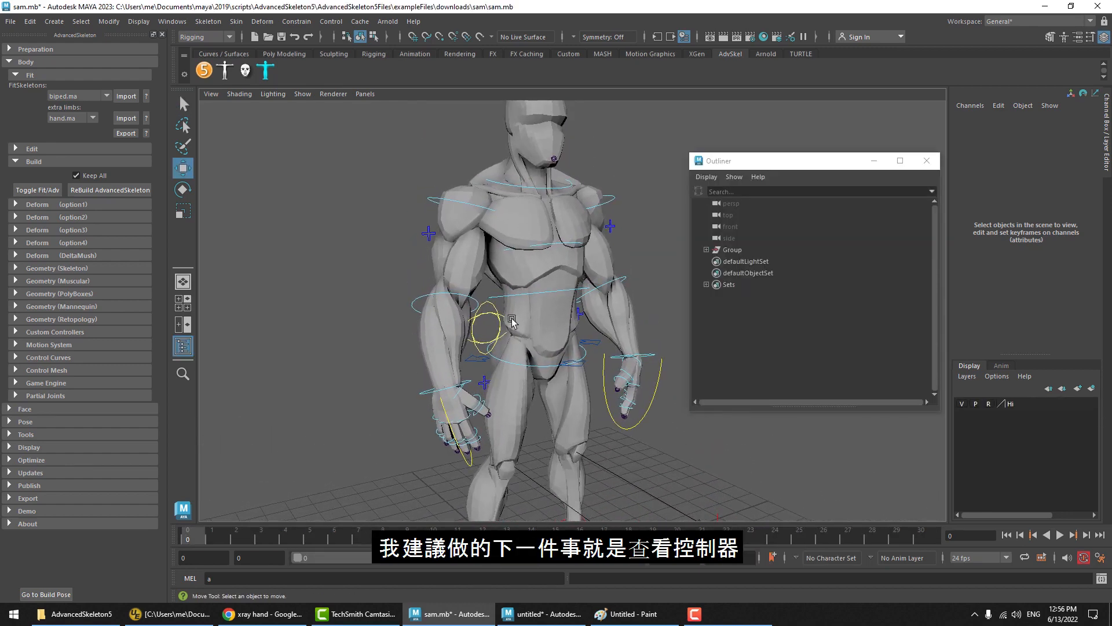
alt+drag(512, 322, 504, 303)
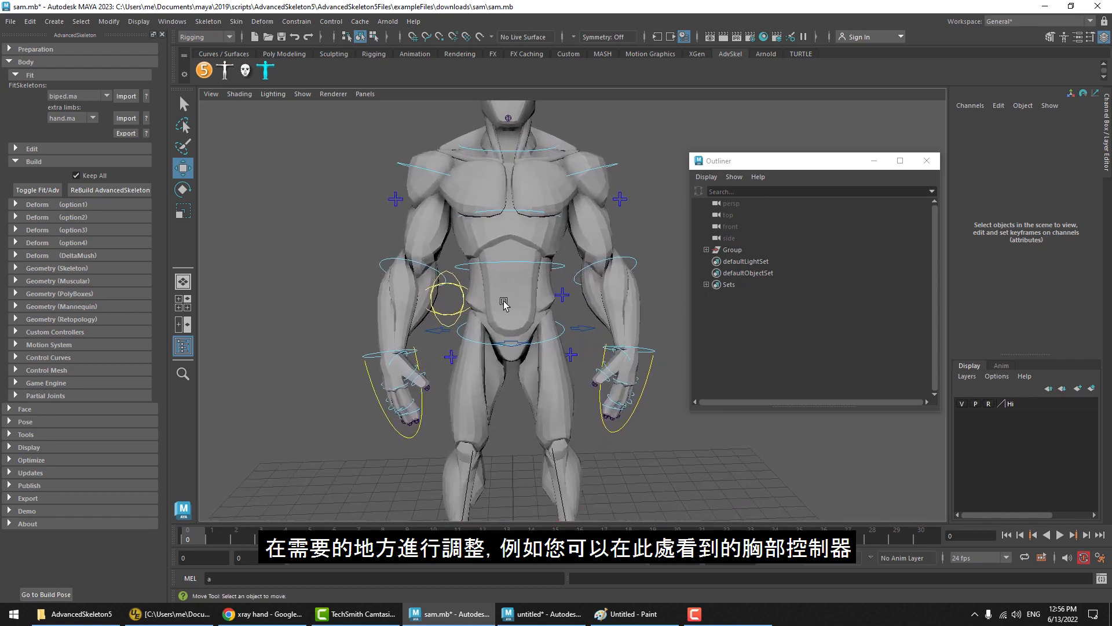
alt+middle_drag(500, 289, 505, 338)
alt+right_drag(506, 273, 557, 369)
alt+drag(529, 269, 580, 207)
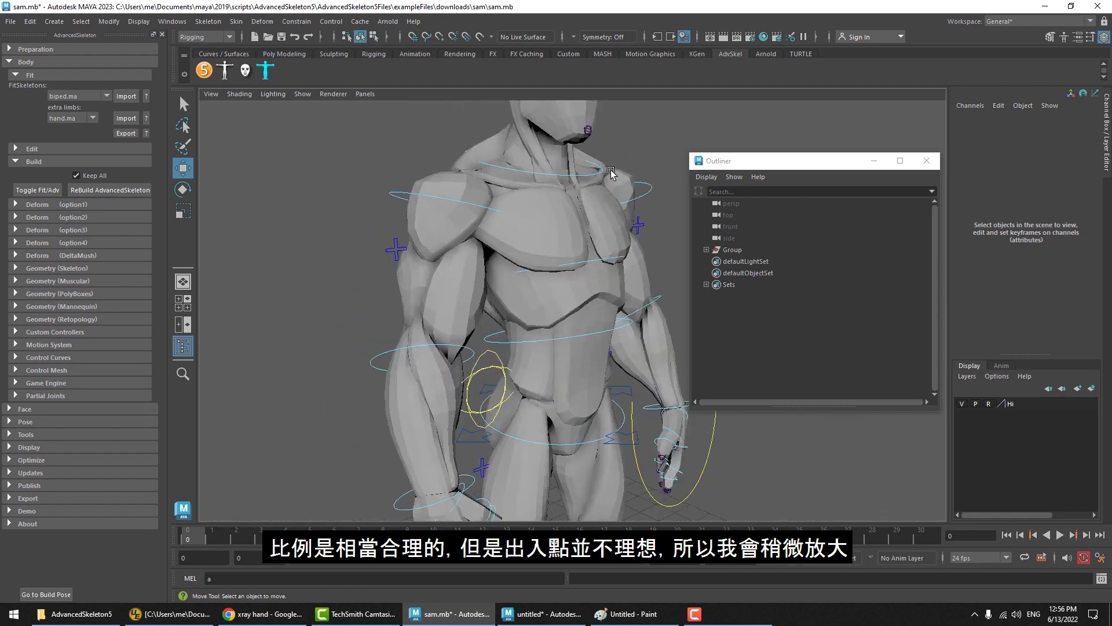
alt+middle_drag(612, 172, 542, 164)
alt+drag(552, 231, 551, 194)
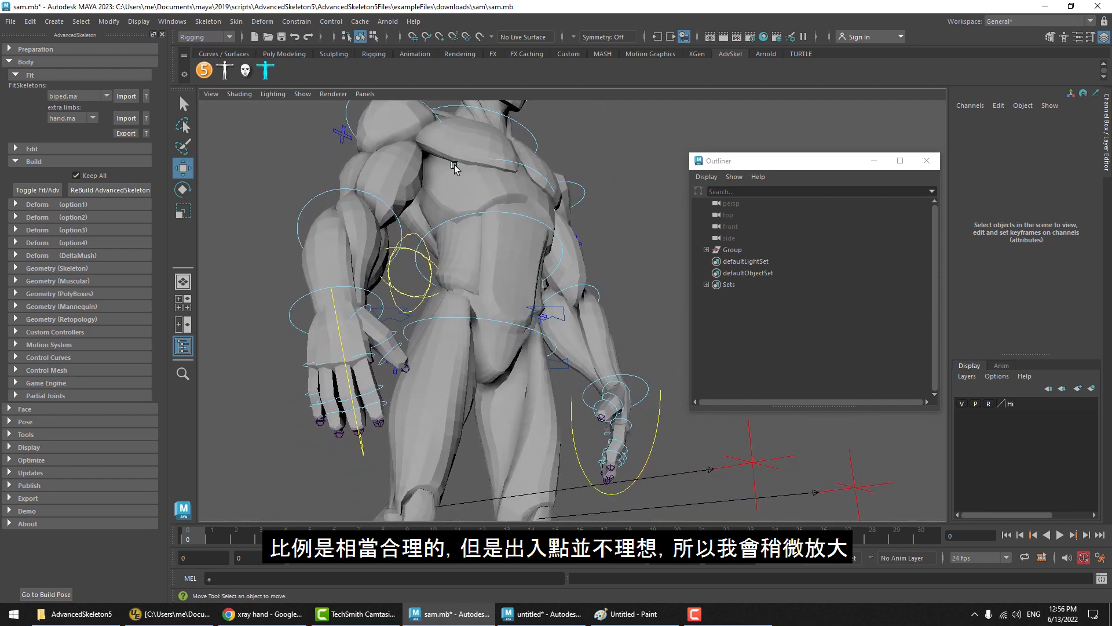
Select all curve points of the FKChest_M controller in component mode and scale the ring up around the chest.
click(523, 164)
alt+drag(524, 171, 555, 190)
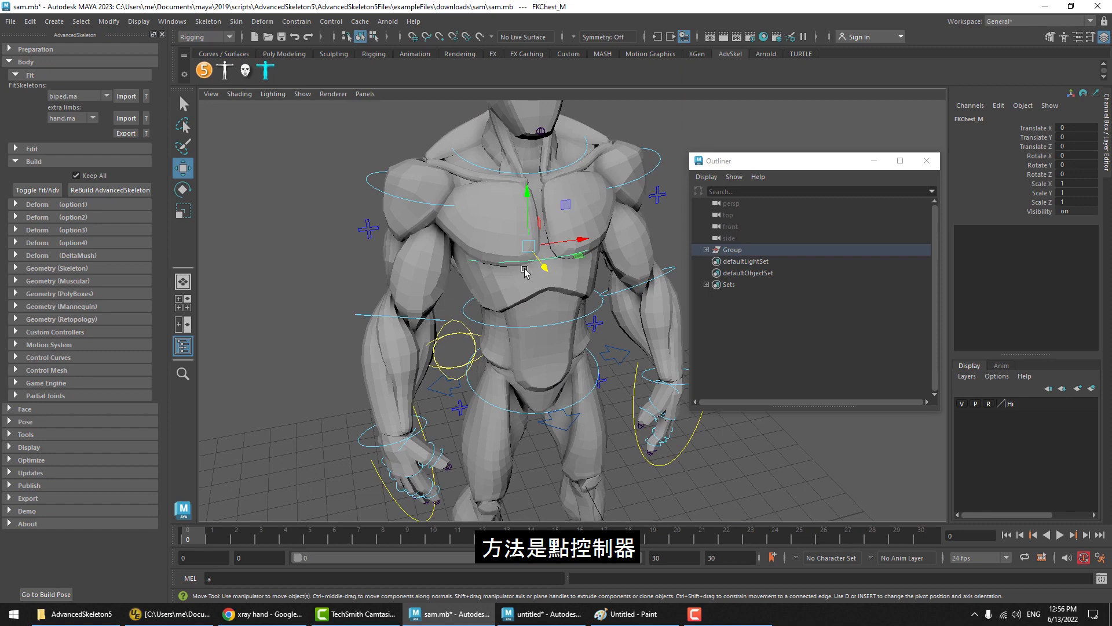
click(375, 37)
scroll(383, 267, down, 4)
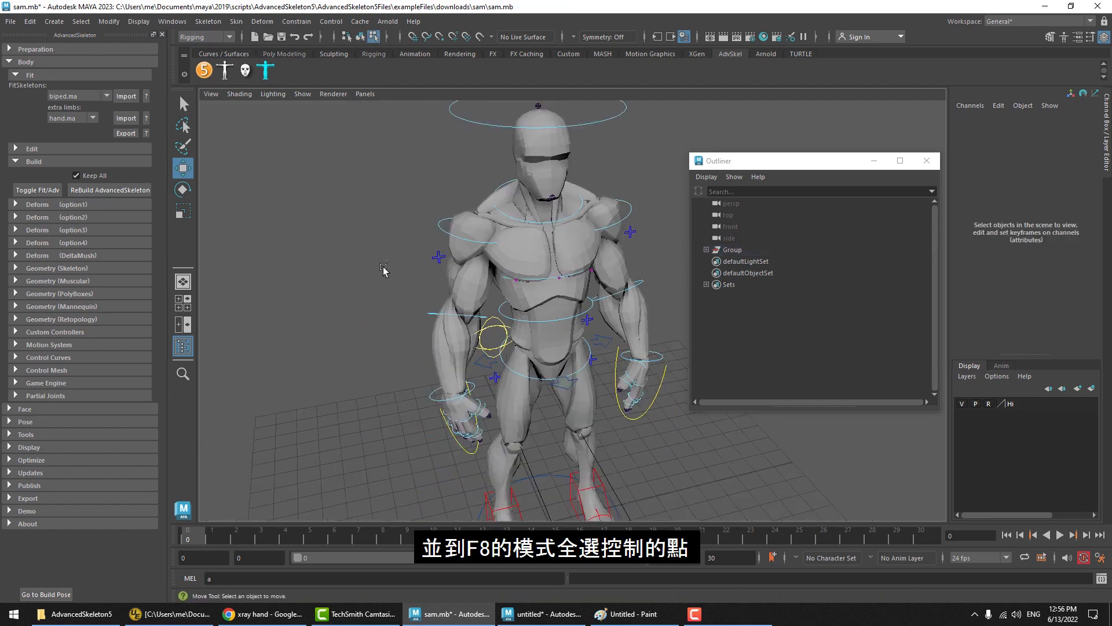
scroll(382, 261, down, 3)
drag(377, 168, 550, 314)
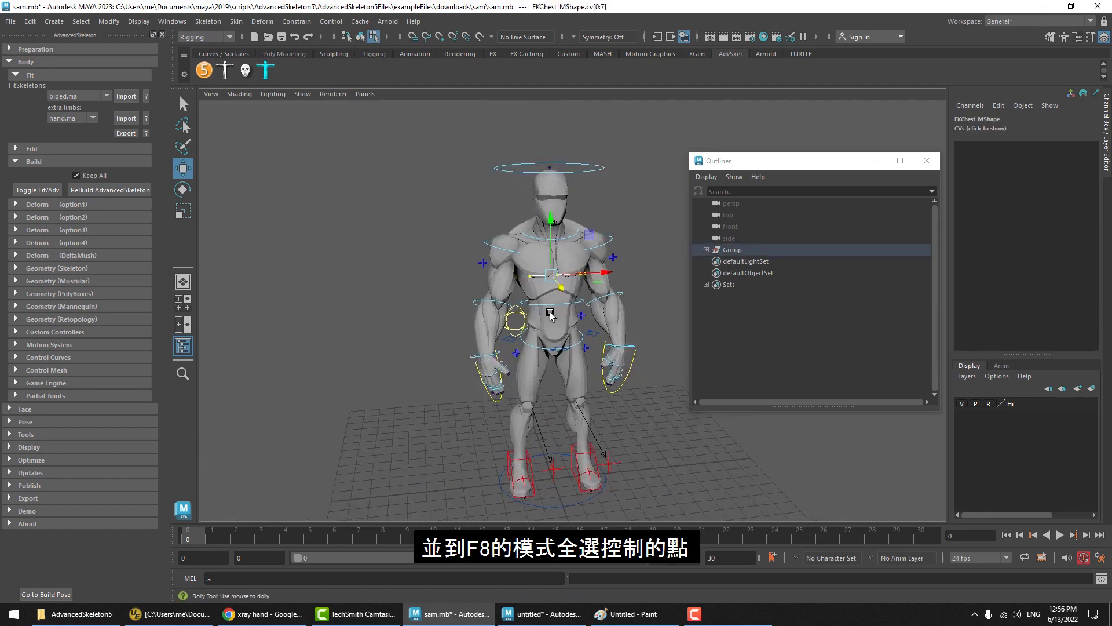
alt+right_drag(550, 314, 641, 343)
alt+drag(641, 343, 476, 270)
key(r)
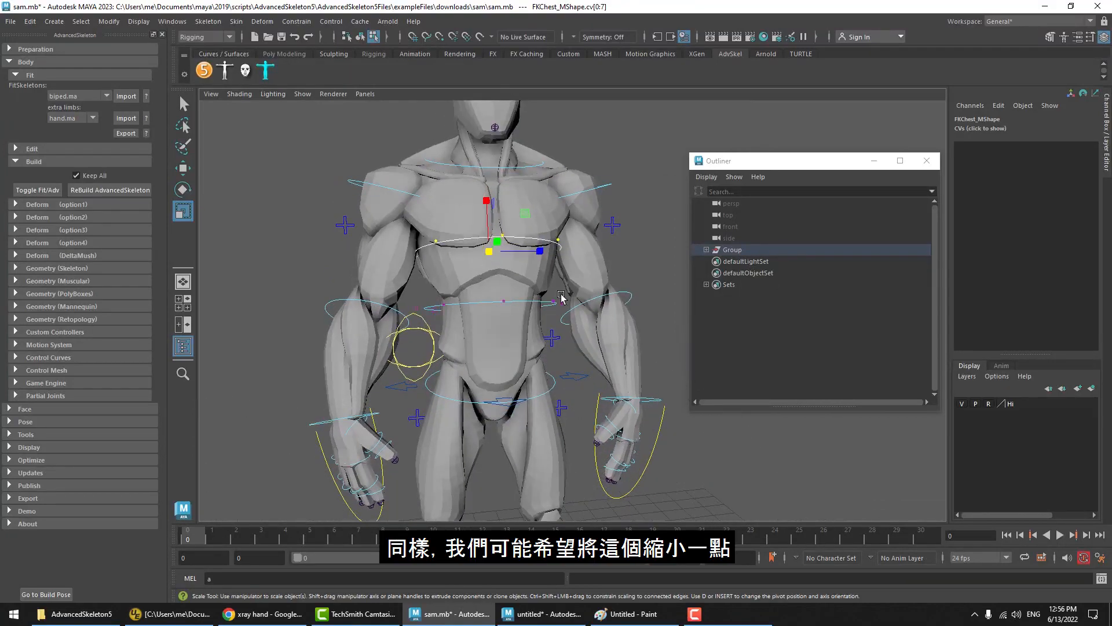
Box-select the waist-level spine controller's curve points, followed by all curve points of the character's right shoulder controller.
drag(576, 274, 308, 363)
mouse_move(443, 310)
alt+mouse_down()
mouse_move(485, 344)
mouse_move(492, 322)
mouse_move(459, 297)
alt+mouse_up()
alt+middle_drag(459, 296, 485, 282)
click(372, 277)
click(398, 173)
drag(361, 110, 516, 236)
alt+middle_drag(534, 245, 551, 292)
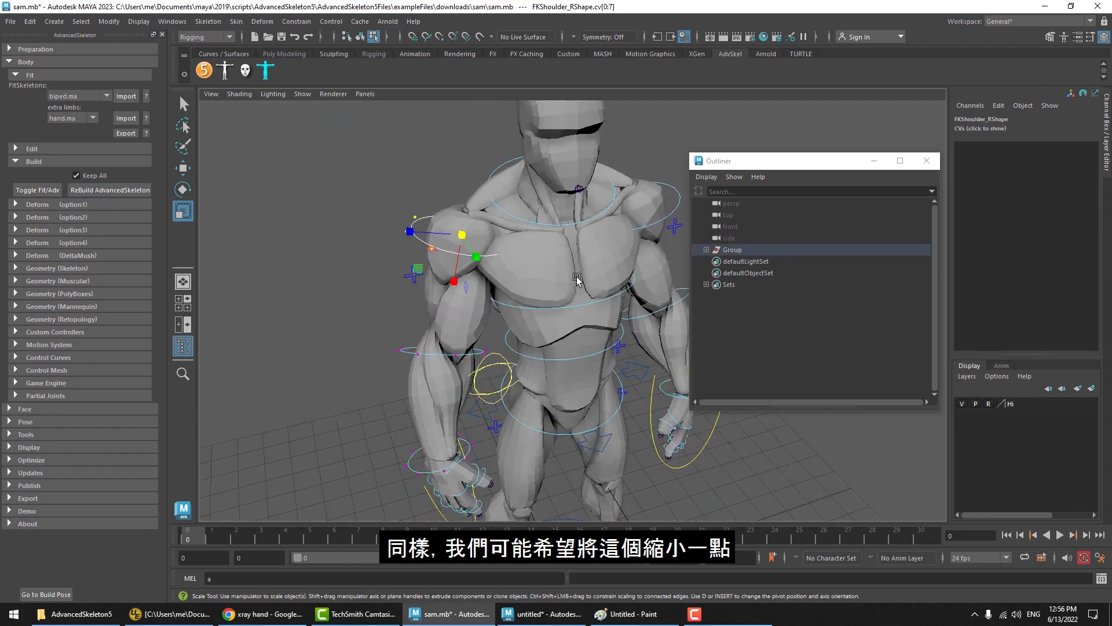
Select all the neck controller's curve points, scale the ring down to fit the neck, and raise it.
click(504, 180)
alt+drag(502, 167, 506, 154)
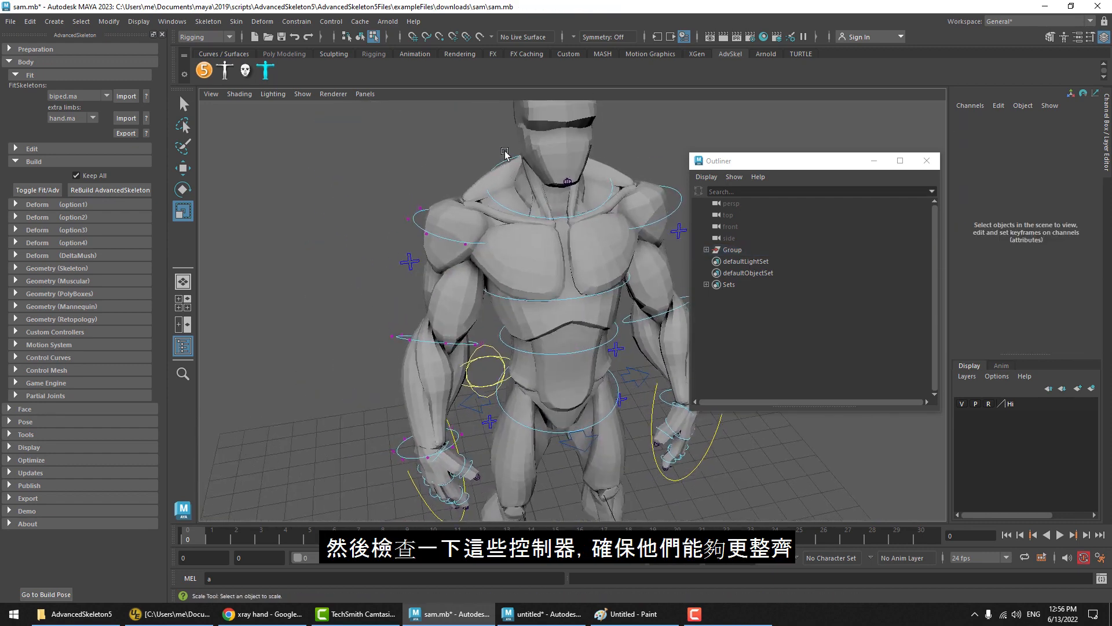
alt+middle_drag(523, 238, 502, 285)
drag(362, 136, 638, 297)
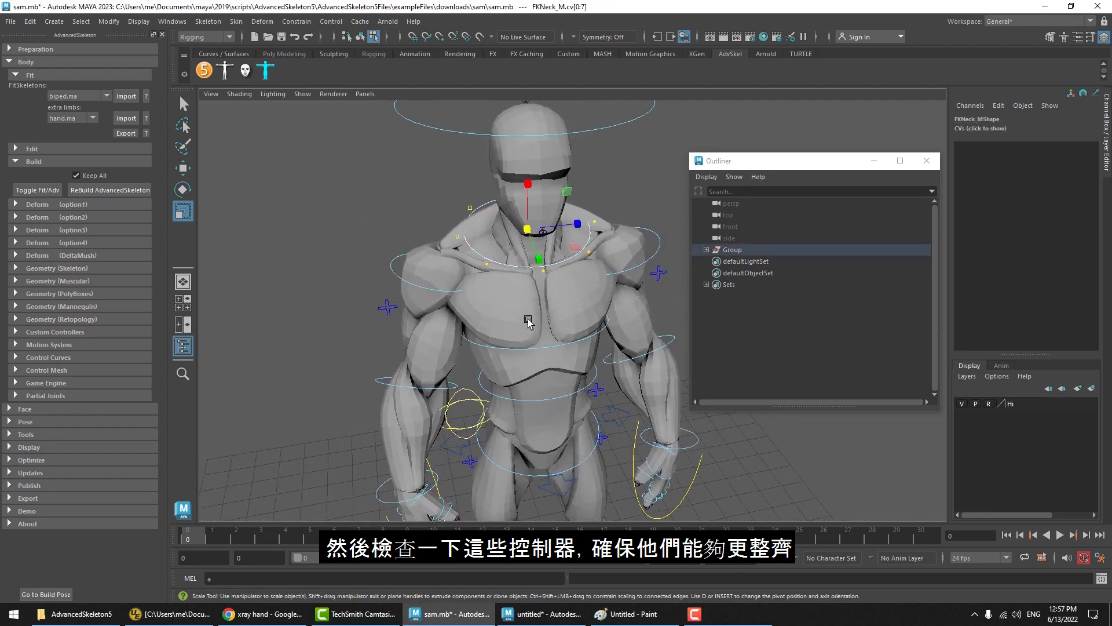
alt+drag(529, 321, 562, 306)
alt+middle_drag(562, 306, 492, 389)
alt+right_drag(491, 389, 628, 372)
alt+drag(628, 373, 587, 339)
drag(427, 297, 397, 288)
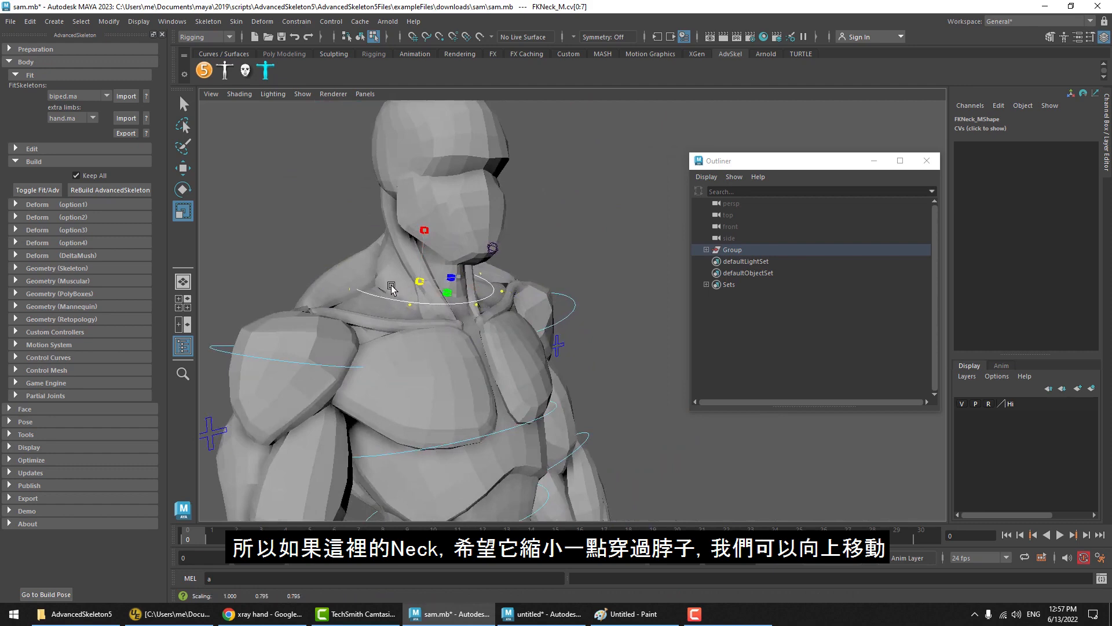
key(w)
alt+drag(433, 242, 470, 209)
key(r)
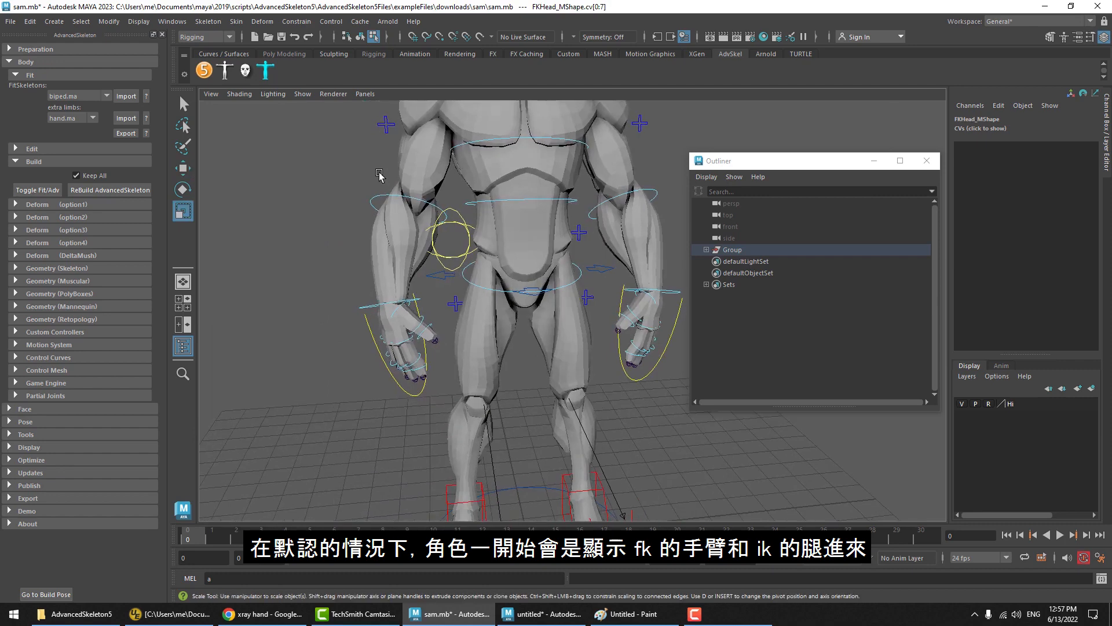
Review the FK arm and IK leg controllers, return to object selection mode, and clear the selection.
alt+middle_drag(379, 174, 371, 241)
alt+right_drag(372, 241, 347, 209)
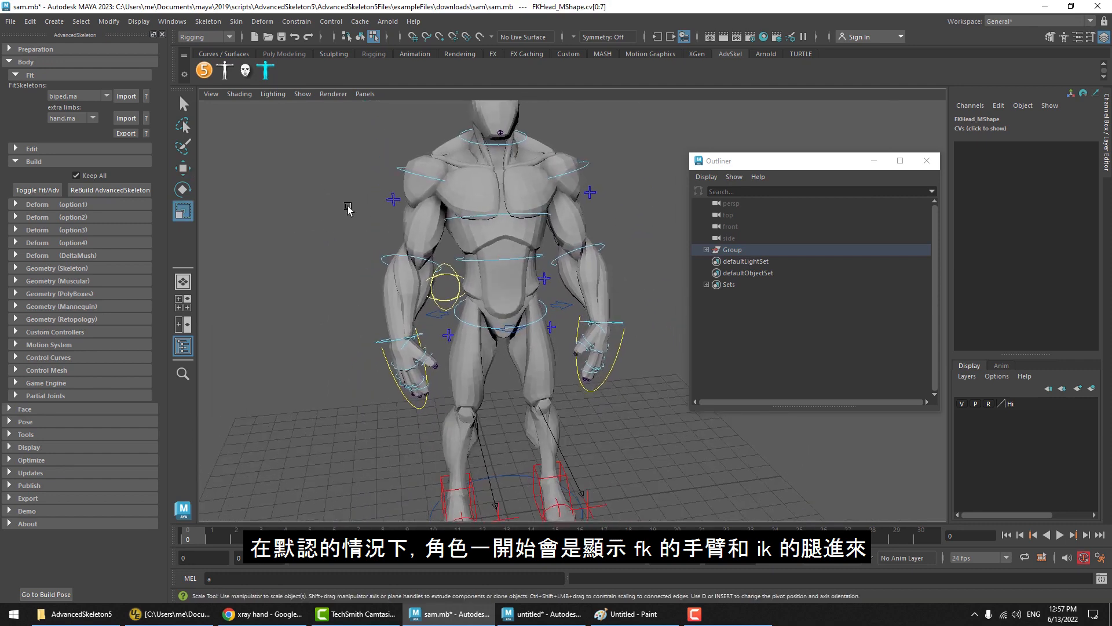
alt+drag(431, 479, 412, 236)
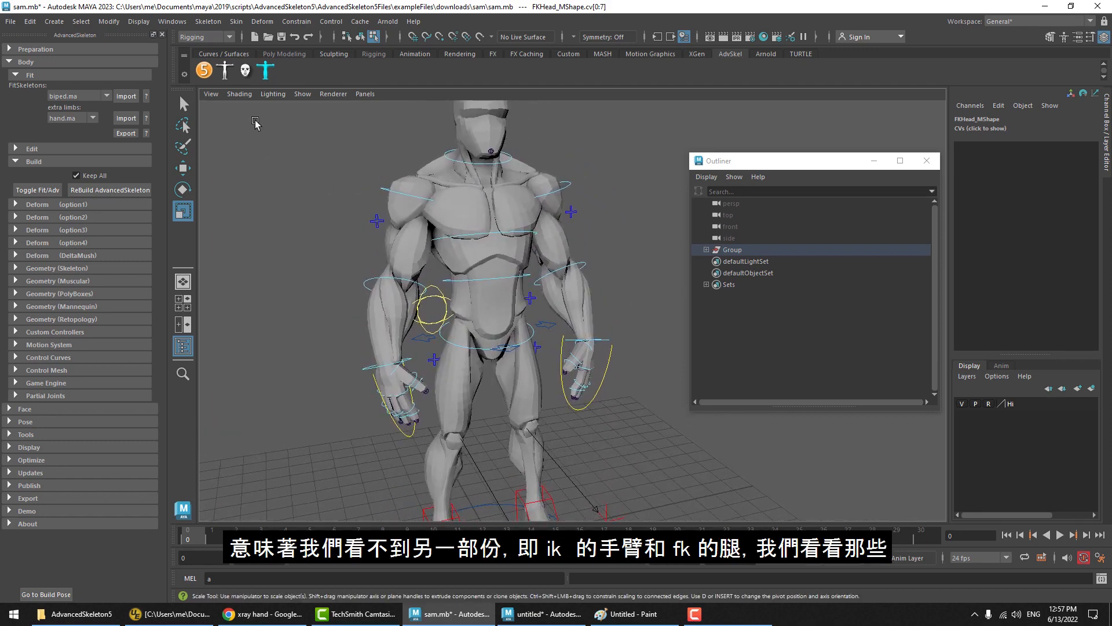
key(q)
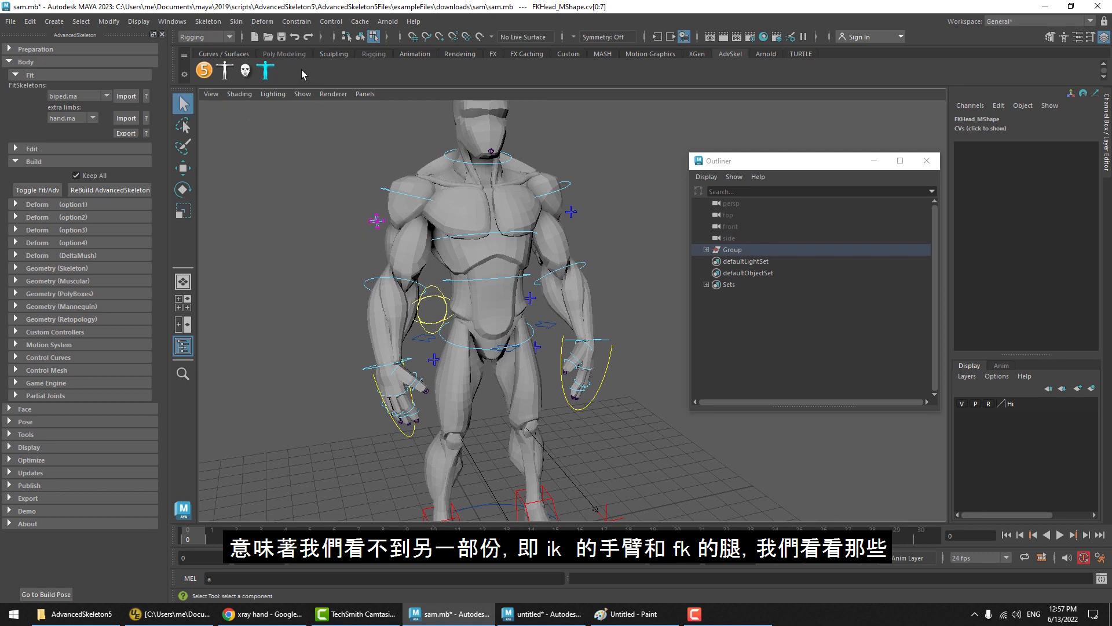
click(360, 37)
click(345, 249)
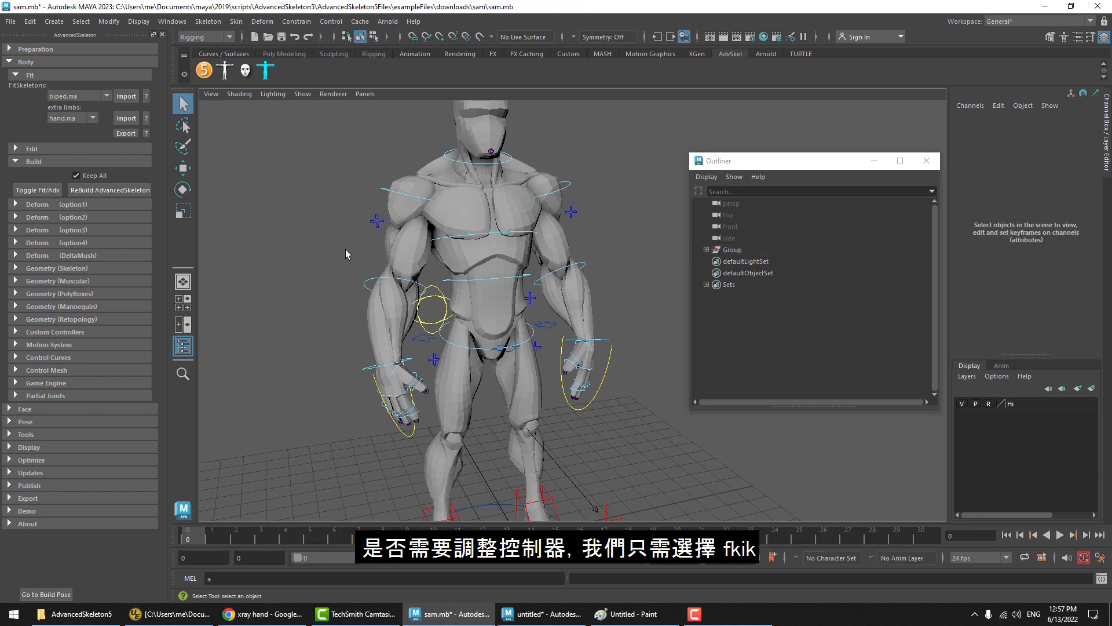
Select the FKIKArm_R cross beside the character's right shoulder and set its FKIKBlend to 10.
click(377, 219)
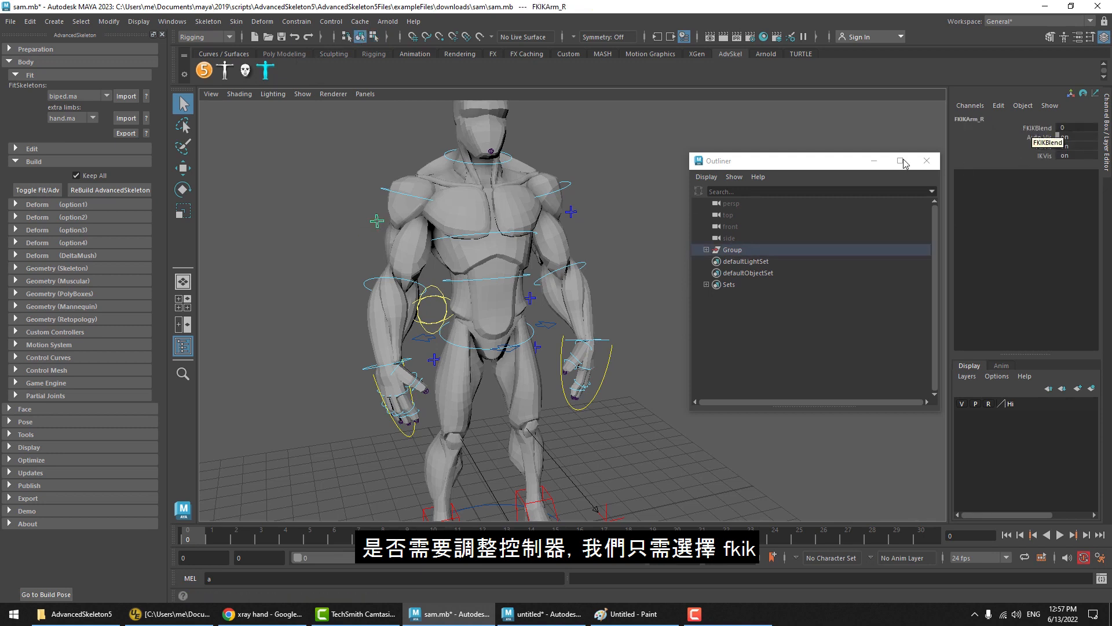
click(1039, 128)
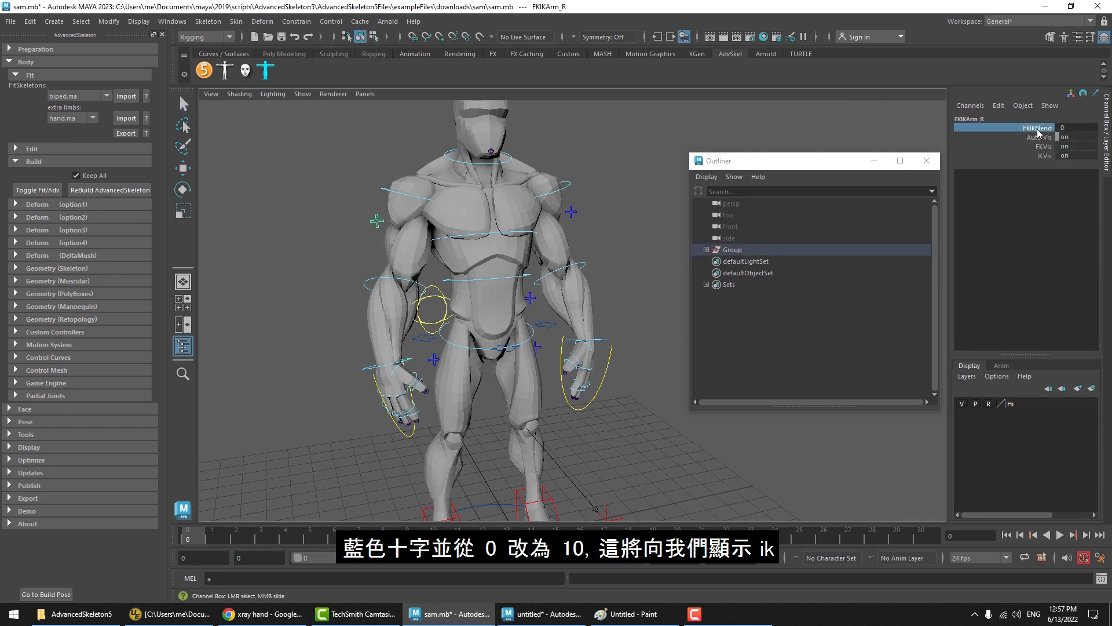
middle_drag(410, 284, 602, 271)
Examine the size of the right arm's IK controllers around the wrist and elbow.
alt+middle_drag(444, 288, 454, 204)
scroll(449, 206, up, 1)
alt+drag(400, 210, 391, 248)
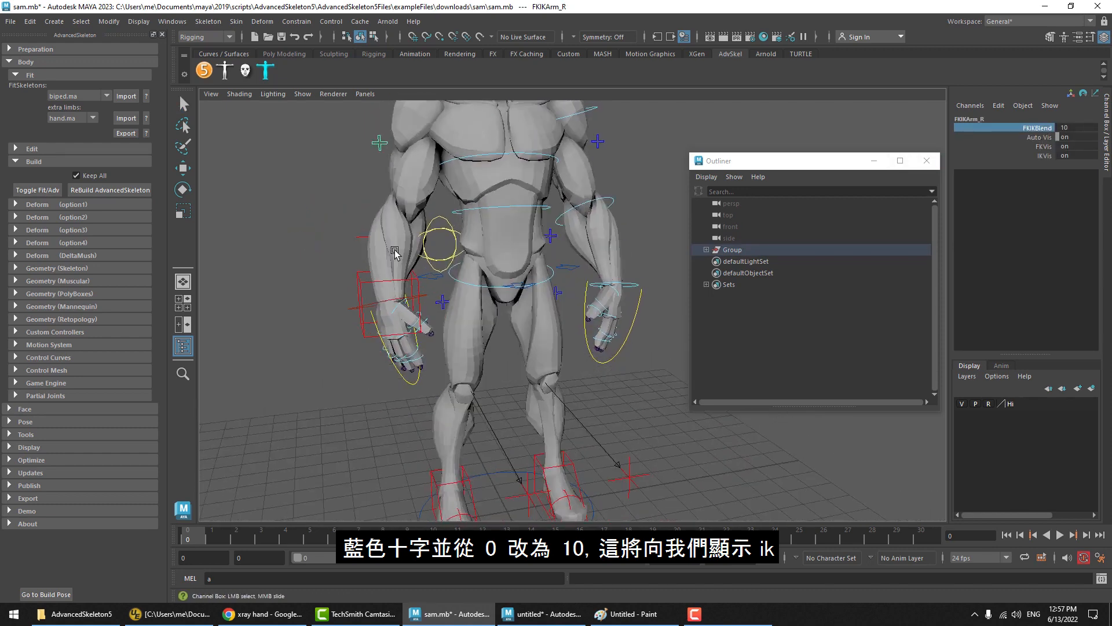
alt+middle_drag(397, 251, 433, 254)
alt+right_drag(446, 254, 494, 268)
alt+drag(428, 302, 383, 290)
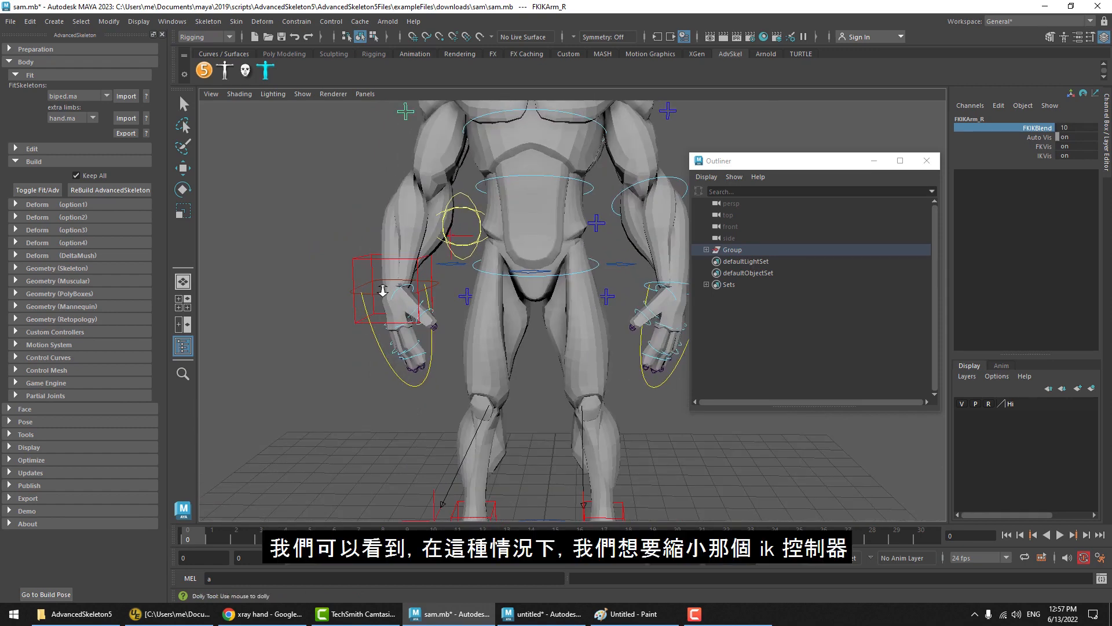
alt+right_drag(400, 292, 515, 314)
alt+middle_drag(440, 272, 552, 346)
click(350, 303)
key(r)
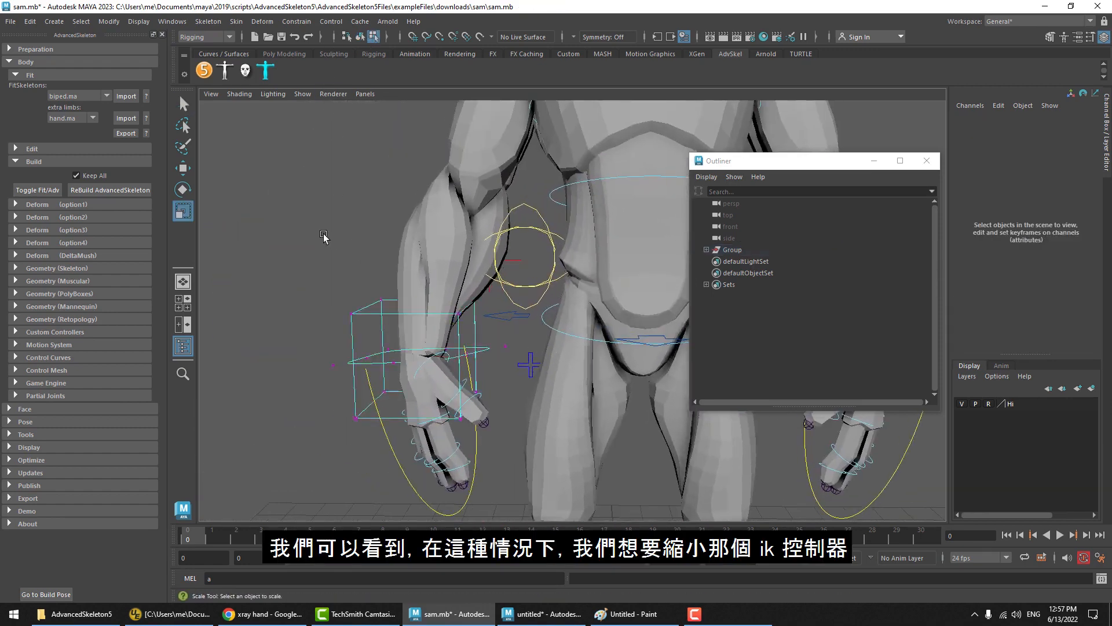
click(373, 36)
click(358, 37)
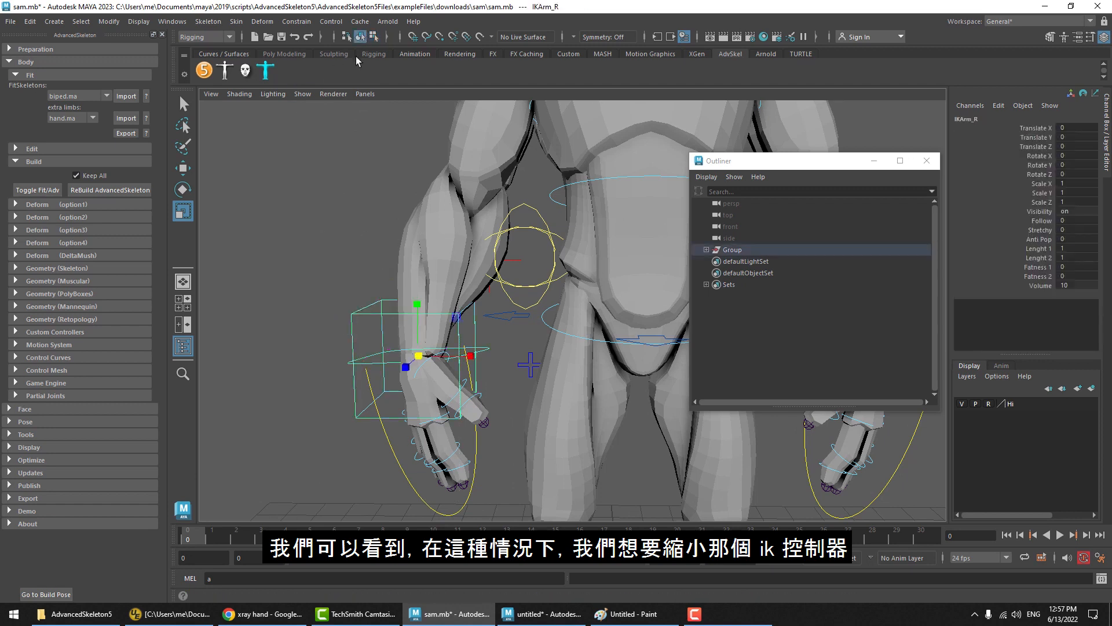
click(314, 299)
drag(362, 329, 360, 328)
click(346, 261)
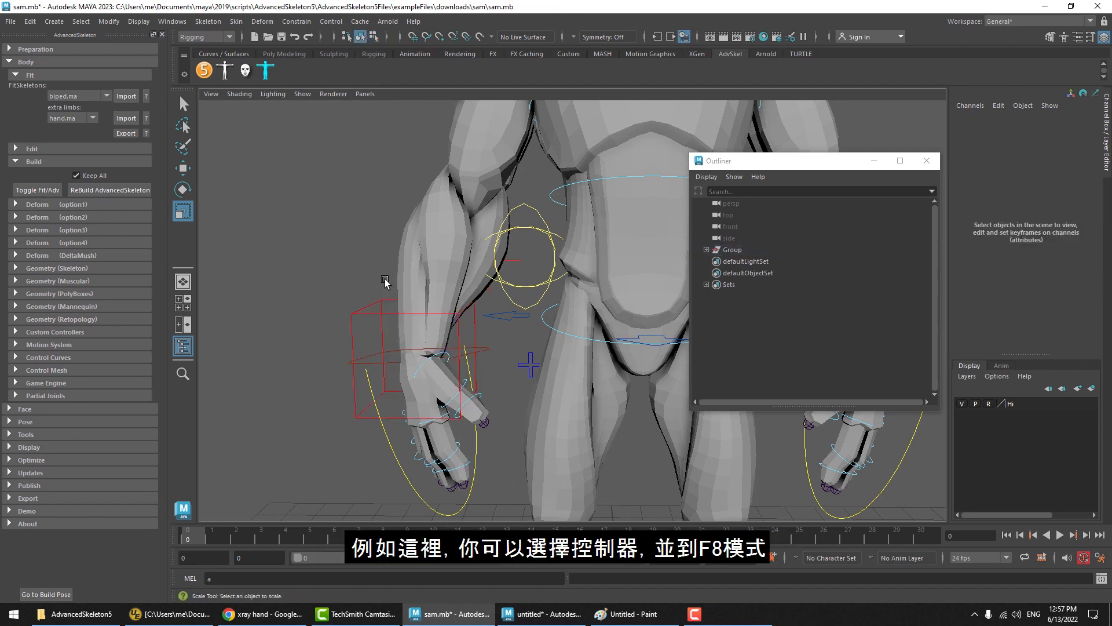
Inspect the curve points of the IKArm_R box and the IKLocalArm_R ring, and select the ring in object mode with the Rotate tool.
drag(373, 287, 351, 320)
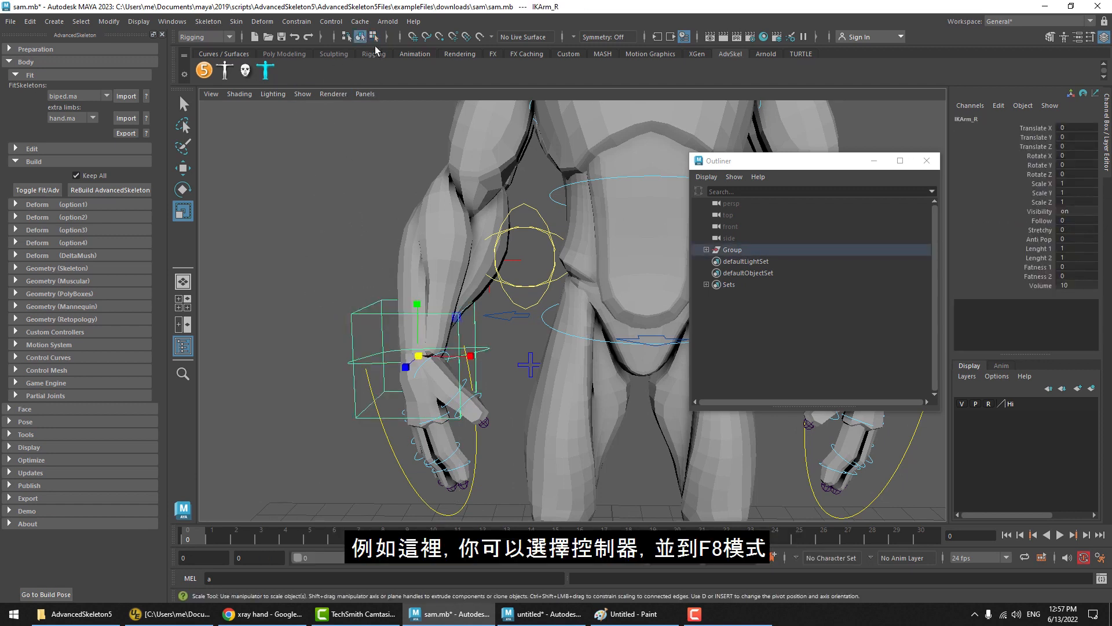
key(F8)
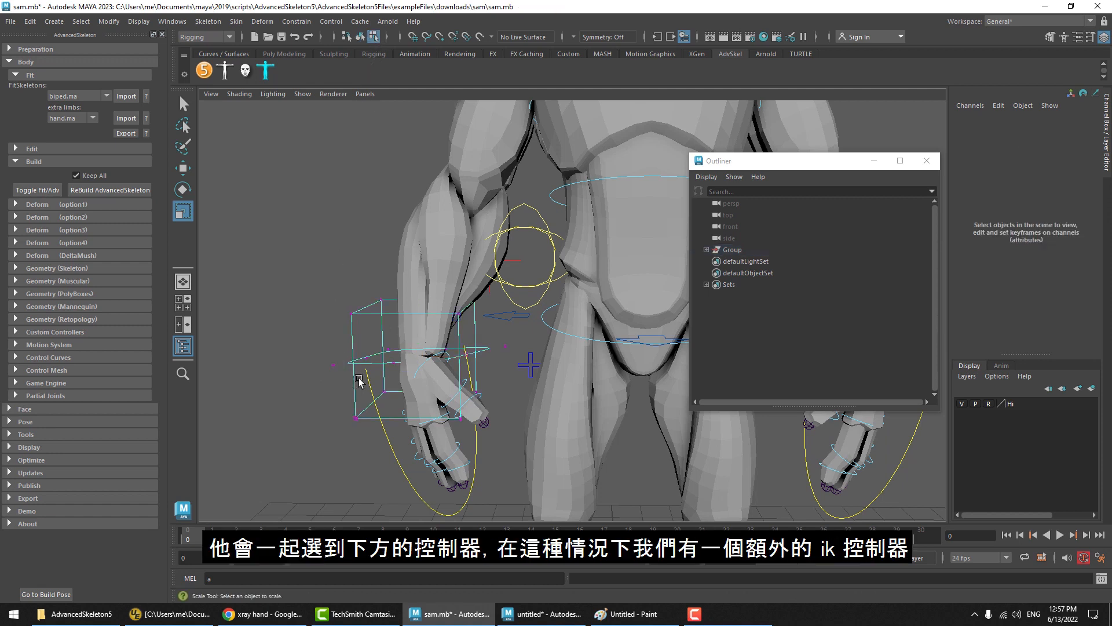
drag(322, 360, 429, 374)
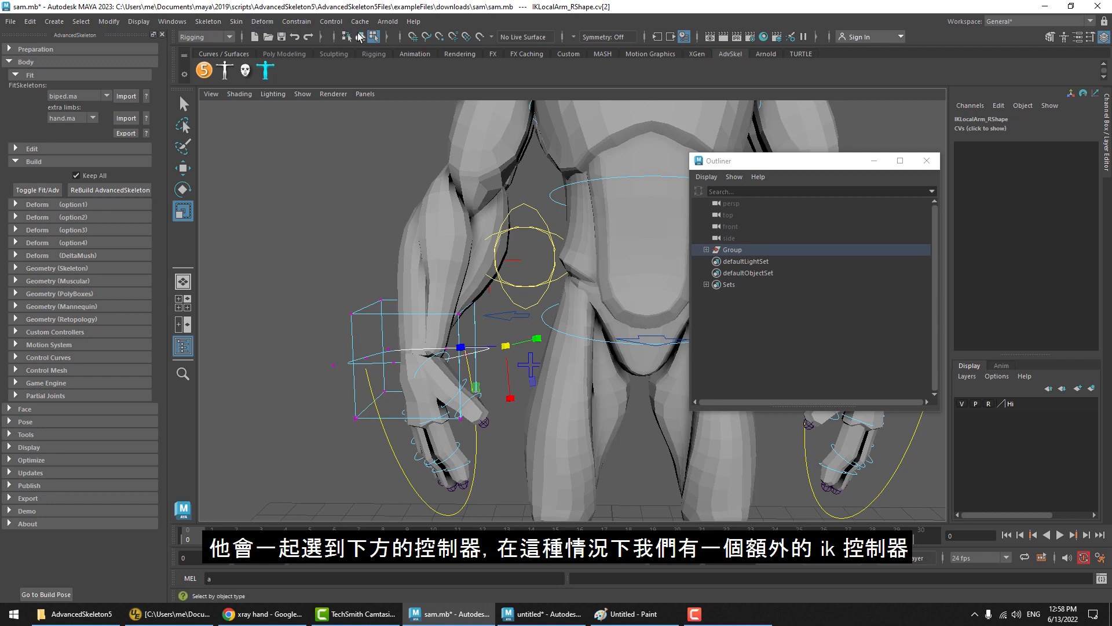
click(360, 37)
click(371, 436)
click(369, 365)
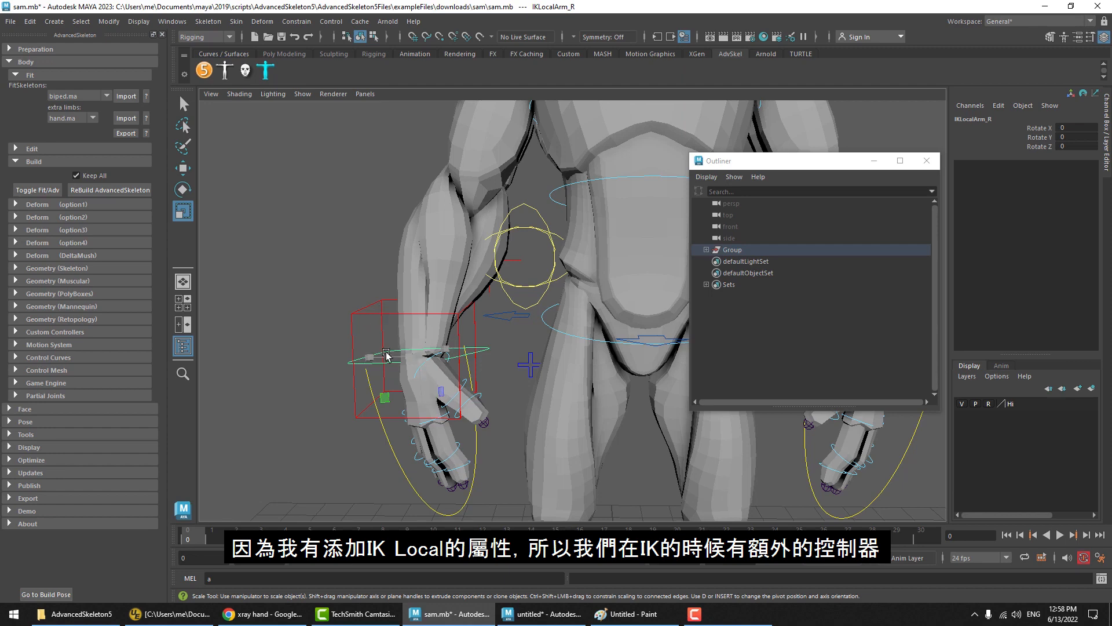
key(e)
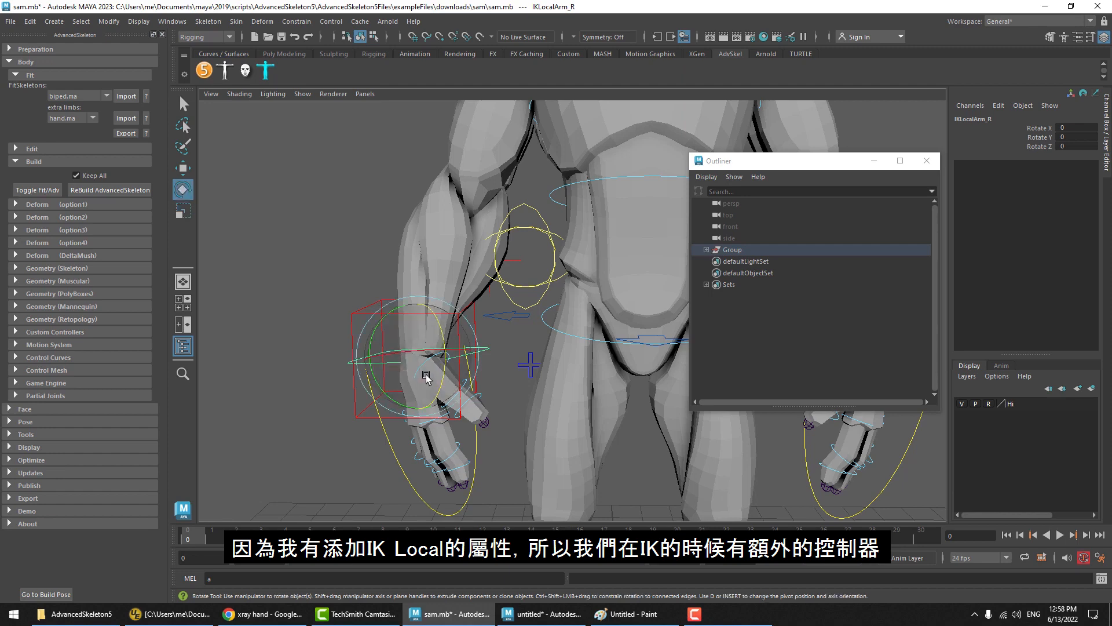
Select the curve points of IKArm_R and its nested IKLocalArm_R ring together in component mode, and return to object mode.
click(329, 249)
drag(370, 283, 355, 322)
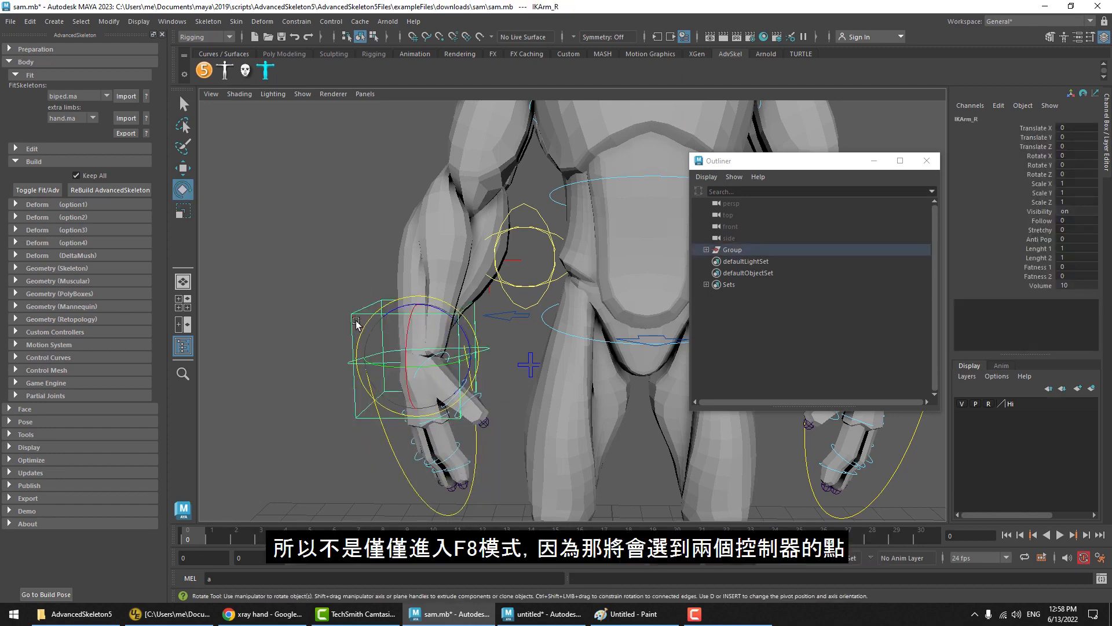
key(F8)
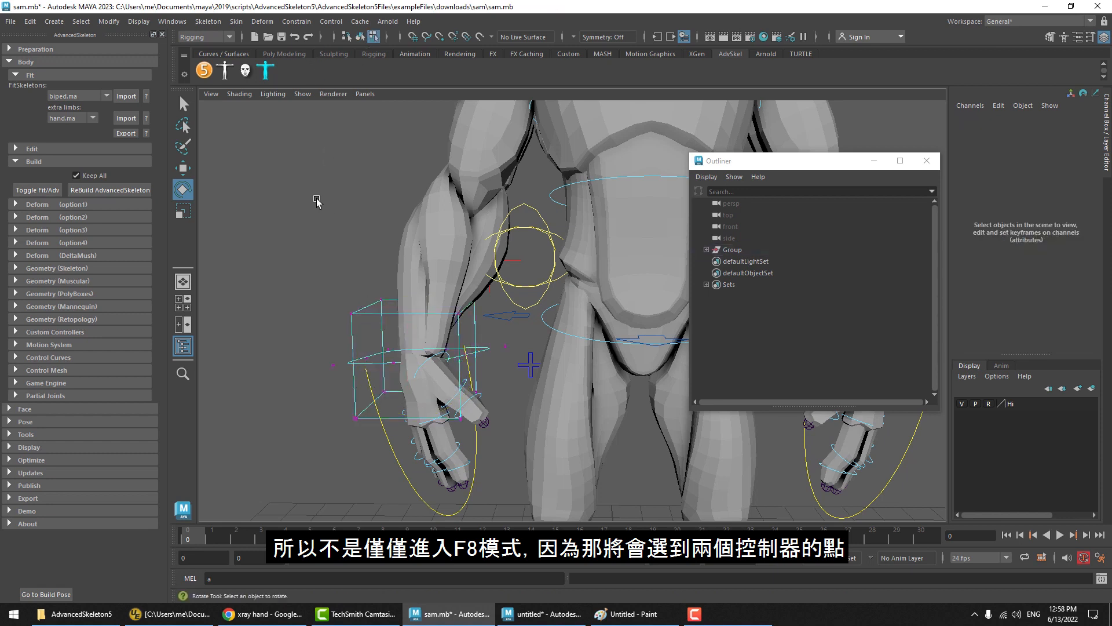
drag(315, 197, 429, 400)
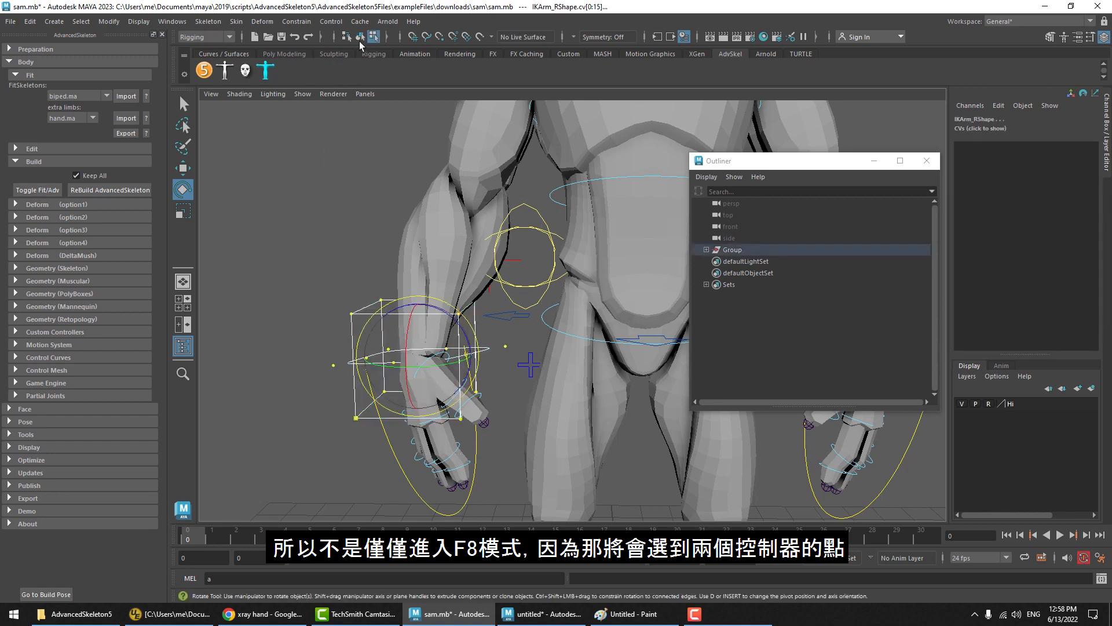
click(359, 37)
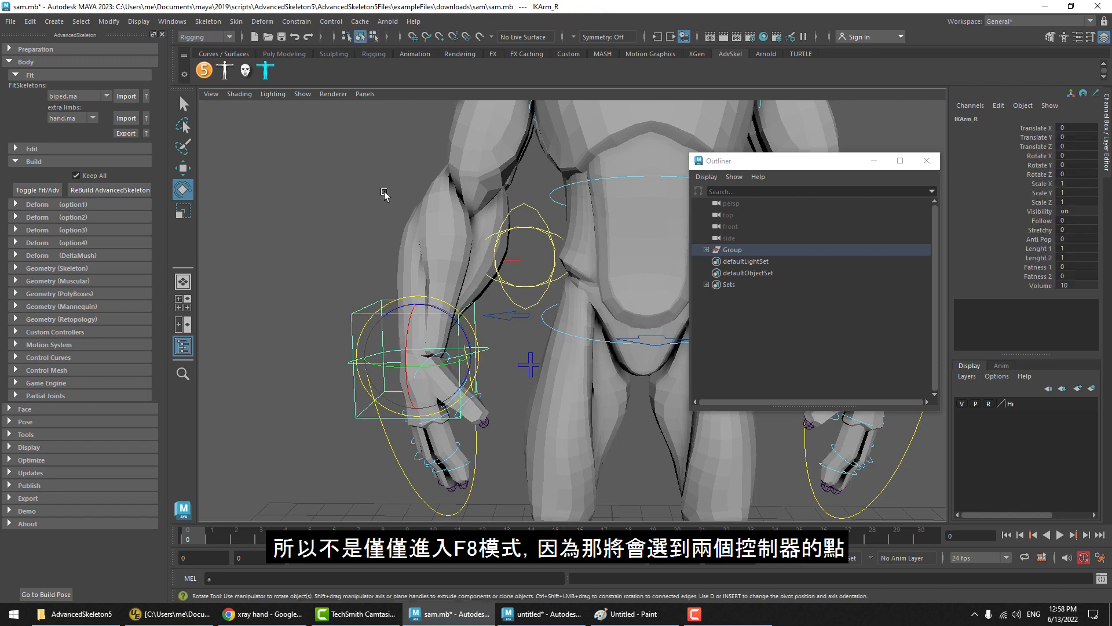
Pick only the IKArm_R shape, select all its curve points, scale the box down around the wrist, and return to object mode.
click(357, 325)
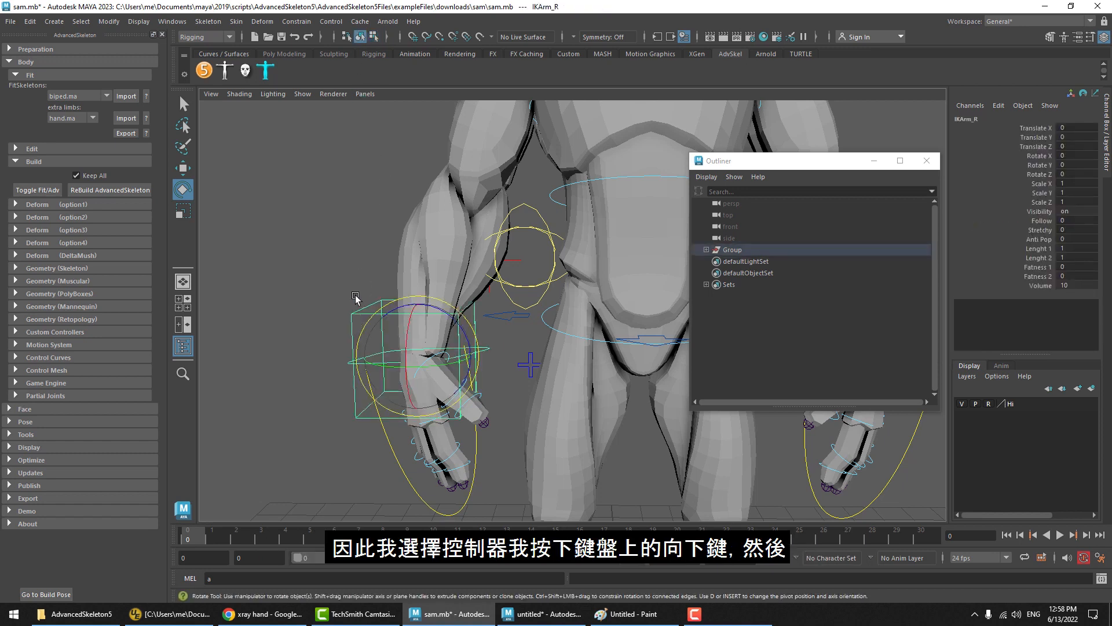
key(Down)
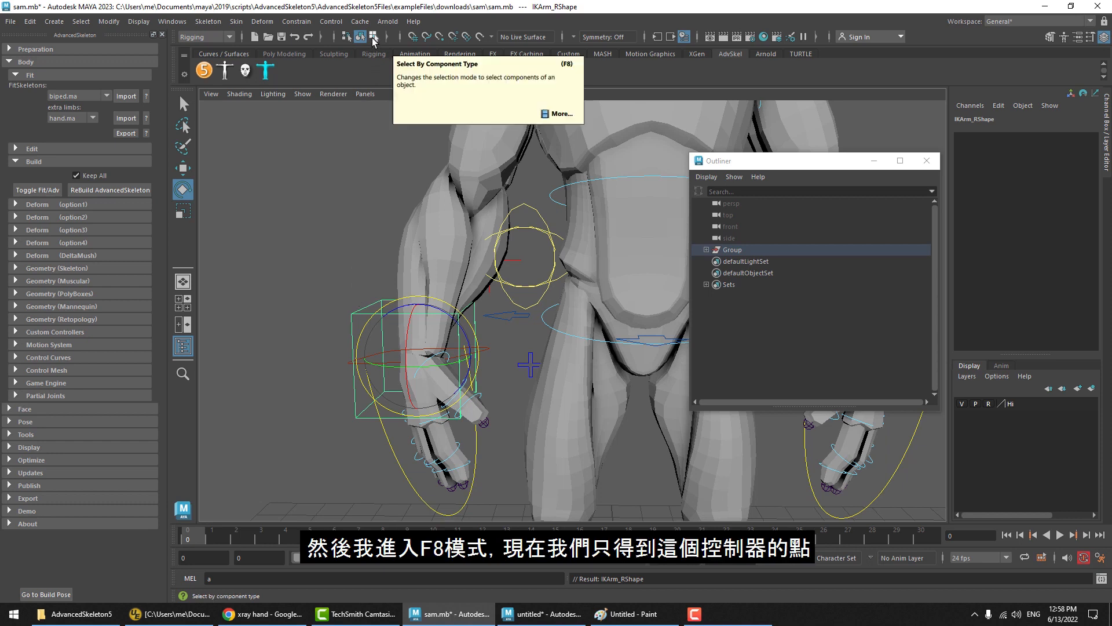
key(F8)
drag(251, 199, 579, 442)
key(r)
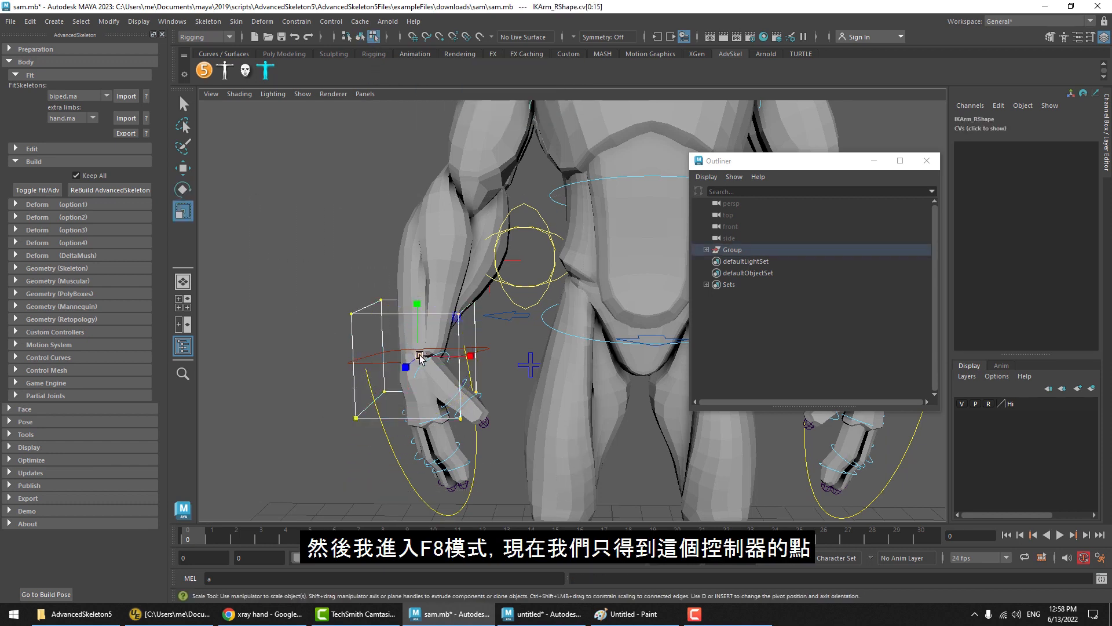
drag(421, 358, 419, 239)
key(F8)
click(367, 350)
Select the FKIKArm_L cross beside the character's left shoulder and set its FKIKBlend to 10.
scroll(477, 346, down, 3)
alt+middle_drag(445, 275, 400, 296)
click(624, 208)
click(1035, 129)
middle_drag(428, 255, 467, 278)
alt+drag(374, 224, 377, 216)
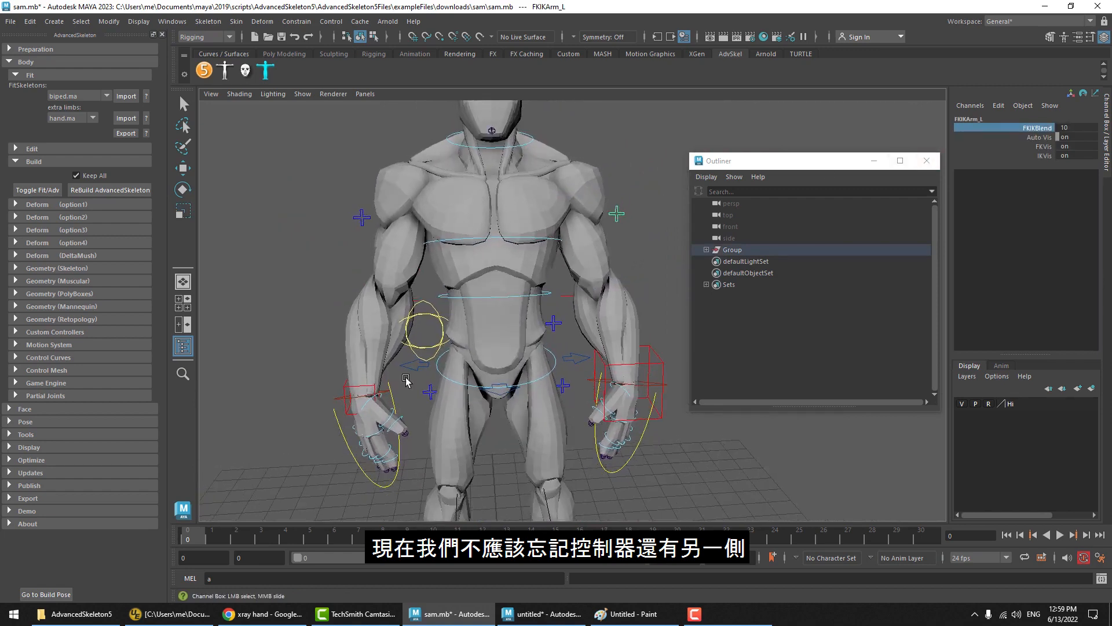
alt+drag(573, 368, 595, 358)
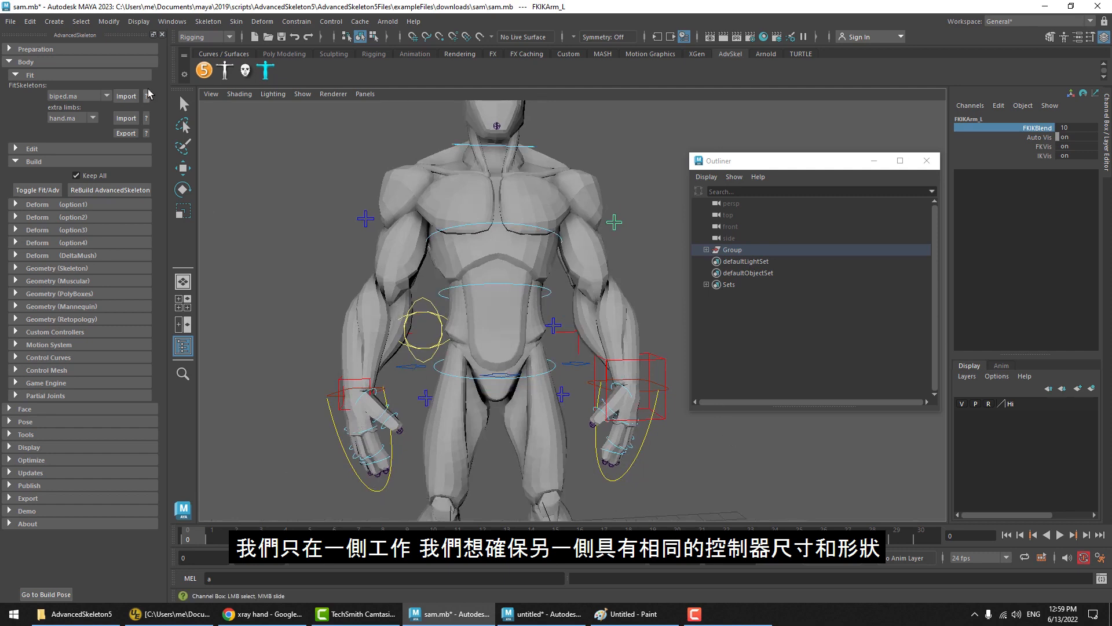
Collapse the Build and Fit sections, expand Control Curves, and mirror the control curves from right to left.
click(48, 163)
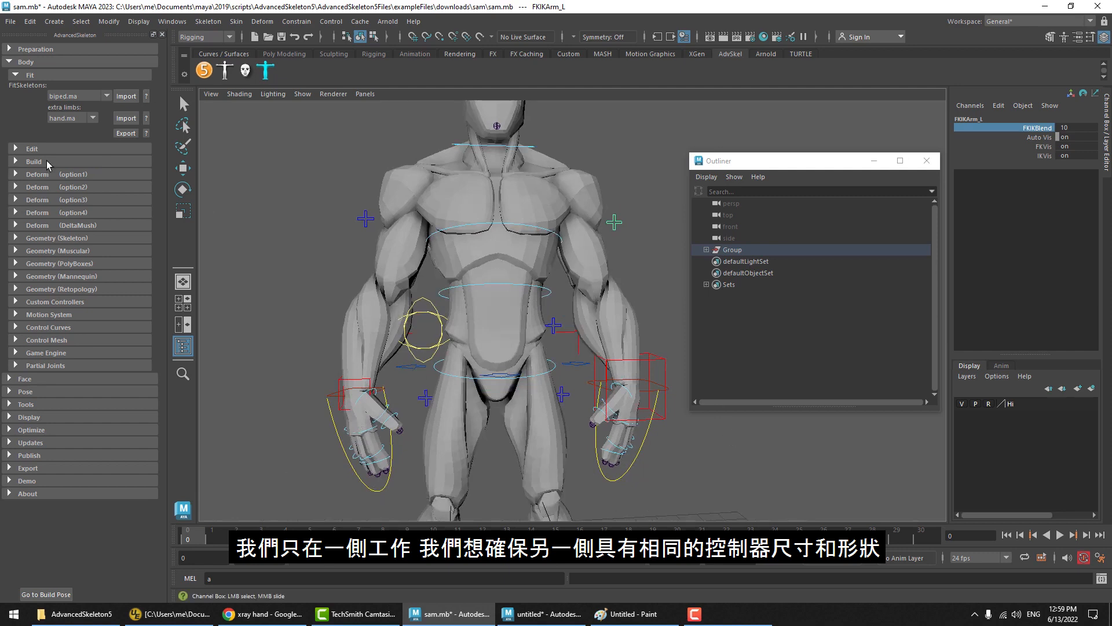
click(29, 76)
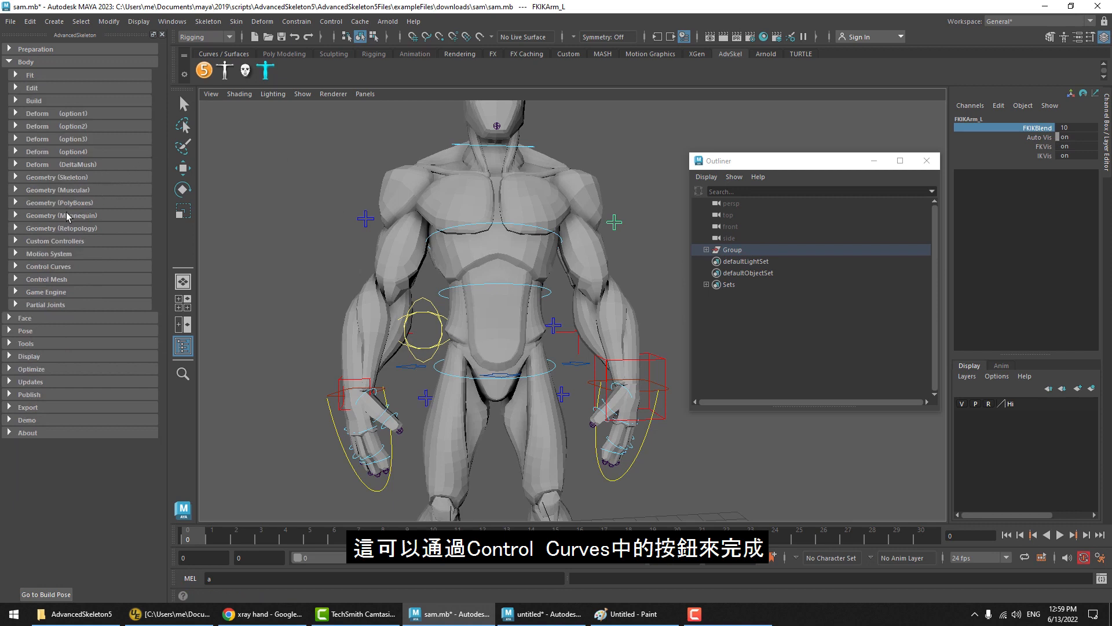
click(50, 268)
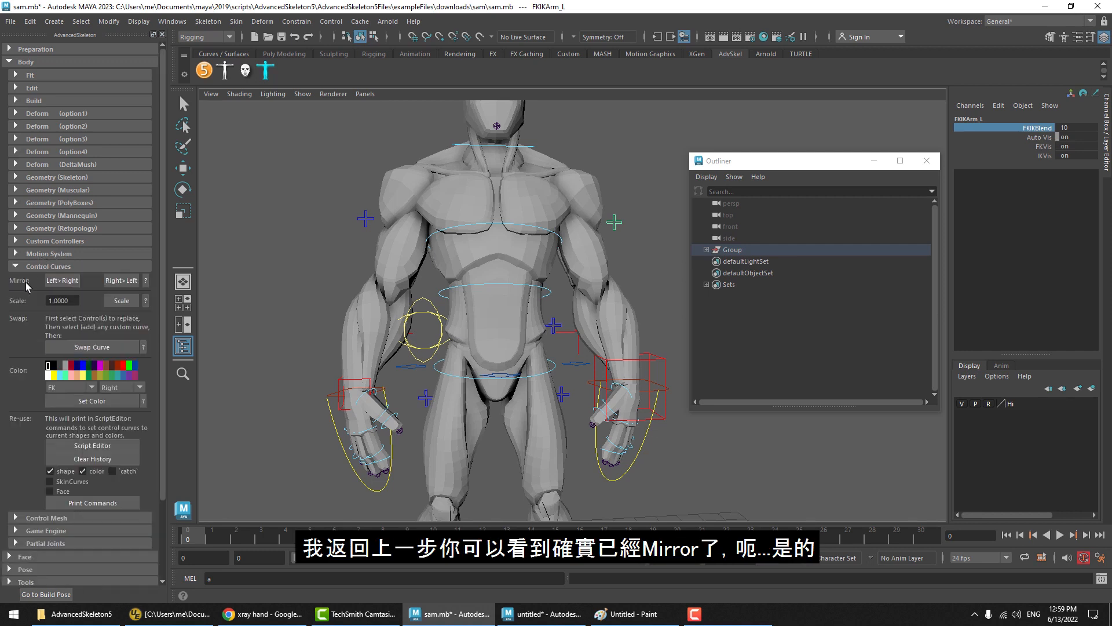
click(125, 288)
alt+middle_drag(490, 370, 505, 326)
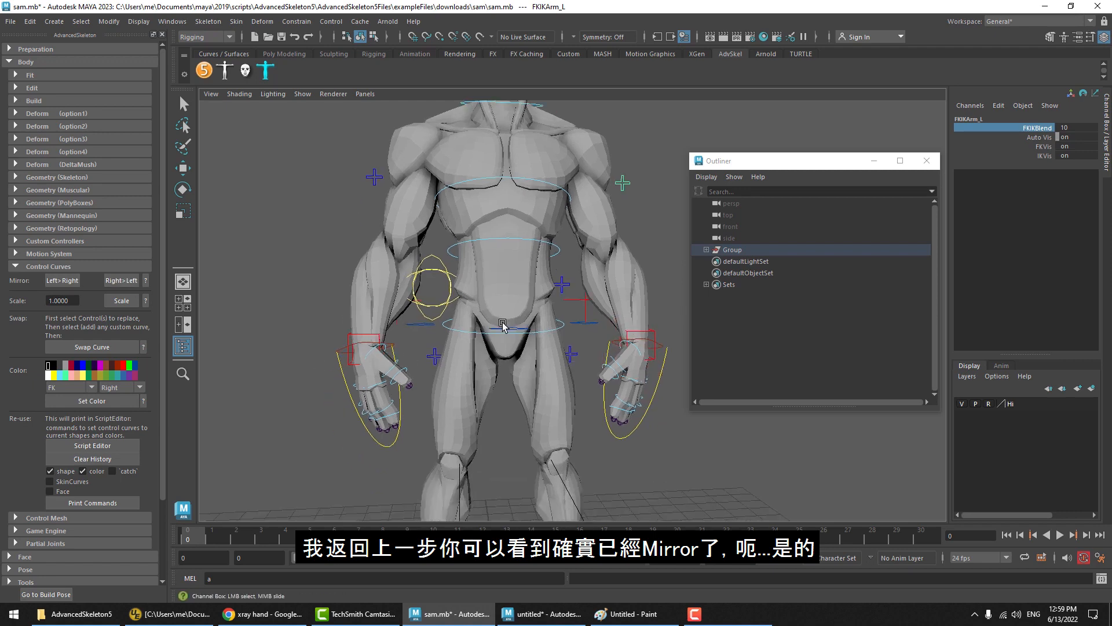
Undo and redo the control curve mirroring repeatedly to compare the wrist controllers on both arms.
key(ctrl+z)
key(shift+z)
key(ctrl+z)
key(shift+z)
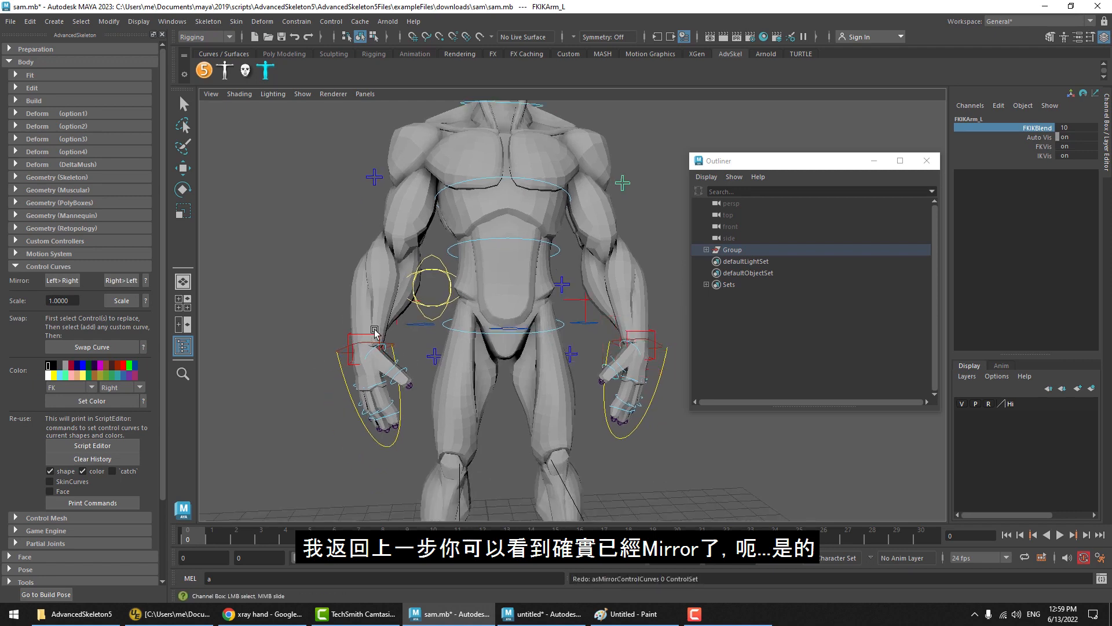
alt+drag(619, 362, 653, 367)
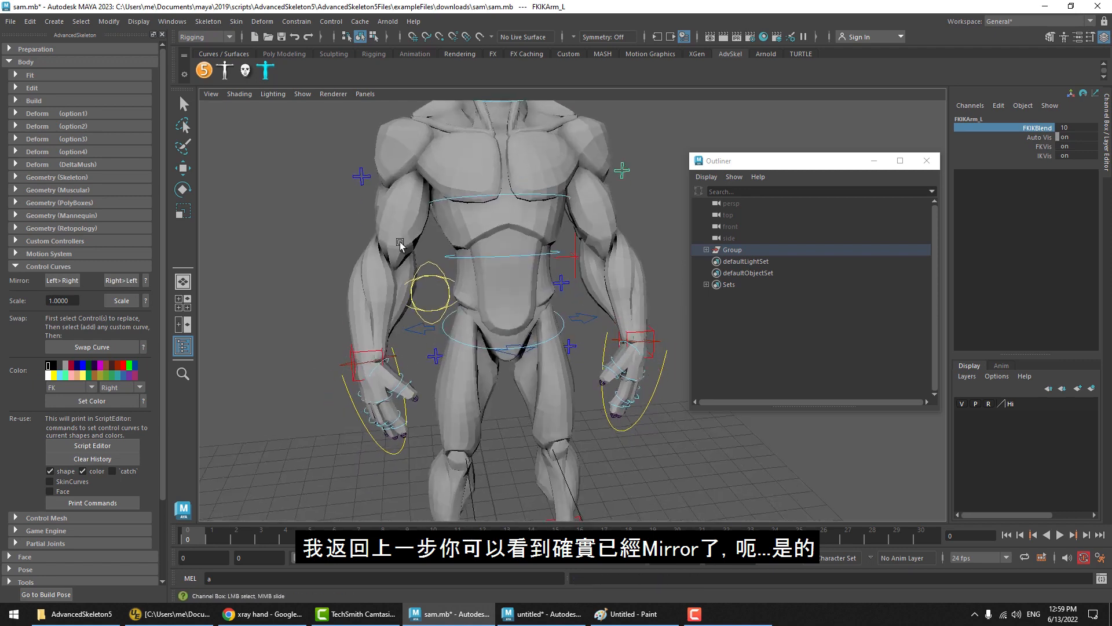
Select the FKIKLeg_R cross beside the character's right hip and set its FKIKBlend to 0.
alt+middle_drag(400, 242, 381, 282)
alt+middle_drag(512, 349, 567, 224)
click(484, 223)
key(r)
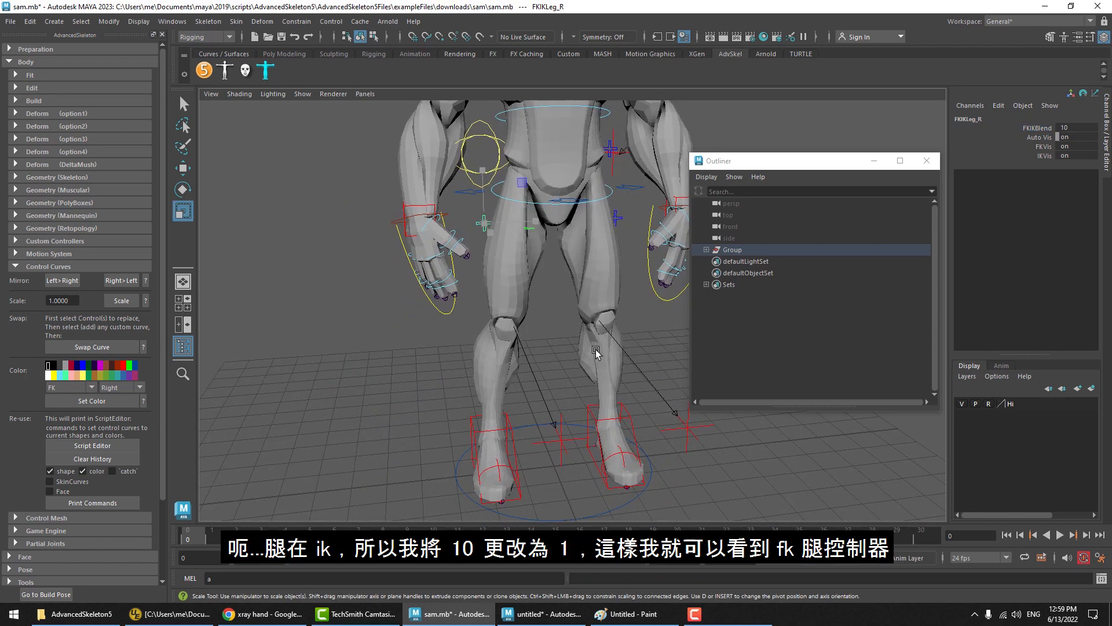
click(1041, 130)
middle_drag(617, 269, 546, 325)
alt+drag(545, 324, 496, 179)
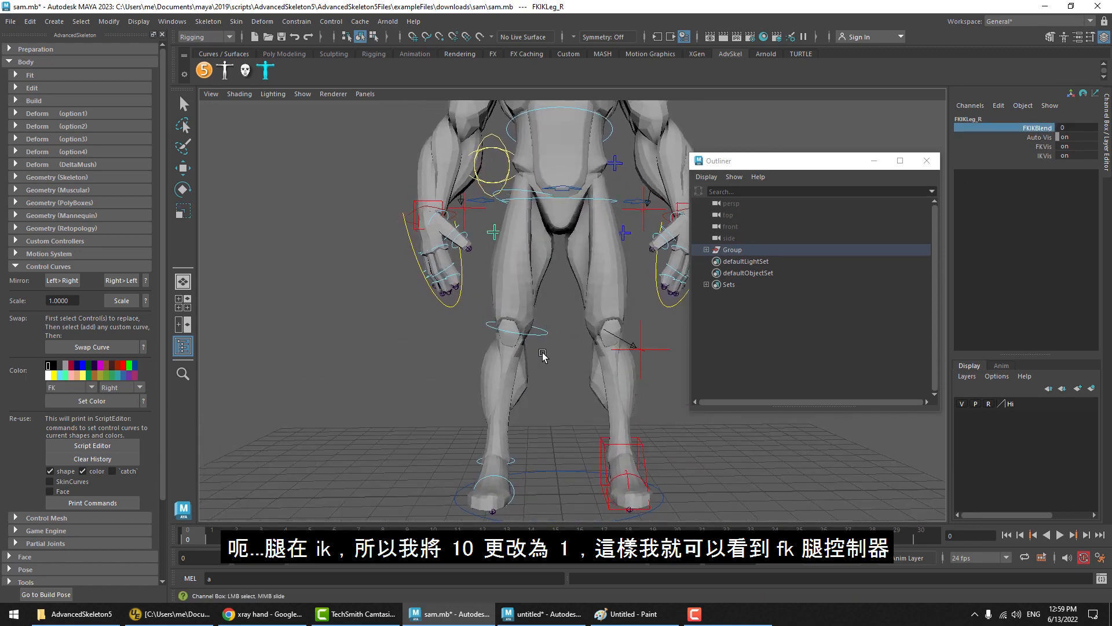
Edit the curve points of the right leg's FK knee and ankle rings so they fit around the knee and ankle.
click(537, 334)
click(373, 37)
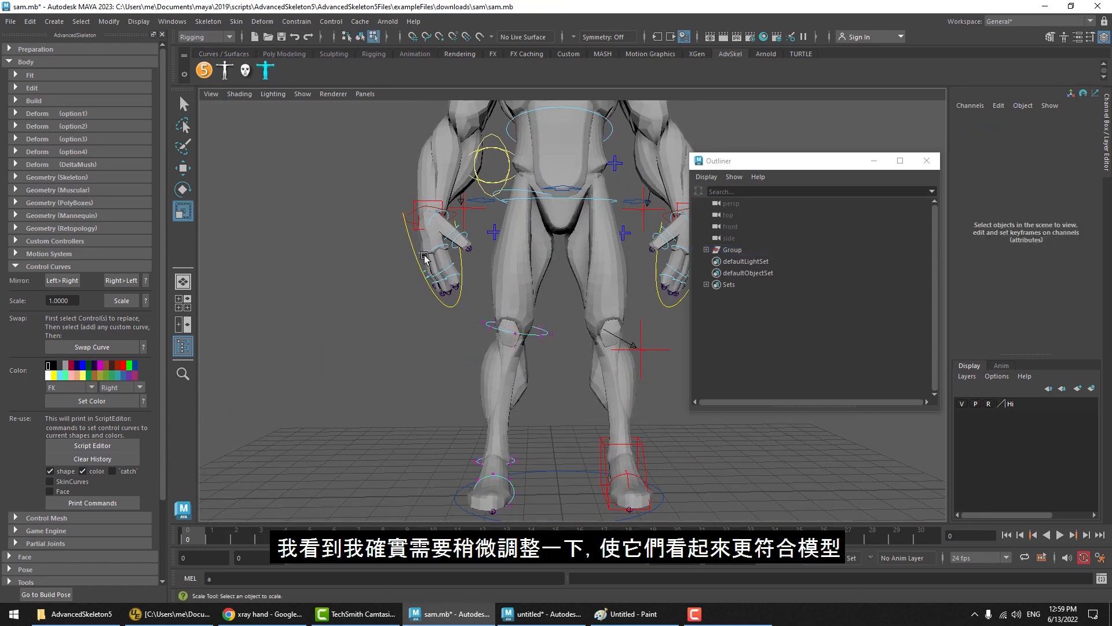
drag(425, 258, 492, 394)
key(w)
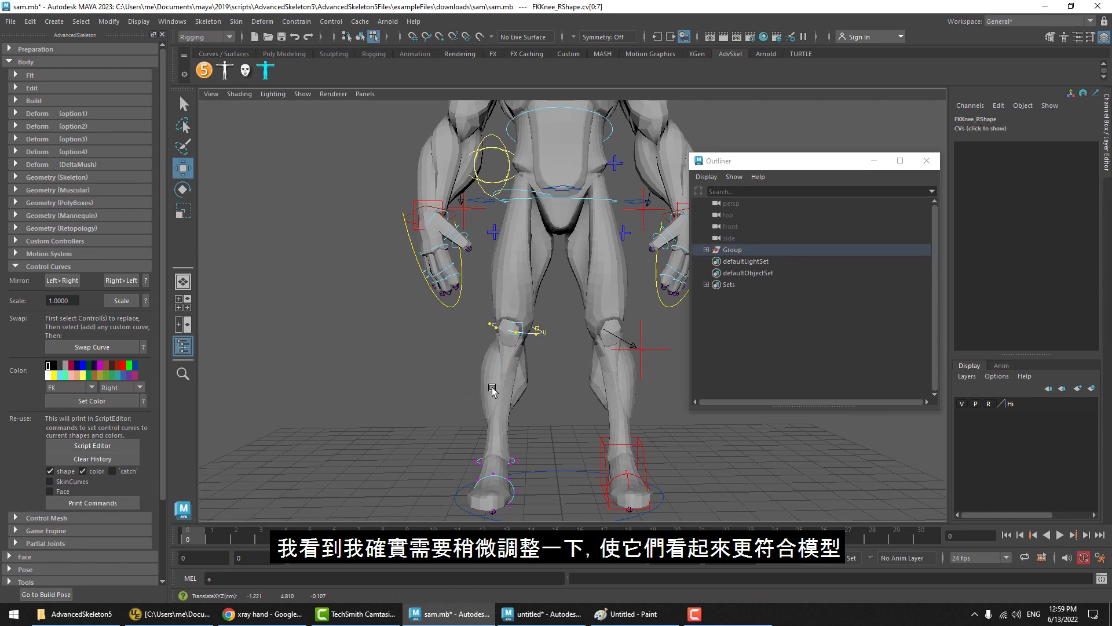
alt+middle_drag(510, 332, 510, 302)
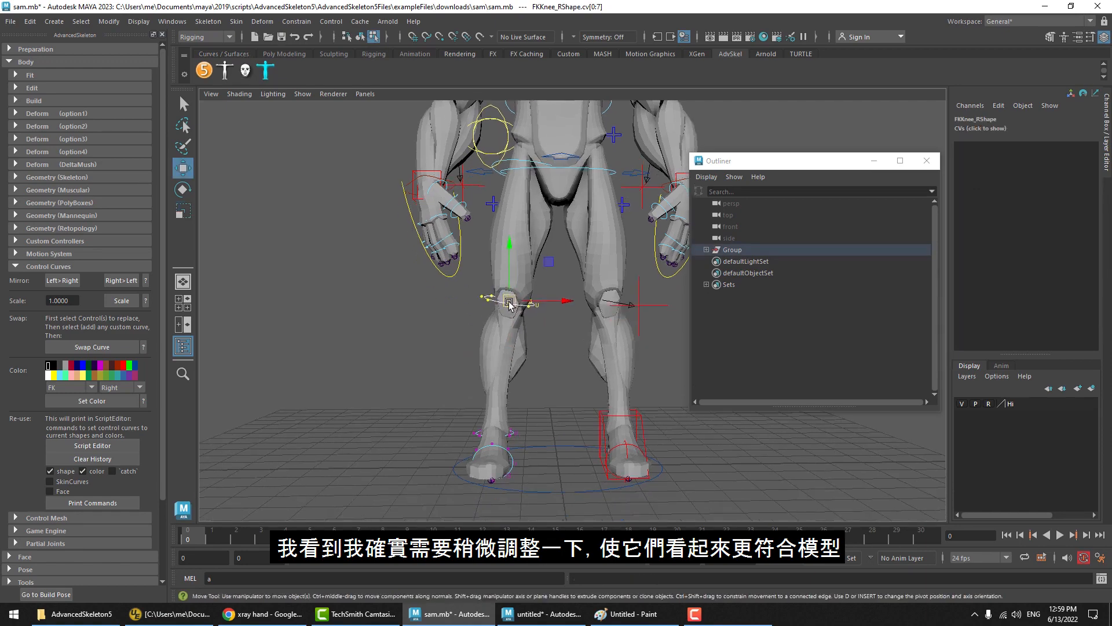
alt+drag(509, 302, 418, 443)
key(r)
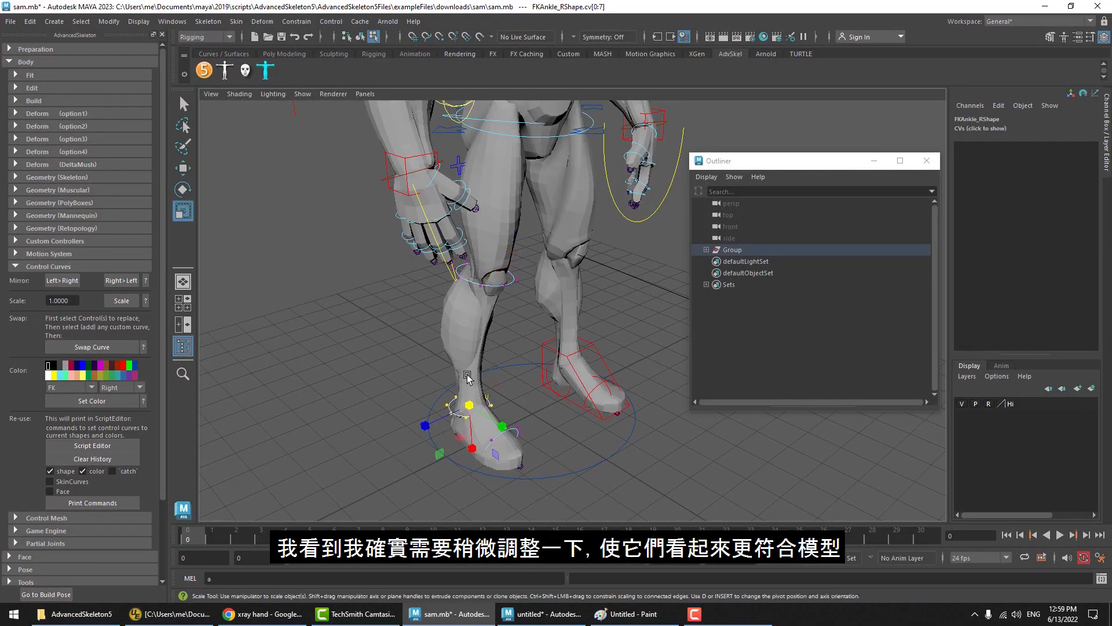
key(w)
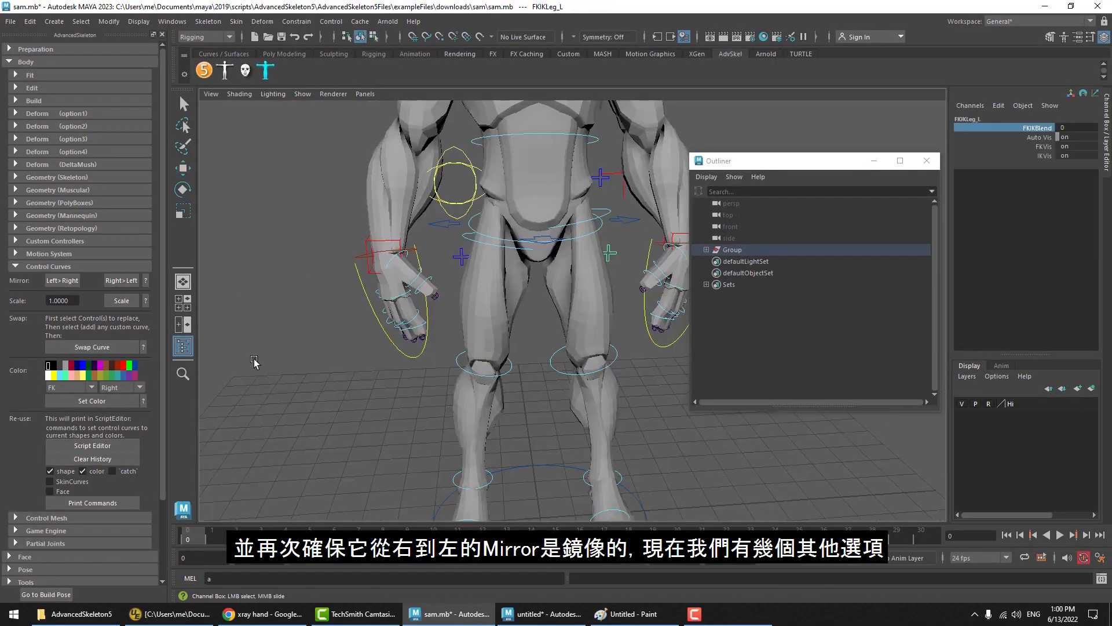
Mirror the adjusted leg control curves from right to left and clear the selection.
click(127, 284)
click(534, 356)
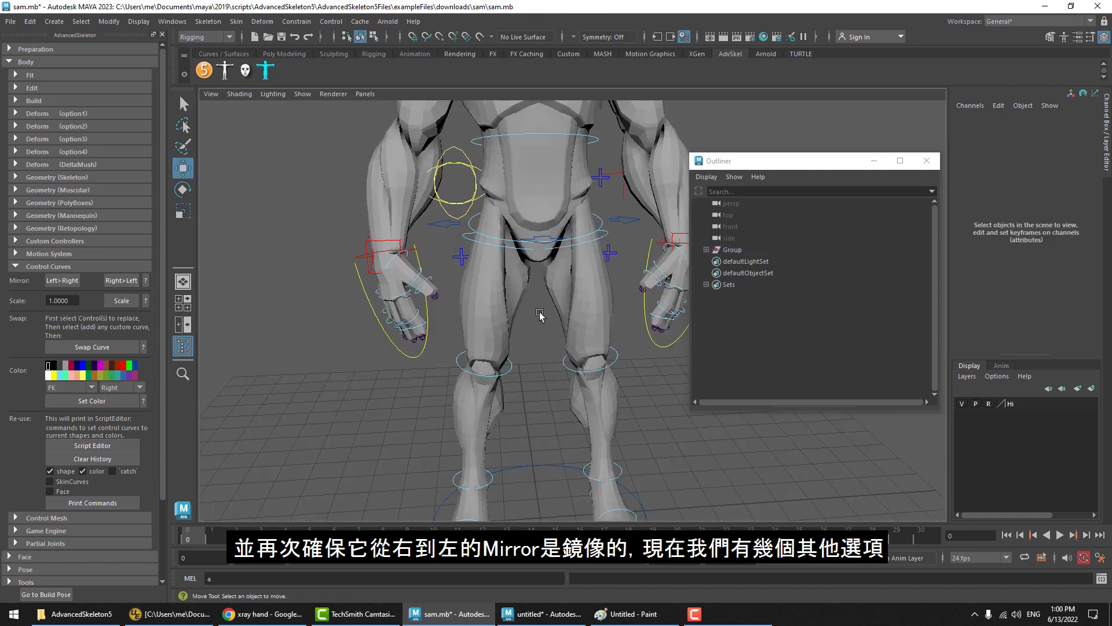
key(w)
scroll(559, 351, up, 3)
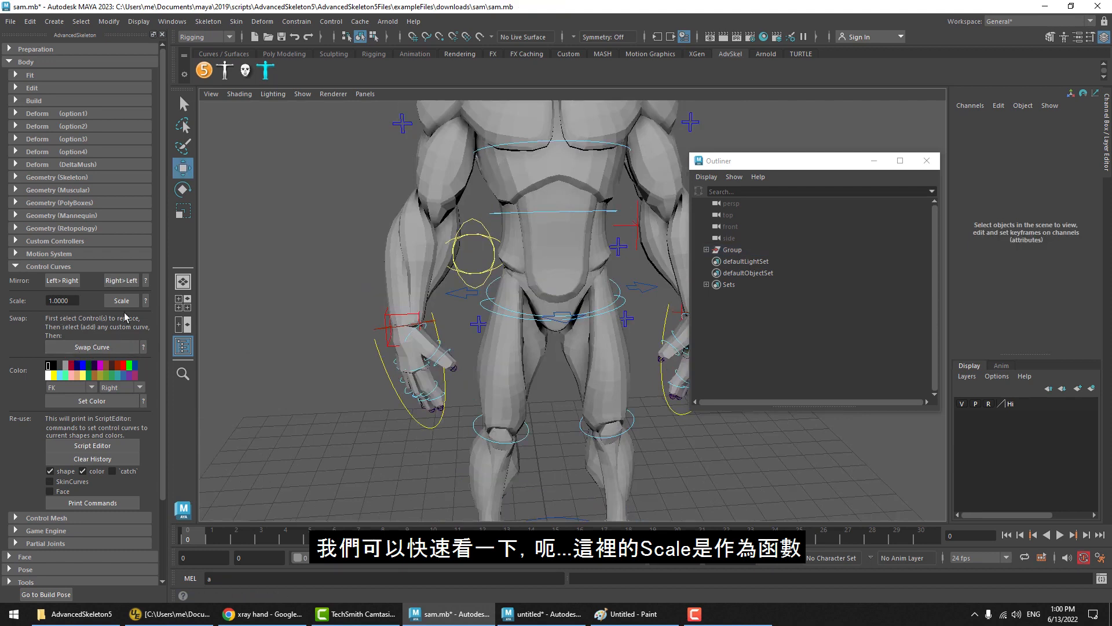
Select the HipSwinger_M controller beside the waist and scale its control curve by a factor of 0.5.
alt+middle_drag(379, 289, 380, 324)
alt+drag(380, 325, 383, 314)
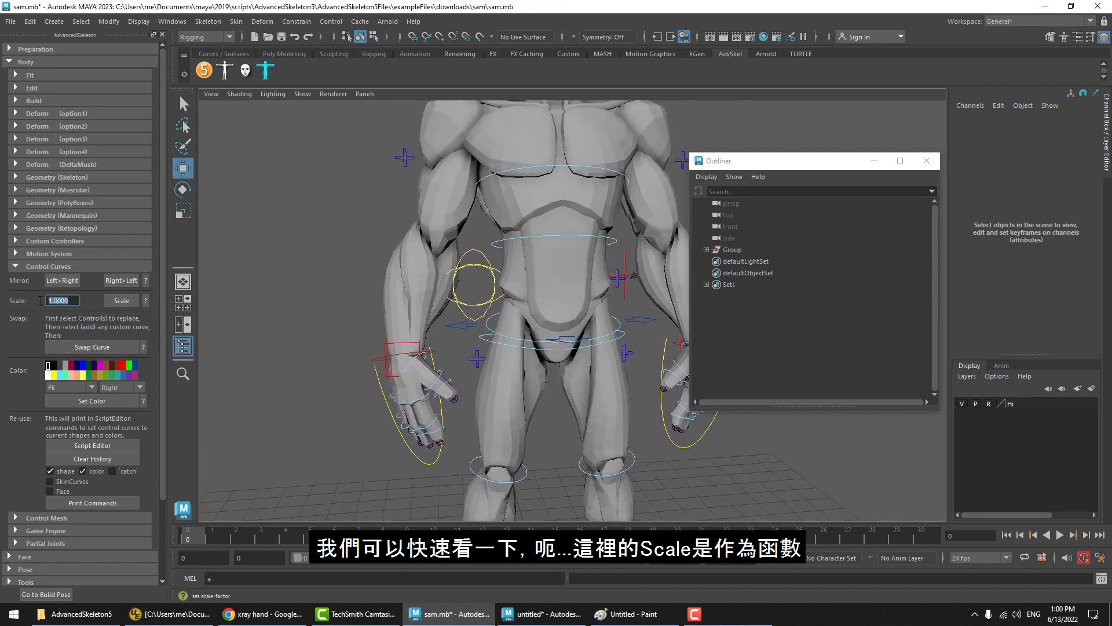
alt+drag(412, 290, 371, 334)
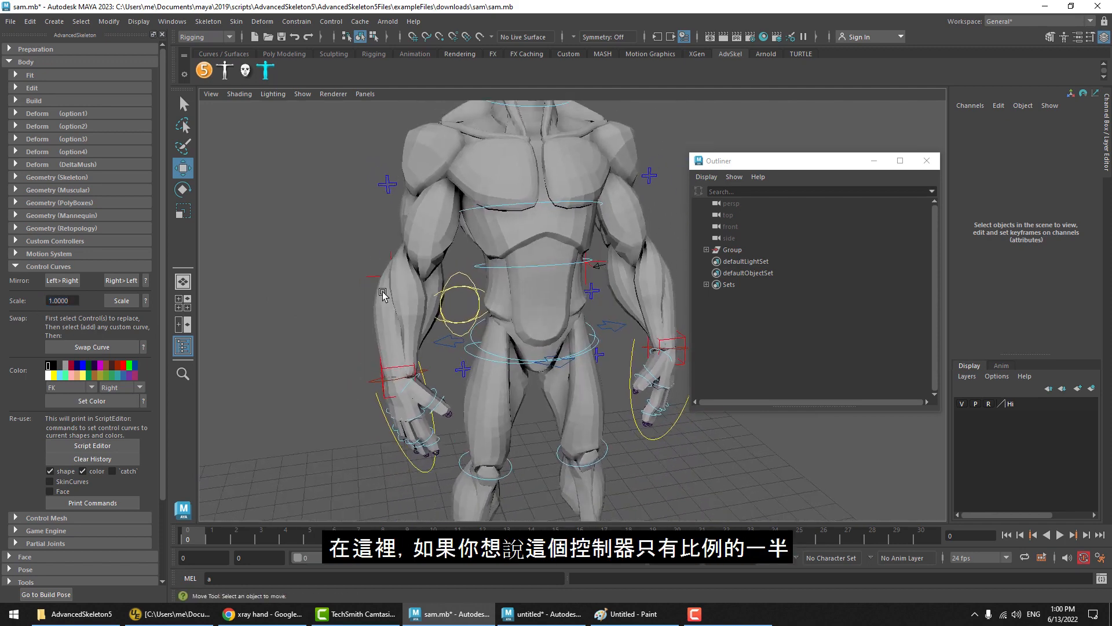
click(458, 290)
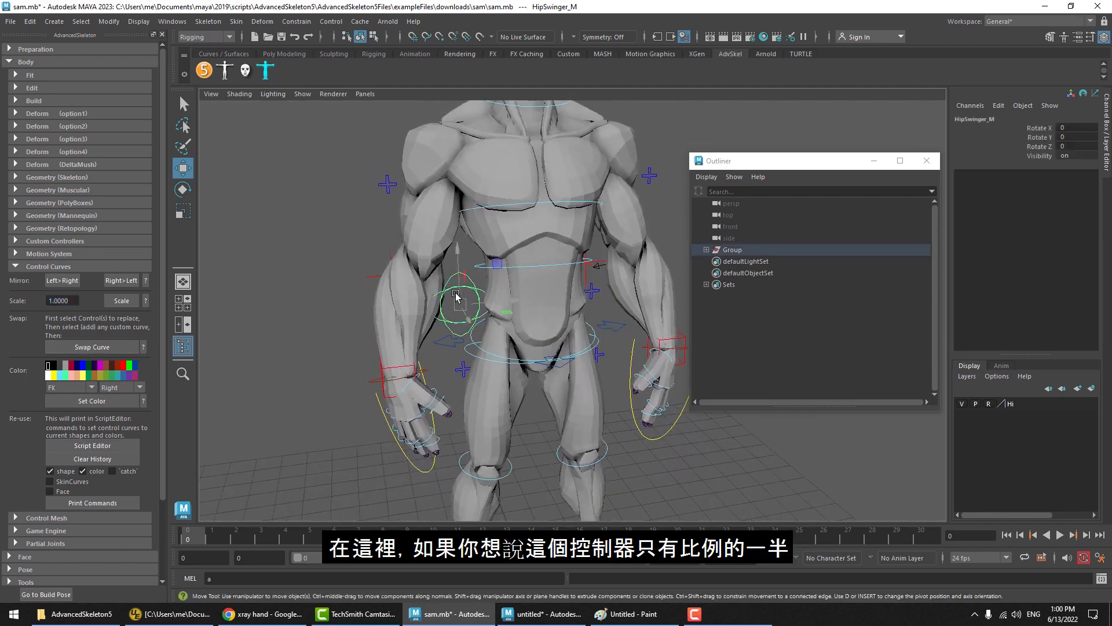
alt+drag(456, 297, 426, 290)
drag(78, 301, 32, 302)
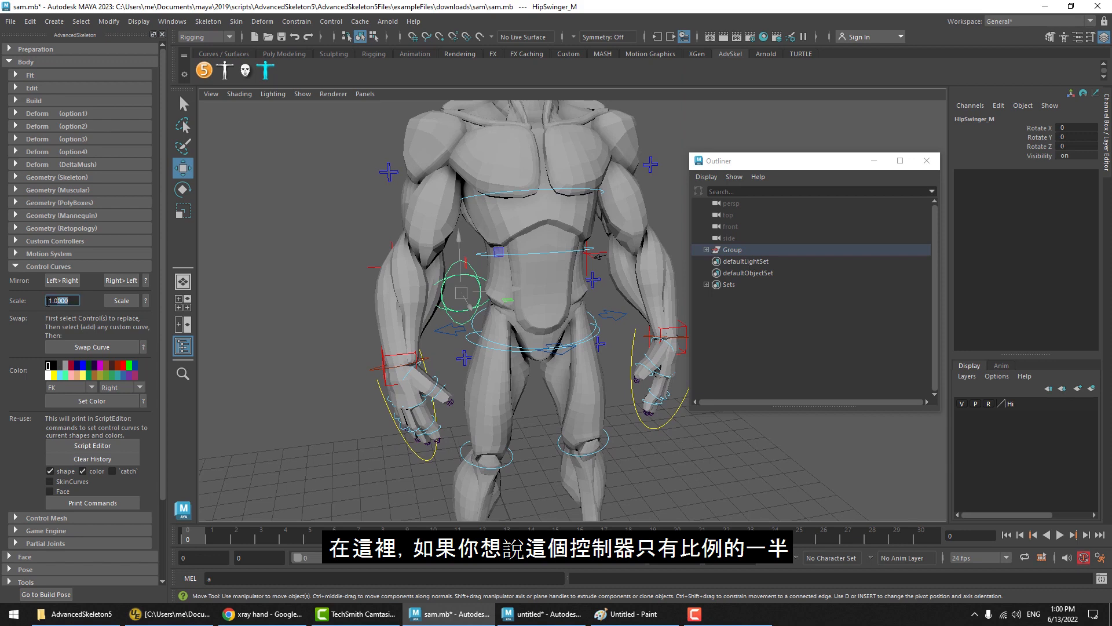
text(0.5)
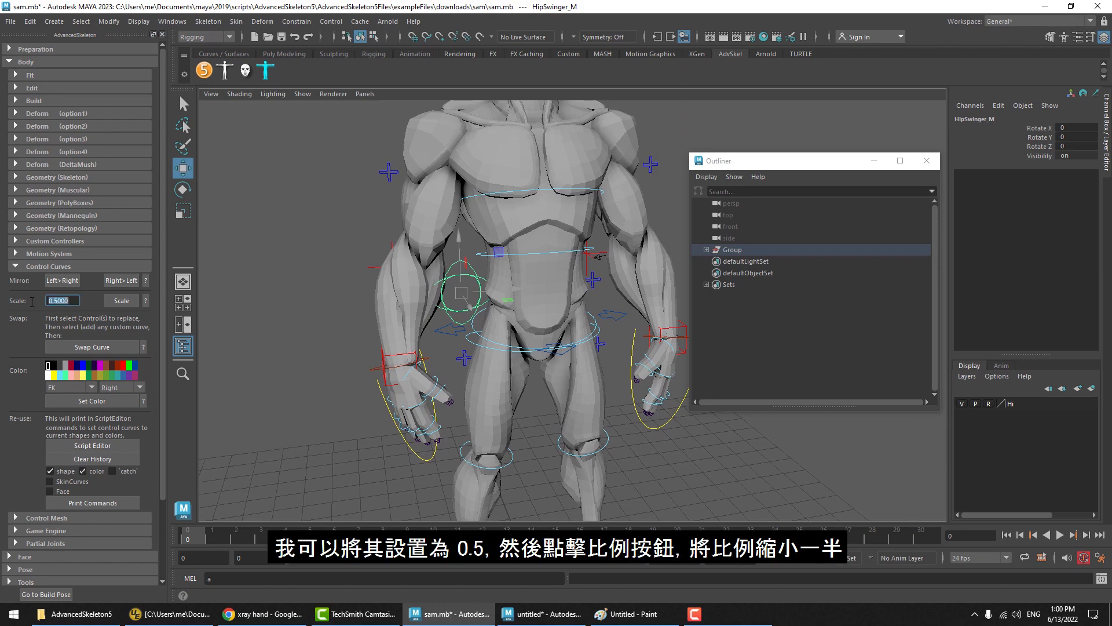
click(123, 300)
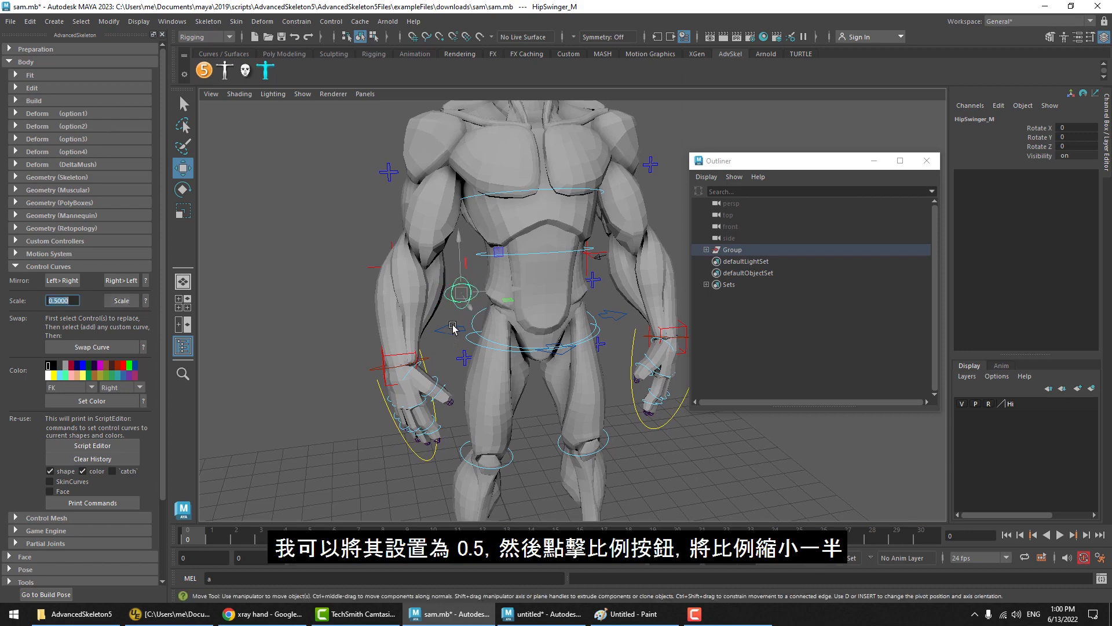
Scale the HipSwinger_M control curve by 0.5 once more, undo that scaling and clear the selection.
click(126, 301)
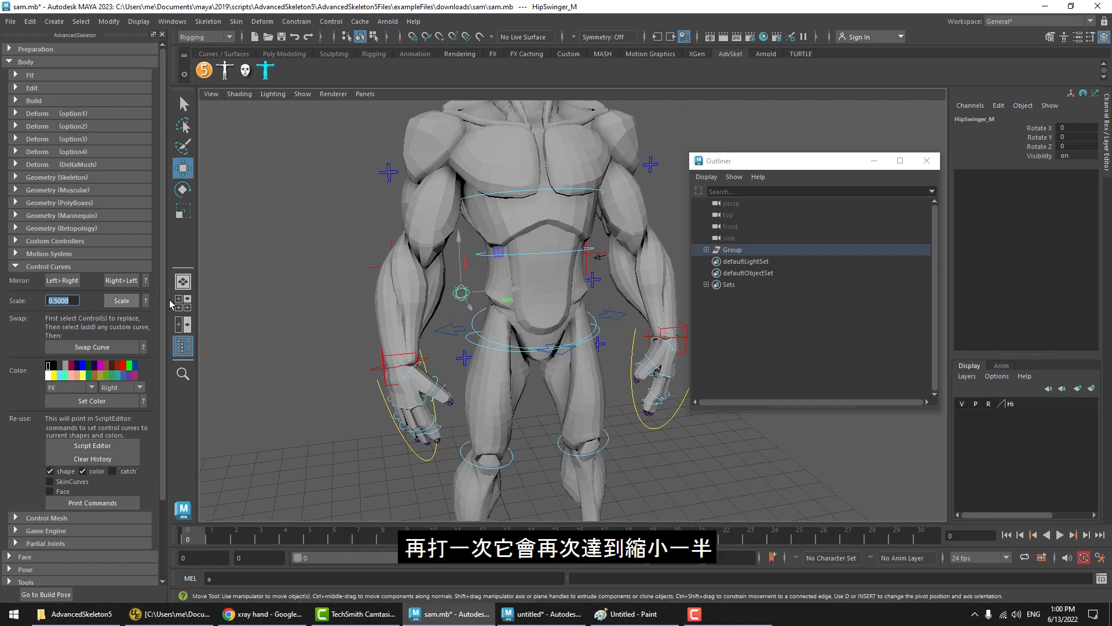
key(ctrl+z)
click(298, 287)
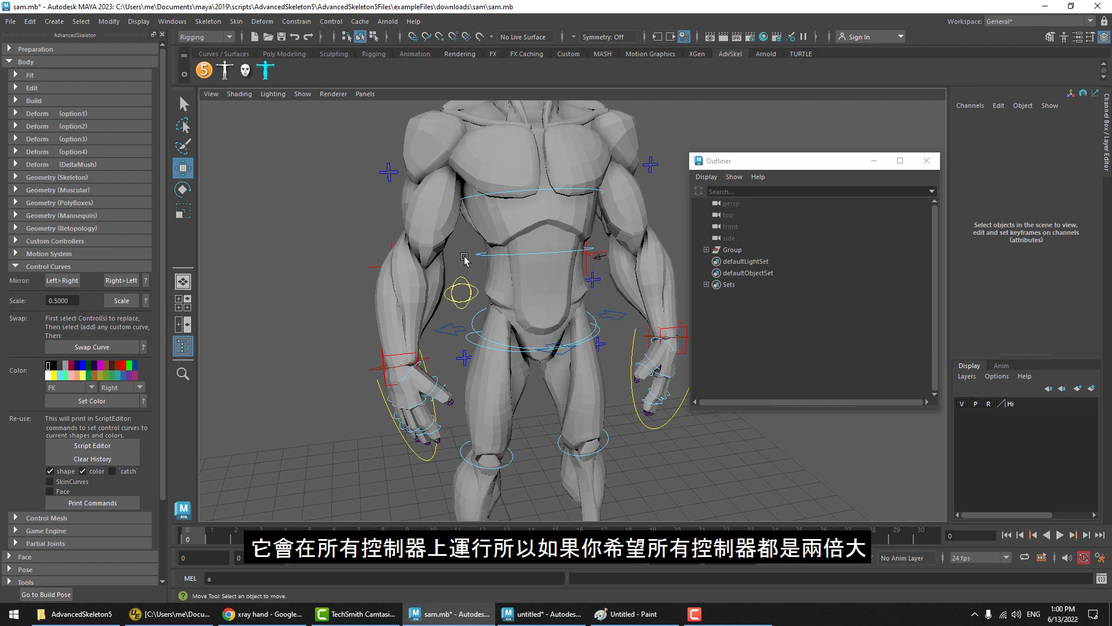
With nothing selected, scale all control curves by a factor of 2 and undo the scaling.
alt+right_drag(501, 291, 444, 278)
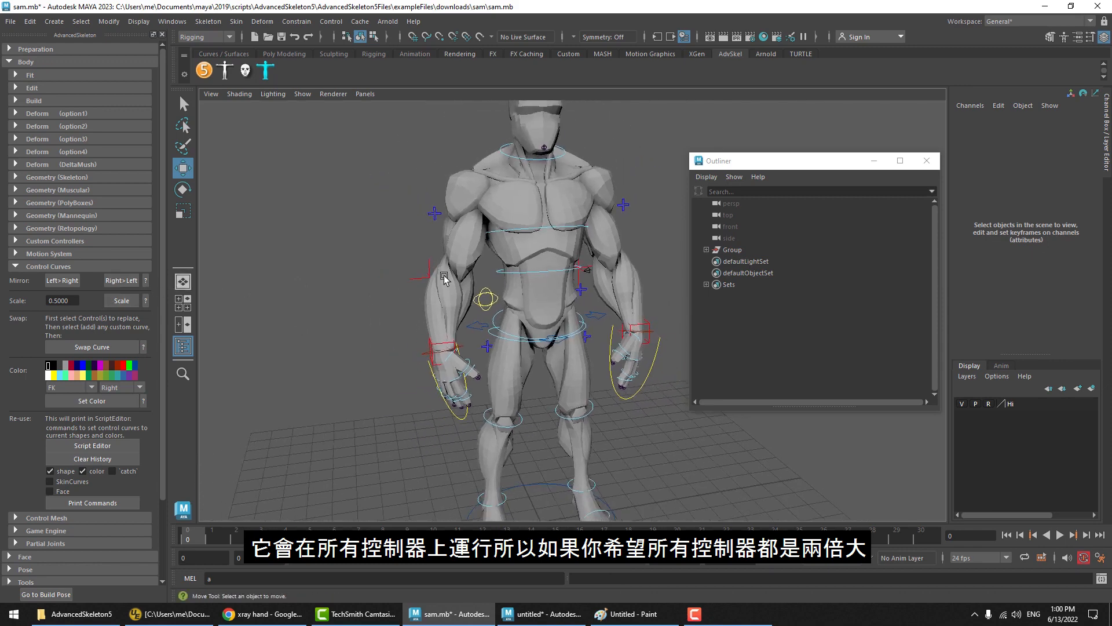
alt+middle_drag(445, 277, 407, 268)
alt+right_drag(407, 268, 380, 271)
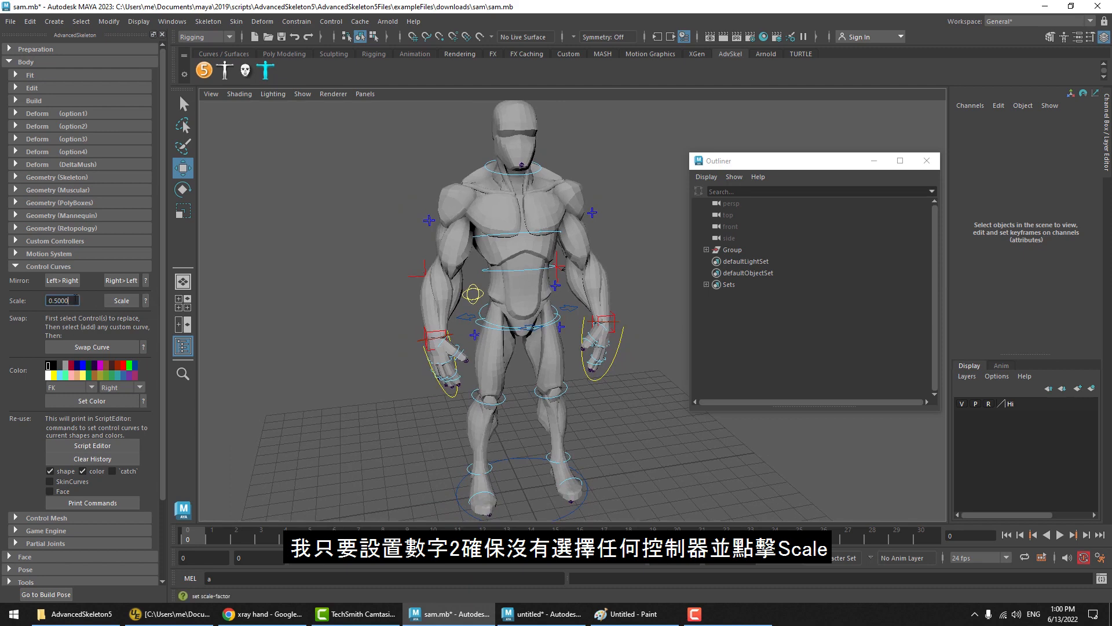
drag(73, 301, 23, 304)
text(2)
key(Return)
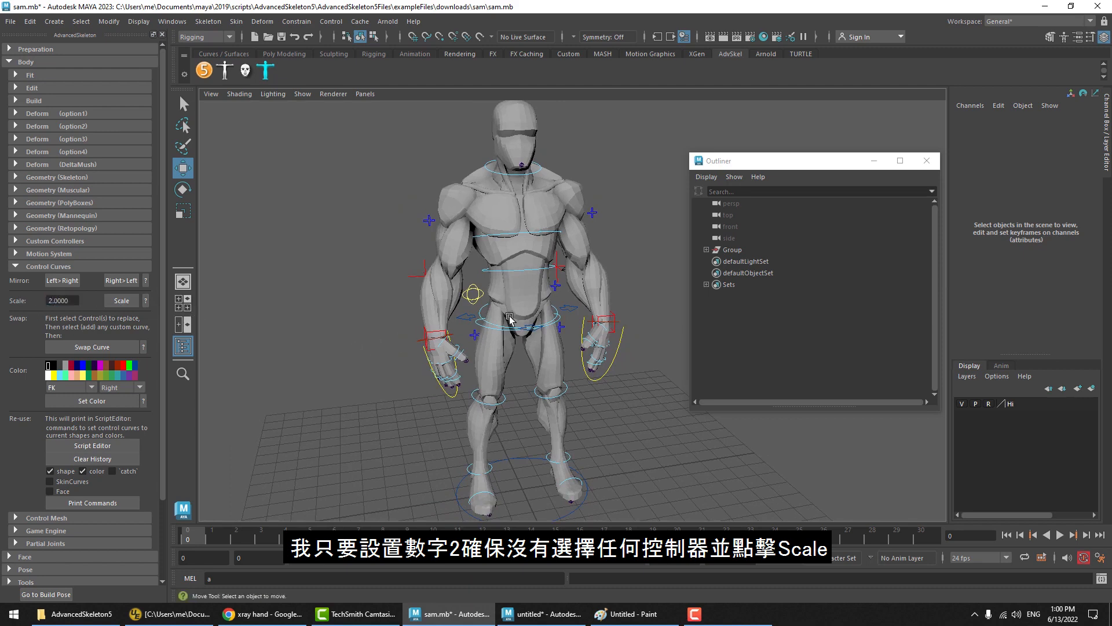
click(125, 301)
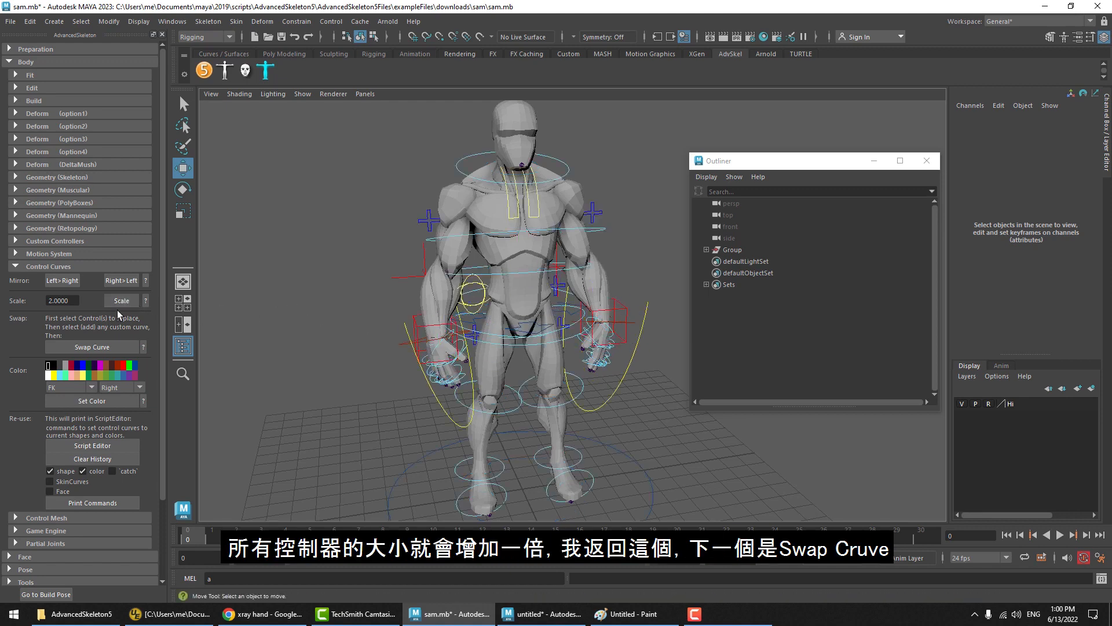
key(ctrl+z)
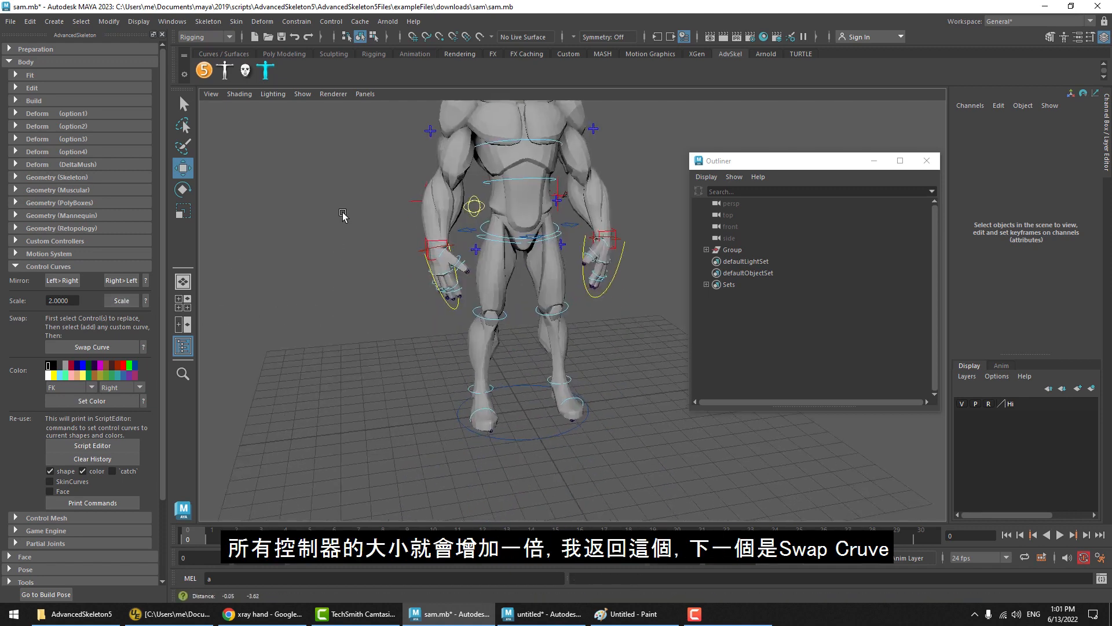
Reset the control curve scale factor to 1.
double_click(61, 300)
text(1)
key(Return)
Create a NURBS circle at the origin between the character's feet to serve as a custom control curve.
scroll(380, 315, up, 5)
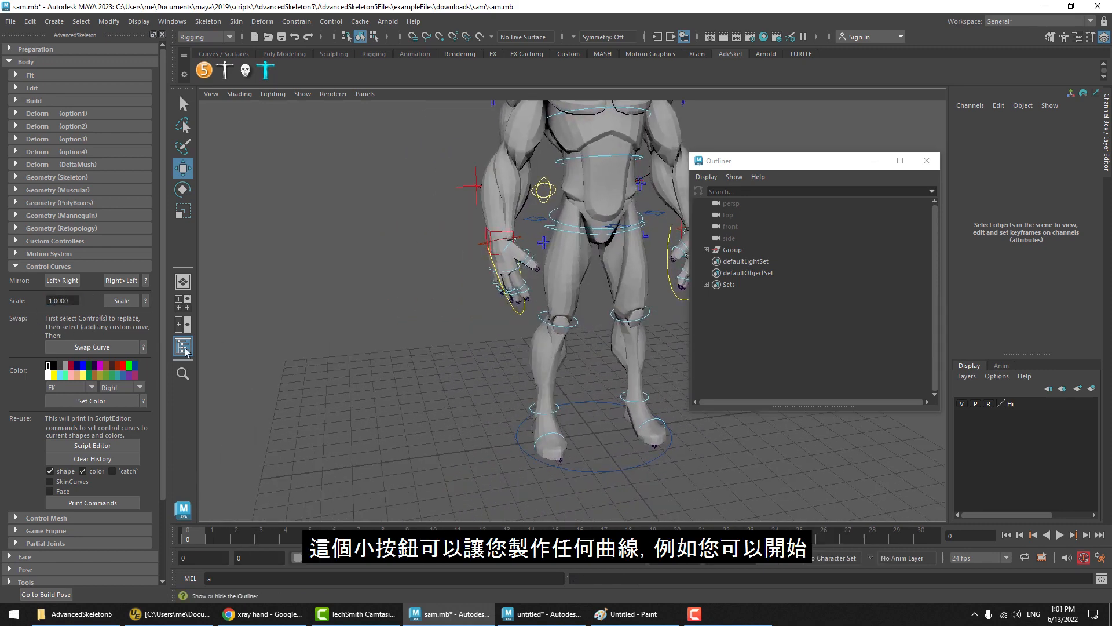
scroll(425, 315, up, 3)
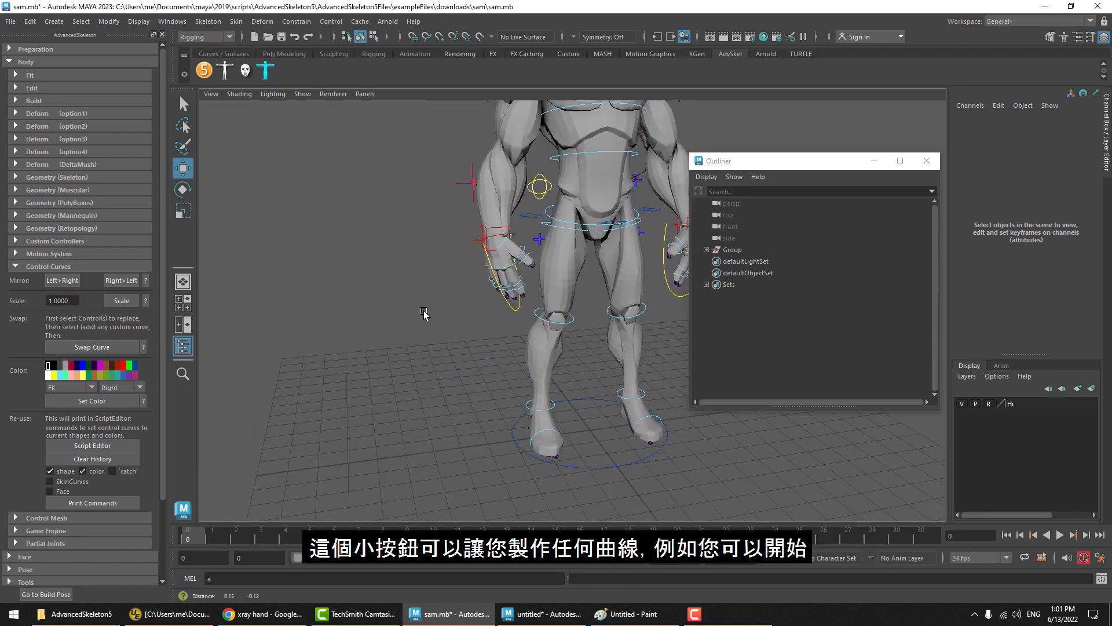
click(54, 21)
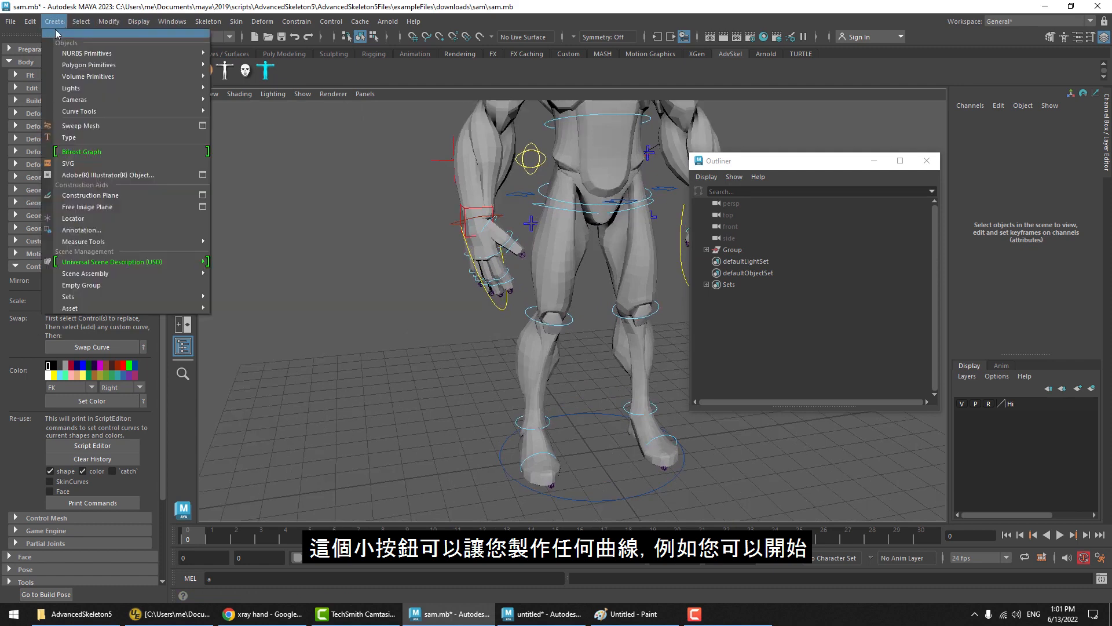
mouse_move(116, 52)
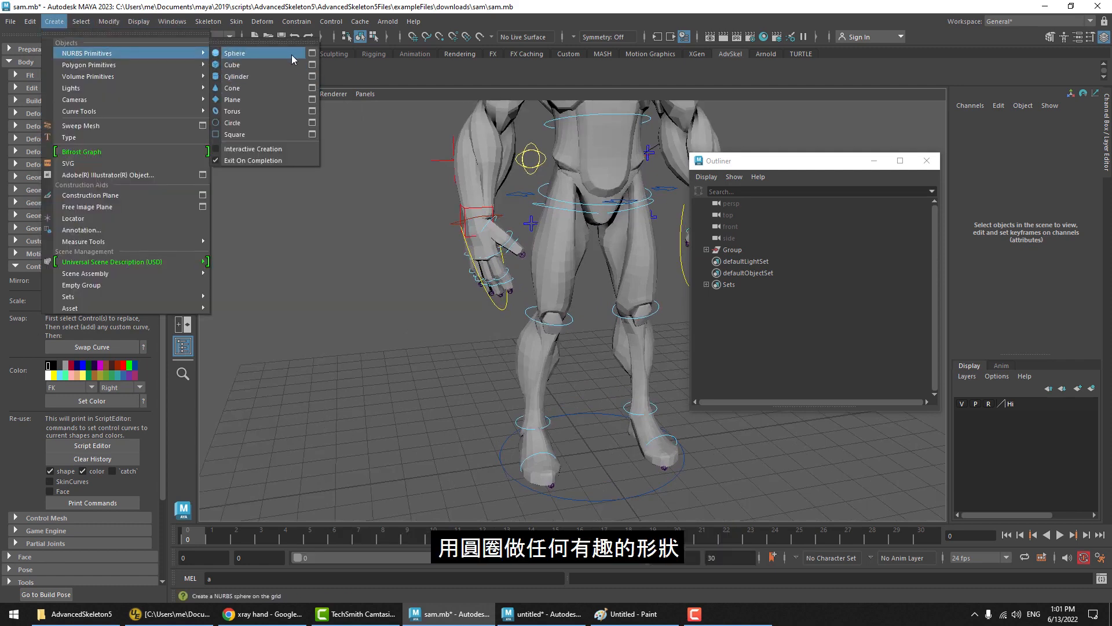
click(283, 123)
Select every other control vertex of the new circle and scale them inward to form a four-pointed shape.
right_click(458, 319)
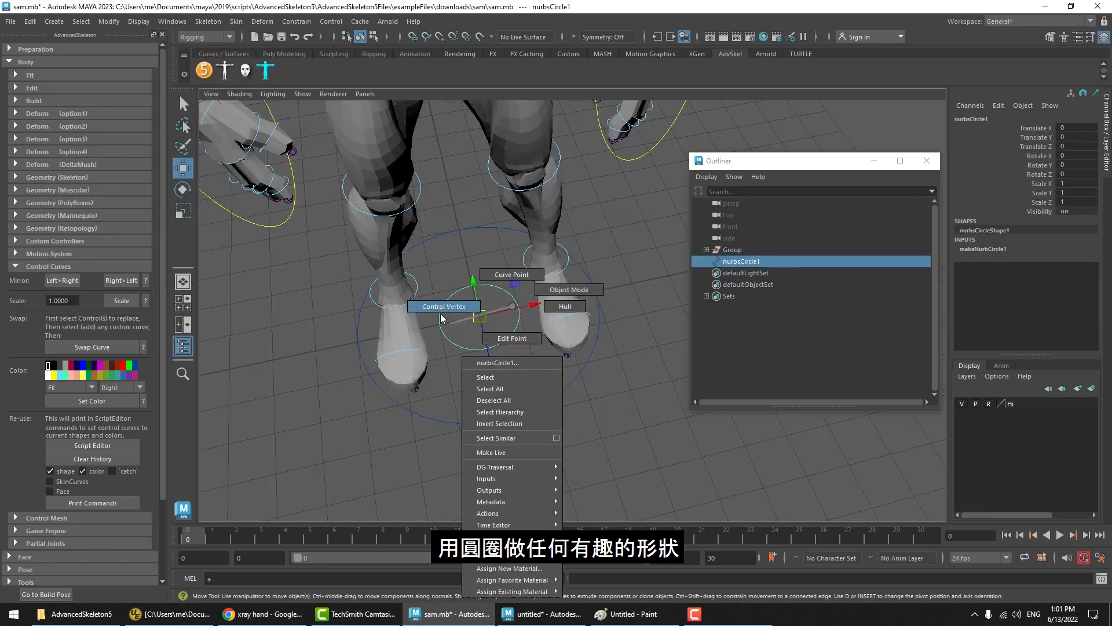
click(452, 274)
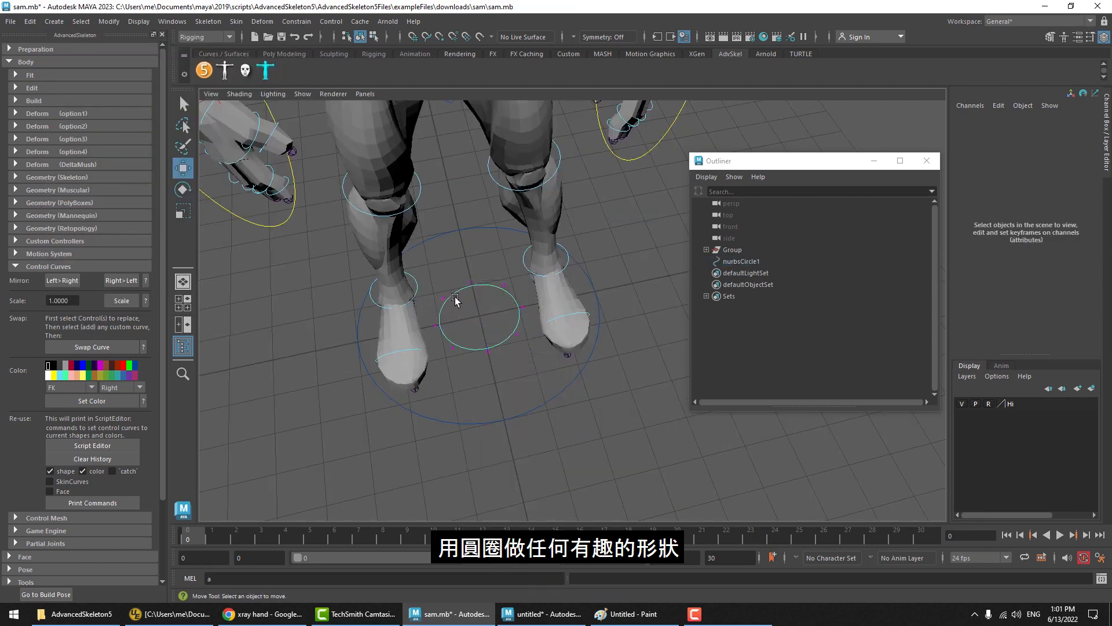
click(456, 345)
shift+click(456, 347)
shift+click(520, 337)
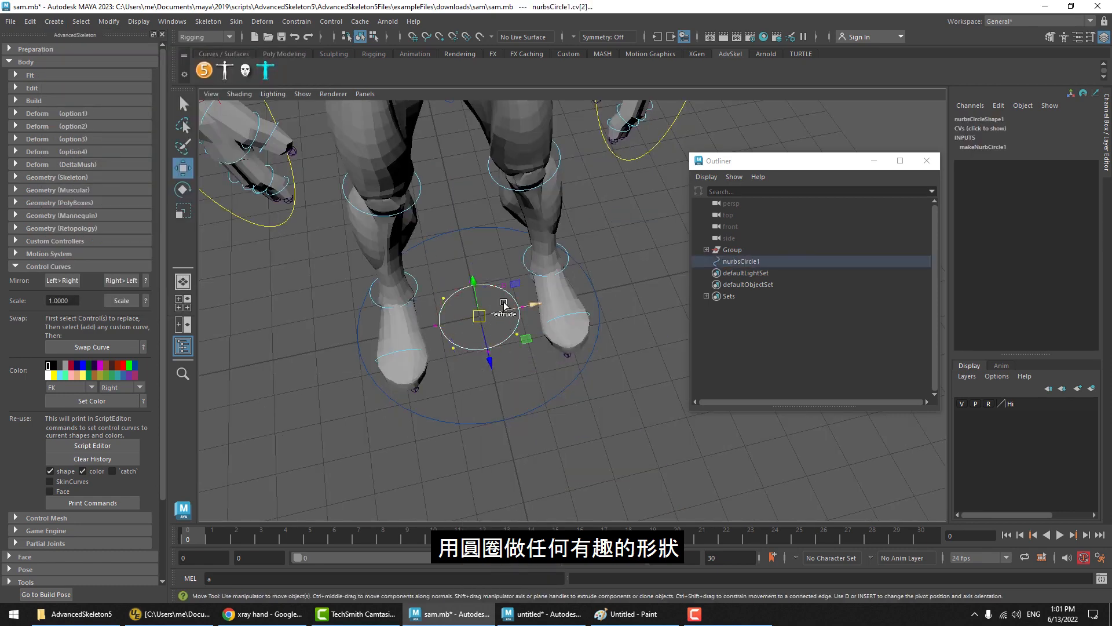
shift+drag(507, 261, 432, 336)
key(r)
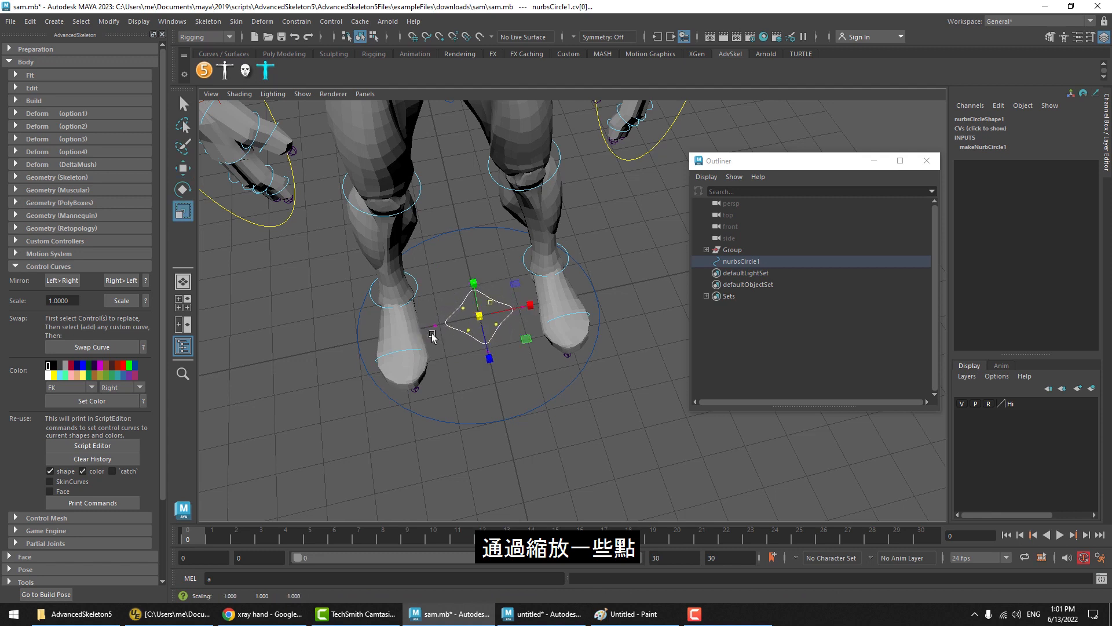
Rotate the selected control vertices to twist the custom curve's points, return to object selection and deselect the curve.
key(e)
drag(518, 368, 455, 356)
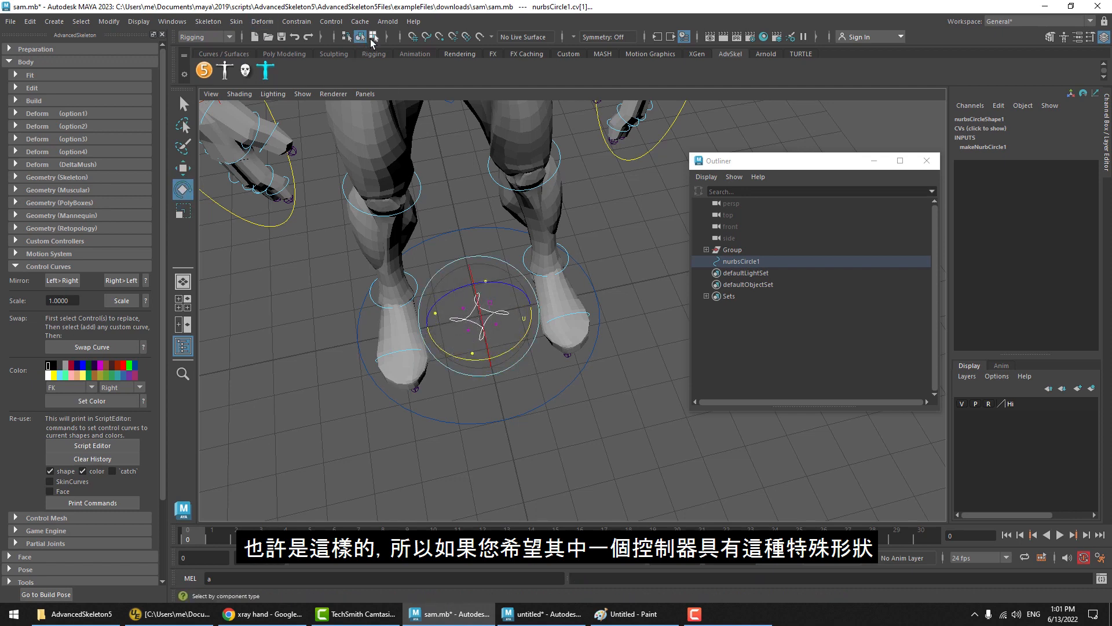
click(361, 38)
alt+drag(630, 218, 488, 317)
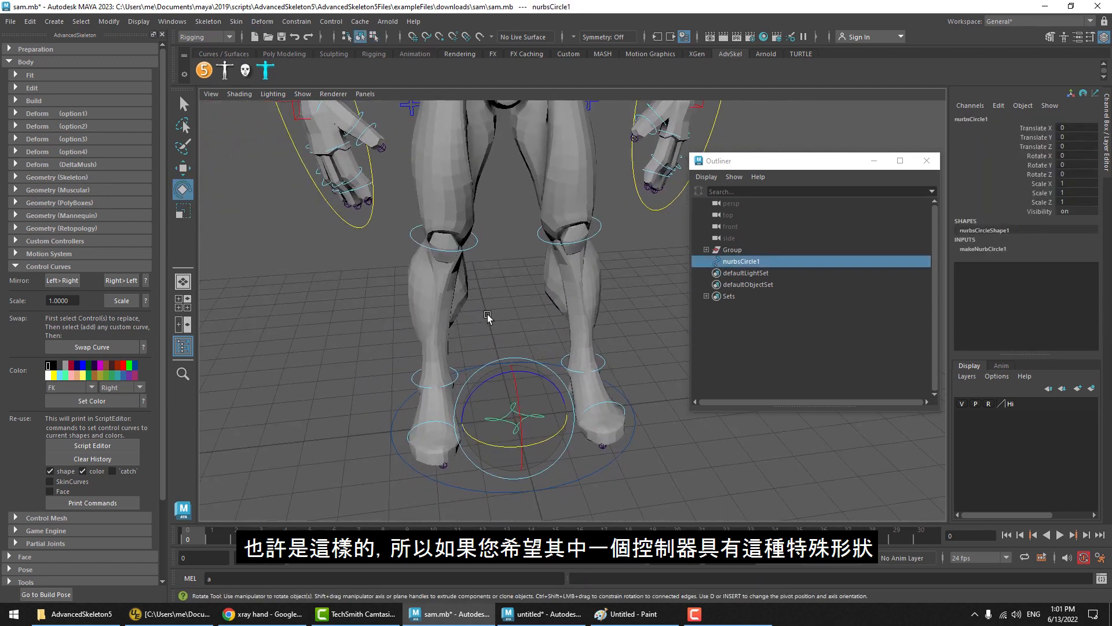
alt+right_drag(509, 289, 526, 490)
click(659, 313)
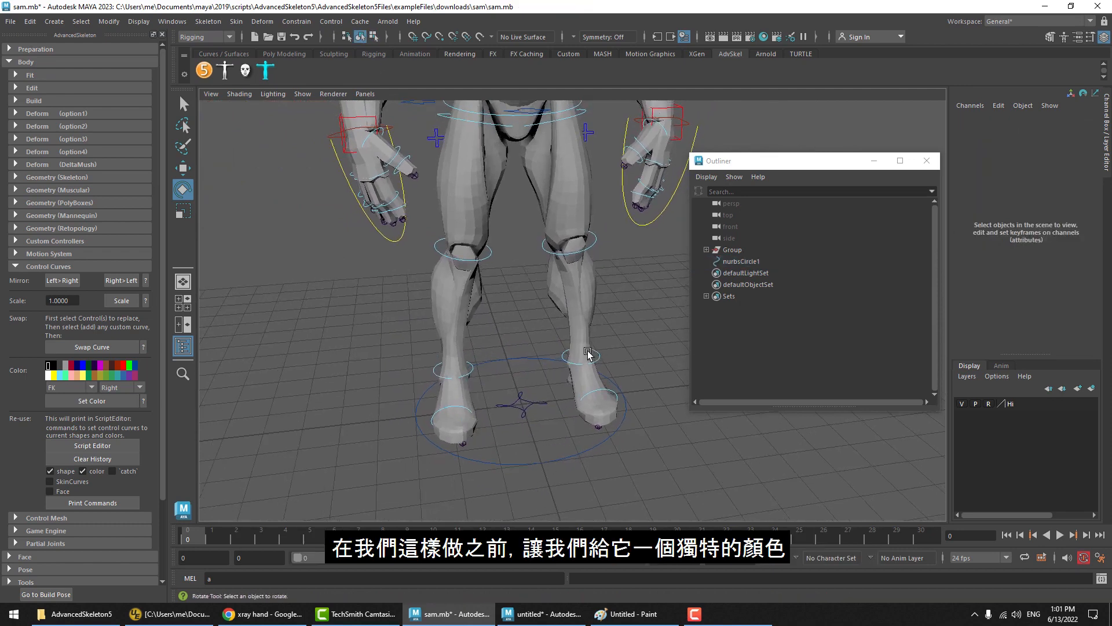
Enable drawing overrides on the custom curve's shape and set its index colour to red.
alt+middle_drag(588, 352, 542, 468)
click(525, 438)
mouse_move(526, 441)
alt+mouse_down()
mouse_move(537, 446)
mouse_move(540, 433)
alt+mouse_up()
key(ctrl+a)
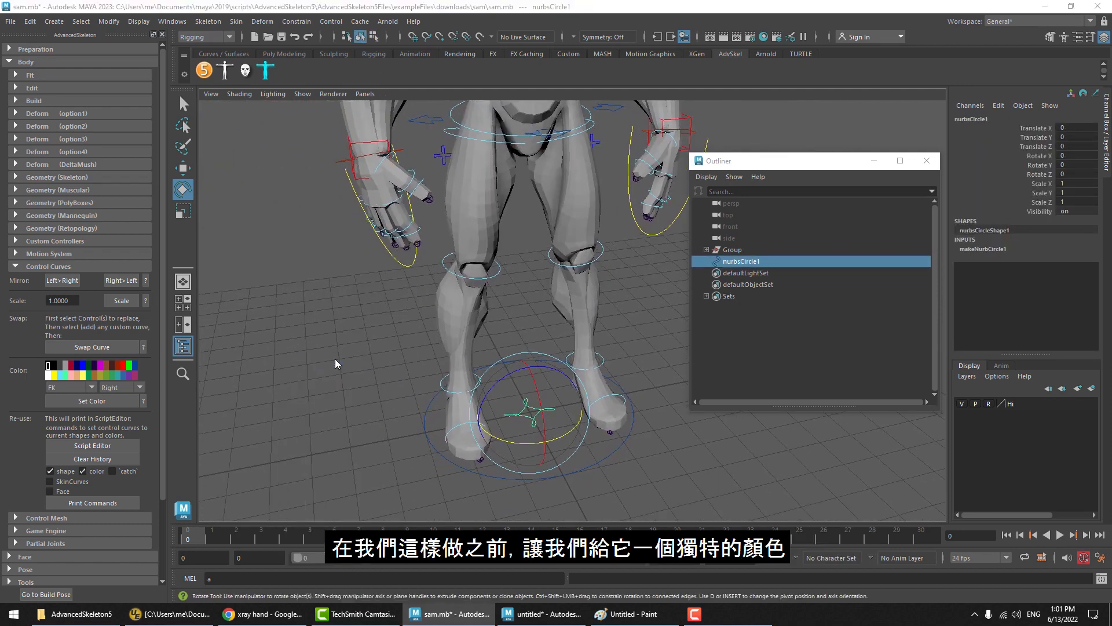
click(712, 309)
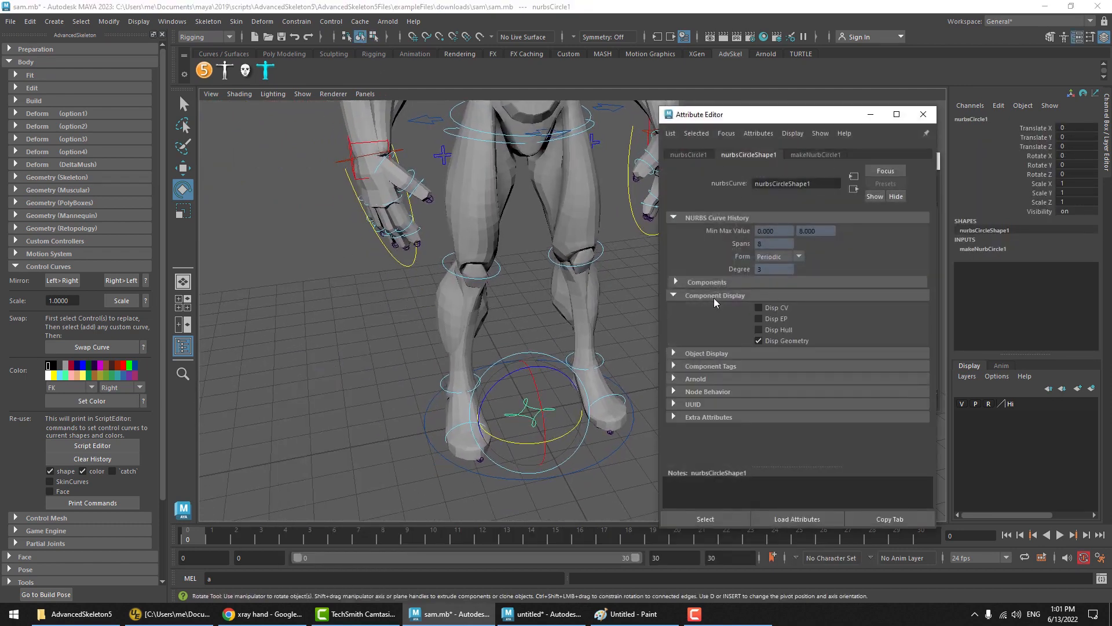
scroll(714, 297, down, 5)
drag(819, 375, 847, 375)
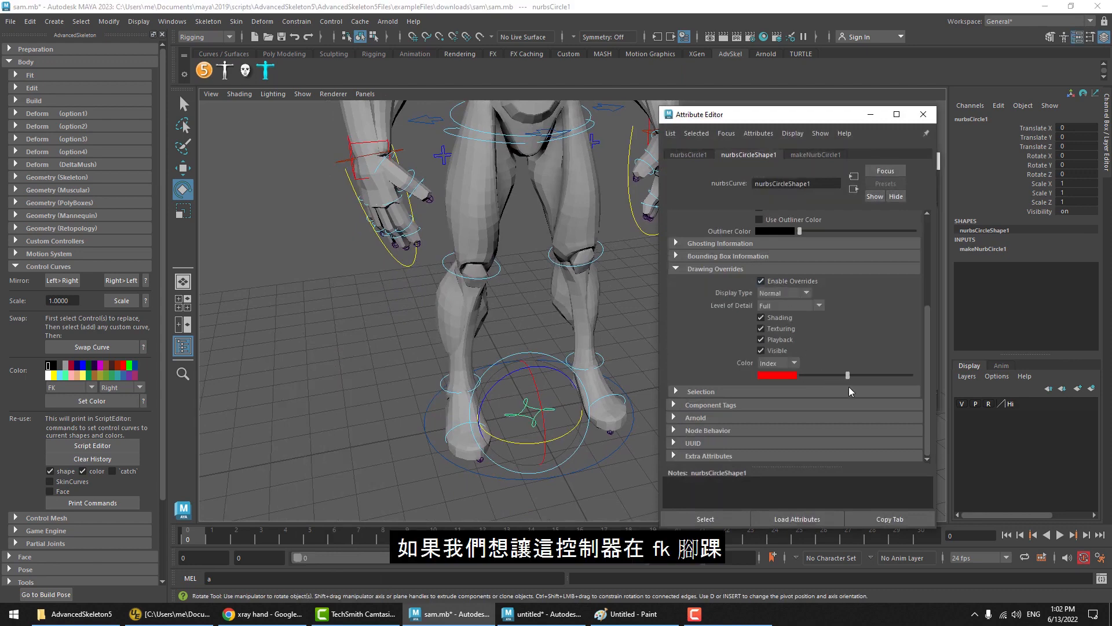
click(611, 392)
Swap the FKAnkle_R controller's curve for the red custom curve.
alt+middle_drag(507, 308, 474, 272)
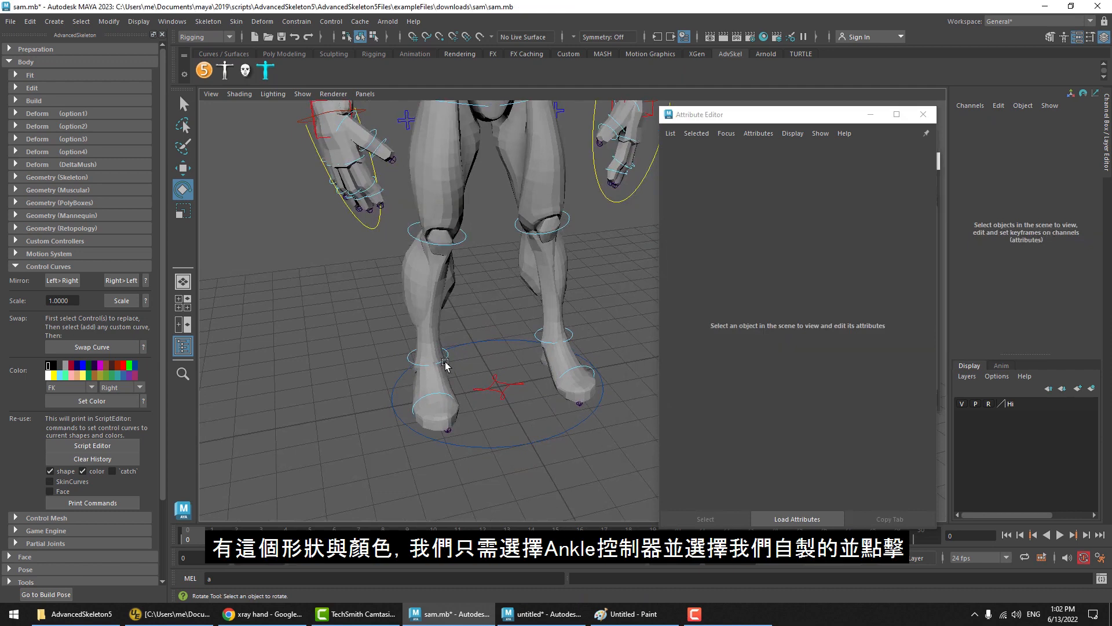
click(518, 381)
key(q)
click(183, 103)
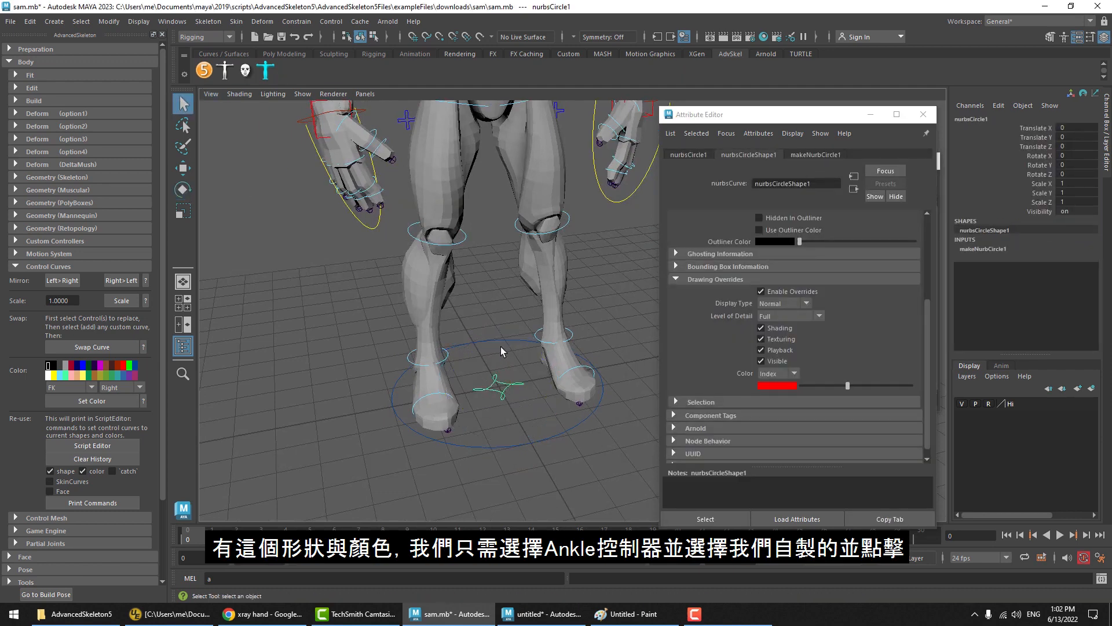
click(410, 356)
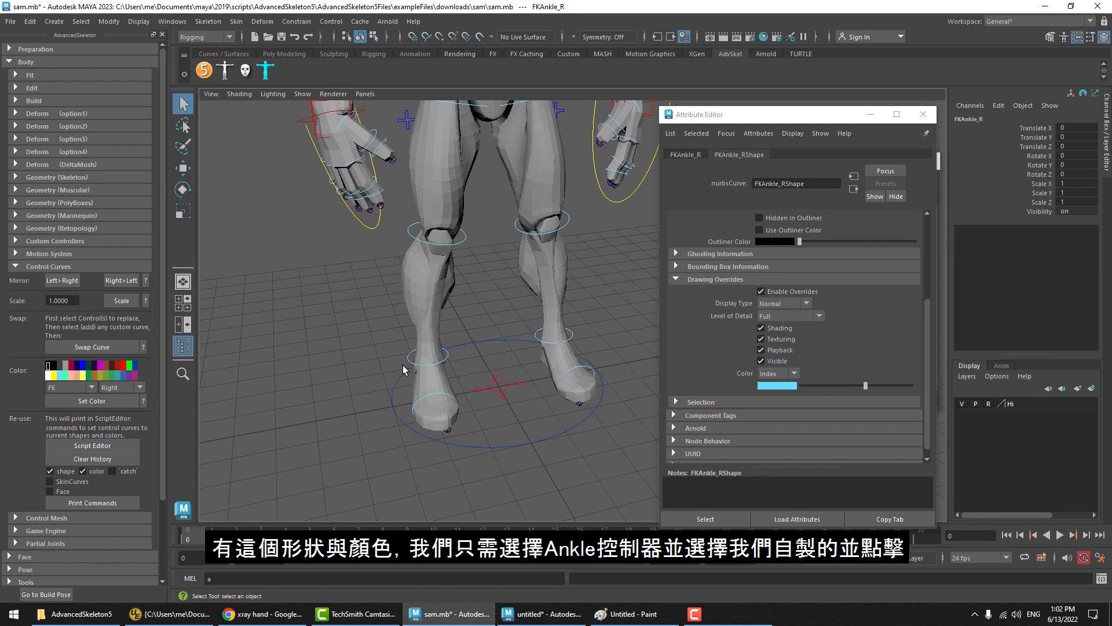
shift+click(494, 393)
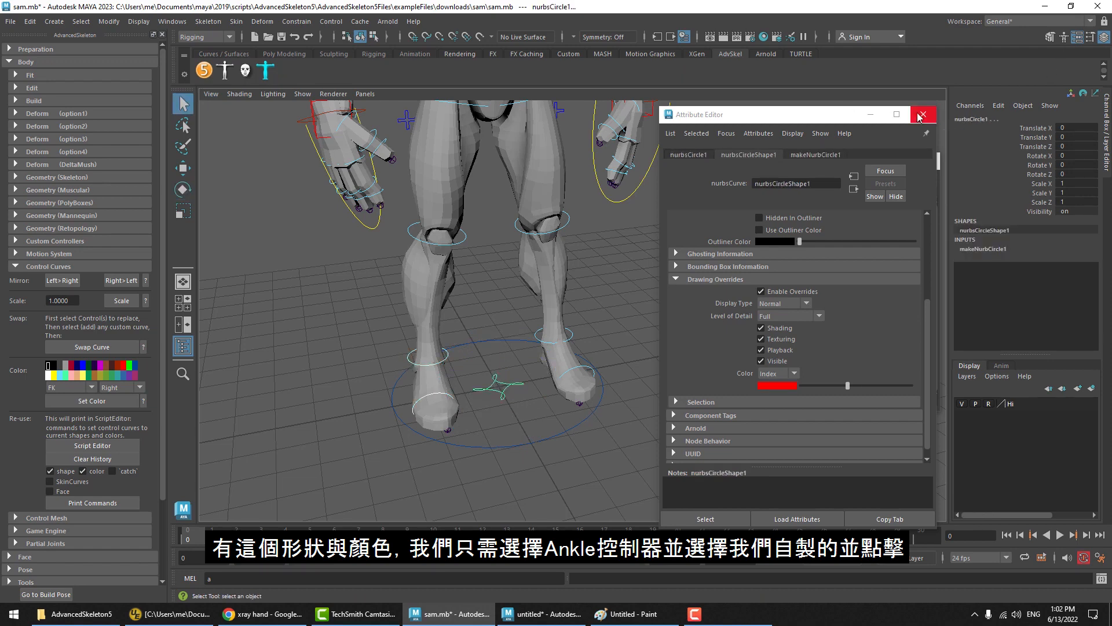
click(92, 347)
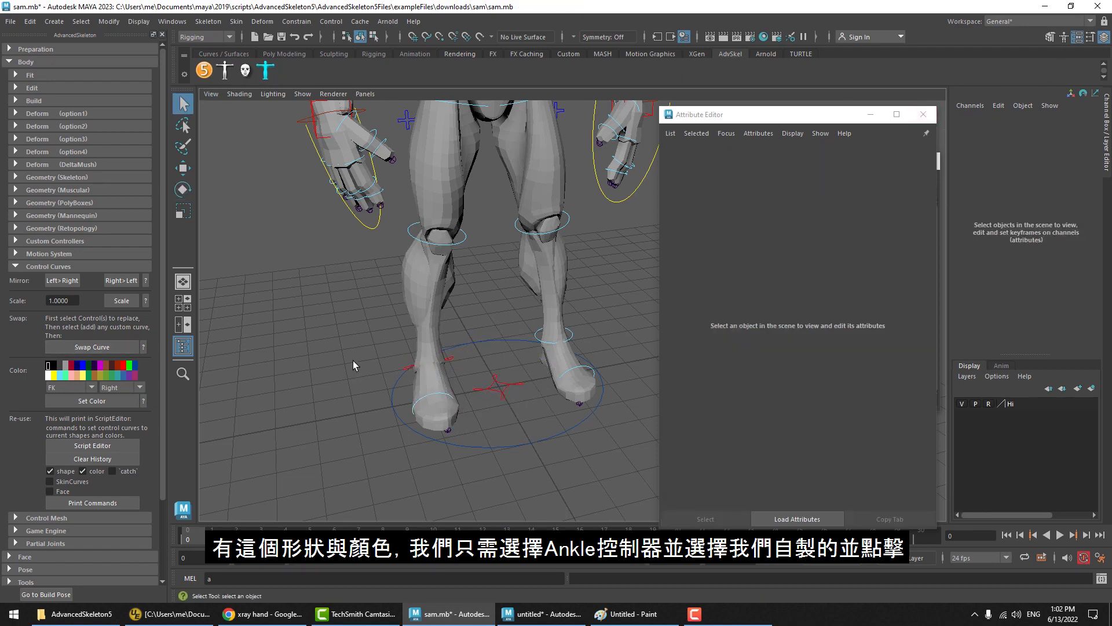
Select several FK controllers on the hips and legs, add the red custom curve, and swap their curves for it.
alt+drag(477, 379, 491, 276)
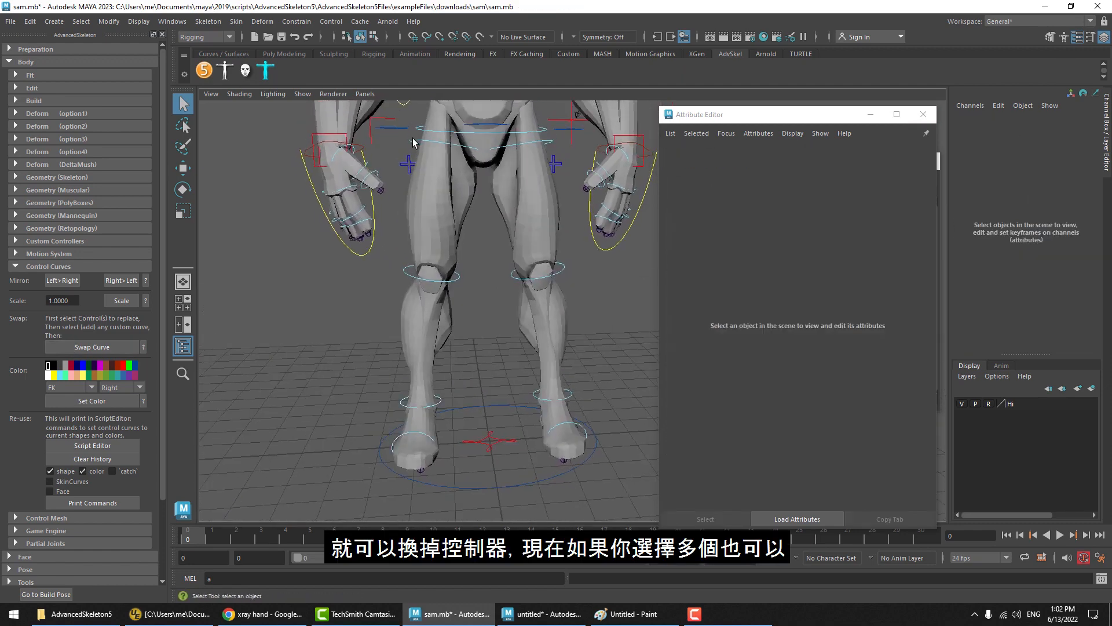
click(415, 141)
click(560, 144)
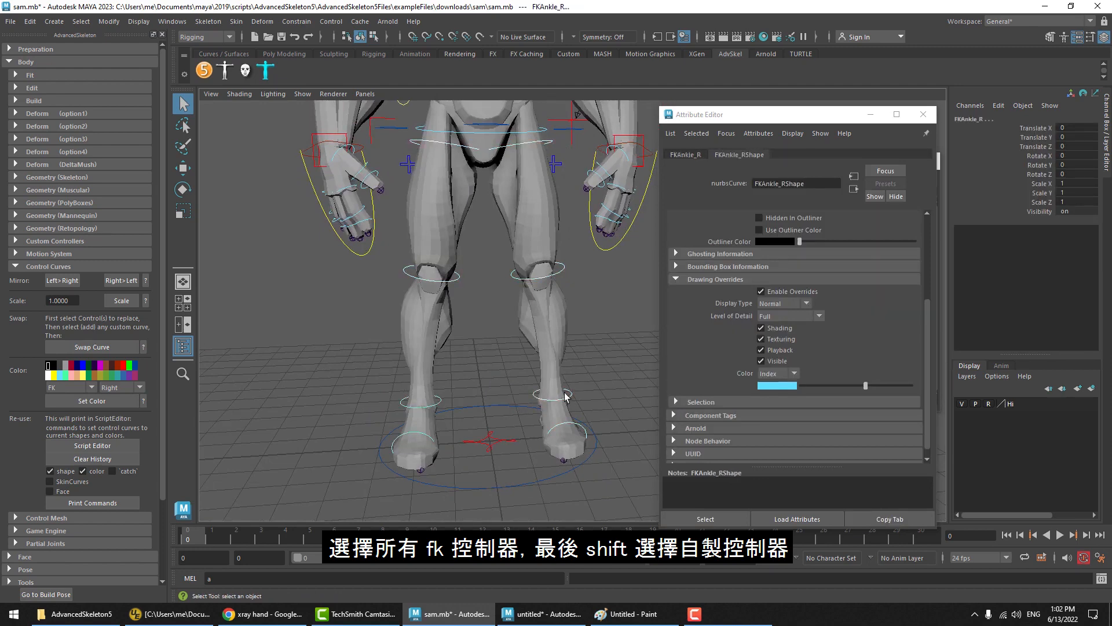
shift+click(572, 395)
shift+click(499, 447)
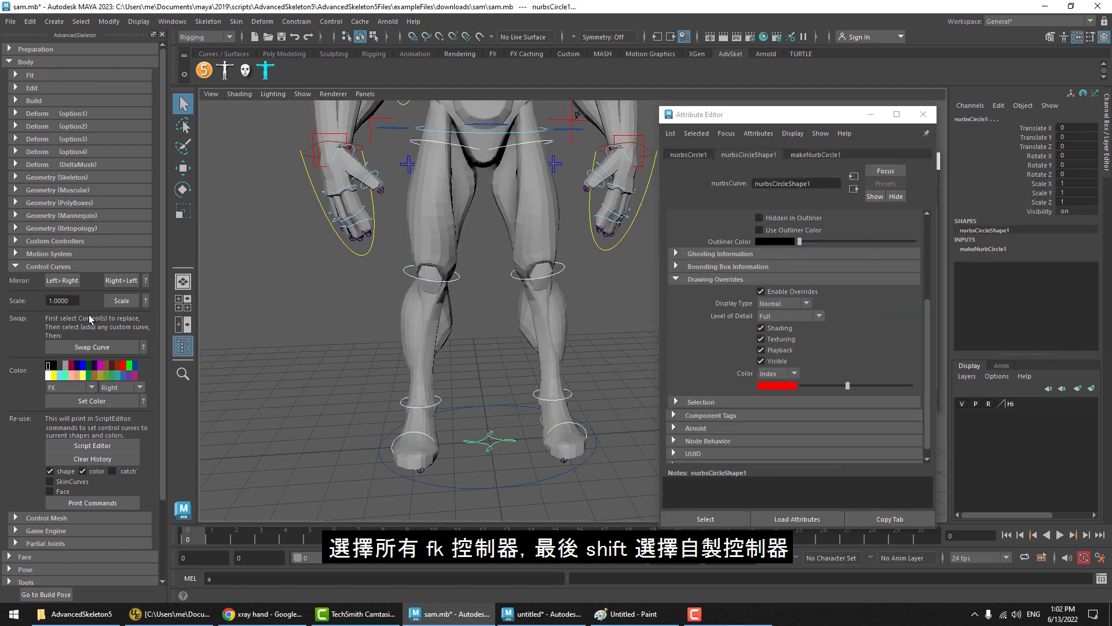
click(96, 347)
alt+drag(515, 351, 496, 376)
key(4)
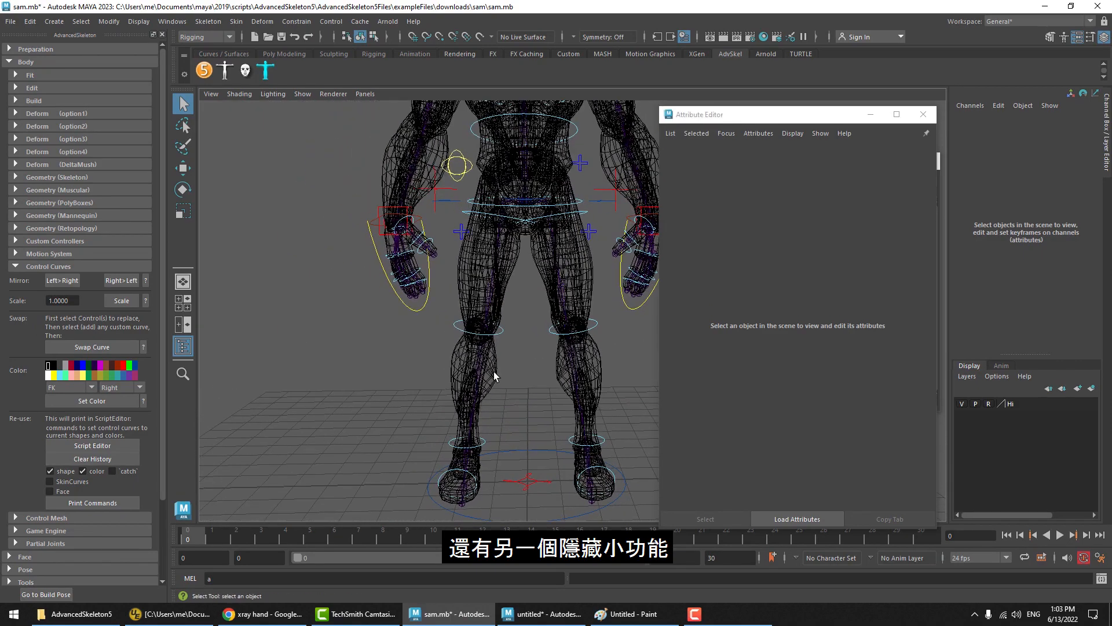
key(5)
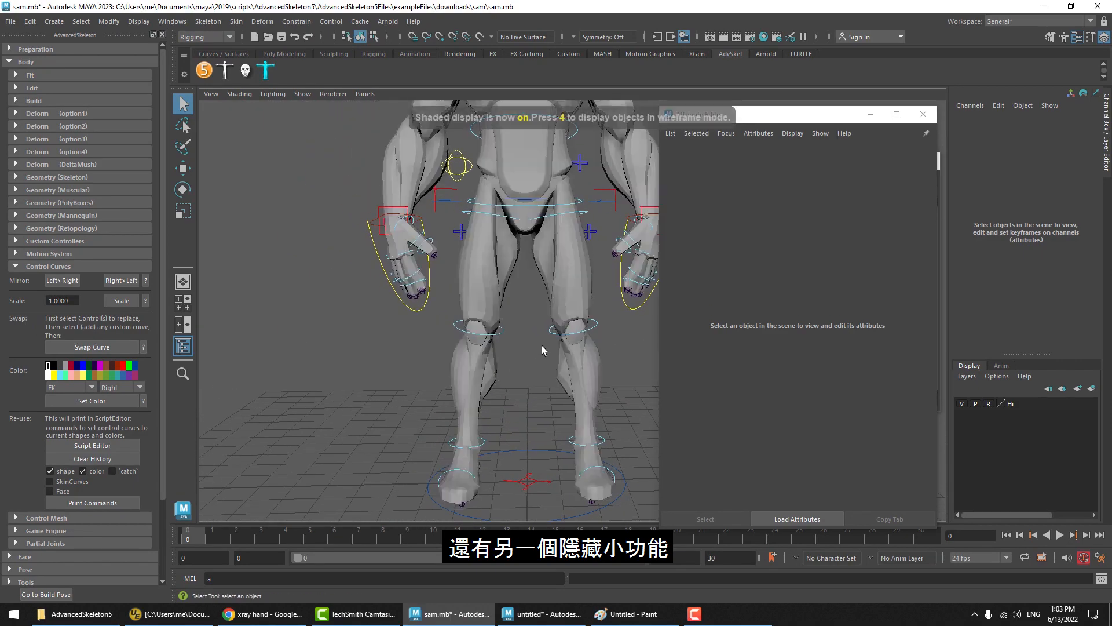
Close the Attribute Editor and return the rig to its build pose.
mouse_move(528, 316)
alt+mouse_down()
mouse_move(461, 380)
mouse_move(449, 353)
alt+mouse_up()
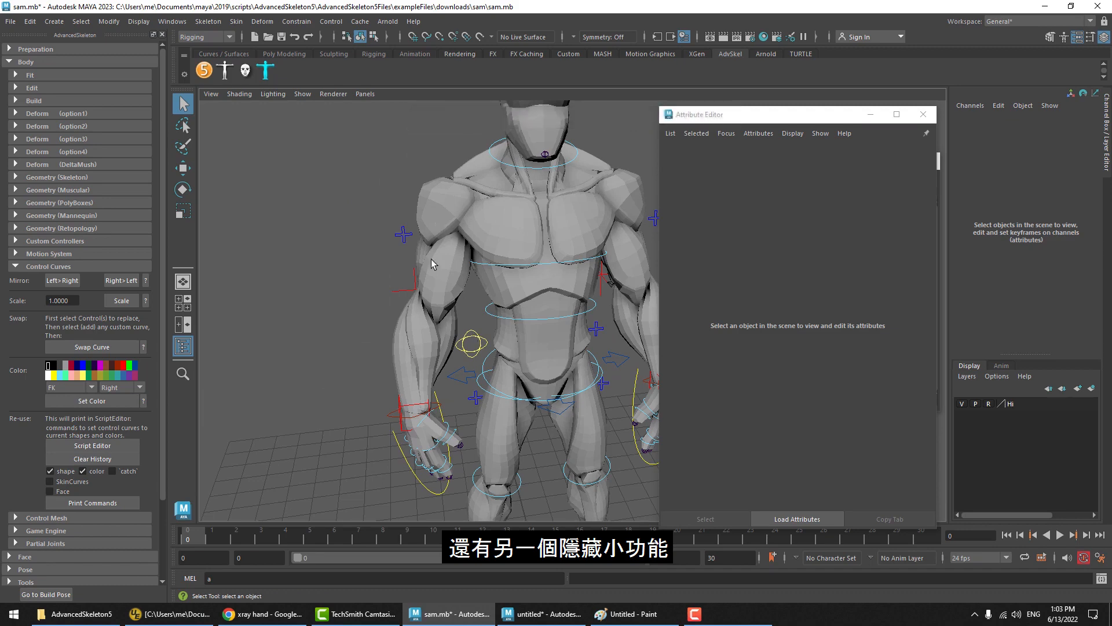
click(924, 114)
alt+drag(545, 313, 498, 290)
click(45, 594)
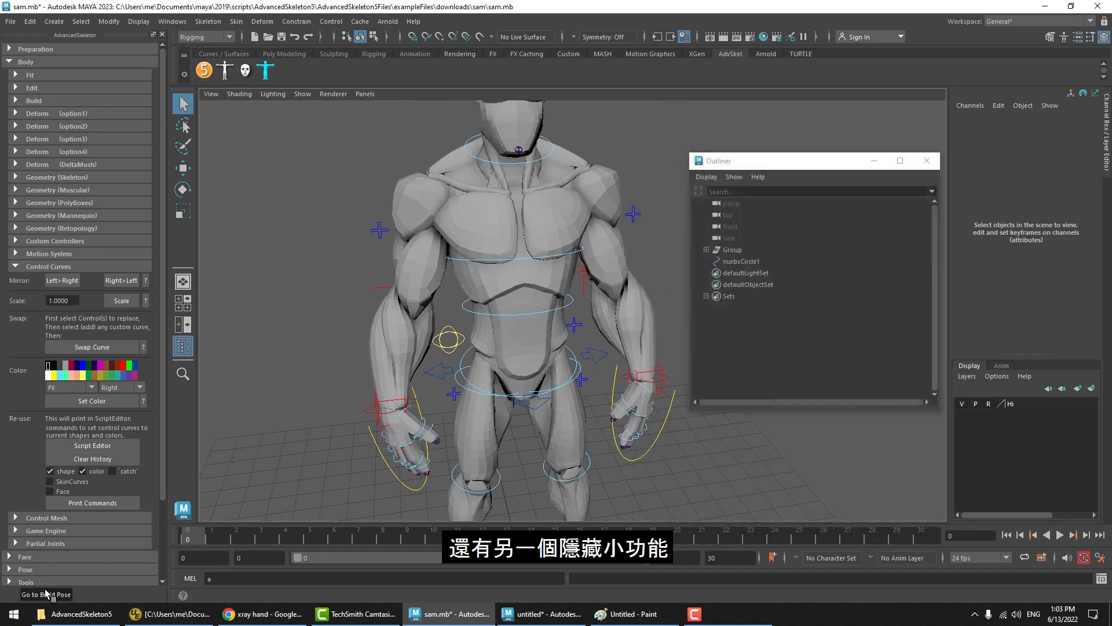
Turn on wireframe on shaded in the viewport to show the body's edges around the right thumb.
alt+drag(443, 336, 509, 318)
scroll(510, 319, up, 3)
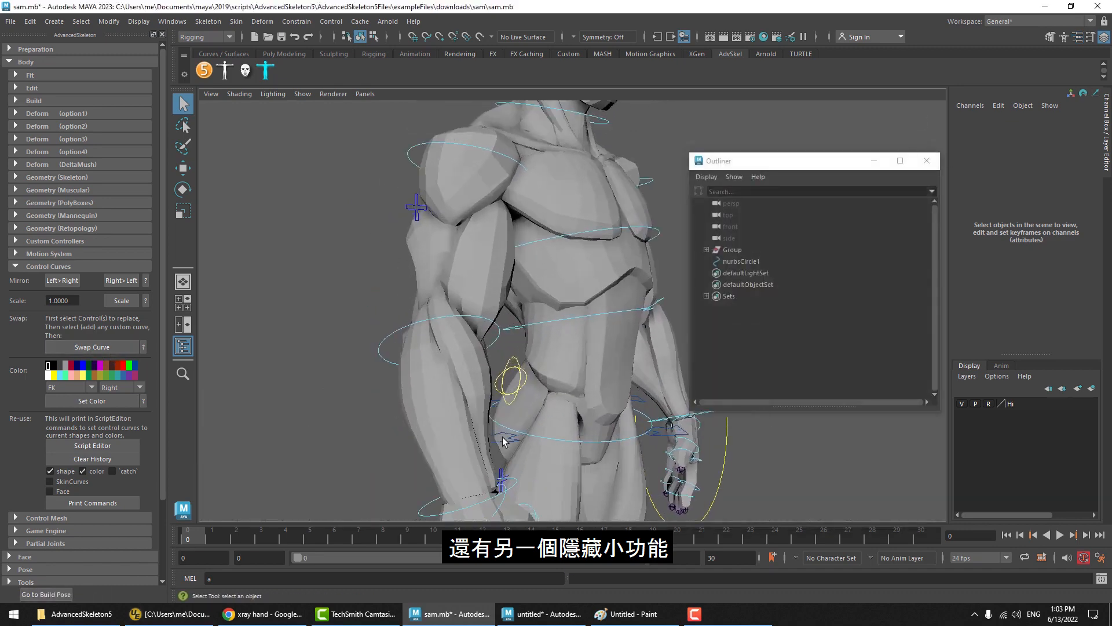
alt+middle_drag(504, 442, 489, 305)
alt+drag(489, 305, 462, 345)
alt+right_drag(462, 346, 574, 340)
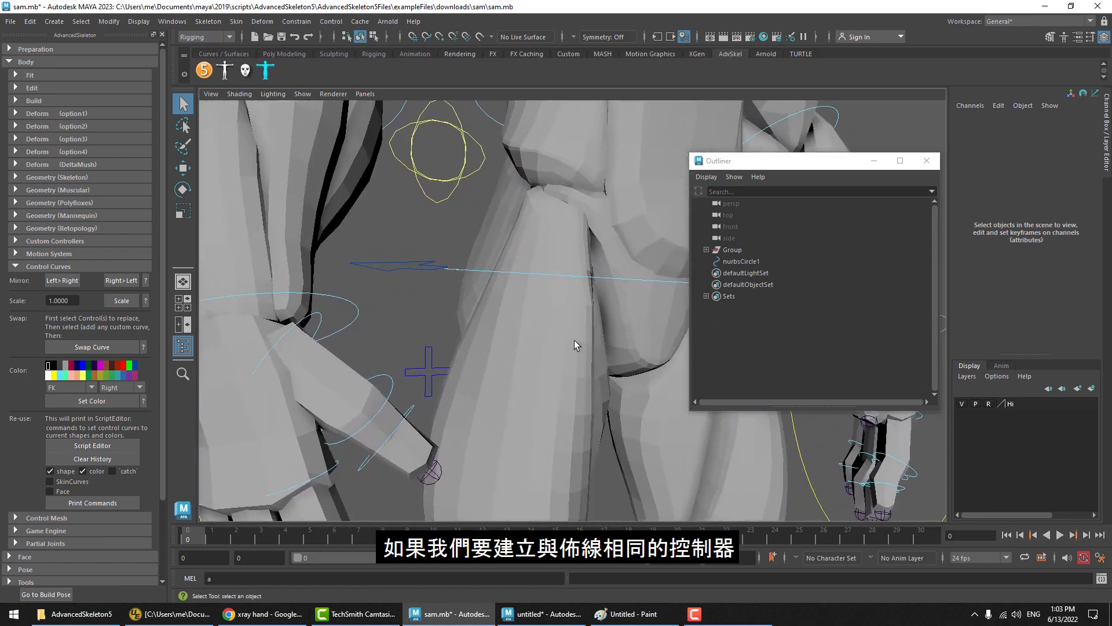
alt+middle_drag(395, 364, 410, 334)
alt+right_drag(410, 333, 434, 335)
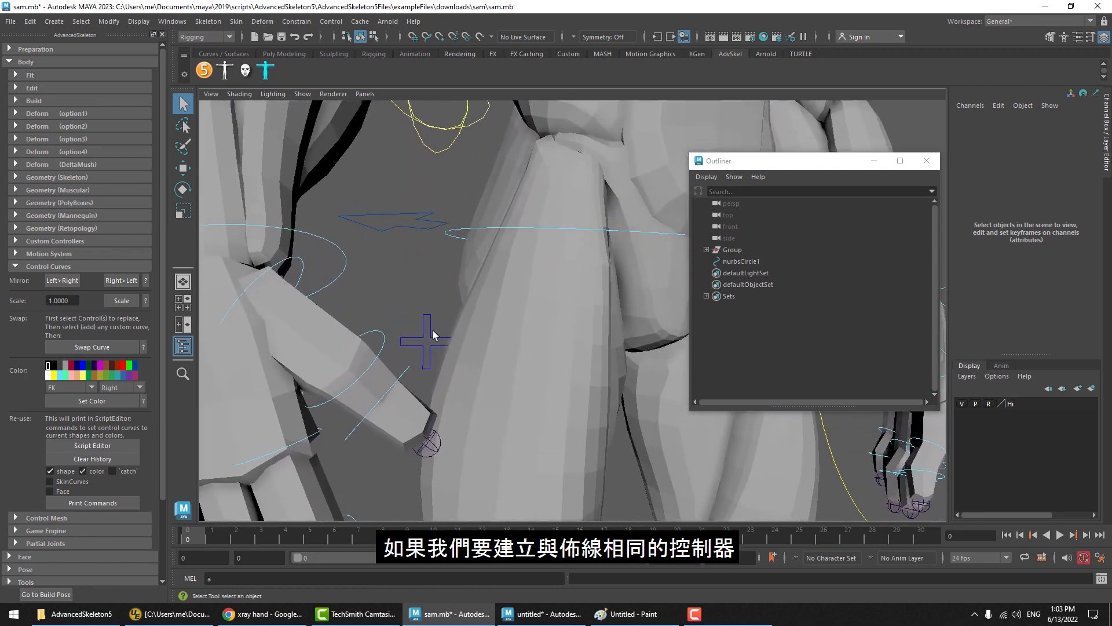
click(242, 95)
click(283, 199)
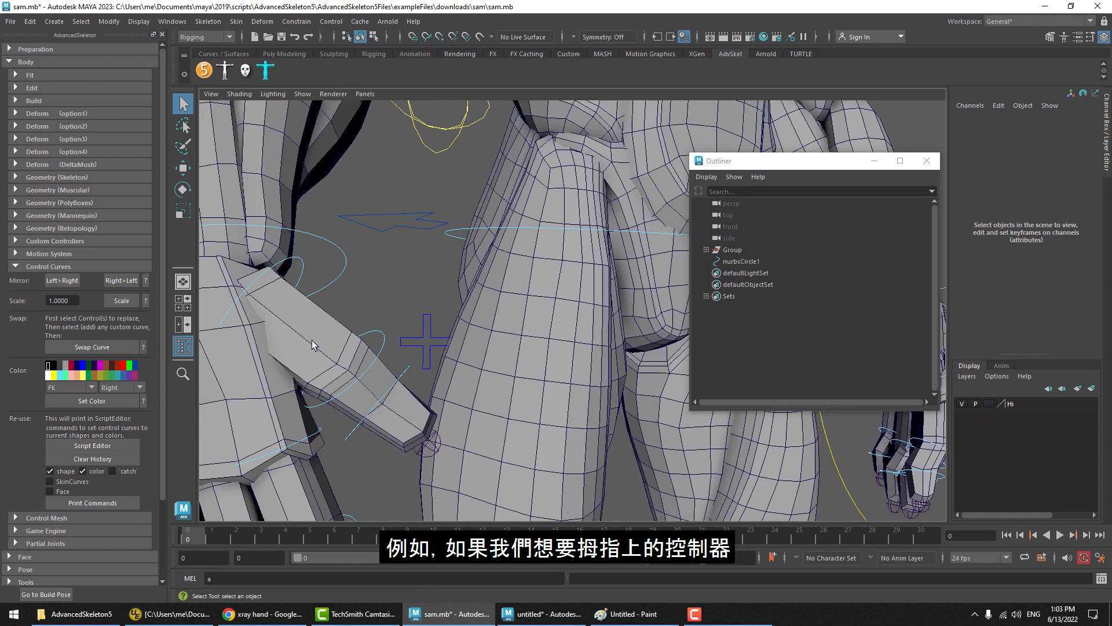
Select the FKThumbFinger2_R controller on the right thumb.
alt+drag(386, 392, 409, 359)
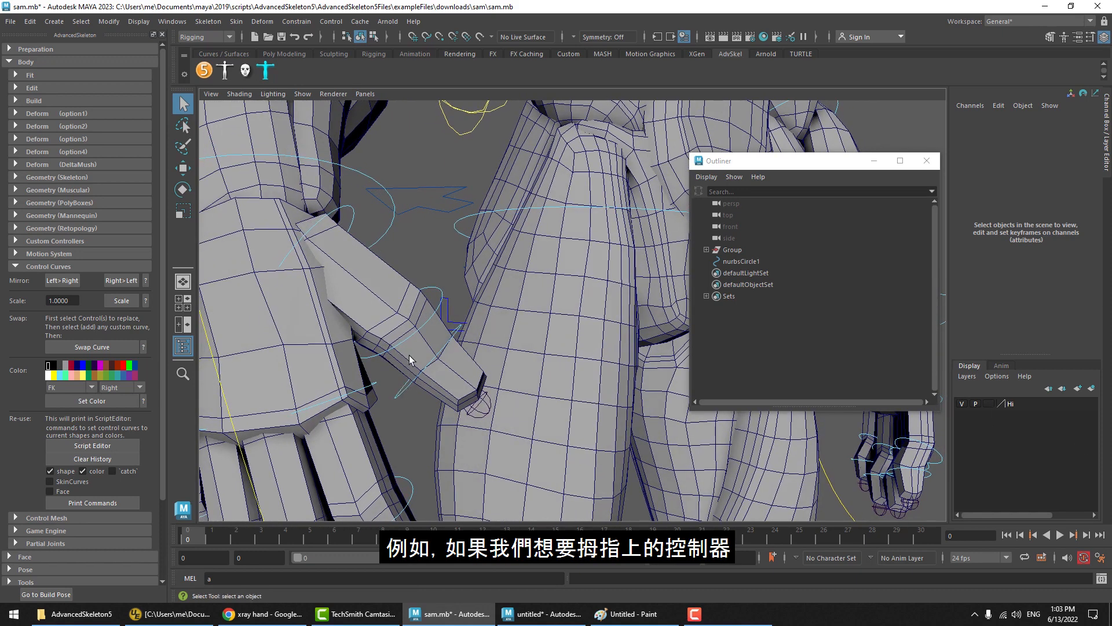
click(431, 309)
key(e)
click(439, 289)
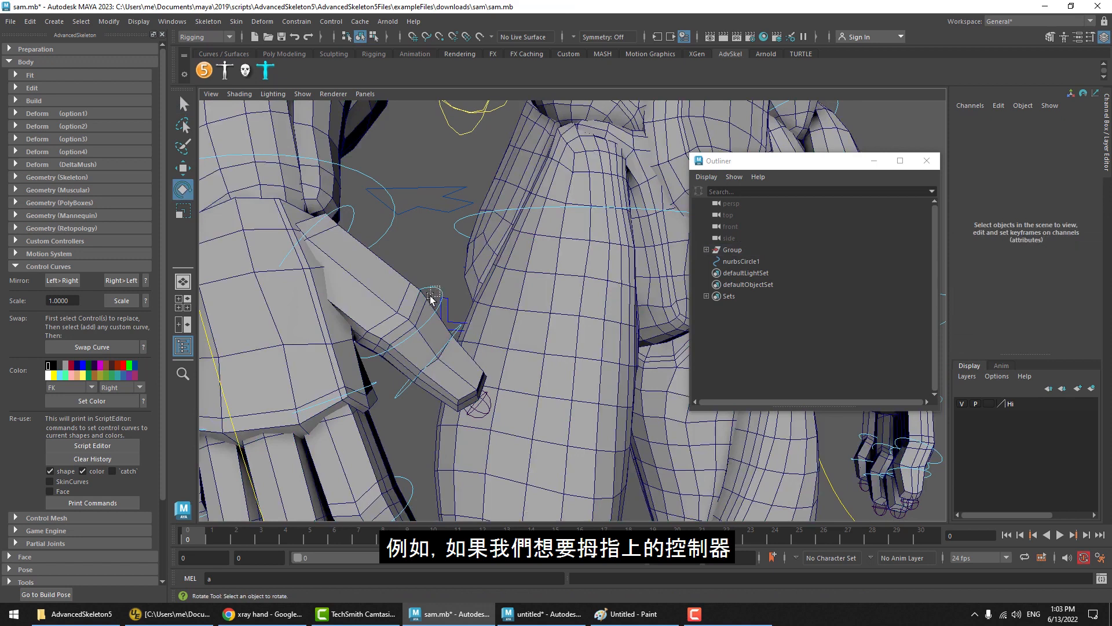
click(429, 295)
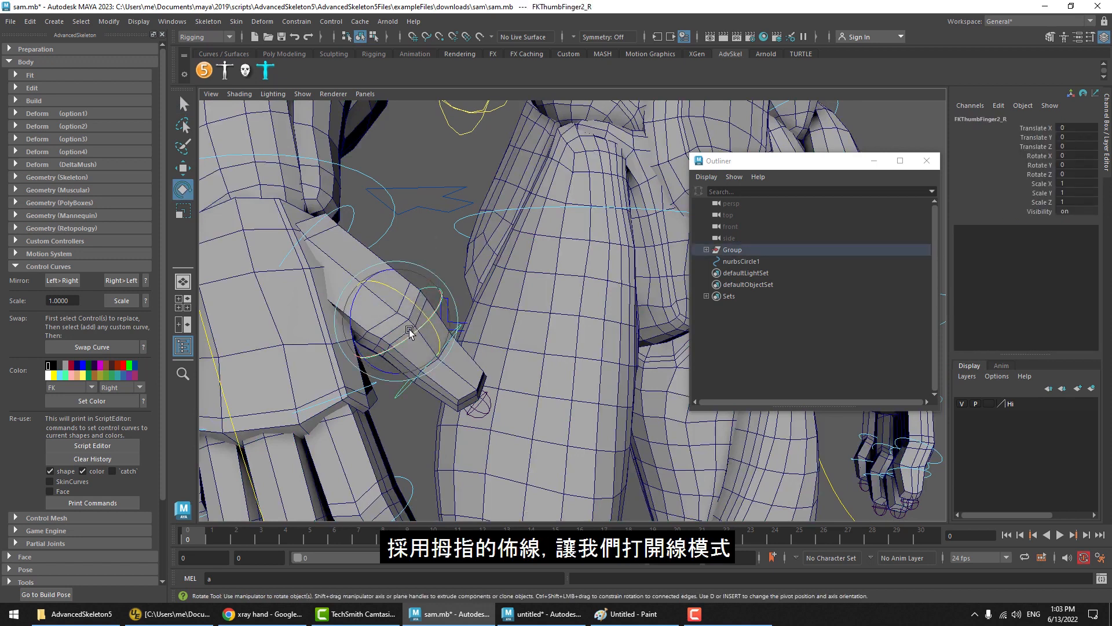
key(q)
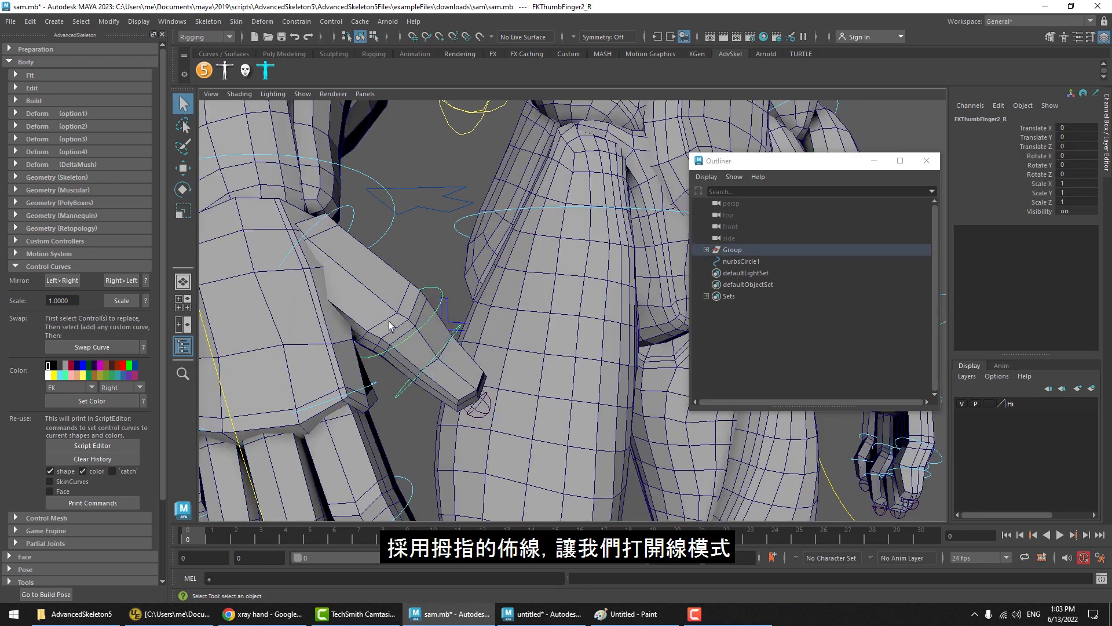
Try to select the body's edge loop at the right thumb joint together with the thumb controller in the viewport.
right_drag(411, 307, 410, 250)
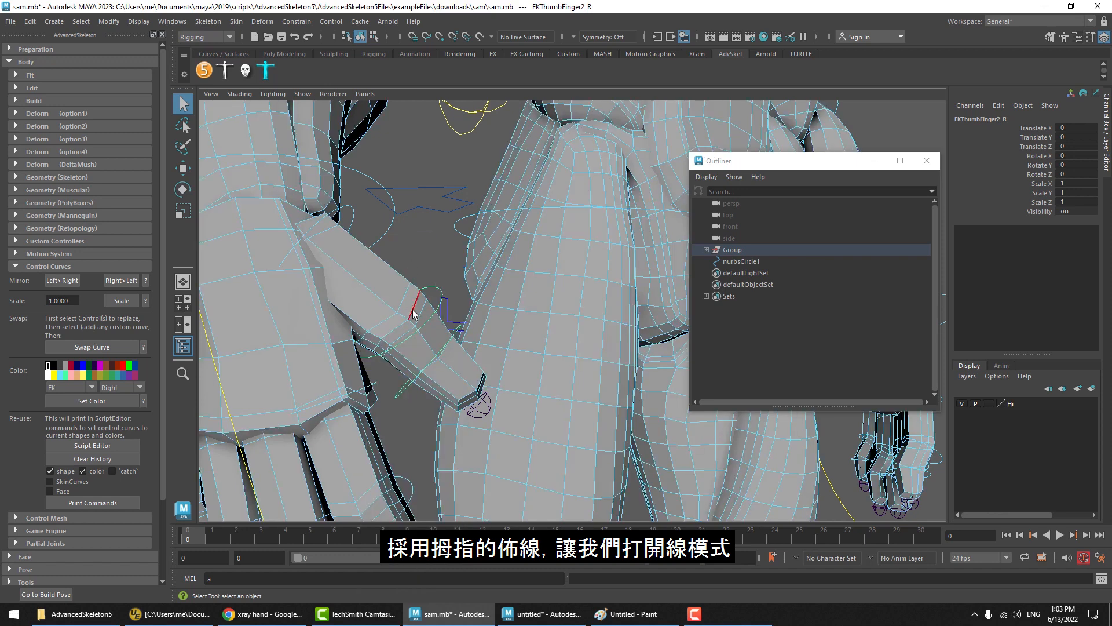
click(413, 308)
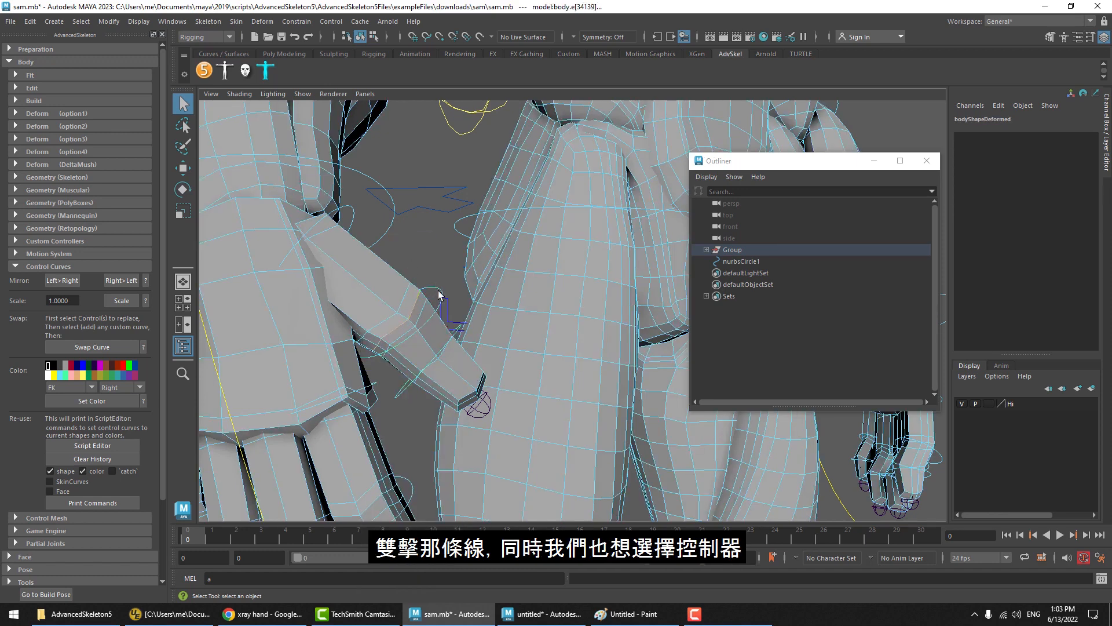
click(434, 298)
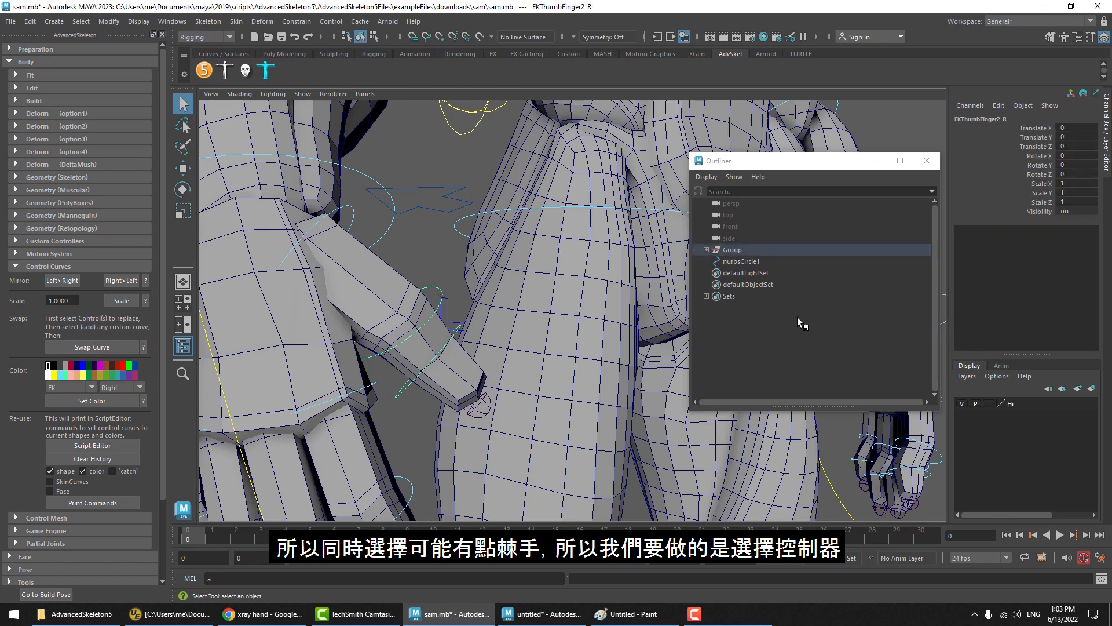
Reveal FKThumbFinger2_R in the Outliner, select the thumb's edge loop plus that controller, and swap its curve for the loop.
key(f)
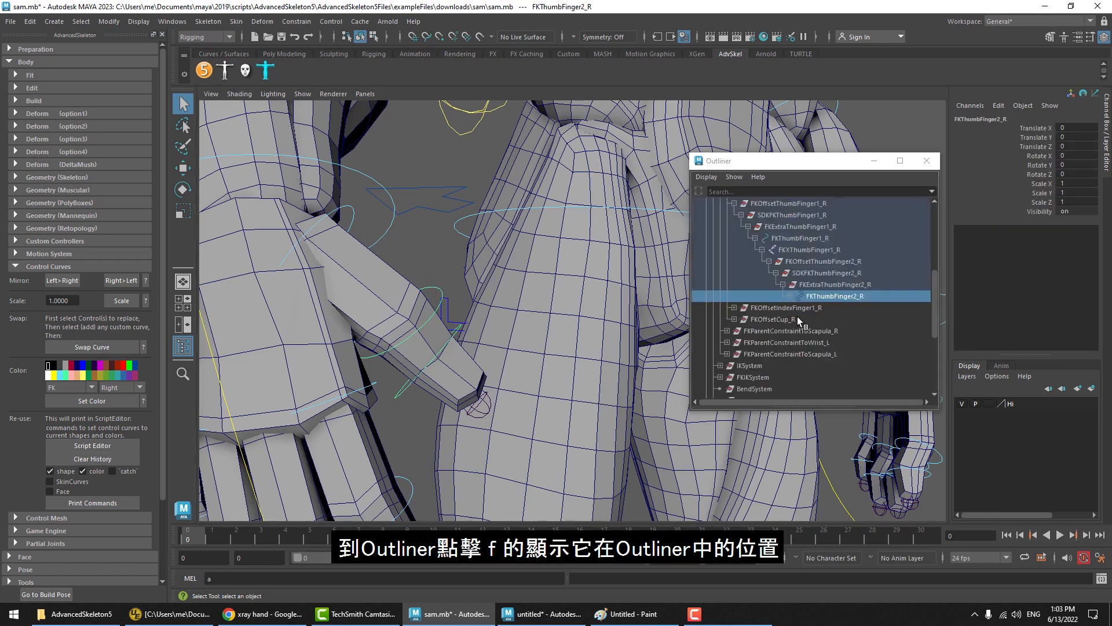
click(834, 299)
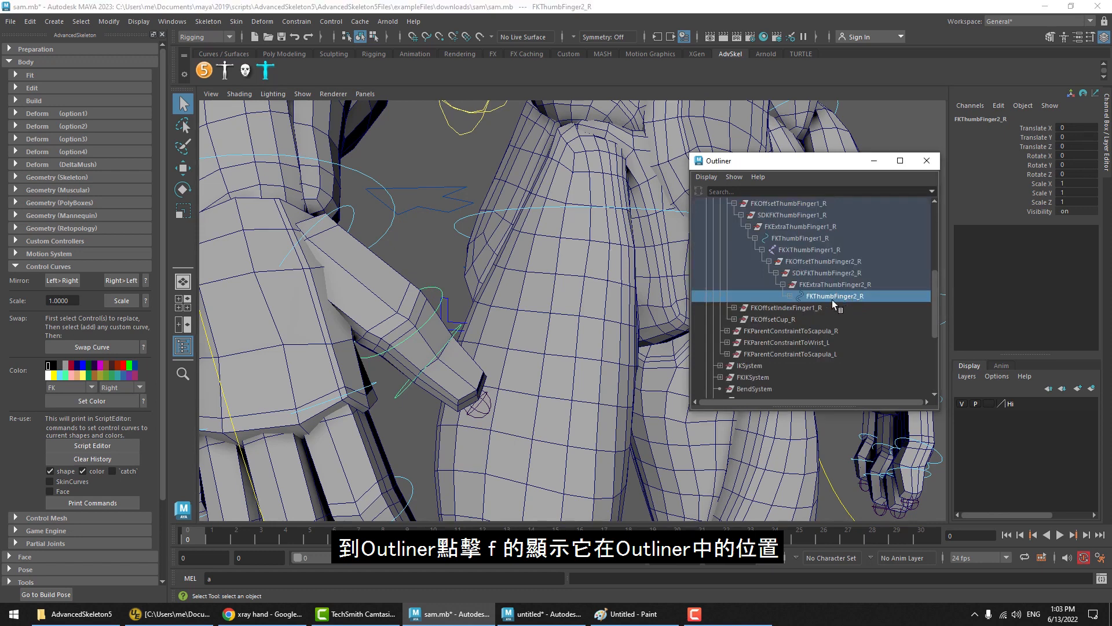
right_drag(395, 284, 395, 242)
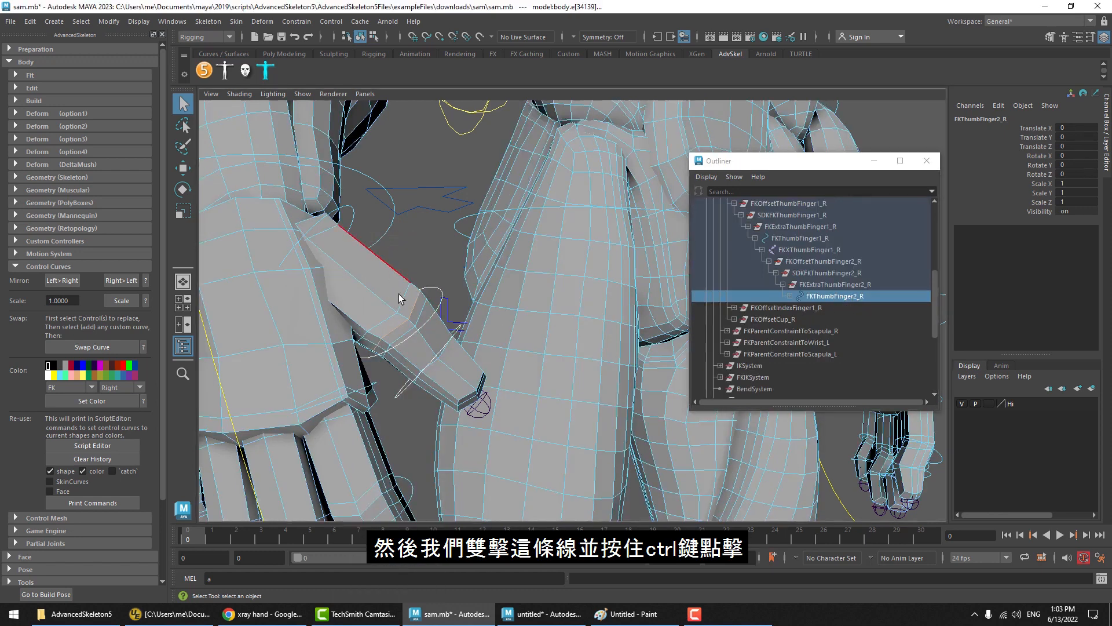
click(416, 309)
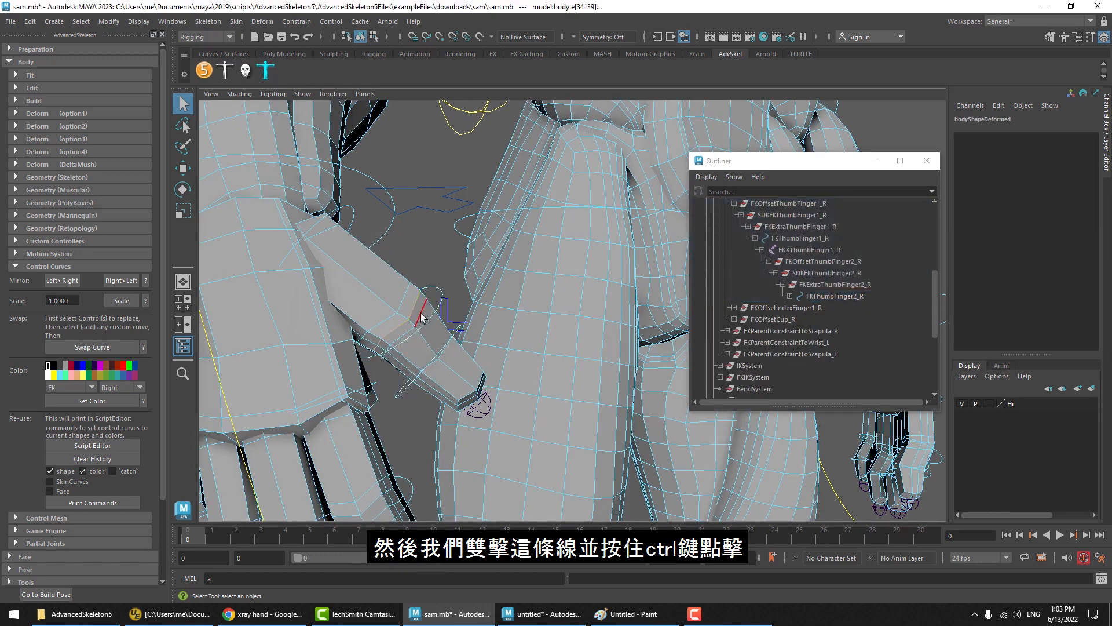
ctrl+click(835, 296)
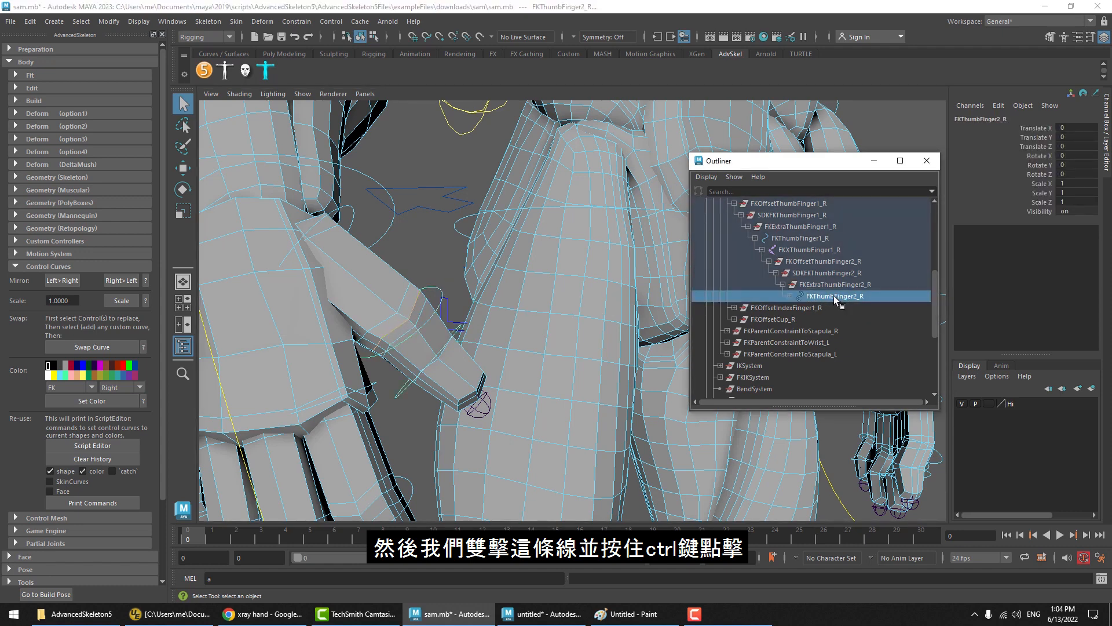
click(92, 346)
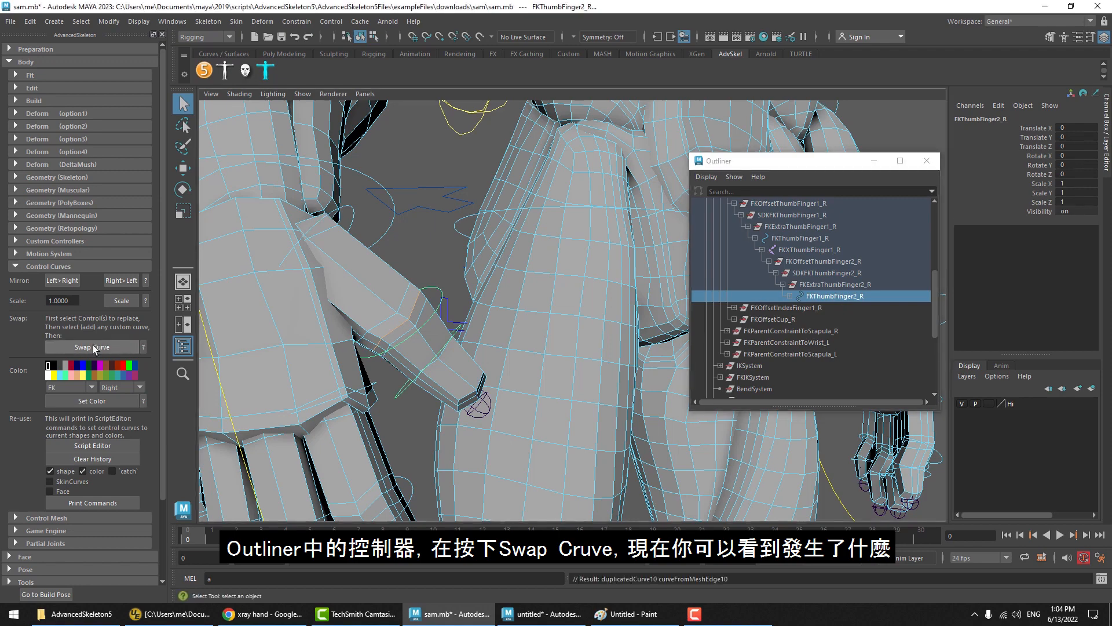
Examine from several angles how the swapped controller curve follows the edge loop around the right thumb.
alt+drag(453, 300, 462, 297)
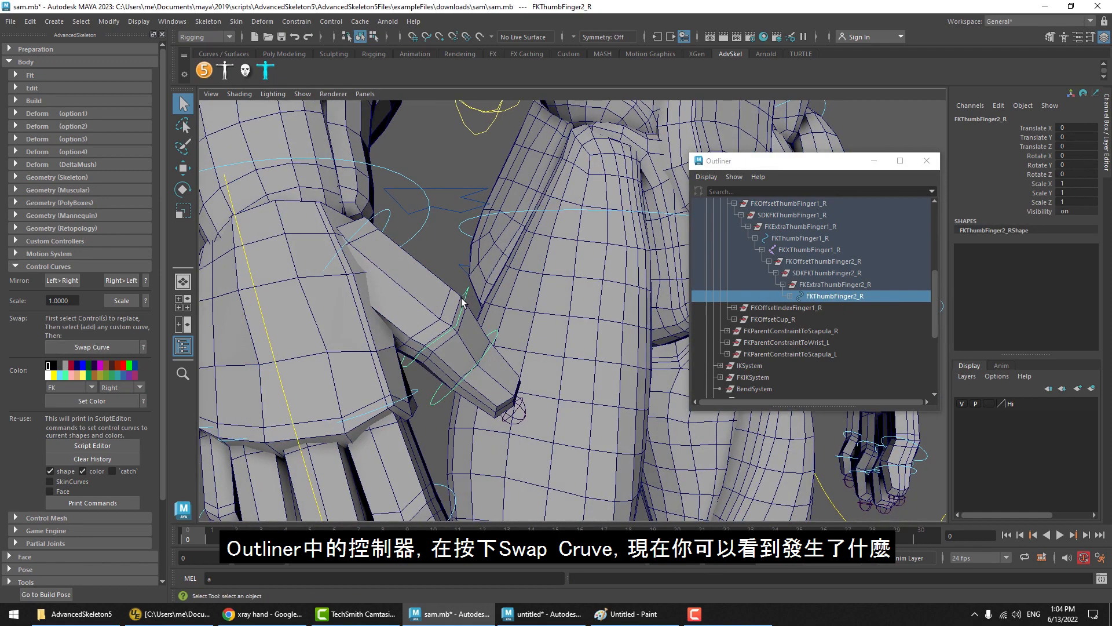
scroll(462, 301, up, 5)
scroll(612, 263, down, 4)
alt+drag(611, 264, 530, 290)
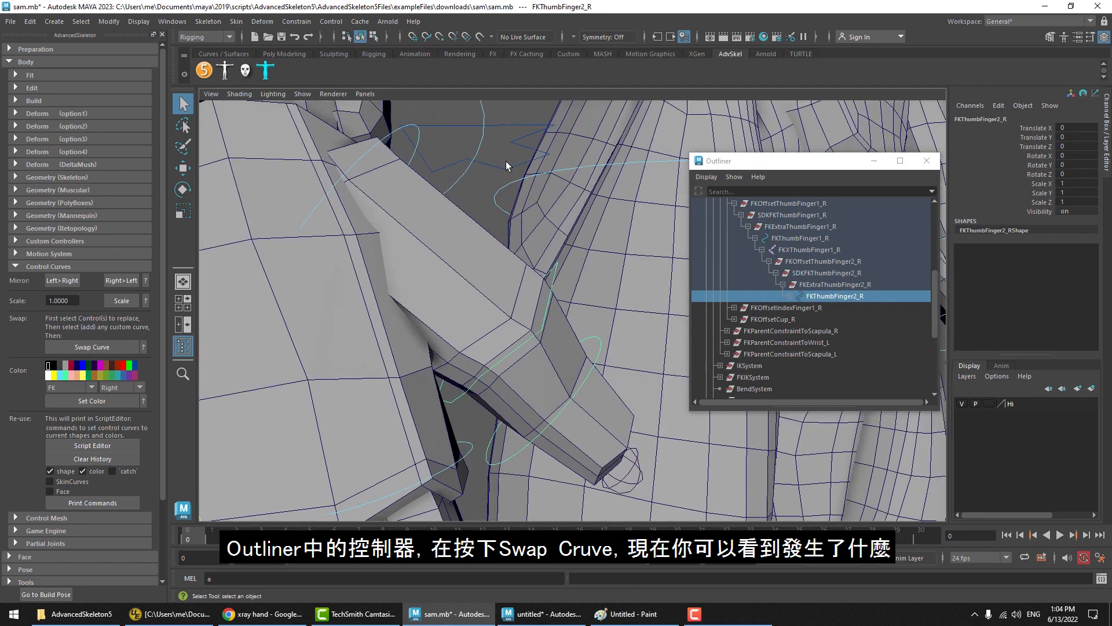
click(506, 162)
alt+drag(506, 163, 419, 211)
alt+drag(565, 290, 556, 333)
click(579, 300)
click(512, 366)
click(506, 389)
alt+drag(491, 380, 438, 379)
click(541, 320)
key(e)
click(555, 268)
click(571, 241)
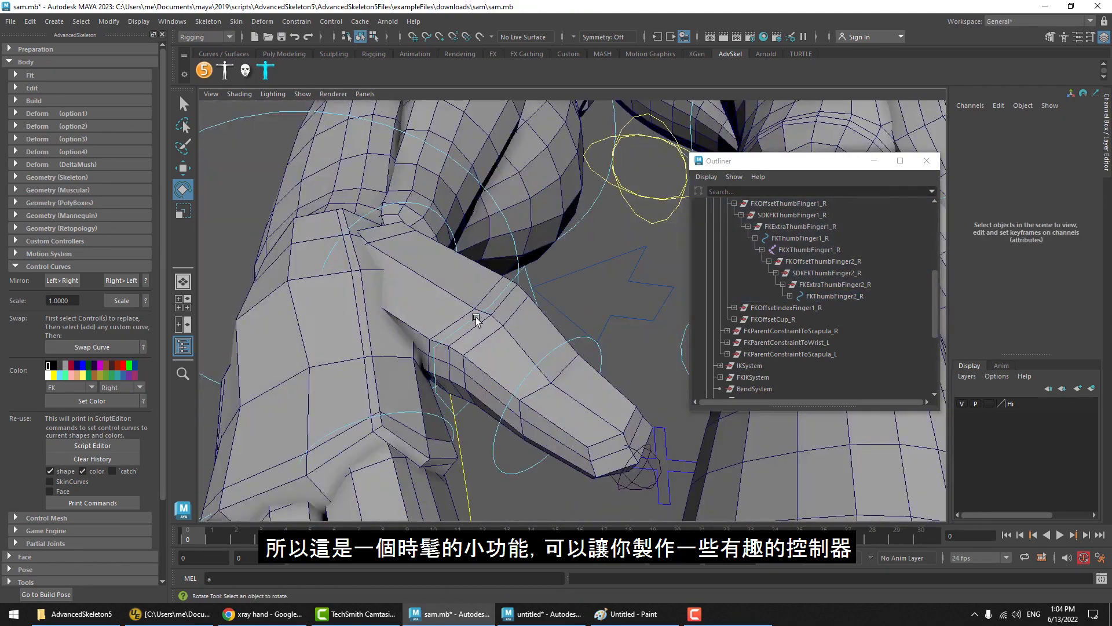
Return to a view of the whole rig and close the Outliner.
alt+drag(475, 316, 426, 318)
alt+right_drag(426, 318, 360, 362)
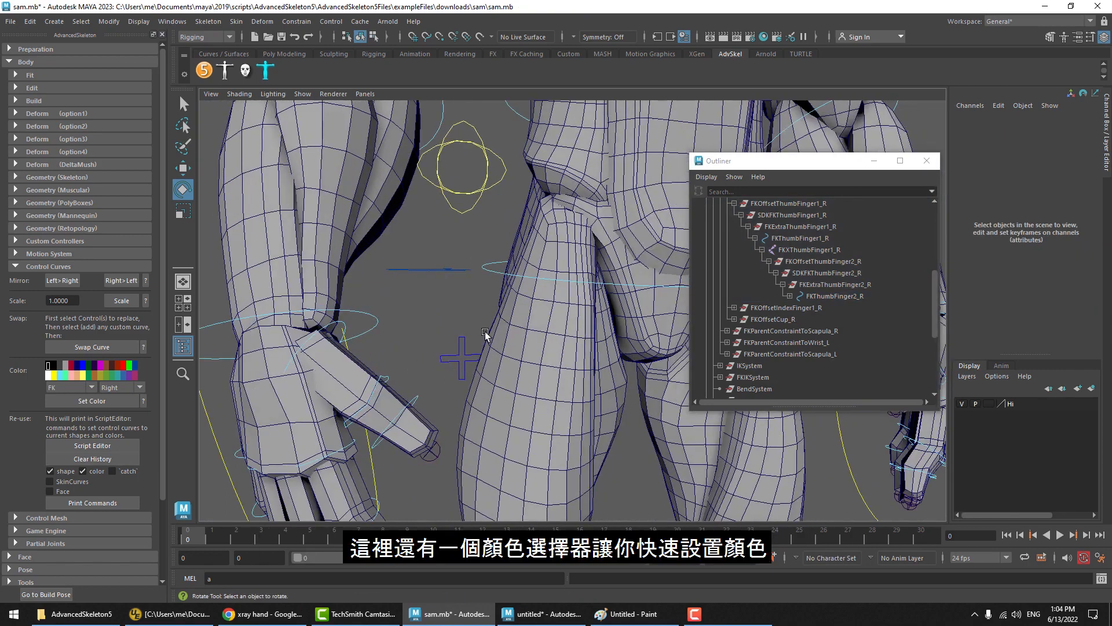
alt+middle_drag(430, 334, 450, 234)
click(383, 391)
click(451, 235)
alt+right_drag(614, 255, 562, 273)
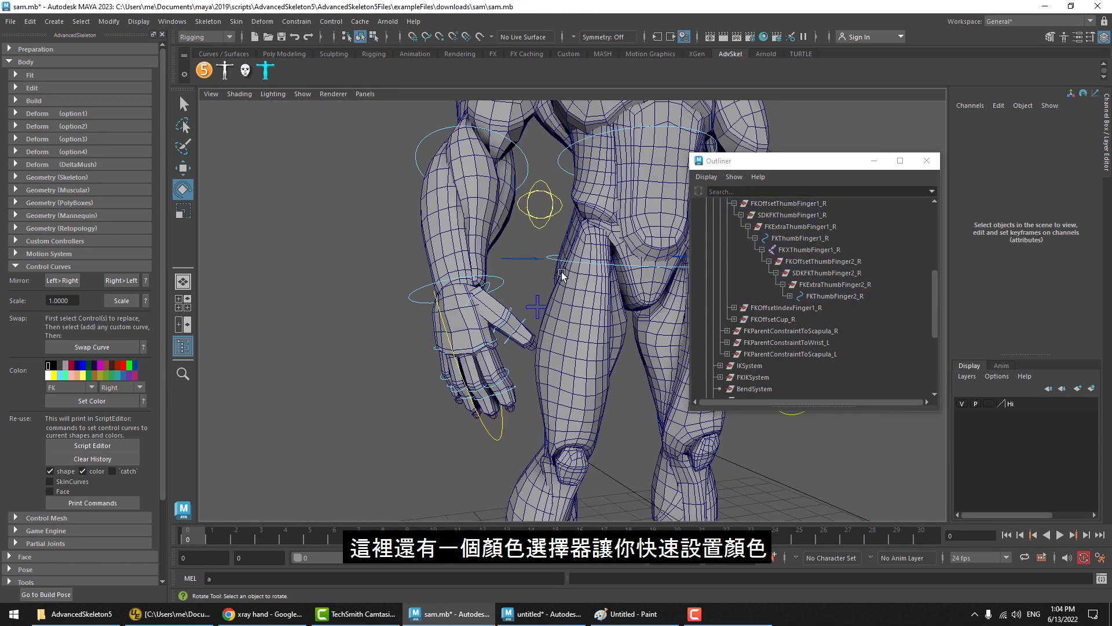
alt+middle_drag(498, 276, 420, 314)
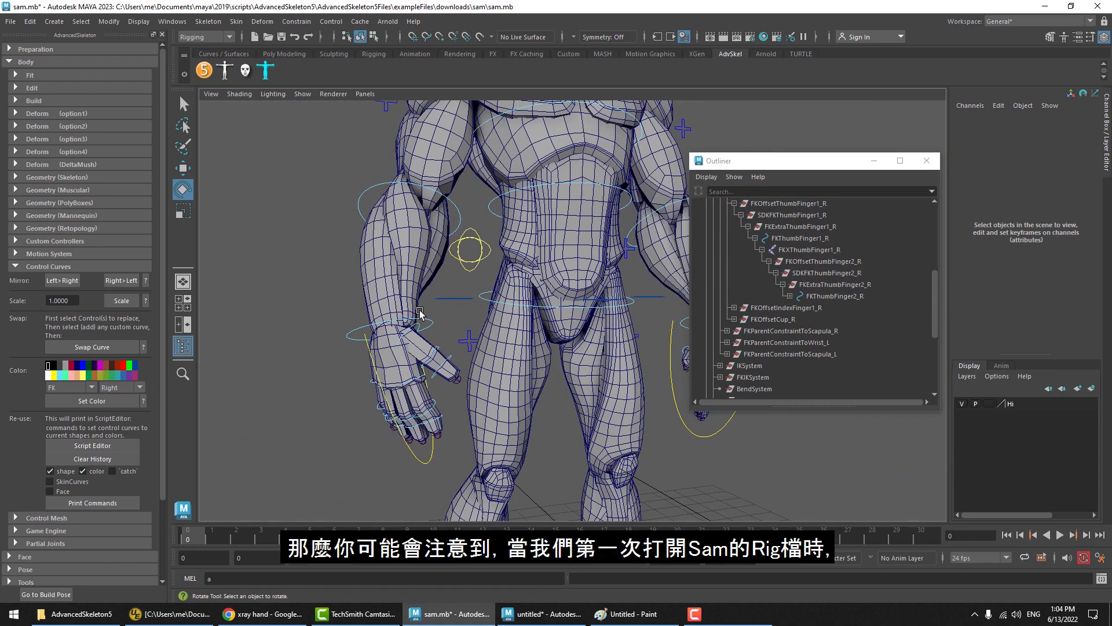
scroll(420, 314, down, 5)
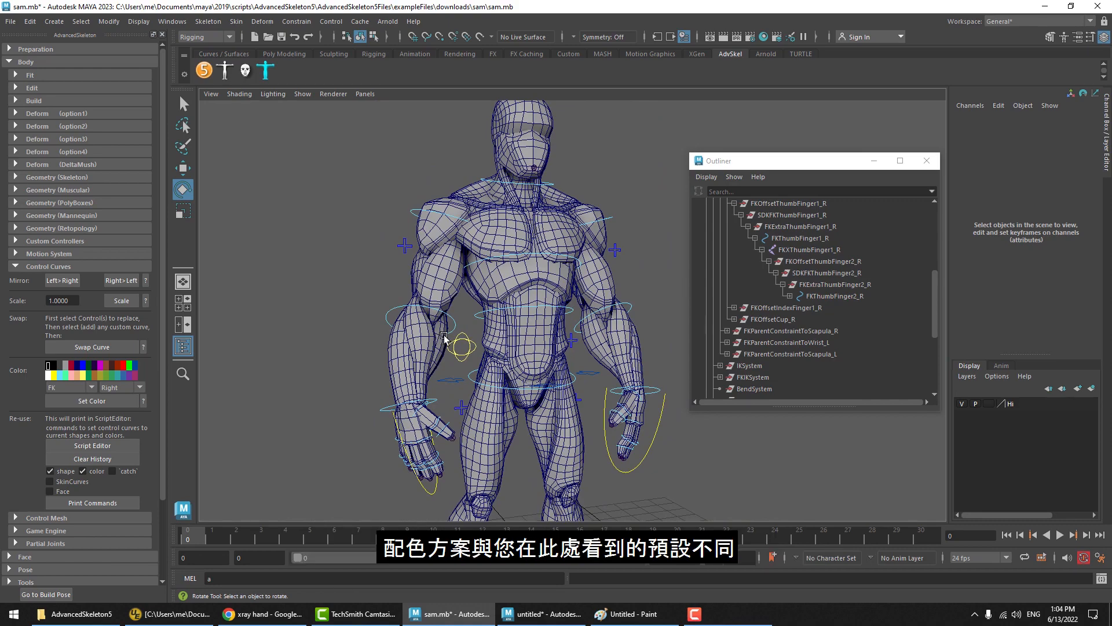
alt+drag(445, 337, 427, 284)
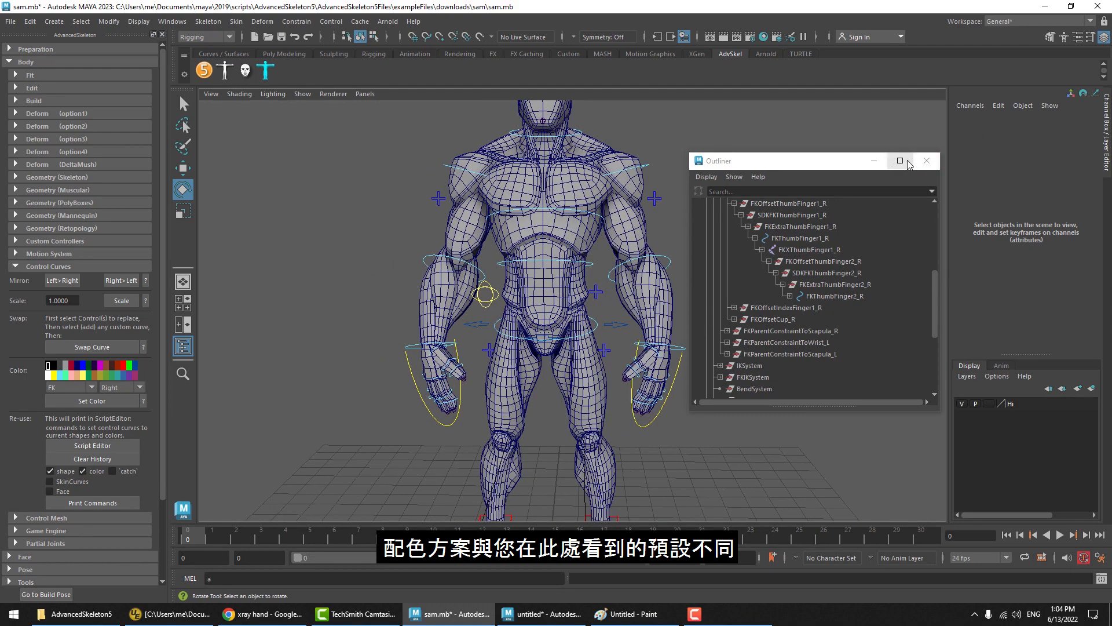
click(927, 160)
Set the colour of all right-side FK controllers to red.
alt+drag(571, 258, 554, 272)
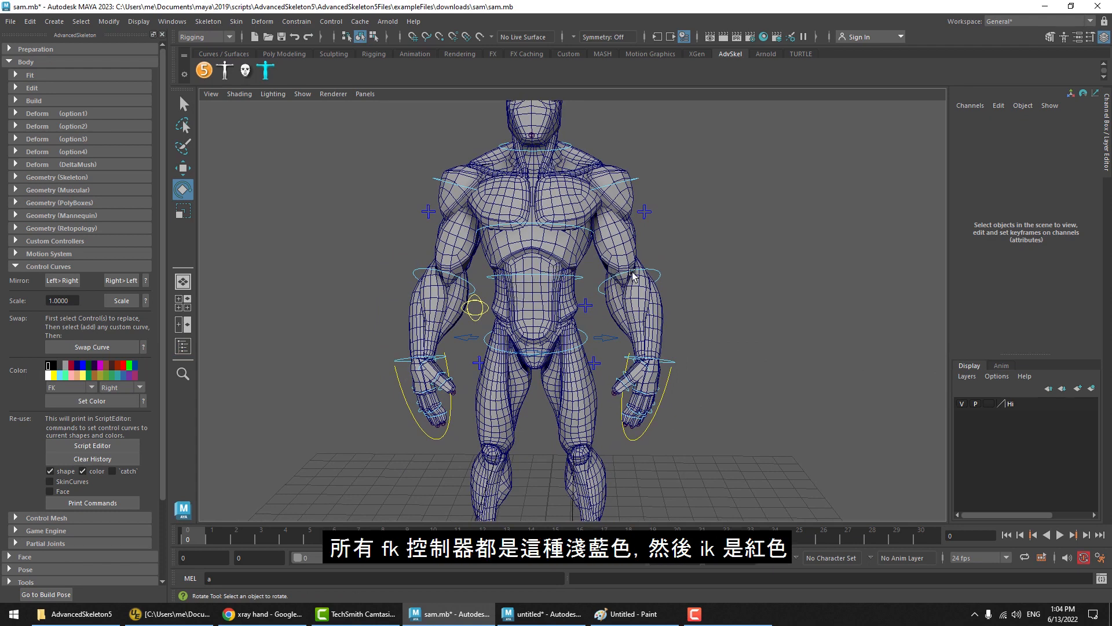
click(649, 270)
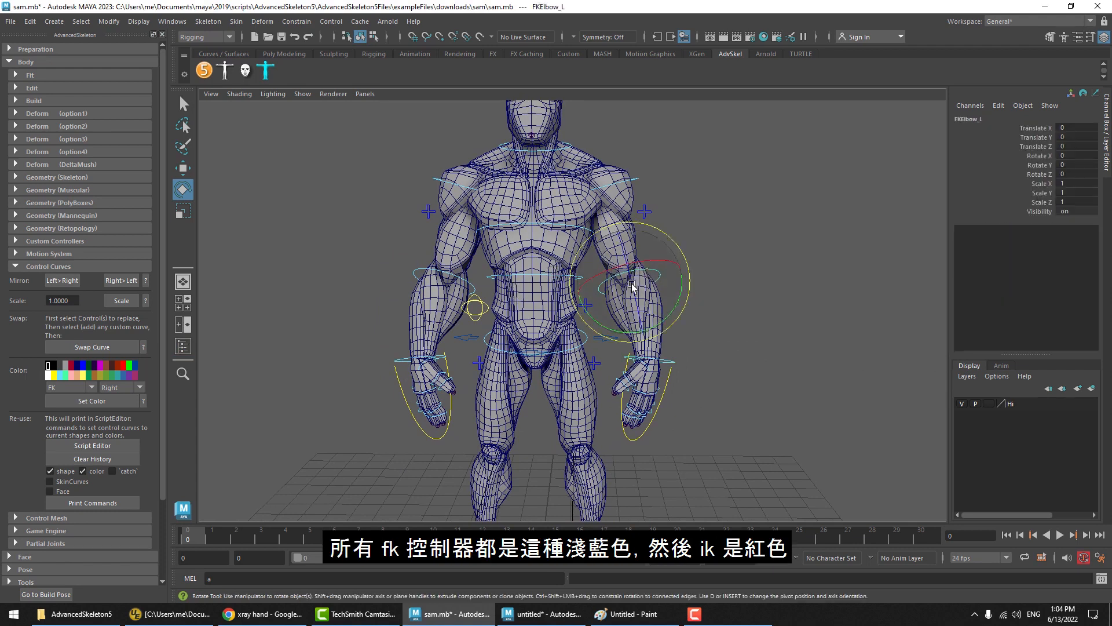
click(404, 245)
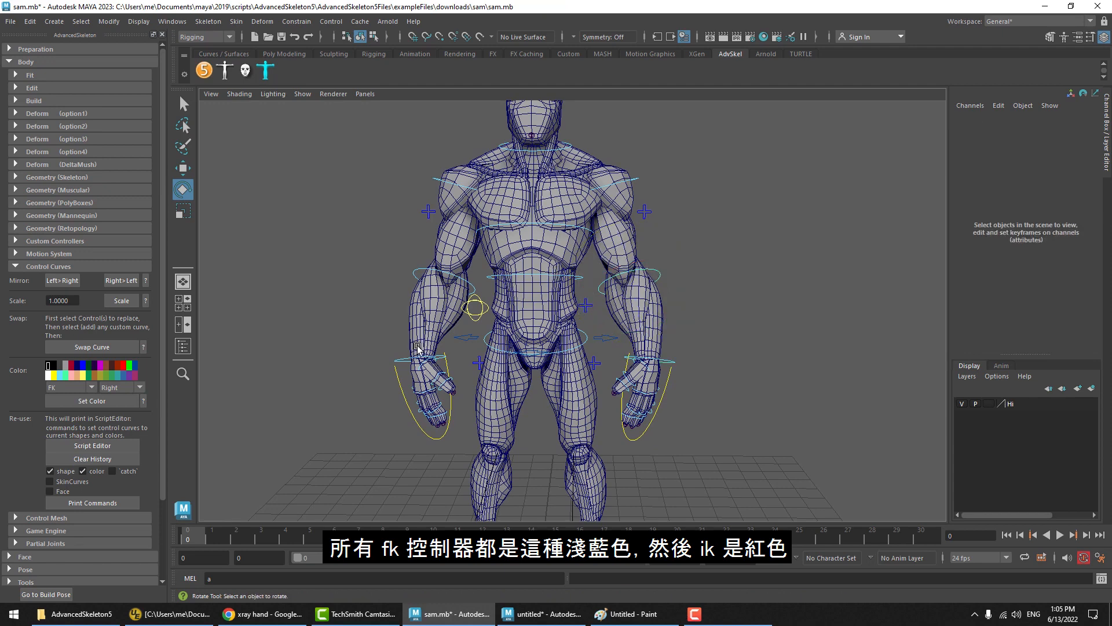
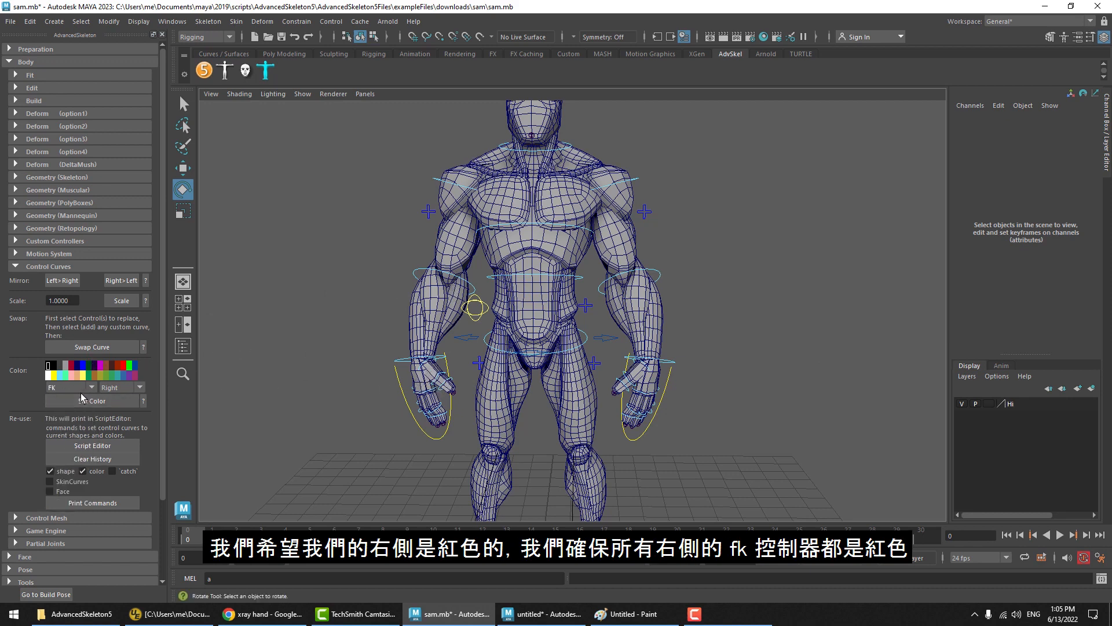
click(123, 365)
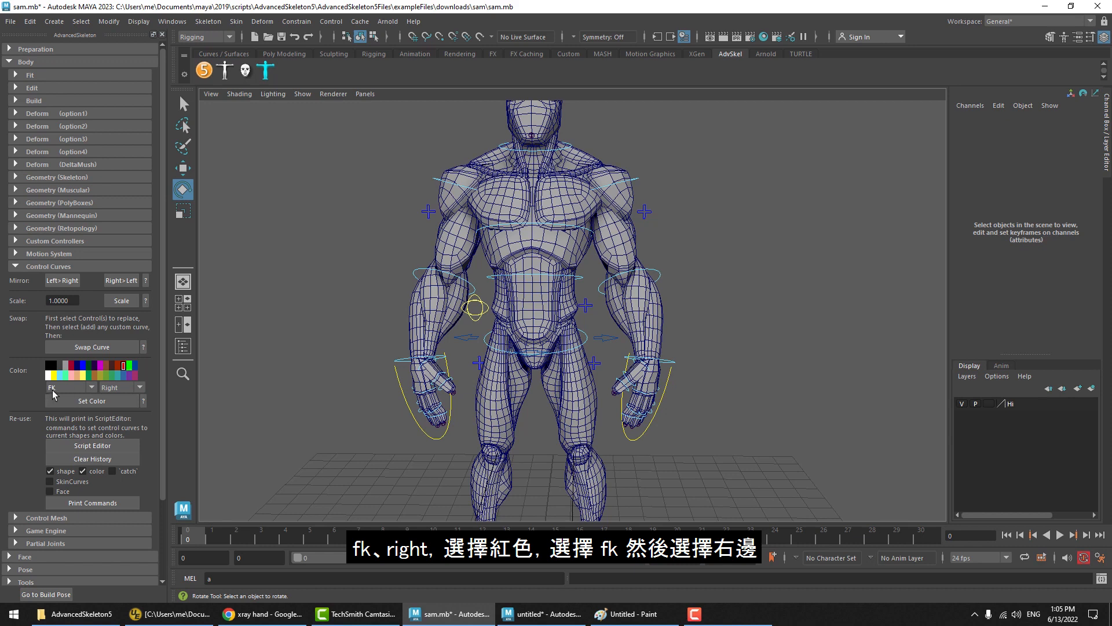
click(94, 400)
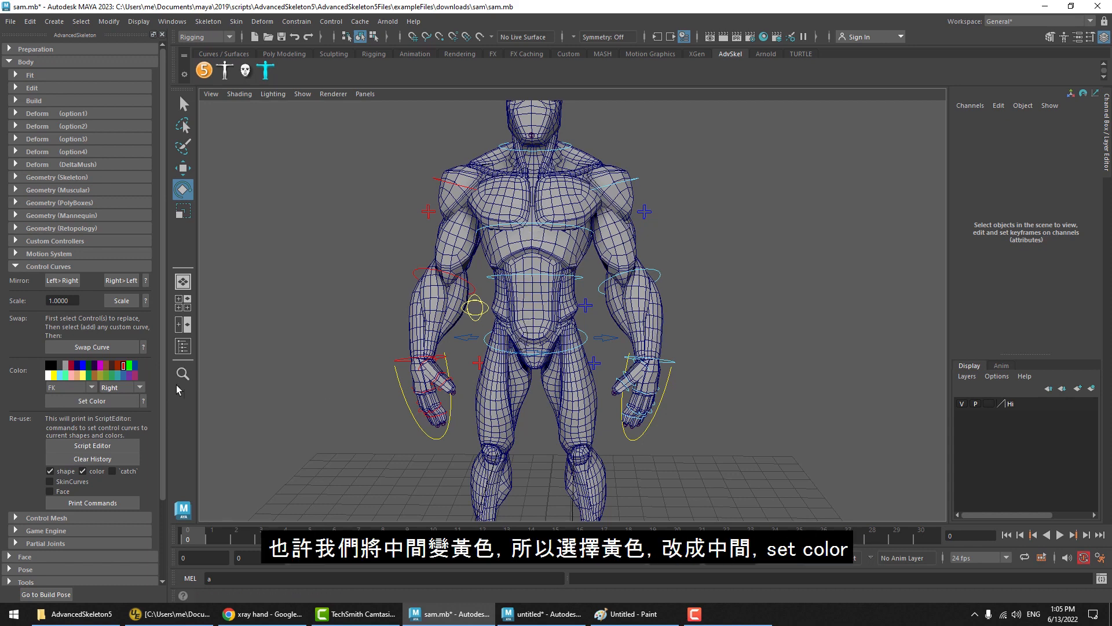
Set the colour of the middle FK controllers to yellow.
click(54, 375)
click(113, 388)
click(109, 422)
click(108, 402)
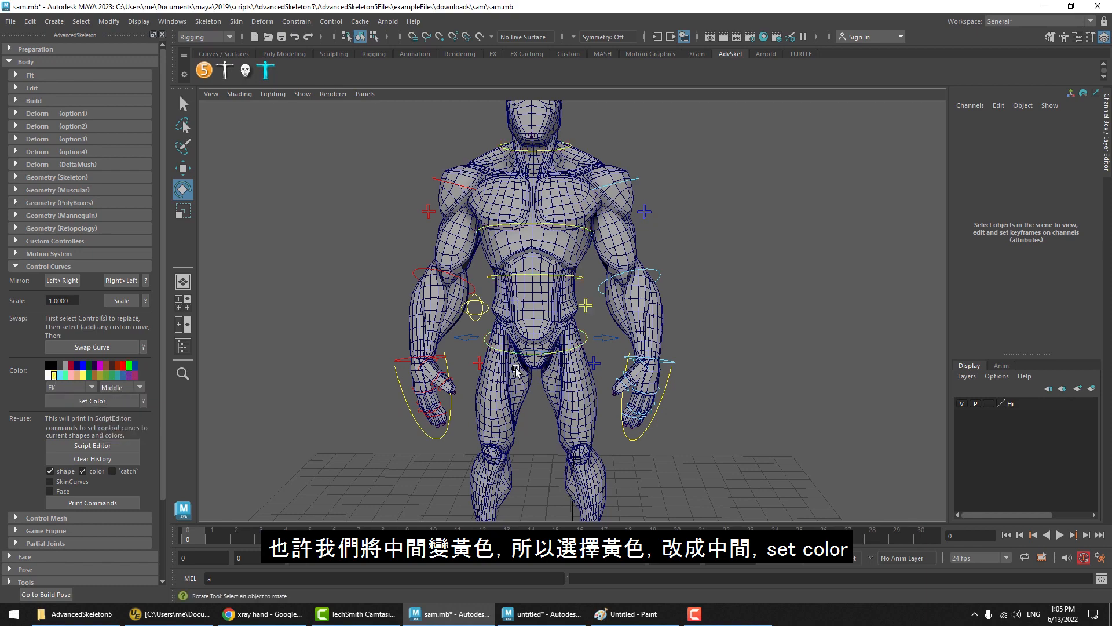
Set the colour of the right-side IK controllers to red.
alt+middle_drag(516, 371, 512, 278)
alt+drag(511, 278, 522, 263)
alt+middle_drag(516, 264, 512, 301)
alt+drag(512, 302, 494, 316)
alt+middle_drag(494, 315, 493, 242)
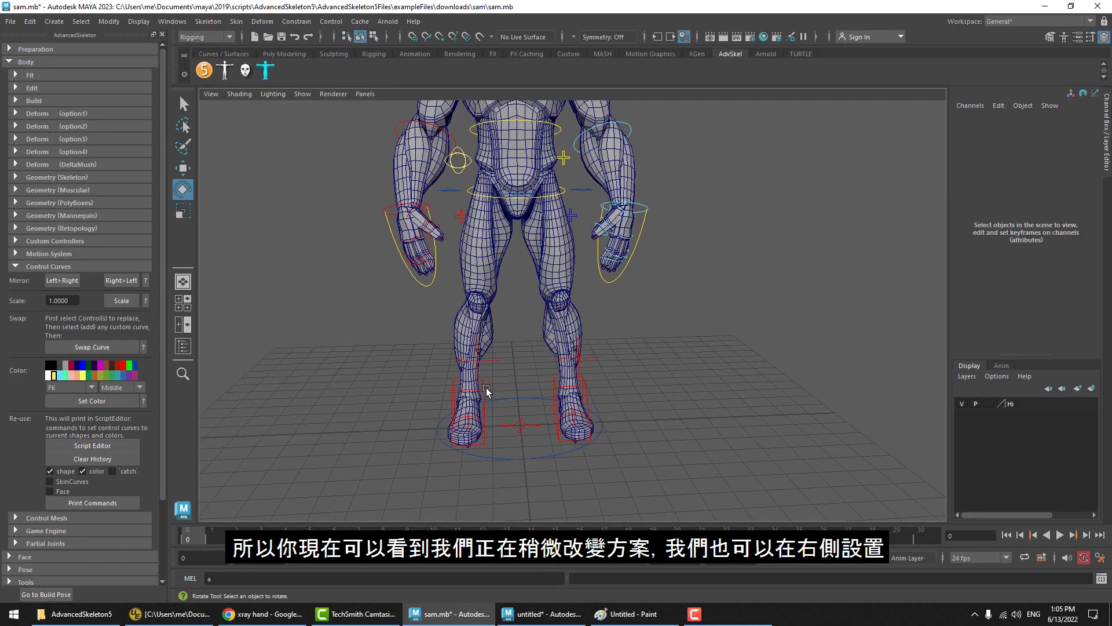
click(62, 388)
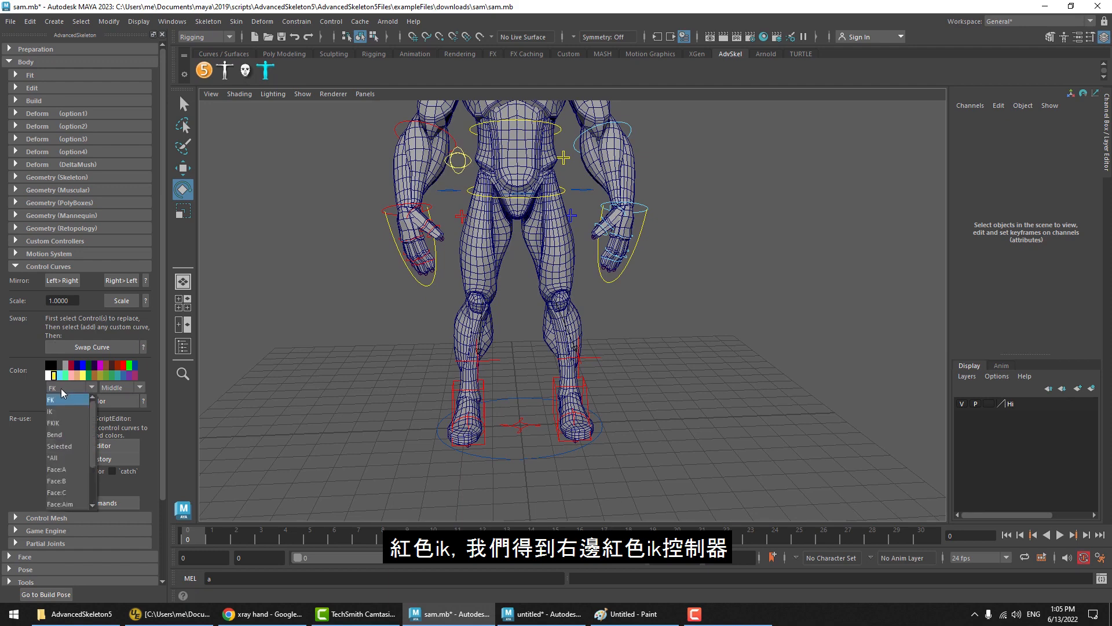
click(58, 426)
click(123, 366)
click(113, 388)
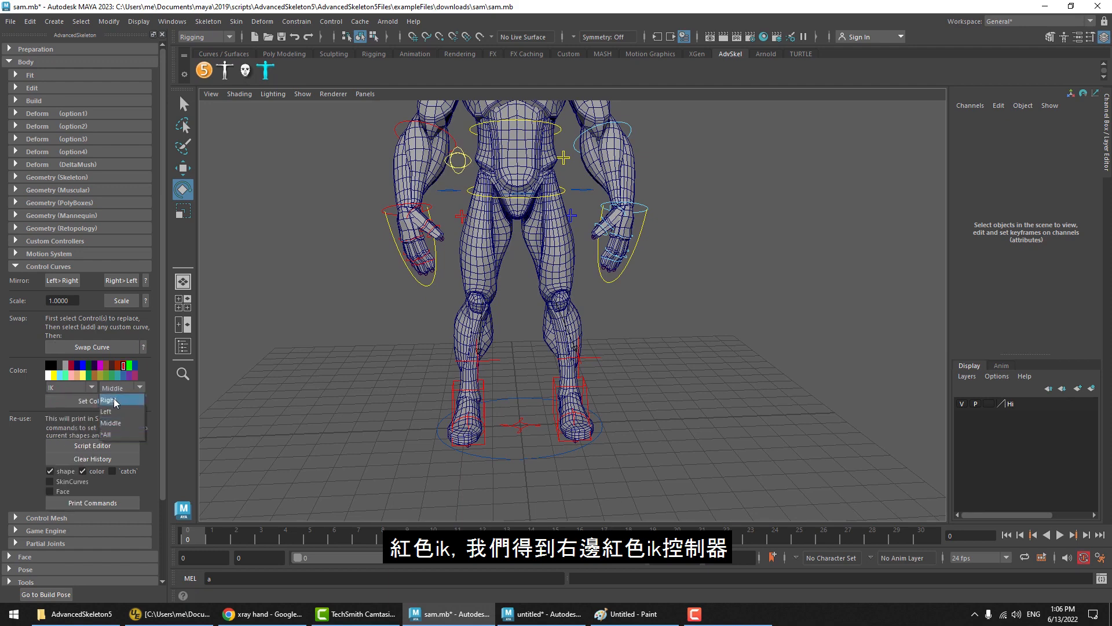
click(85, 402)
Set the colour of the left-side IK controllers to dark blue.
alt+middle_drag(494, 314, 491, 340)
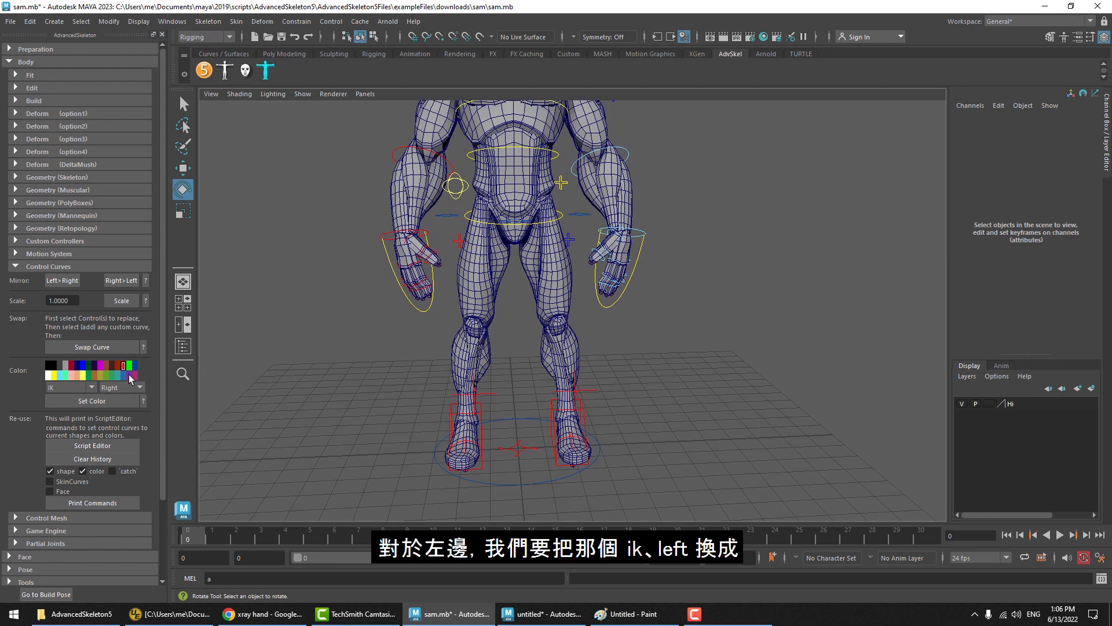
click(85, 388)
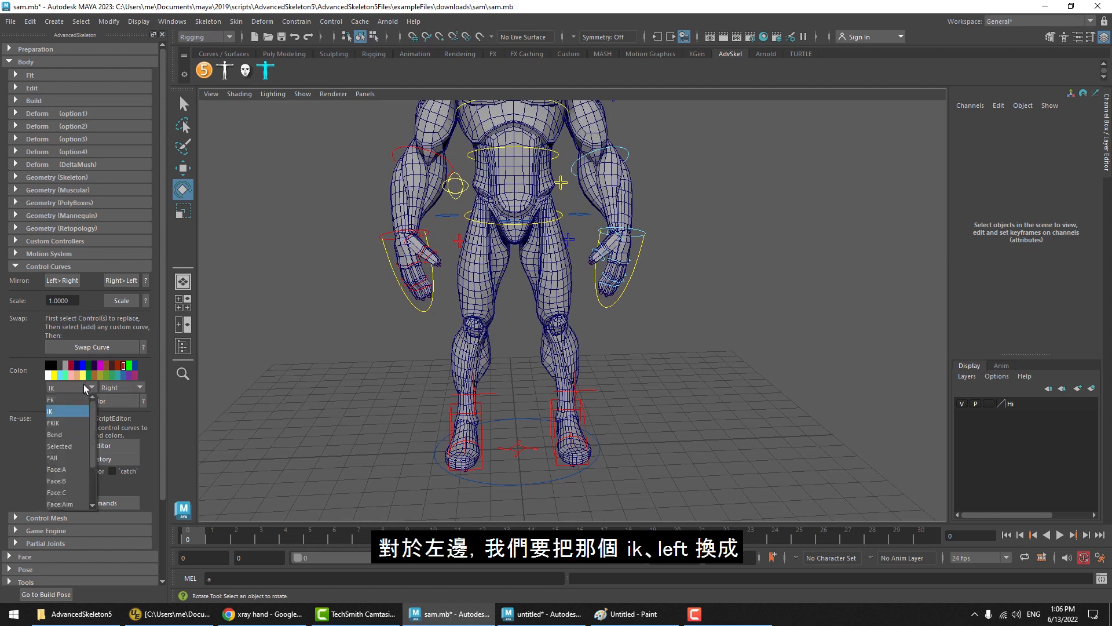
click(60, 413)
click(114, 388)
click(116, 398)
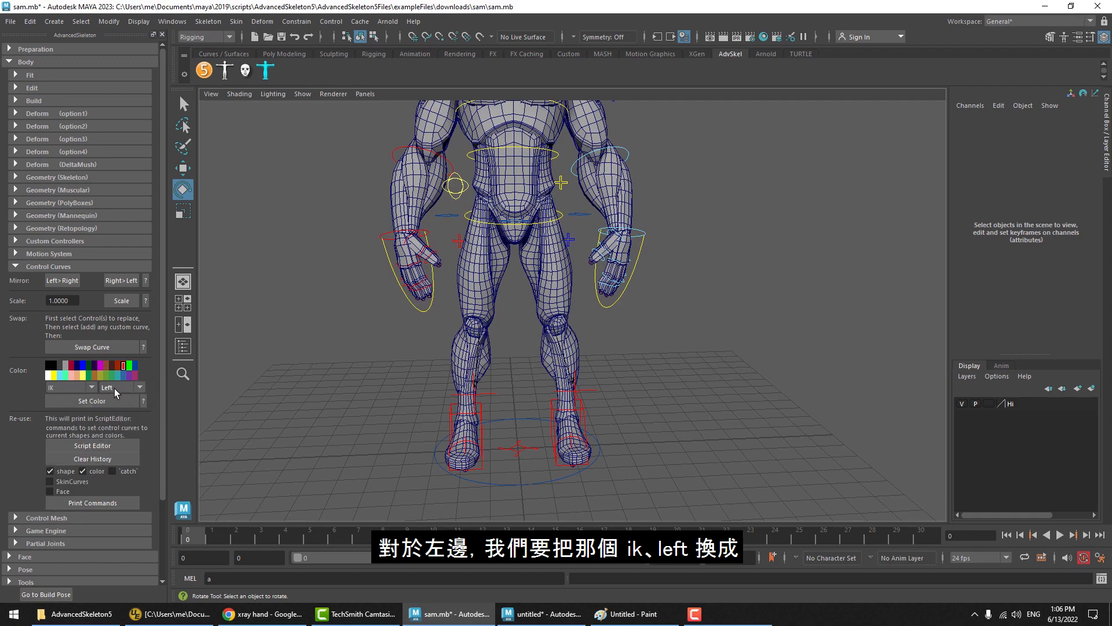
click(88, 402)
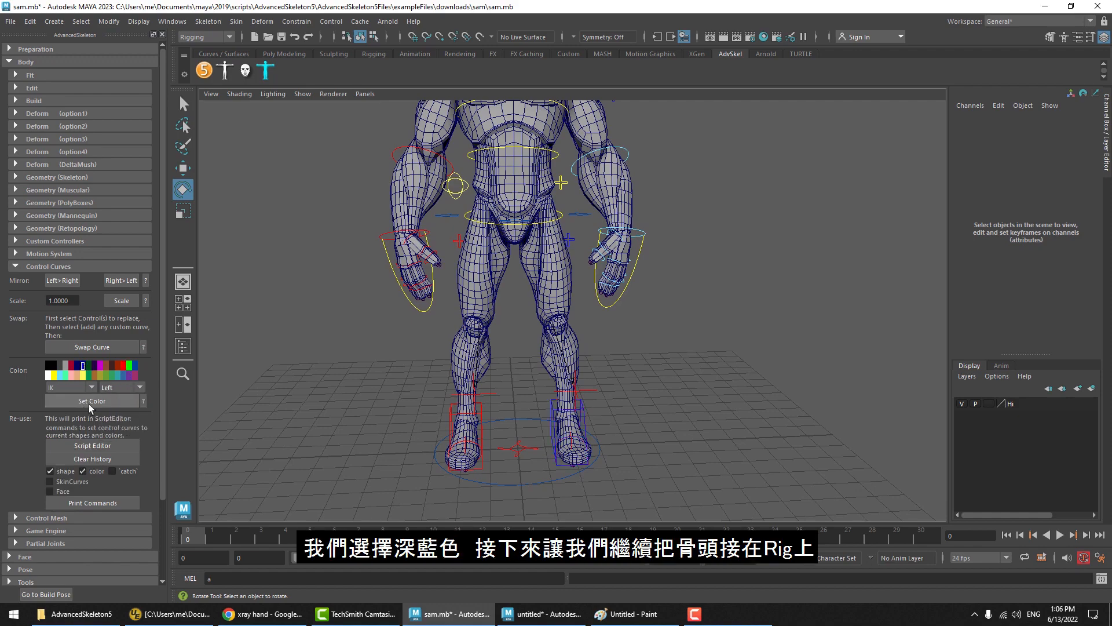
Return to a view of the upper body, collapse the Control Curves section and clear the selection.
alt+drag(616, 426, 594, 437)
alt+middle_drag(608, 264, 594, 320)
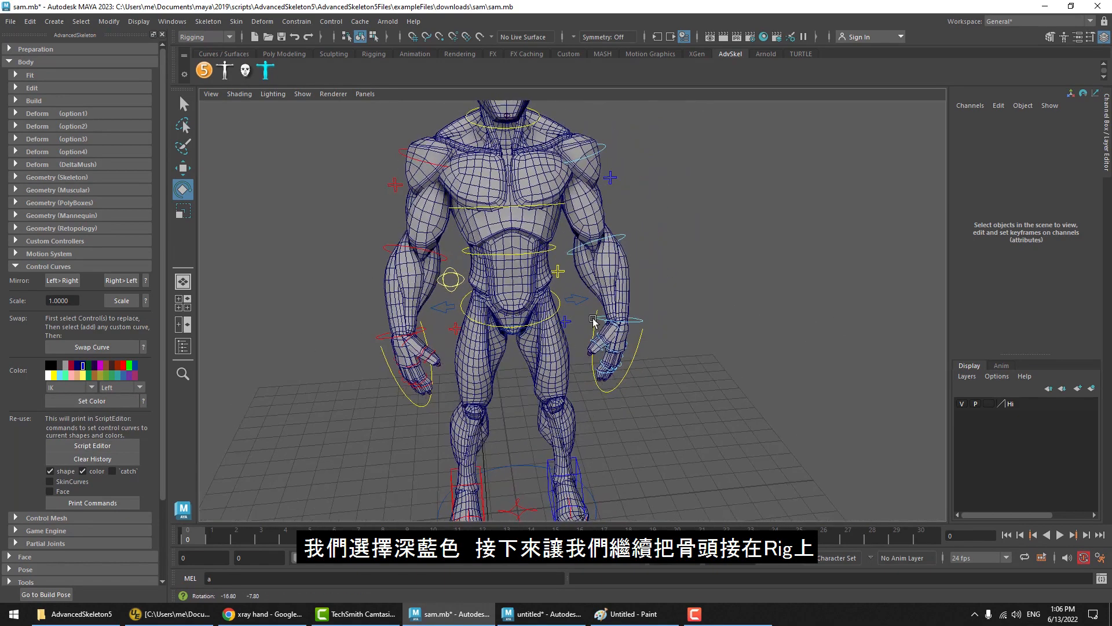
alt+drag(567, 197, 580, 200)
click(47, 269)
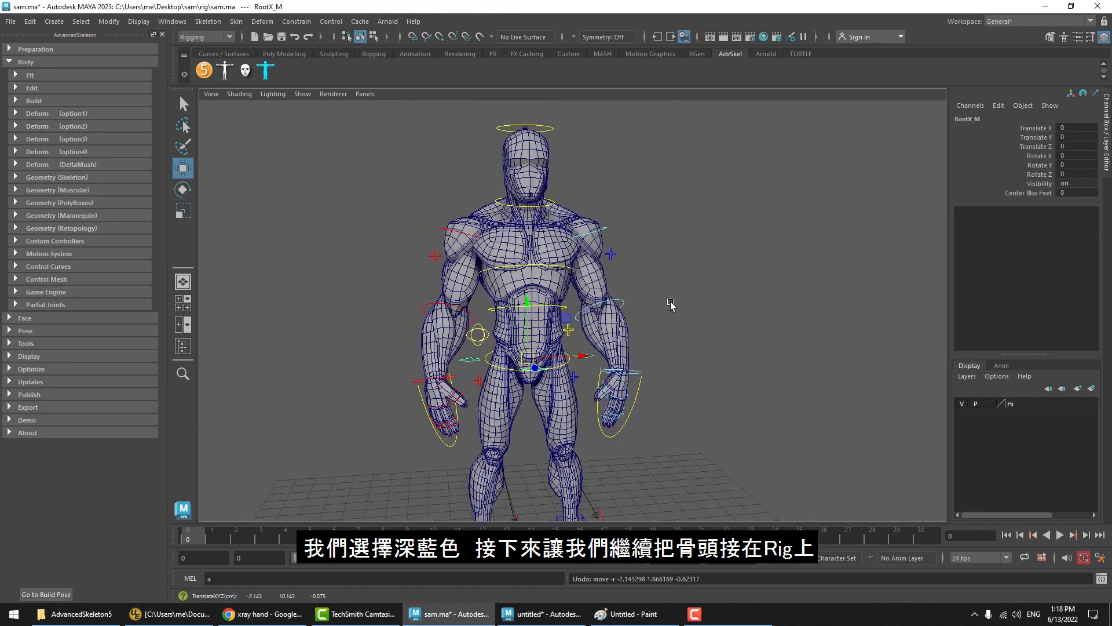
click(673, 304)
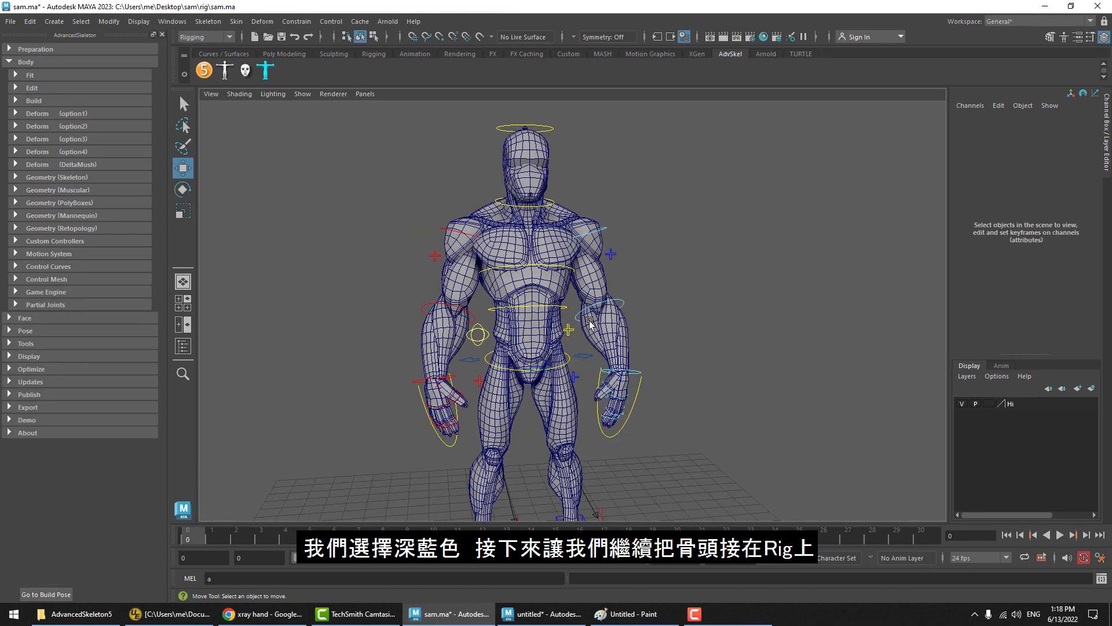
click(60, 101)
click(48, 100)
click(45, 101)
click(50, 100)
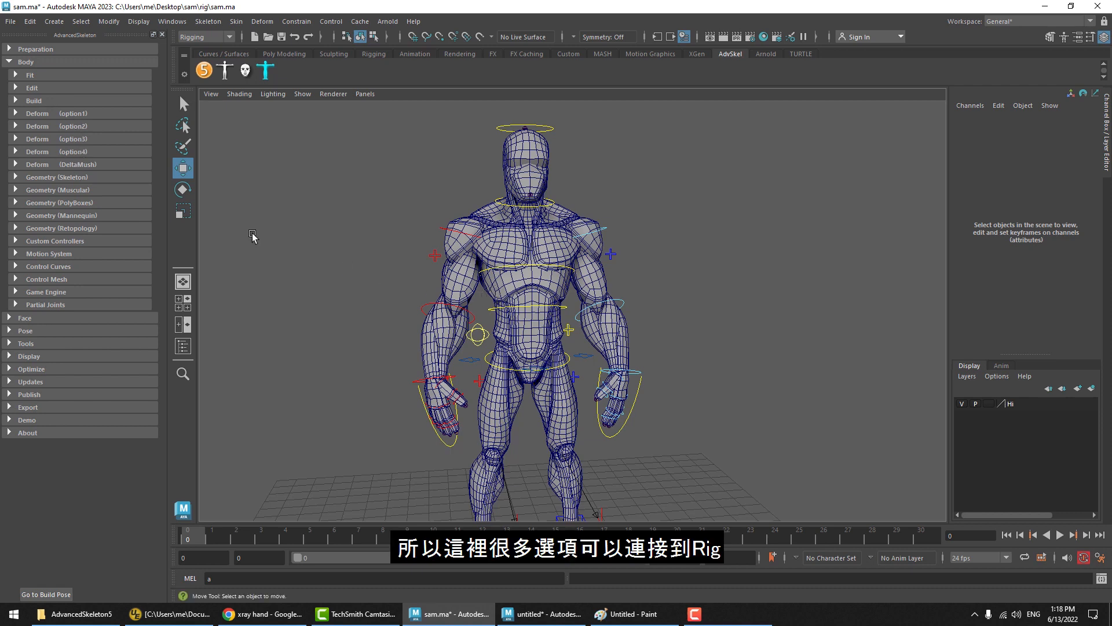
click(74, 152)
click(57, 152)
click(63, 140)
click(66, 139)
click(68, 126)
click(69, 126)
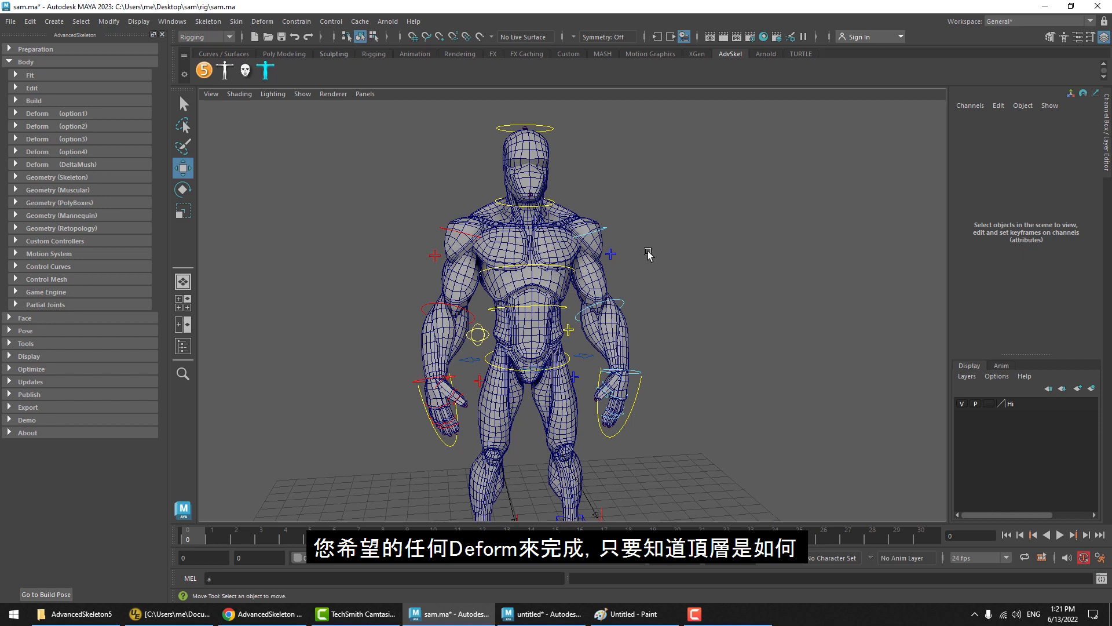
Open the Outliner, expand the rig's Group node and select MotionSystem to see the controllers it contains.
key(shift+o)
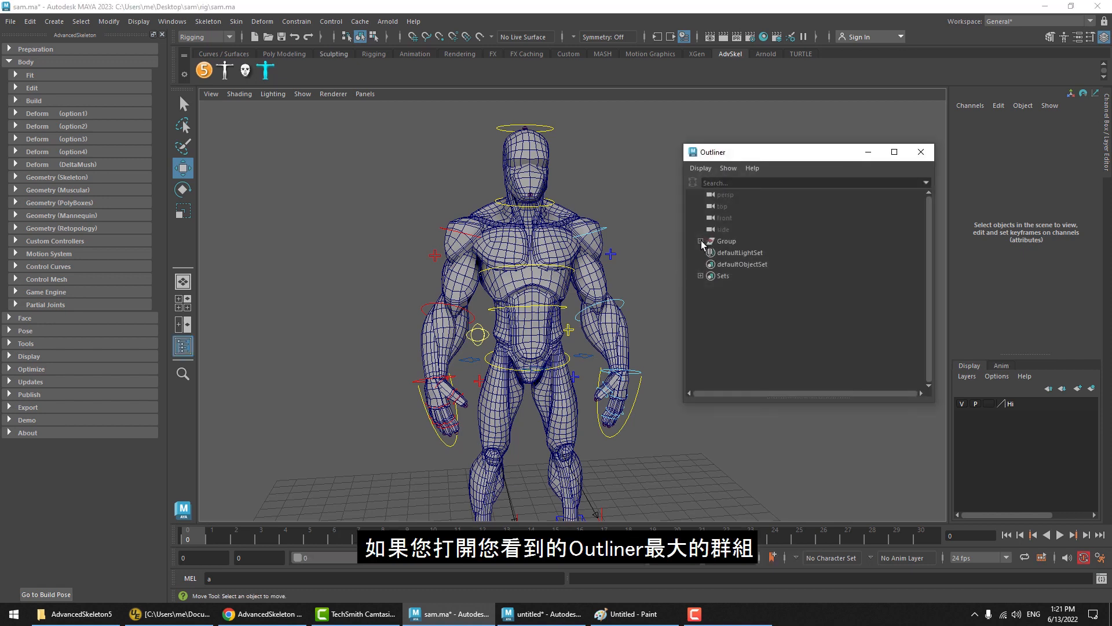
click(701, 241)
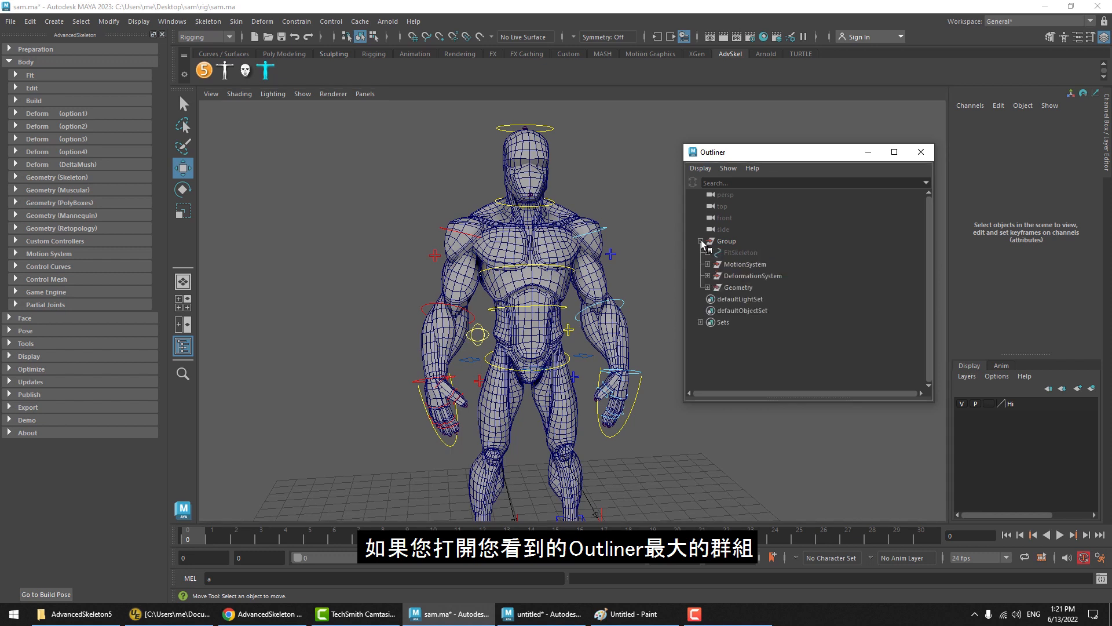
click(701, 241)
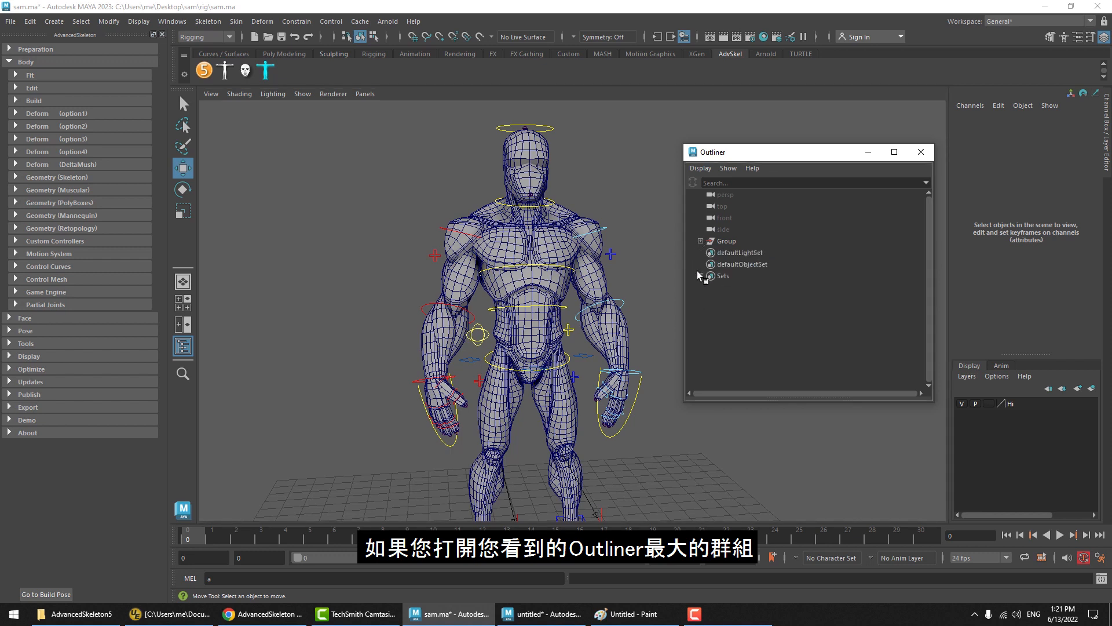
click(701, 242)
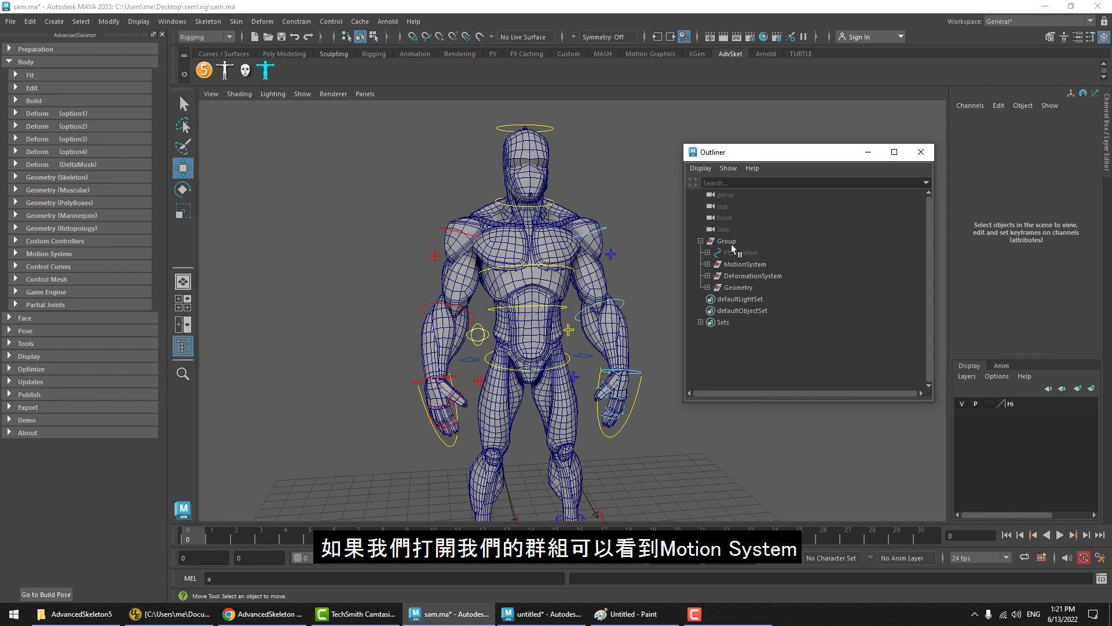
click(750, 263)
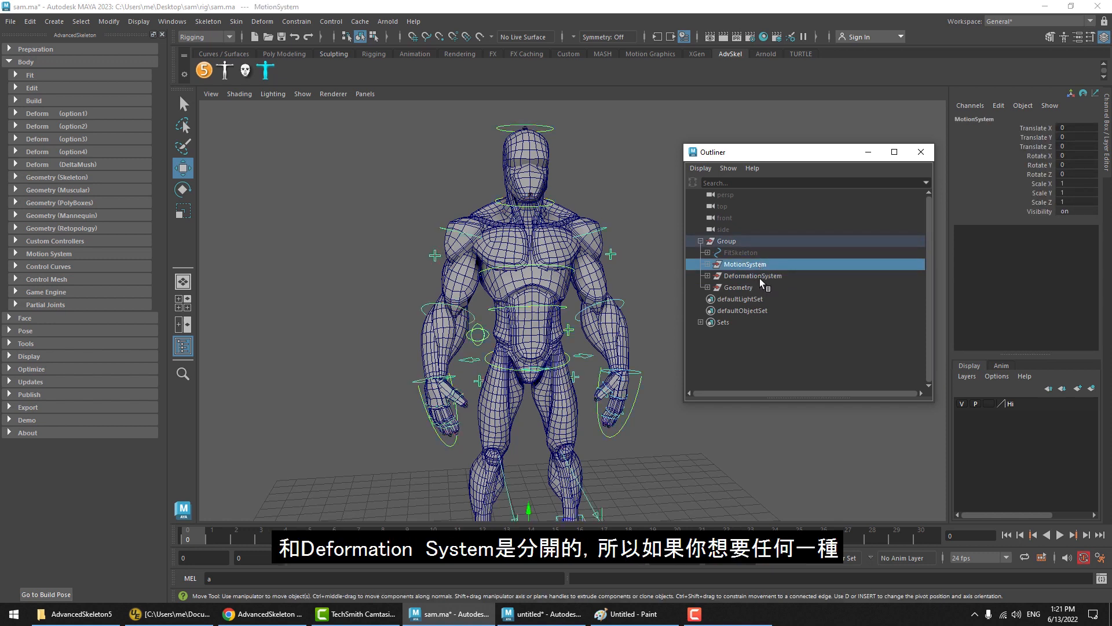
Inspect the joint hierarchy below Root_M in DeformationSystem and collapse it again.
click(717, 277)
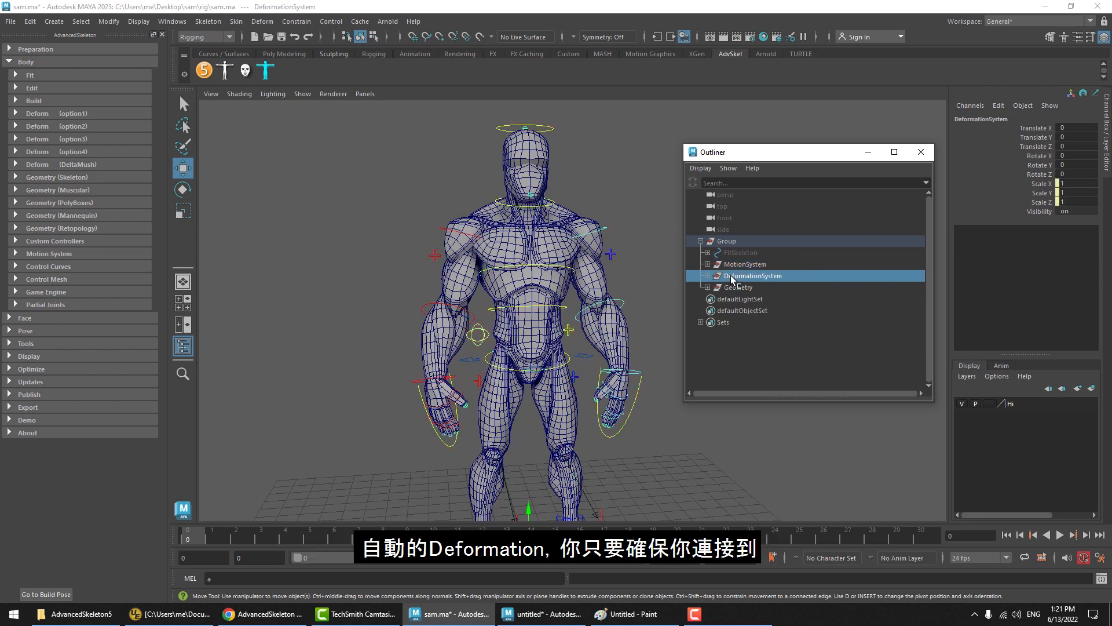
click(708, 276)
click(714, 287)
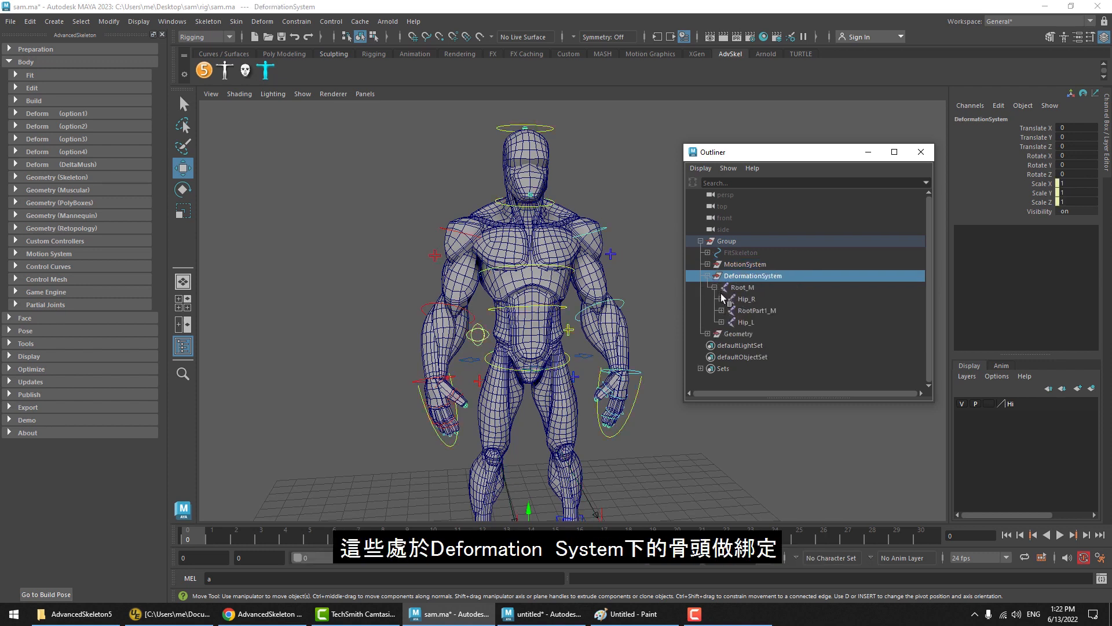
drag(744, 322, 746, 289)
click(751, 277)
click(708, 277)
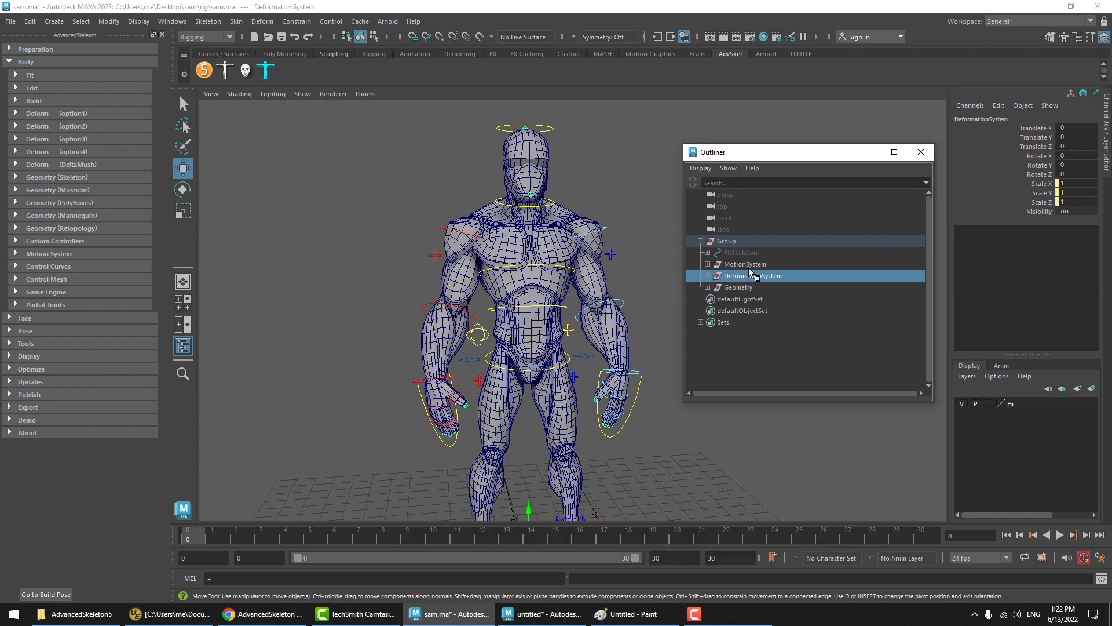
Compare the controllers in MotionSystem with the joints in DeformationSystem, then close the Outliner and clear the selection.
click(744, 265)
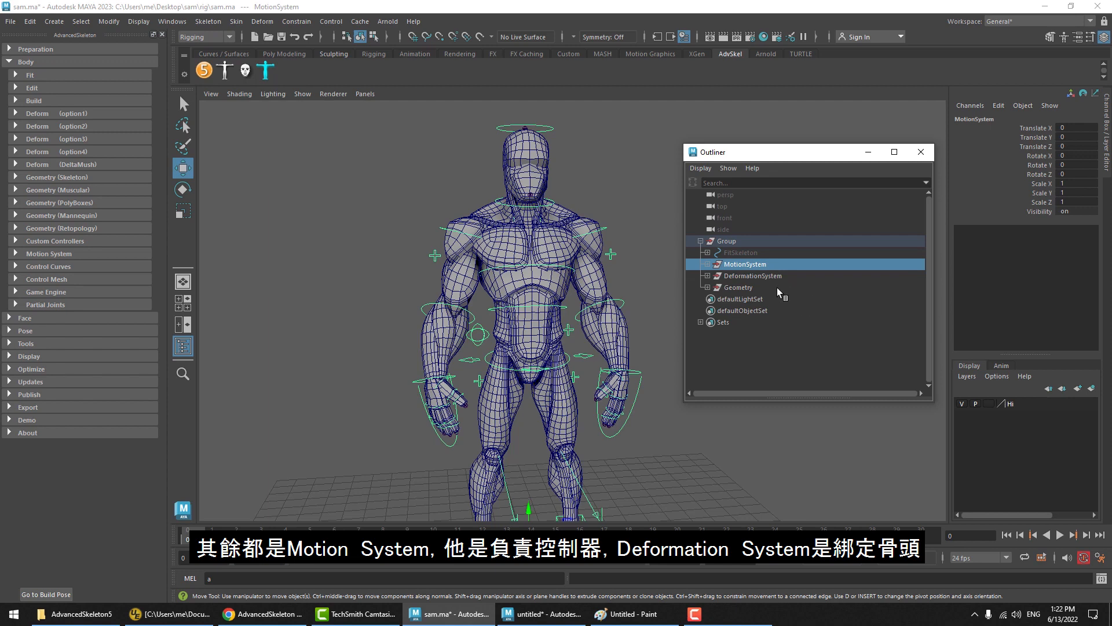
click(754, 276)
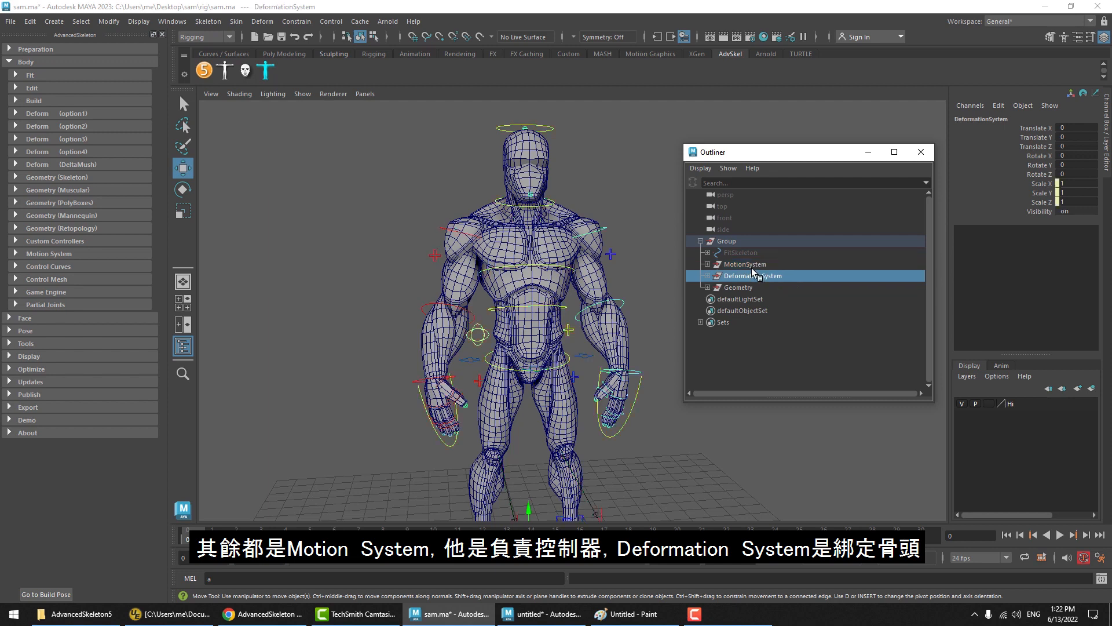
click(605, 232)
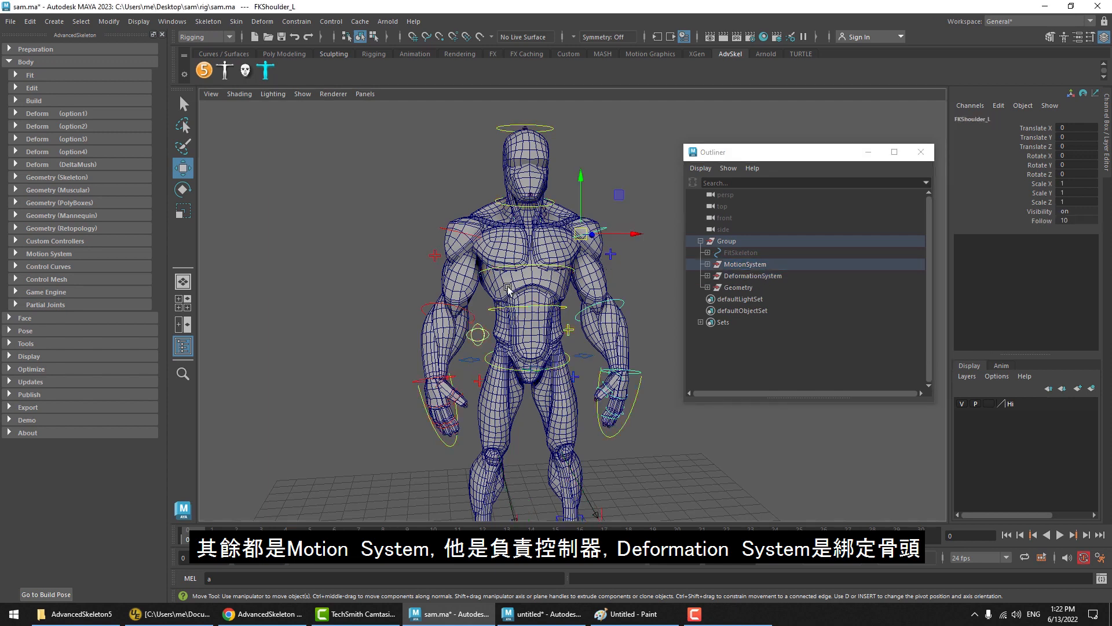
click(707, 276)
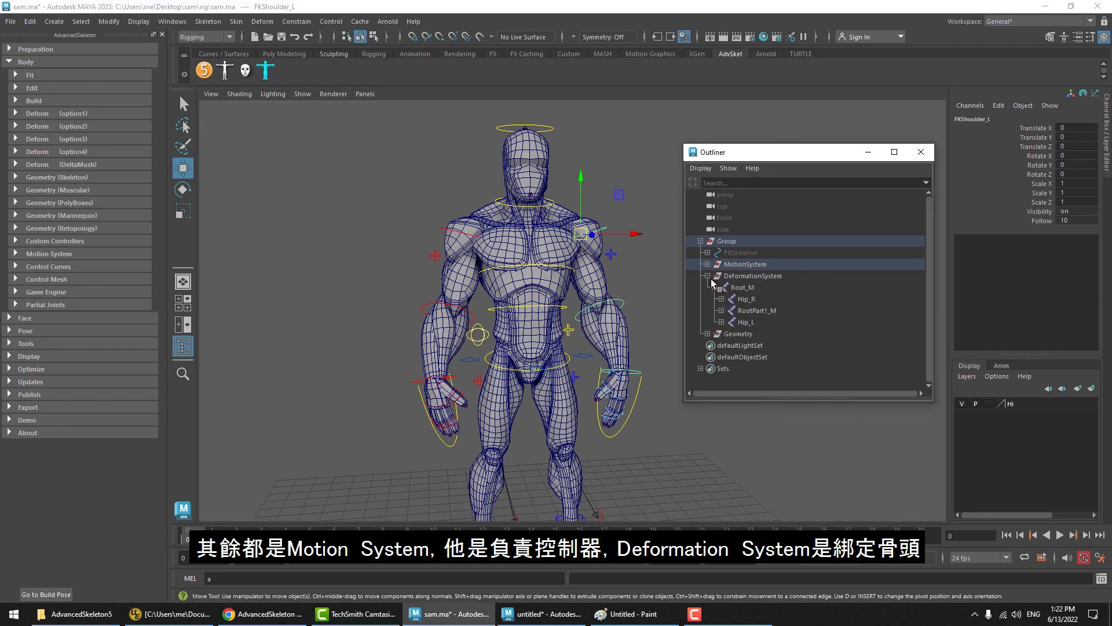
drag(751, 297, 750, 320)
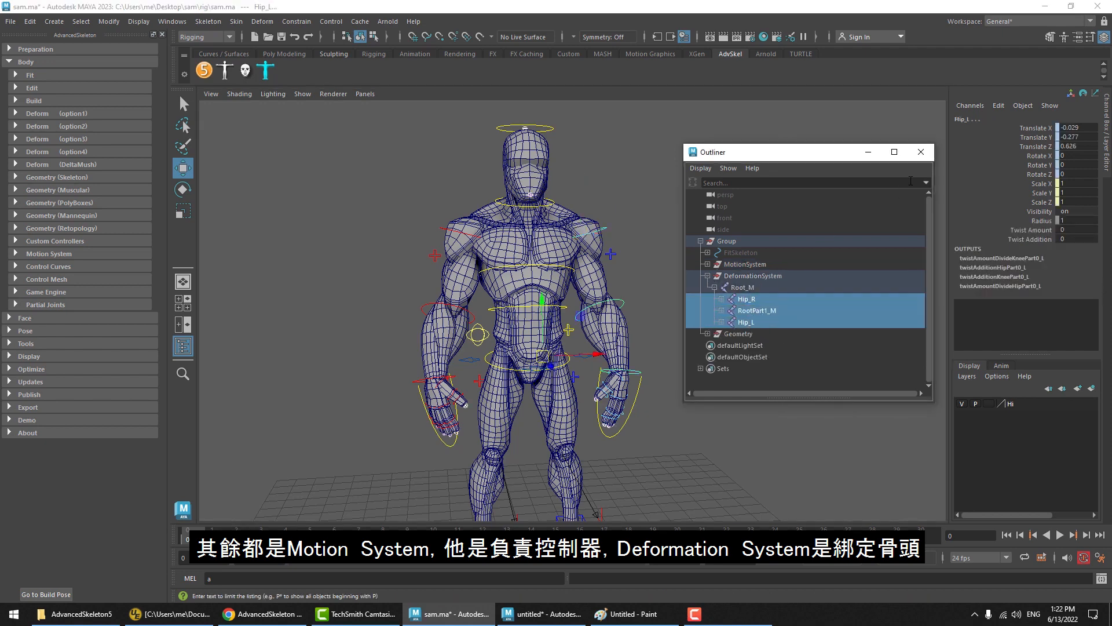
click(921, 151)
click(758, 227)
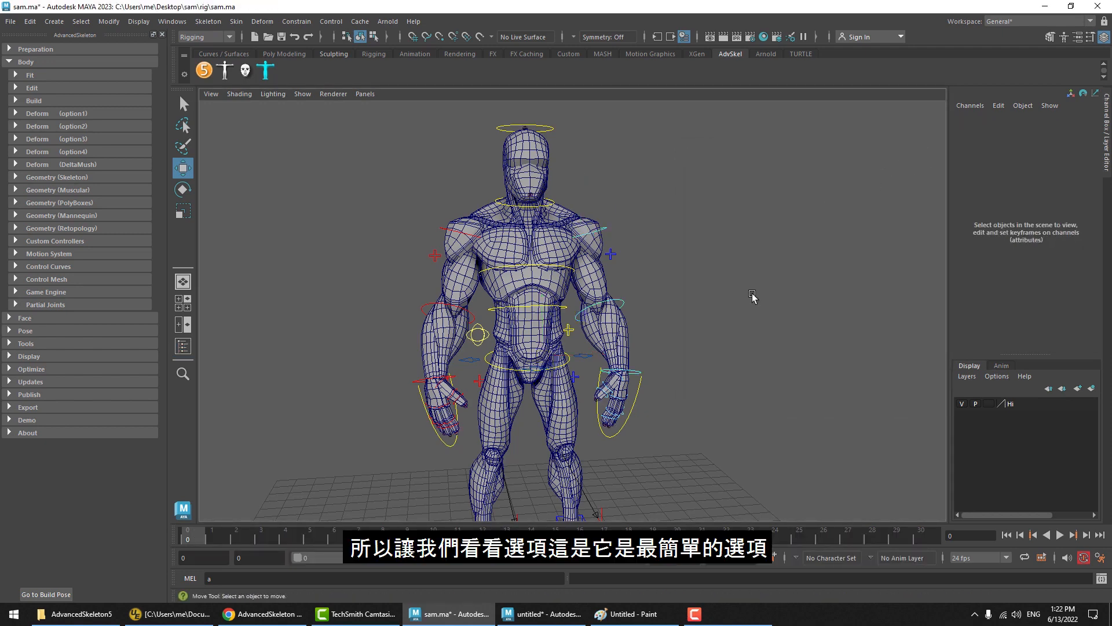
Select the body mesh together with the deform joints and open the smooth bind options of Deform (option1).
click(64, 116)
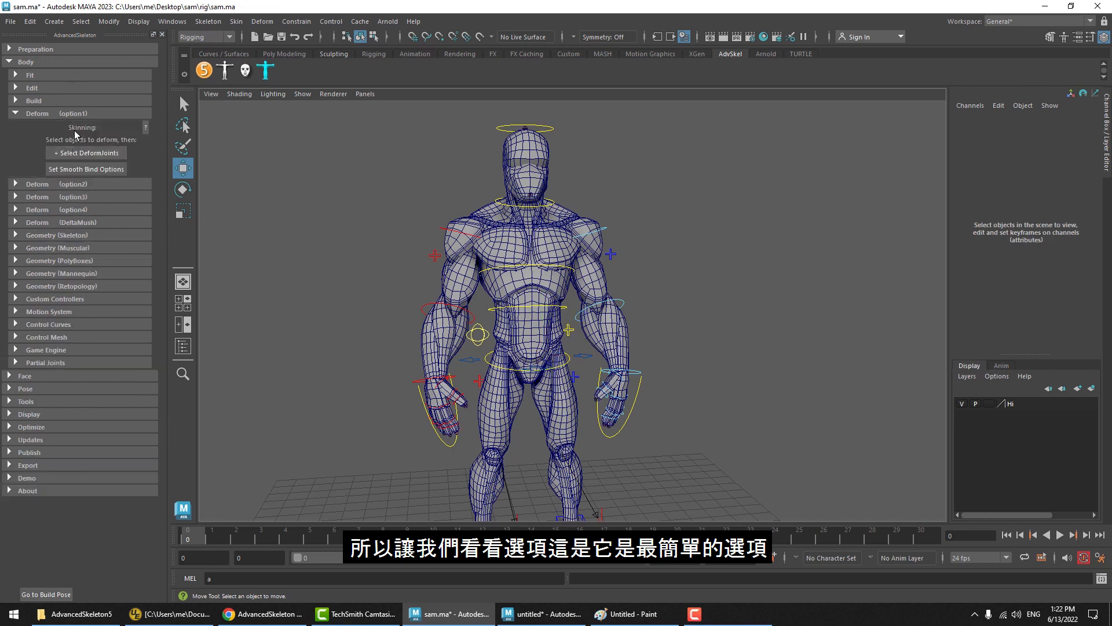
click(446, 255)
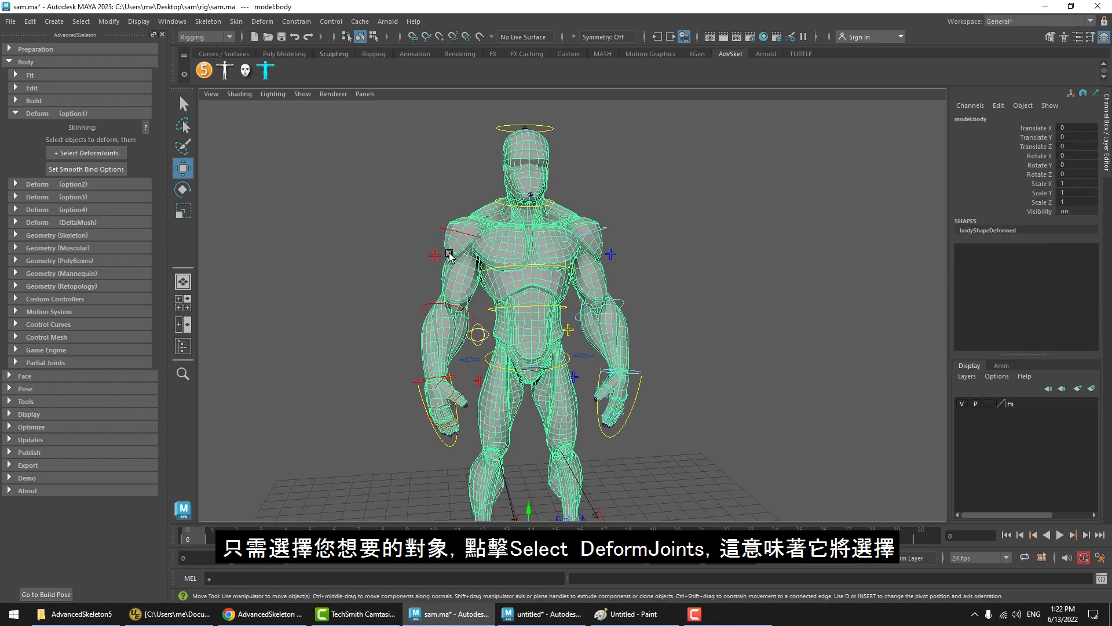
click(87, 155)
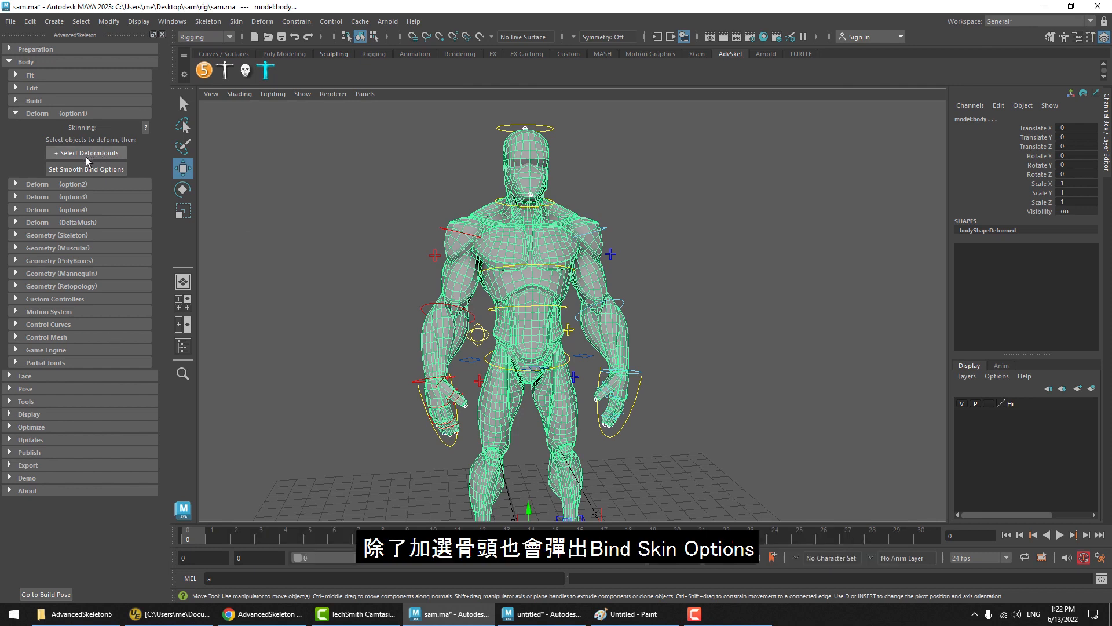
click(83, 168)
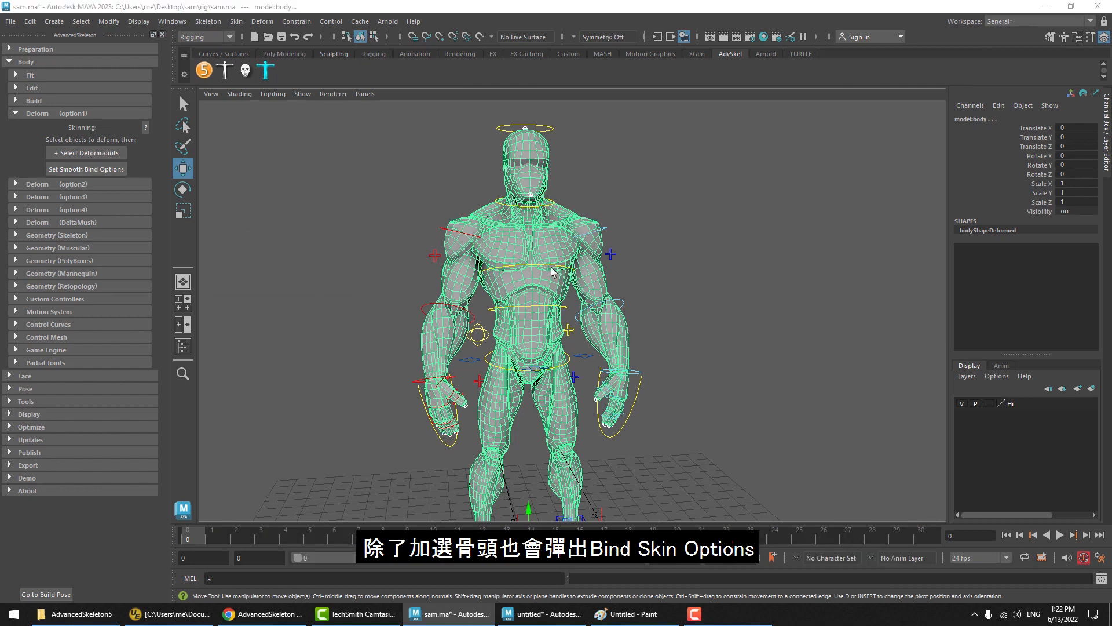
drag(185, 306, 255, 125)
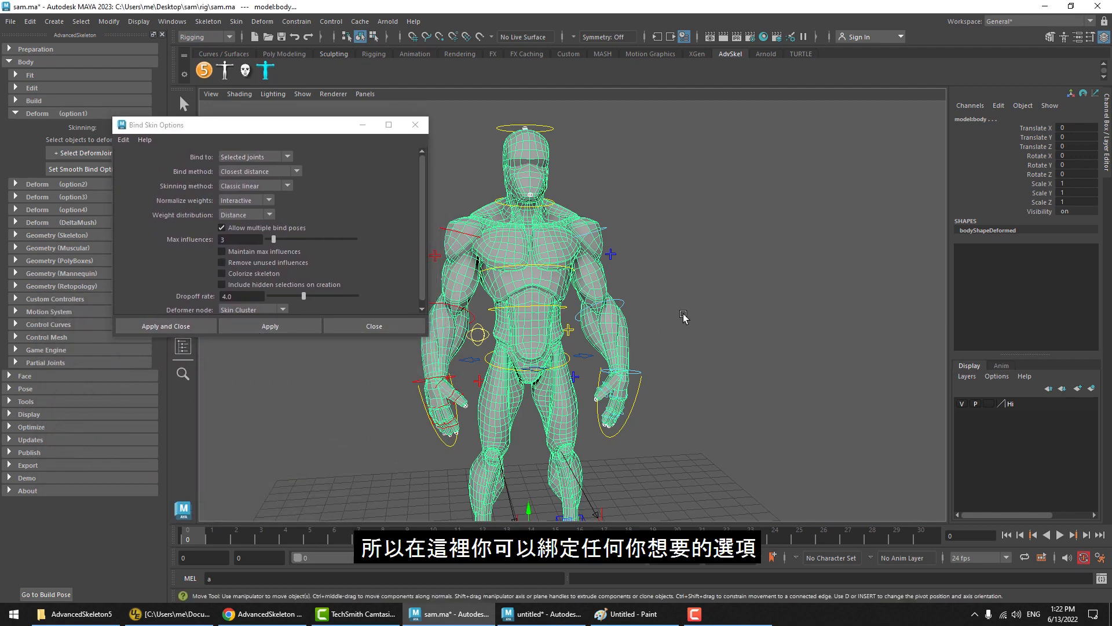
Bind the body mesh to the selected deform joints using the Geodesic Voxel bind method.
click(294, 173)
click(752, 438)
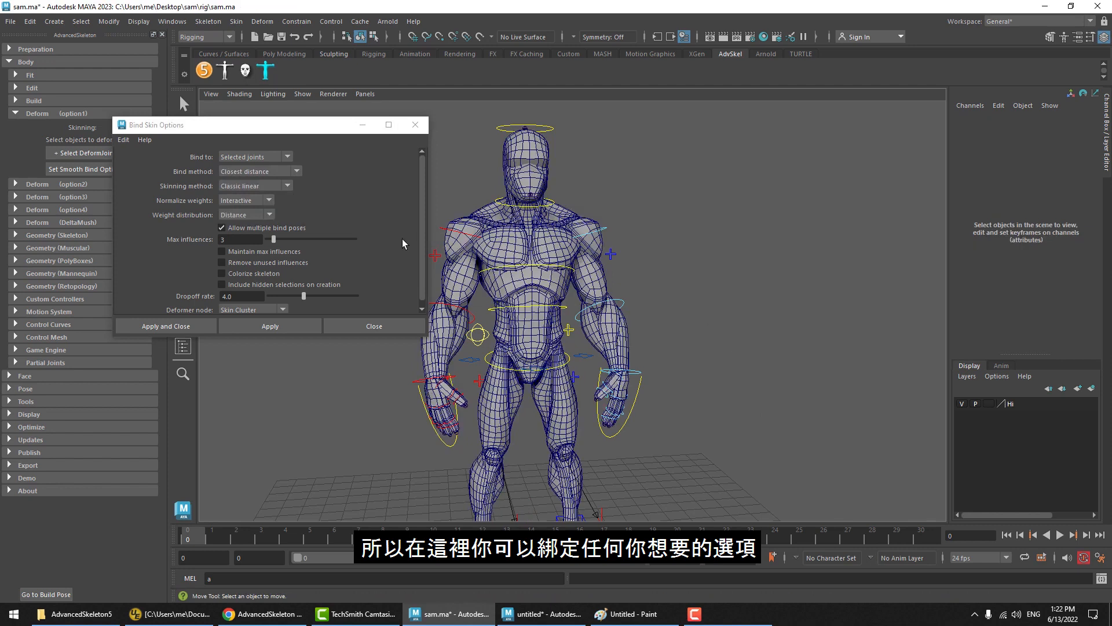
click(532, 210)
click(295, 172)
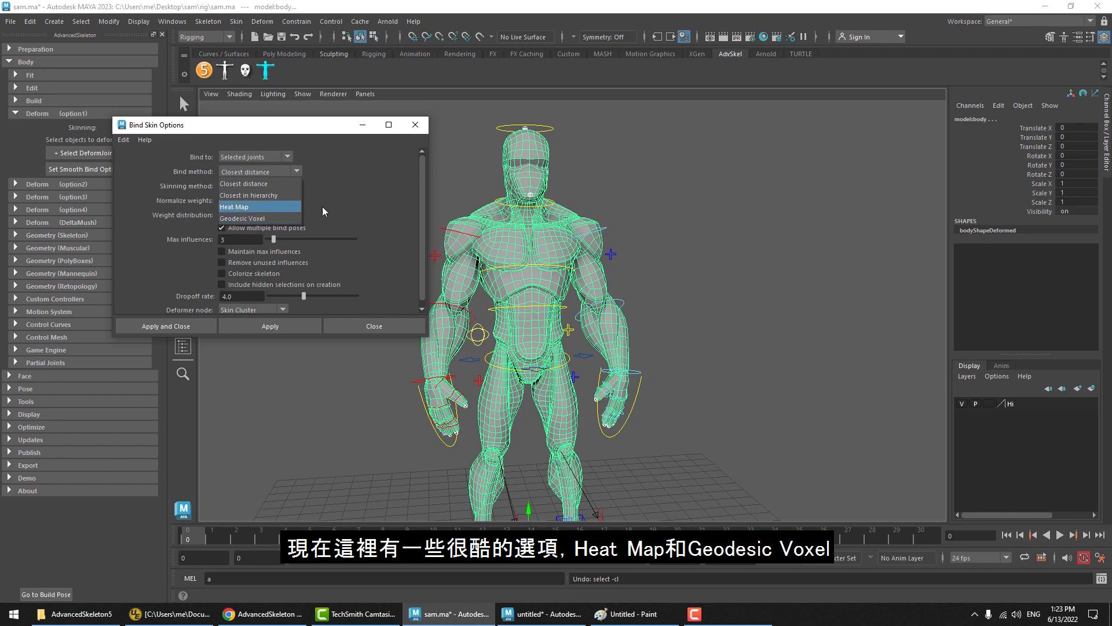
click(253, 218)
click(178, 327)
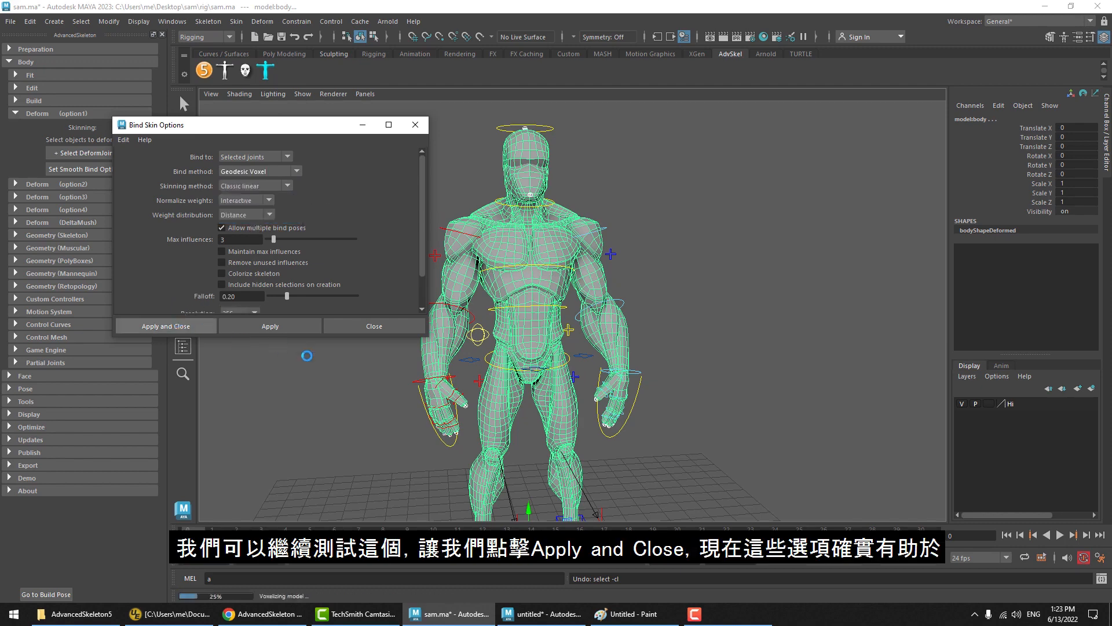
Test the leg deformation by raising the right foot's IK controller, and undo the move.
alt+middle_drag(635, 370, 649, 266)
click(512, 434)
middle_drag(565, 418, 548, 327)
key(ctrl+z)
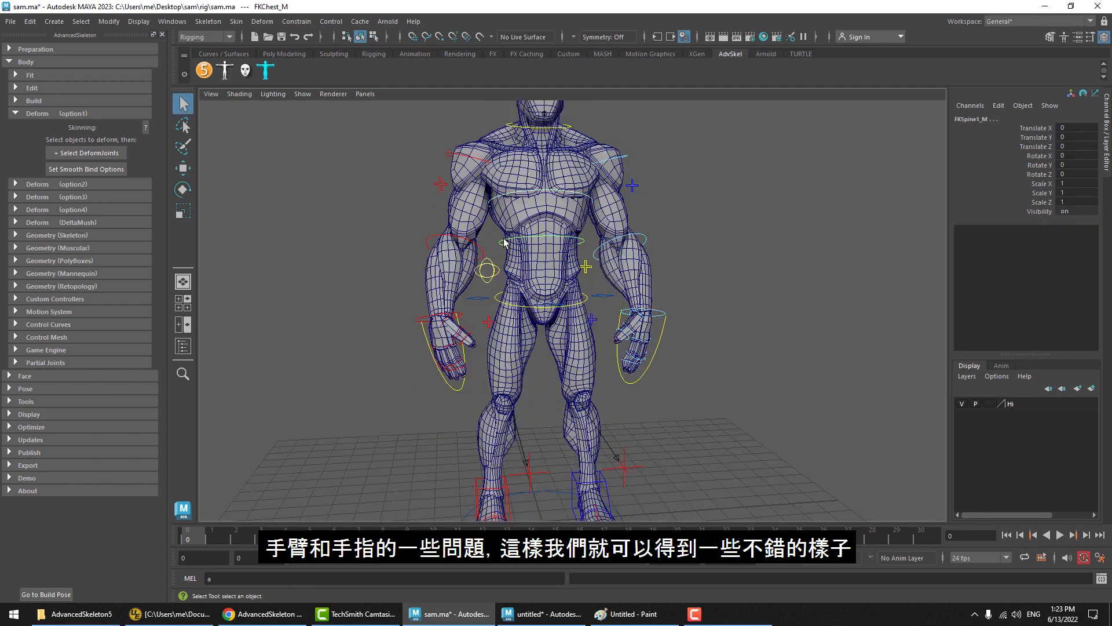
Test the shoulder skinning by rotating the right shoulder's FK controller to lift the arm outward.
key(e)
drag(504, 243, 538, 255)
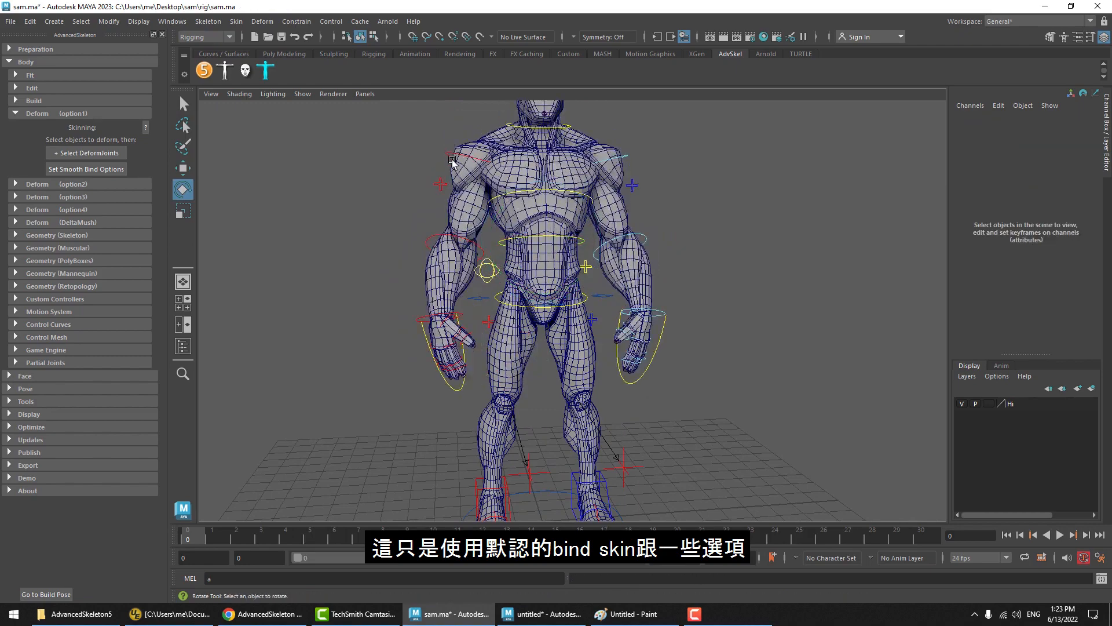
click(450, 152)
scroll(497, 207, up, 5)
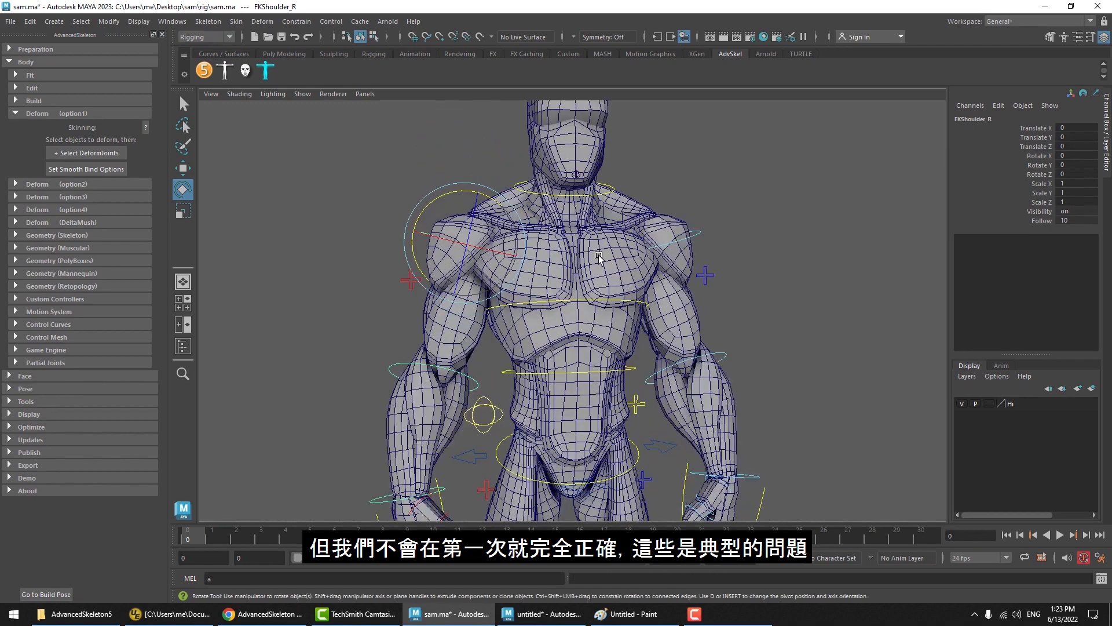
drag(498, 208, 473, 319)
key(ctrl+z)
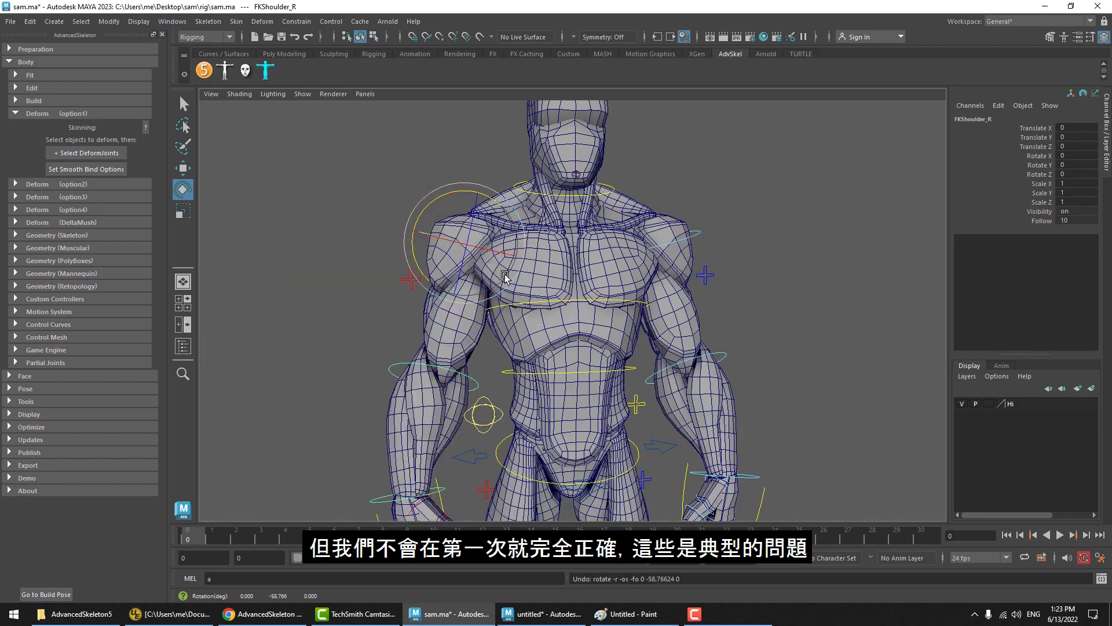
drag(503, 275, 478, 293)
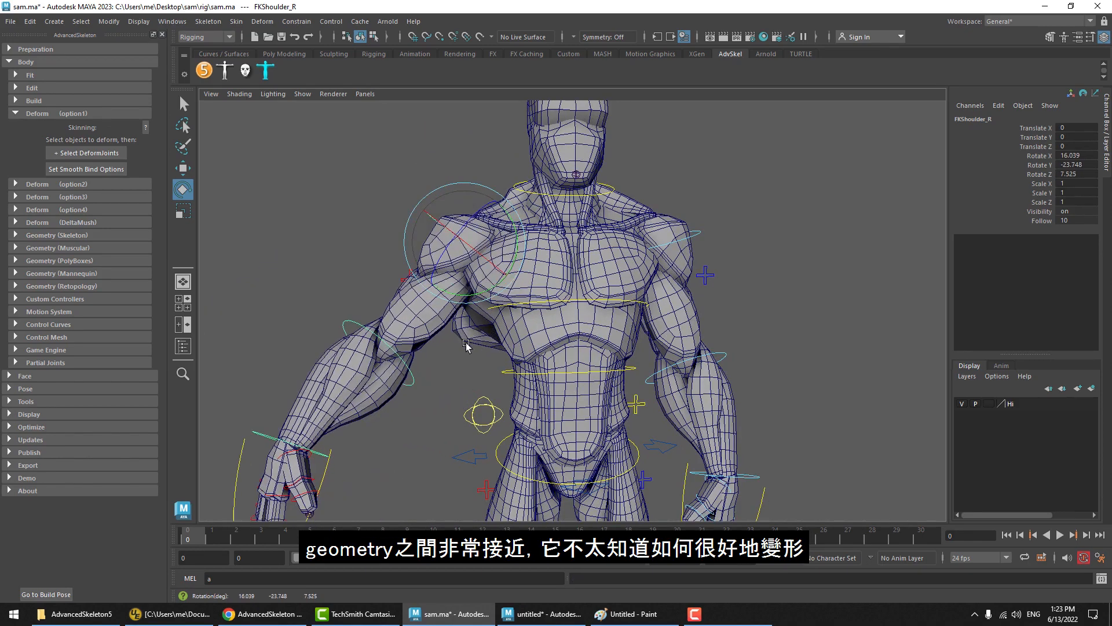
Bend the right elbow's FK controller to check the arm deformation, and return the rig to its build pose.
click(409, 378)
click(413, 383)
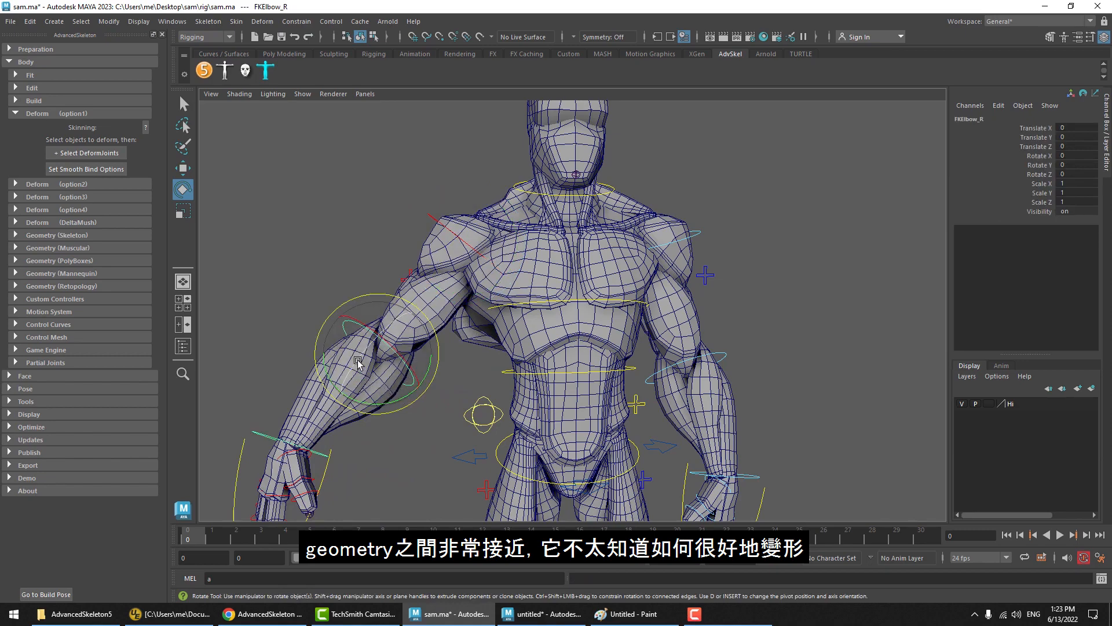
drag(359, 365, 415, 307)
alt+drag(415, 307, 556, 325)
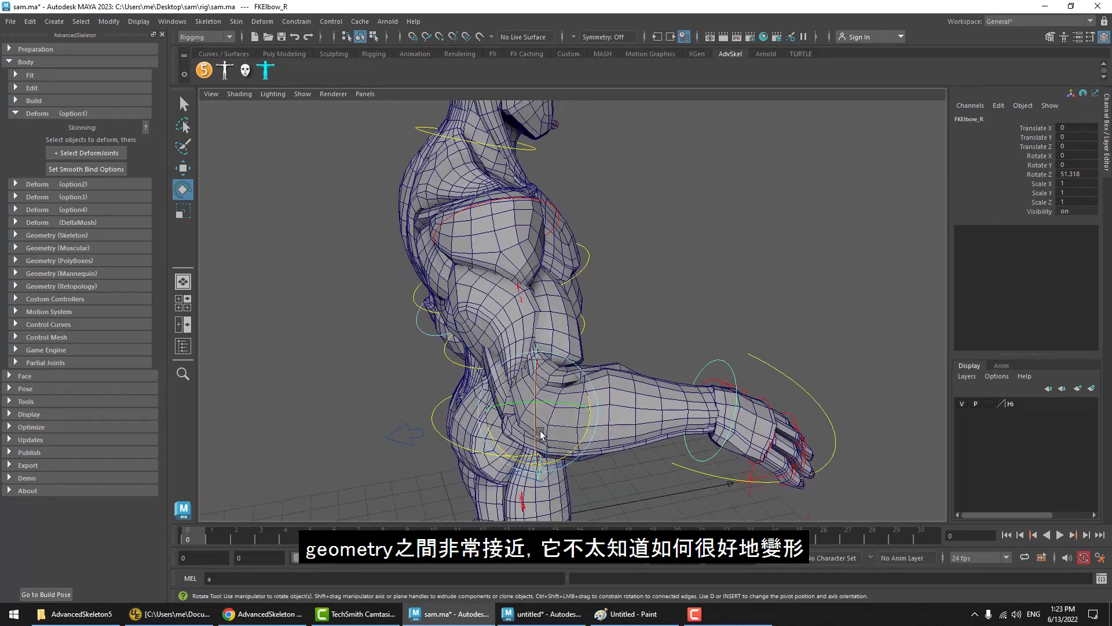
drag(538, 402, 5, 590)
click(71, 594)
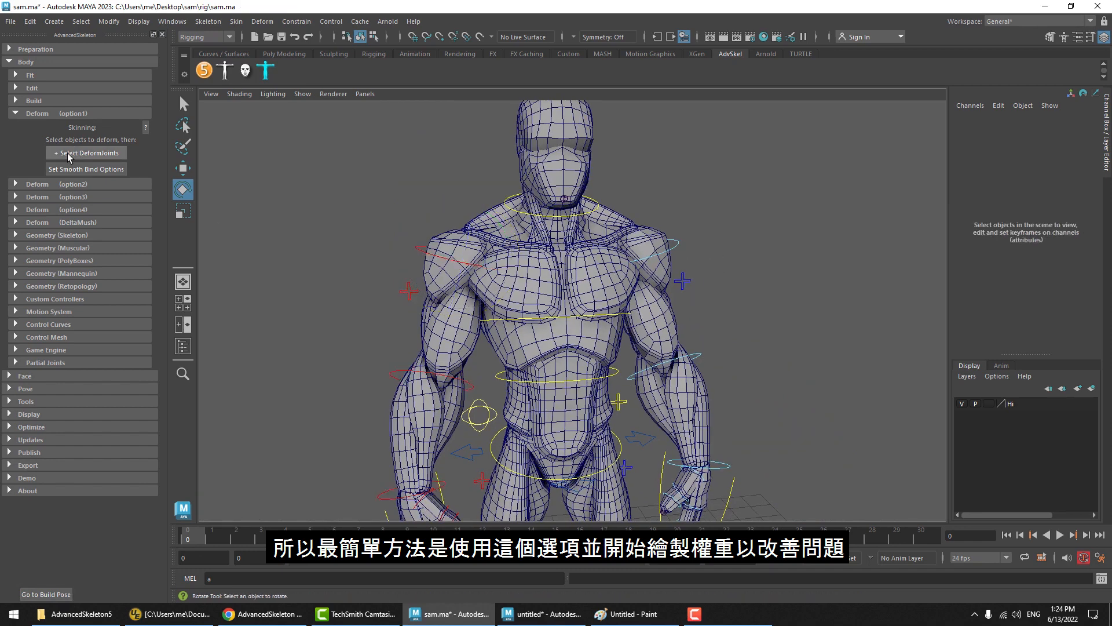
click(534, 287)
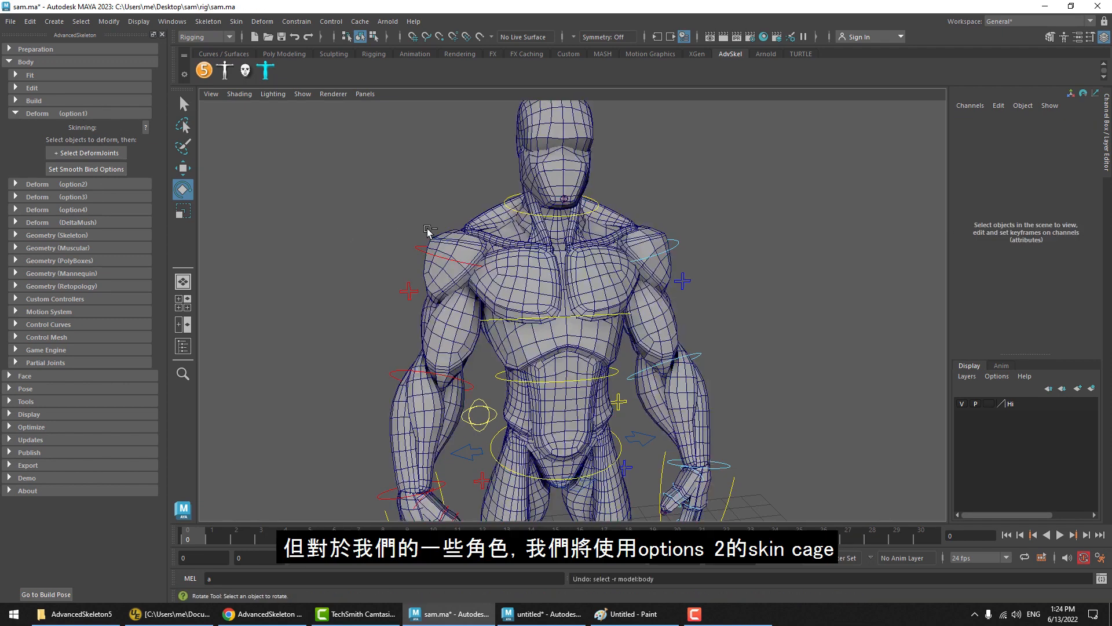
Create a SkinCage for the character using Deform (option2).
click(101, 115)
click(93, 128)
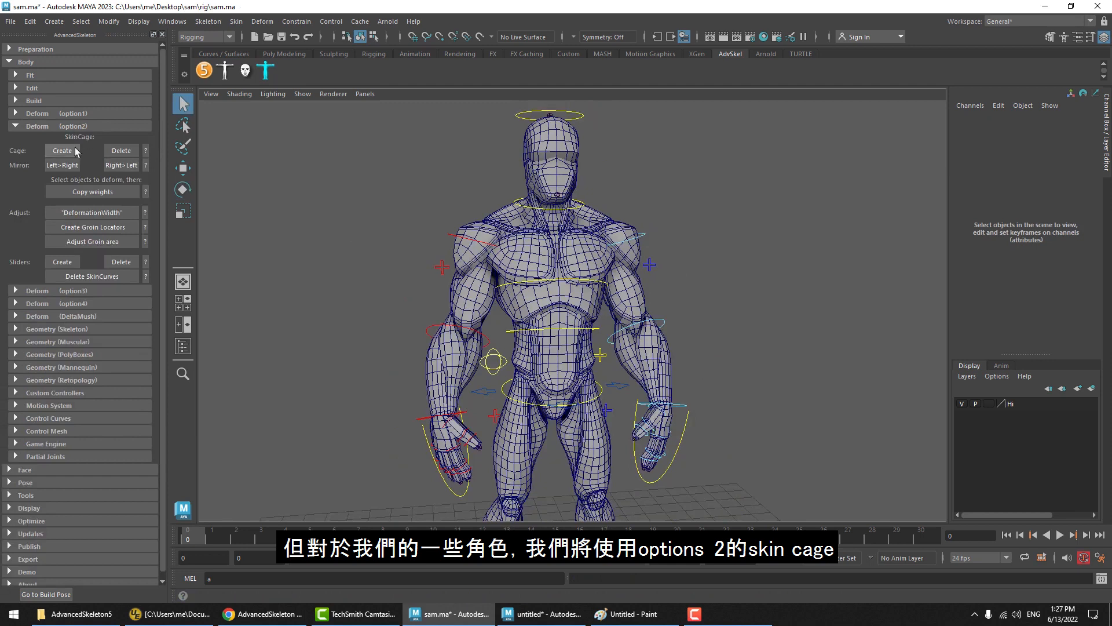
click(69, 126)
click(78, 124)
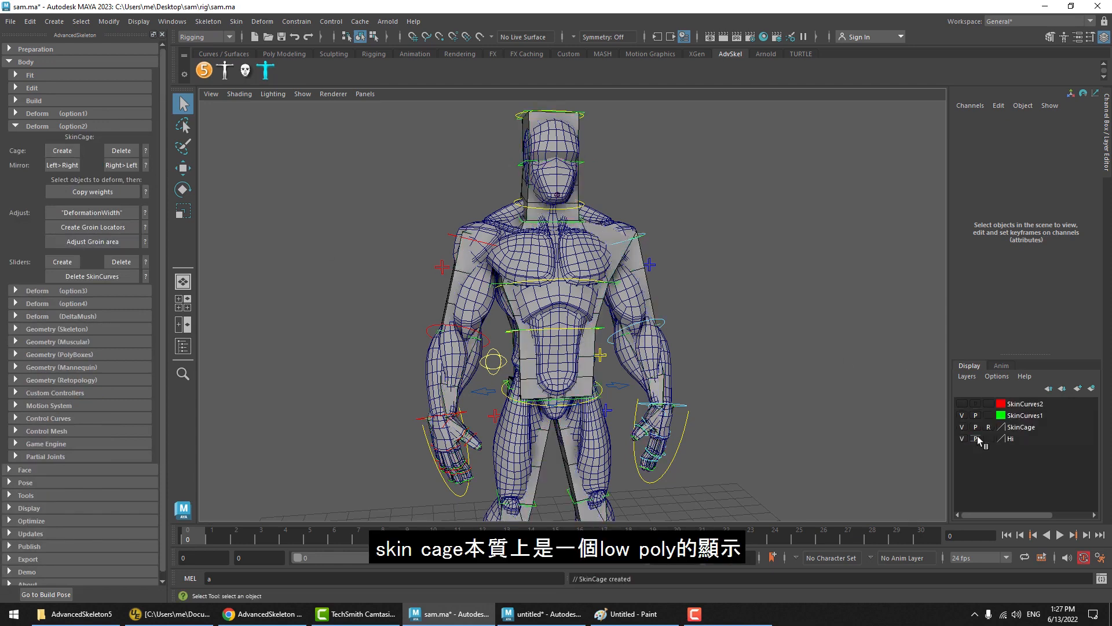
Hide the Hi layer and examine how the SkinCage's edge loops line up with the rig's joints.
click(963, 438)
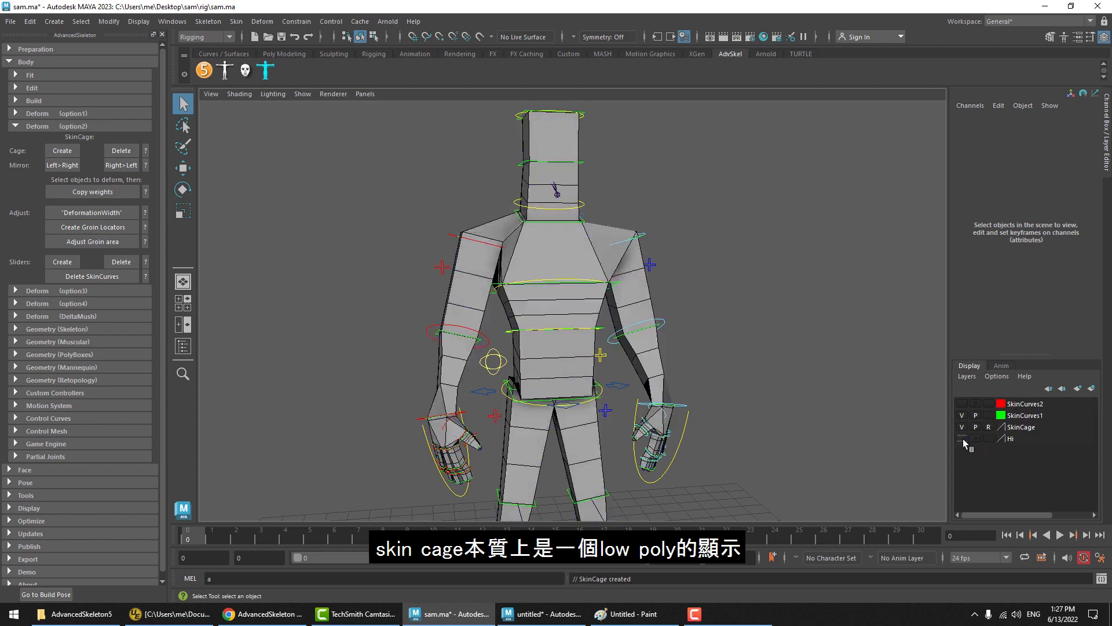
alt+drag(591, 258, 634, 229)
alt+middle_drag(635, 229, 631, 294)
alt+middle_drag(577, 266, 589, 243)
alt+drag(548, 224, 540, 235)
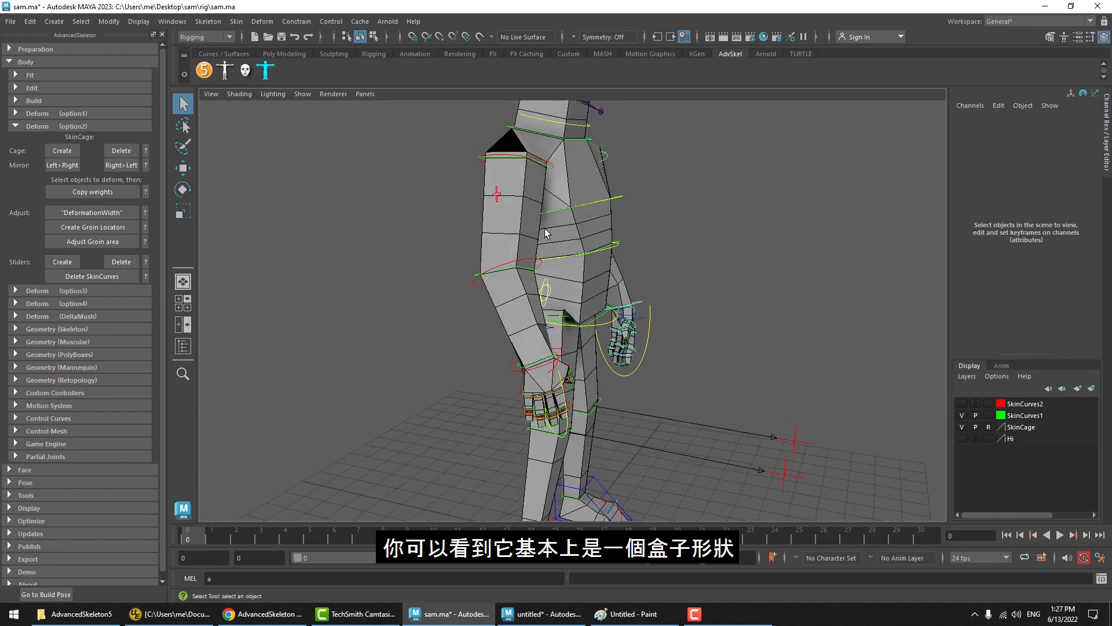
alt+middle_drag(540, 235, 591, 113)
alt+middle_drag(590, 257, 603, 339)
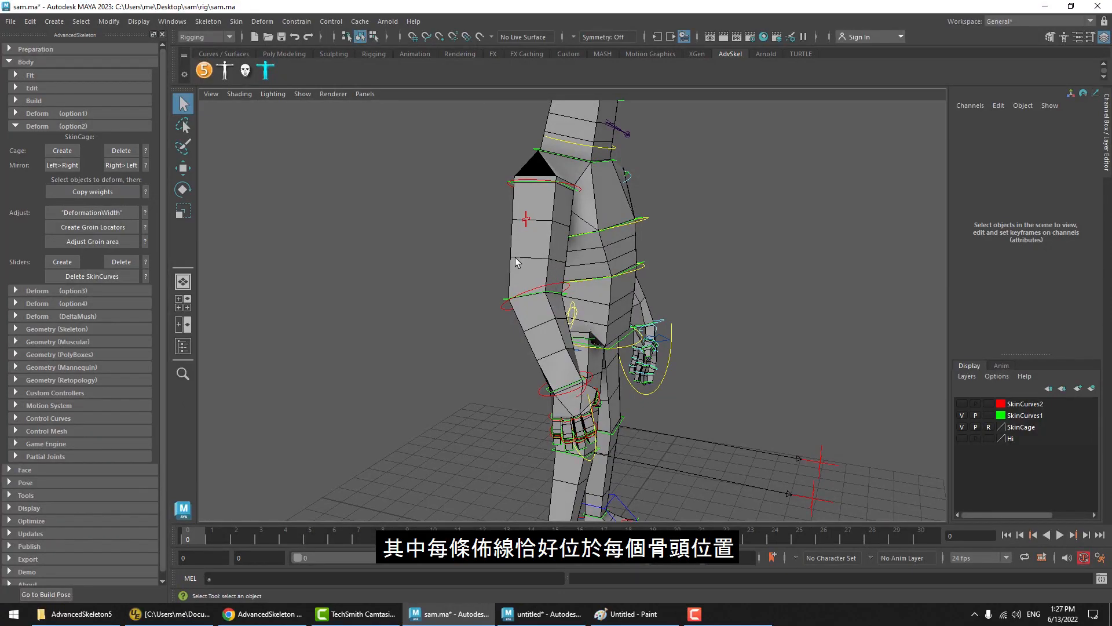
alt+drag(581, 227, 529, 266)
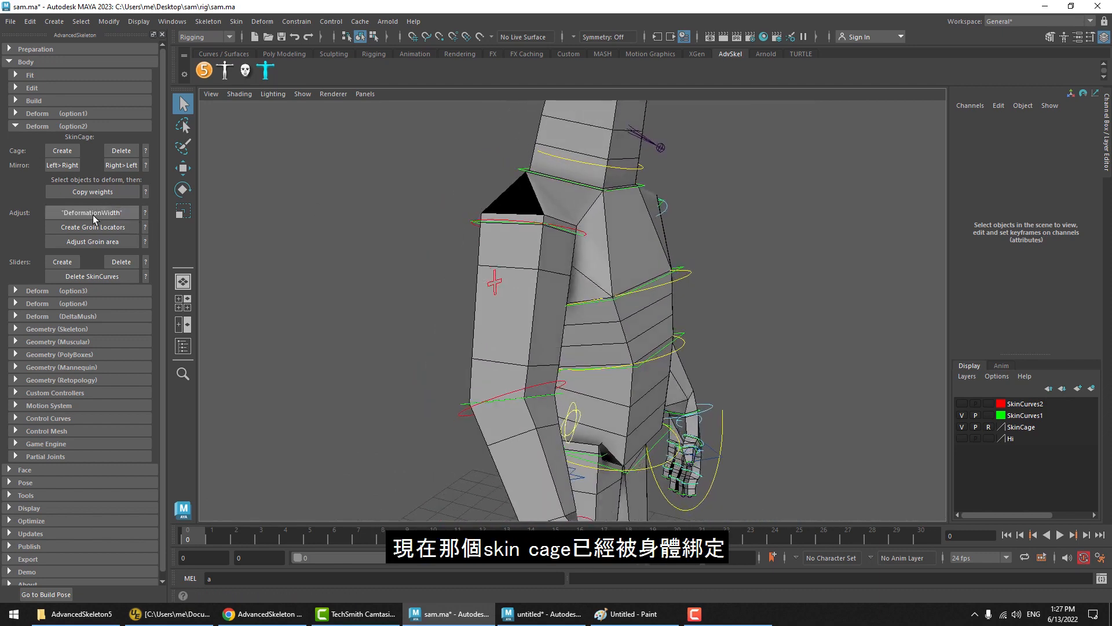
Test the SkinCage deformation by rotating the right shoulder's FK controller, and undo the rotation.
click(93, 213)
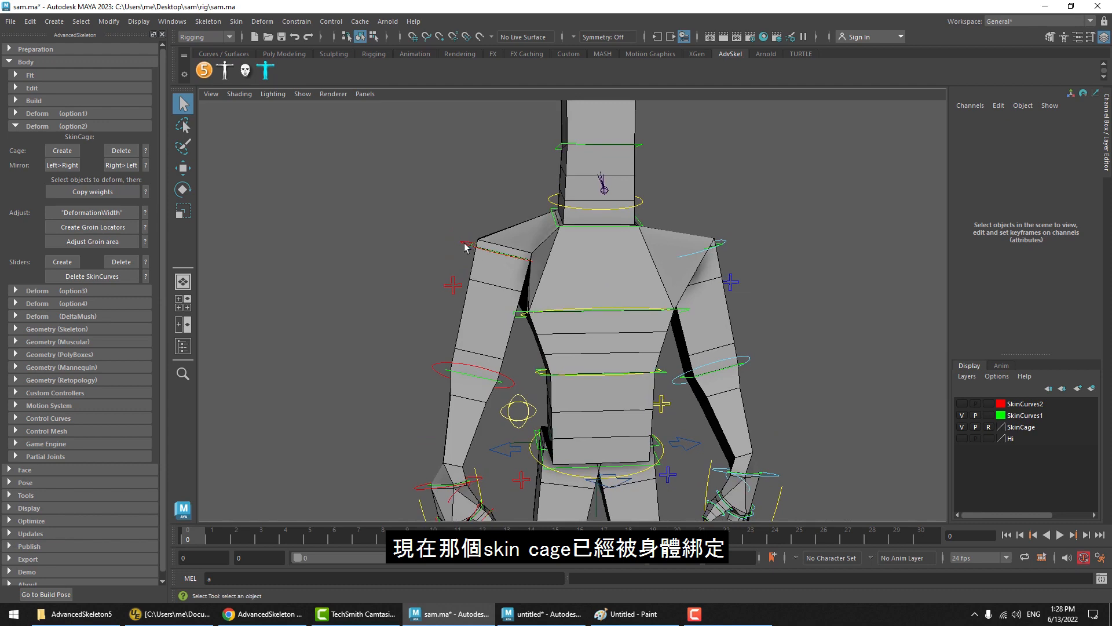
click(467, 245)
key(e)
drag(547, 238, 556, 261)
key(ctrl+z)
click(445, 168)
click(462, 243)
key(ctrl+z)
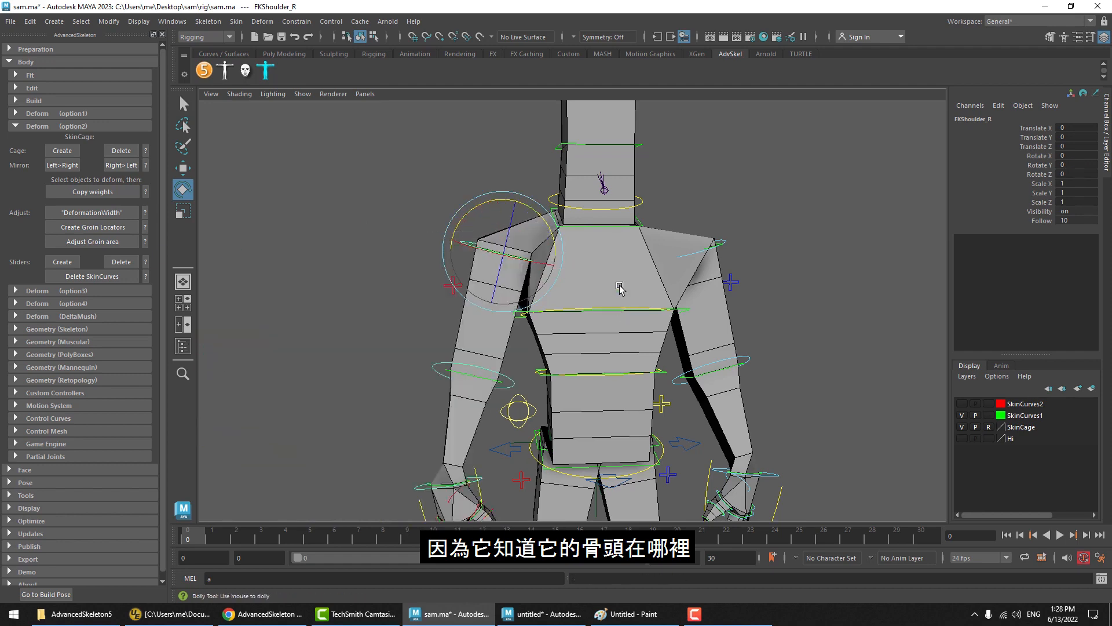
Show the Hi layer, hide the SkinCage layer, and copy the cage's skin weights onto the body mesh.
alt+right_drag(620, 285, 613, 287)
click(963, 438)
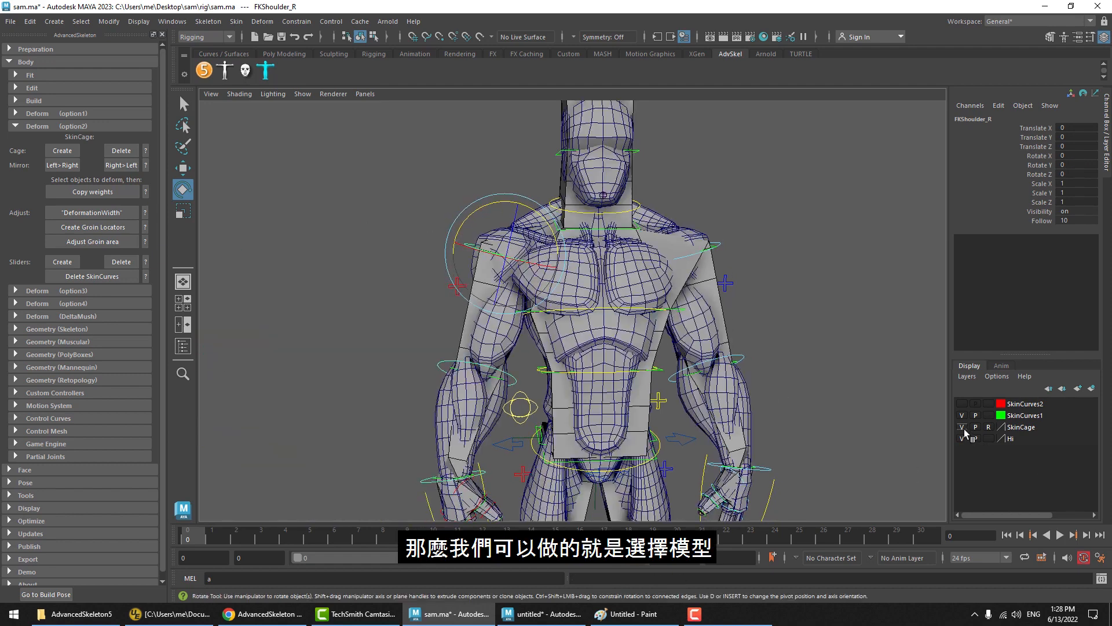
click(963, 427)
click(518, 251)
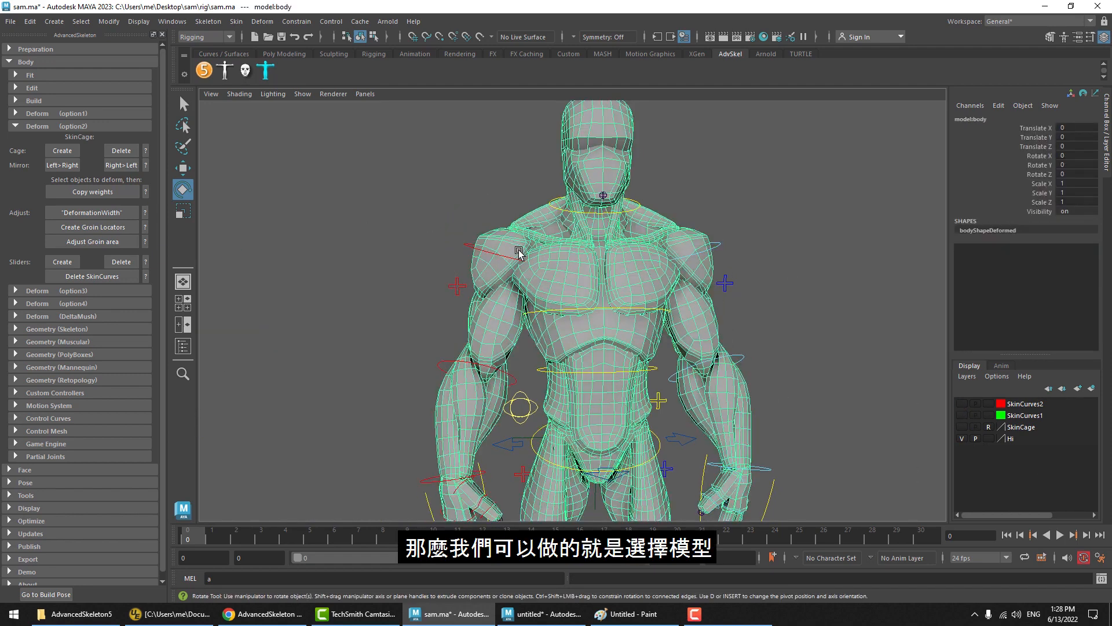
click(95, 192)
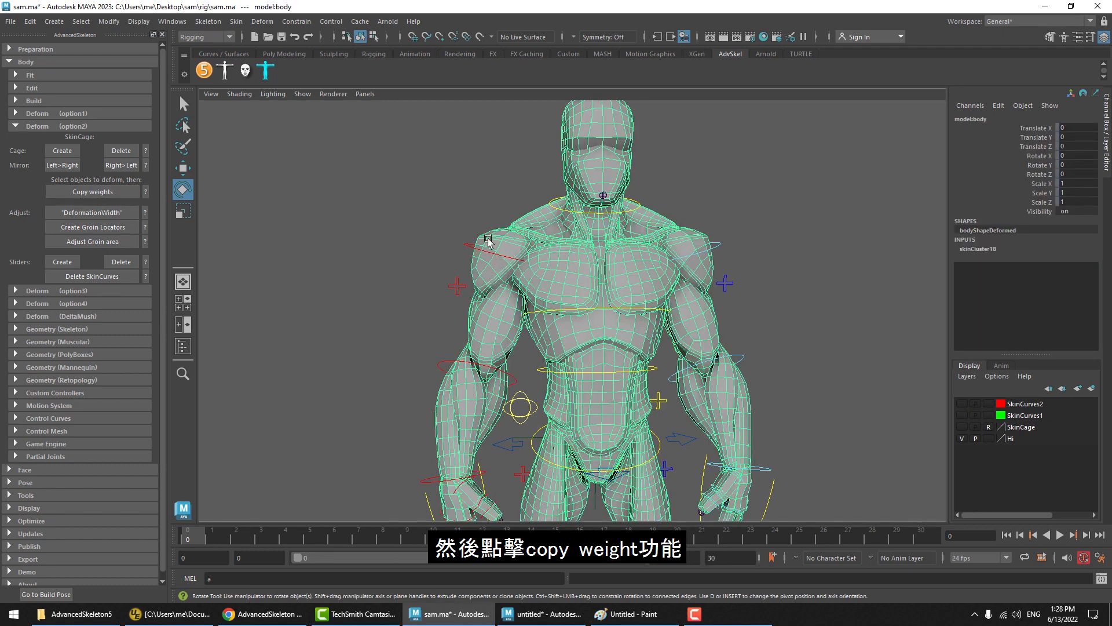
Test the copied weights by rotating the hip swinger and lower spine FK controllers, and undo the rotations.
scroll(648, 225, down, 3)
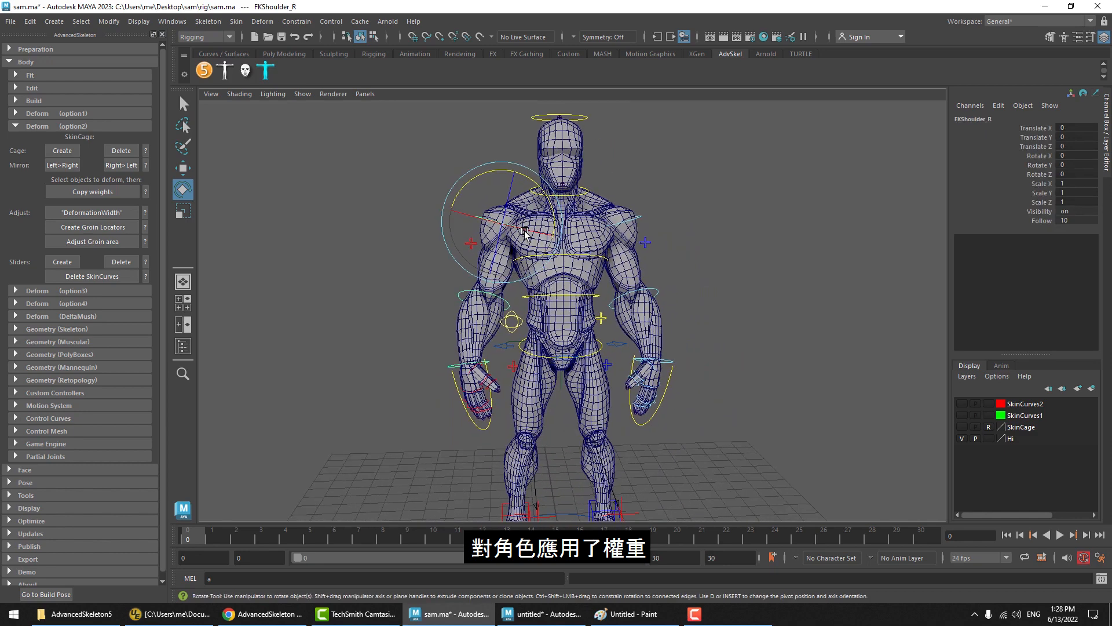
click(526, 321)
click(522, 321)
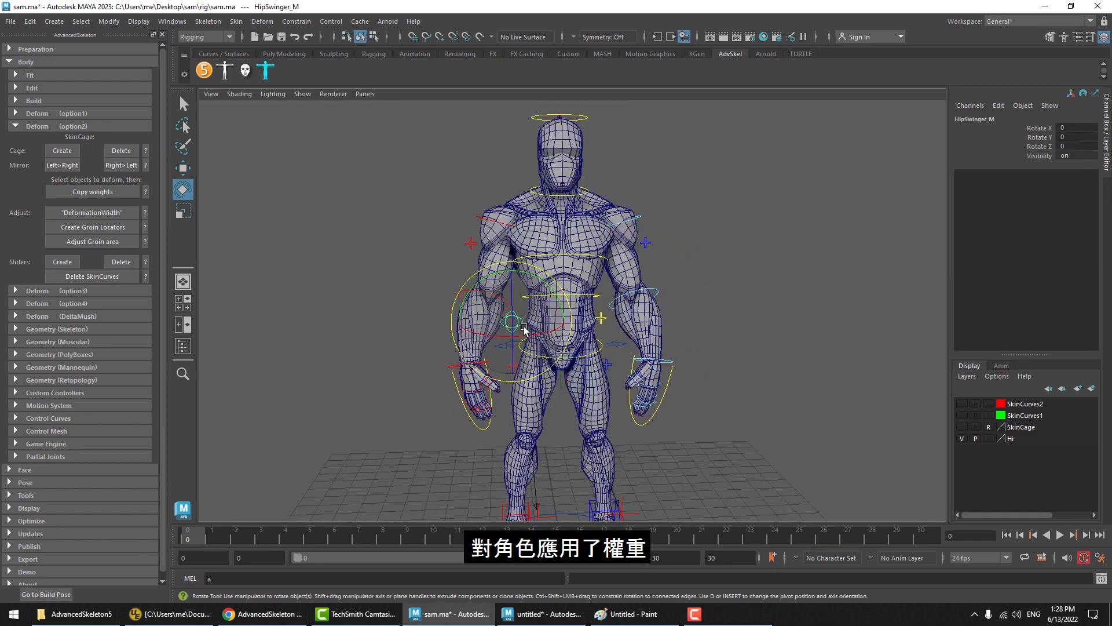
mouse_move(523, 324)
mouse_down()
mouse_move(523, 290)
mouse_move(521, 322)
mouse_up()
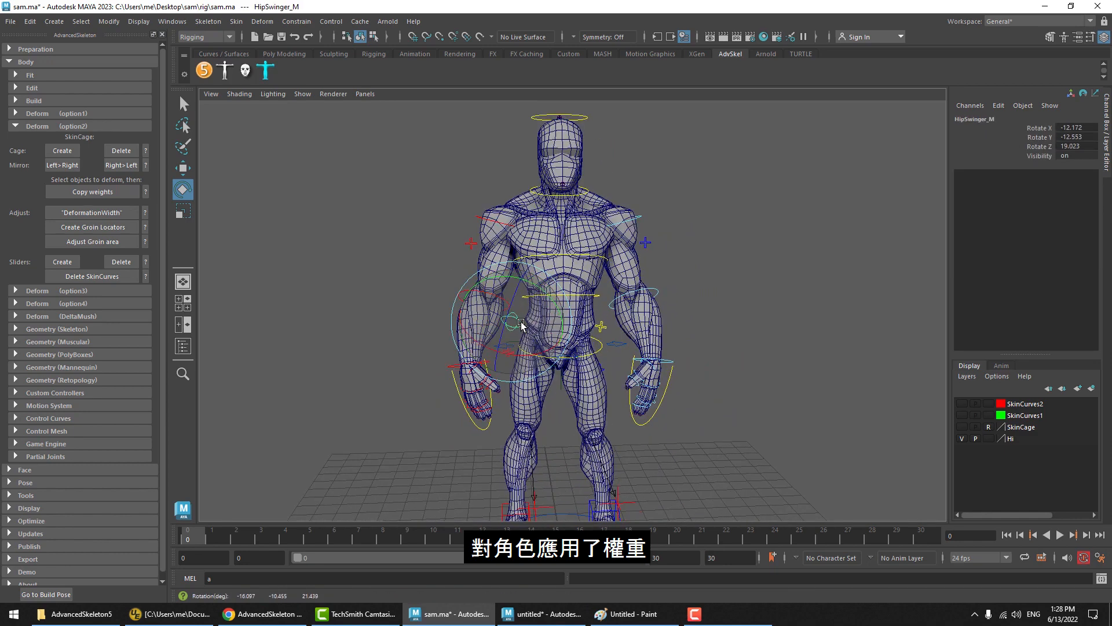
click(605, 300)
drag(605, 300, 611, 301)
key(ctrl+z)
key(ctrl+z)
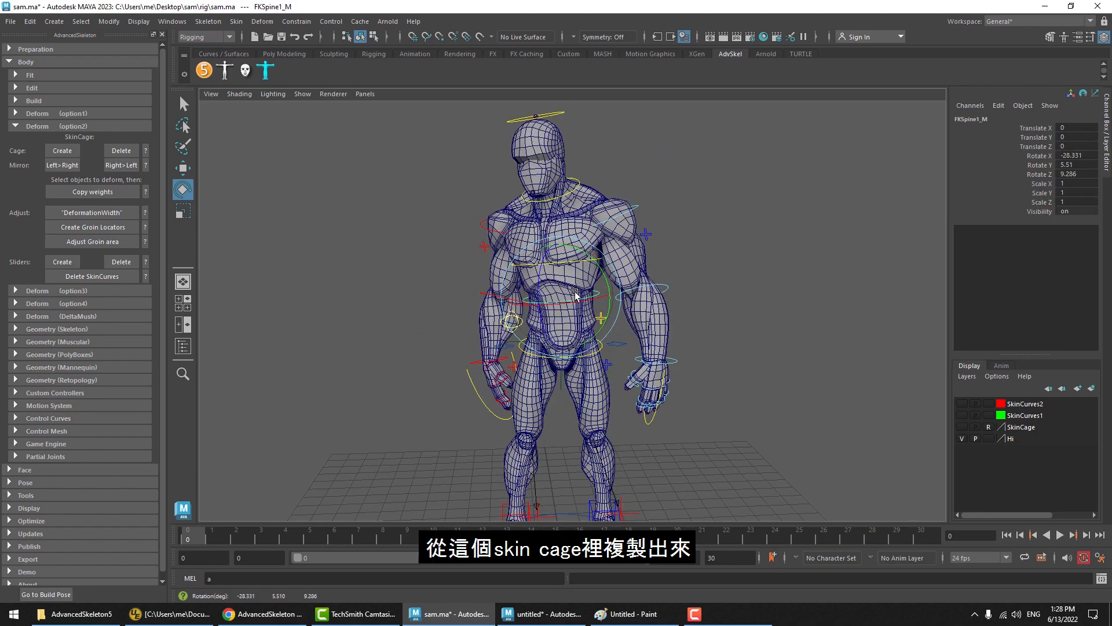
Compare the SkinCage with the body mesh by swapping the visibility of the SkinCage and Hi layers and back.
click(962, 439)
click(962, 427)
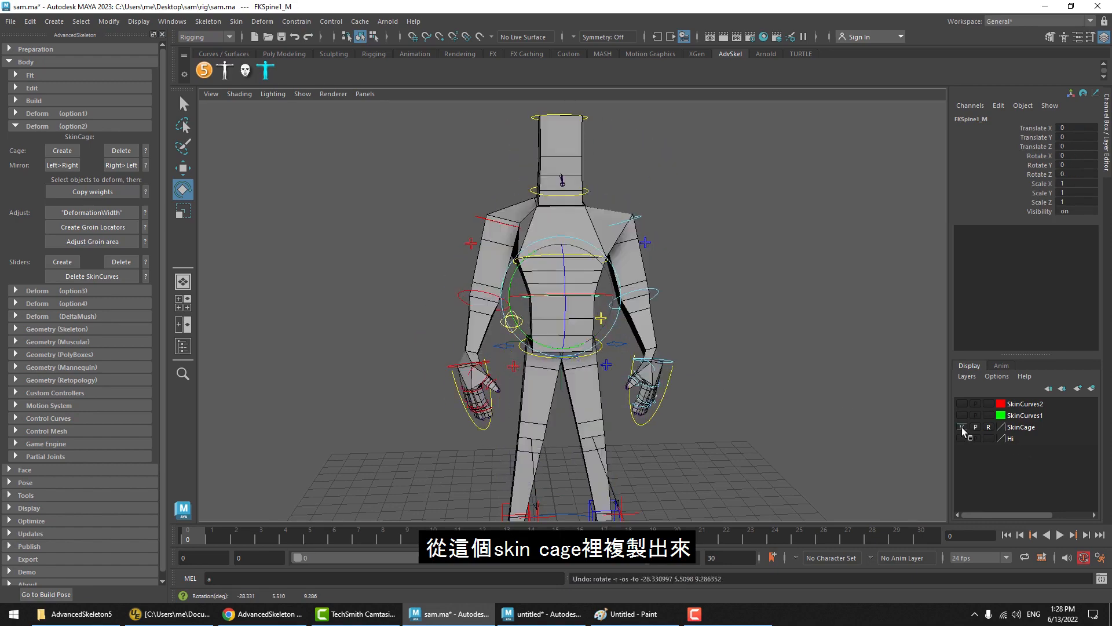
alt+drag(665, 298, 707, 224)
alt+right_drag(708, 223, 876, 444)
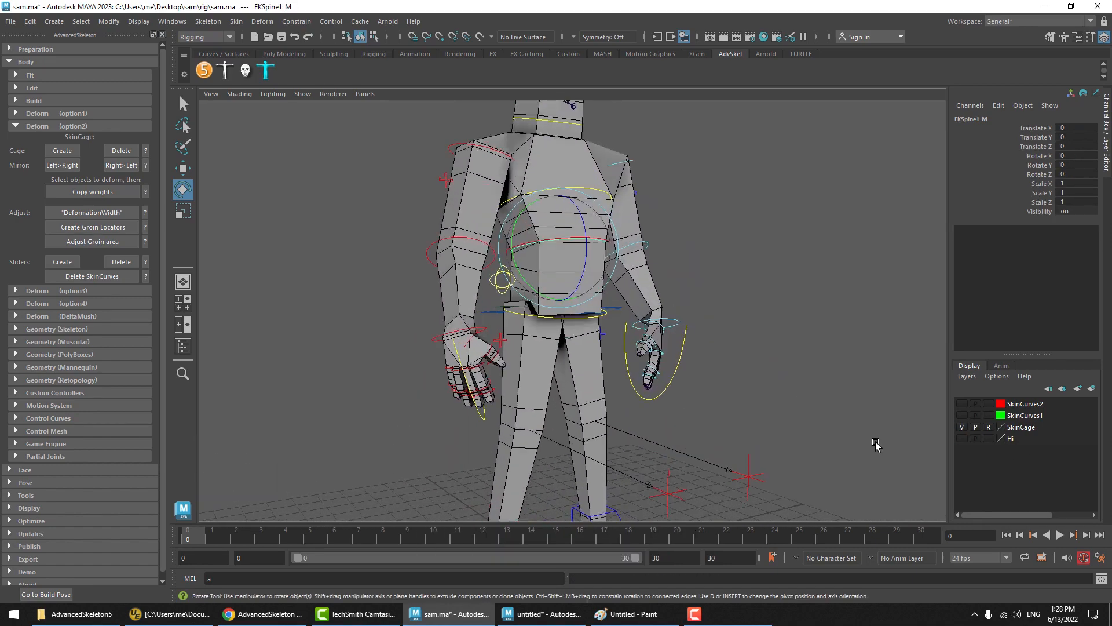
click(962, 427)
click(962, 439)
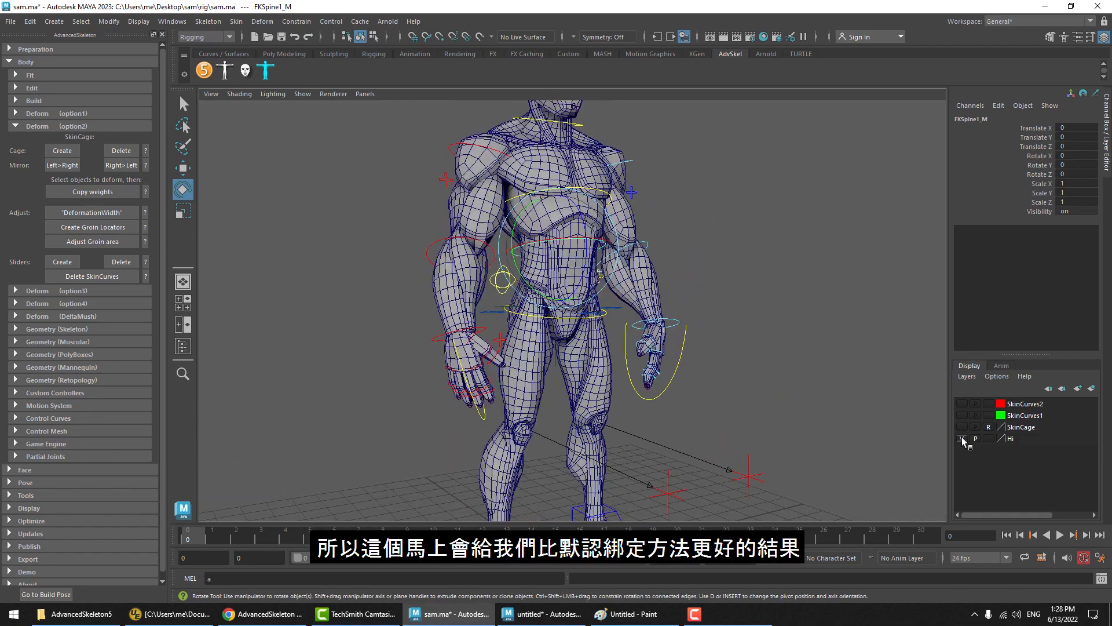
Test the body mesh deformation with the right shoulder and head FK controllers, and undo the changes.
alt+drag(585, 336, 551, 335)
alt+middle_drag(550, 332, 540, 387)
click(447, 203)
drag(449, 181, 482, 196)
key(ctrl+z)
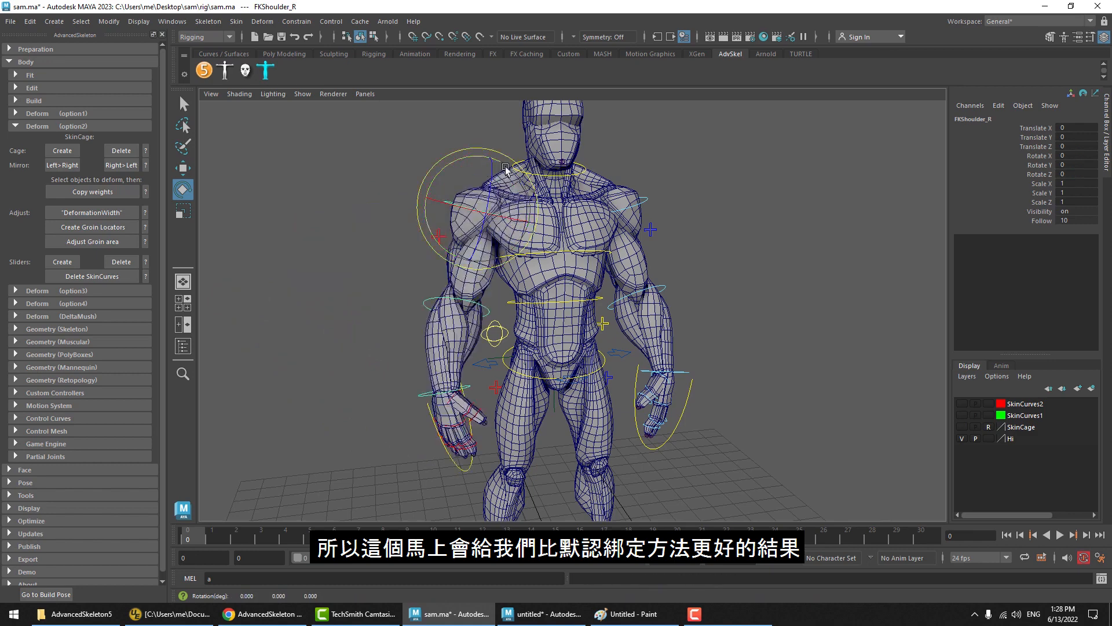
click(584, 172)
alt+middle_drag(582, 173, 567, 284)
alt+drag(566, 284, 513, 243)
key(ctrl+z)
click(573, 194)
key(ctrl+z)
Examine the body's chest and shoulders, and compare them with the SkinCage shown in place of the Hi layer.
alt+drag(512, 249, 592, 289)
alt+middle_drag(593, 290, 660, 203)
alt+right_drag(660, 203, 738, 315)
alt+middle_drag(737, 316, 672, 422)
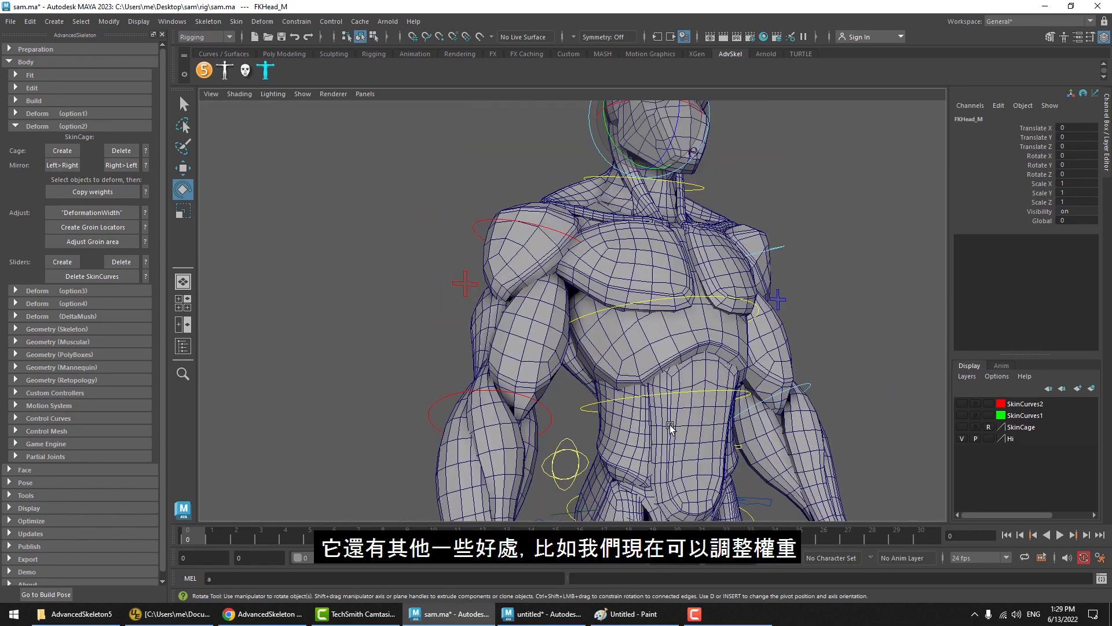
alt+drag(671, 422, 629, 413)
alt+drag(571, 290, 551, 330)
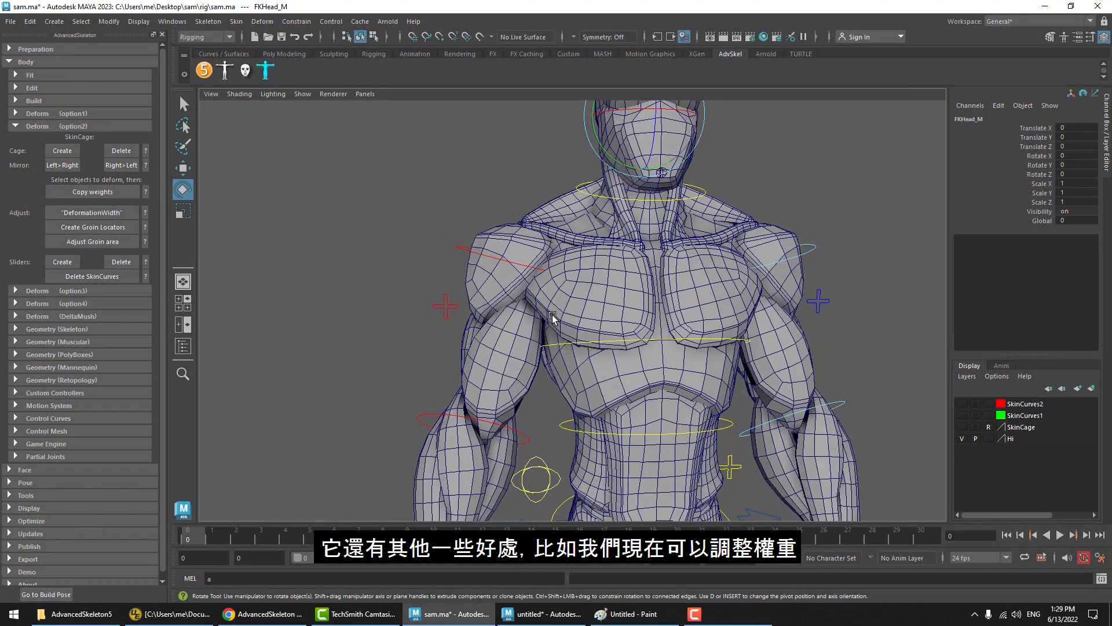
alt+middle_drag(551, 330, 544, 302)
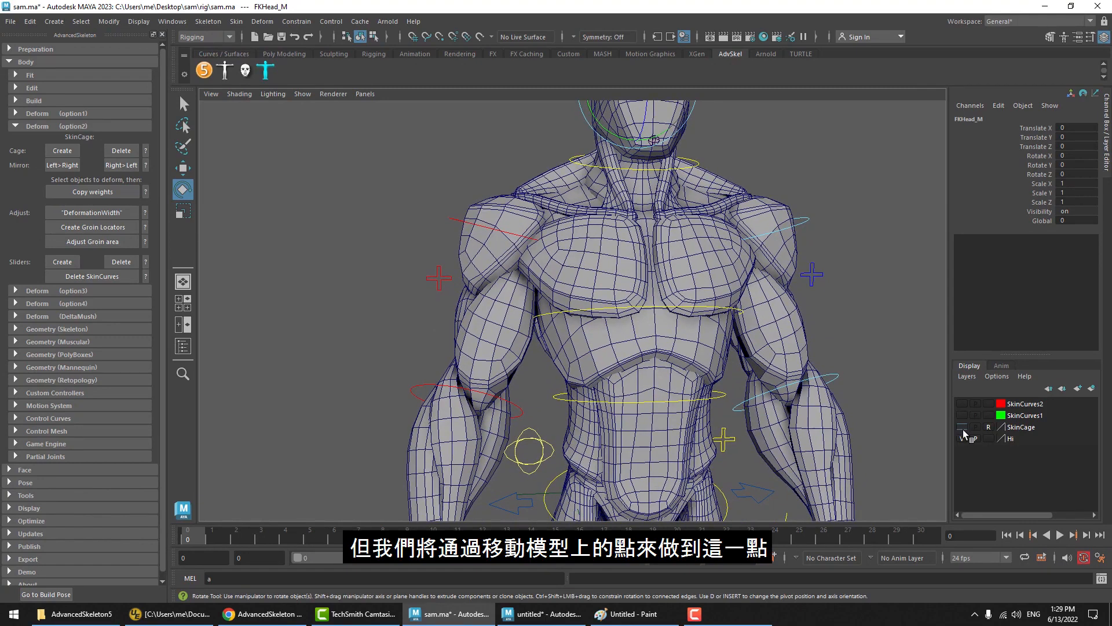
click(963, 429)
click(963, 440)
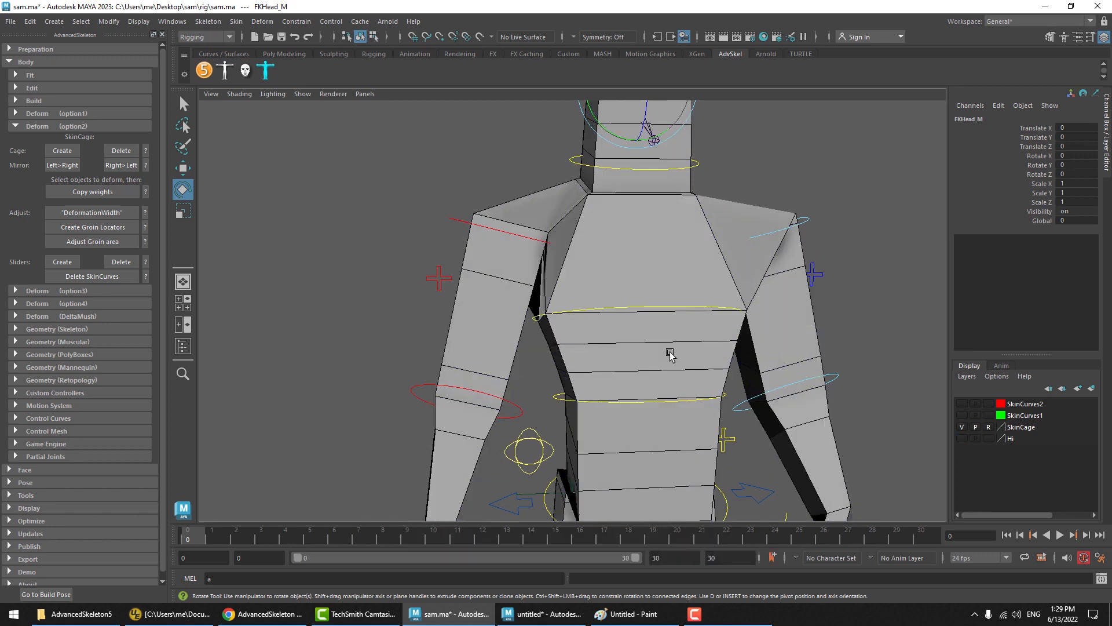
alt+drag(671, 354, 677, 379)
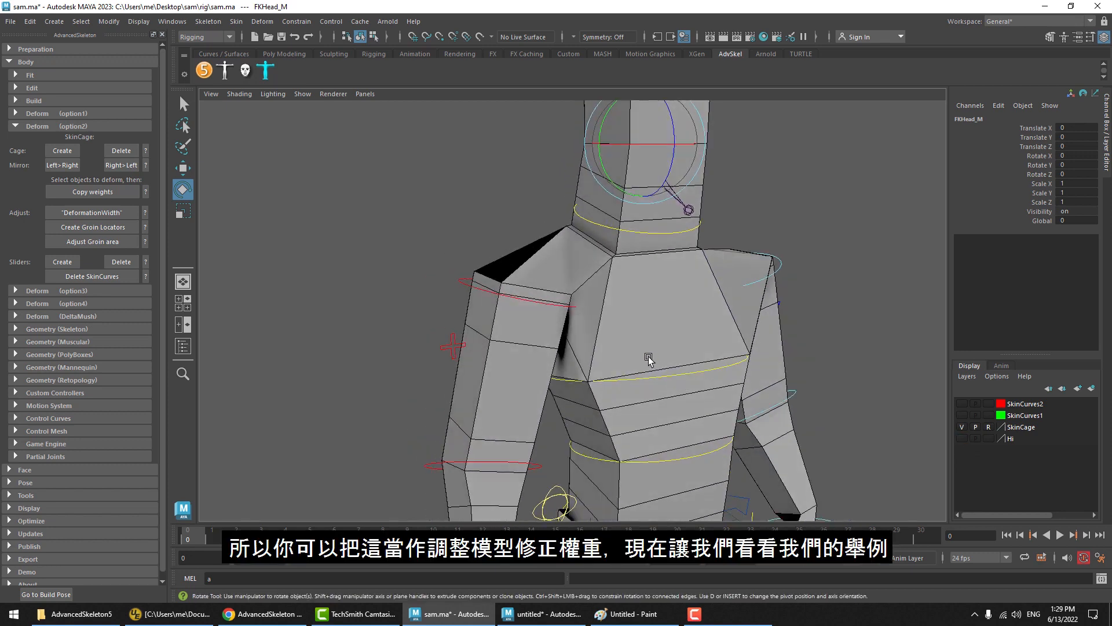
alt+drag(648, 356, 655, 323)
alt+middle_drag(655, 323, 678, 276)
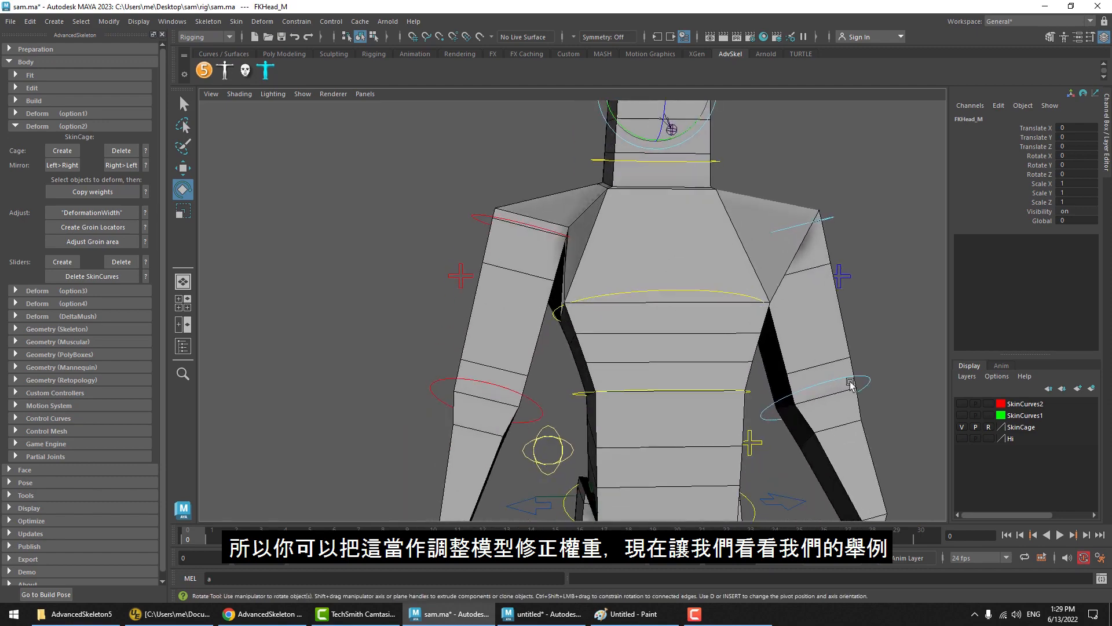
Show the Hi layer again, hide the SkinCage layer, and bring the body mesh's right elbow into view.
click(963, 438)
alt+drag(637, 331, 544, 261)
alt+right_drag(544, 261, 570, 265)
alt+drag(571, 265, 643, 284)
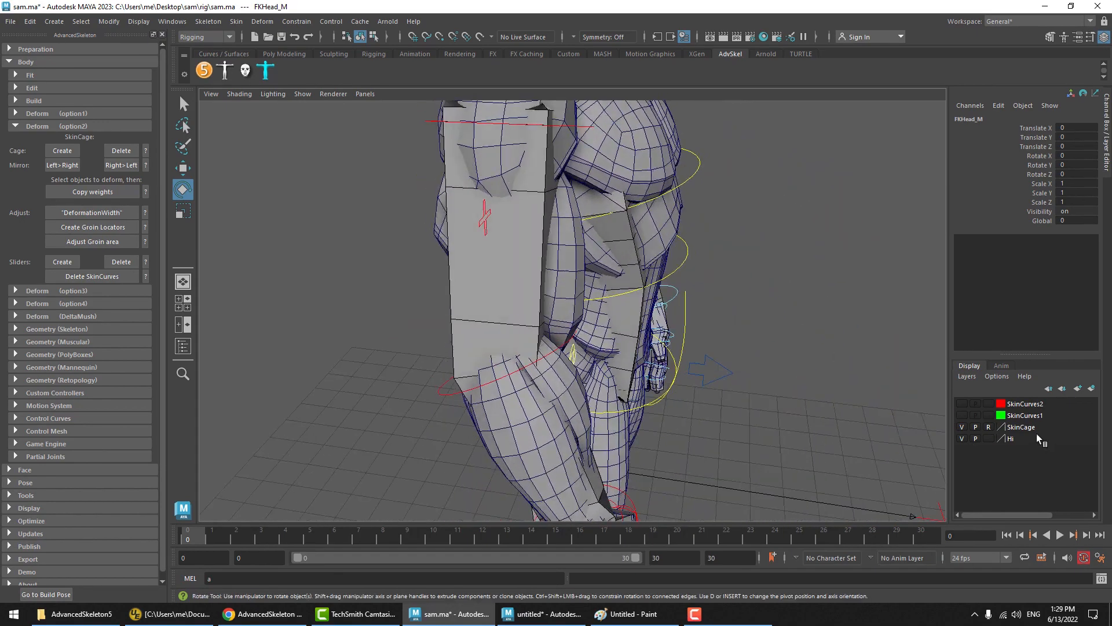
click(963, 428)
alt+middle_drag(514, 351, 489, 336)
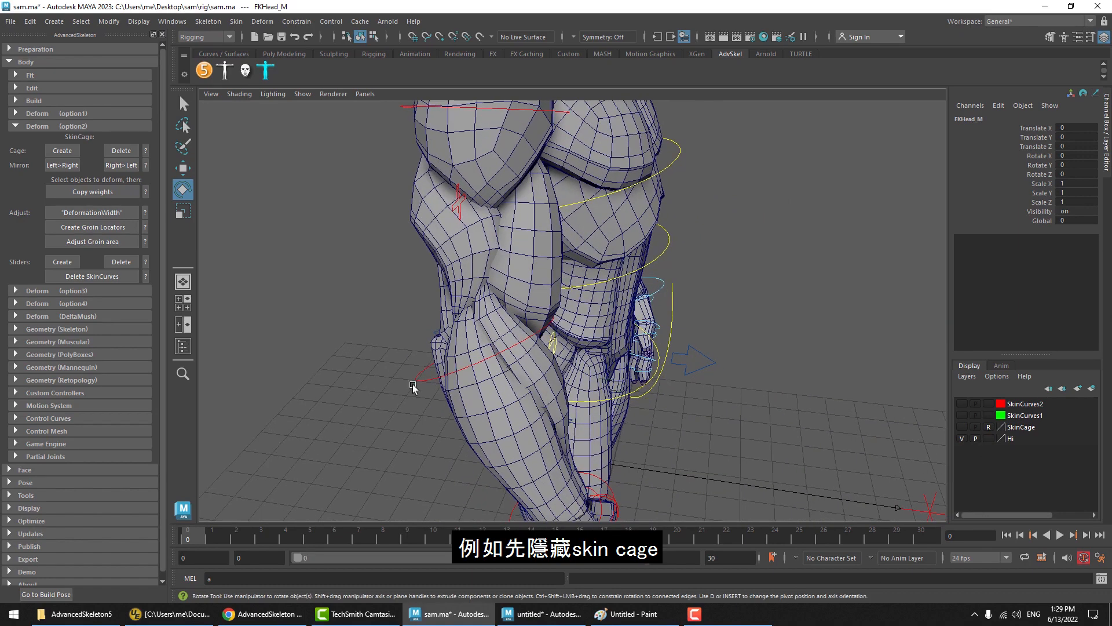
Test the body mesh's bend at the right elbow by rotating its FK controller, and undo the rotation.
click(419, 380)
drag(517, 315, 490, 289)
key(ctrl+z)
key(ctrl+z)
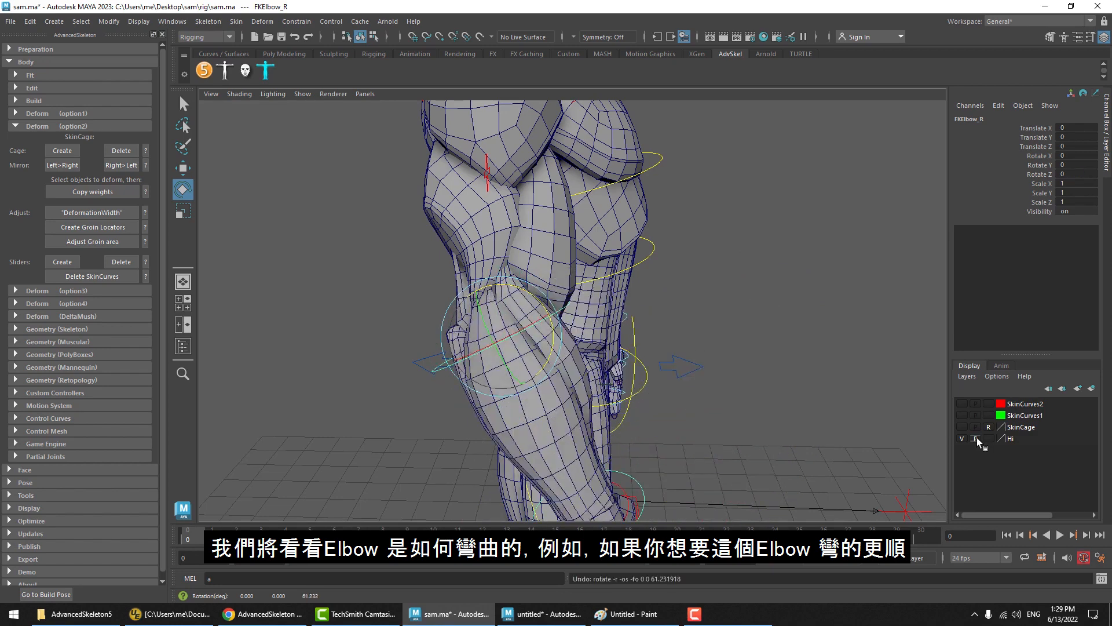
Show the SkinCage, SkinCurves1 and SkinCurves2 layers, and hide the Hi layer to isolate the cage around the right elbow.
click(963, 427)
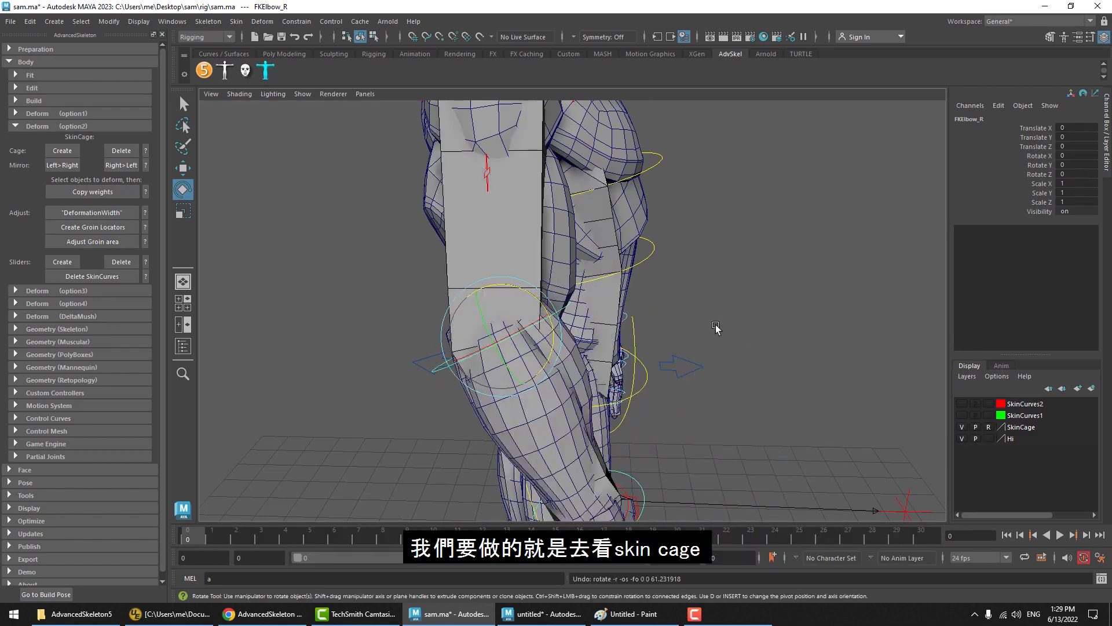
click(963, 403)
alt+drag(667, 337, 538, 342)
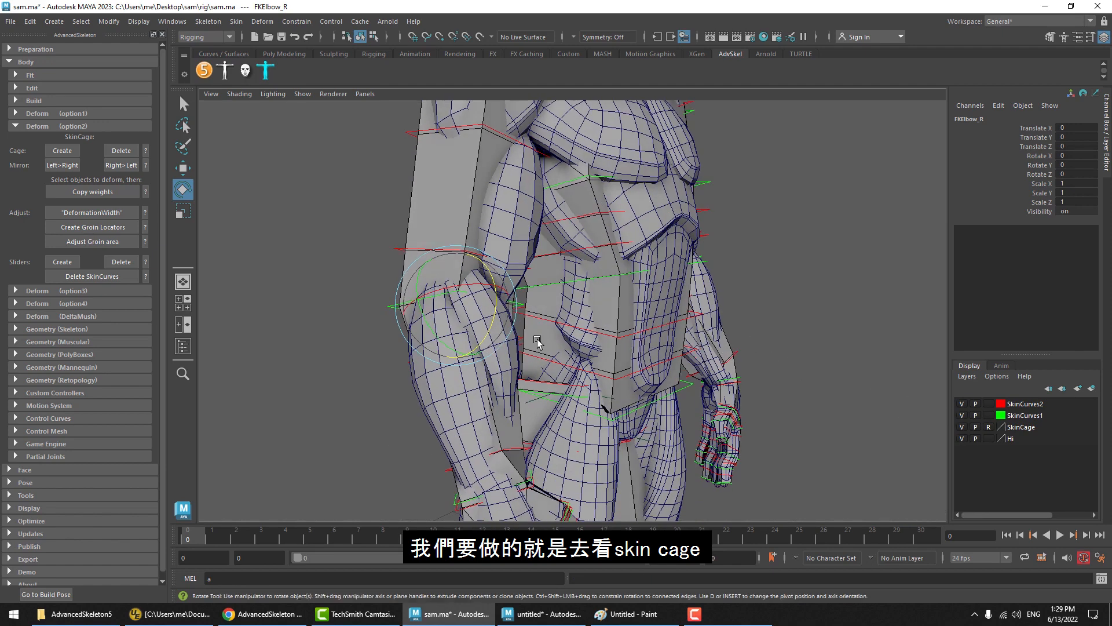
click(961, 438)
alt+drag(715, 417, 533, 399)
key(alt+1)
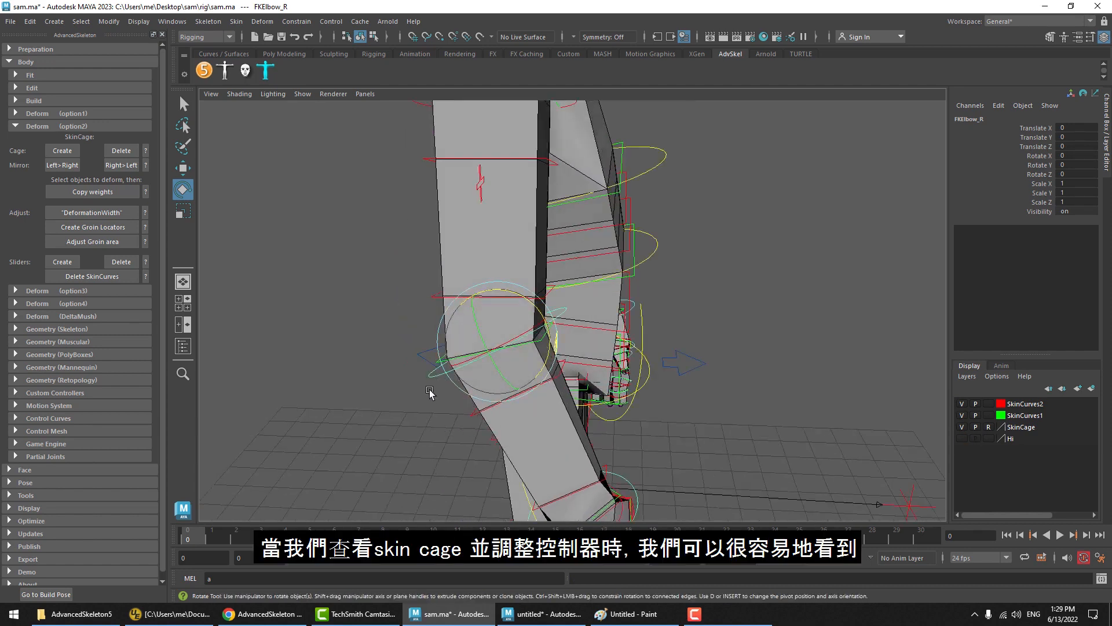
Test how the SkinCage bends by rotating the right elbow FK controller, and undo the rotation.
click(431, 390)
click(436, 375)
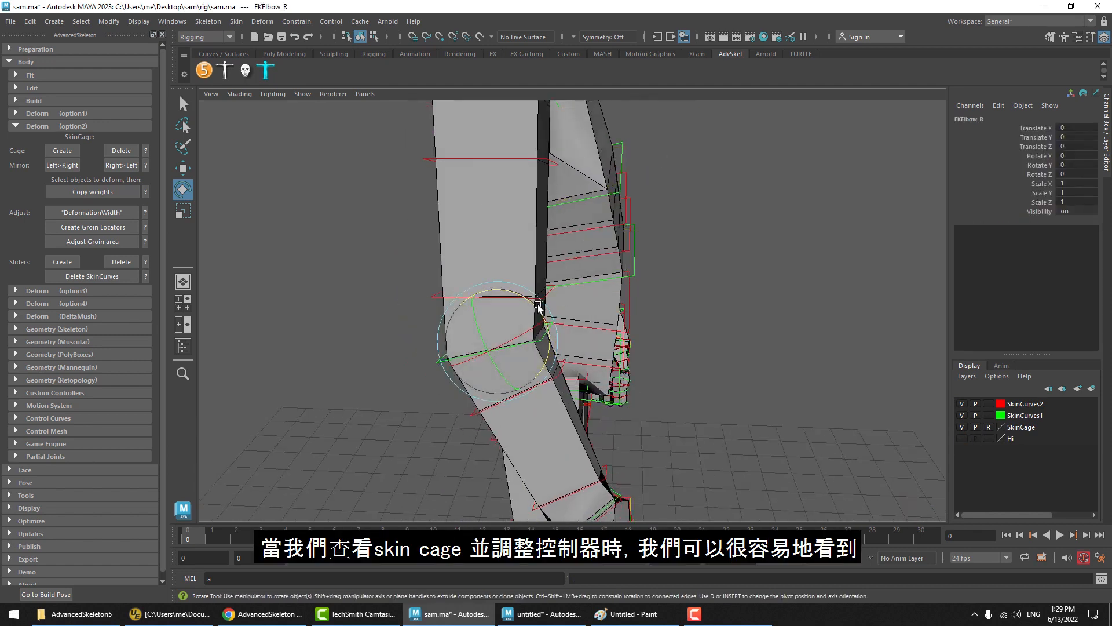
drag(536, 305, 504, 313)
key(ctrl+z)
key(ctrl+z)
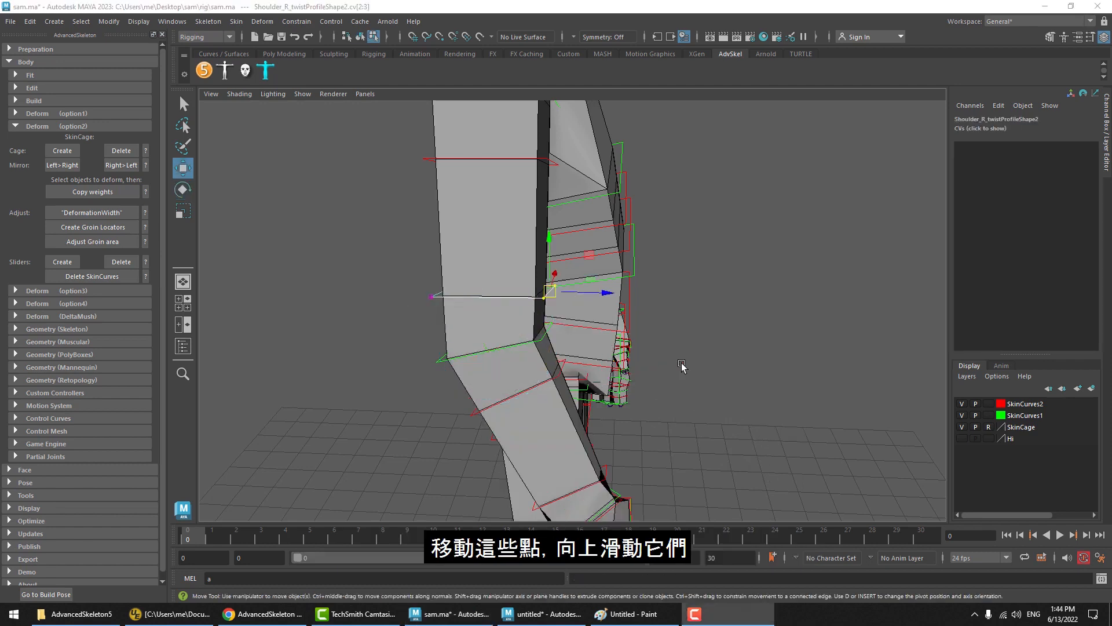
Slide the inner-elbow points of the profile curve above the right elbow upward and those of the curve below it downward, and return to object selection.
middle_drag(539, 379, 539, 326)
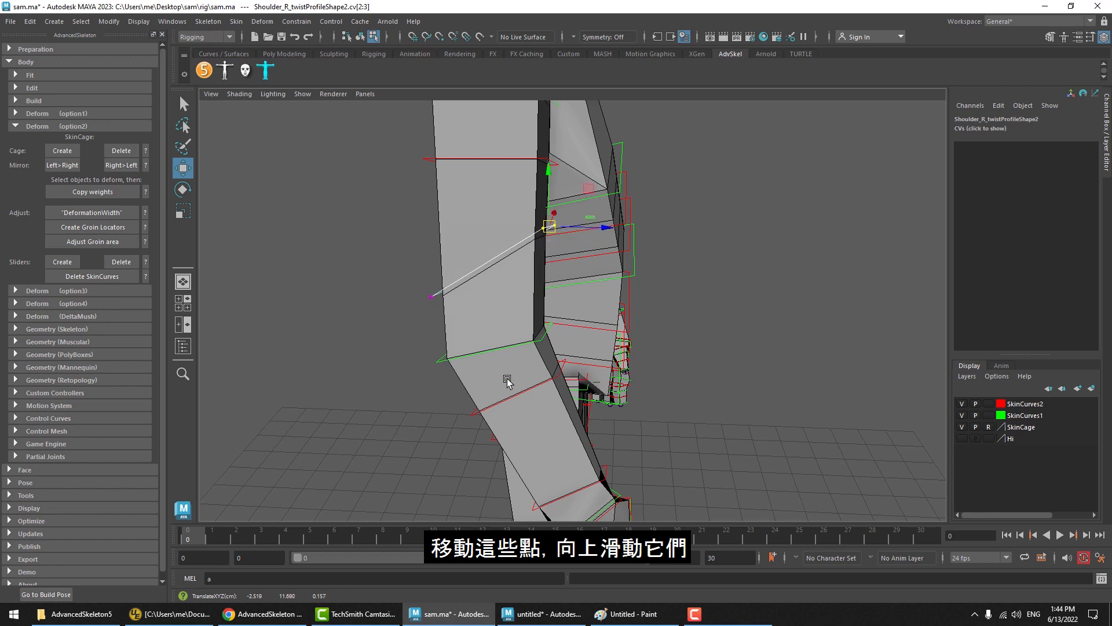
click(474, 417)
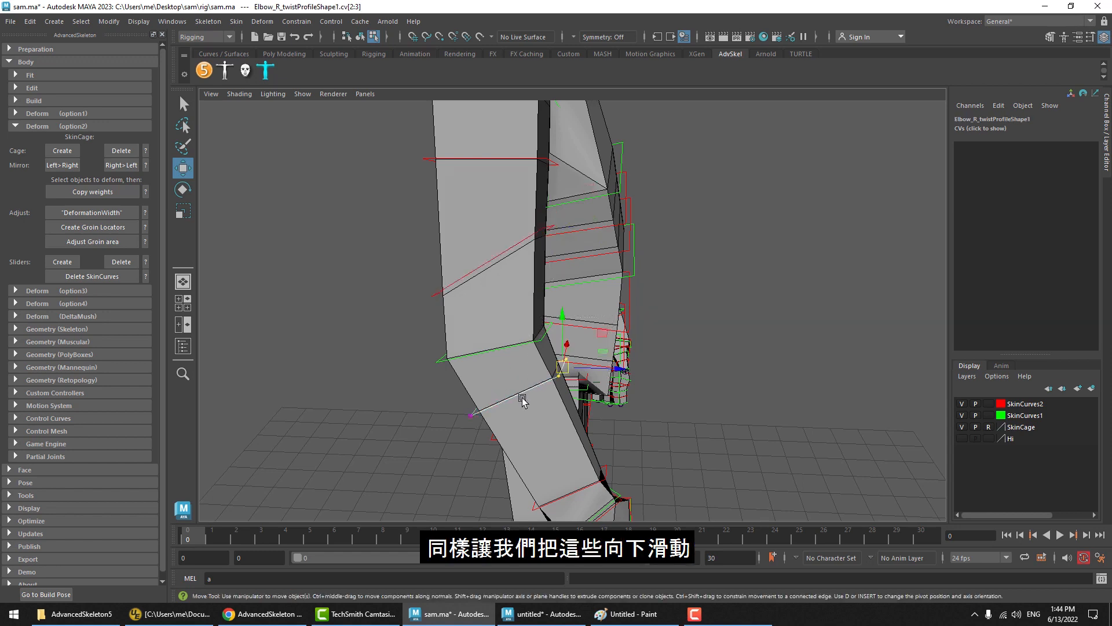
middle_drag(522, 398, 534, 415)
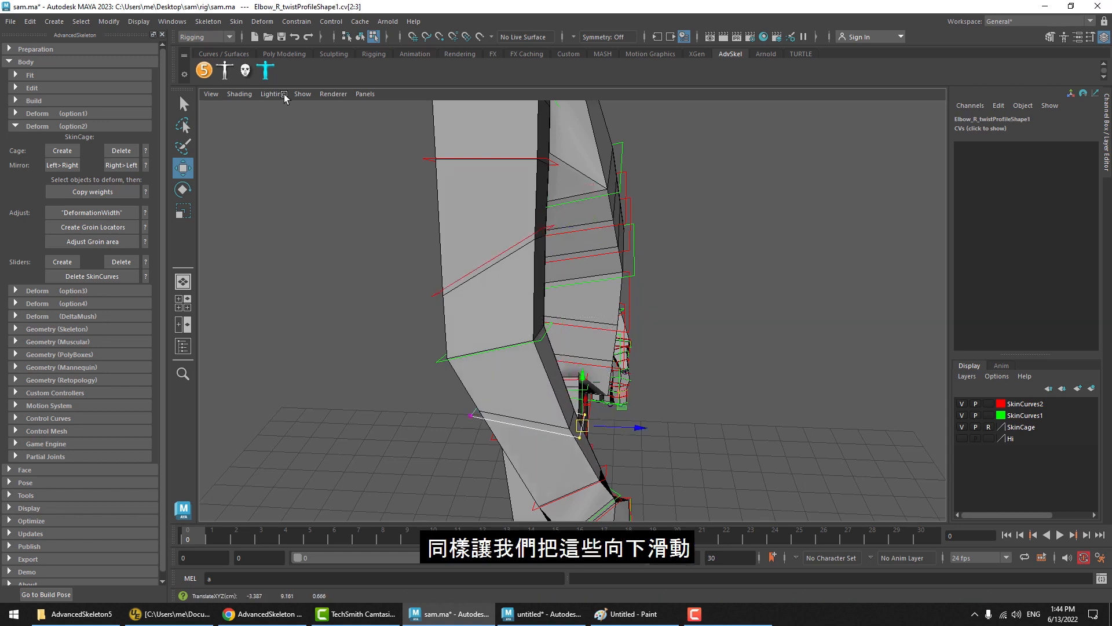
click(359, 38)
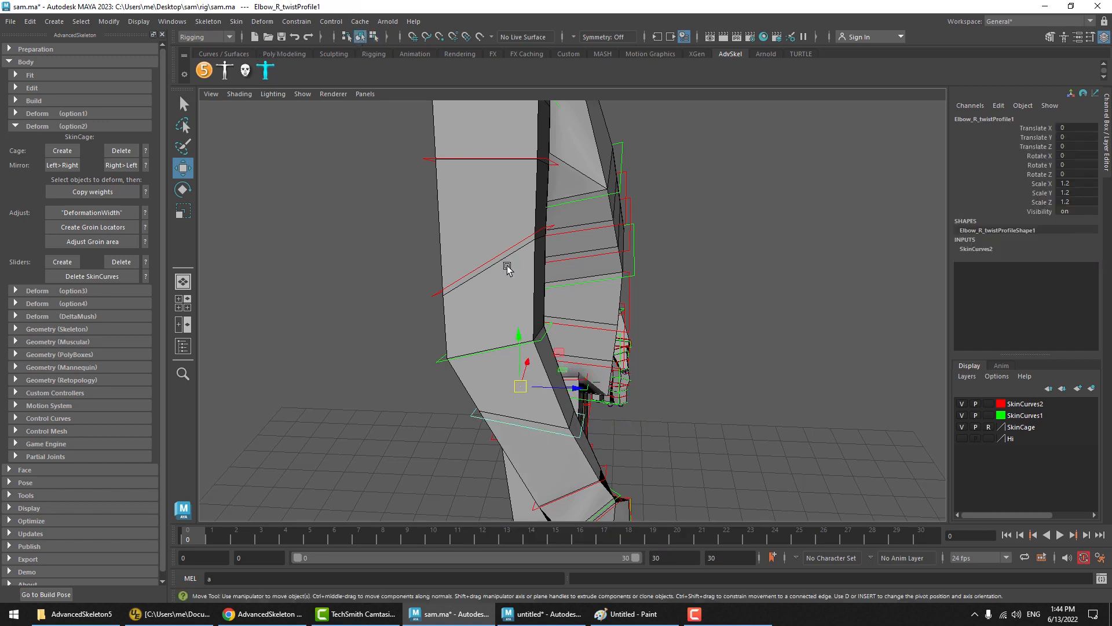
Rotate the right elbow FK controller to about 93 degrees in Z to test the adjusted SkinCage bend.
click(443, 379)
click(442, 366)
key(e)
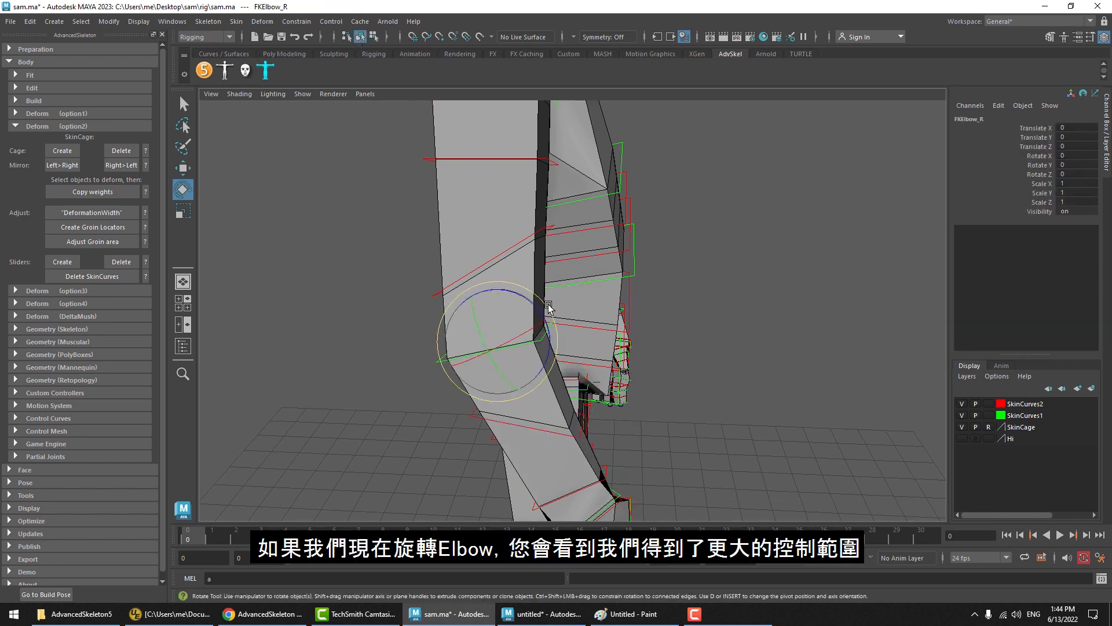
drag(534, 300, 447, 307)
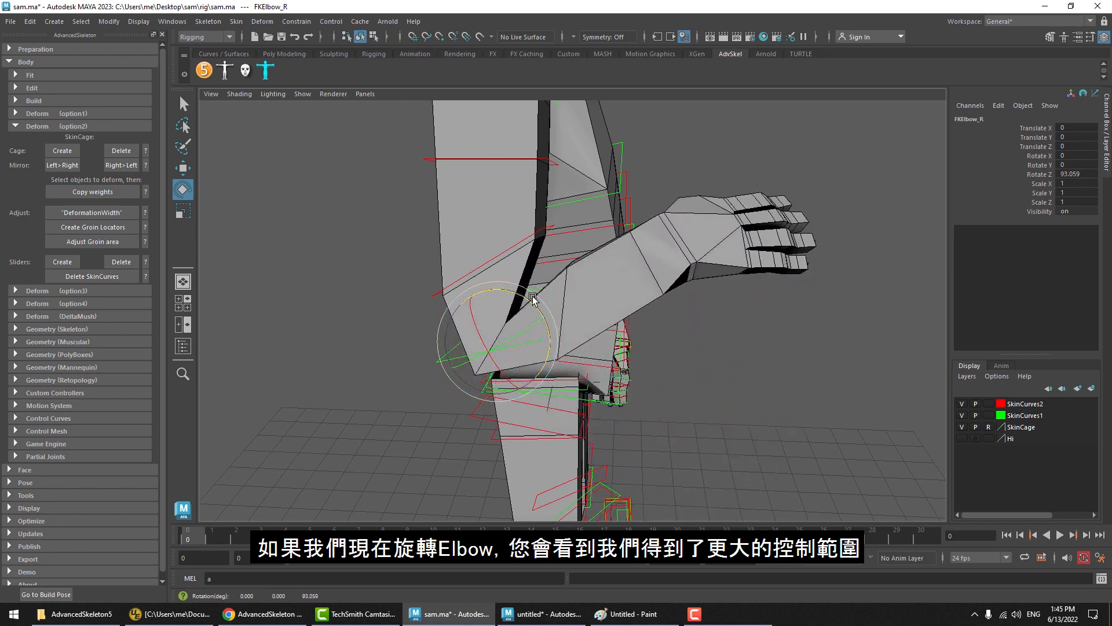
Undo the right elbow's test rotations to restore the arm's rest pose.
key(ctrl+z)
drag(522, 297, 397, 315)
key(ctrl+z)
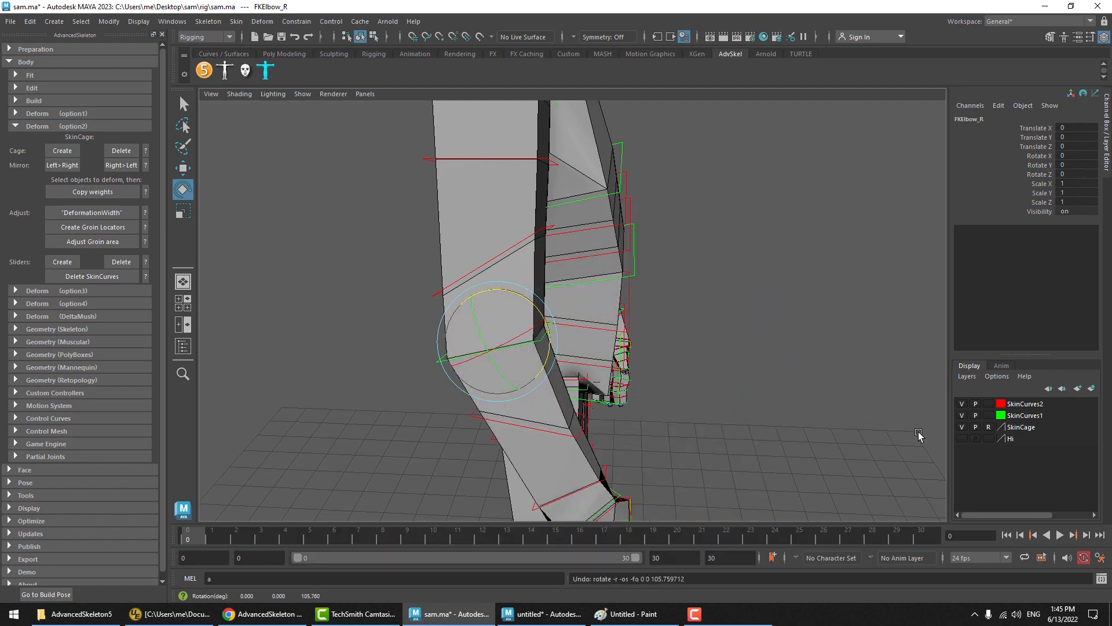
Hide the SkinCage and both SkinCurves layers, show the Hi layer, and copy the cage's weights onto the body mesh.
click(962, 427)
click(962, 415)
click(962, 404)
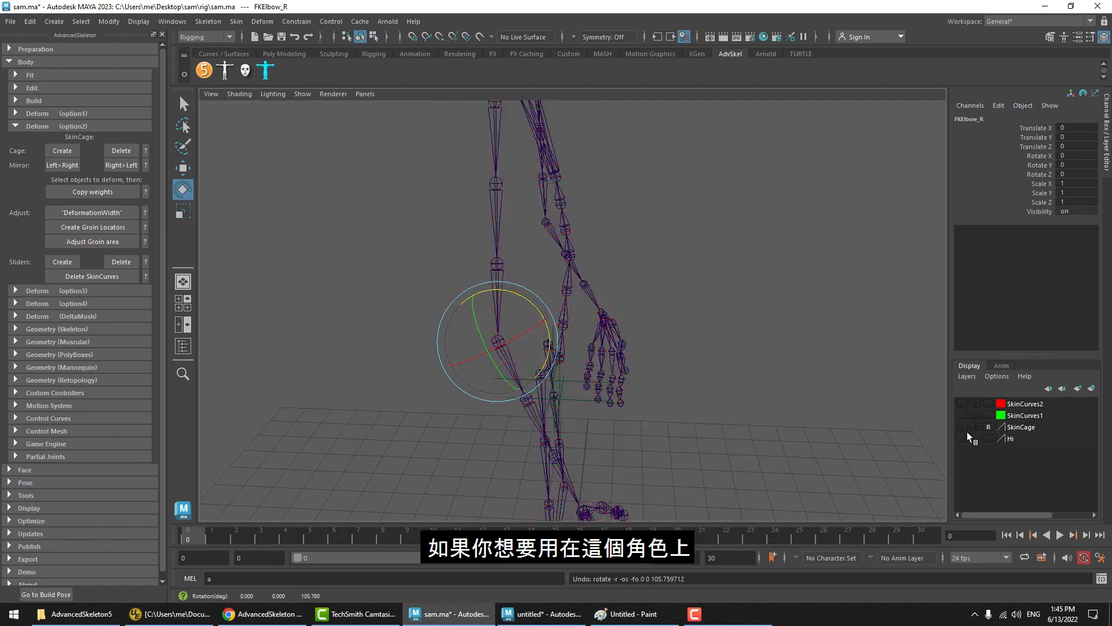
click(963, 439)
click(567, 262)
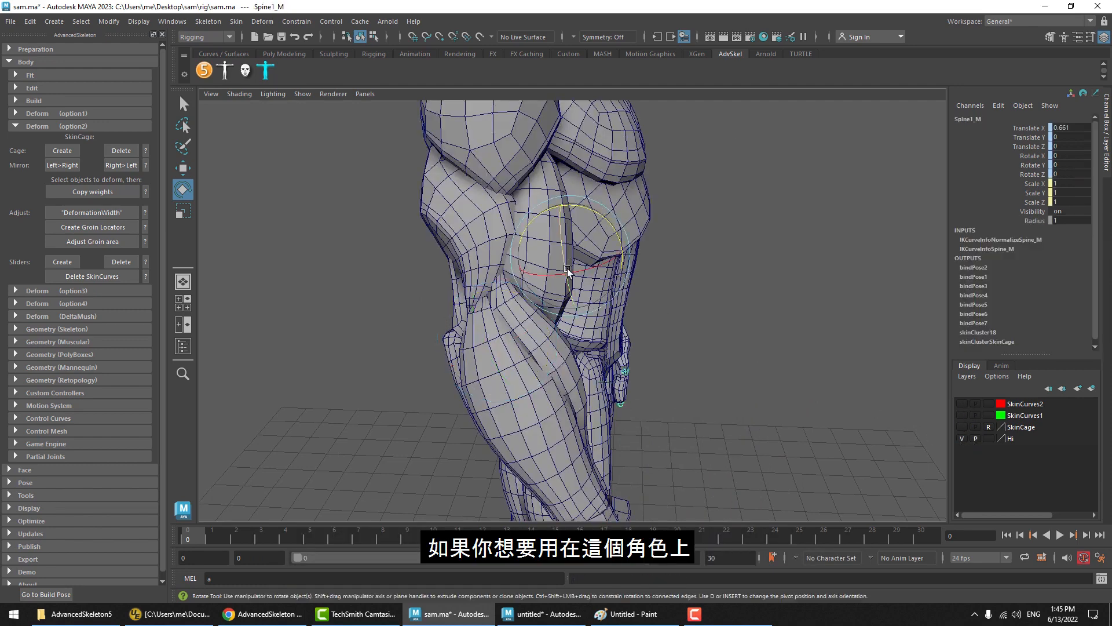
click(91, 193)
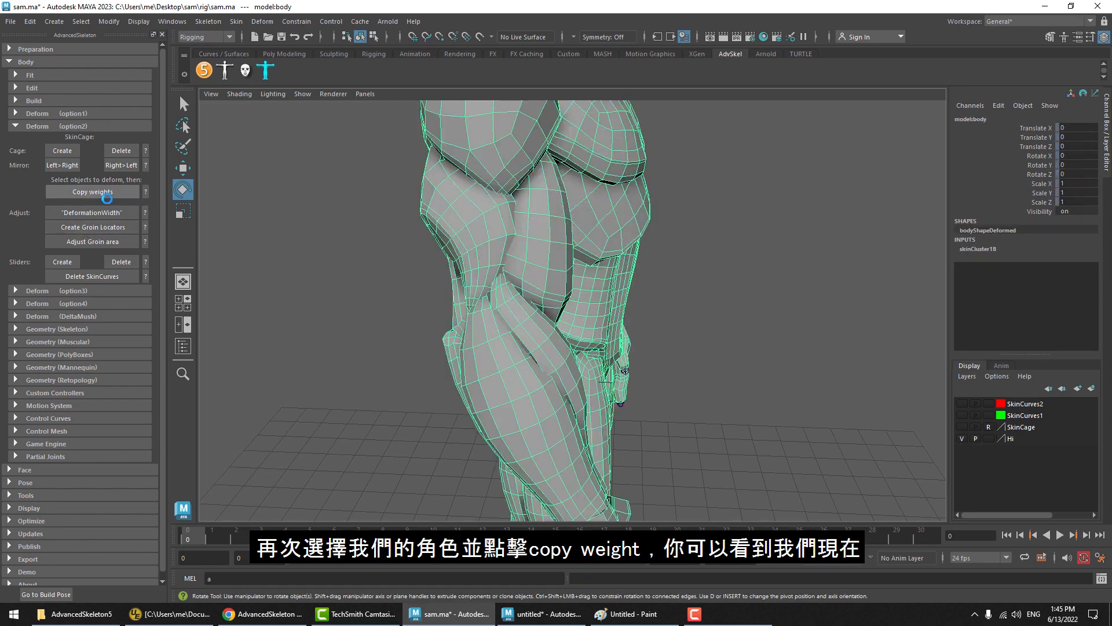
Try bending the right elbow control about 84 degrees around Z to test the skinning, and undo the rotation.
click(469, 369)
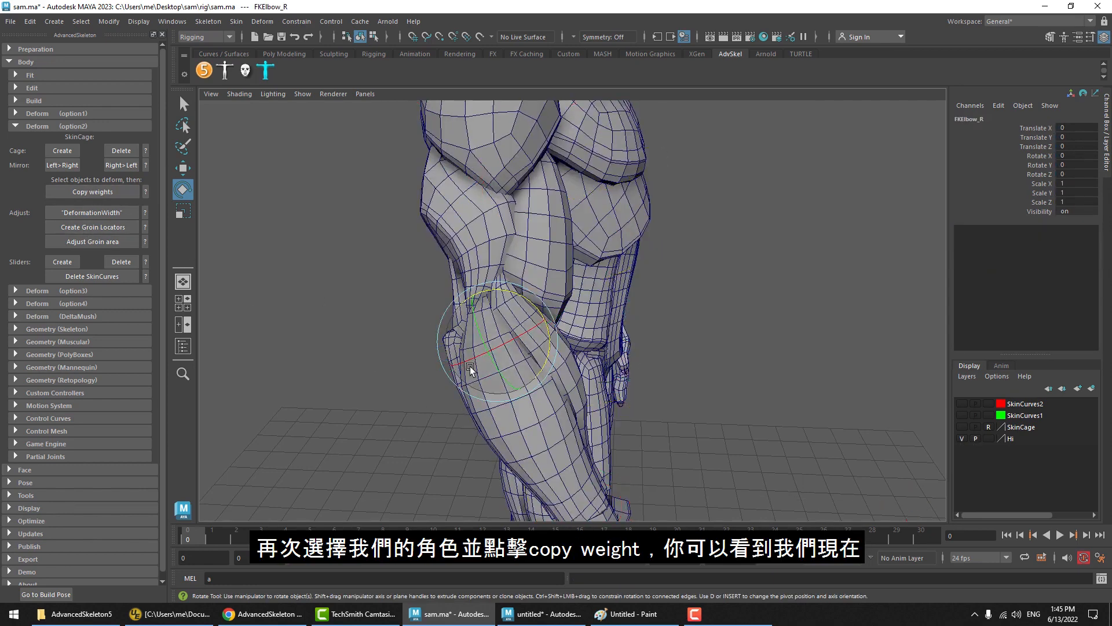
drag(514, 298, 445, 303)
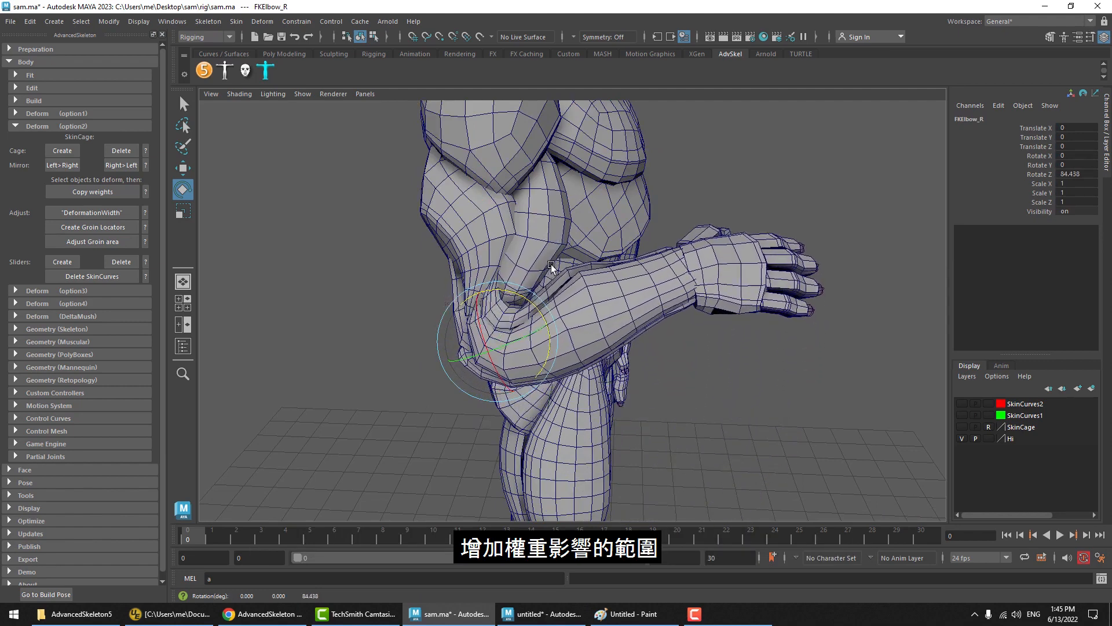
key(ctrl+z)
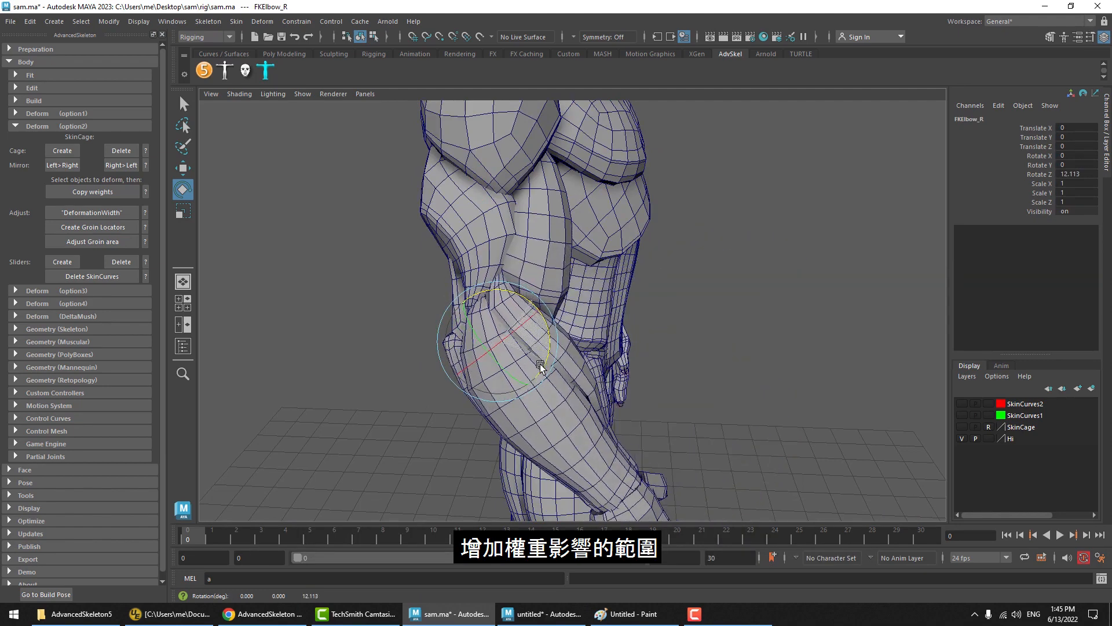
key(shift+z)
key(ctrl+z)
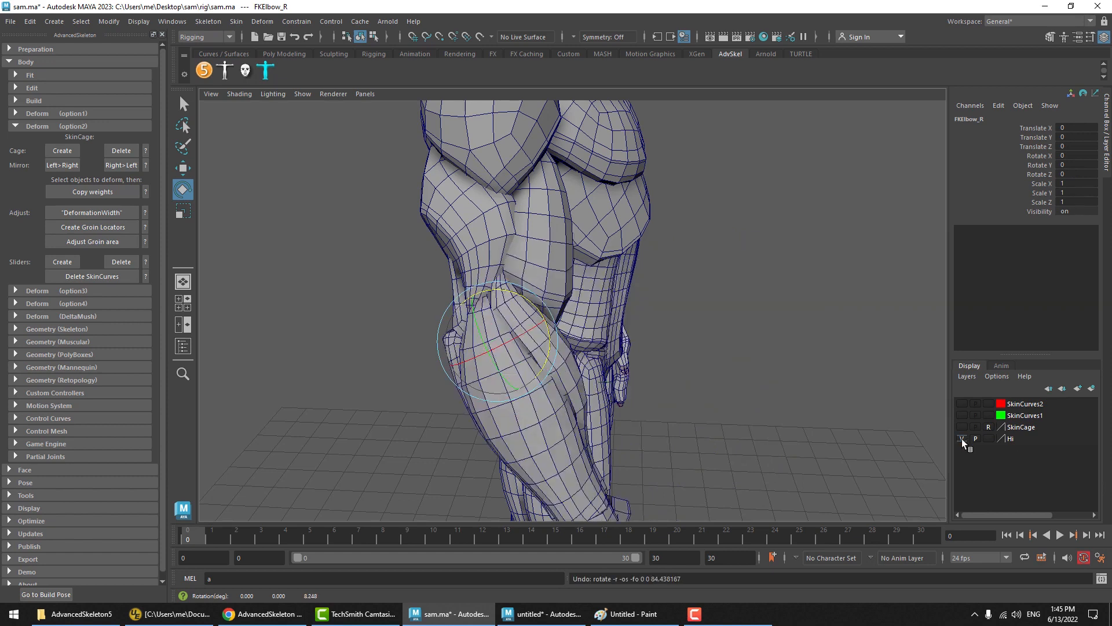
Show the SkinCurves layers over the body mesh and examine the curves around the arms, torso and legs.
click(962, 439)
click(961, 439)
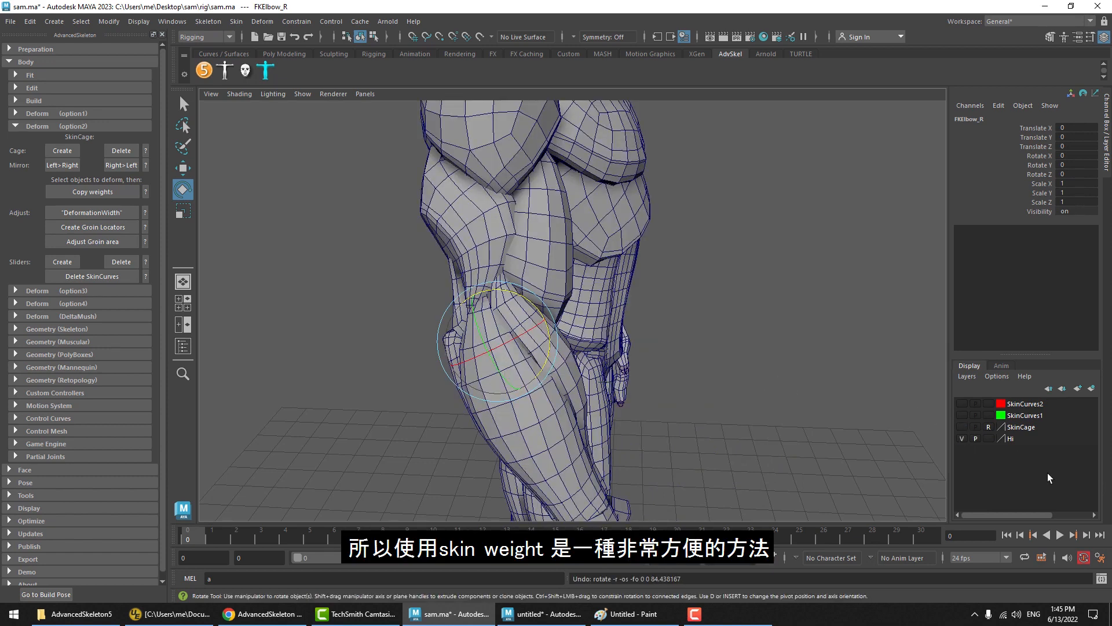
click(962, 402)
alt+drag(675, 361, 727, 301)
click(723, 302)
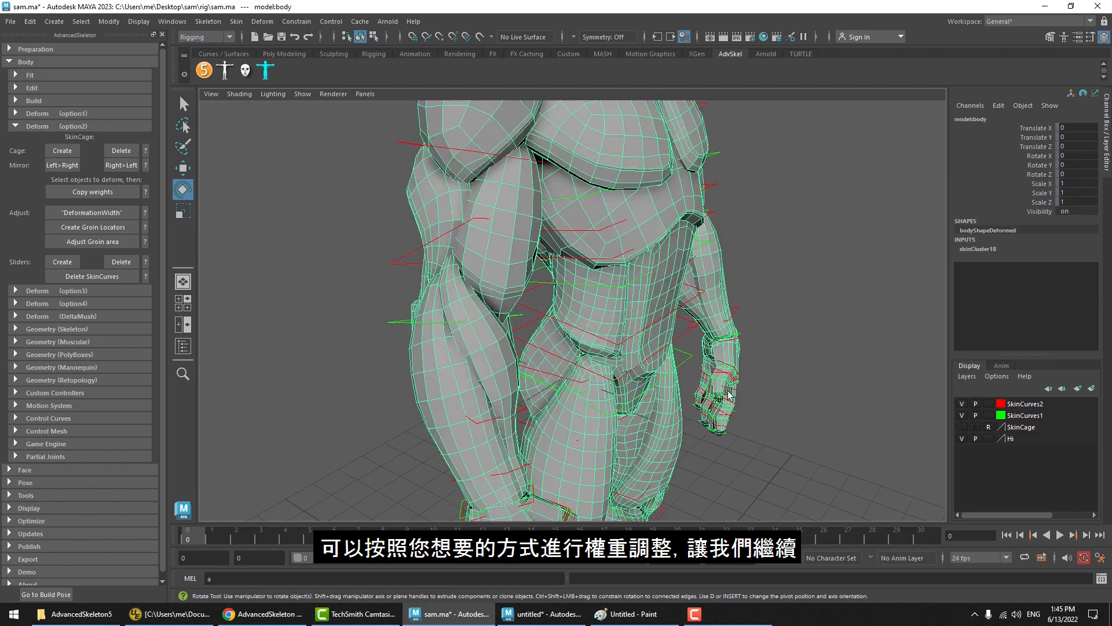
click(383, 316)
alt+drag(382, 316, 440, 327)
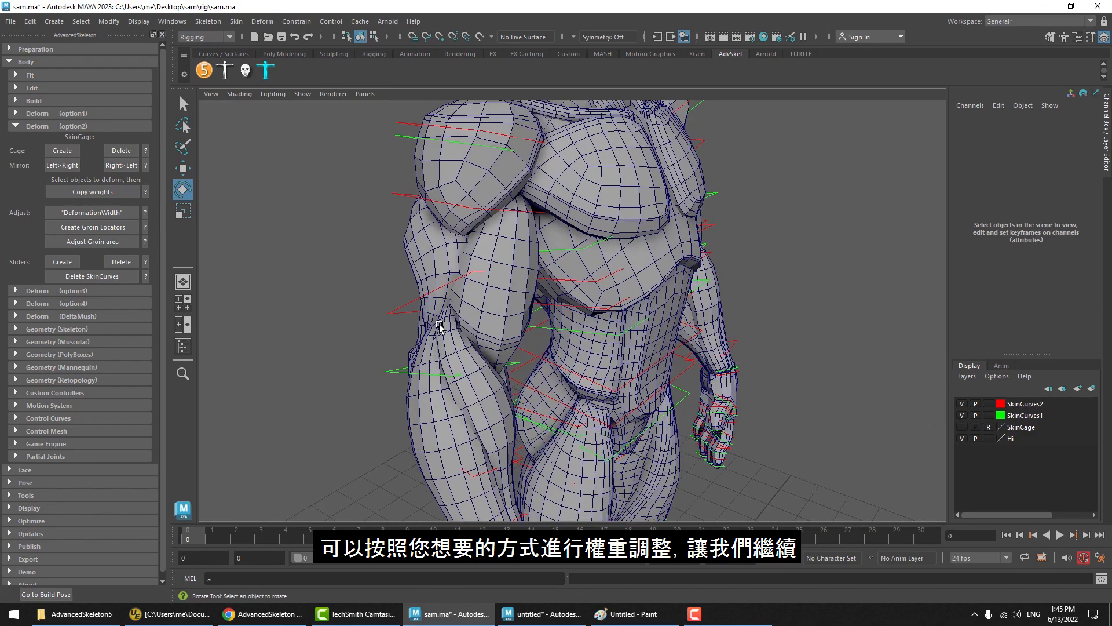
alt+middle_drag(436, 341, 440, 246)
alt+drag(442, 325, 390, 286)
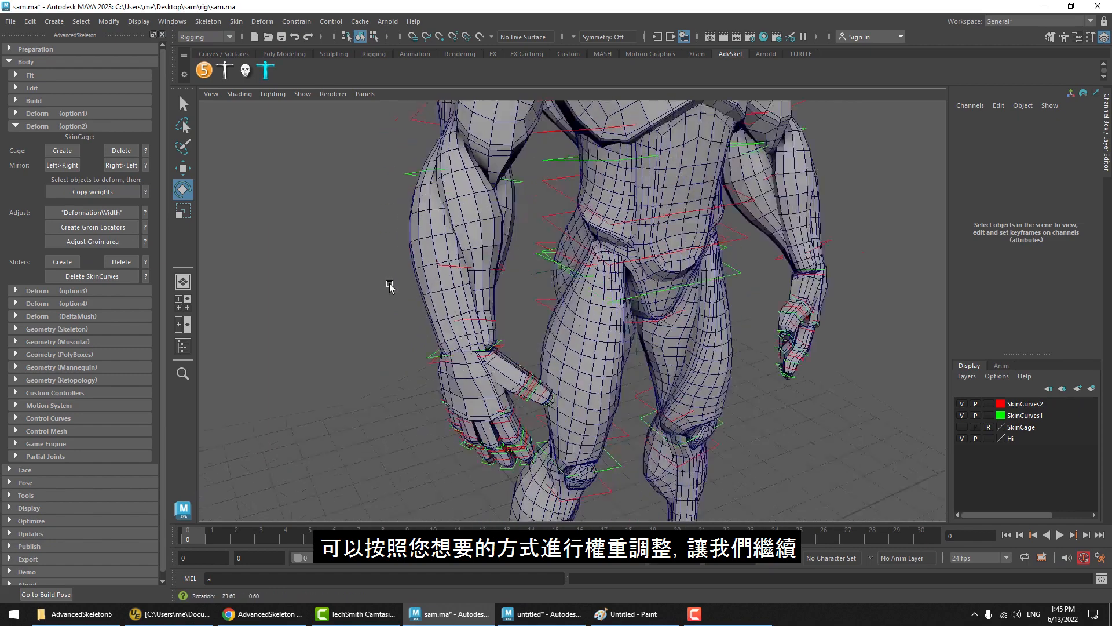
alt+middle_drag(390, 286, 343, 556)
alt+drag(481, 377, 438, 343)
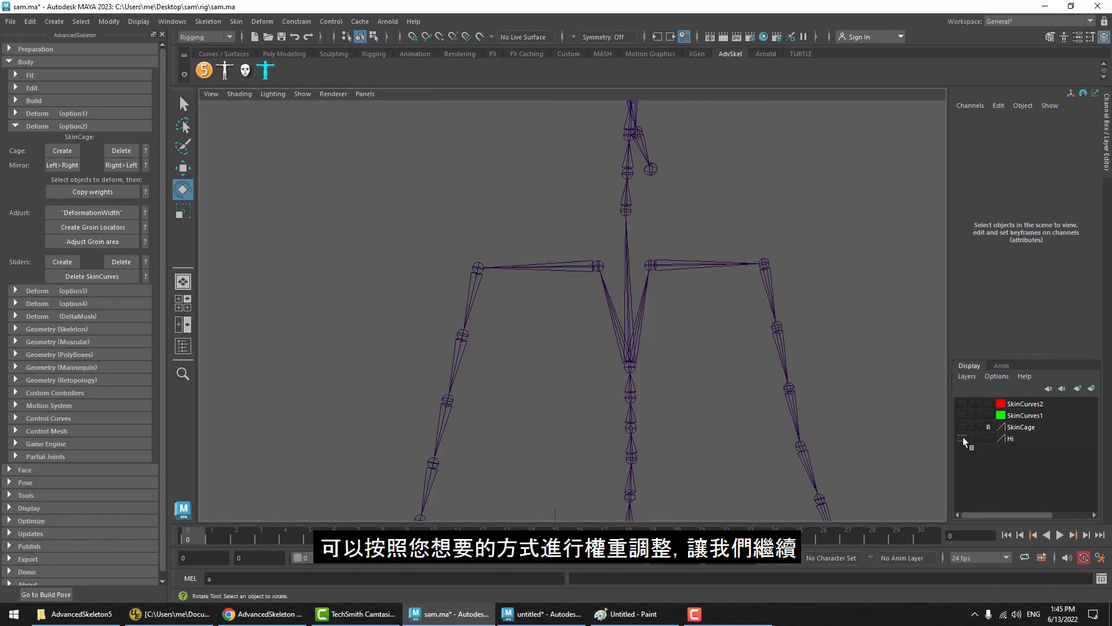
Show the Hi, SkinCage and SkinCurves layers together and set the Hi layer to template display.
click(963, 437)
click(963, 425)
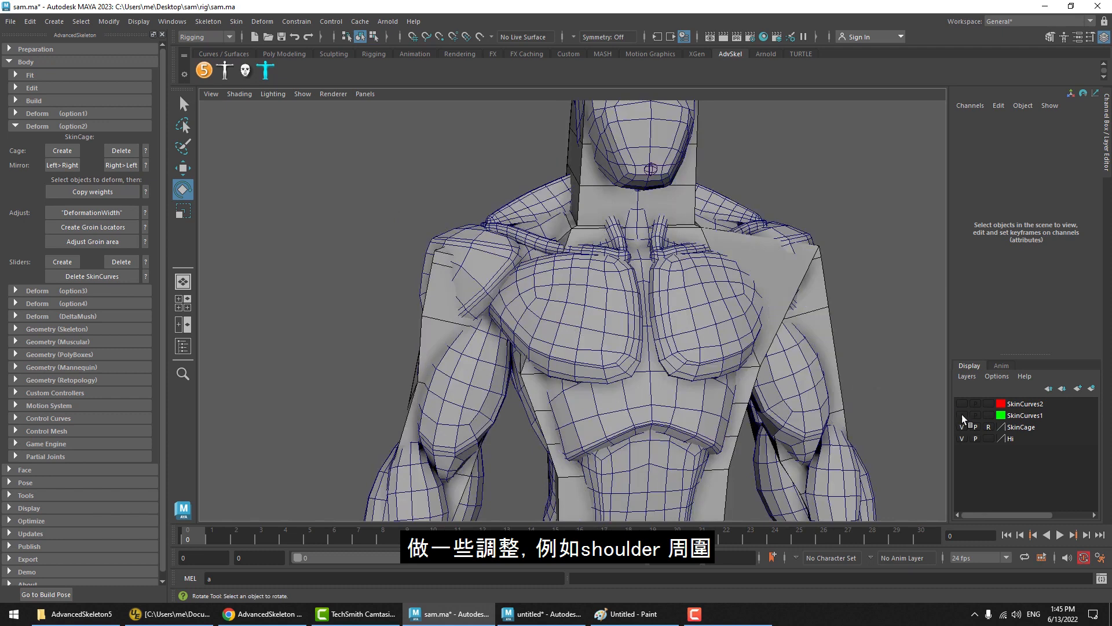
click(988, 439)
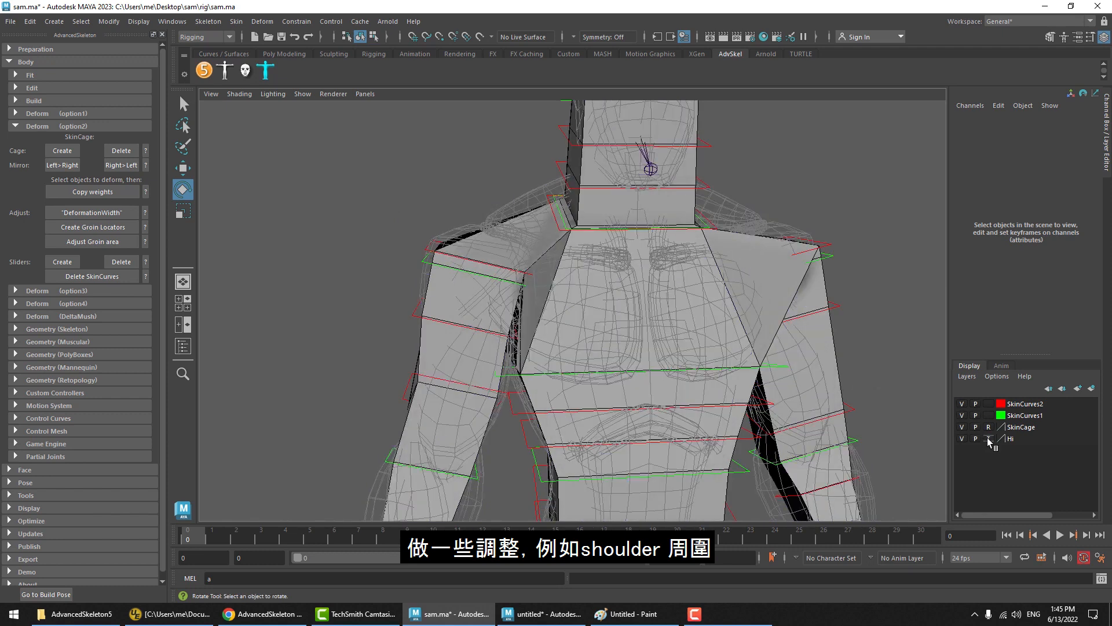
Move the outer control points of the right shoulder's red start profile up and in toward the neck.
alt+drag(443, 252, 436, 190)
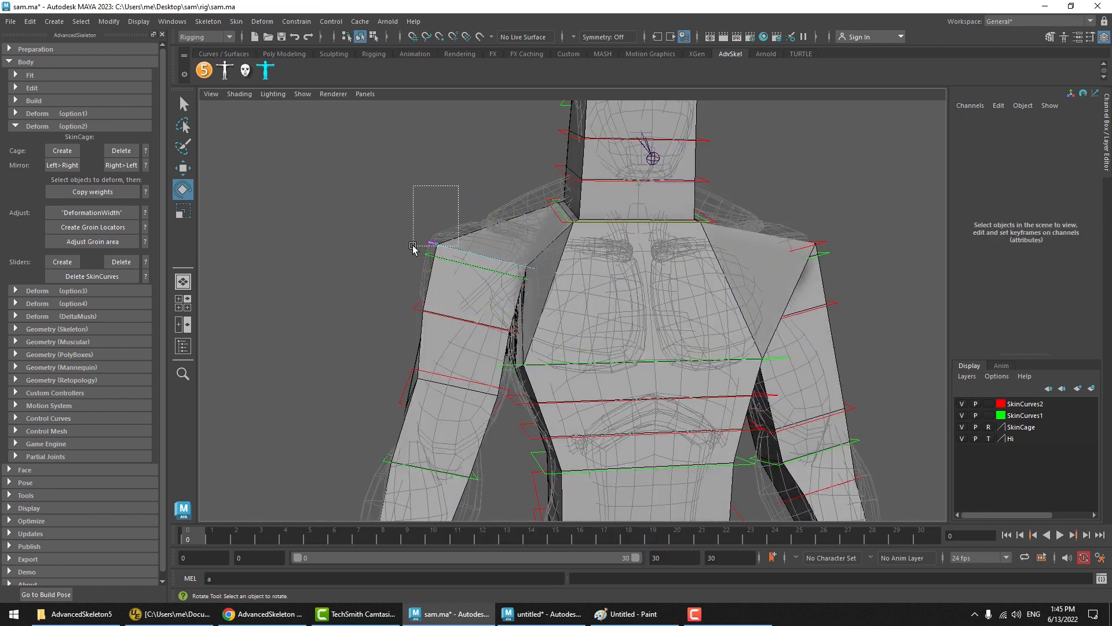
drag(412, 247, 414, 248)
key(w)
middle_drag(475, 240, 475, 239)
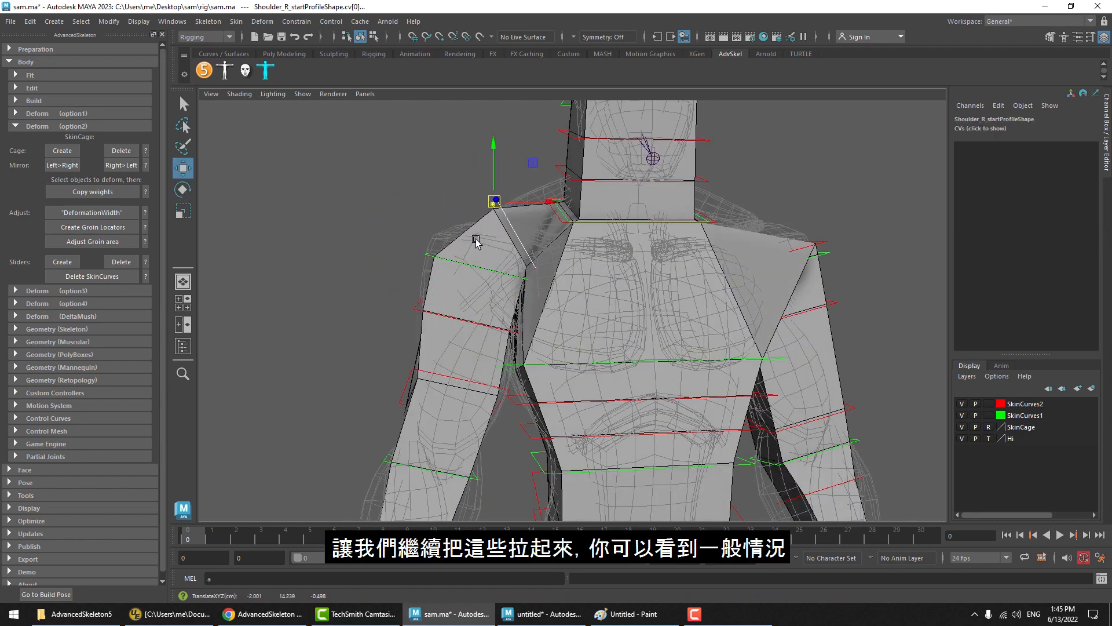
Raise the outer control points of the right shoulder's green middle profile slightly, and return to object selection.
click(454, 254)
drag(471, 209, 416, 268)
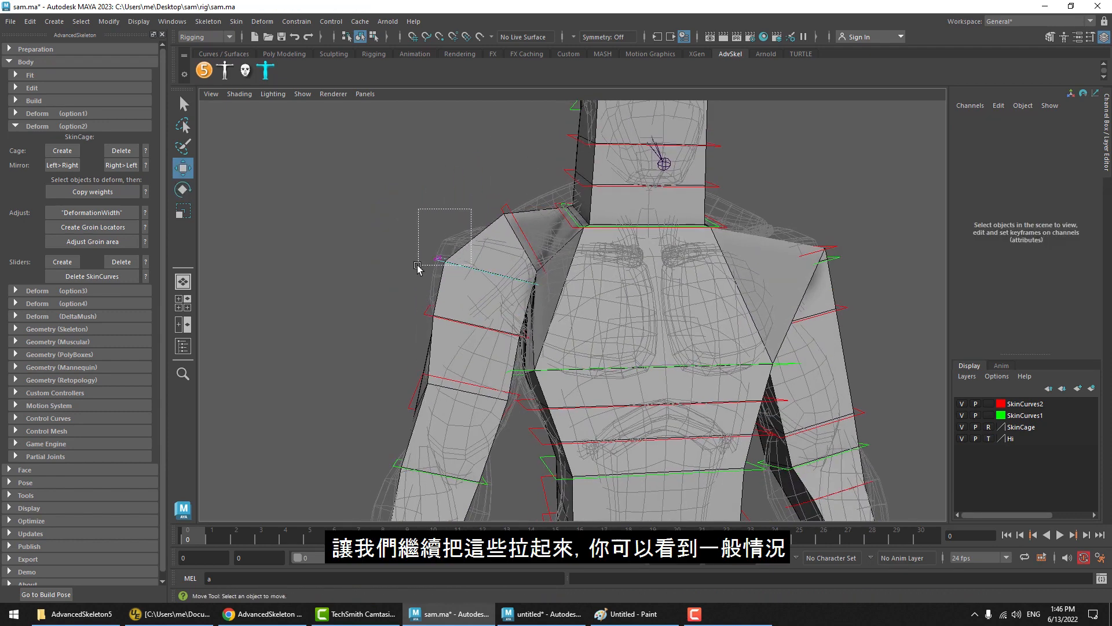
middle_drag(432, 332, 430, 325)
middle_drag(429, 325, 429, 307)
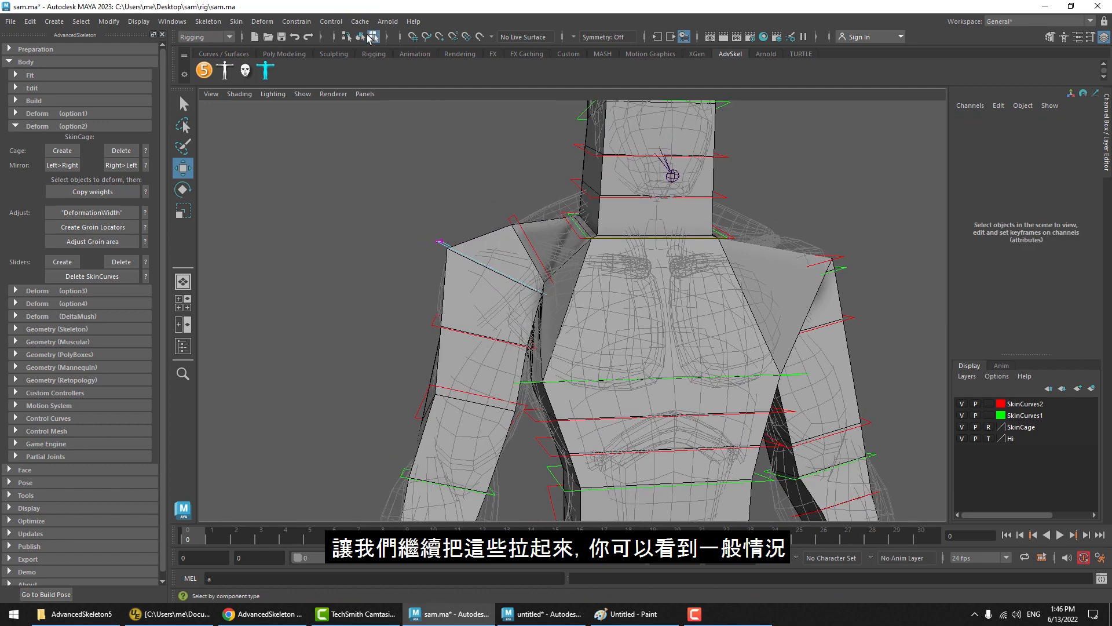
click(360, 37)
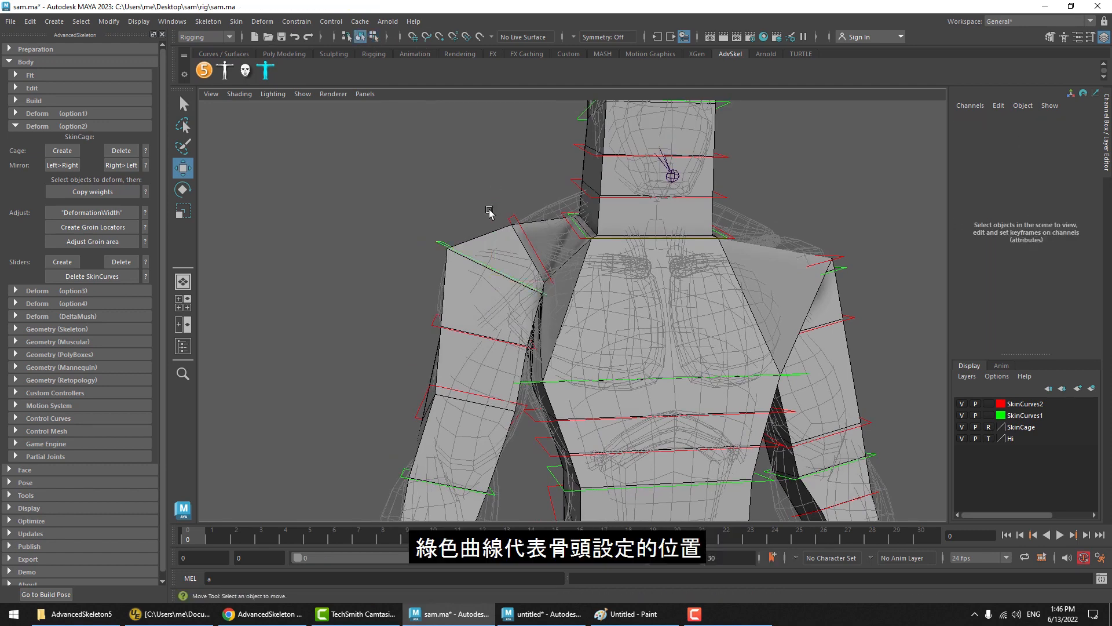
Select the right shoulder's green middle profile and red start profile in turn to examine their placement.
click(447, 239)
key(e)
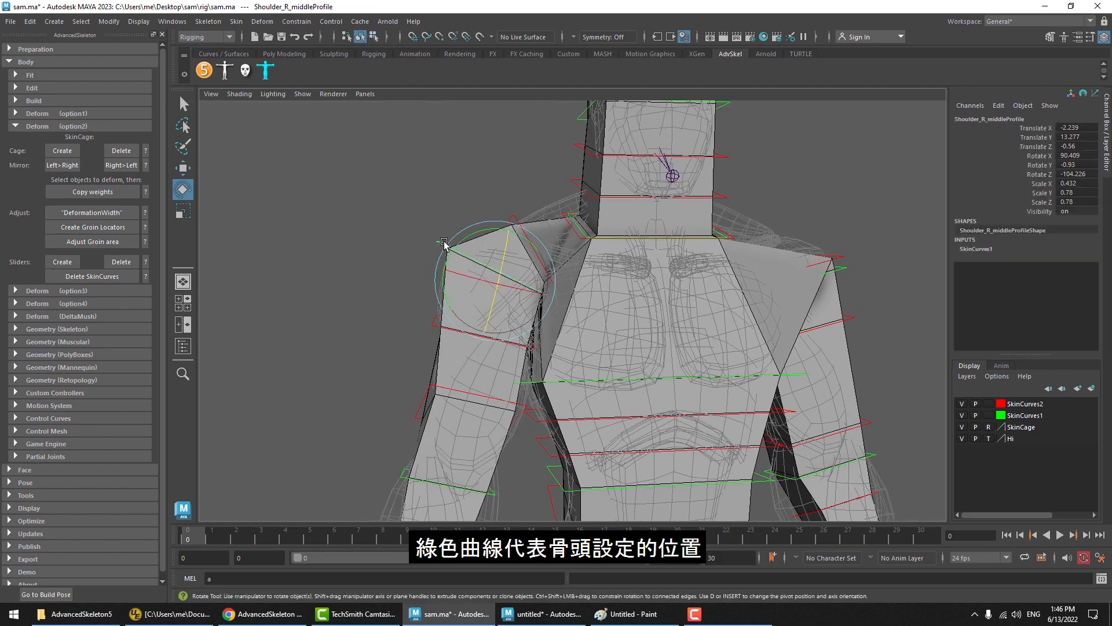
alt+right_drag(447, 239, 495, 266)
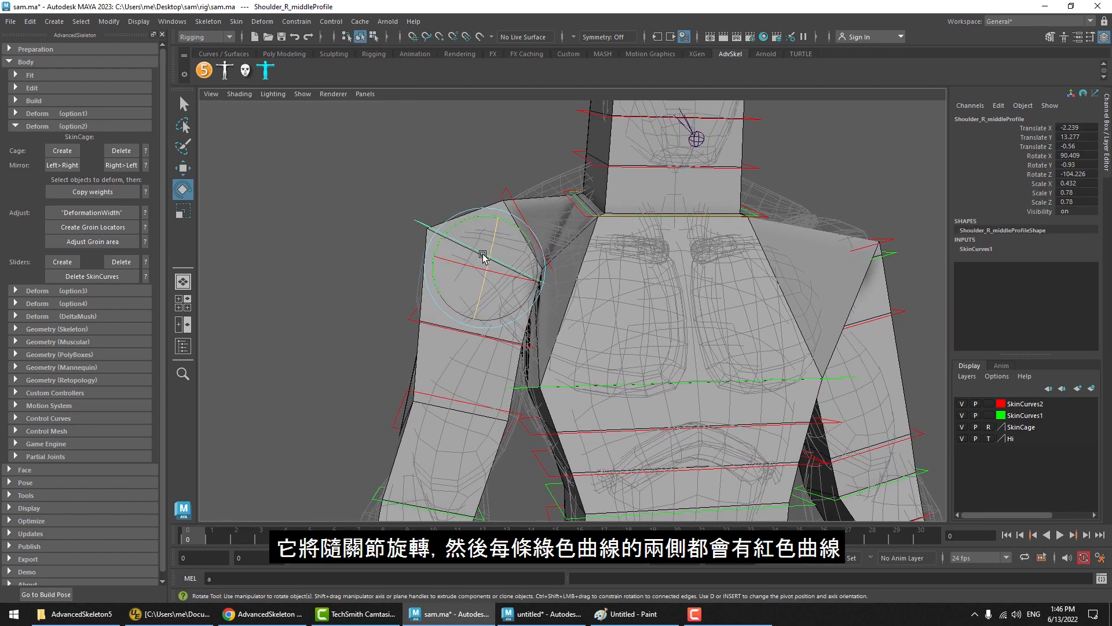
click(450, 191)
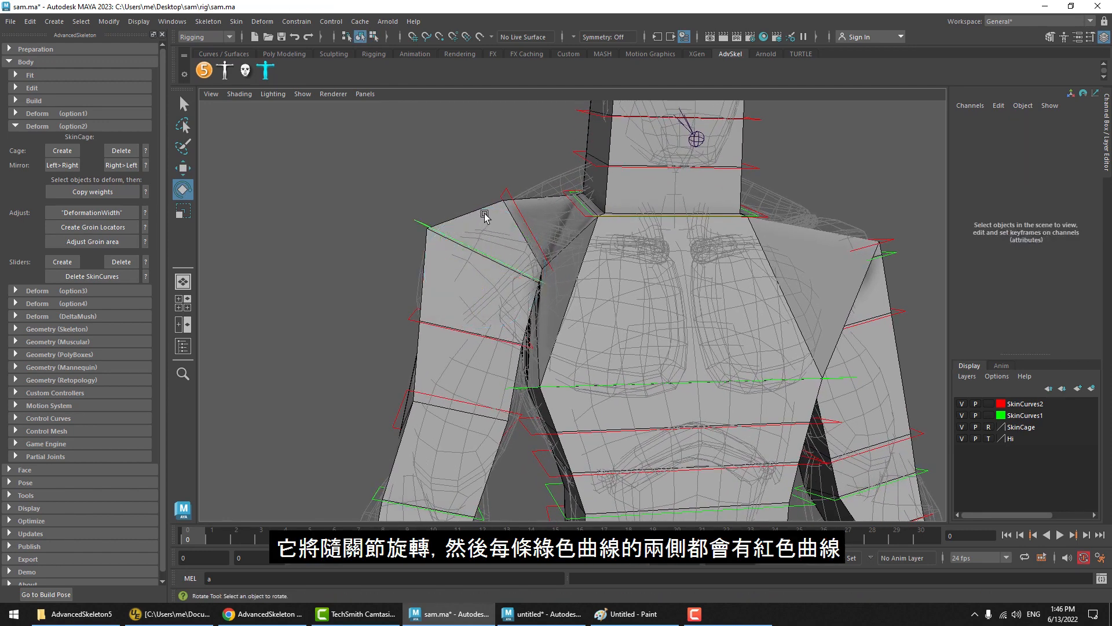
click(427, 222)
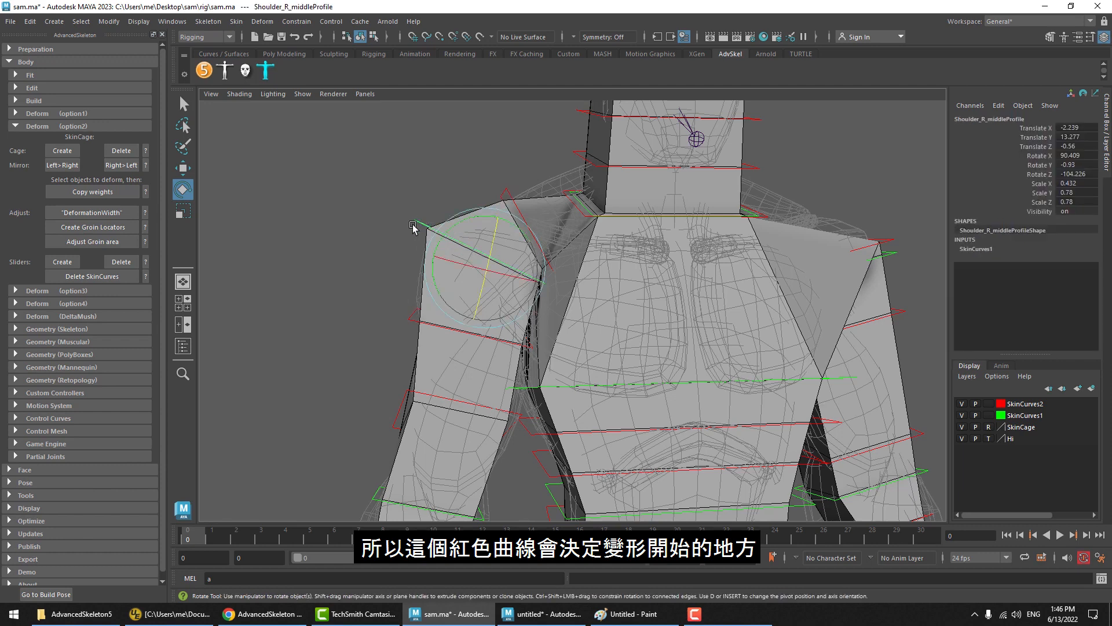
click(504, 191)
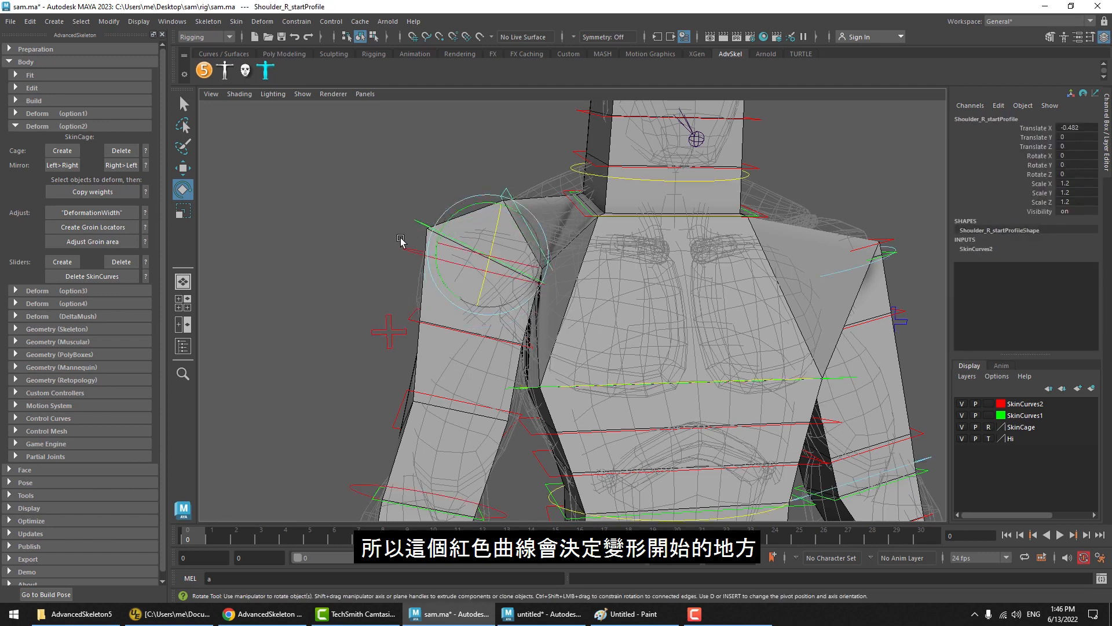
Try rotating the right shoulder to test where its deformation starts, and undo the rotation.
click(434, 232)
drag(505, 219, 528, 251)
key(ctrl+z)
click(503, 183)
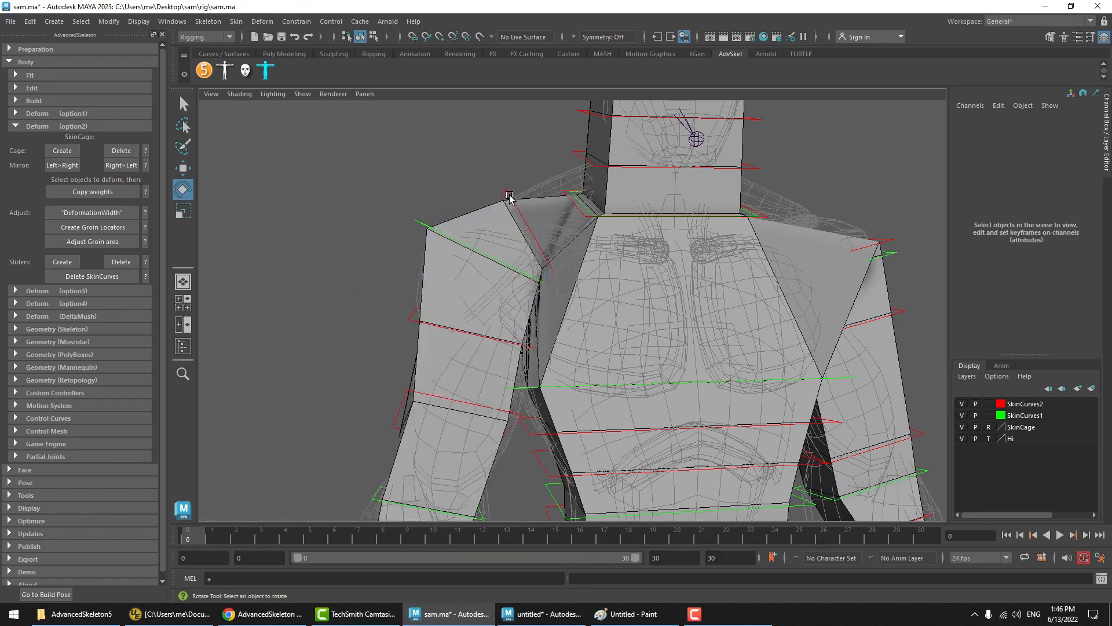
Select the right upper arm's red twist profile, try a small rotation on it, and undo the rotation.
click(413, 332)
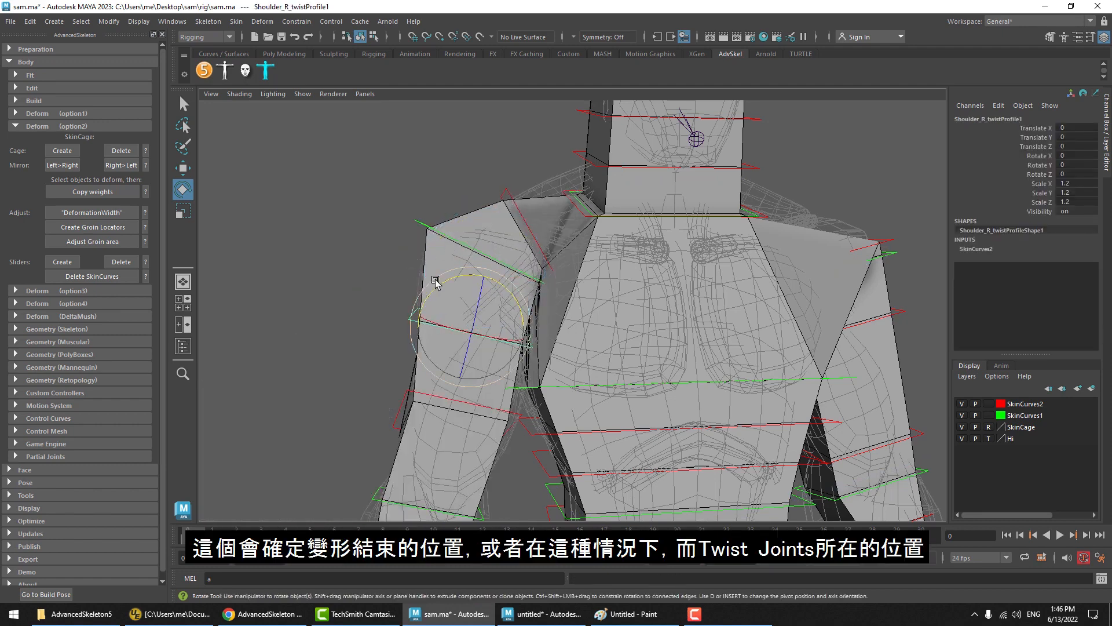
alt+middle_drag(451, 305, 469, 237)
click(415, 252)
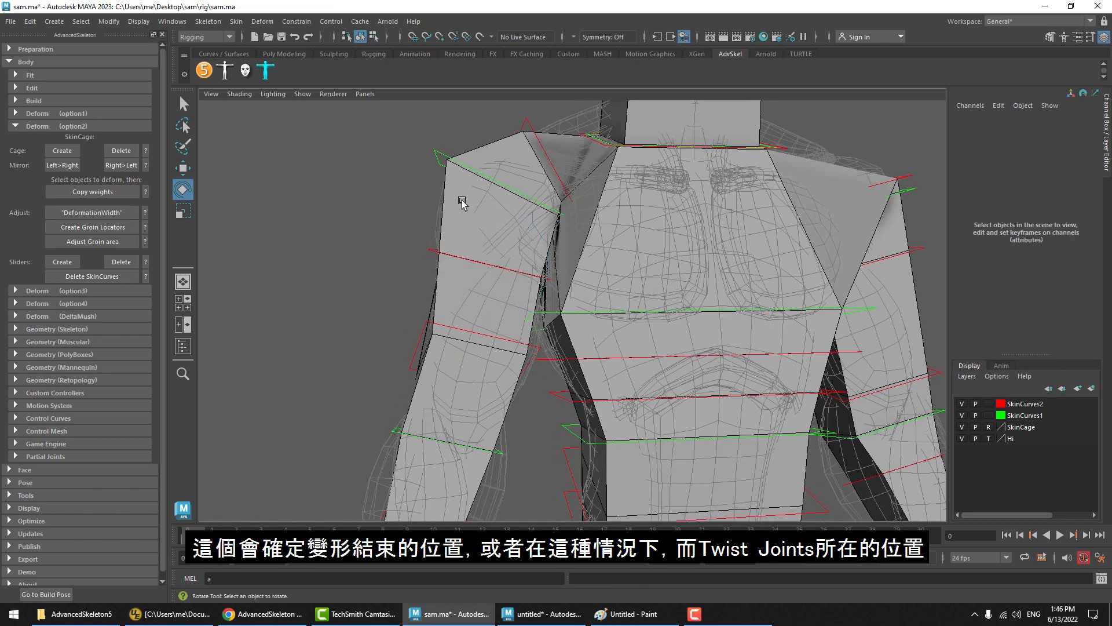
click(438, 247)
drag(497, 273, 495, 277)
key(ctrl+z)
Mirror the skin cage's shoulder adjustments from the right side to the left side.
alt+middle_drag(488, 263, 467, 208)
alt+right_drag(467, 208, 416, 232)
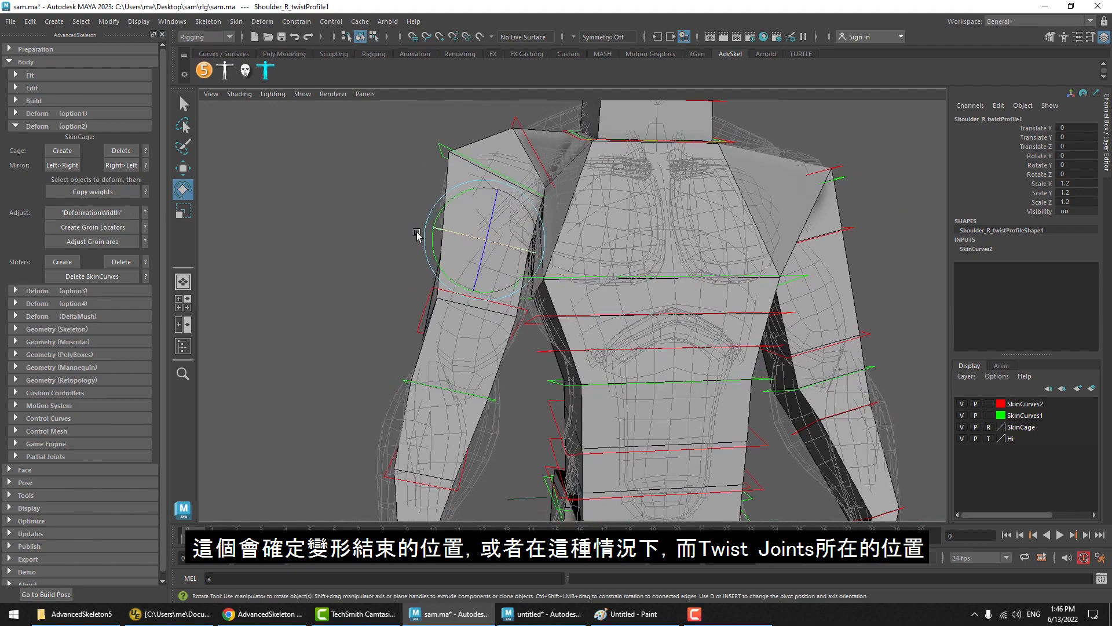
alt+middle_drag(416, 282, 428, 250)
alt+drag(431, 253, 495, 277)
alt+middle_drag(495, 277, 431, 335)
alt+drag(431, 335, 422, 295)
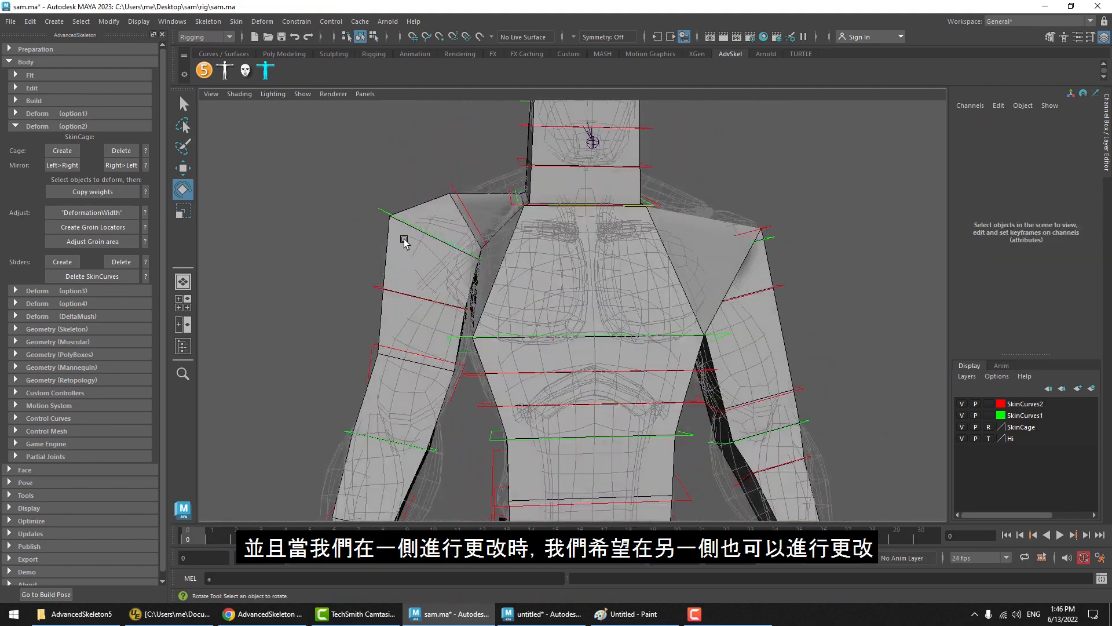
alt+drag(406, 242, 405, 260)
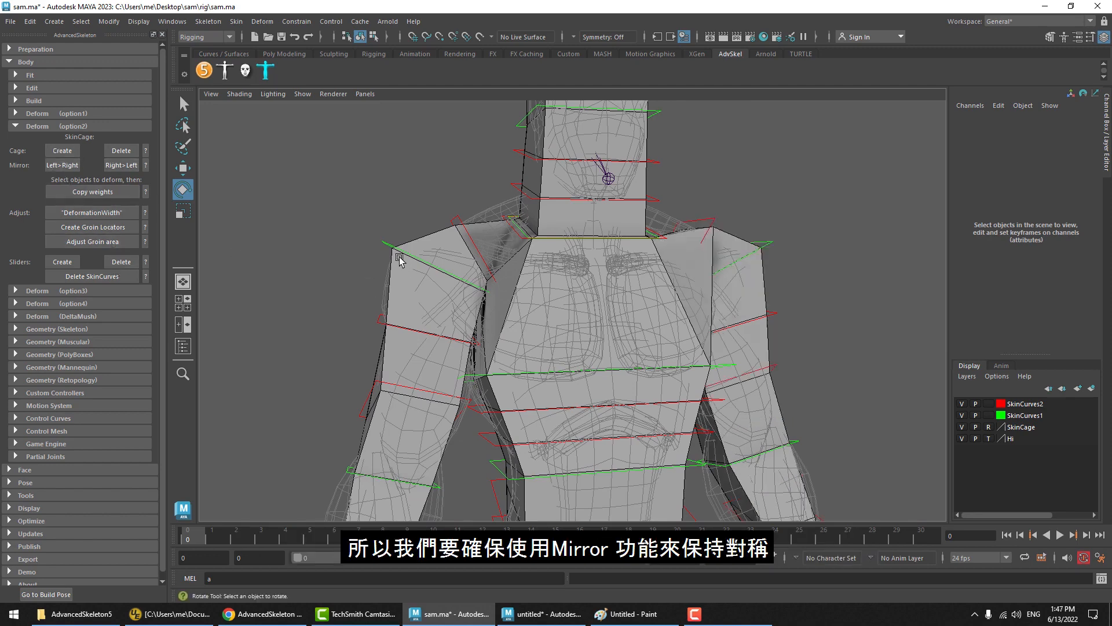
Hide the SkinCage and SkinCurves layers and return the Hi layer to normal, selectable display.
alt+drag(398, 254, 495, 226)
alt+drag(451, 396, 405, 311)
alt+middle_drag(482, 214, 479, 249)
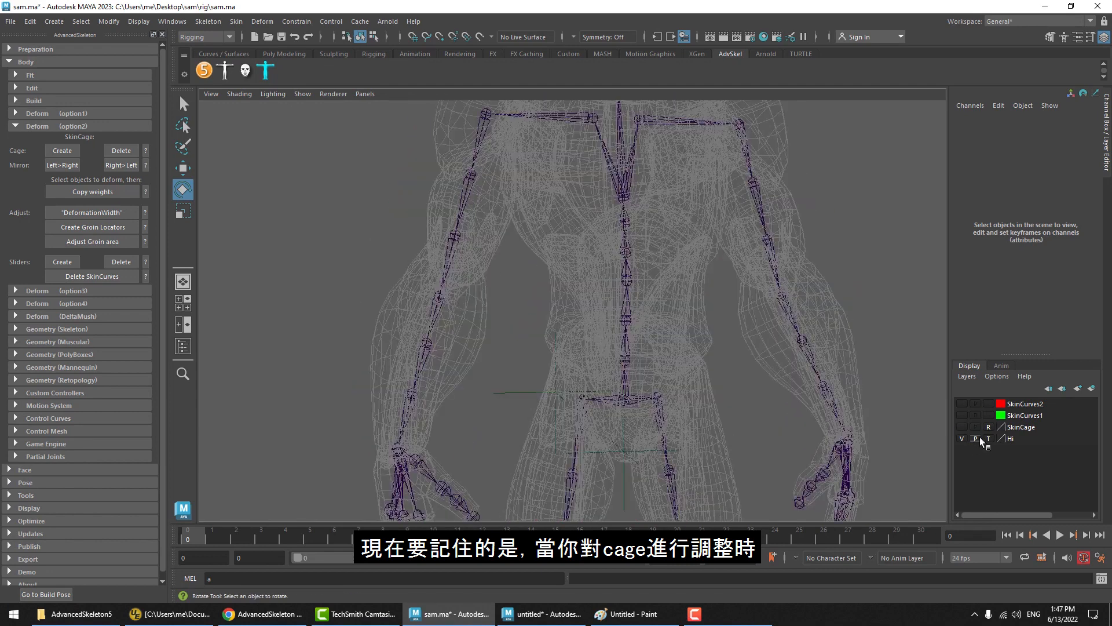
click(989, 440)
click(991, 444)
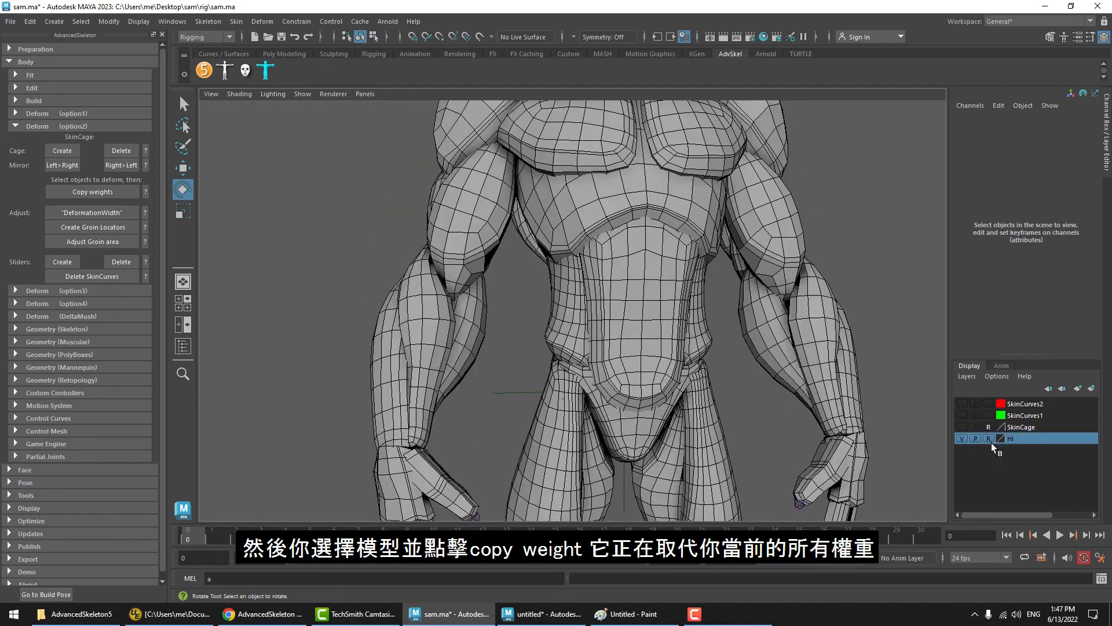
click(989, 439)
Select the body mesh and replace its skin weights with those copied from the adjusted cage.
click(529, 223)
click(119, 193)
alt+middle_drag(413, 289, 409, 344)
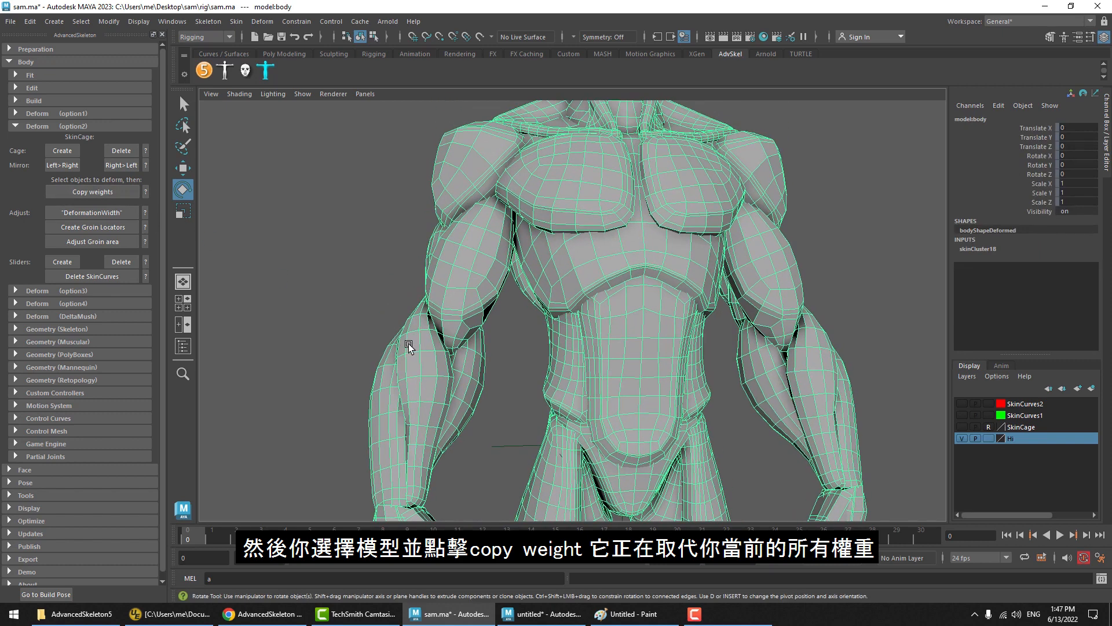
alt+middle_drag(482, 253, 480, 288)
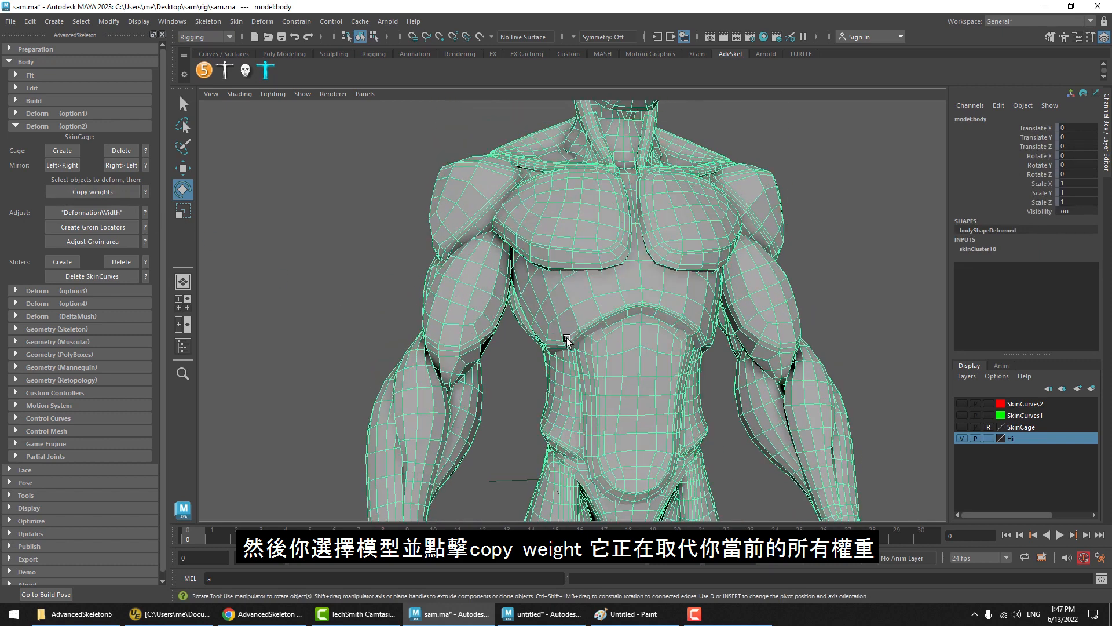
Examine the body mesh's torso and right arm from several angles, and clear its selection.
click(962, 439)
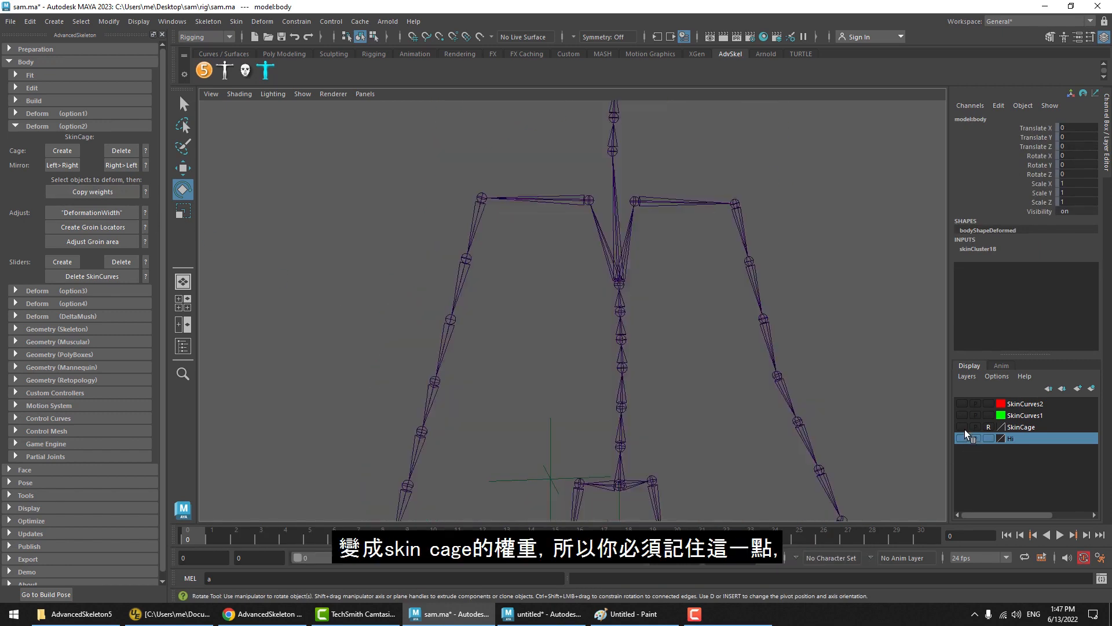
click(963, 439)
alt+drag(570, 380, 497, 308)
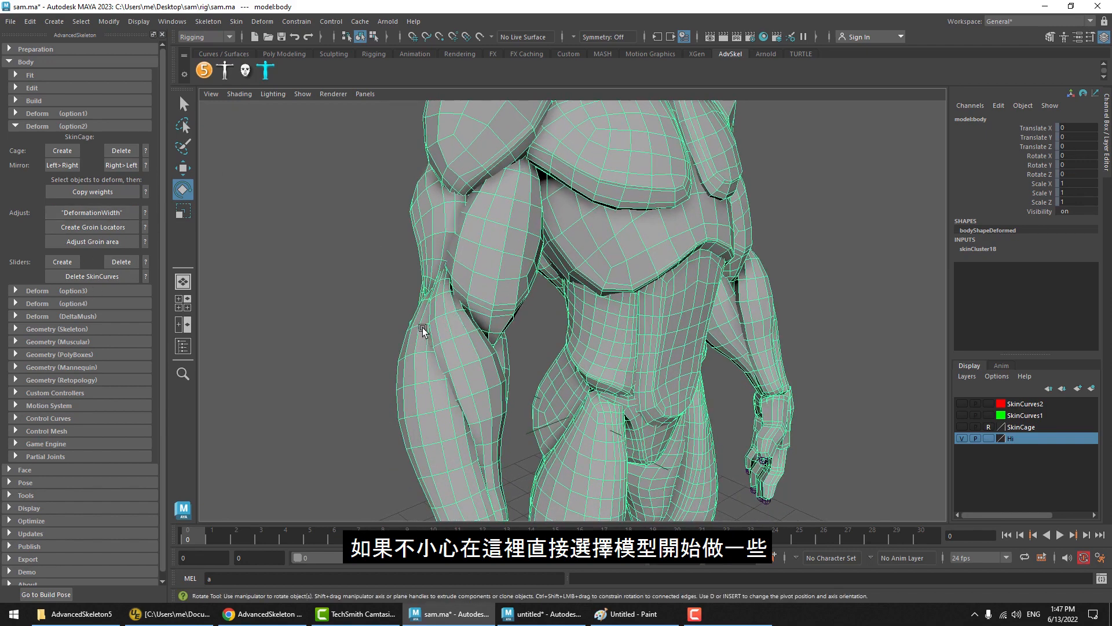
alt+drag(429, 292, 440, 354)
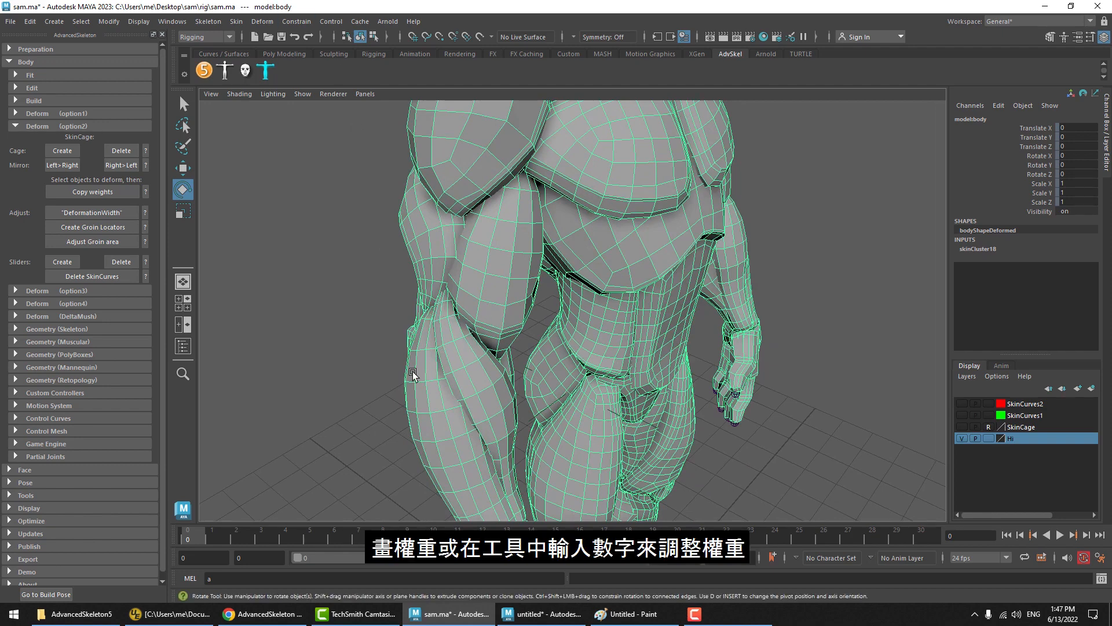
alt+drag(415, 370, 406, 287)
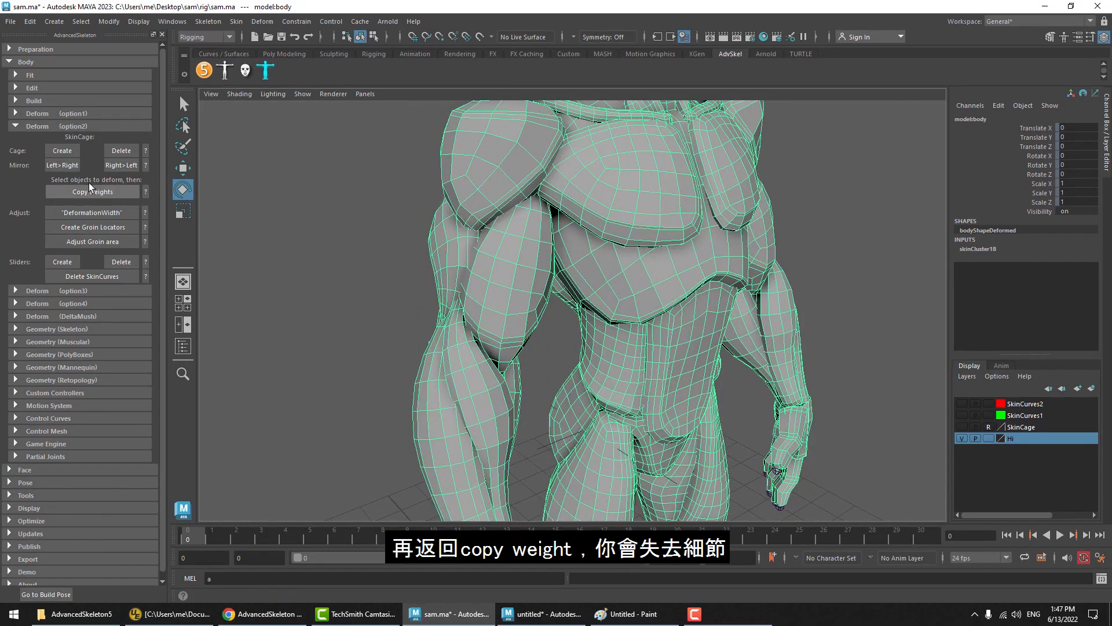
mouse_move(511, 286)
alt+mouse_down()
mouse_move(603, 354)
mouse_move(571, 335)
mouse_move(565, 351)
mouse_move(502, 266)
alt+mouse_up()
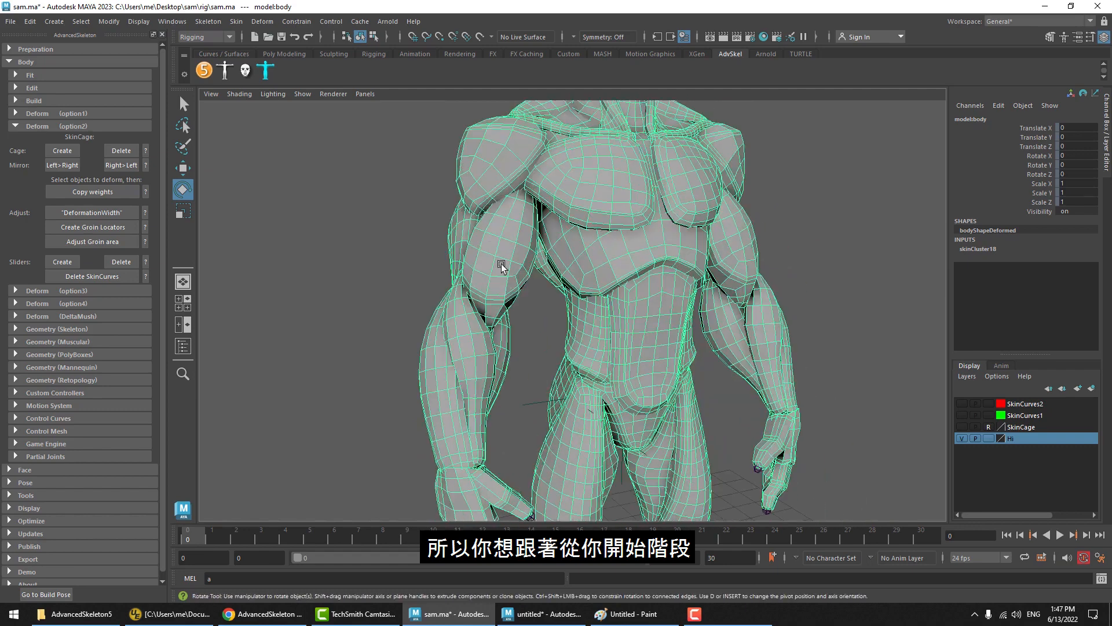
click(551, 340)
alt+drag(551, 340, 596, 372)
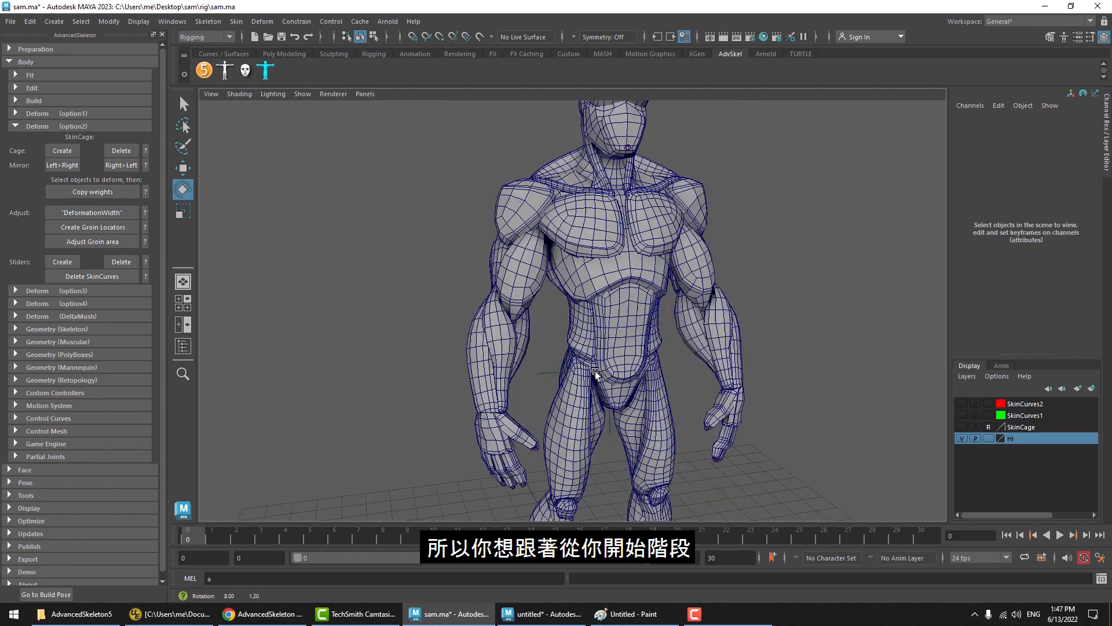
Display the SkinCage layer without the Hi layer to examine the cage, and switch back to showing only the Hi layer.
click(962, 427)
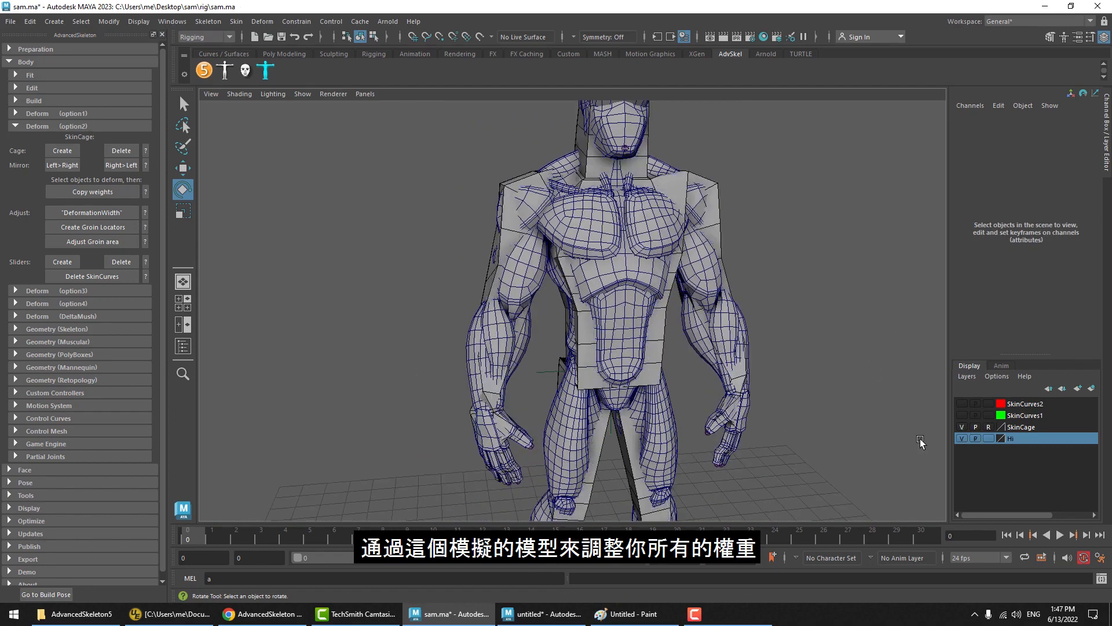
click(961, 438)
alt+drag(679, 310, 613, 348)
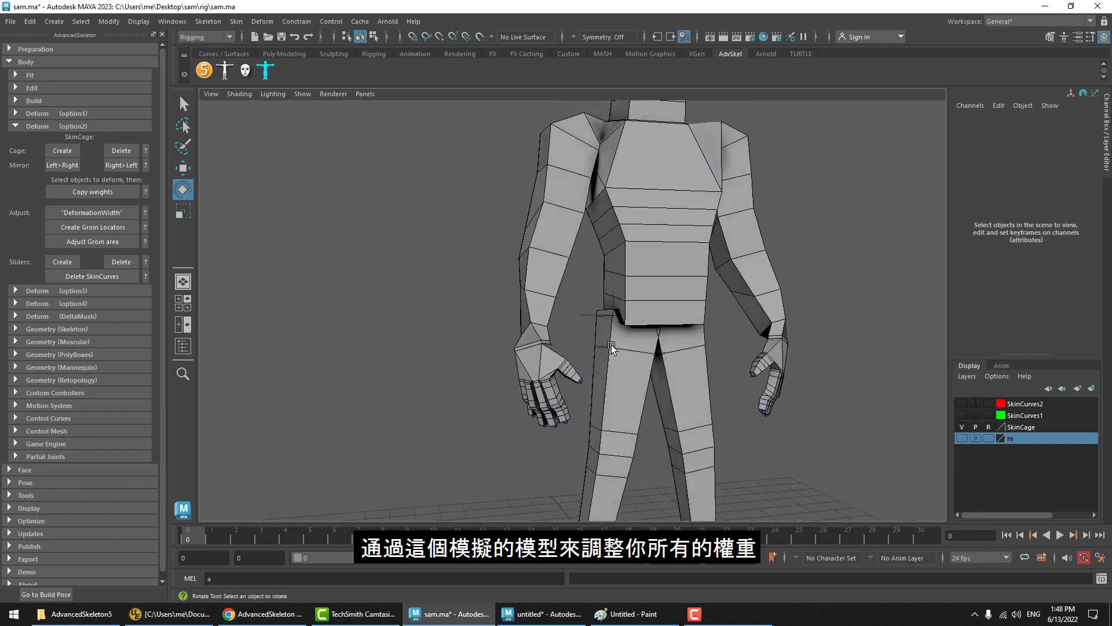
alt+middle_drag(613, 347, 641, 401)
alt+right_drag(641, 401, 716, 423)
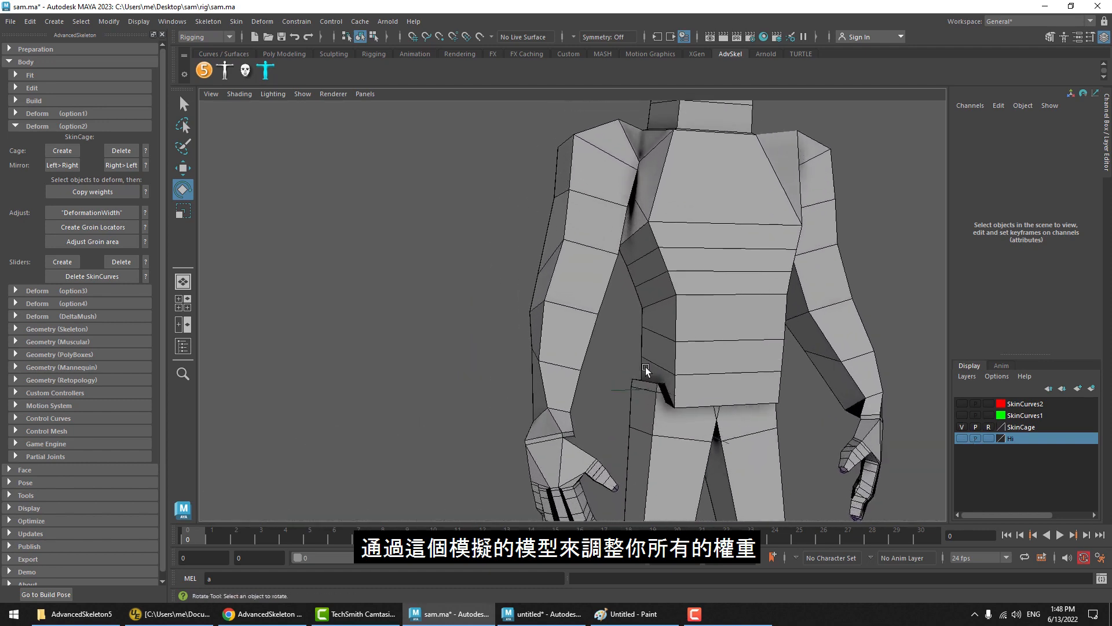
click(960, 427)
click(960, 438)
Examine the body mesh around the right shoulder, upper arm and elbow.
alt+middle_drag(629, 193, 628, 262)
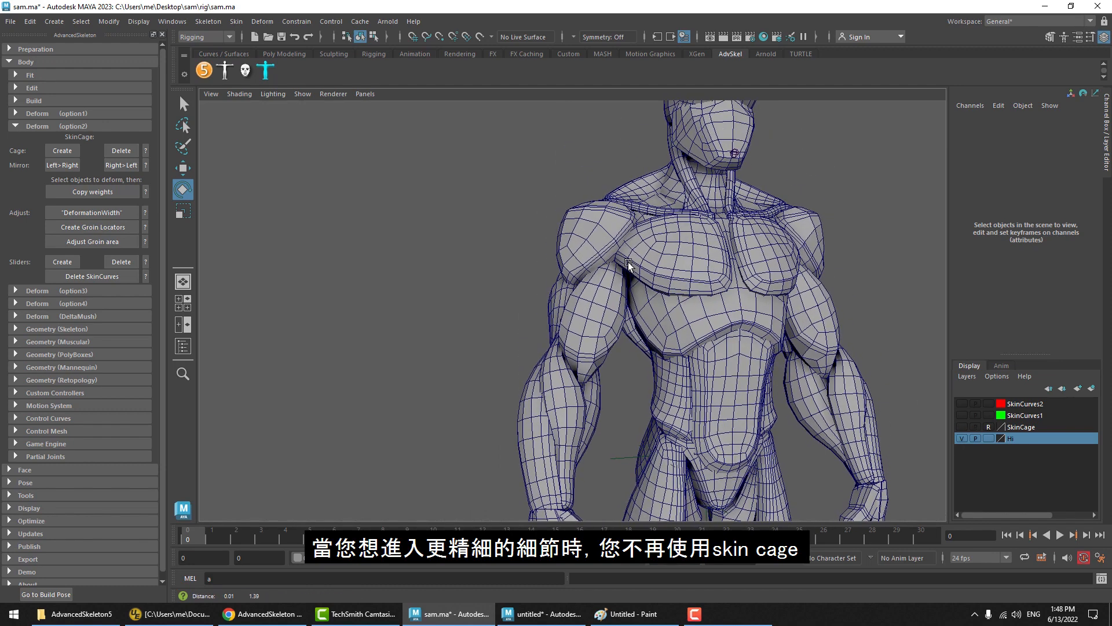
alt+drag(628, 262, 632, 214)
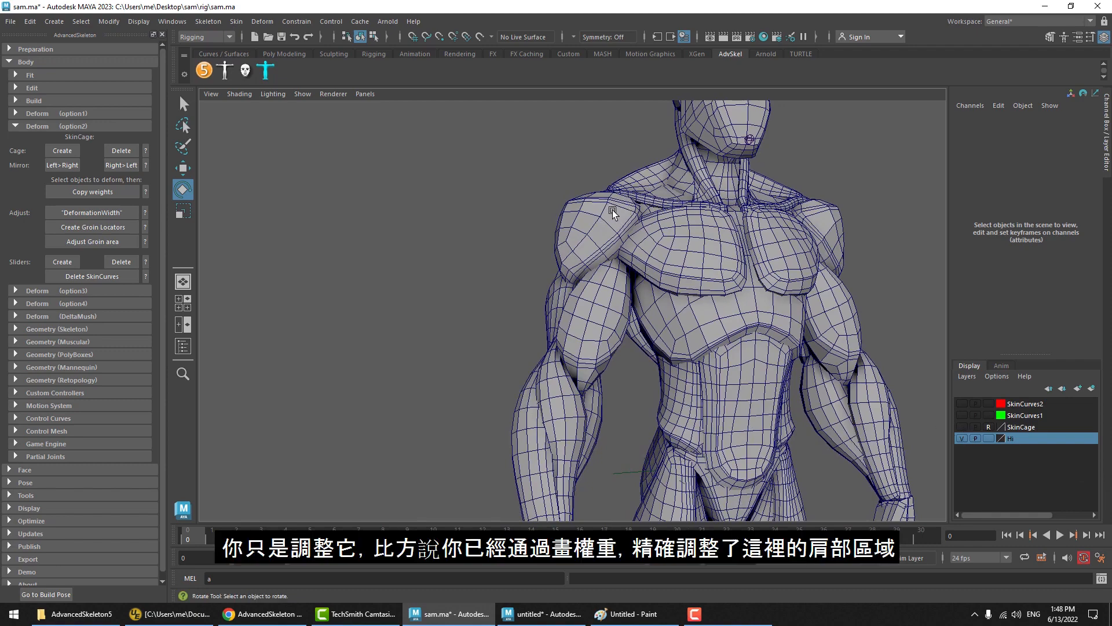
alt+middle_drag(610, 242, 607, 301)
alt+right_drag(606, 301, 626, 324)
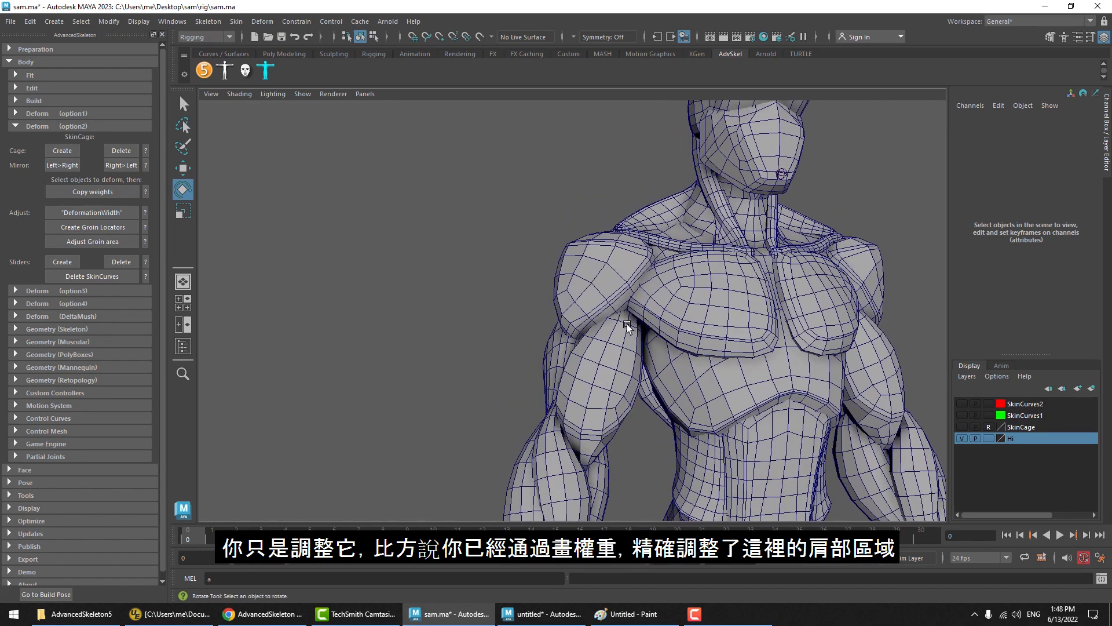
alt+drag(637, 320, 591, 311)
alt+middle_drag(591, 311, 597, 253)
alt+middle_drag(600, 192, 634, 92)
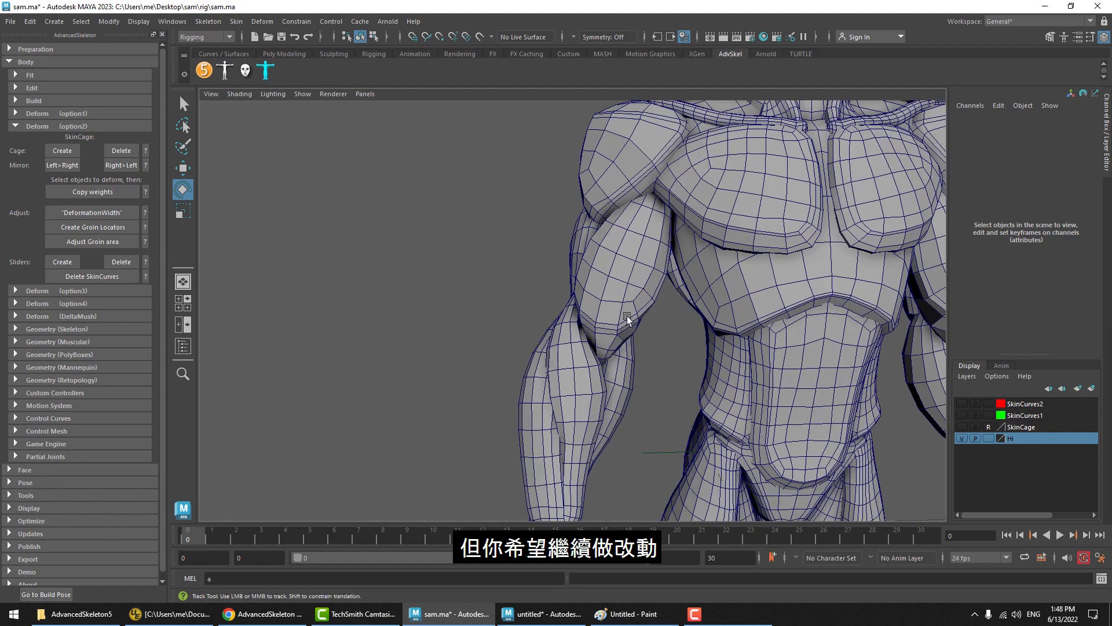
alt+middle_drag(628, 318, 654, 203)
Show the skin cage and its curves, raise the outer control vertices of the right upper arm's twist profile, and return to object selection.
click(965, 428)
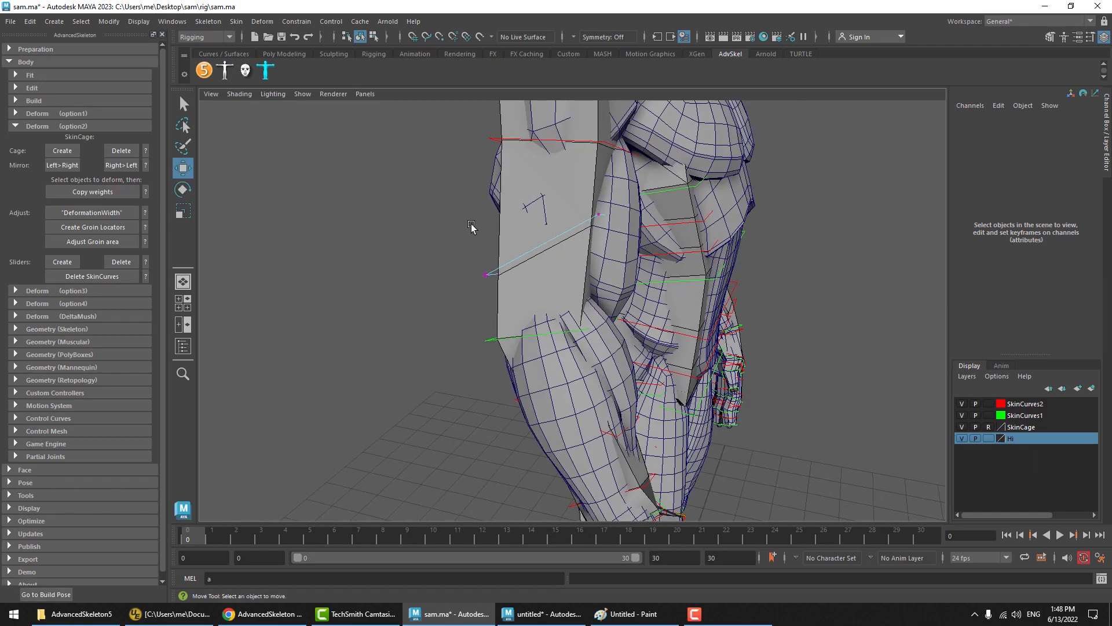
alt+drag(561, 248, 544, 261)
drag(533, 243, 440, 319)
middle_drag(478, 321, 471, 277)
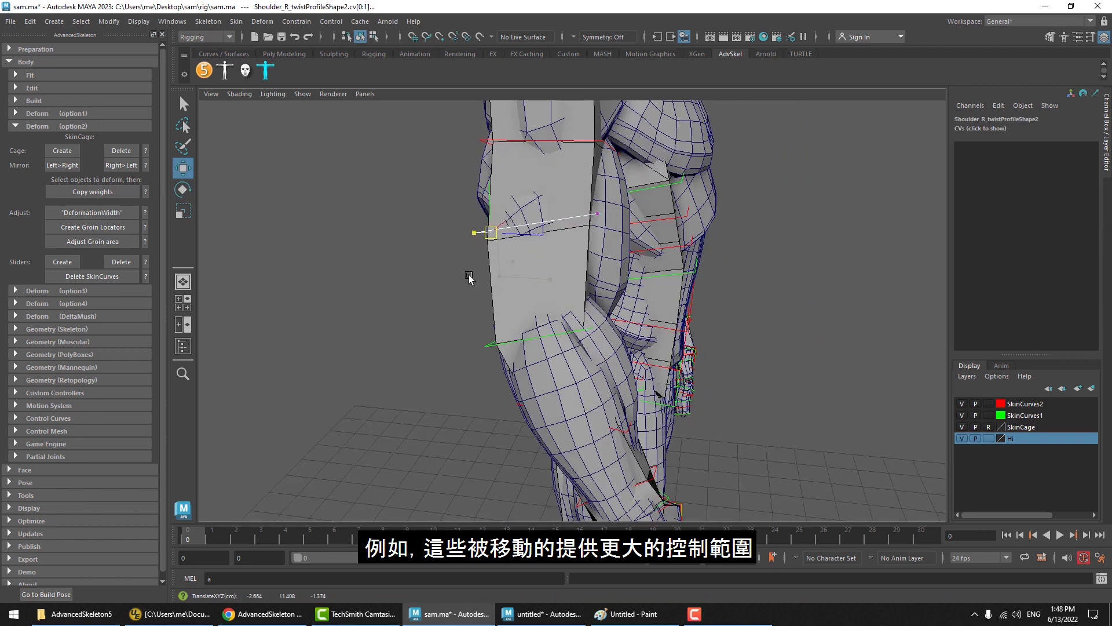
alt+drag(492, 330, 440, 255)
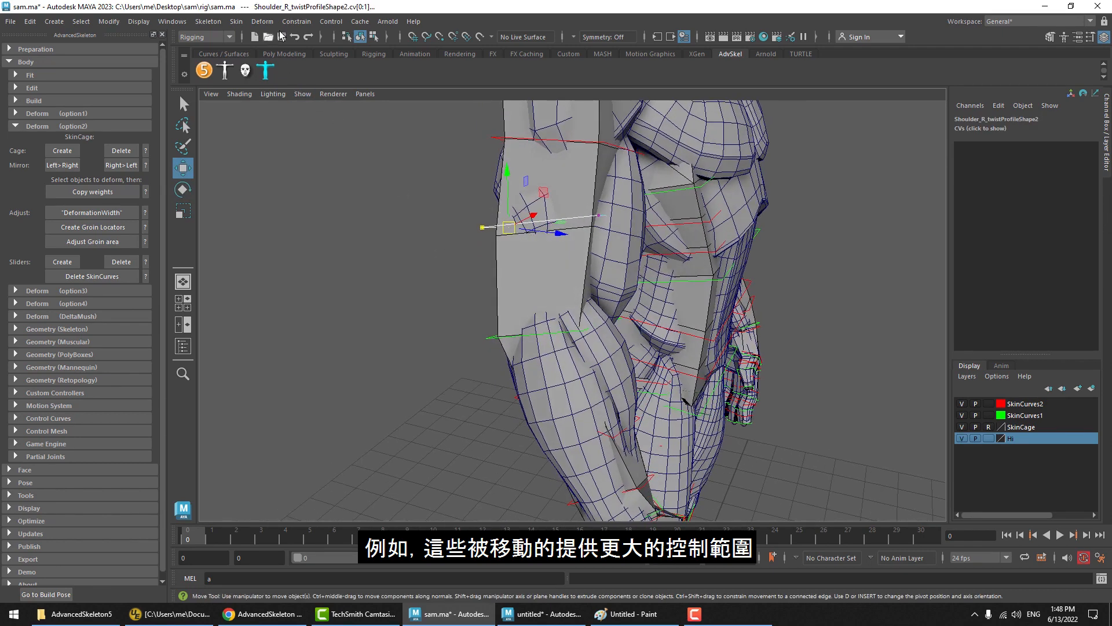
click(360, 36)
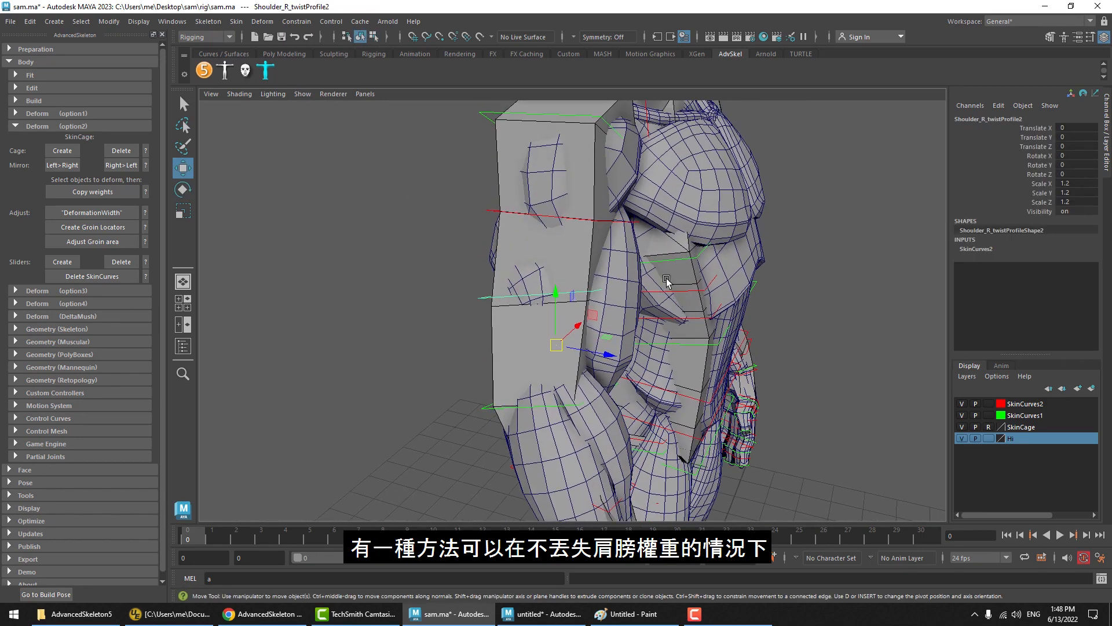
Select the body mesh and hide the SkinCage, SkinCurves1 and SkinCurves2 layers.
alt+drag(666, 281, 655, 309)
click(629, 280)
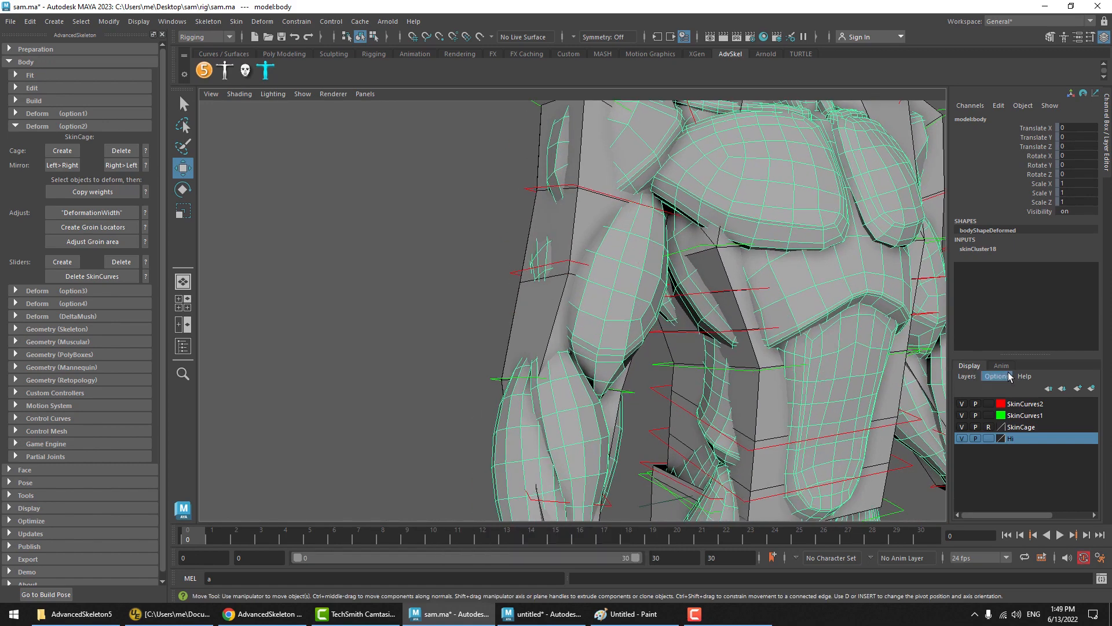
click(963, 427)
click(963, 416)
click(963, 400)
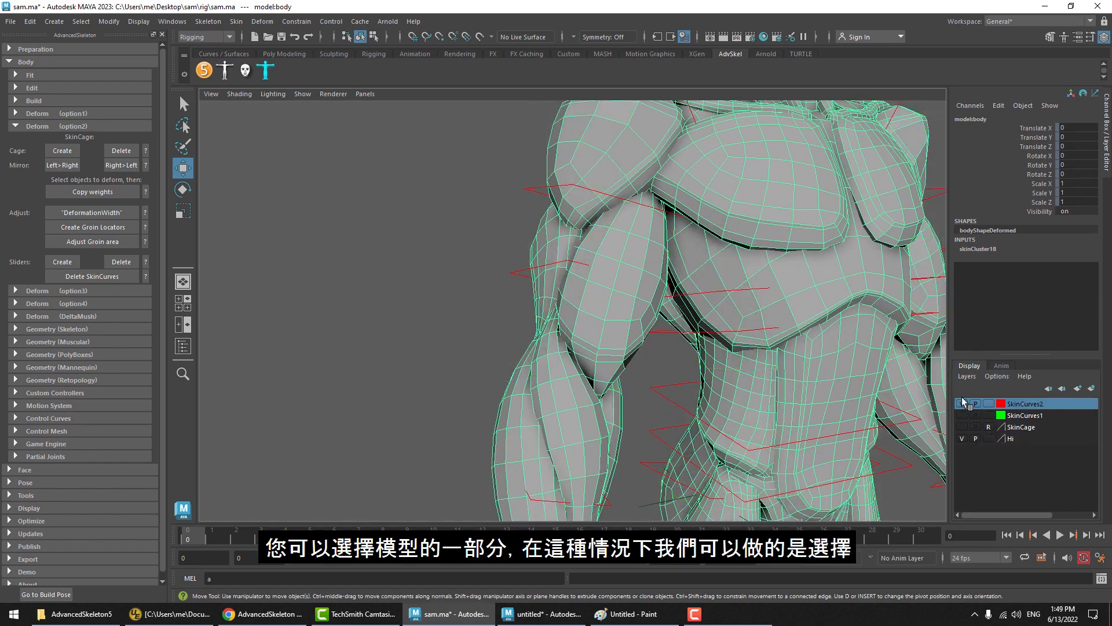
click(962, 403)
scroll(583, 323, up, 3)
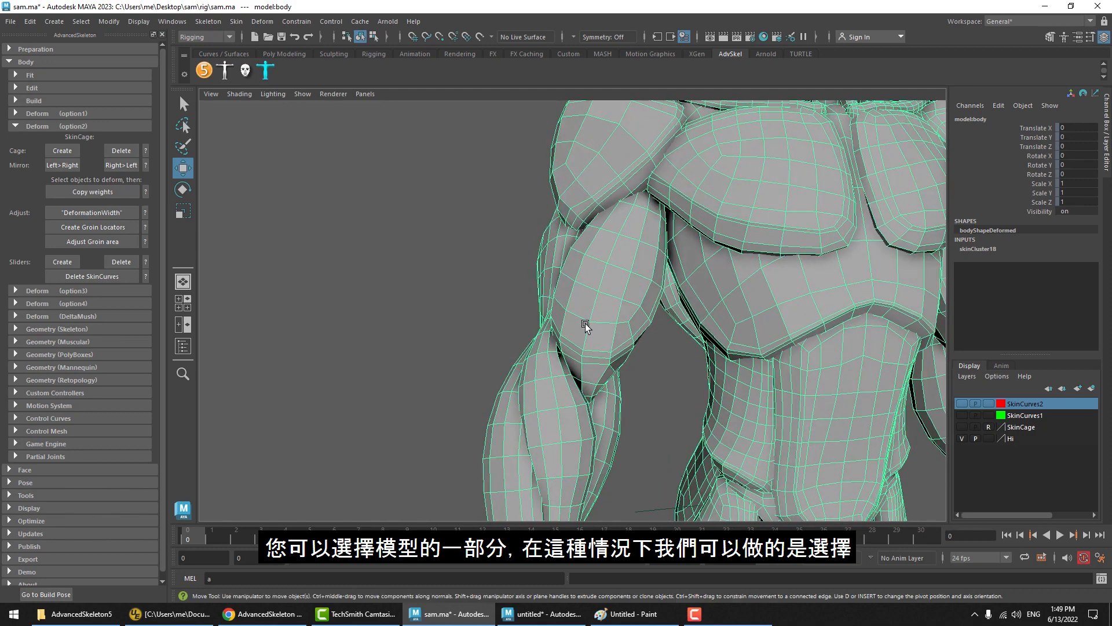
Select the body mesh's vertices around the right elbow, from the middle of the upper arm to the upper forearm.
right_click(583, 323)
click(529, 271)
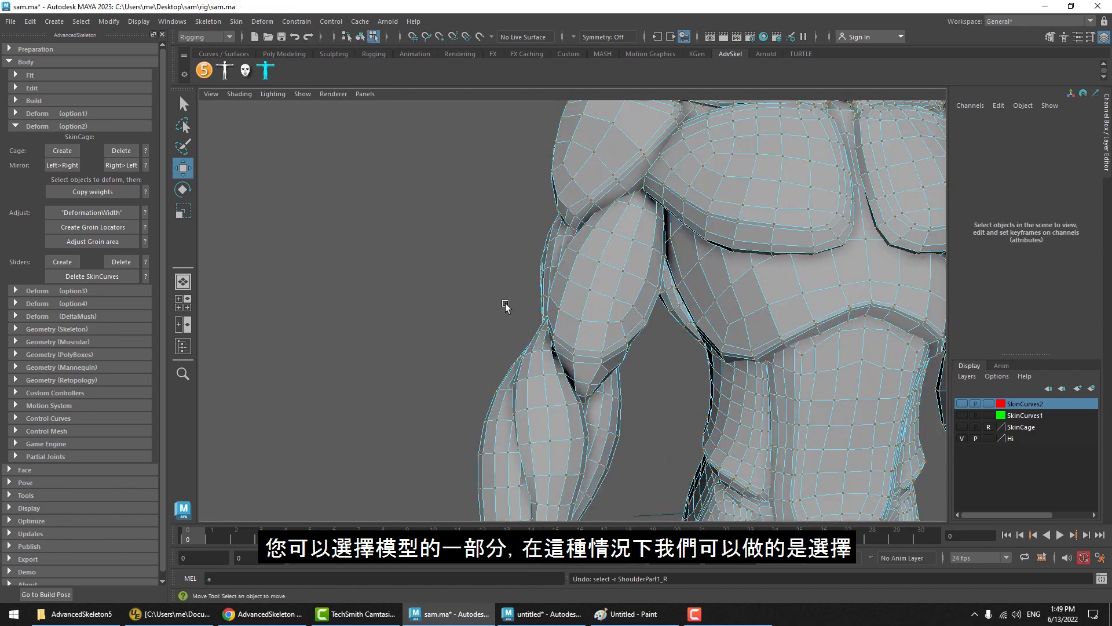
drag(452, 237, 630, 445)
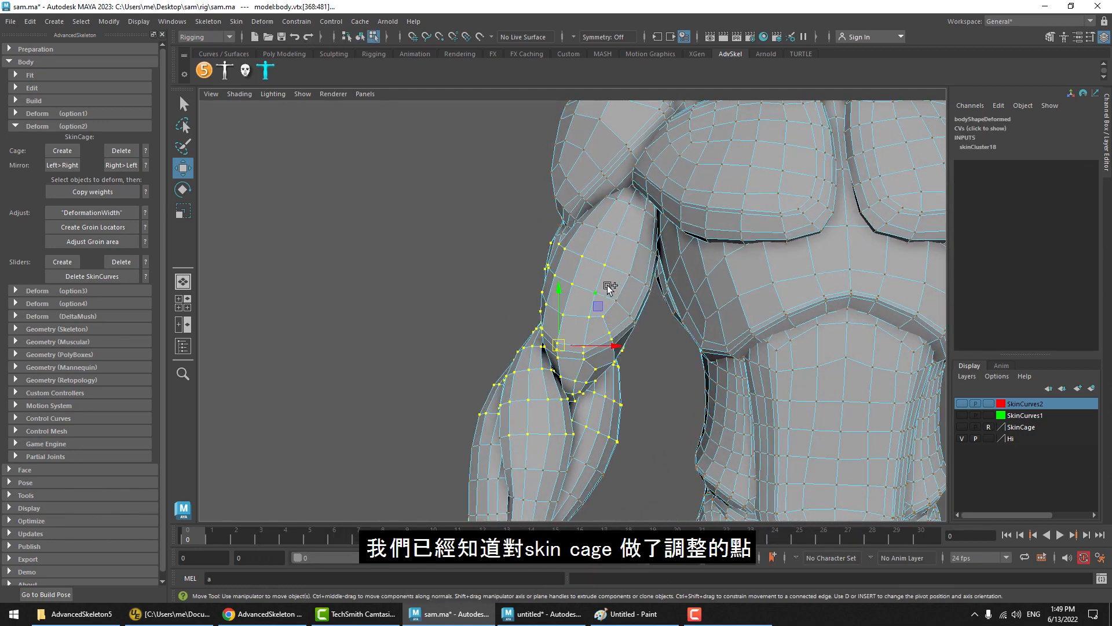
shift+drag(512, 406, 582, 442)
click(962, 427)
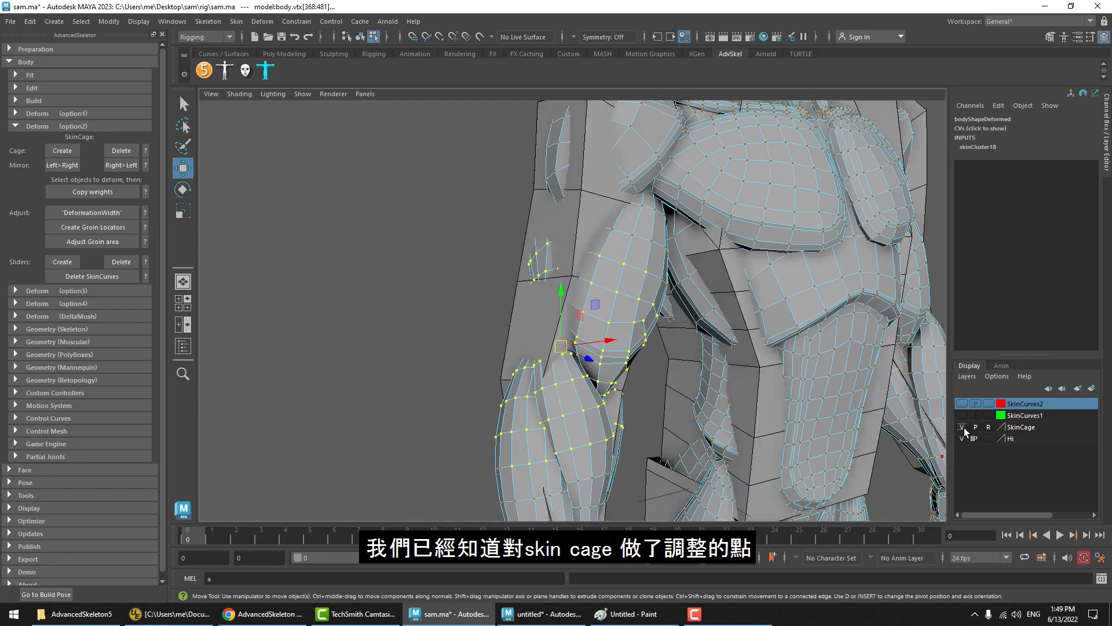
click(964, 428)
alt+drag(579, 342, 615, 349)
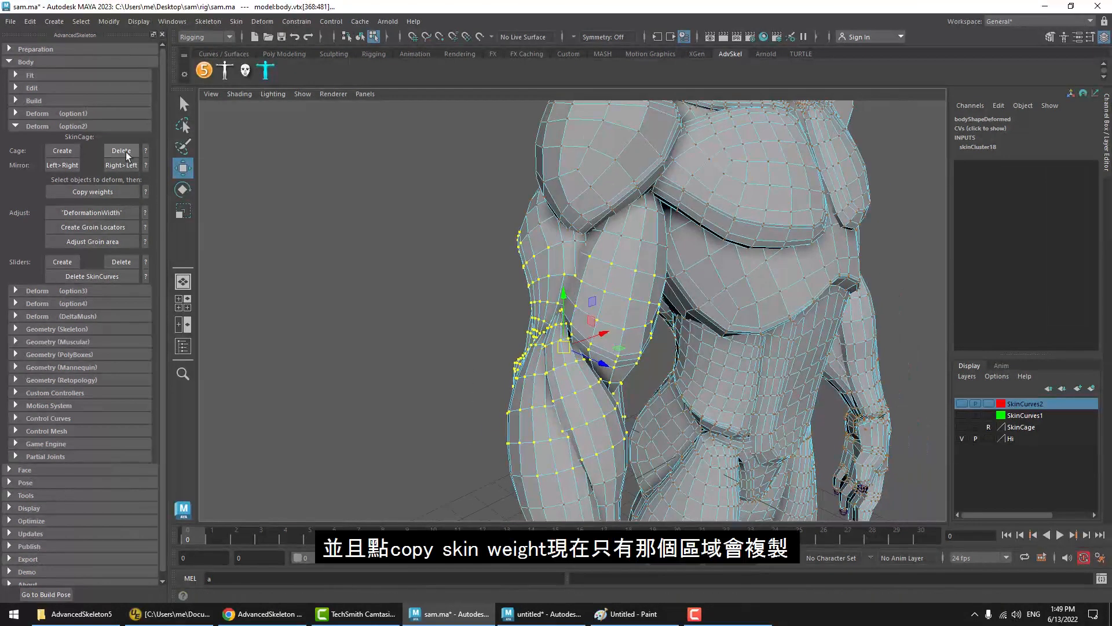
Copy the skin cage's weights onto only the selected vertices of the right arm.
click(93, 194)
alt+drag(545, 343, 559, 341)
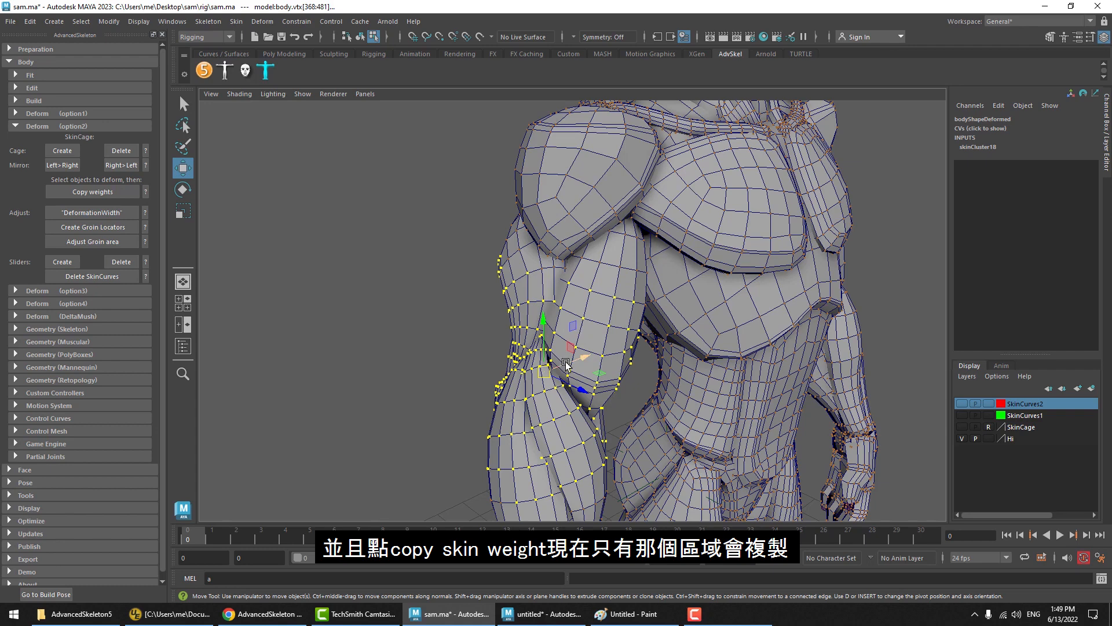
alt+drag(574, 355, 581, 197)
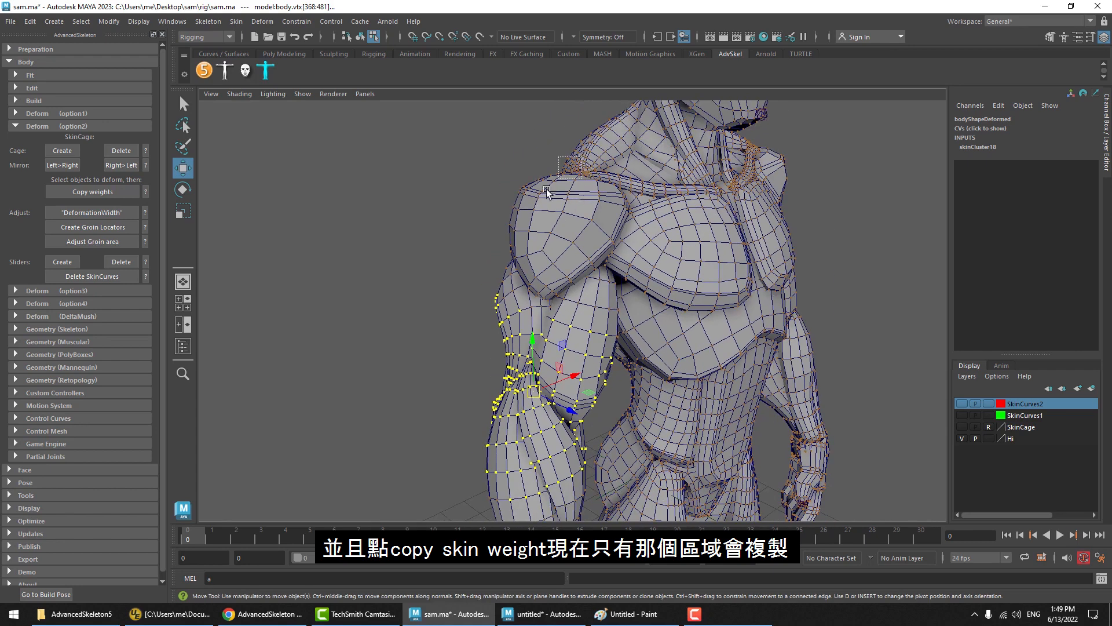
alt+drag(547, 191, 538, 198)
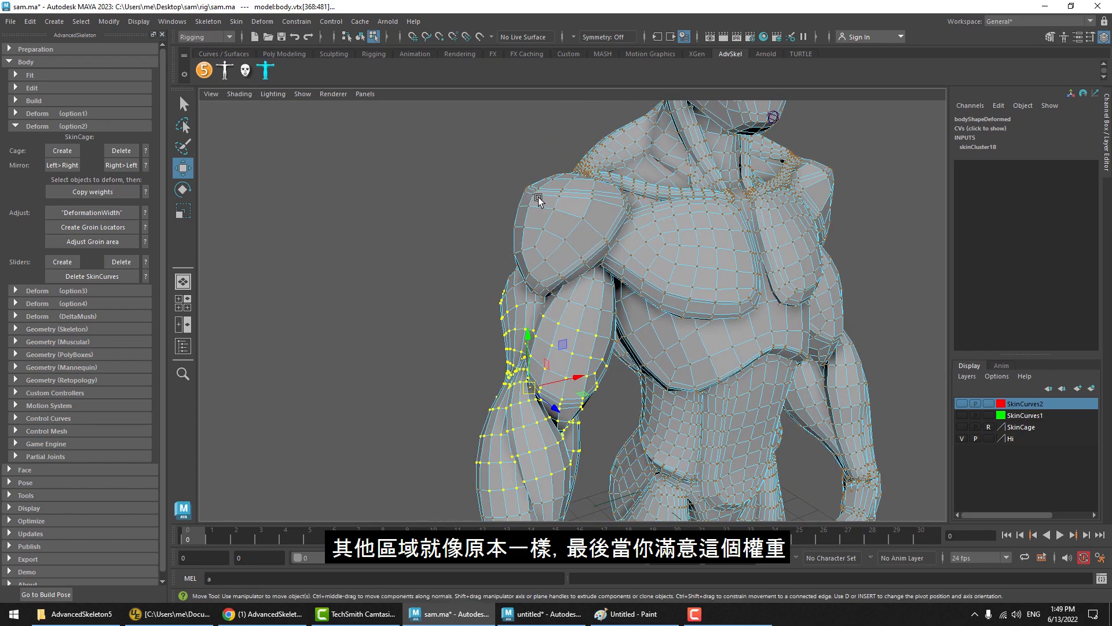
Select the vertices on top of the right shoulder, clear that selection, and return to object selection.
drag(591, 156, 549, 190)
alt+drag(547, 187, 530, 185)
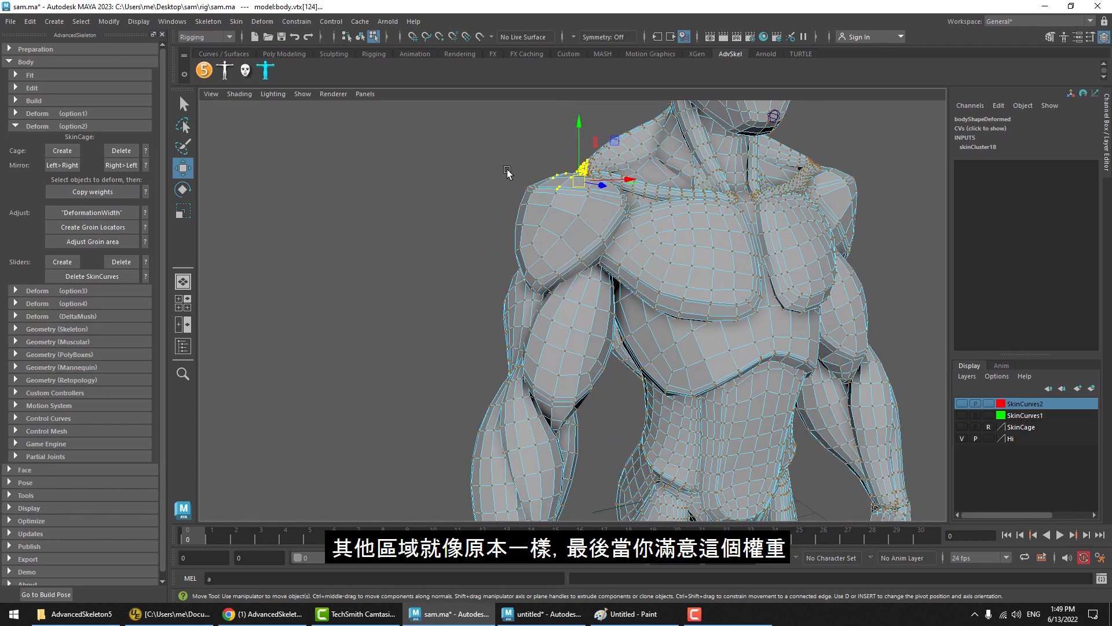
click(399, 134)
click(360, 35)
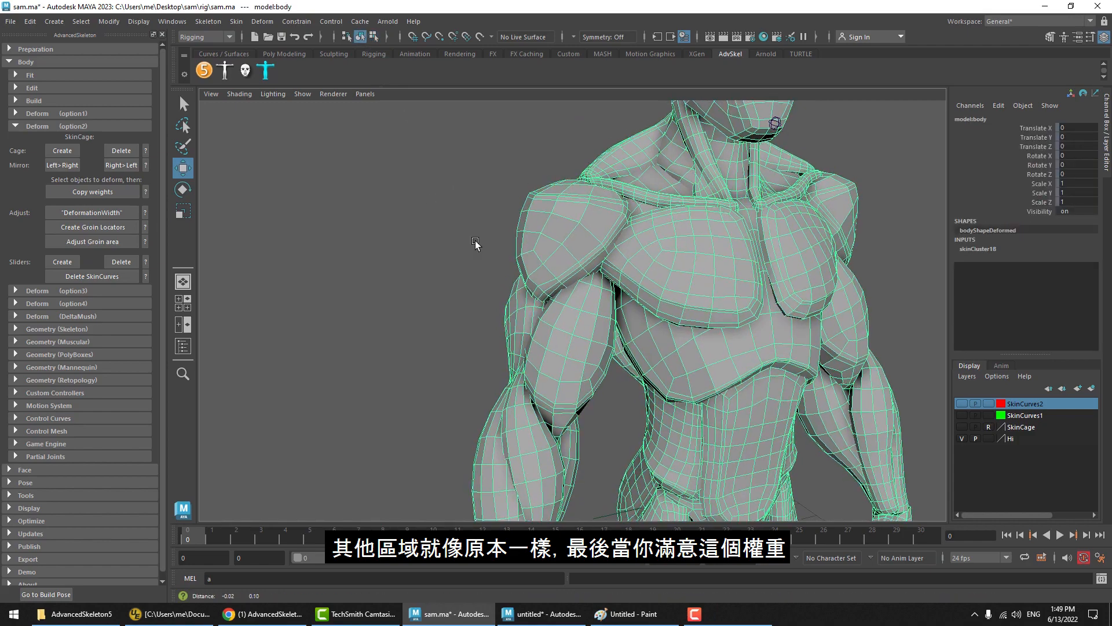
Delete the skin cage, collapse the Deform (option2) section, and deselect the body mesh.
alt+drag(835, 422, 793, 429)
alt+drag(572, 339, 545, 387)
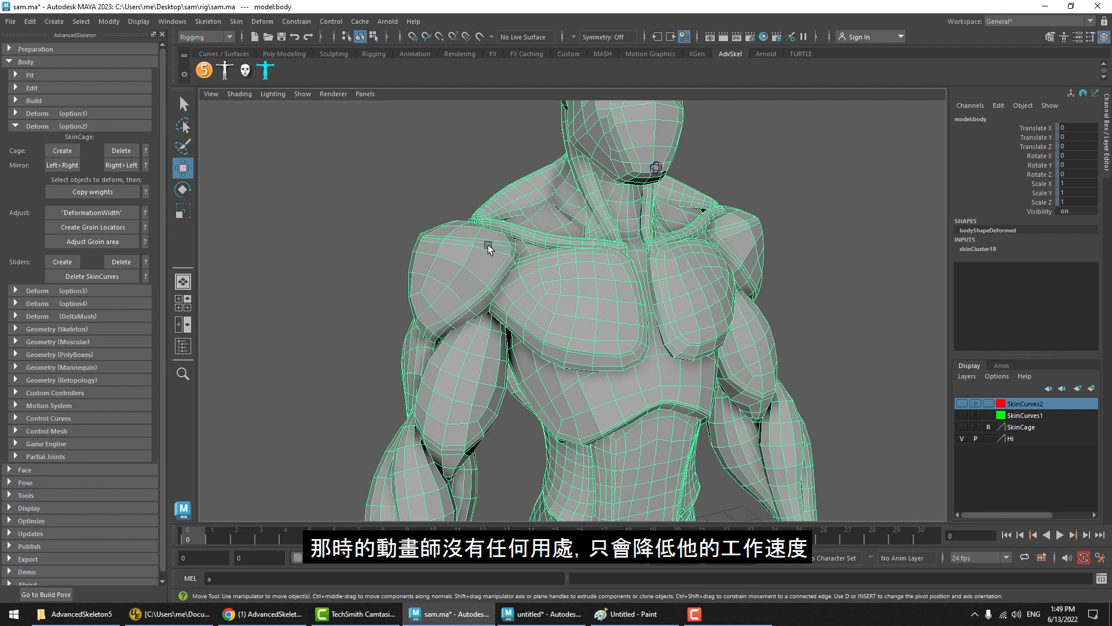
alt+middle_drag(566, 304, 539, 197)
alt+middle_drag(511, 272, 520, 339)
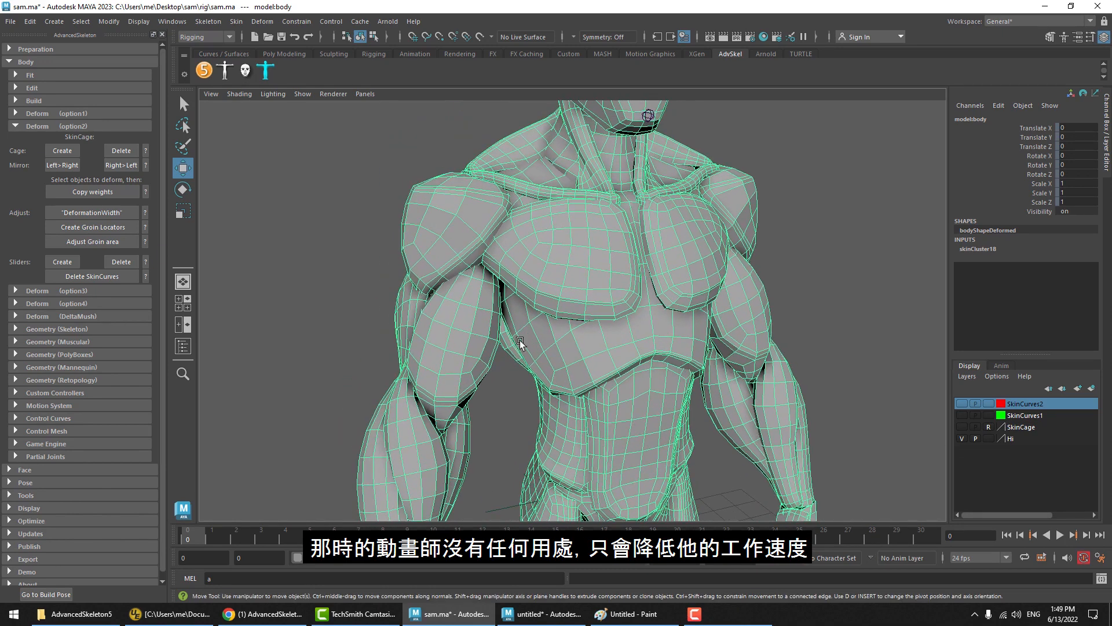
alt+middle_drag(577, 261, 607, 312)
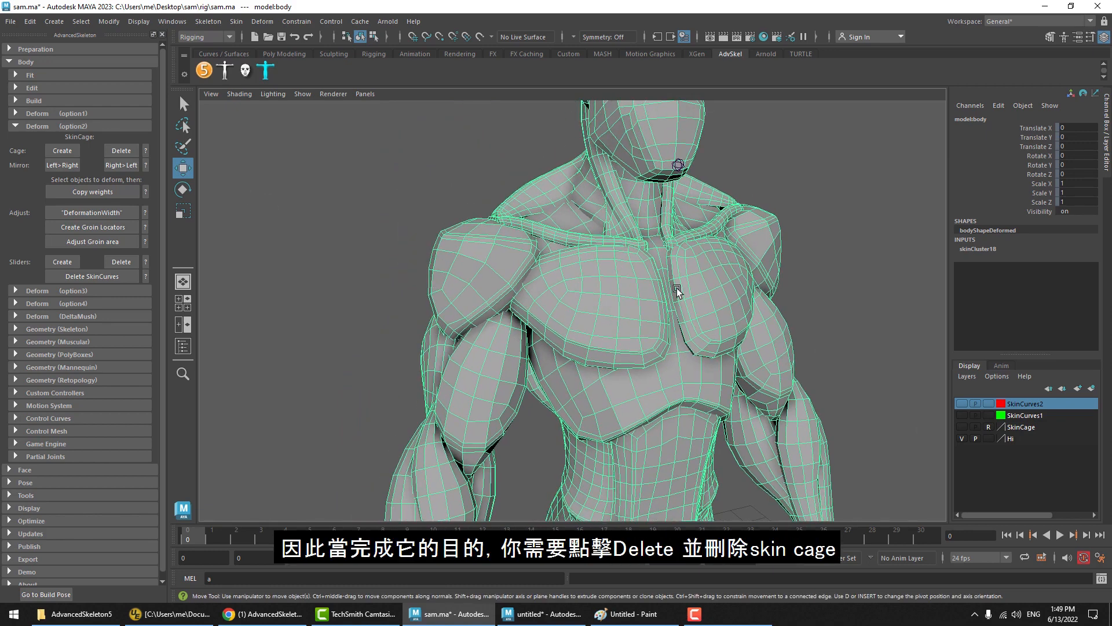
click(118, 149)
click(83, 127)
click(379, 199)
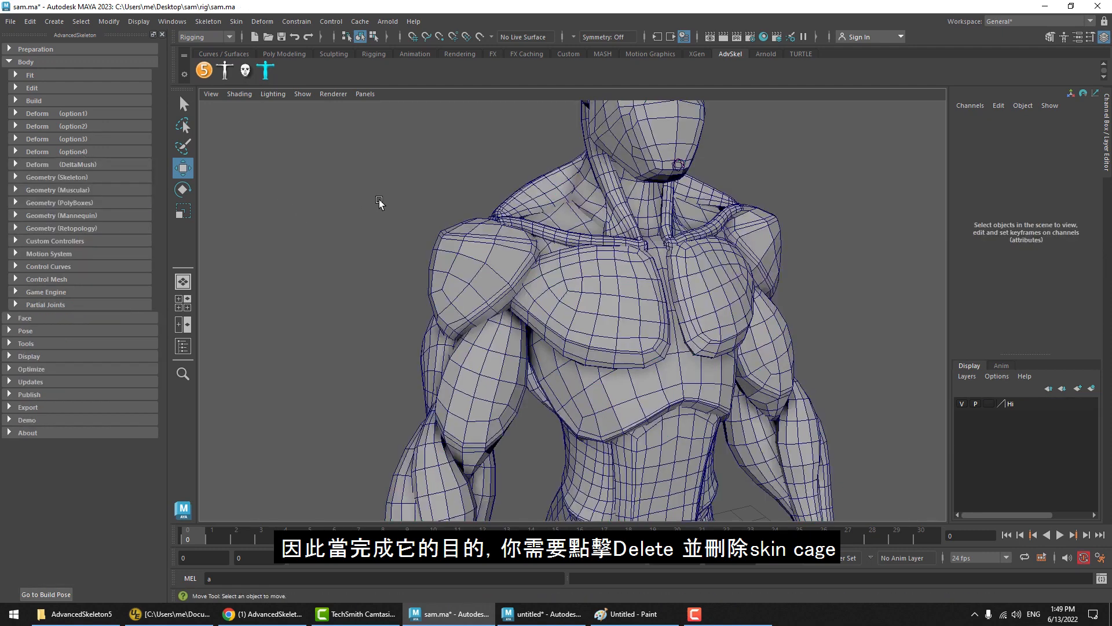
Show the rig's animation control curves around the body mesh.
alt+middle_drag(506, 229, 530, 148)
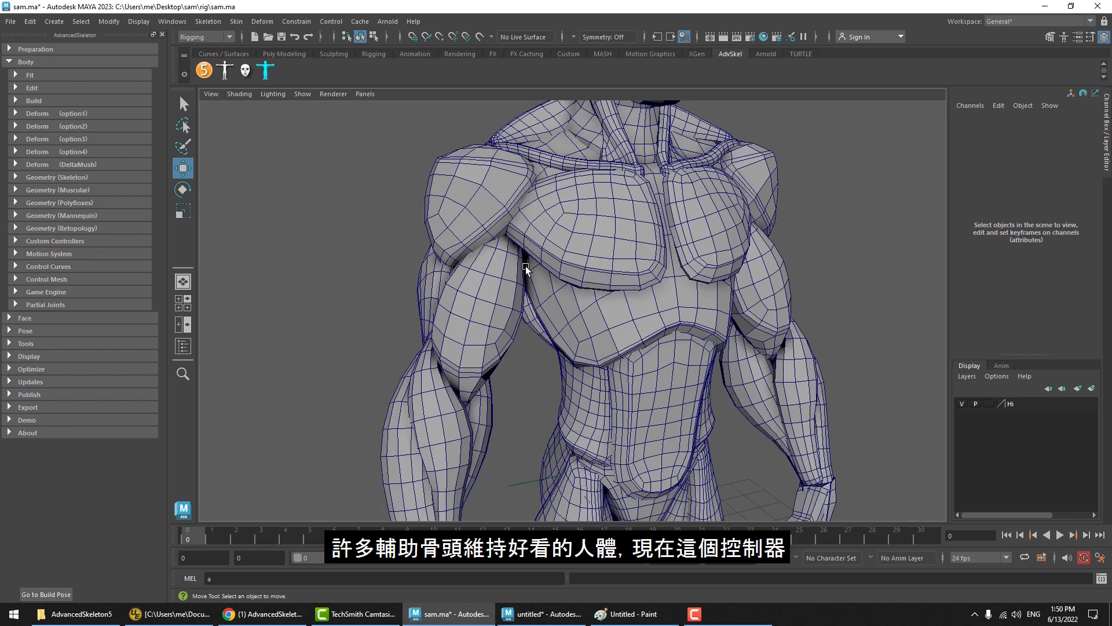
key(alt+1)
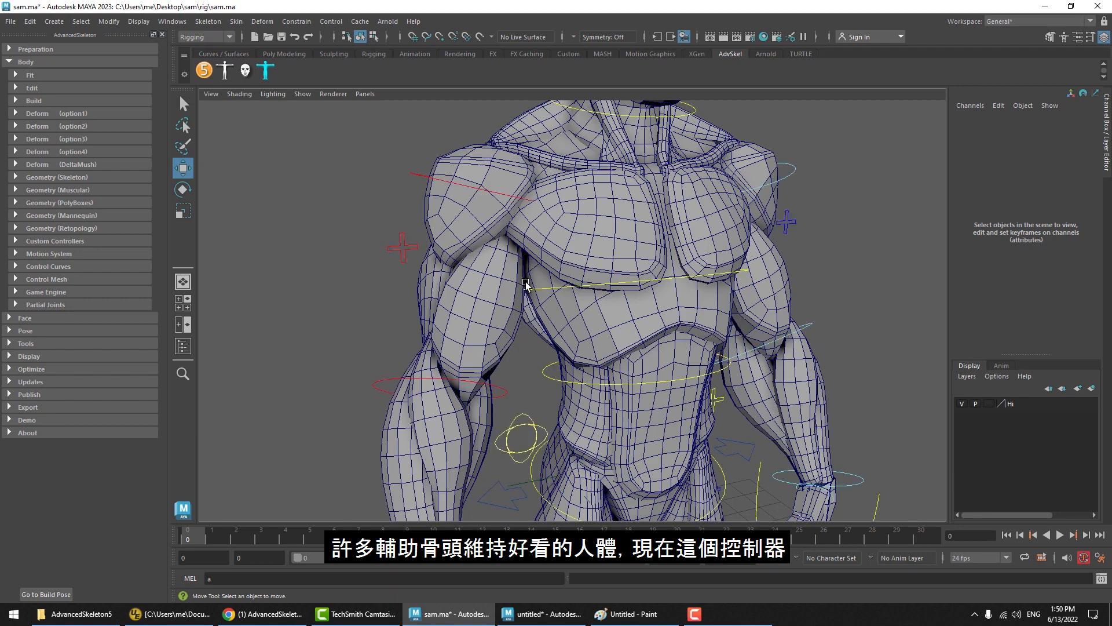
Try bending the right elbow about 93 degrees with its FK control, and undo the rotation.
alt+middle_drag(526, 363, 514, 319)
alt+right_drag(514, 319, 469, 323)
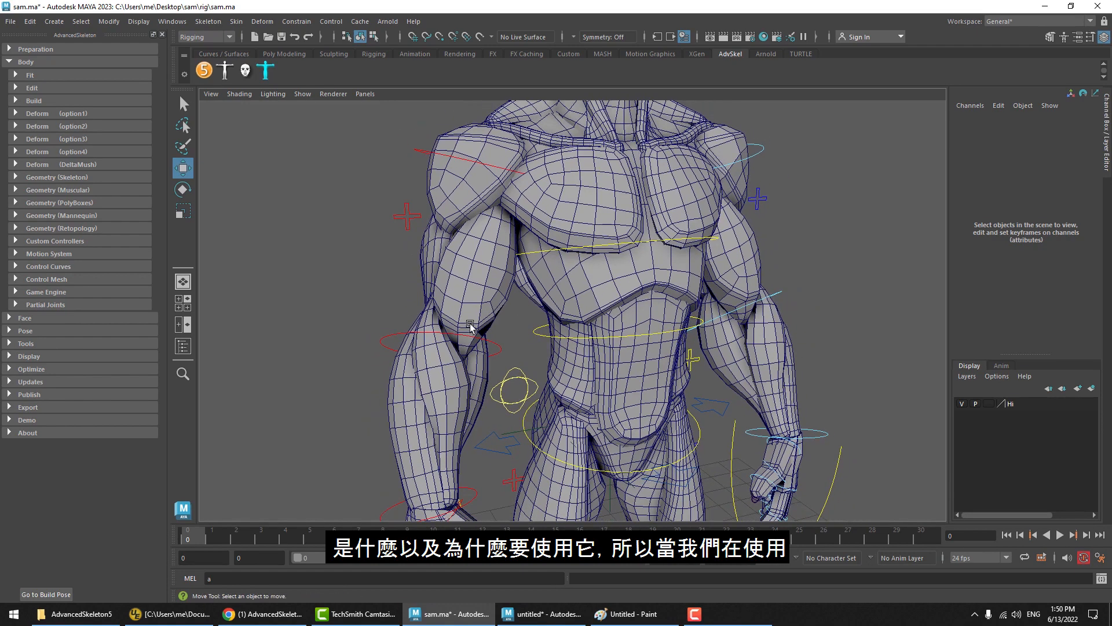
alt+middle_drag(488, 344, 493, 295)
click(501, 302)
key(e)
alt+drag(504, 324, 443, 322)
key(ctrl+z)
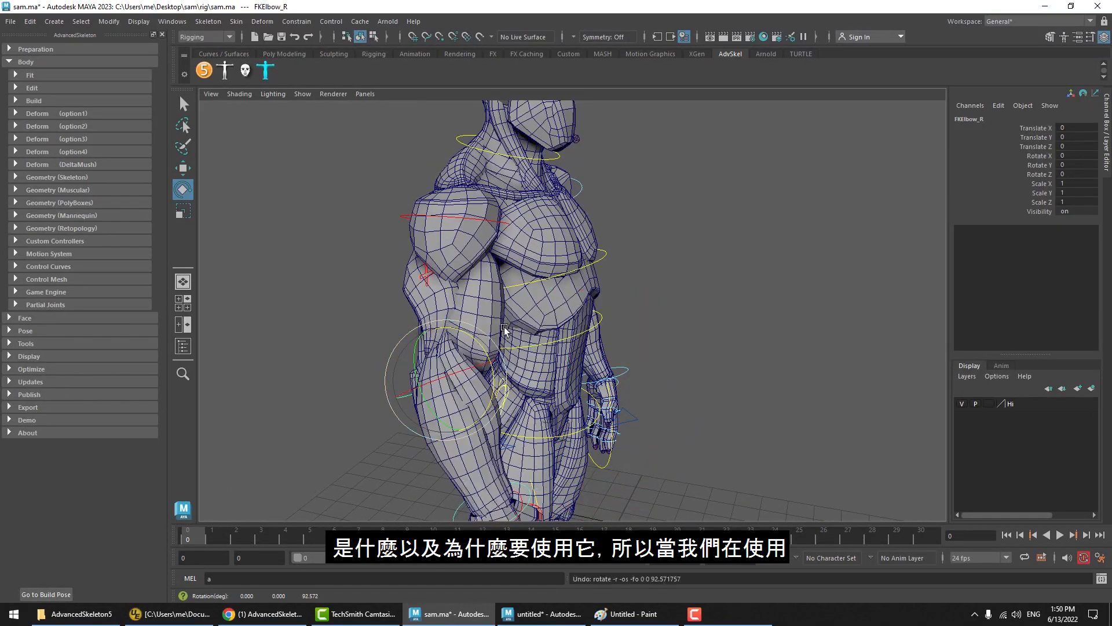
Examine the right elbow and upper arm around the FK elbow control from several angles.
alt+middle_drag(503, 326, 572, 312)
alt+right_drag(572, 313, 571, 314)
click(648, 275)
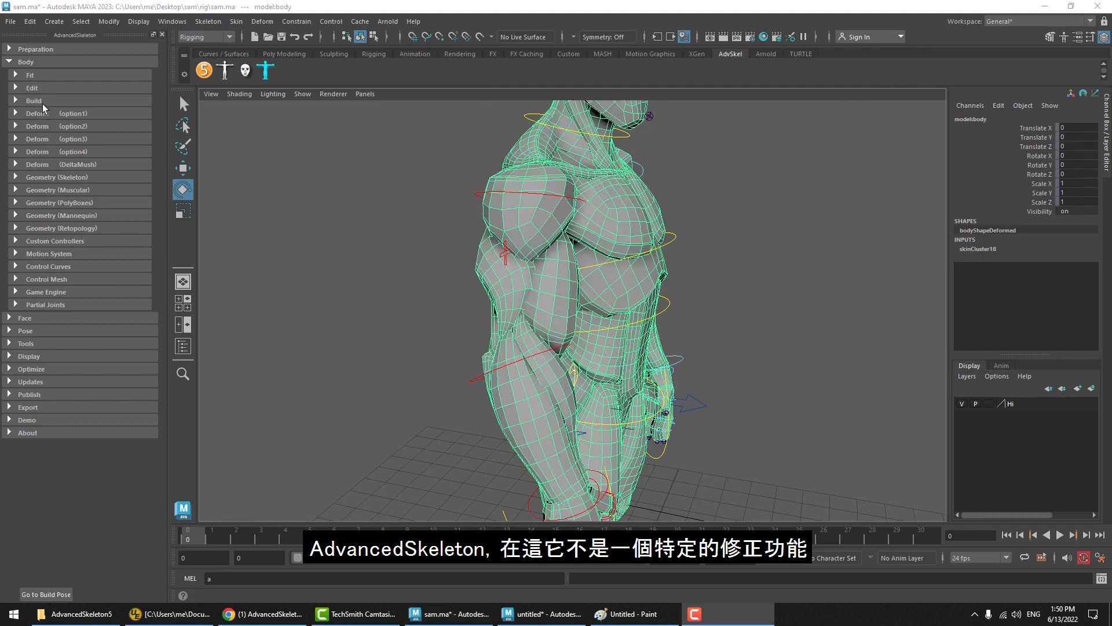
click(28, 62)
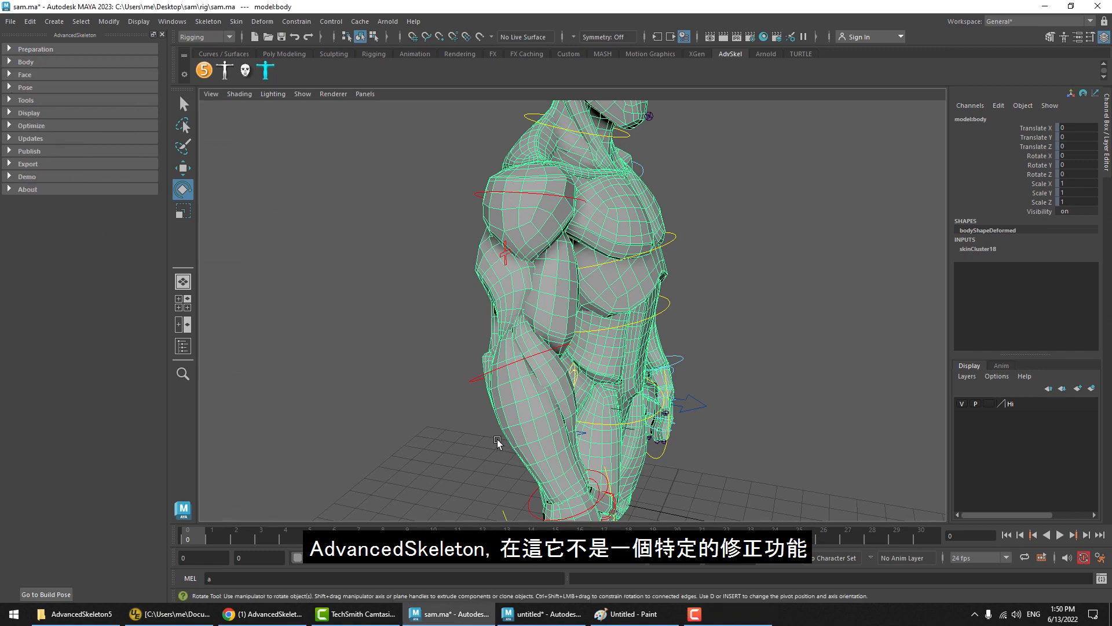
click(481, 380)
scroll(612, 363, up, 5)
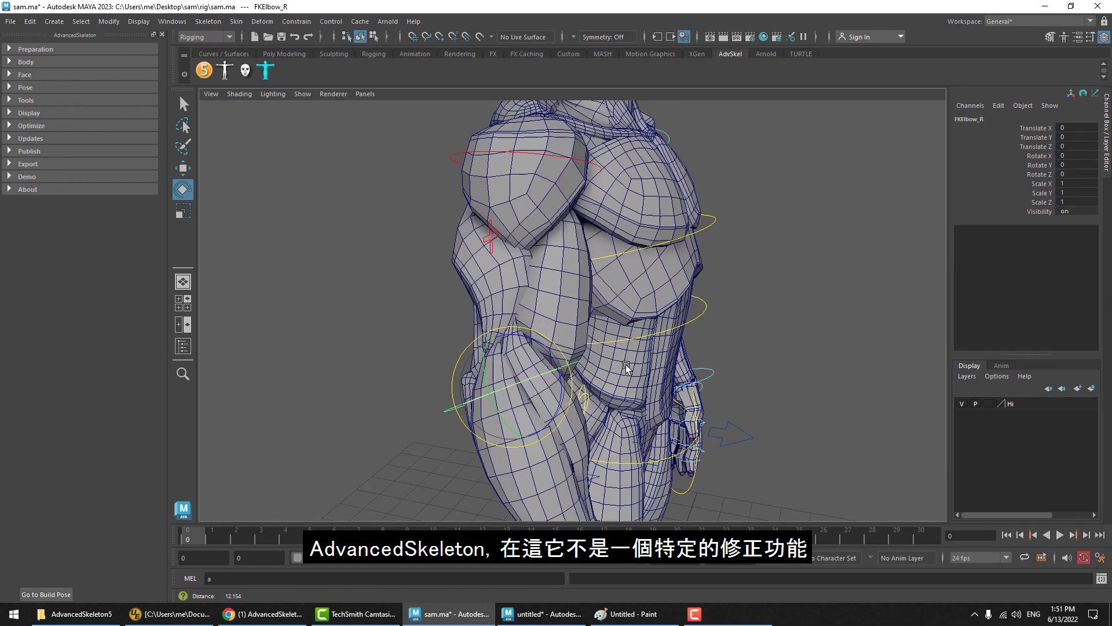
alt+middle_drag(612, 363, 599, 354)
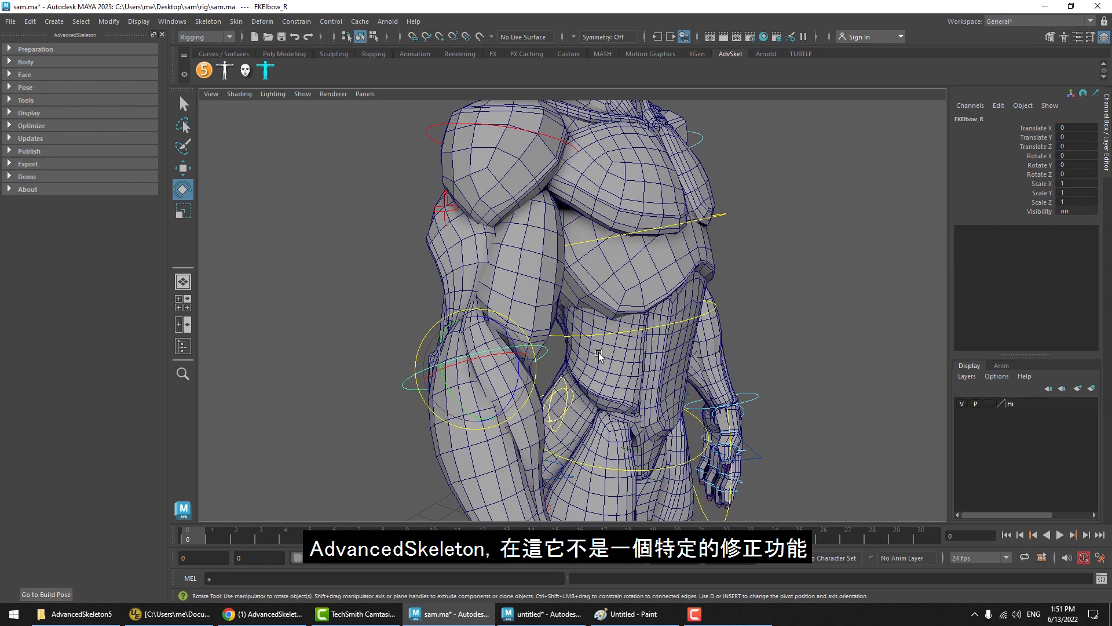
click(362, 297)
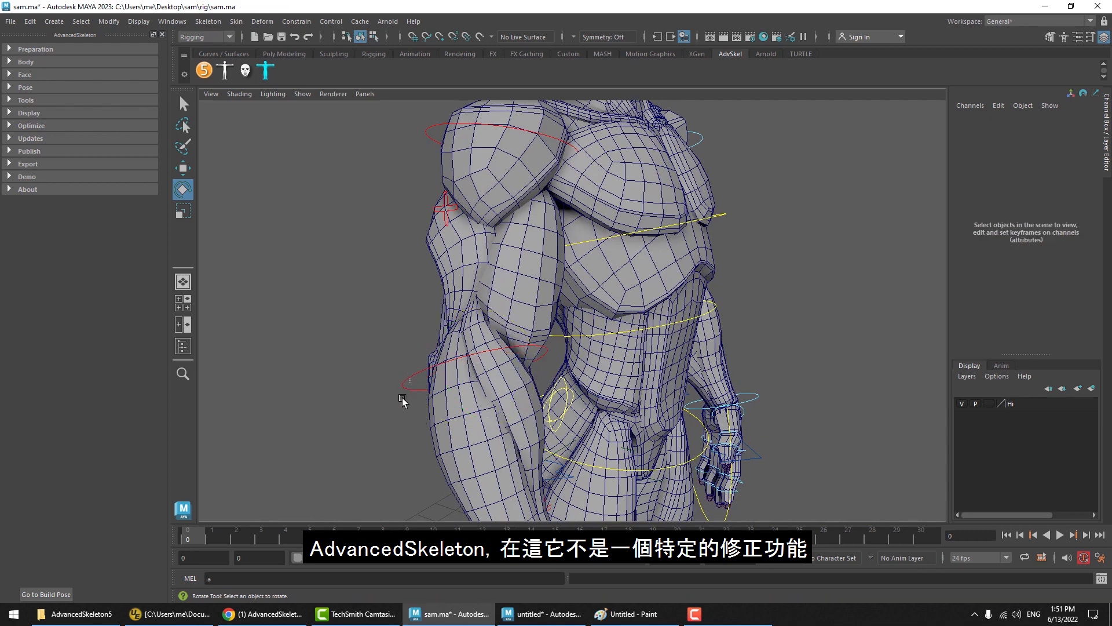
drag(411, 380, 401, 402)
click(362, 335)
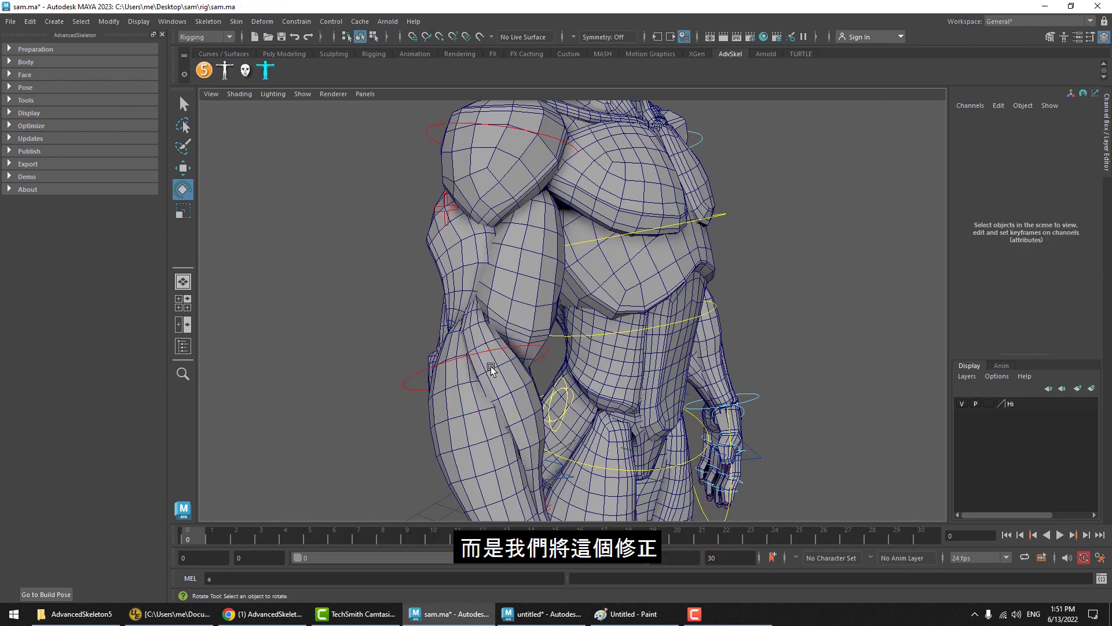
alt+drag(491, 370, 456, 366)
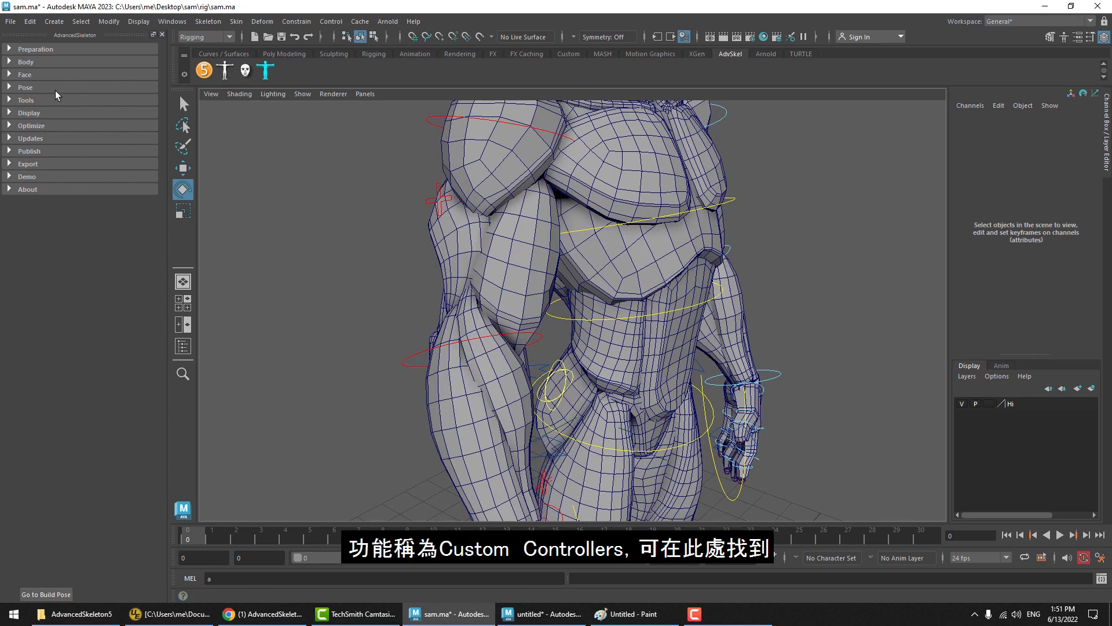
Create a SoftMod from the Custom Controllers section on the inner side of the right elbow, and undo its test move.
click(38, 63)
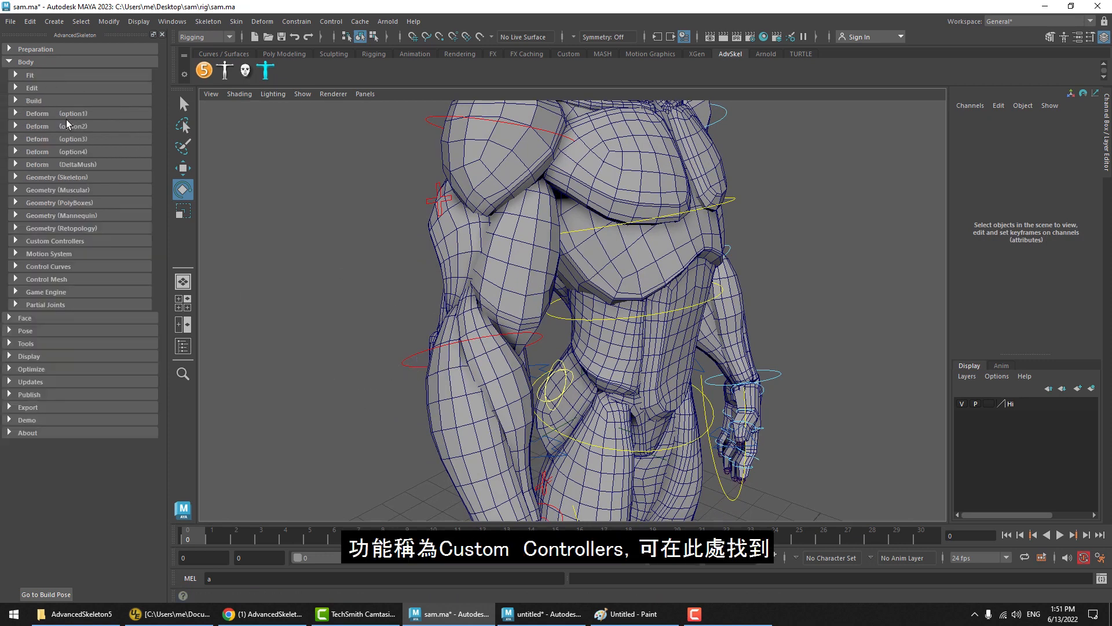
click(57, 242)
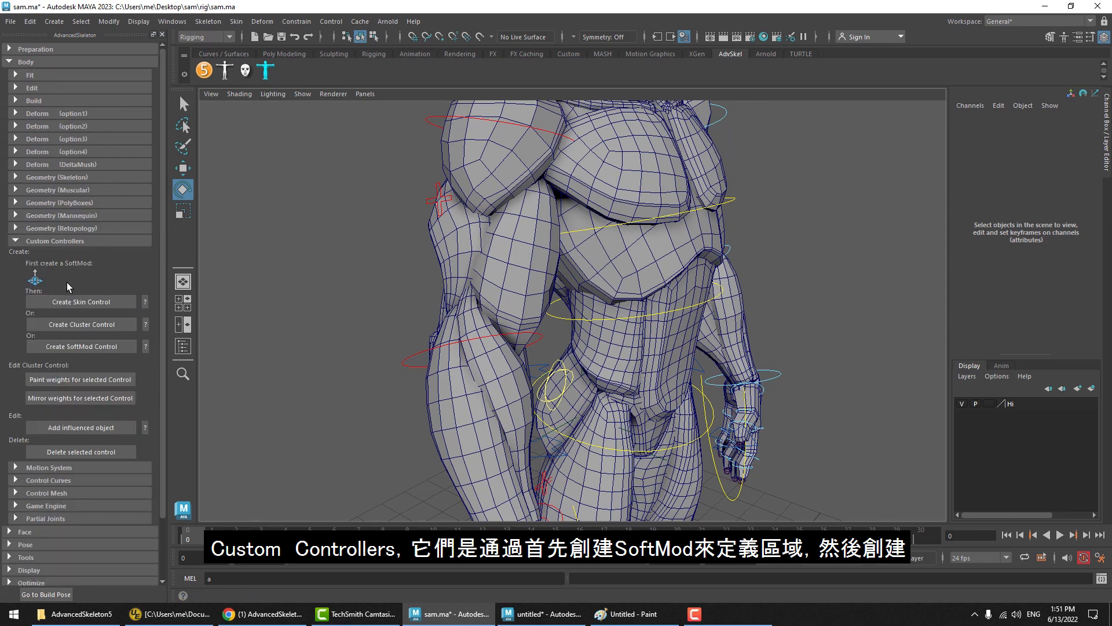
click(34, 280)
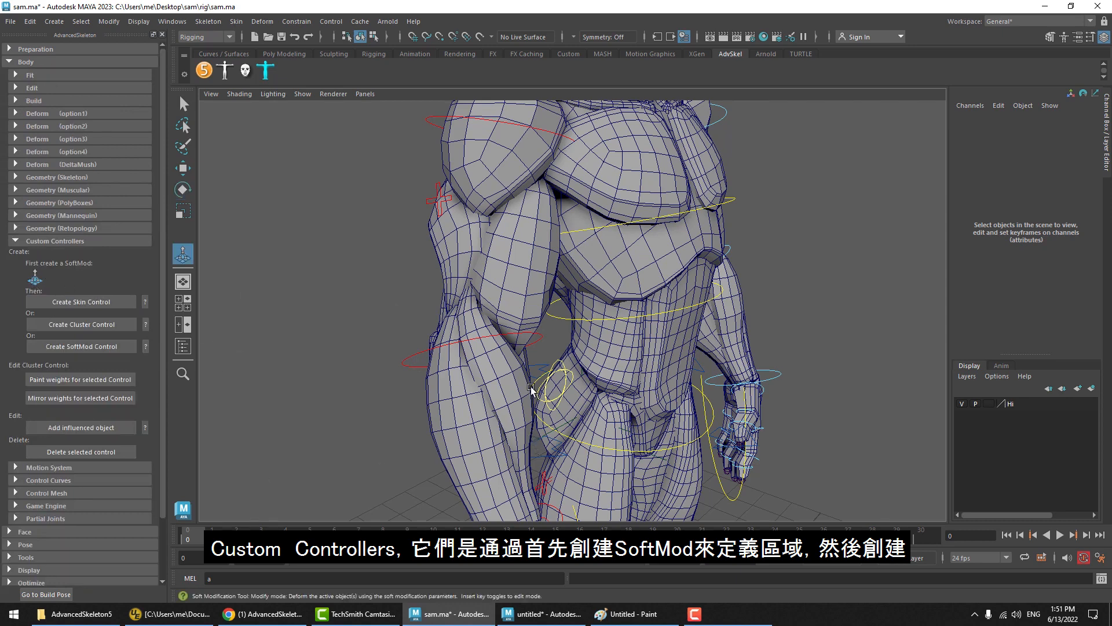
click(516, 368)
drag(516, 363, 532, 356)
key(ctrl+z)
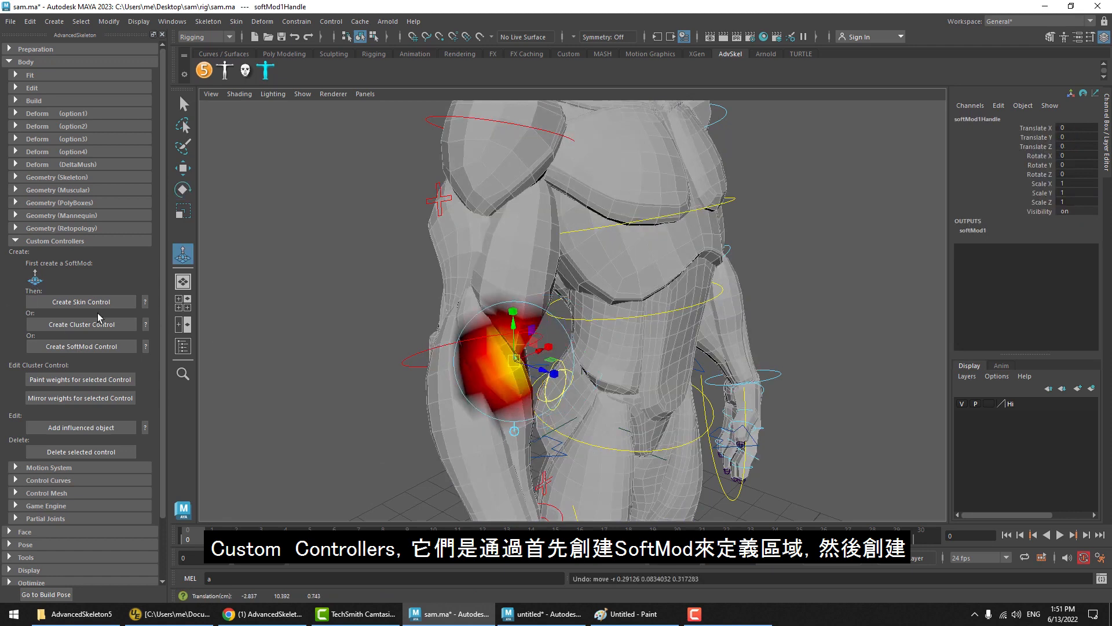
Collapse the Custom Controllers section, look over the Driving Systems options under Pose, and collapse them again.
click(52, 241)
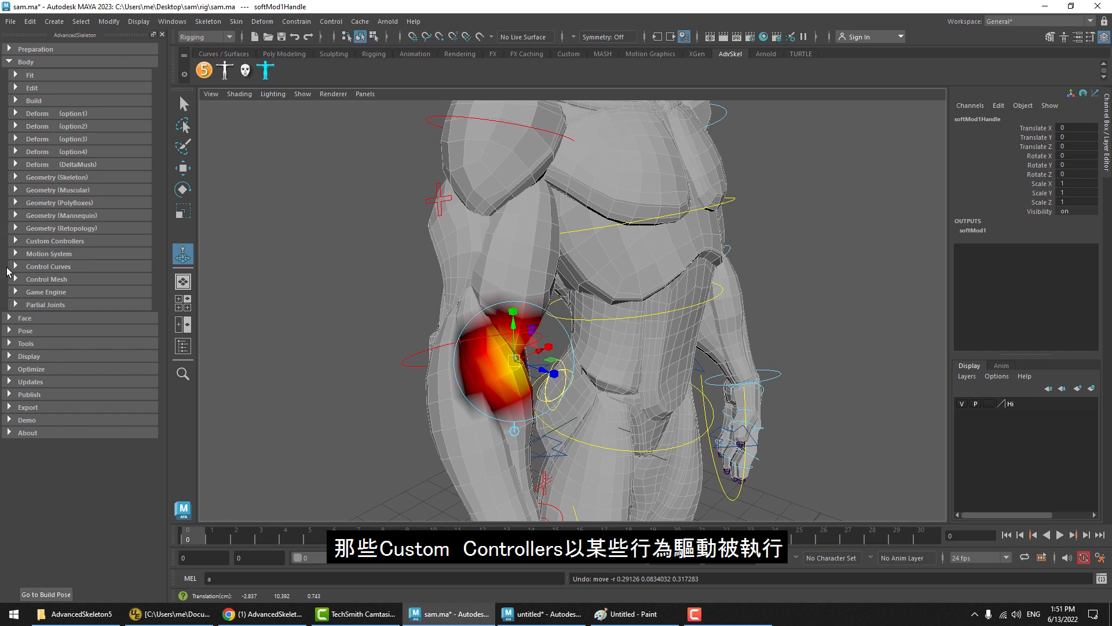
click(36, 332)
click(38, 345)
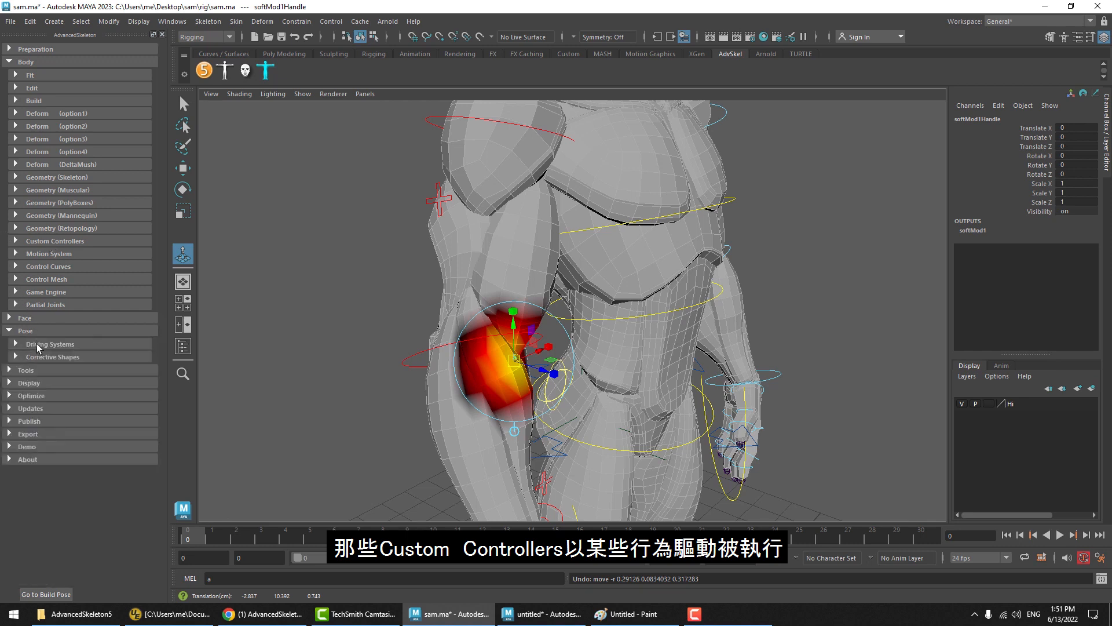
click(41, 358)
click(40, 343)
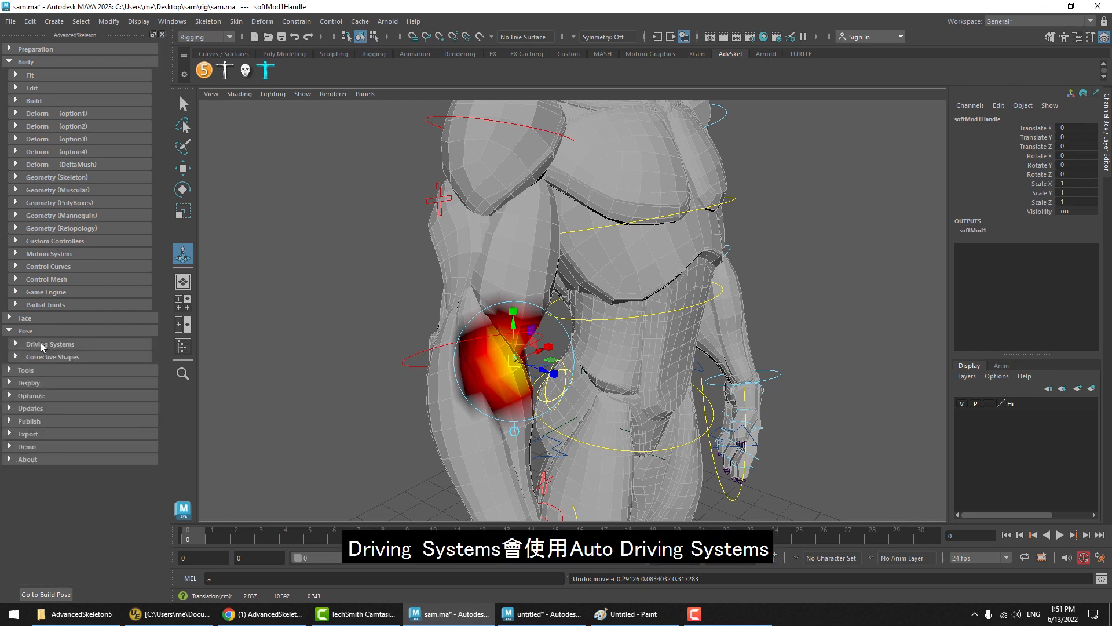
click(40, 345)
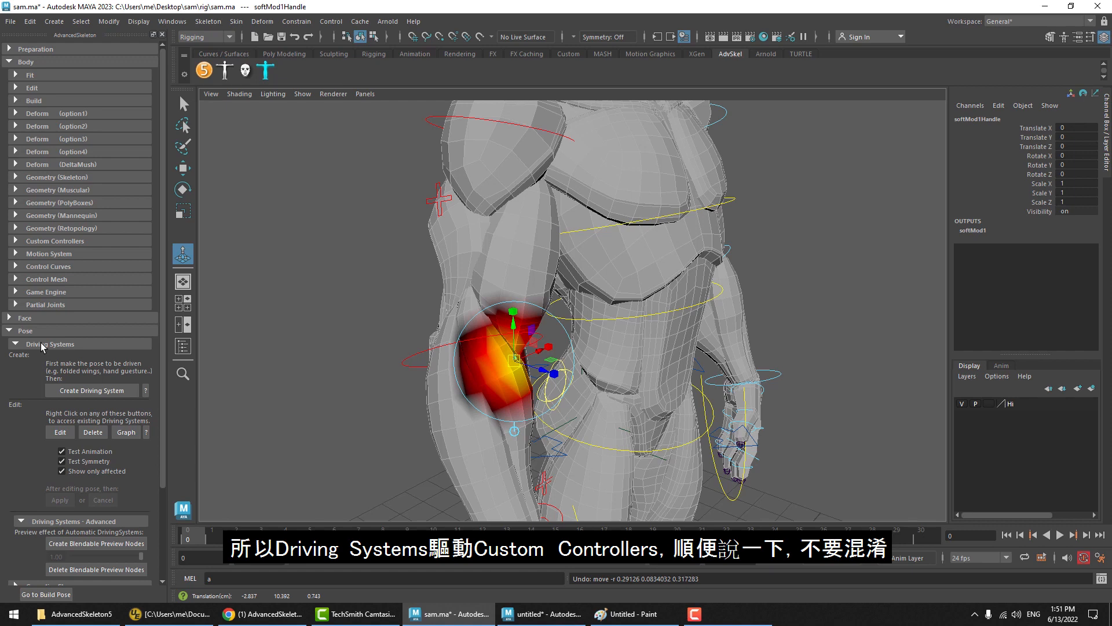
click(41, 343)
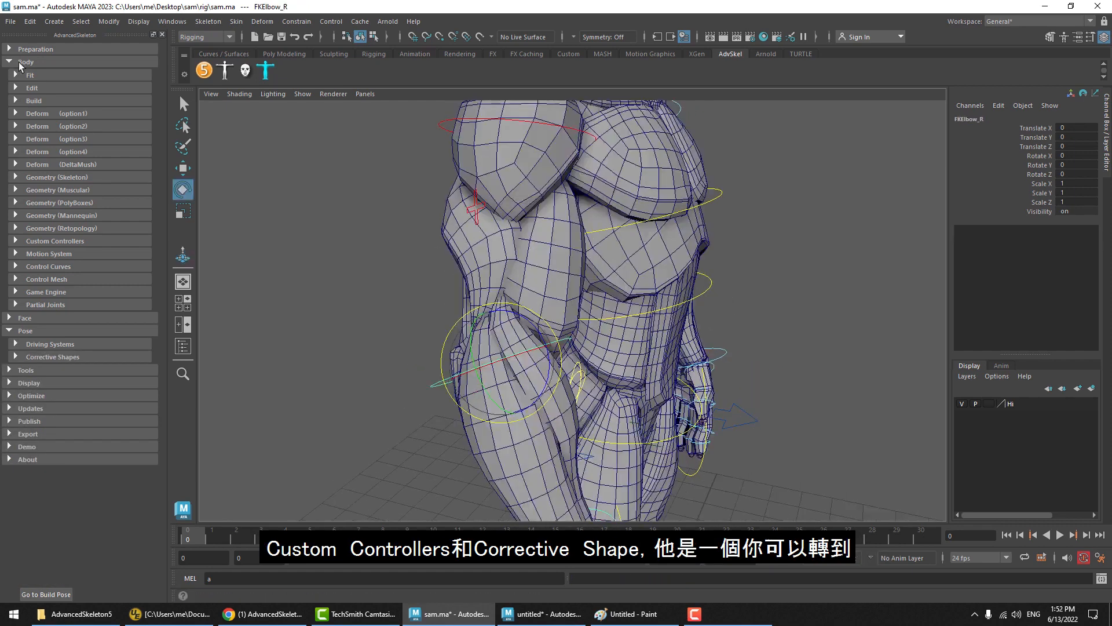
Collapse the Body section and open the Corrective Shapes options under Pose.
click(20, 62)
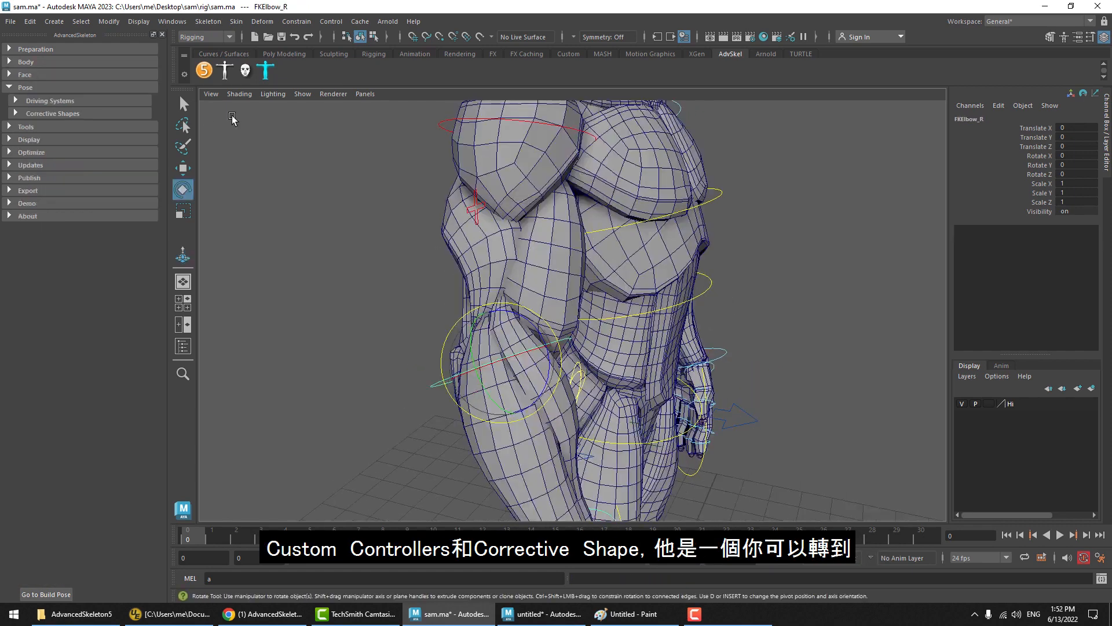
click(51, 113)
click(51, 113)
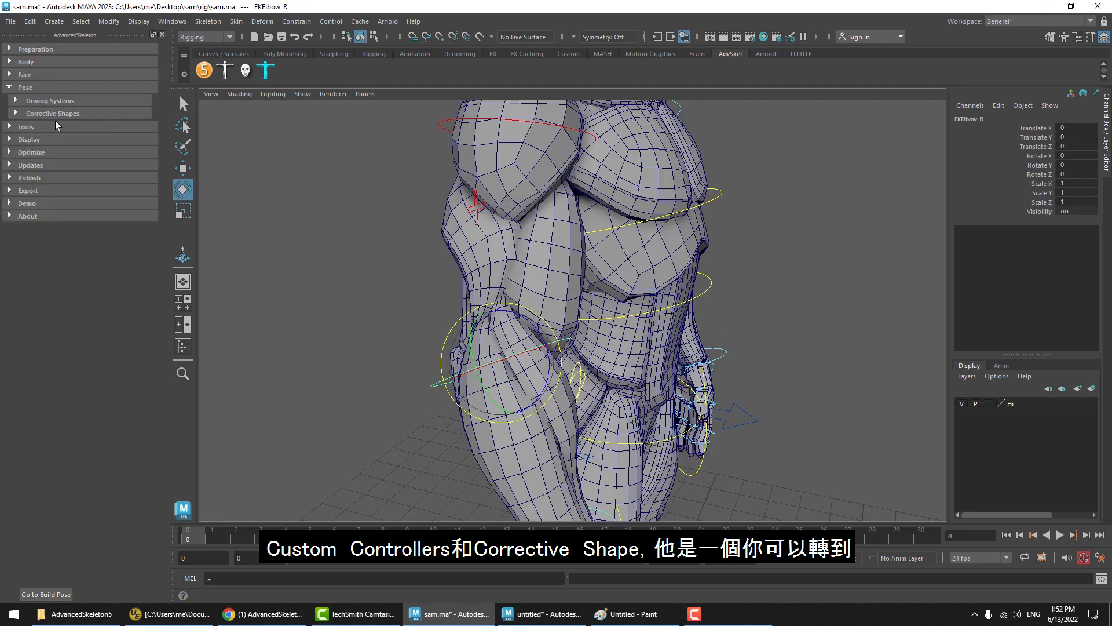
click(51, 114)
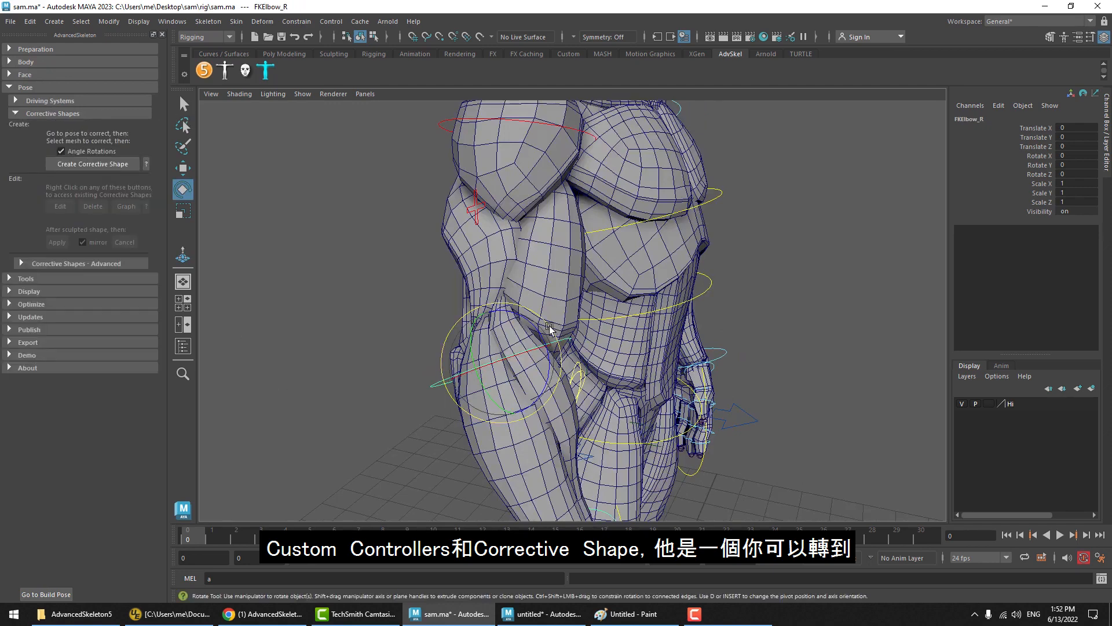
Try bending the right elbow about 69 degrees as a corrective pose, undo it, and close the Corrective Shapes options.
drag(553, 336, 475, 313)
click(571, 362)
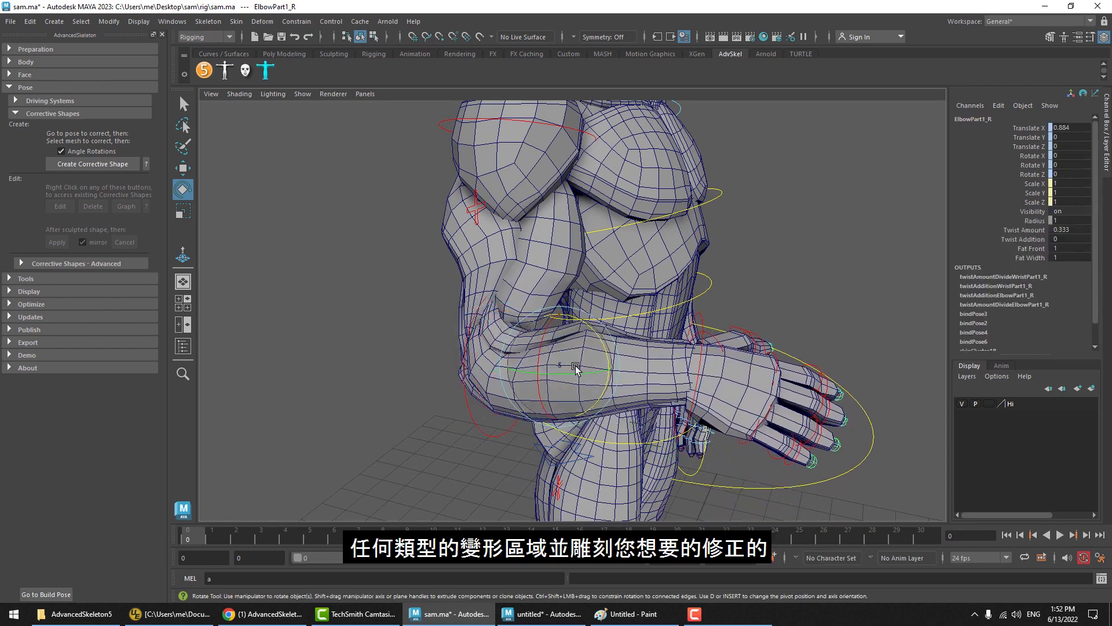
click(489, 389)
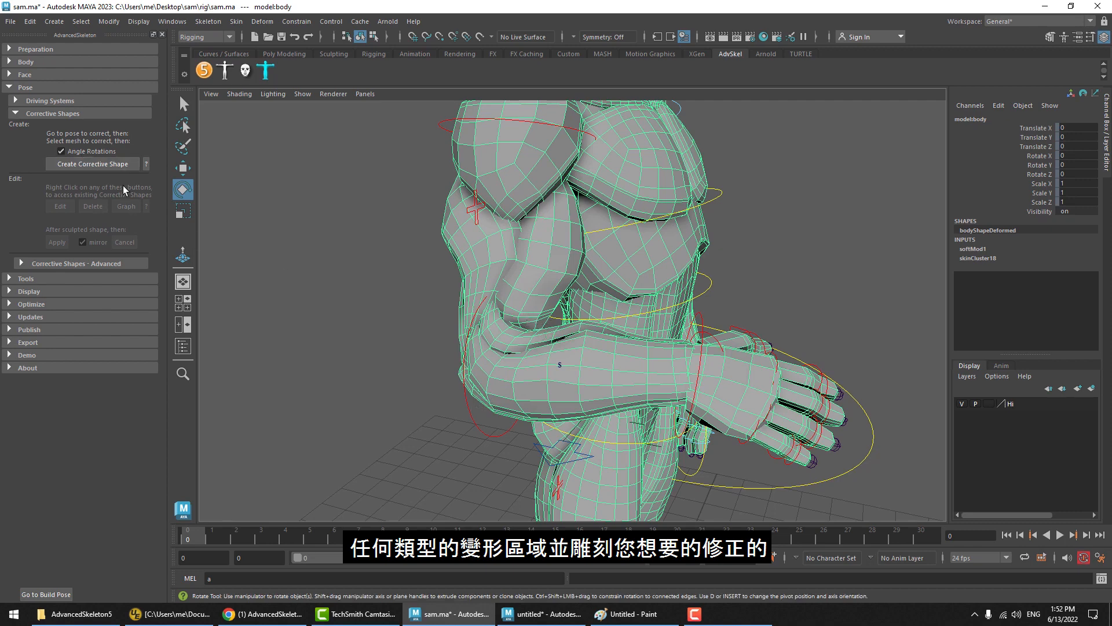
key(ctrl+z)
key(ctrl+z)
key(ctrl+z)
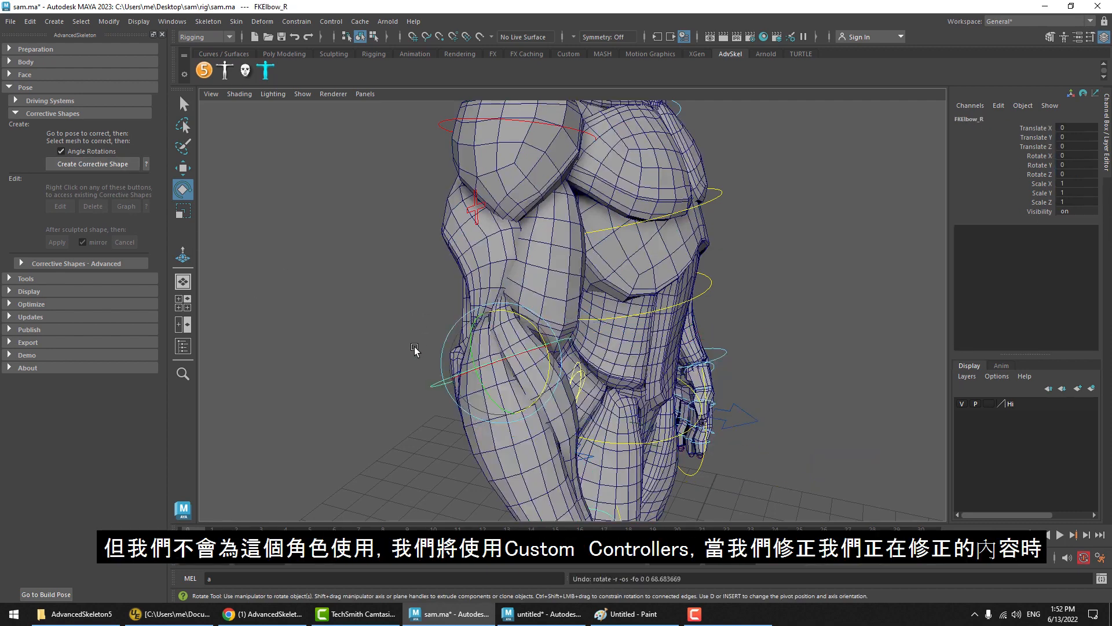
click(413, 347)
click(56, 114)
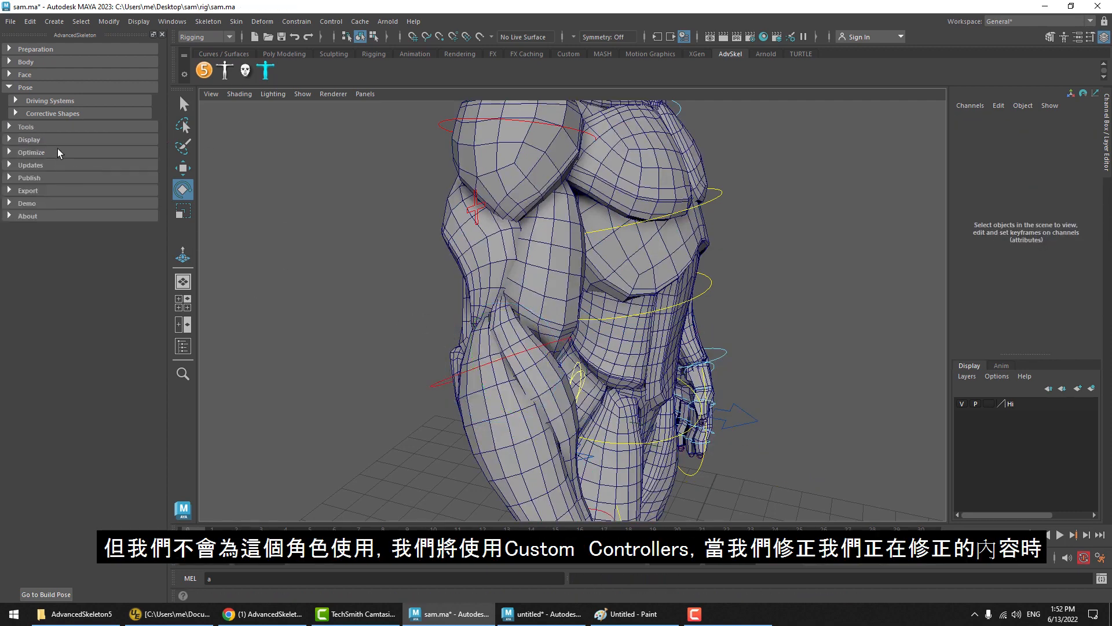
Try bending the right forearm at the FK elbow control again, undo the rotation, and clear the selection.
click(438, 385)
click(391, 316)
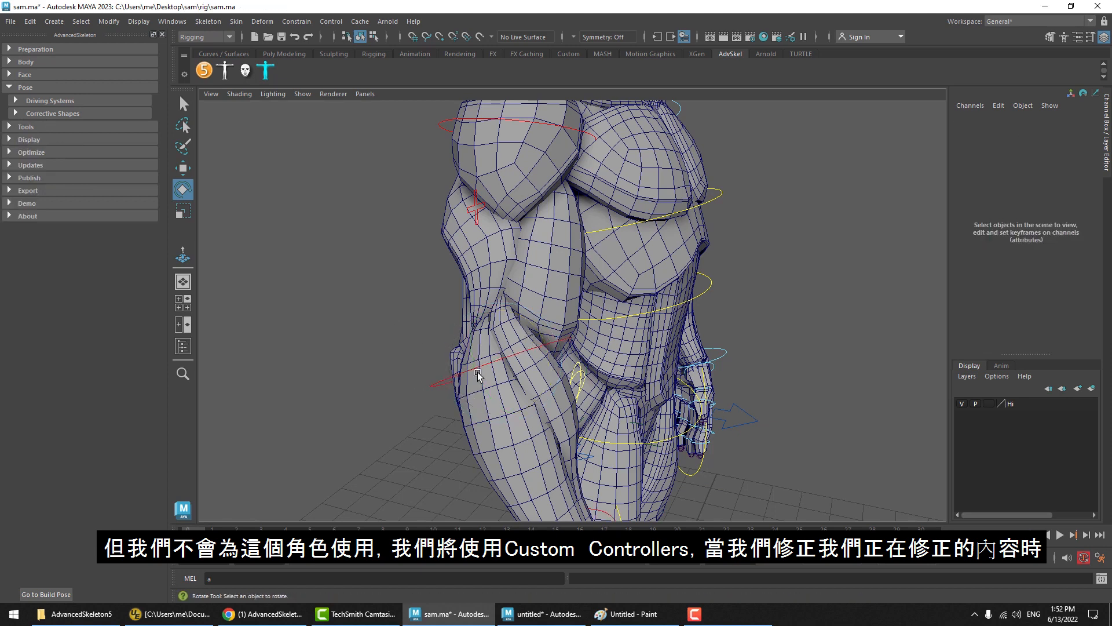
click(443, 384)
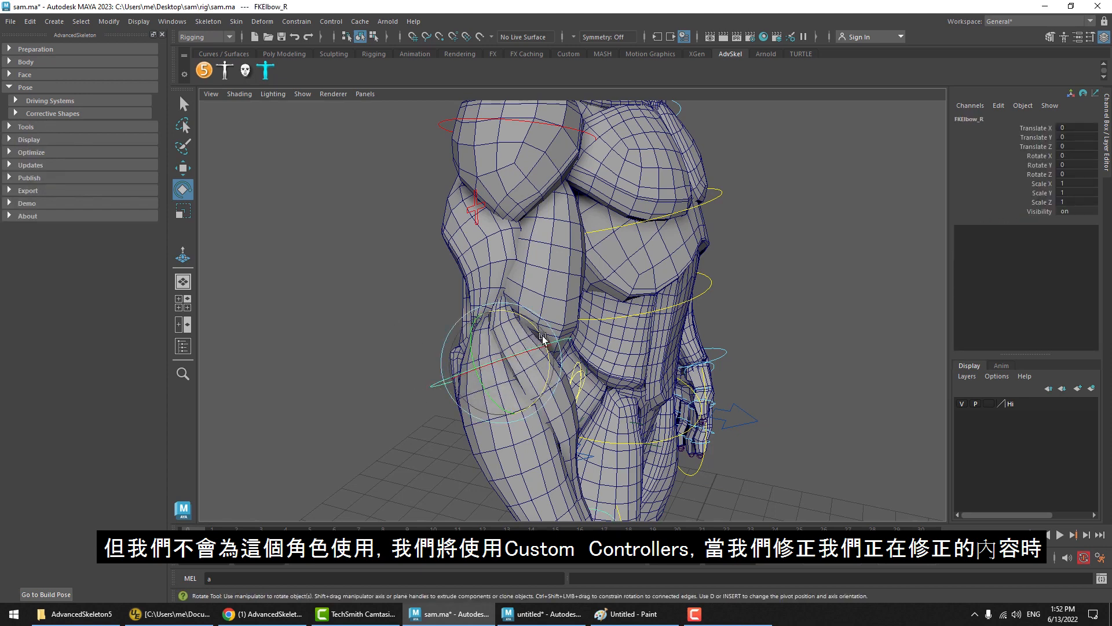
drag(542, 338, 543, 338)
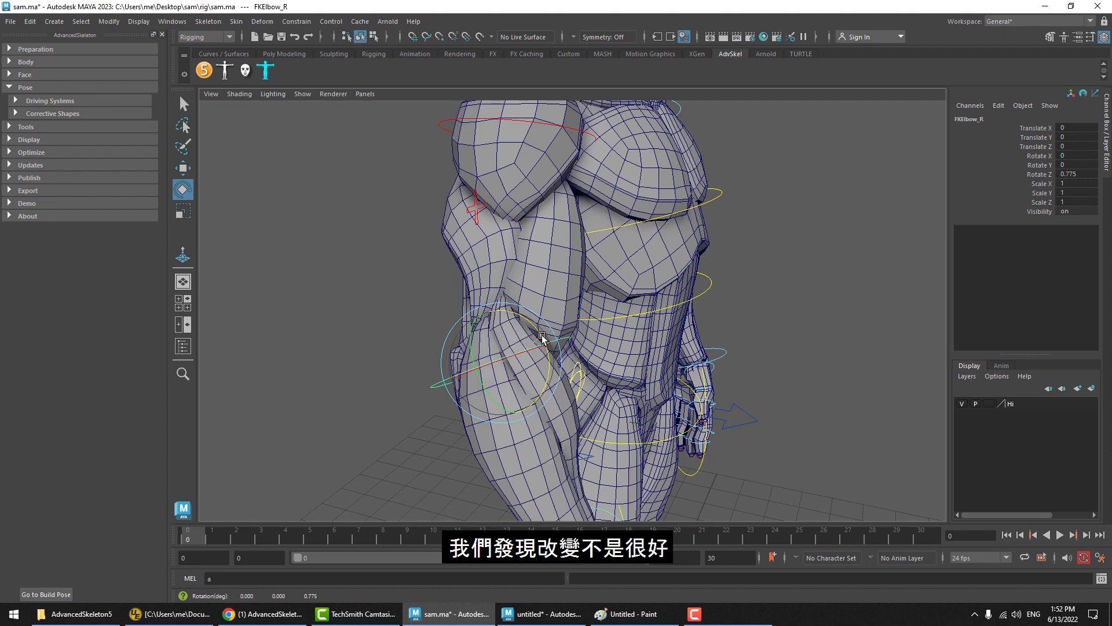
drag(543, 337, 481, 306)
key(ctrl+z)
click(380, 303)
alt+drag(418, 345, 405, 325)
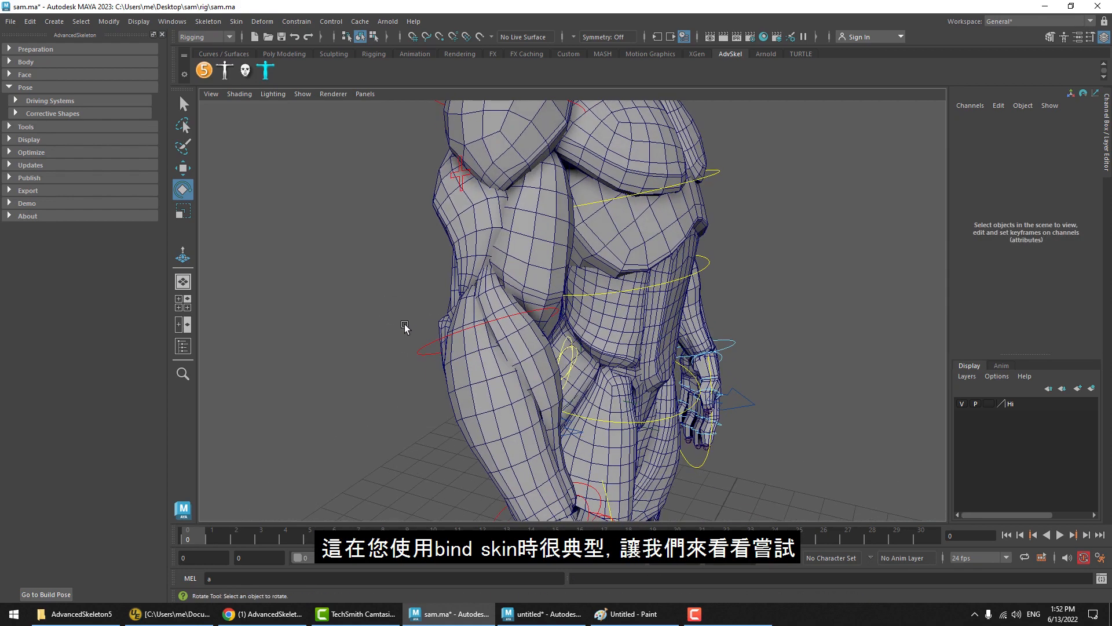
Rotate the right FK elbow control about 57 degrees on Z, reset its Rotate Z to 0, and deselect it.
click(422, 362)
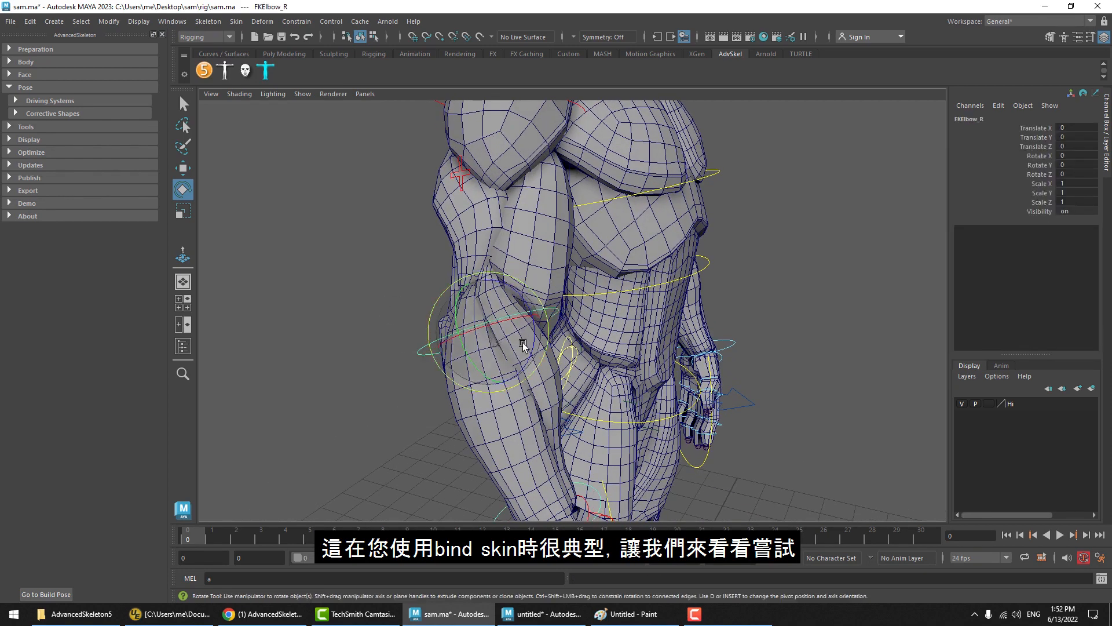
click(924, 158)
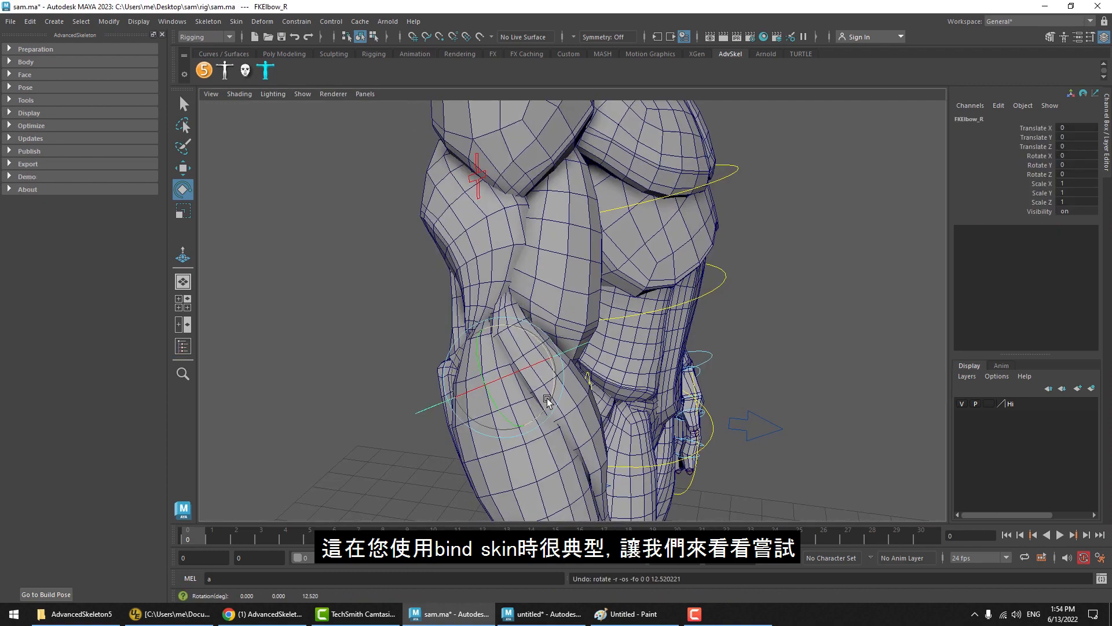
drag(549, 398, 656, 341)
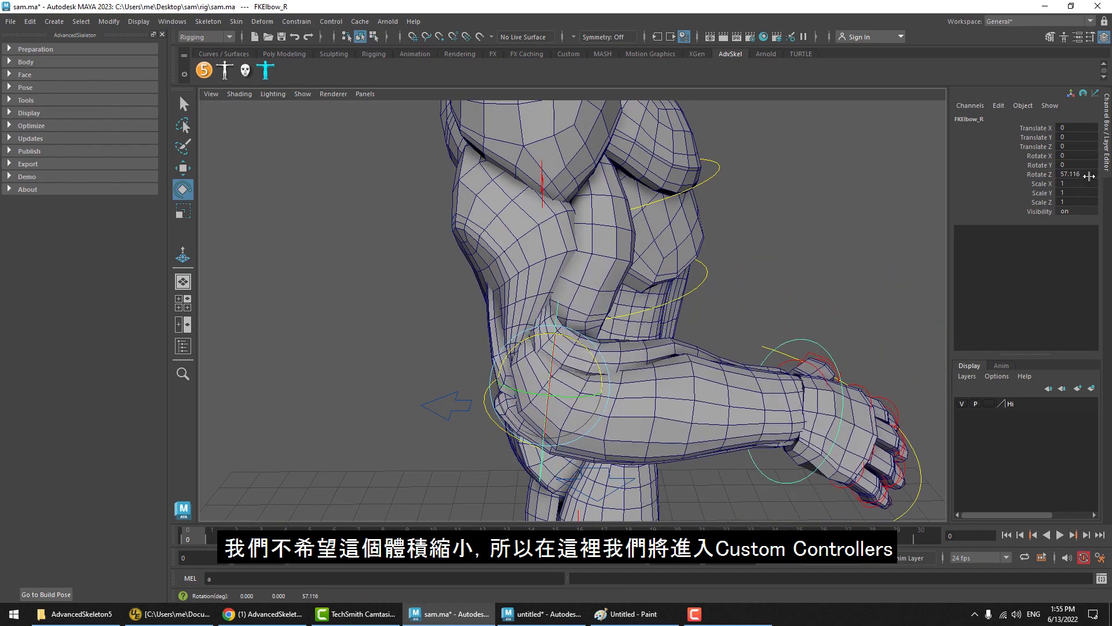
click(1081, 174)
text(0)
key(Return)
click(863, 275)
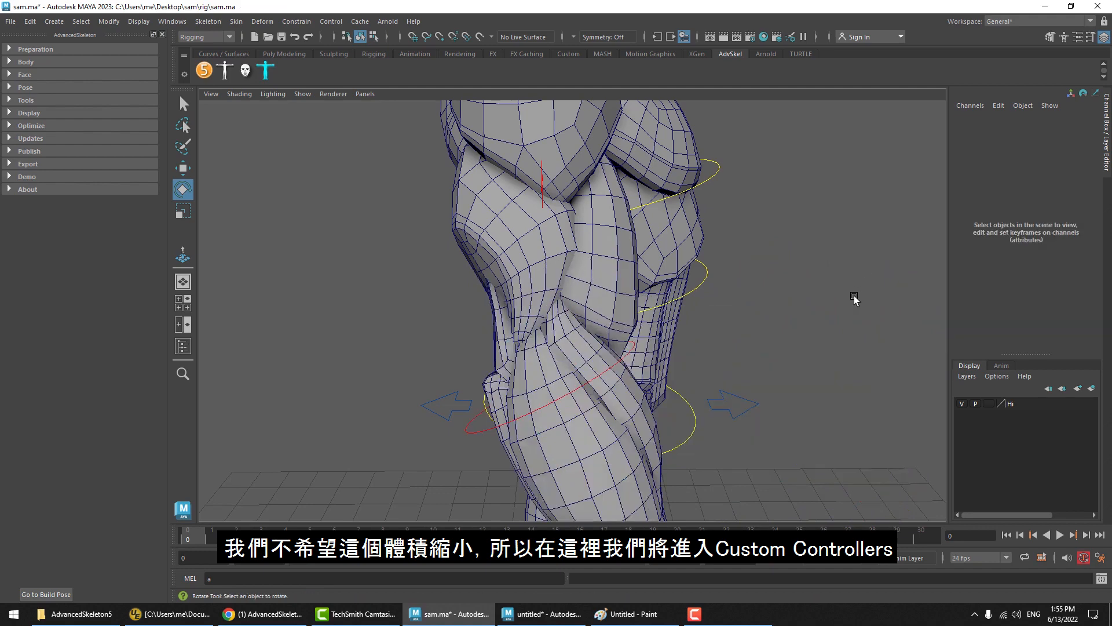
Open the Custom Controllers section under Body while framing the right elbow.
alt+middle_drag(808, 233, 762, 104)
click(35, 61)
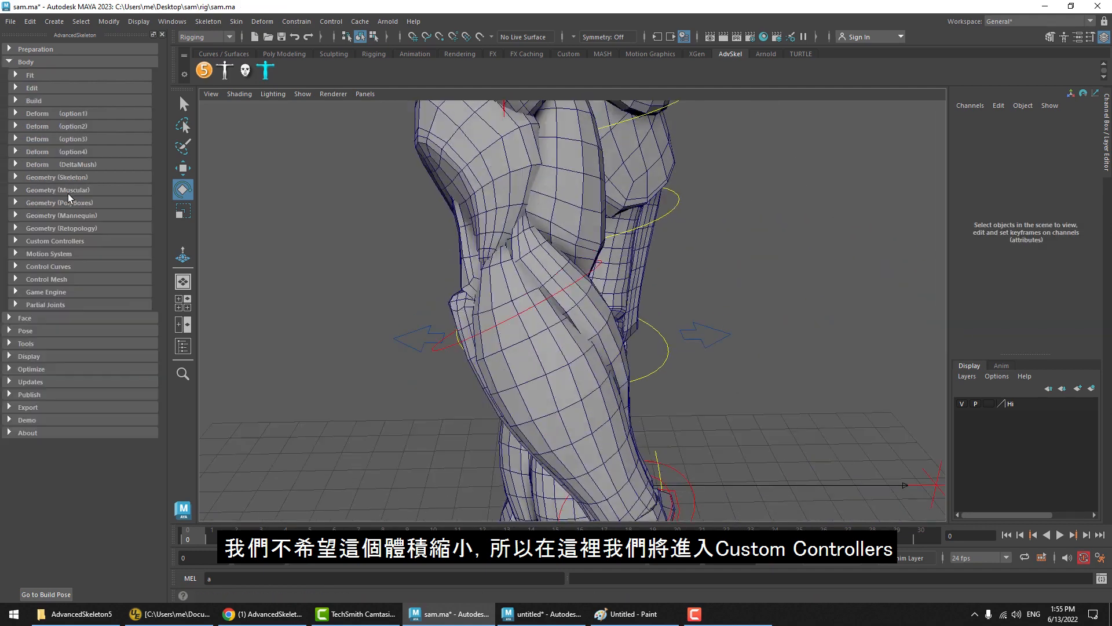
click(58, 241)
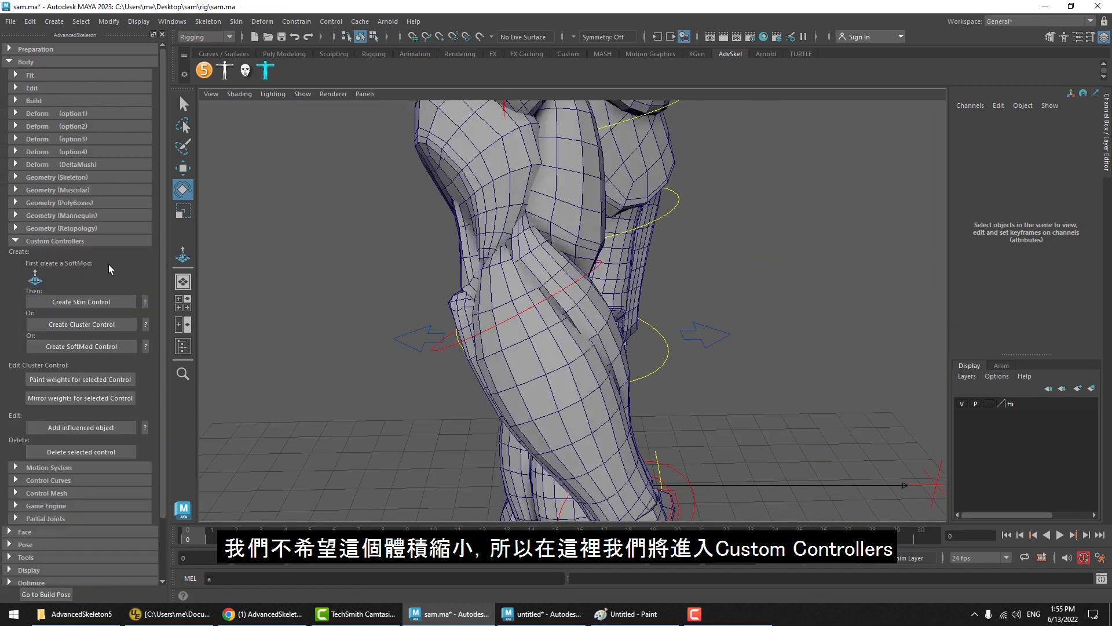
Try placing a SoftMod on the back of the right elbow while the arm is unbent.
click(35, 279)
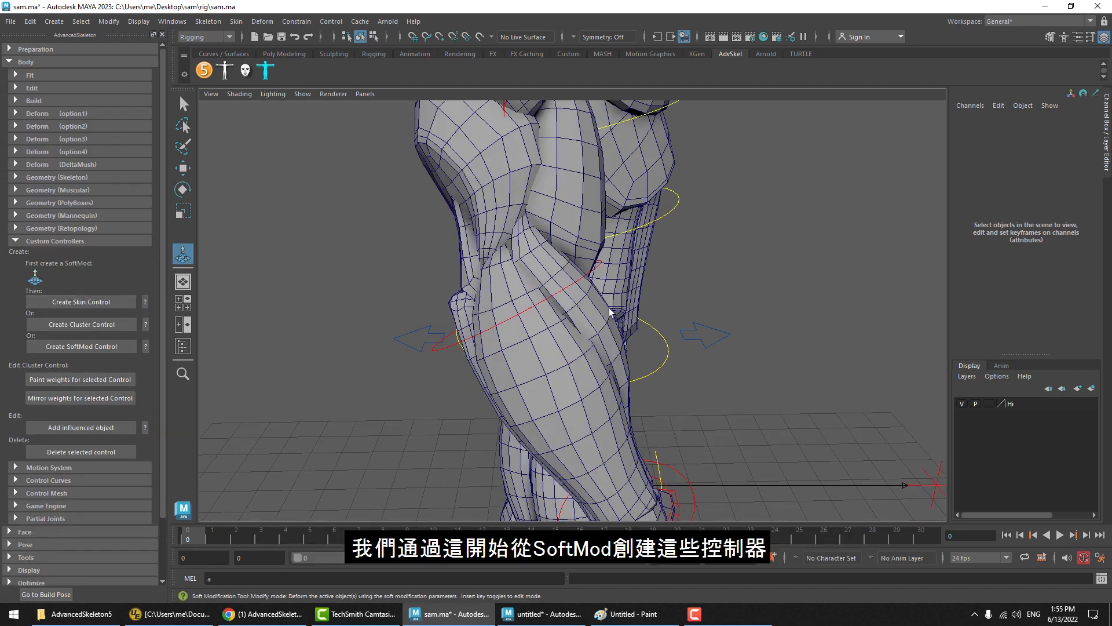
alt+drag(609, 311, 562, 313)
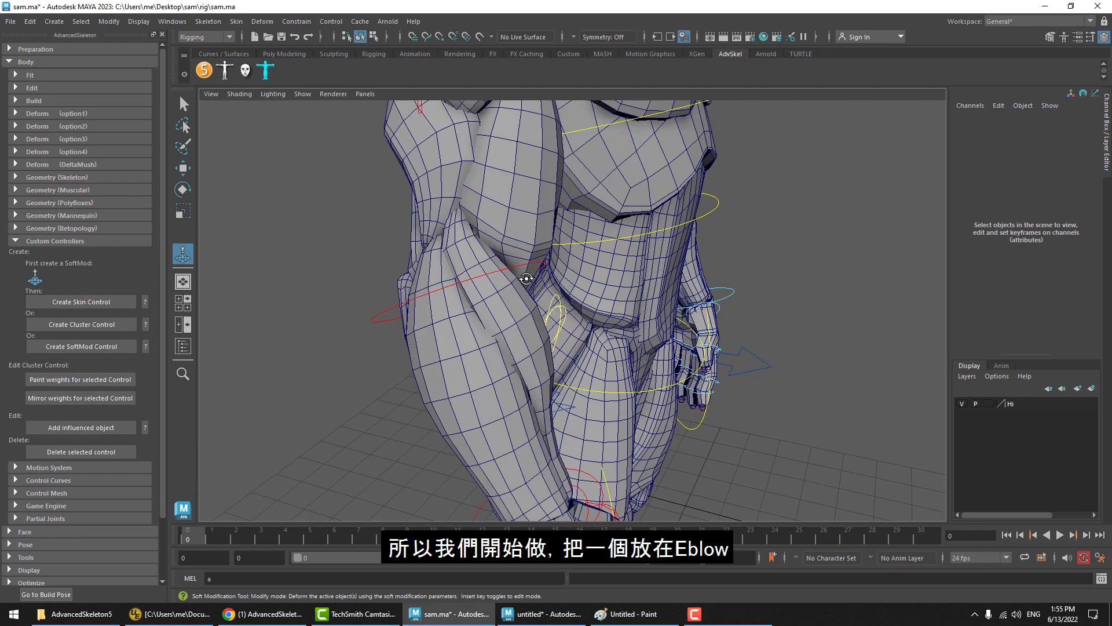
alt+drag(527, 278, 525, 316)
click(490, 313)
alt+drag(539, 372, 520, 349)
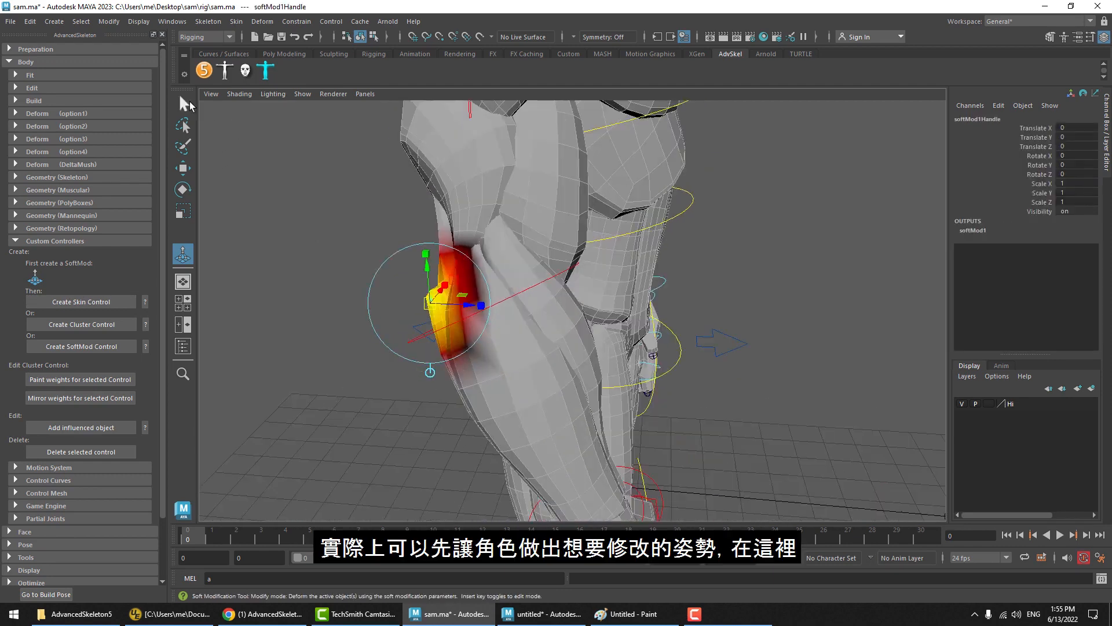
Rotate the right FK elbow control about 78 degrees on Z to bend the forearm, and clear the selection.
click(184, 103)
click(432, 349)
click(416, 343)
key(e)
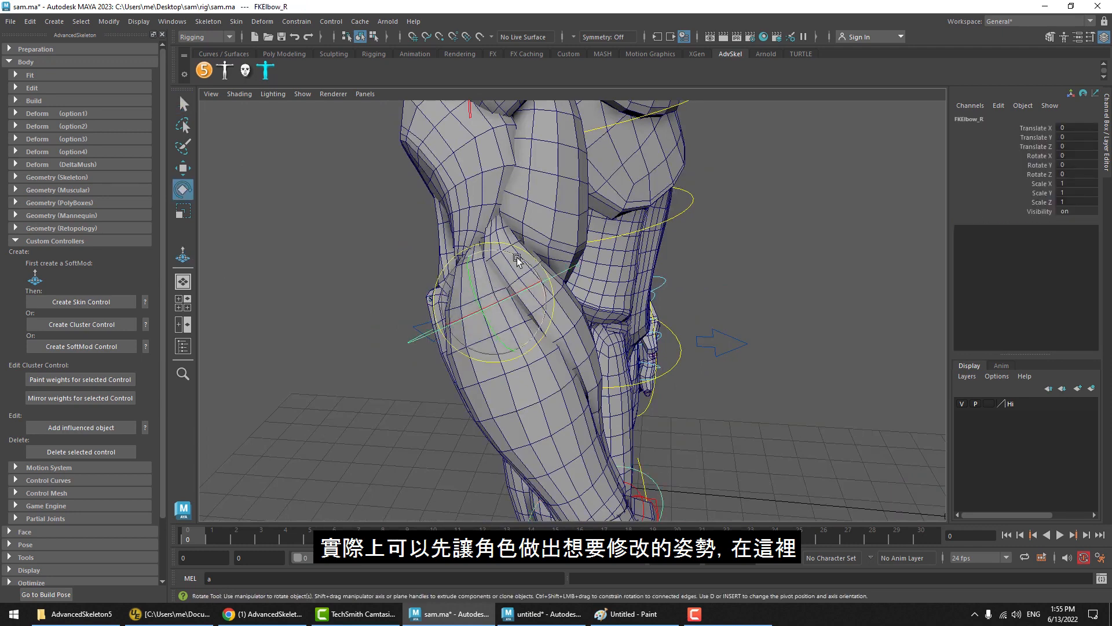
drag(517, 257, 467, 291)
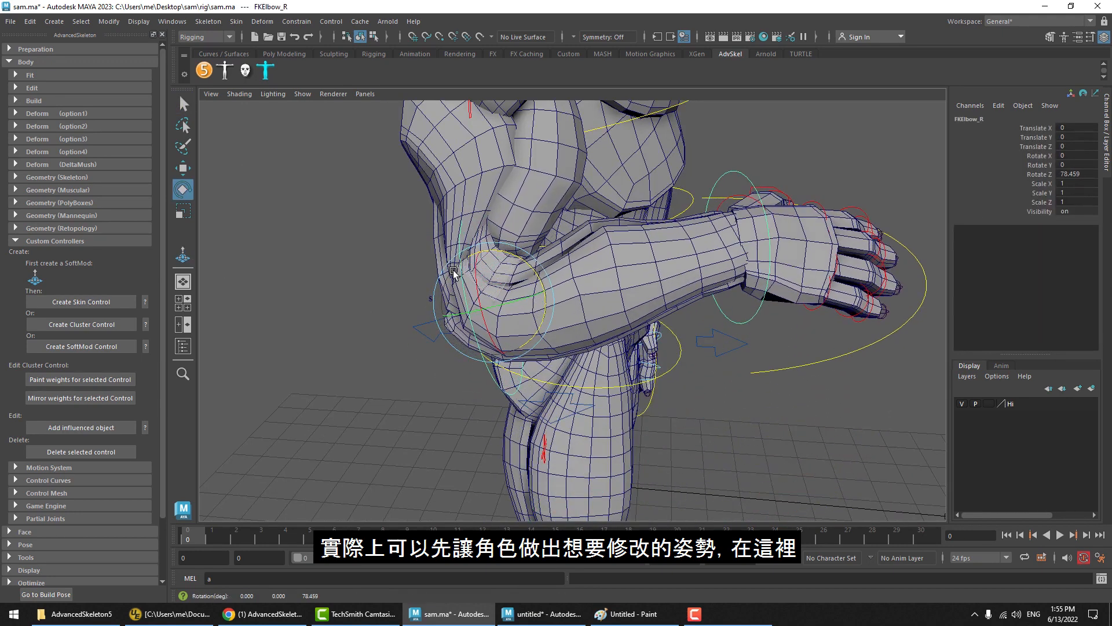
click(419, 312)
alt+drag(528, 331, 576, 259)
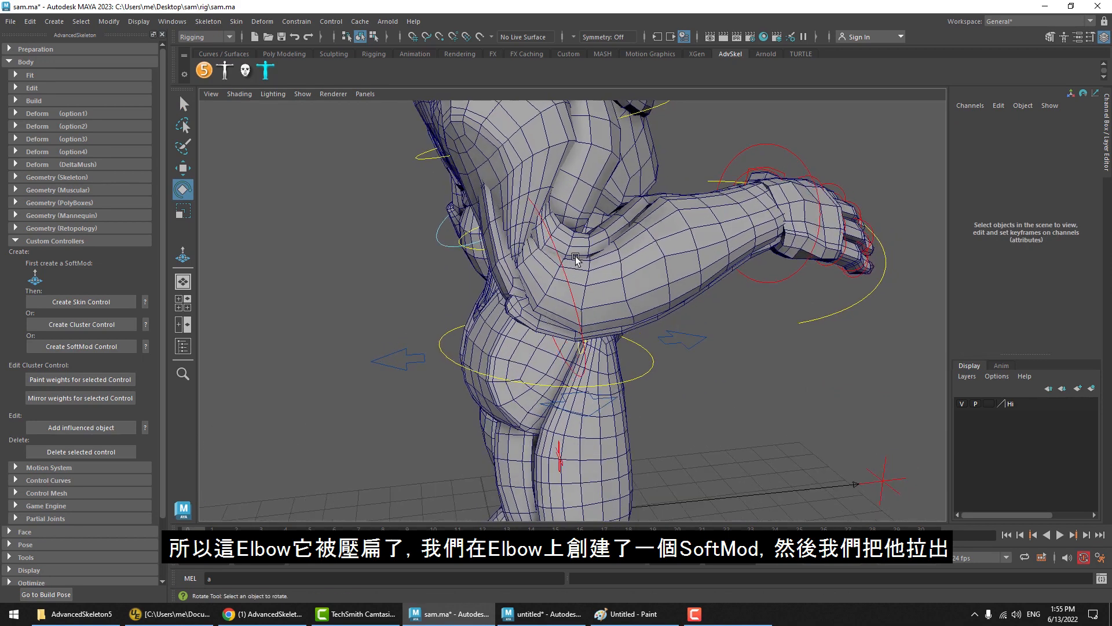
Create a SoftMod on the tip of the bent right elbow and pull it outward to restore volume.
click(35, 279)
mouse_move(492, 323)
alt+mouse_down()
mouse_move(565, 296)
mouse_move(506, 294)
mouse_move(492, 320)
alt+mouse_up()
click(565, 296)
alt+drag(492, 320, 496, 329)
alt+middle_drag(494, 329, 509, 349)
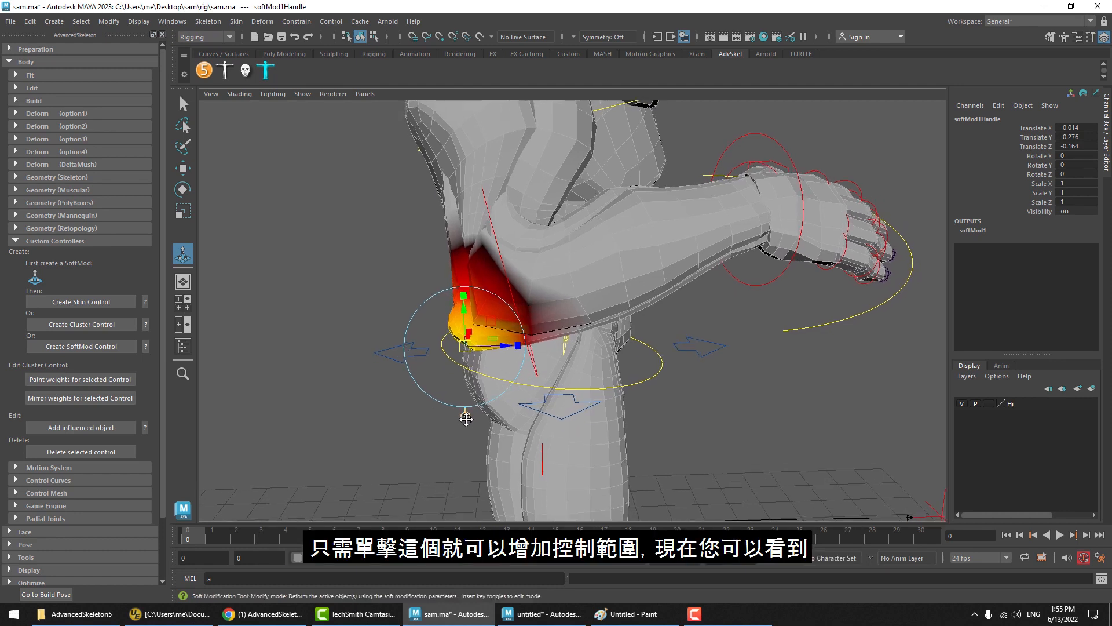
Enlarge the falloff radius of the elbow SoftMod so it affects more of the surrounding mesh.
click(465, 415)
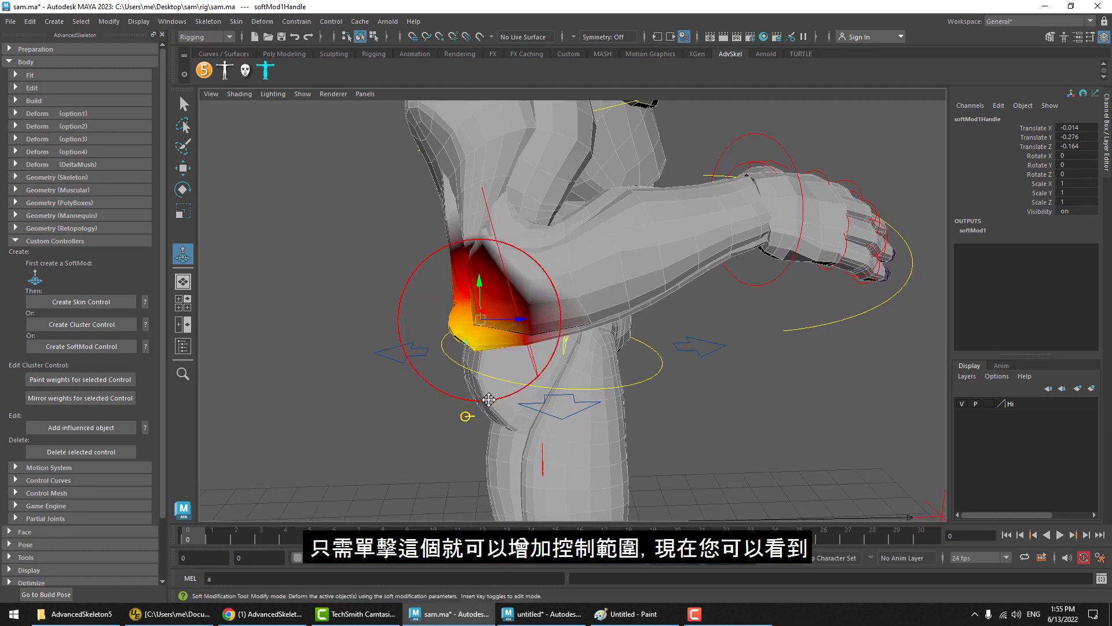
click(489, 401)
drag(489, 401, 522, 428)
Move the elbow SoftMod handle to about 0.039, -0.199, -0.28 to shape the elbow tip.
key(w)
middle_drag(492, 365, 464, 360)
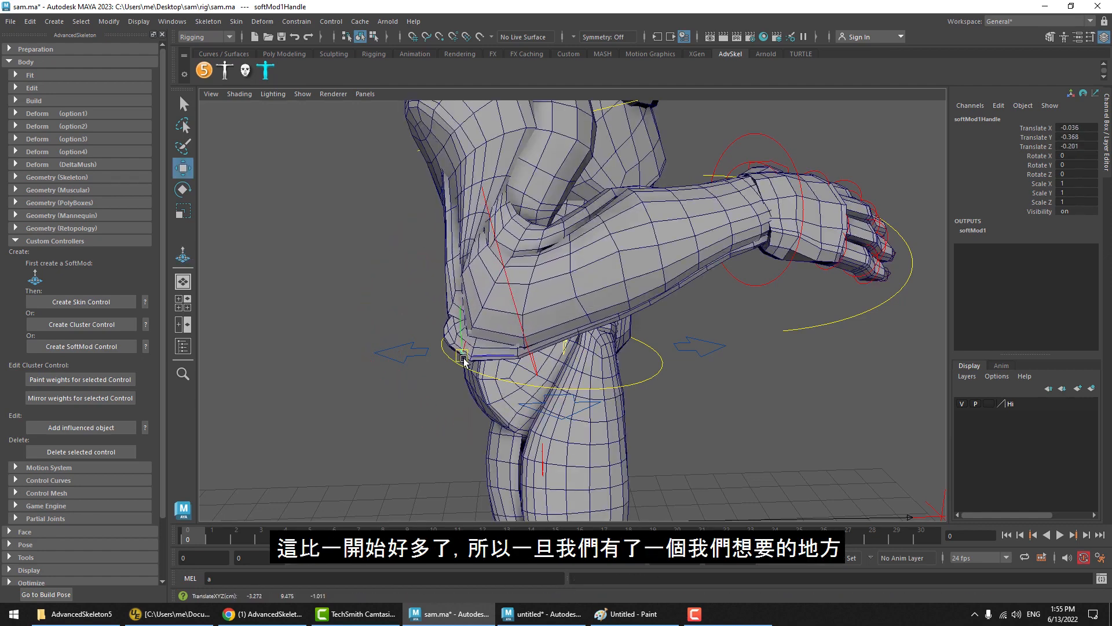
drag(464, 361, 473, 360)
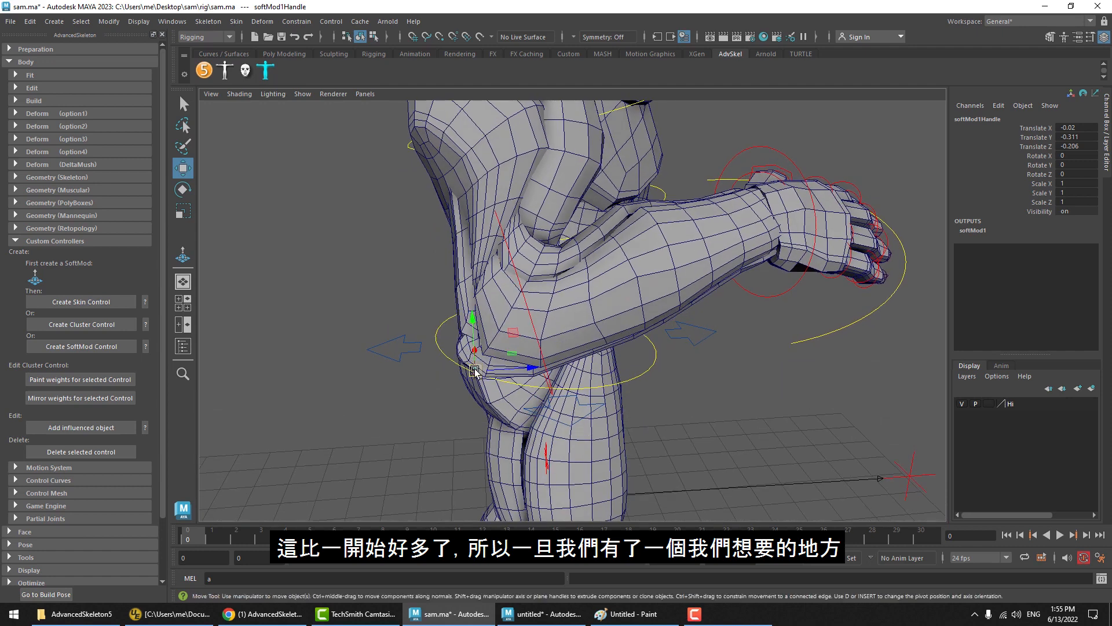
middle_drag(475, 372, 467, 355)
alt+drag(467, 355, 507, 380)
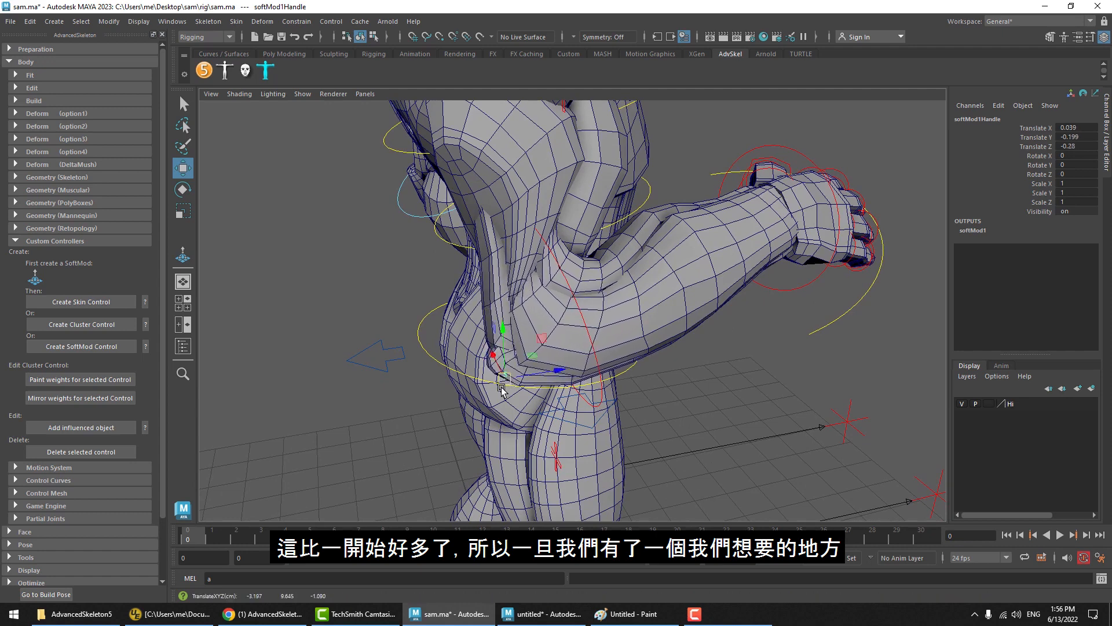
Examine the name, parent and 50% joint as parent options for creating a Skin Control from the elbow SoftMod, and cancel.
click(76, 301)
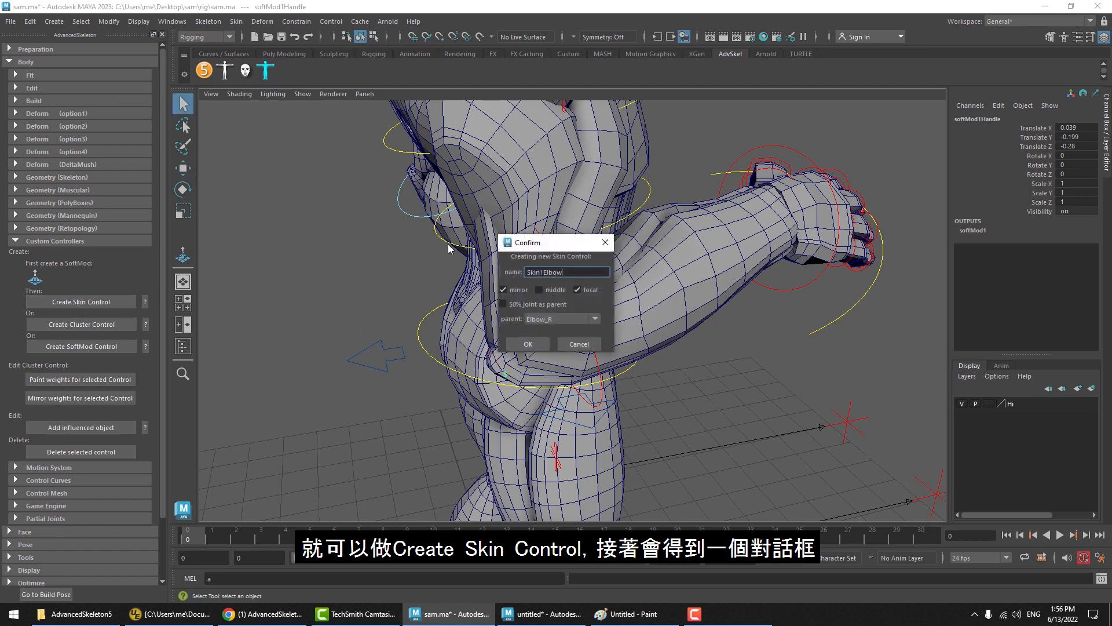
drag(538, 251, 270, 285)
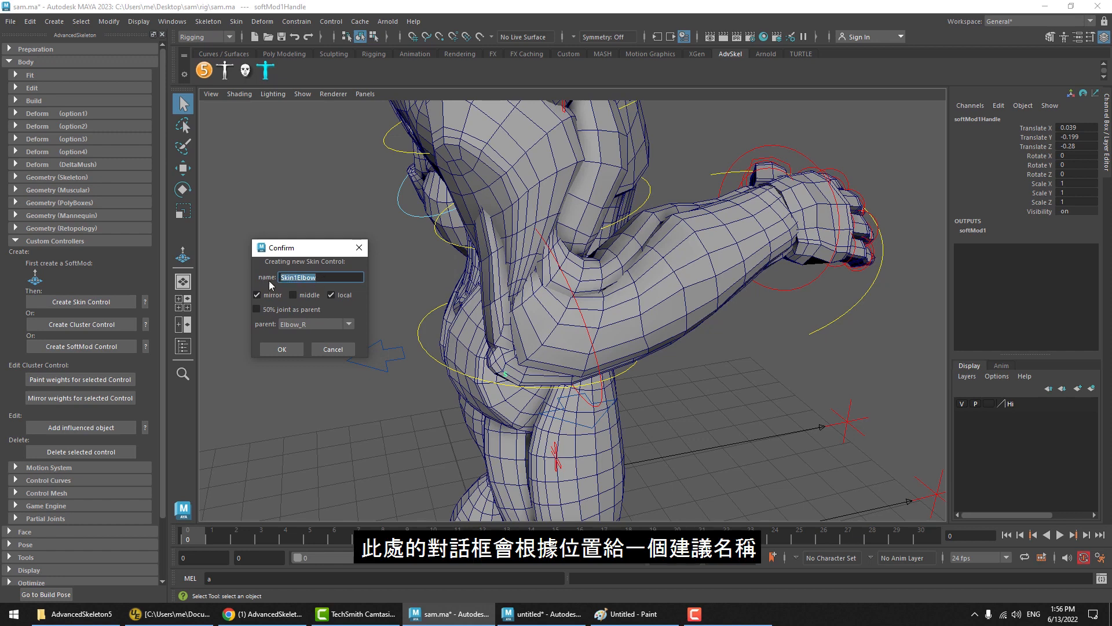
click(295, 282)
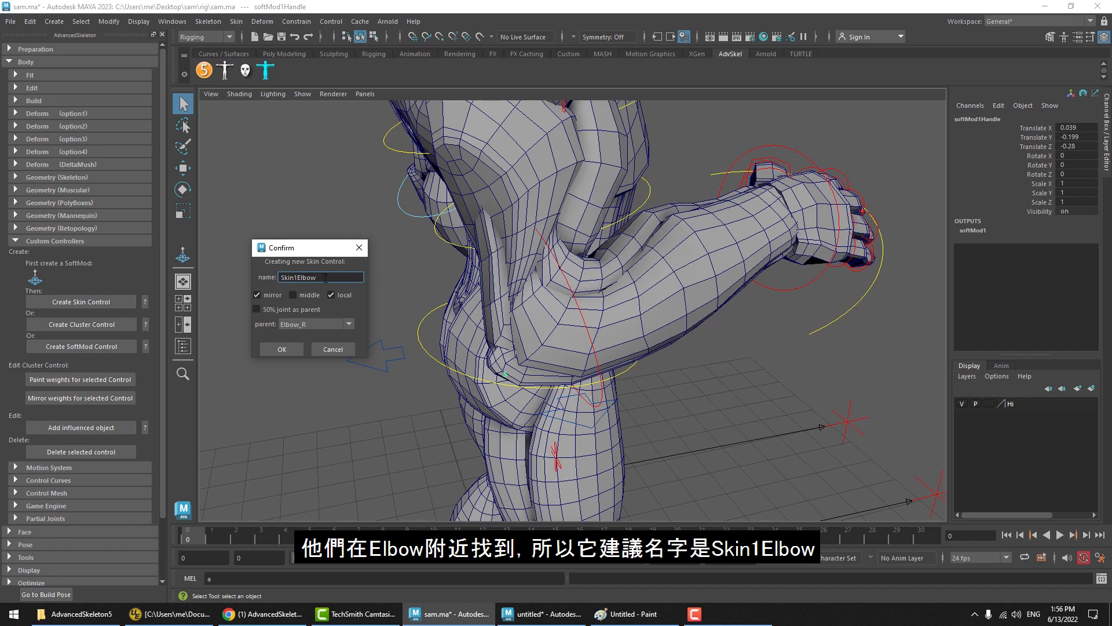
drag(295, 277, 279, 276)
click(303, 280)
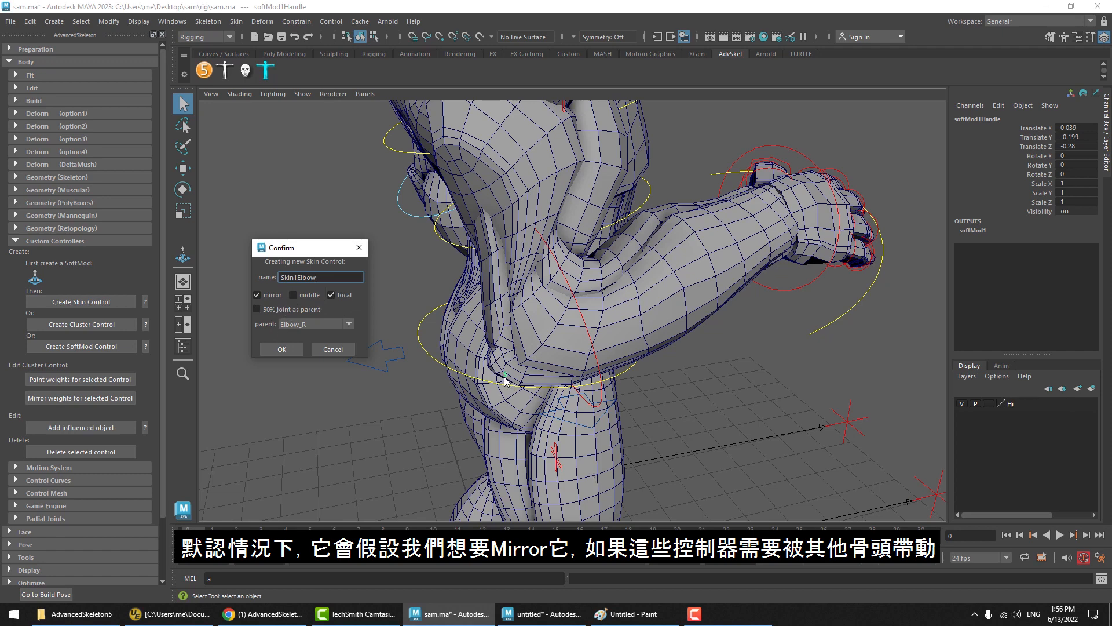
click(314, 322)
click(312, 324)
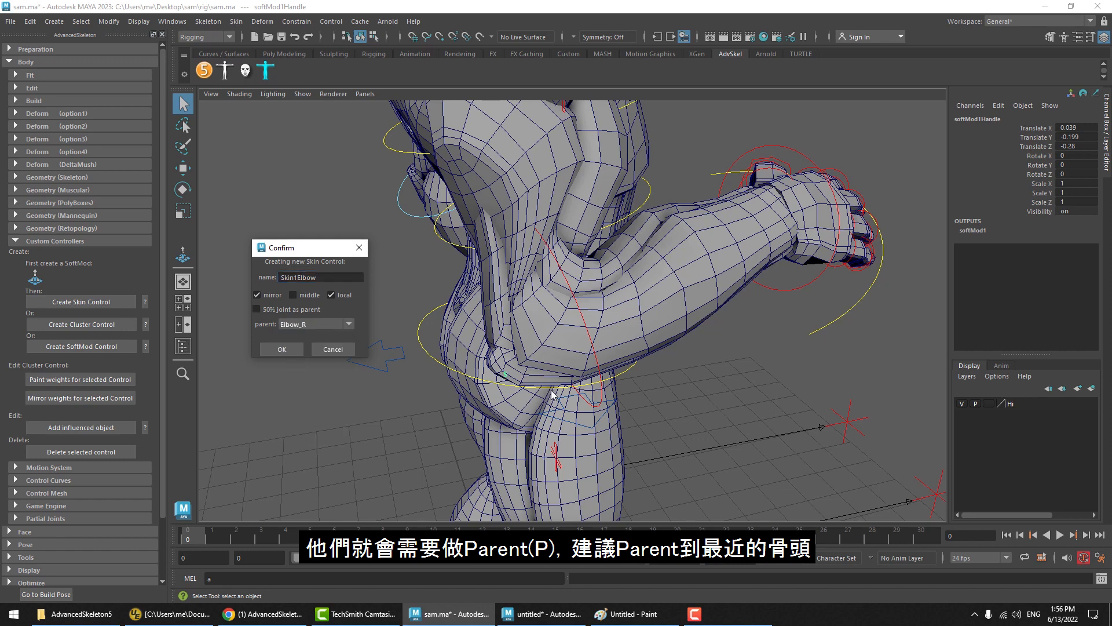
click(303, 329)
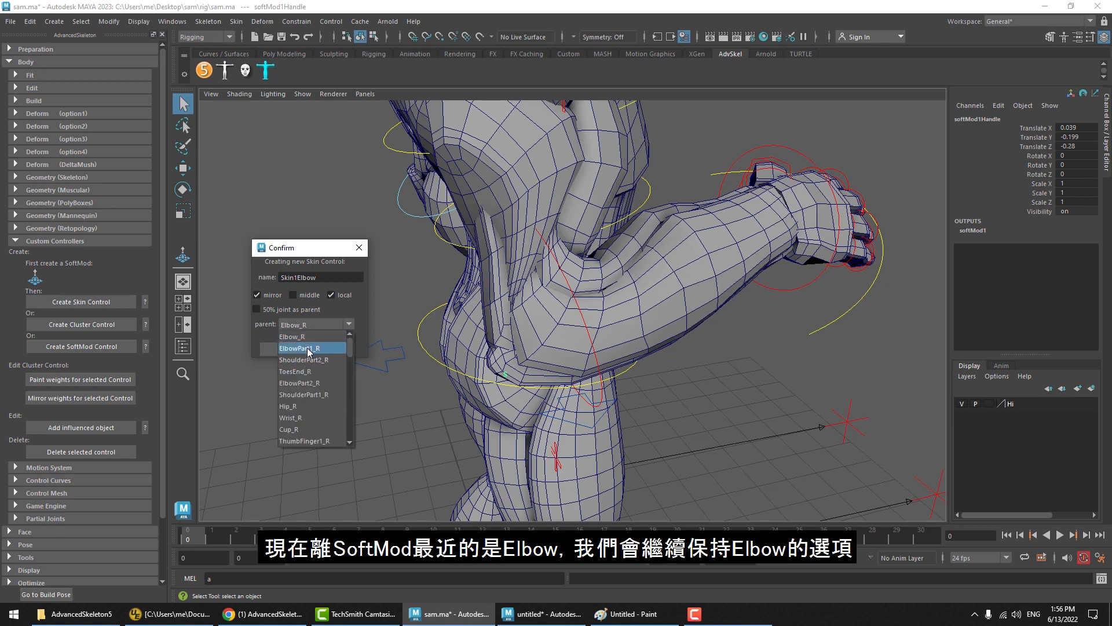
click(503, 382)
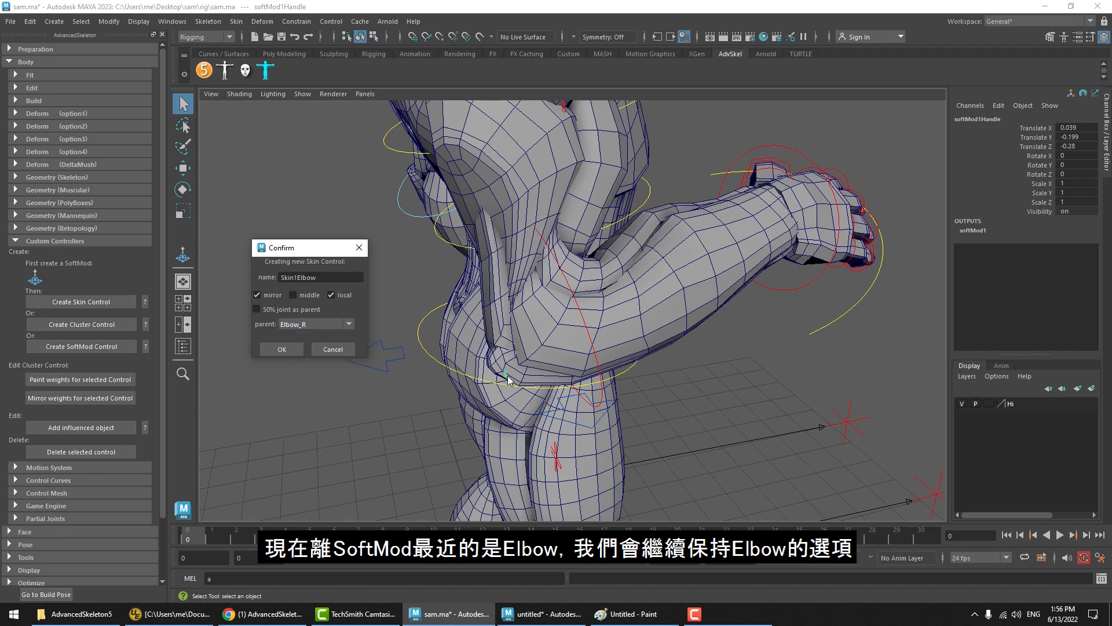
click(278, 313)
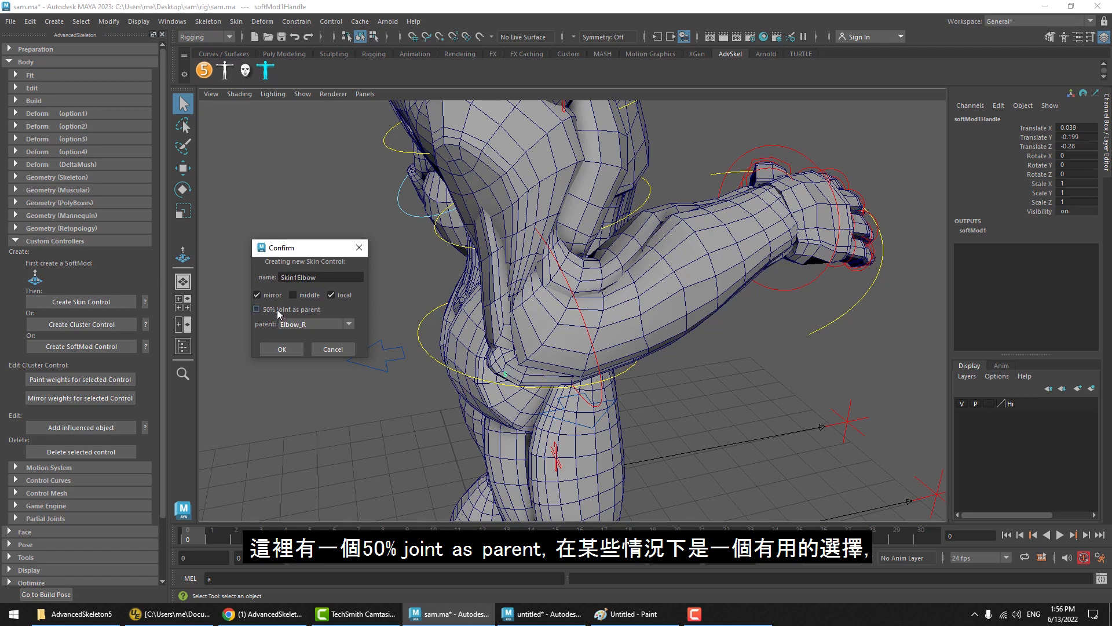
click(278, 312)
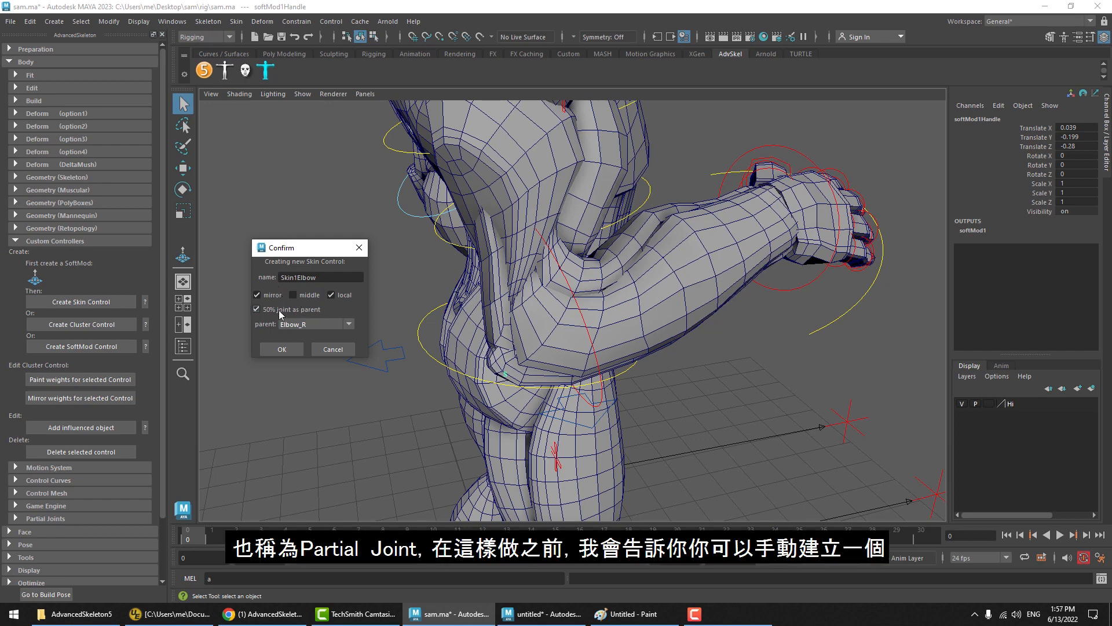
click(334, 349)
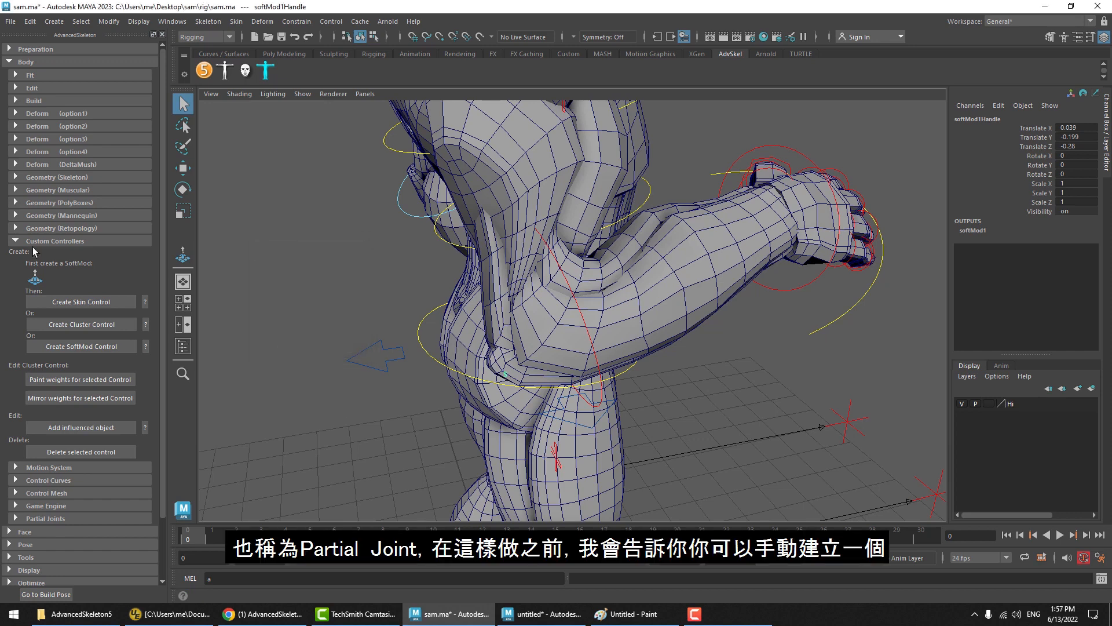
Switch from Custom Controllers to the Partial Joints section, read its help page, and close the help.
click(51, 242)
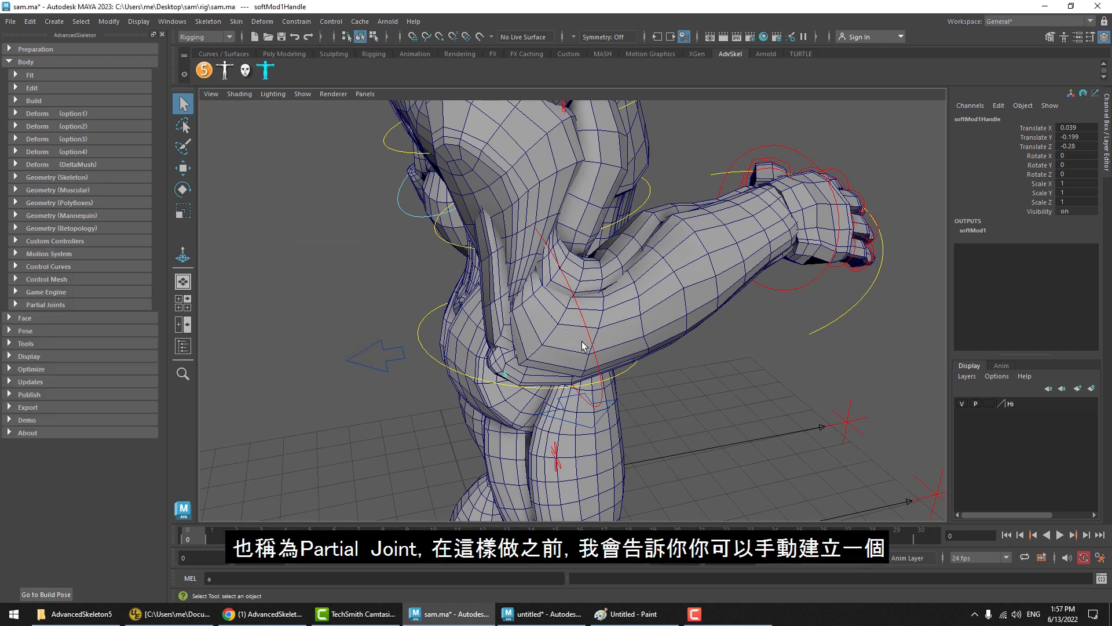
alt+drag(597, 364, 560, 367)
click(46, 304)
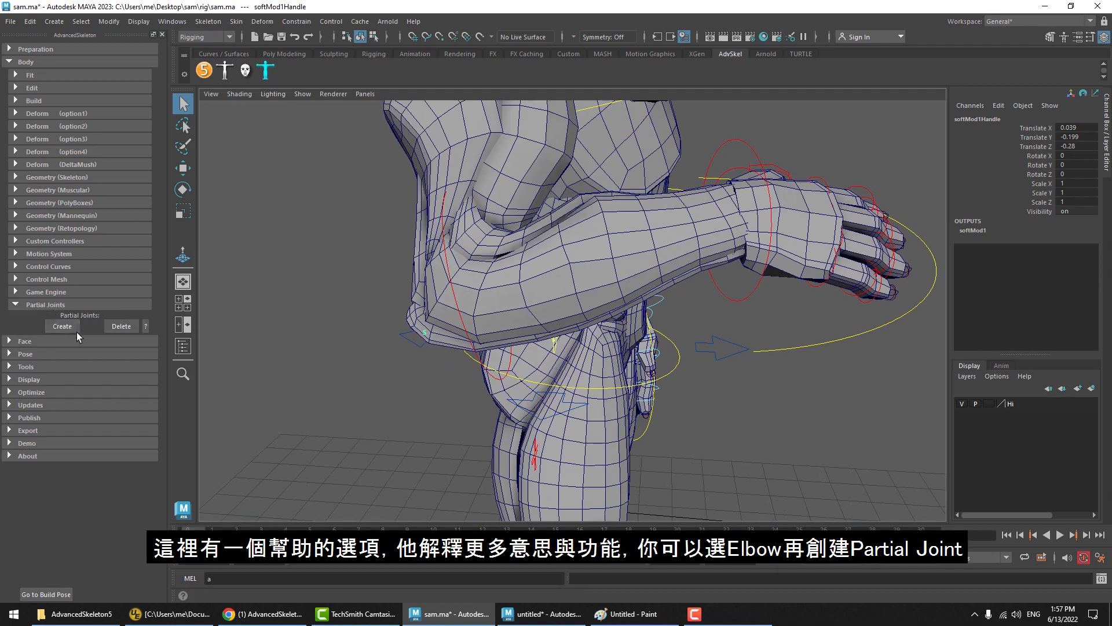
click(146, 326)
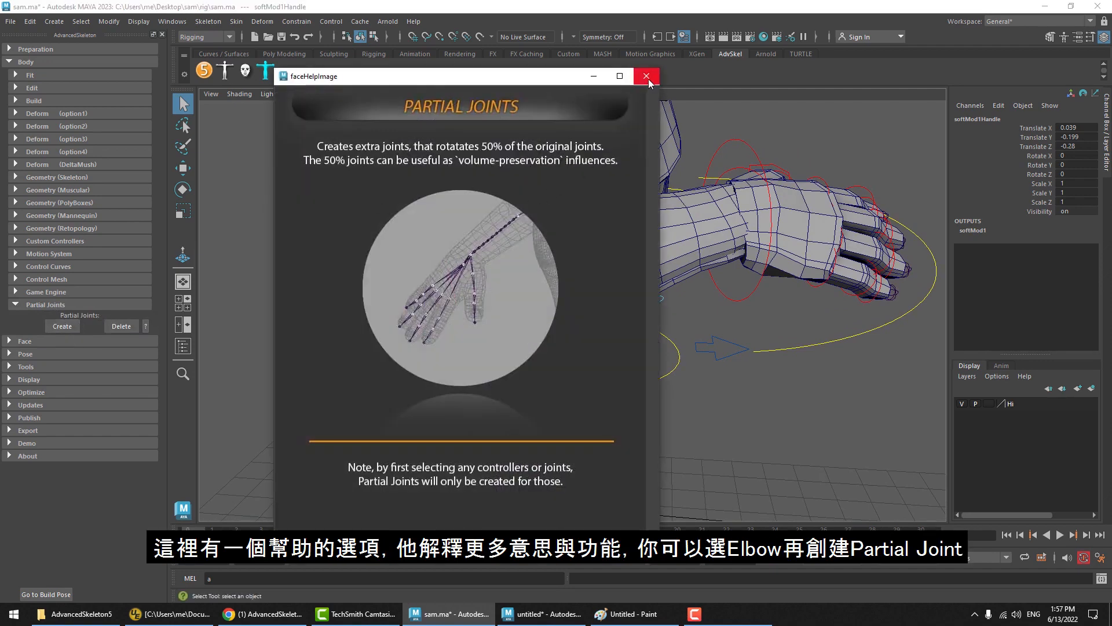
click(647, 77)
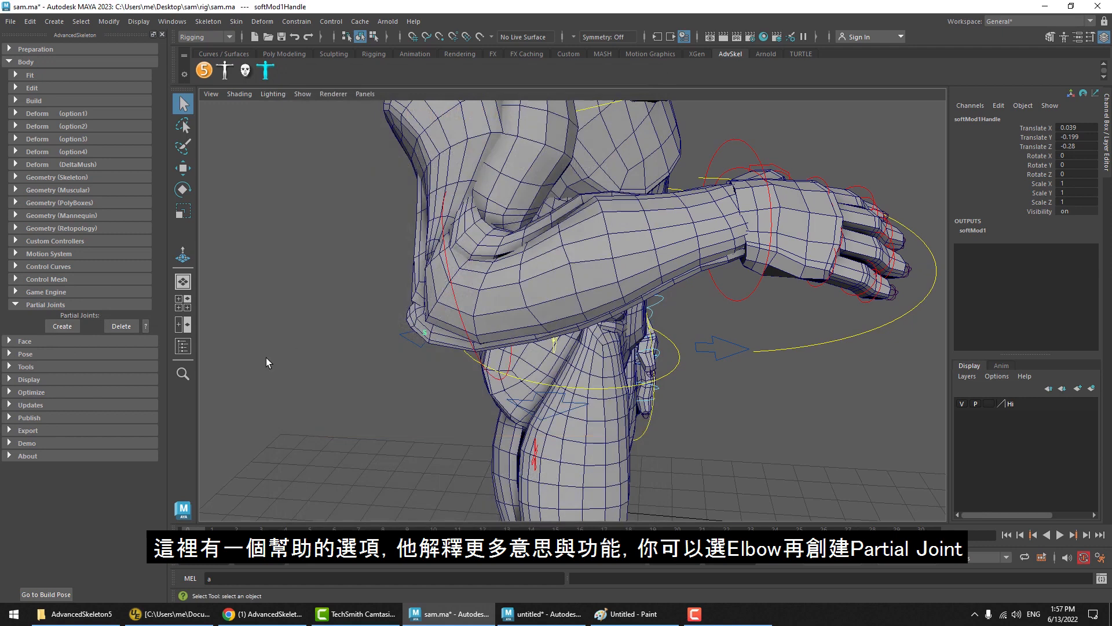
Try selecting the right FK elbow control as the partial joint target, deselect it, and collapse the Partial Joints section.
click(478, 357)
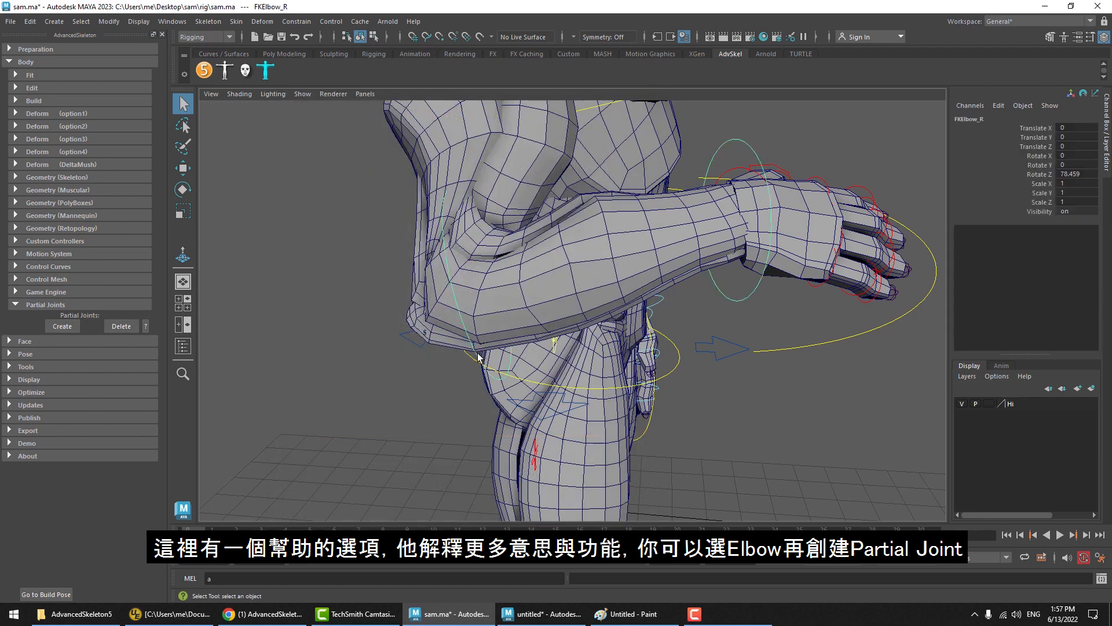
click(62, 326)
click(630, 317)
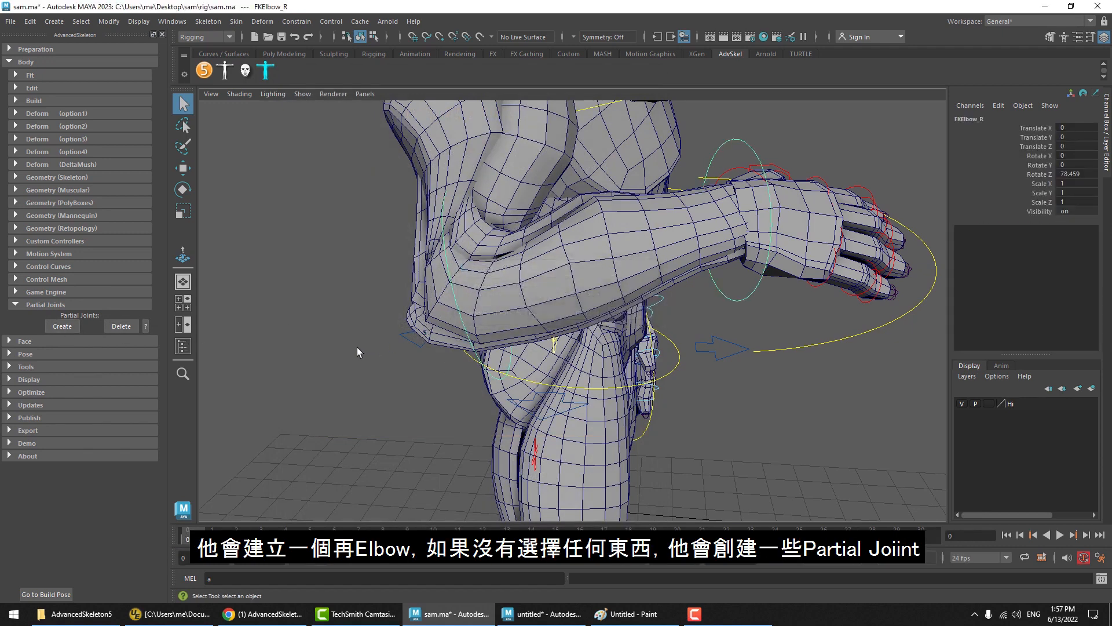
click(262, 367)
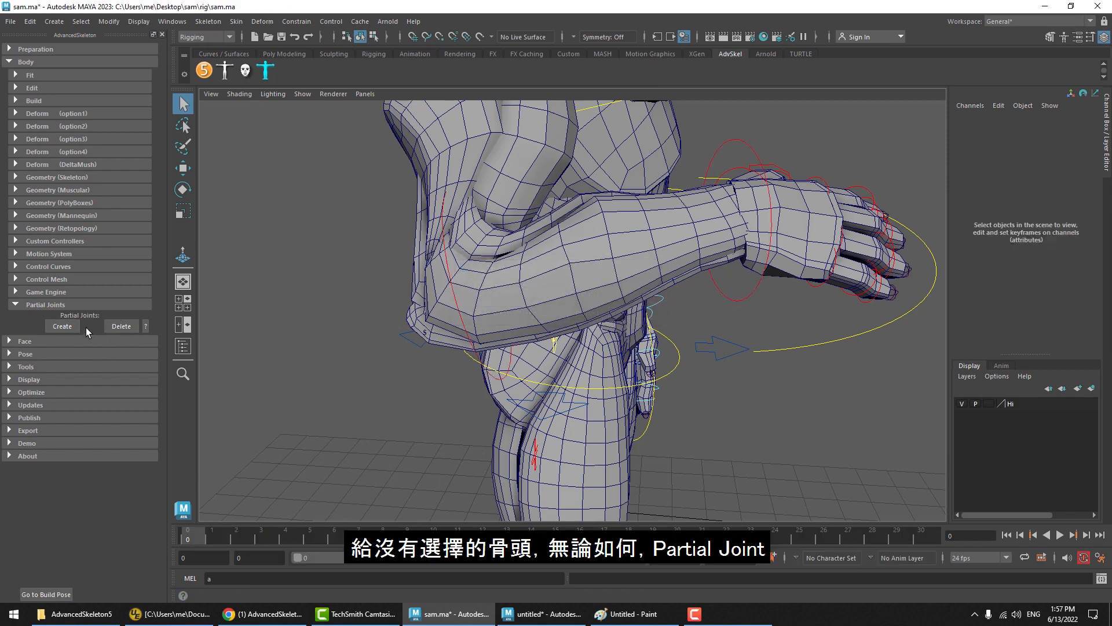
click(66, 303)
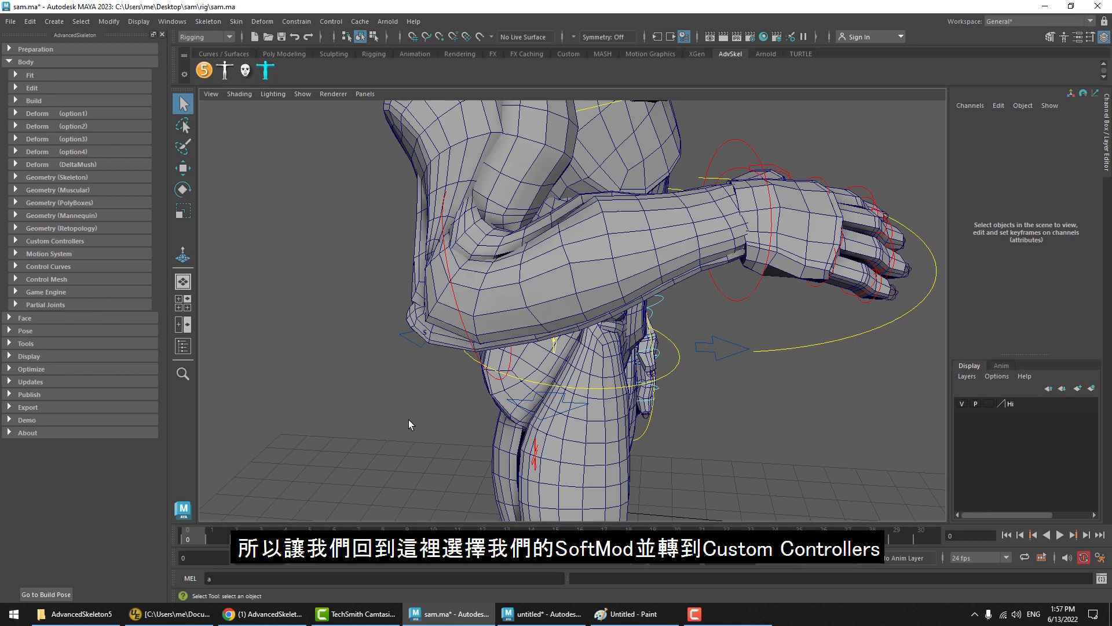
Create a mirrored, local Skin Control named Skin1Elbow from softMod1Handle, parented to Elbow_R with 50% joint as parent.
click(183, 346)
click(743, 255)
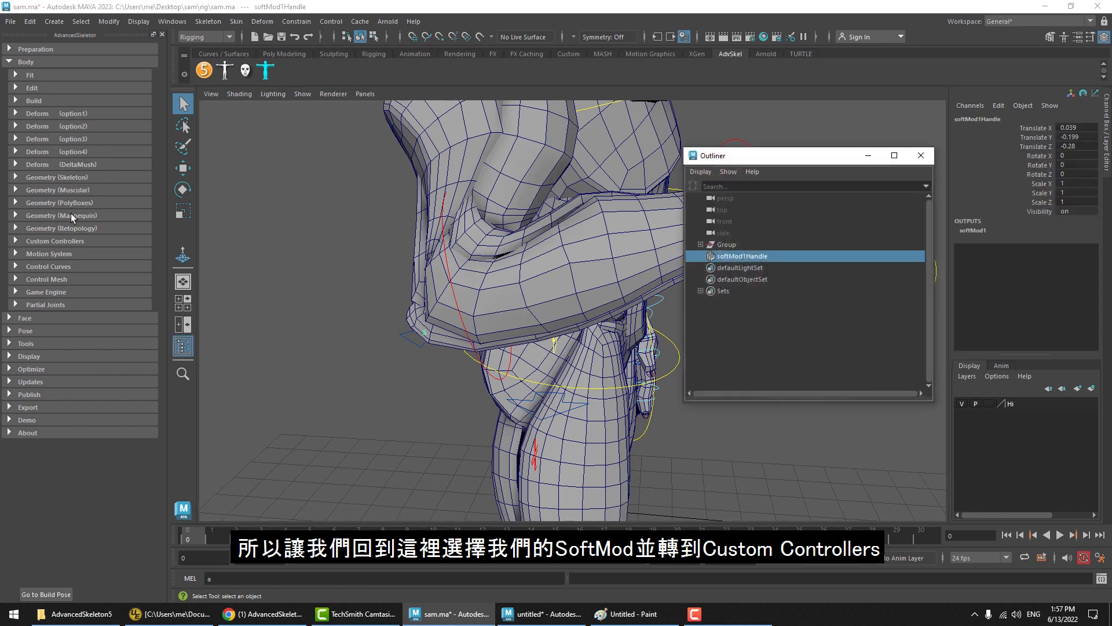
click(64, 240)
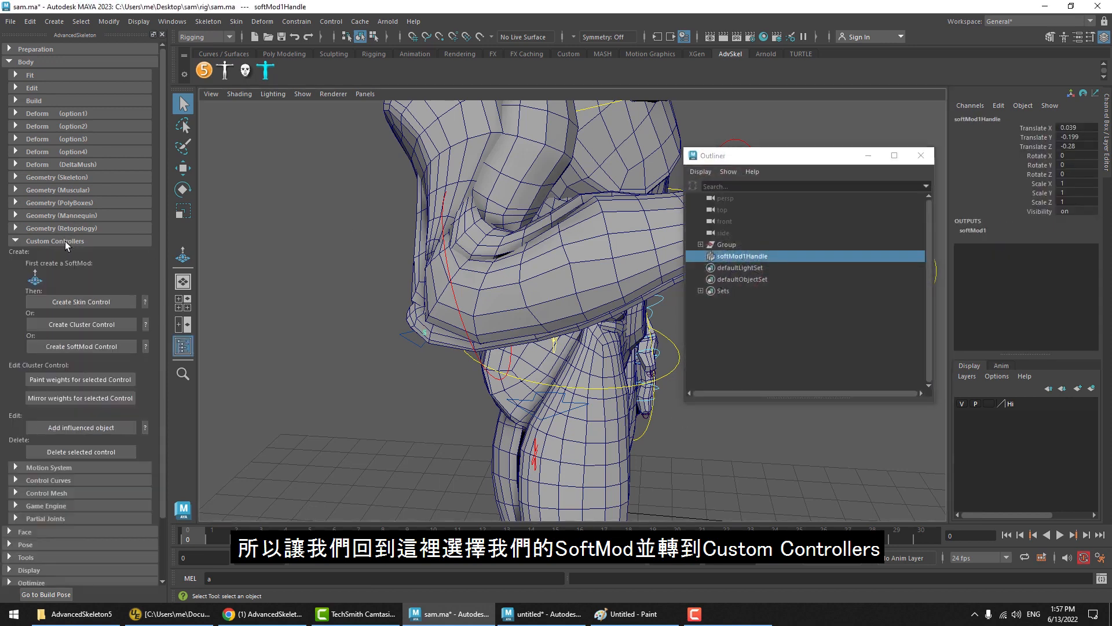
click(86, 302)
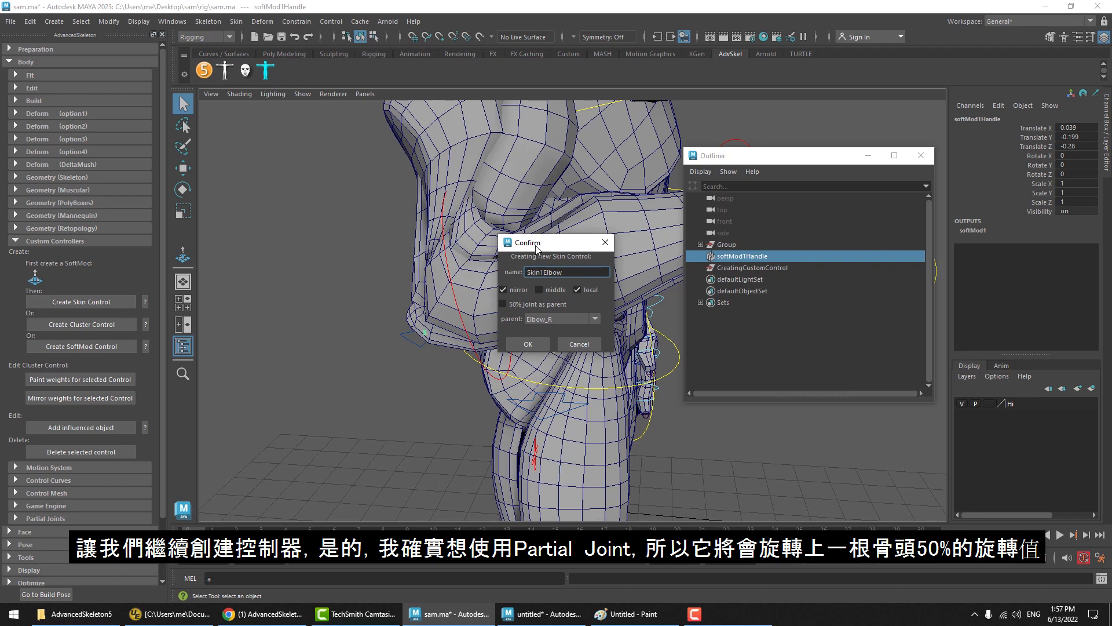
drag(536, 248, 332, 303)
click(322, 399)
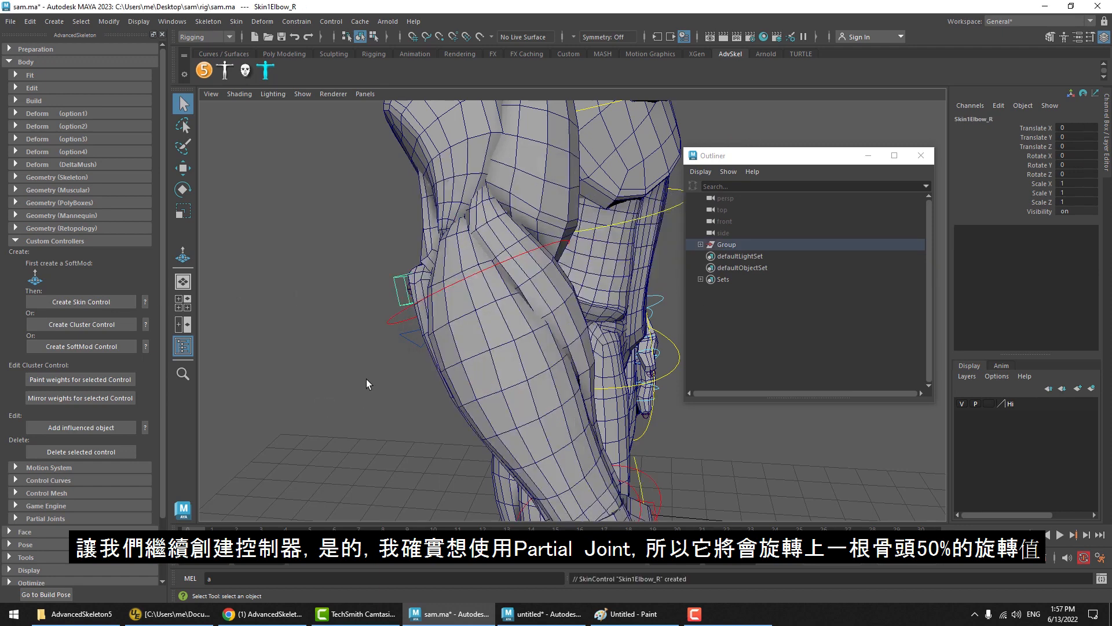
Close the Outliner, try moving the right elbow's Skin1Elbow control, and undo the move.
click(921, 155)
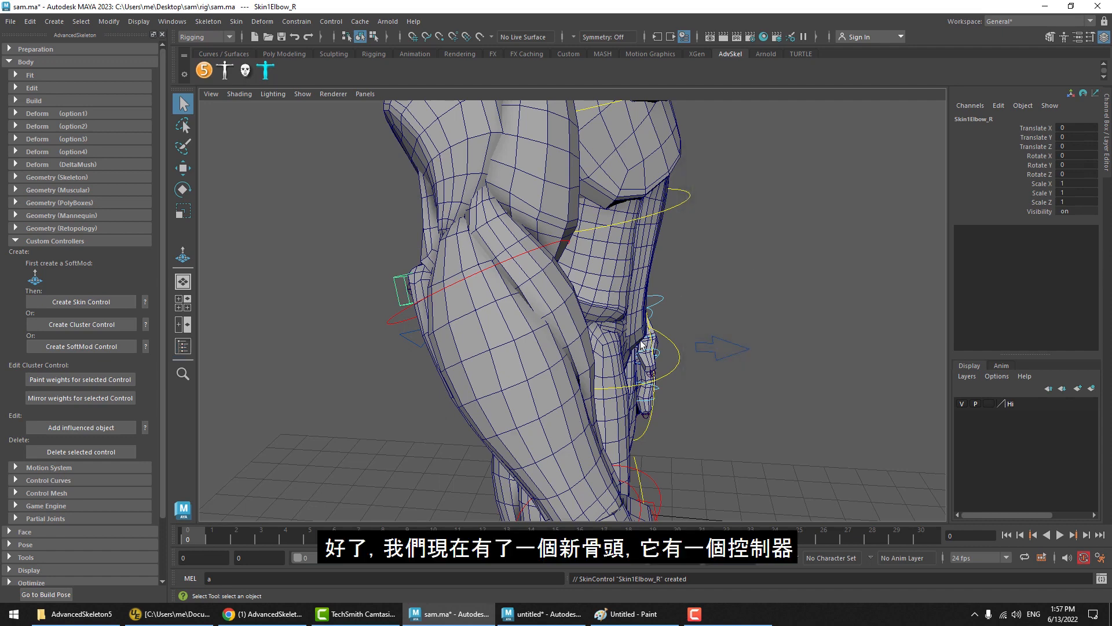
key(w)
alt+middle_drag(630, 295, 634, 338)
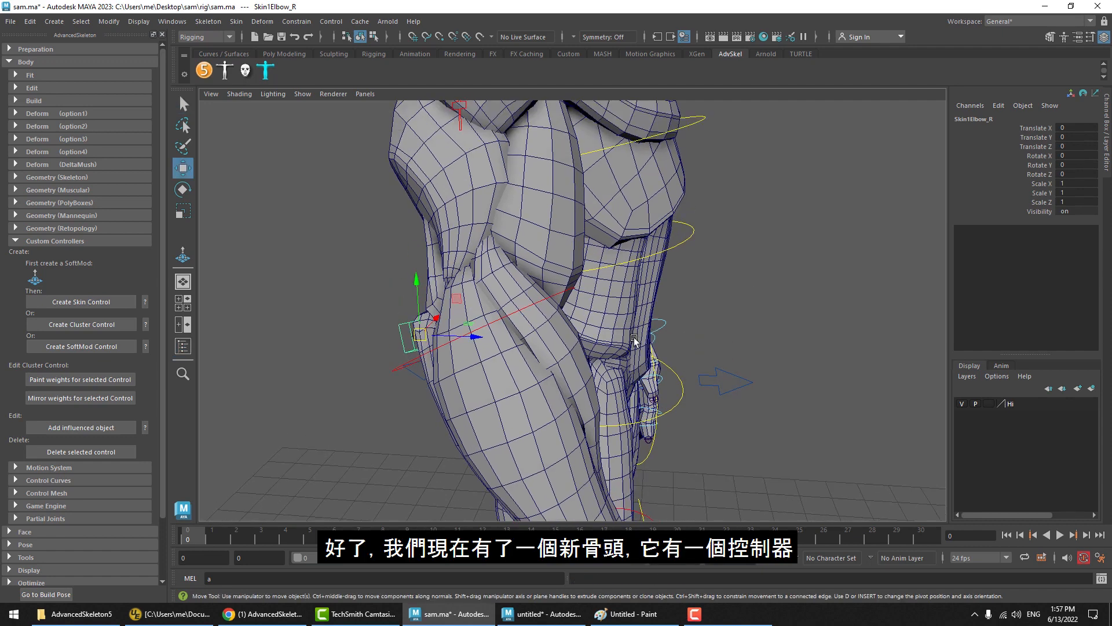
click(393, 422)
alt+drag(446, 383, 386, 320)
click(368, 317)
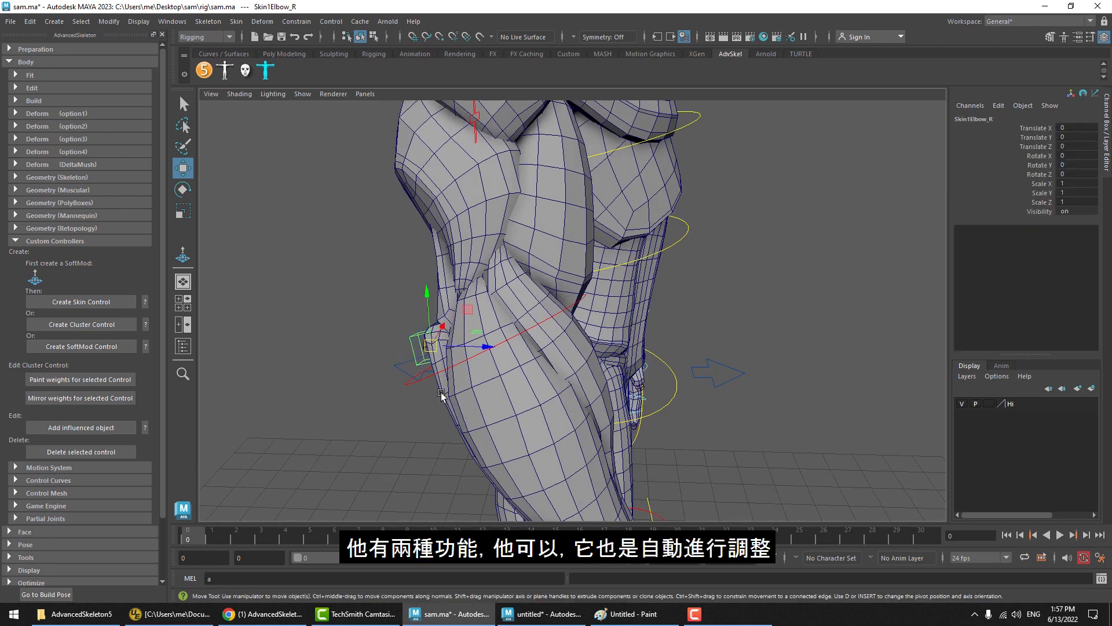
alt+drag(424, 388, 402, 322)
key(ctrl+z)
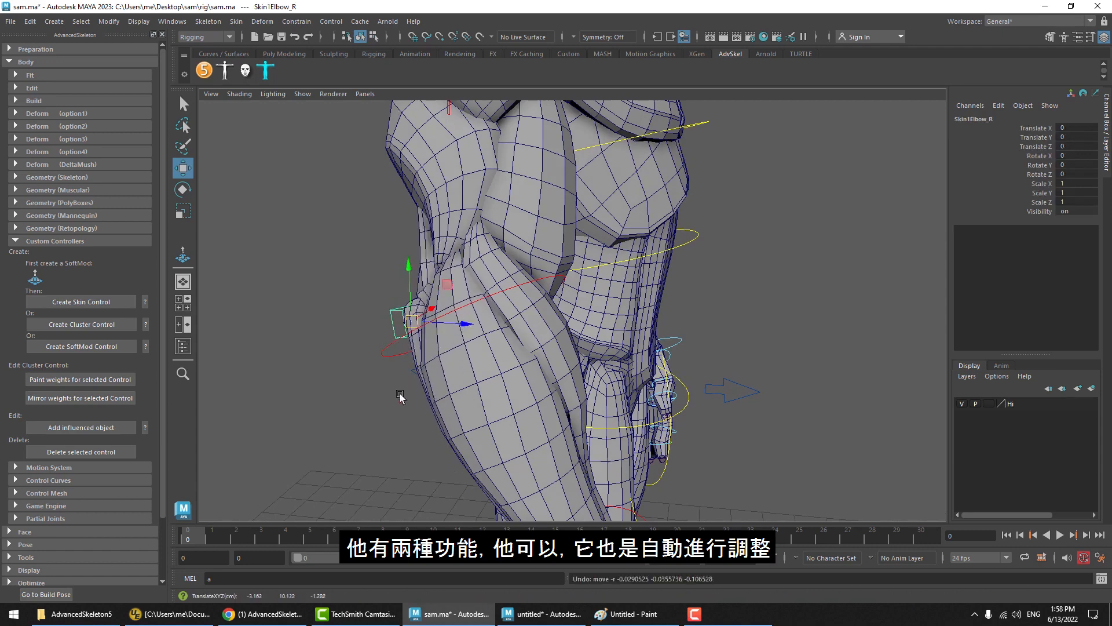
Test pushing the right elbow skin control inward towards the arm, and undo the move.
click(387, 325)
click(394, 325)
alt+drag(405, 365, 421, 374)
middle_drag(421, 373, 454, 401)
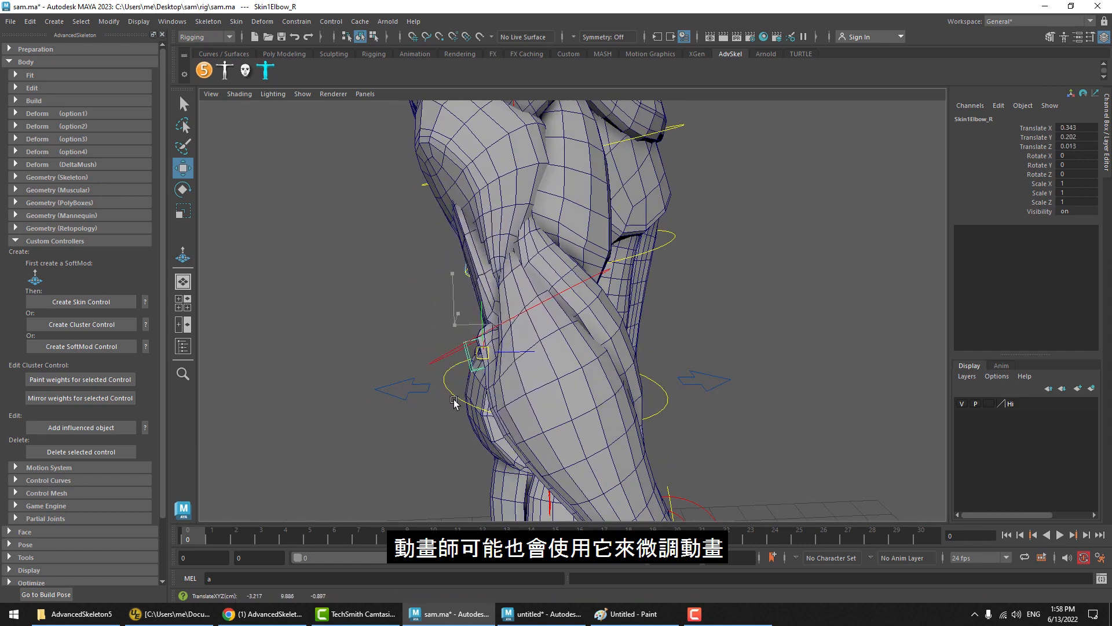
key(ctrl+z)
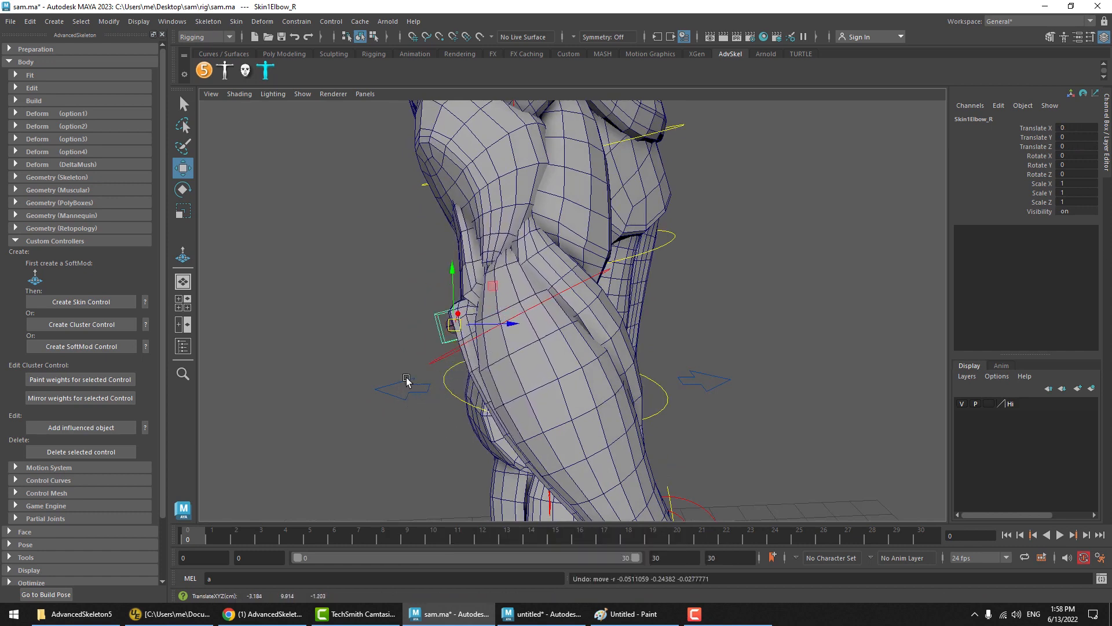
Test pulling the right elbow skin control backwards away from the arm, and undo the move.
click(436, 364)
key(e)
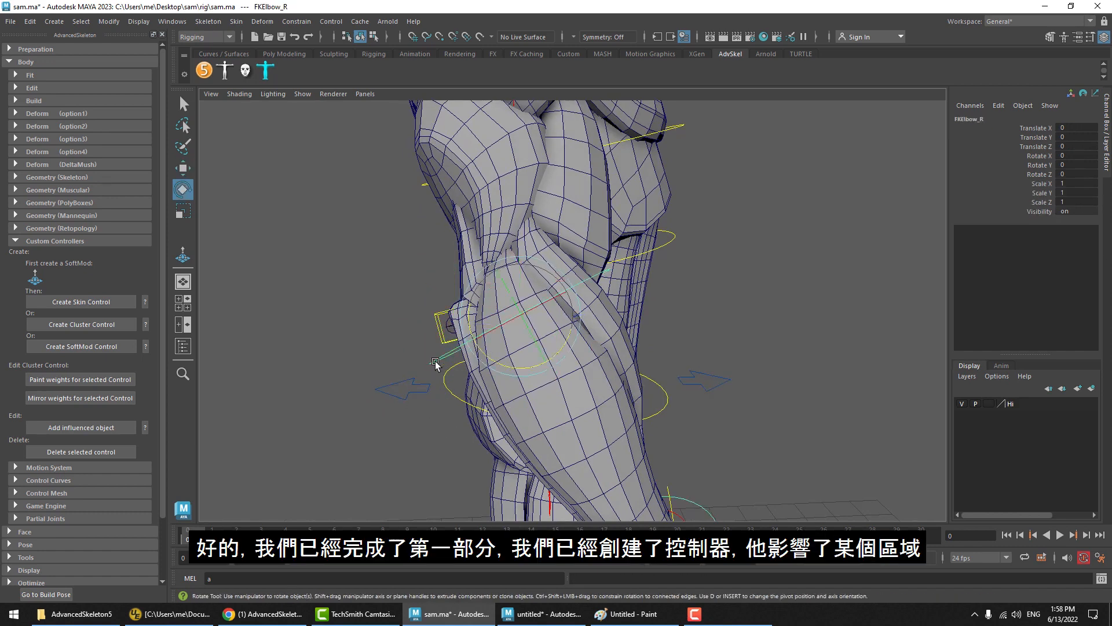
click(433, 315)
click(437, 315)
key(w)
middle_drag(468, 413, 431, 418)
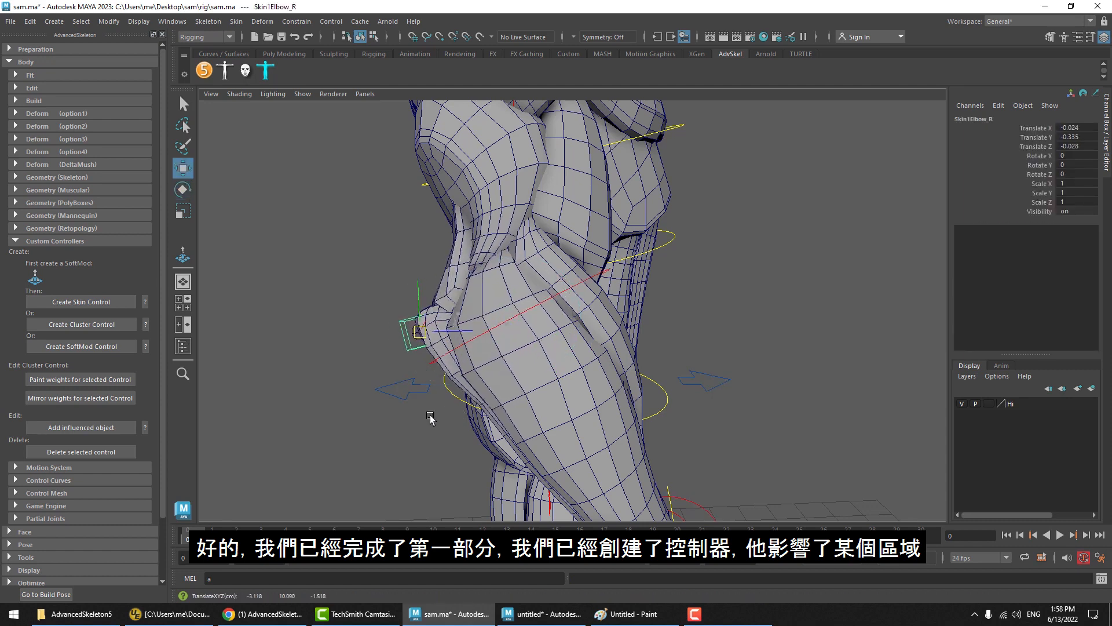
key(ctrl+z)
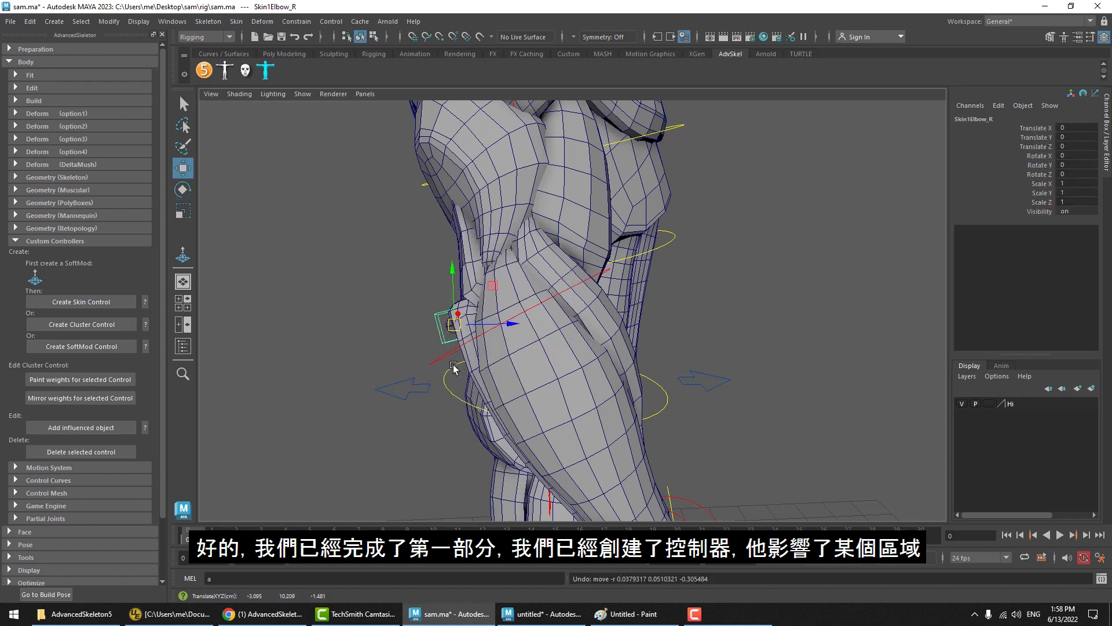
Test bending the right FK elbow control to about 75 degrees in Rotate Z, and reset the rotation to 0.
click(454, 368)
key(e)
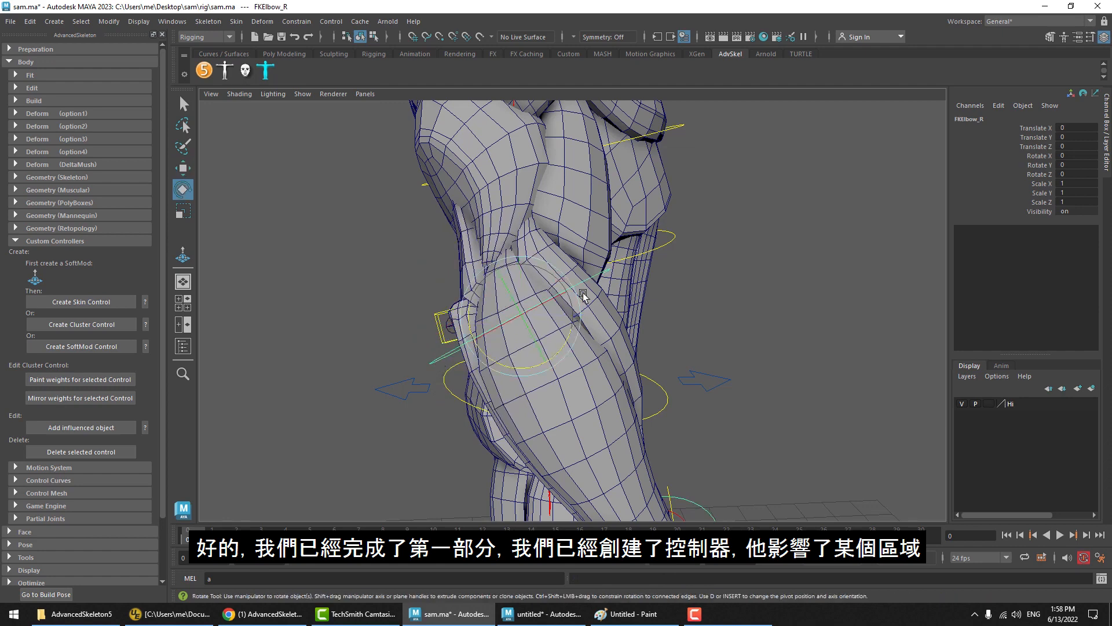
drag(565, 309, 465, 368)
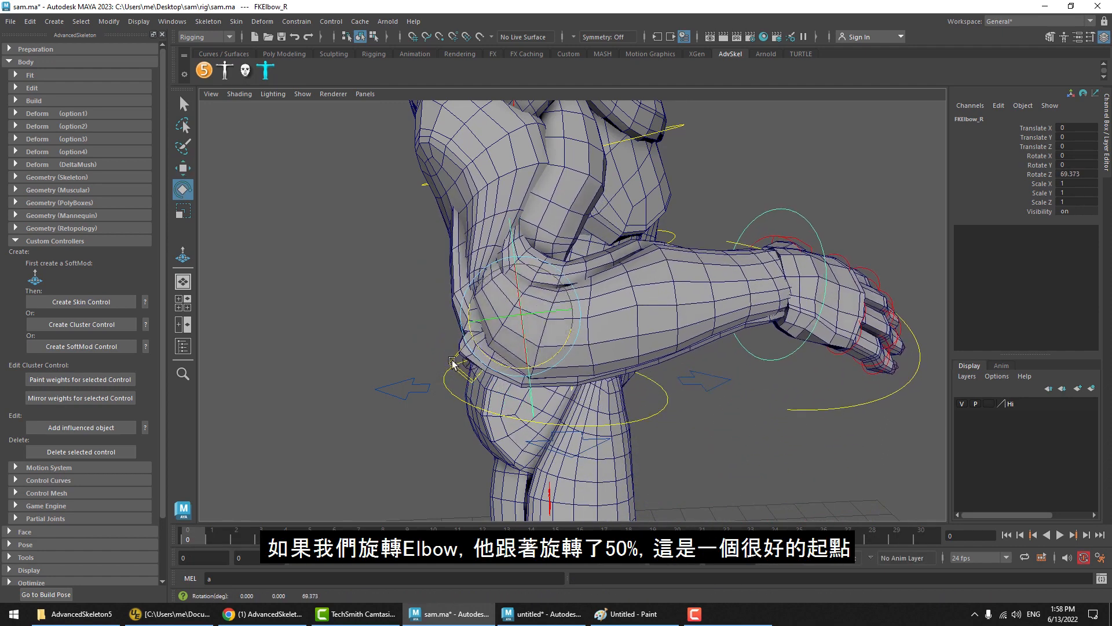
click(524, 318)
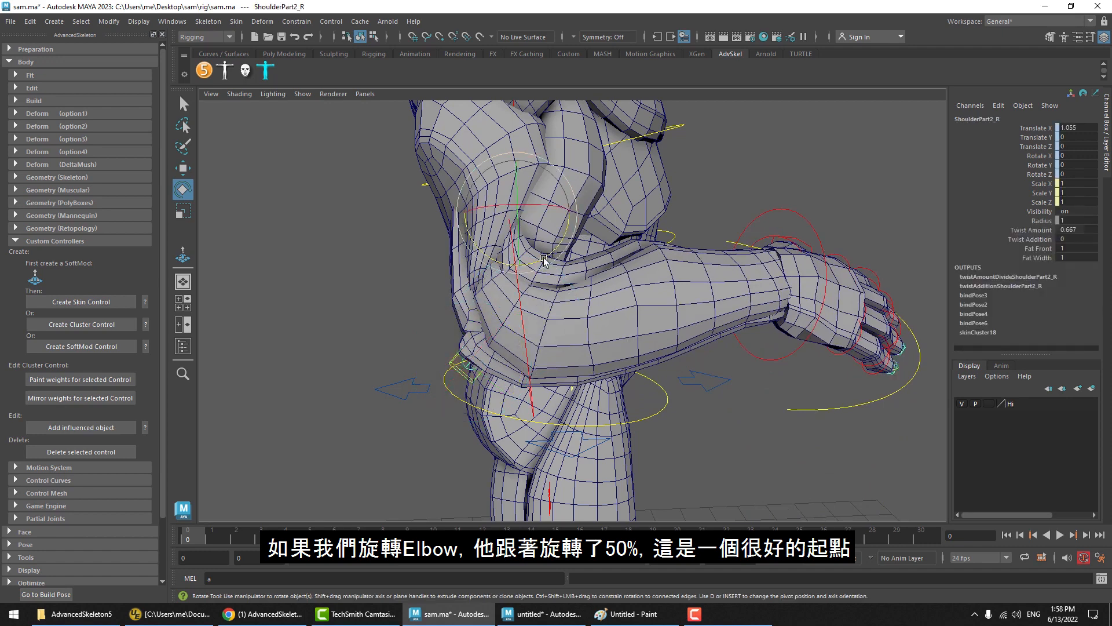
click(522, 388)
click(531, 399)
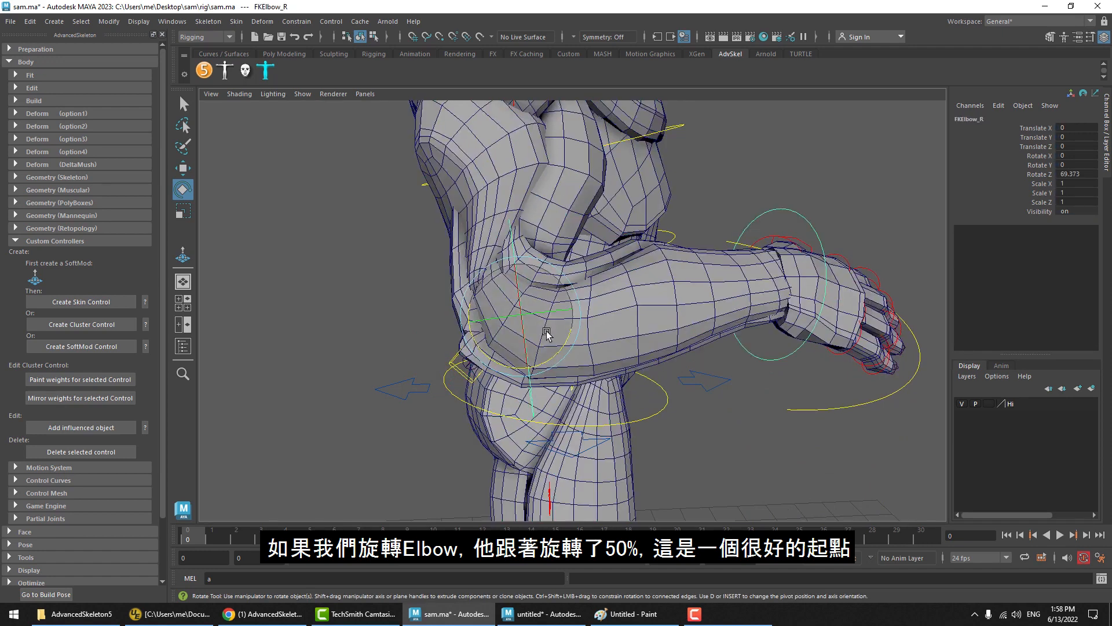
drag(547, 351, 464, 386)
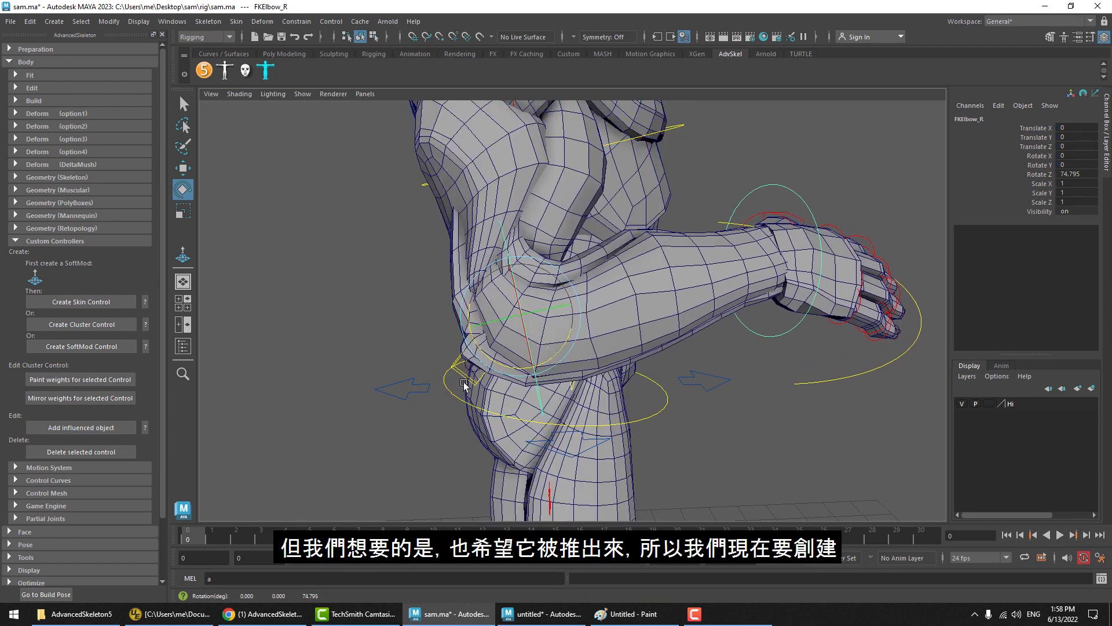
double_click(1079, 175)
key(Return)
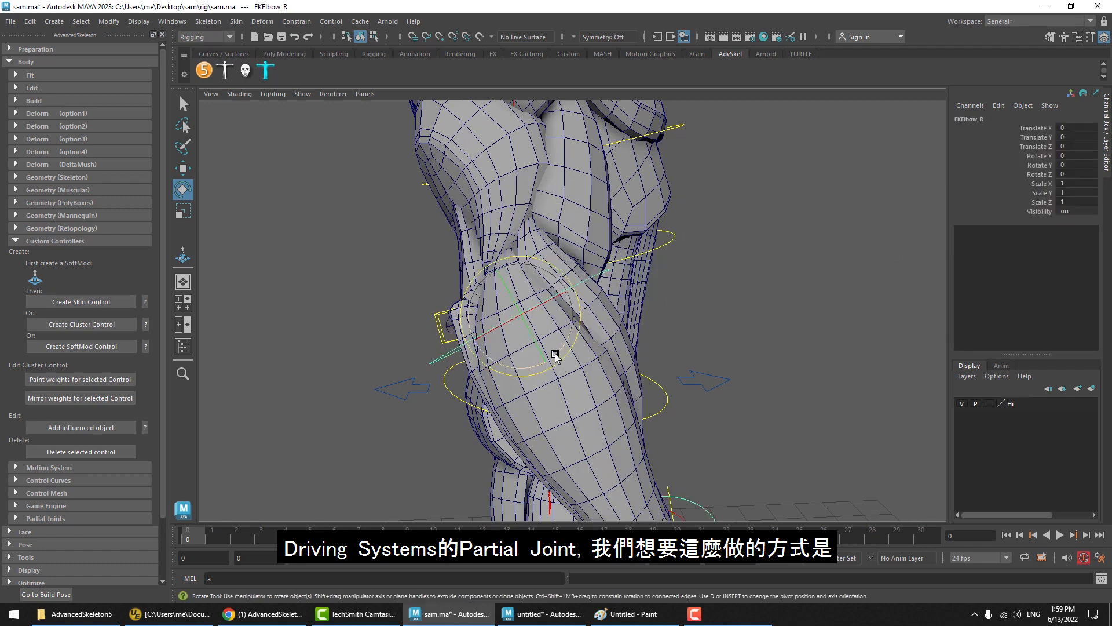
Bend the right arm at the FK elbow control with Rotate Z set to 90.
drag(558, 358, 772, 255)
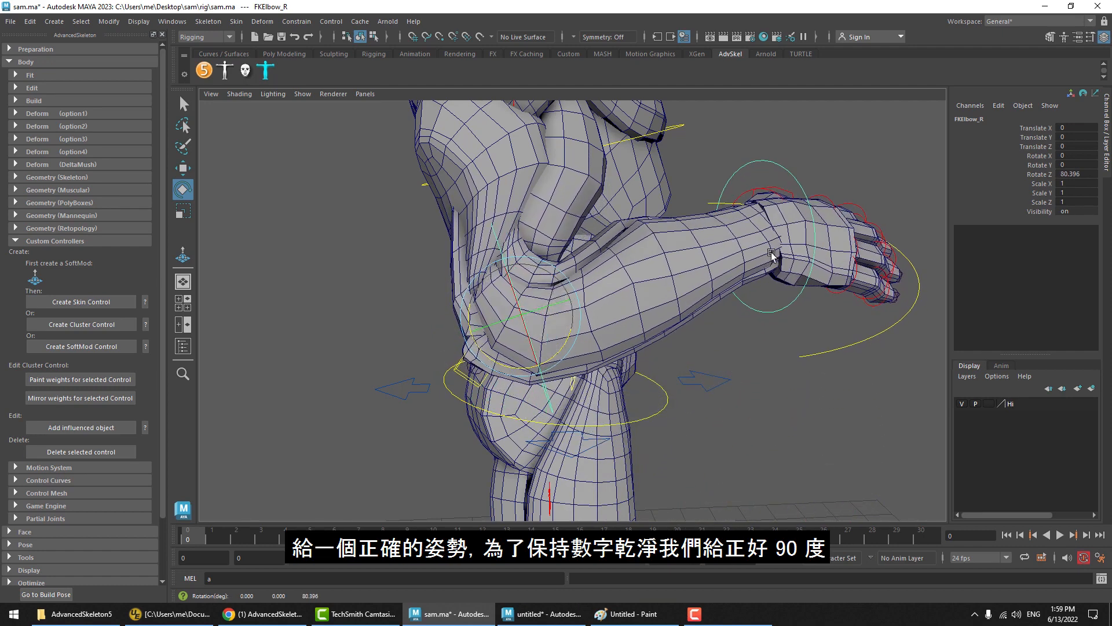
click(1073, 174)
key(Return)
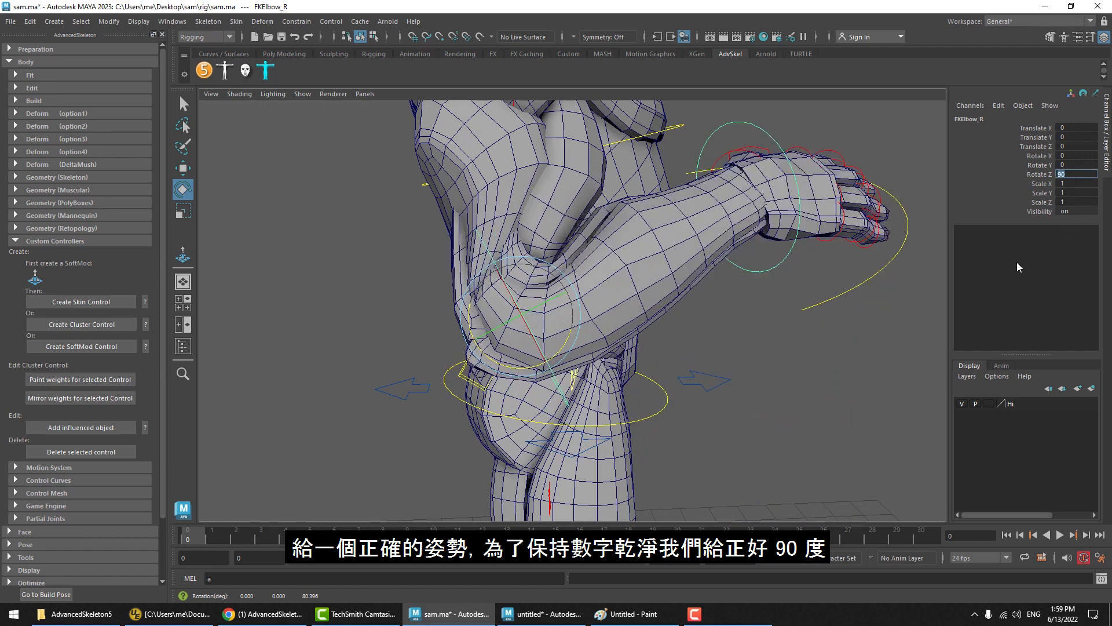
Push the right elbow skin control outward to about -0.067, -0.314, 0.05, rotate it about 15.8 in Z, scale it about 1.15, and deselect.
click(831, 372)
alt+drag(509, 345, 477, 319)
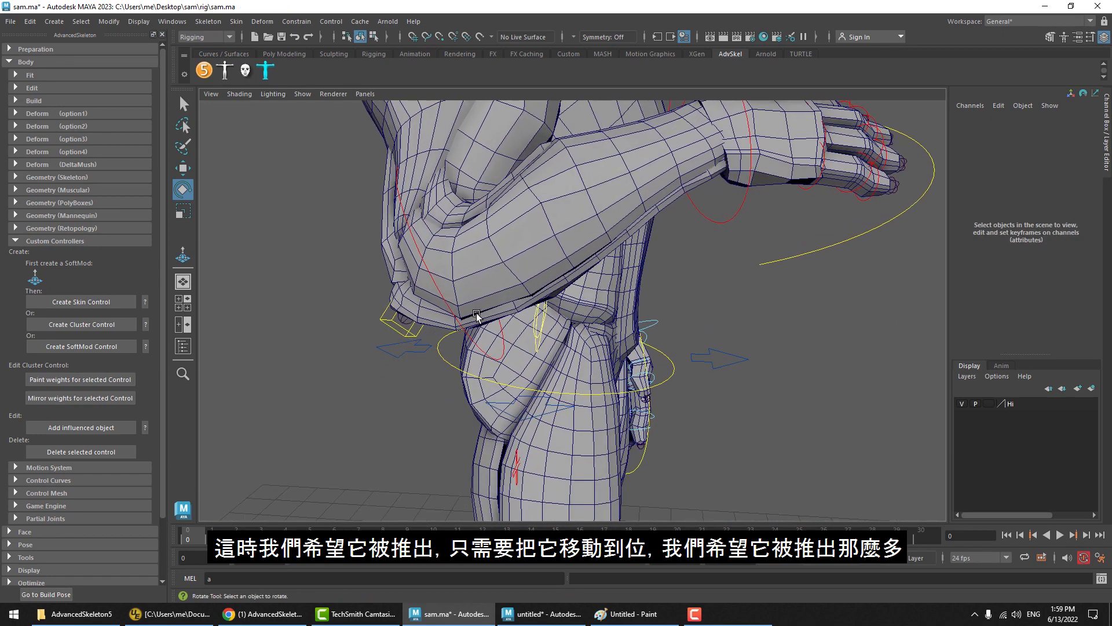
click(409, 336)
key(w)
drag(410, 330, 422, 367)
key(e)
key(w)
key(r)
key(w)
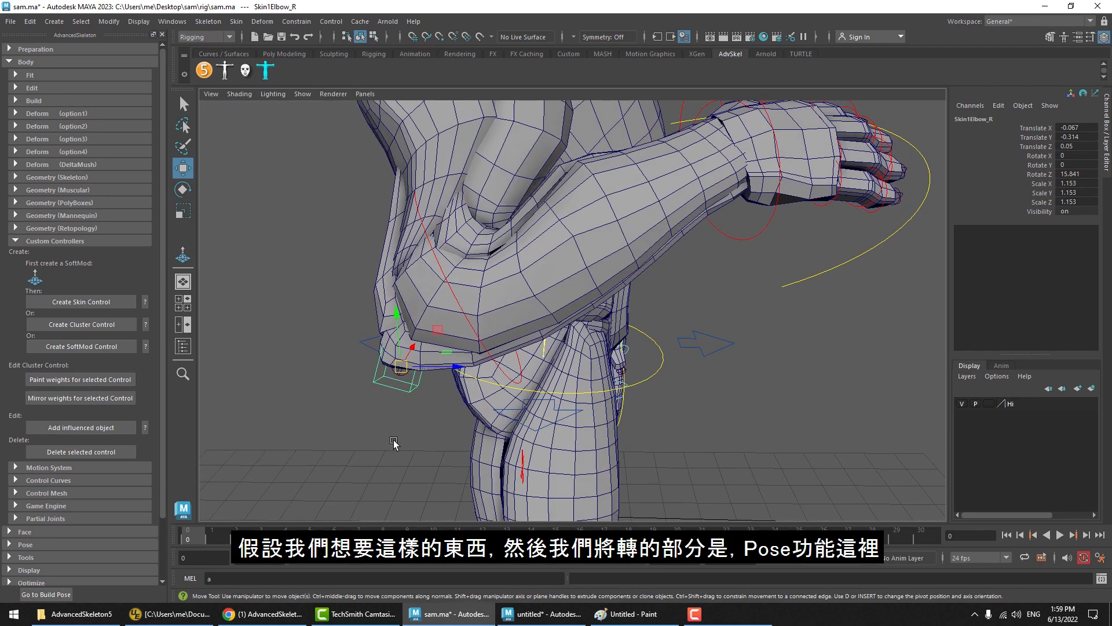
click(391, 439)
alt+drag(416, 420, 389, 424)
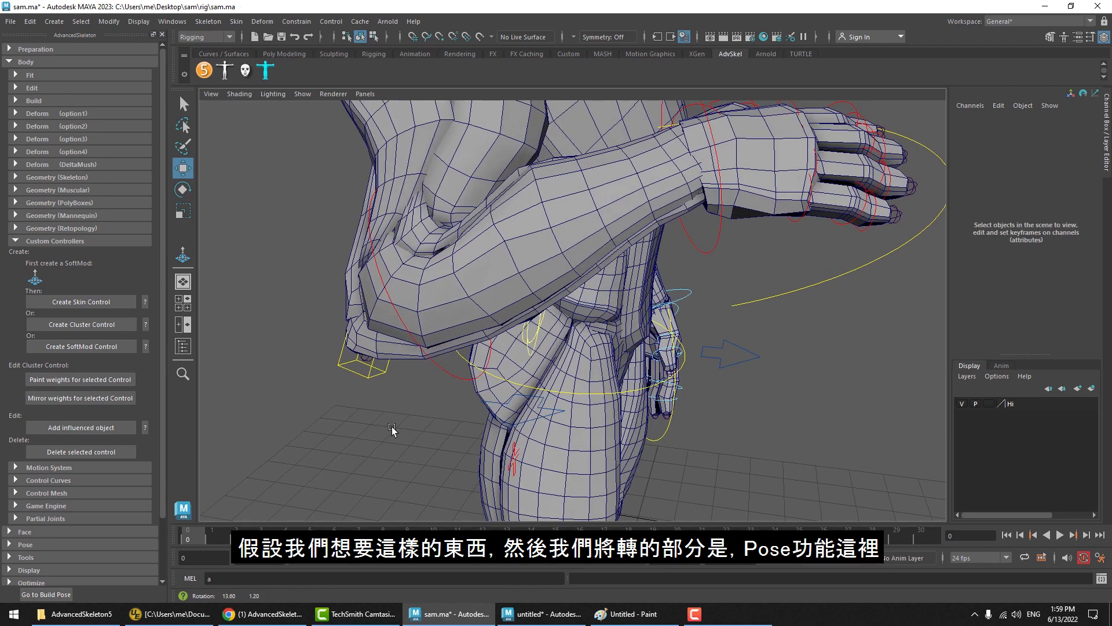
Collapse the Body section of AdvancedSkeleton and expand the Pose section.
click(36, 62)
click(32, 75)
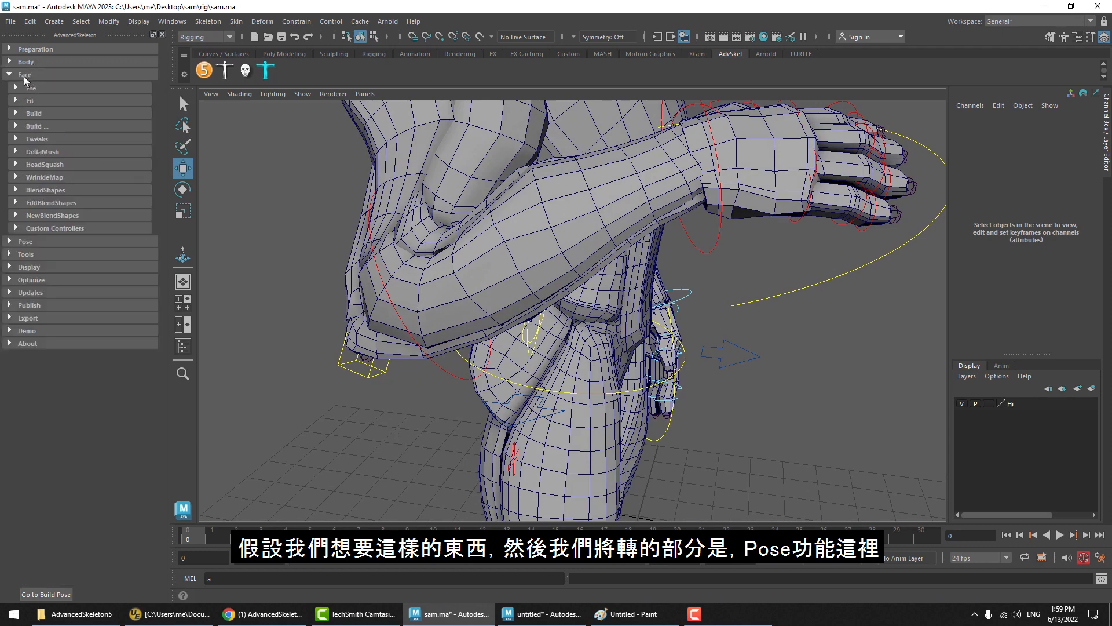
click(26, 76)
click(31, 88)
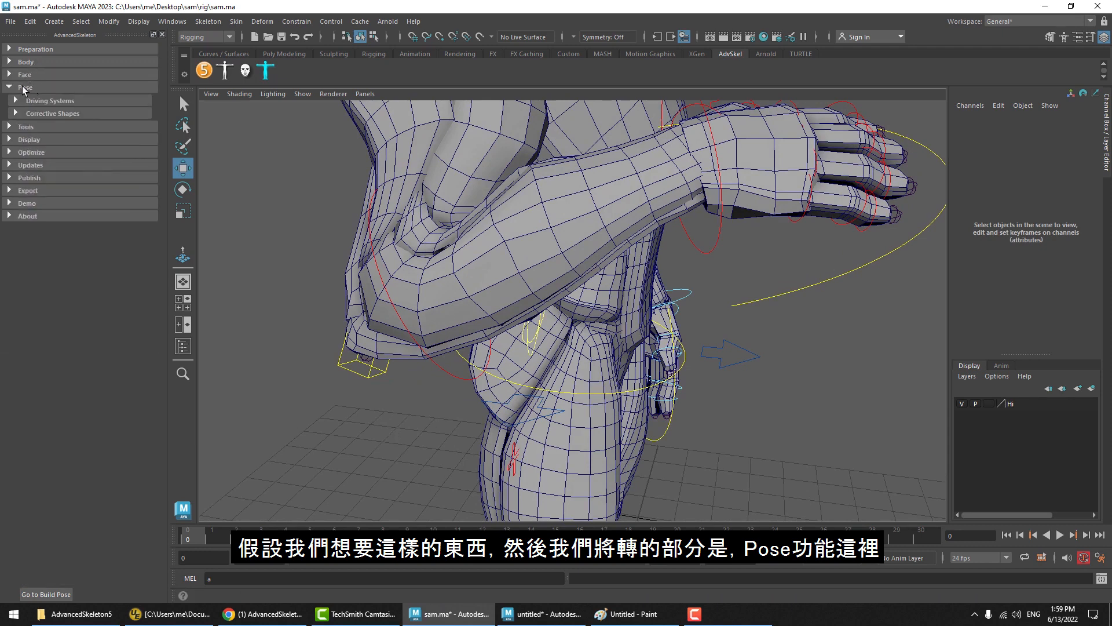
click(26, 88)
click(25, 88)
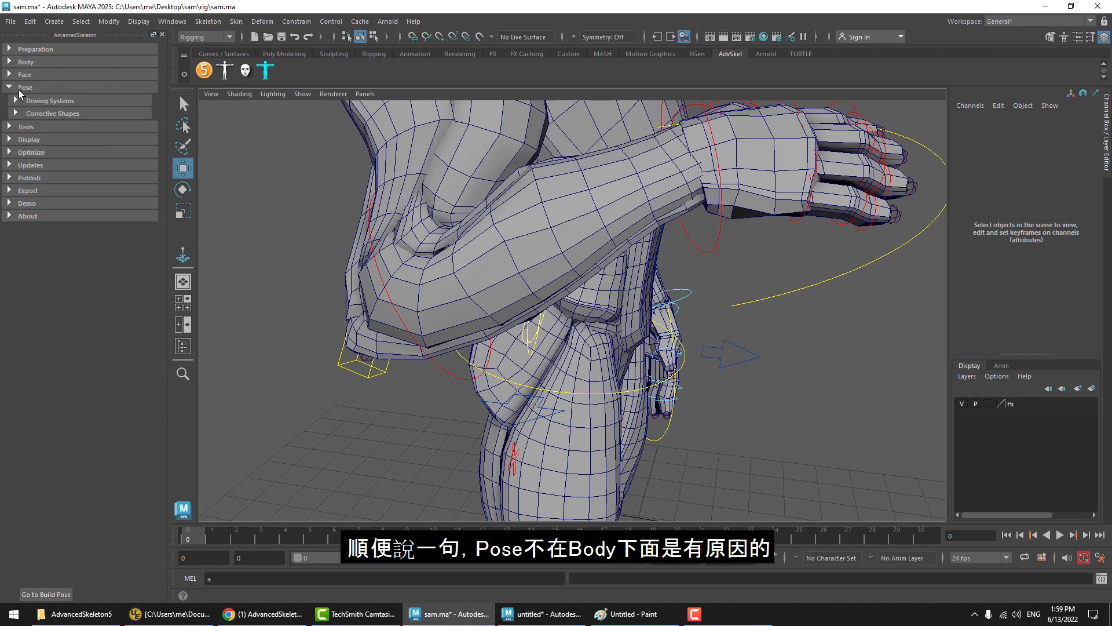
click(26, 89)
click(28, 89)
click(27, 88)
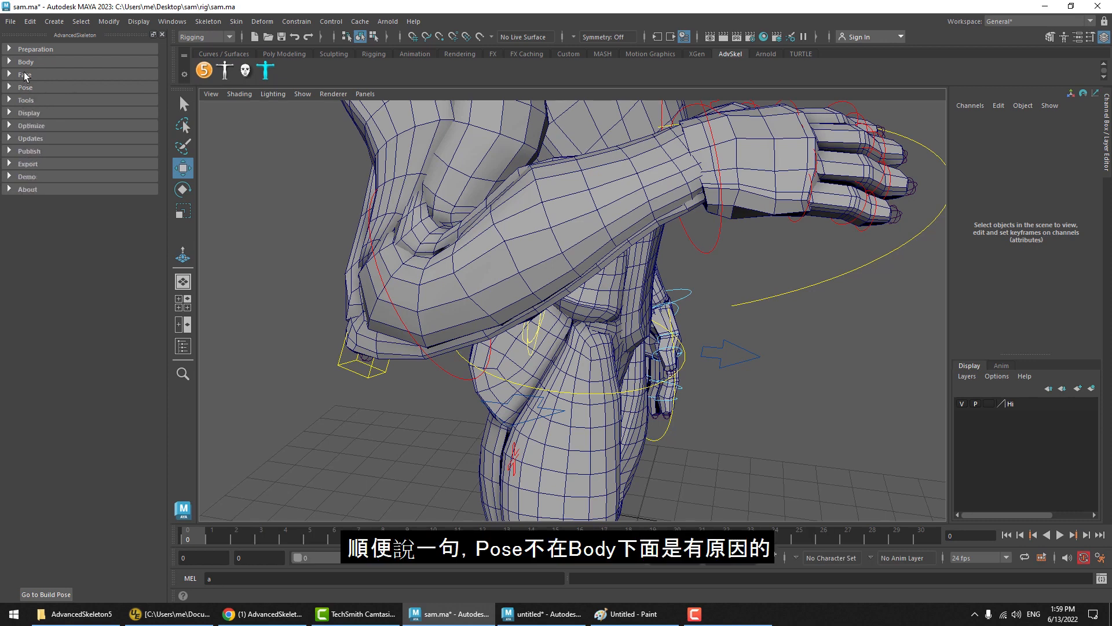
click(27, 74)
click(28, 73)
click(27, 90)
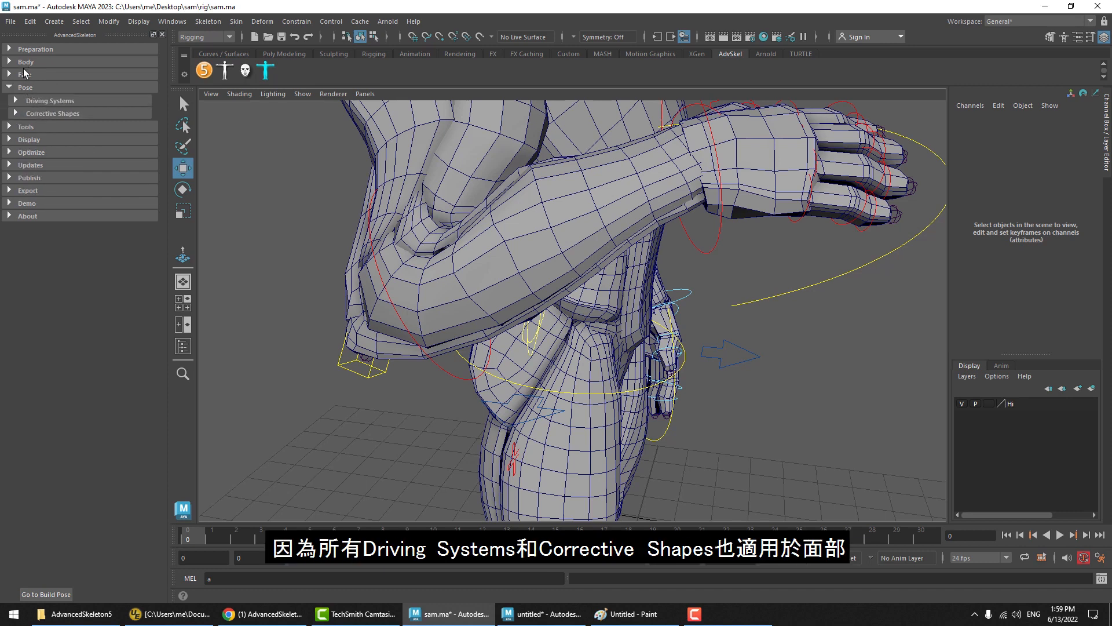
click(30, 86)
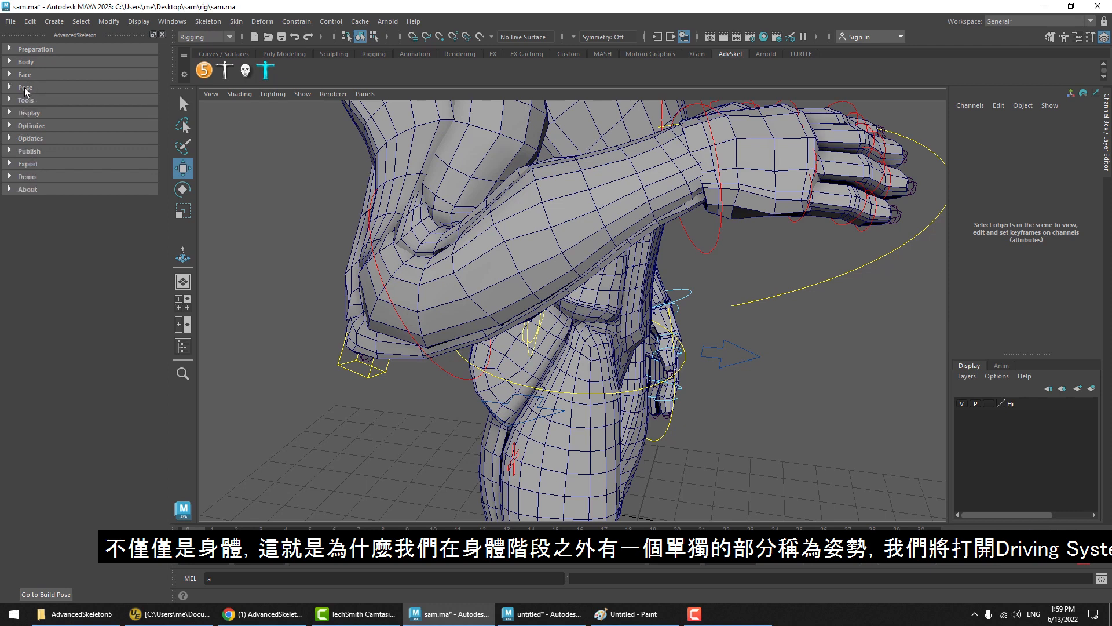
click(26, 90)
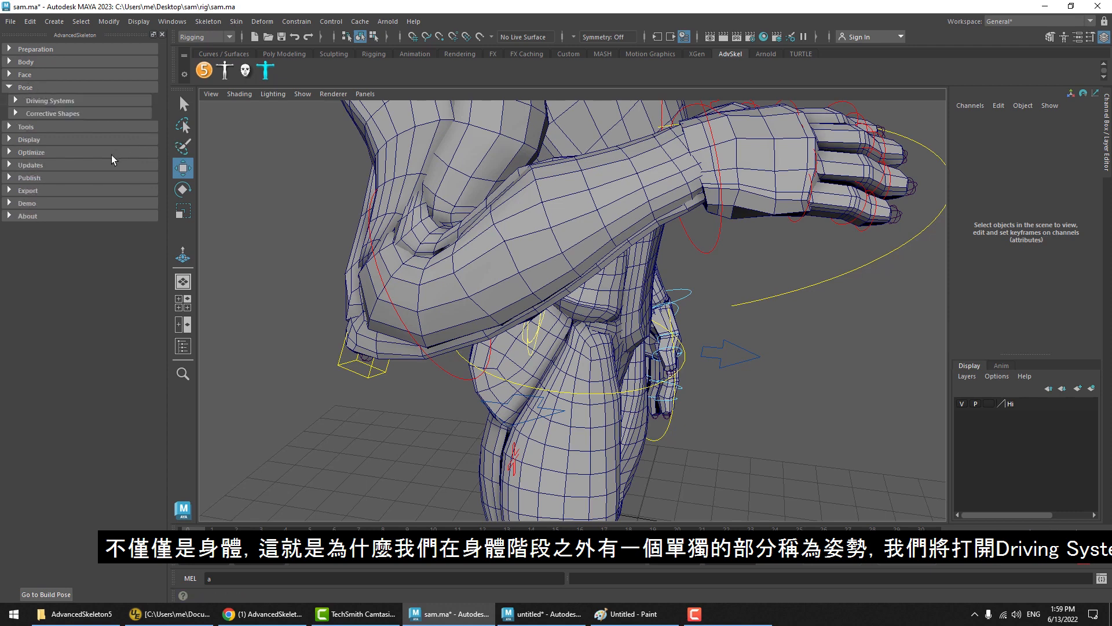
Expand Driving Systems, examine the options for creating a driving system with nothing selected, and cancel.
click(47, 102)
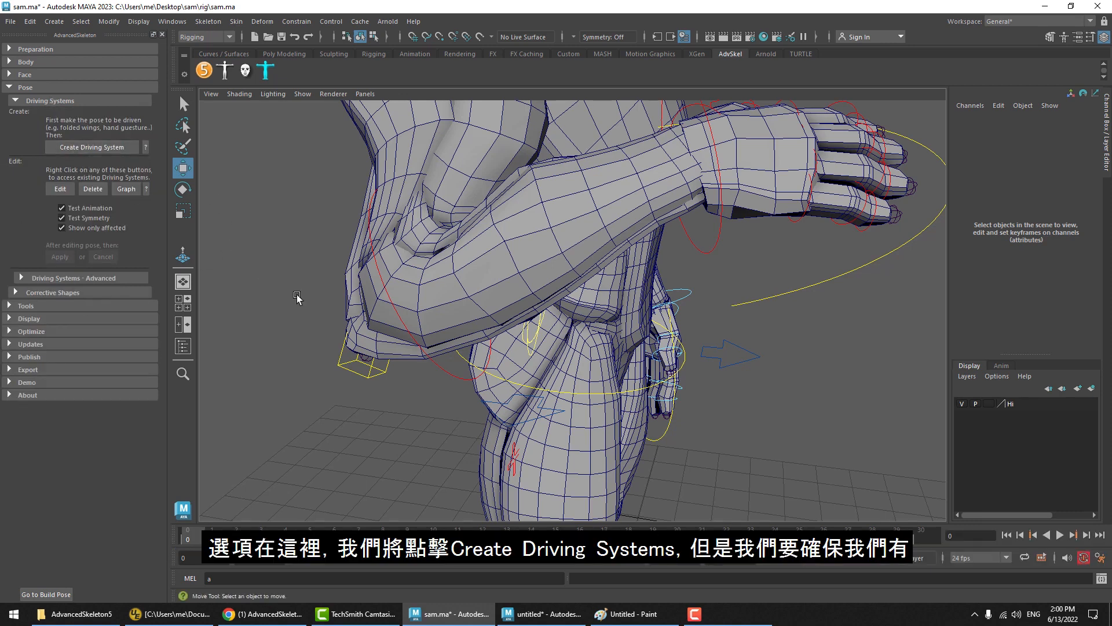
alt+drag(323, 271, 305, 318)
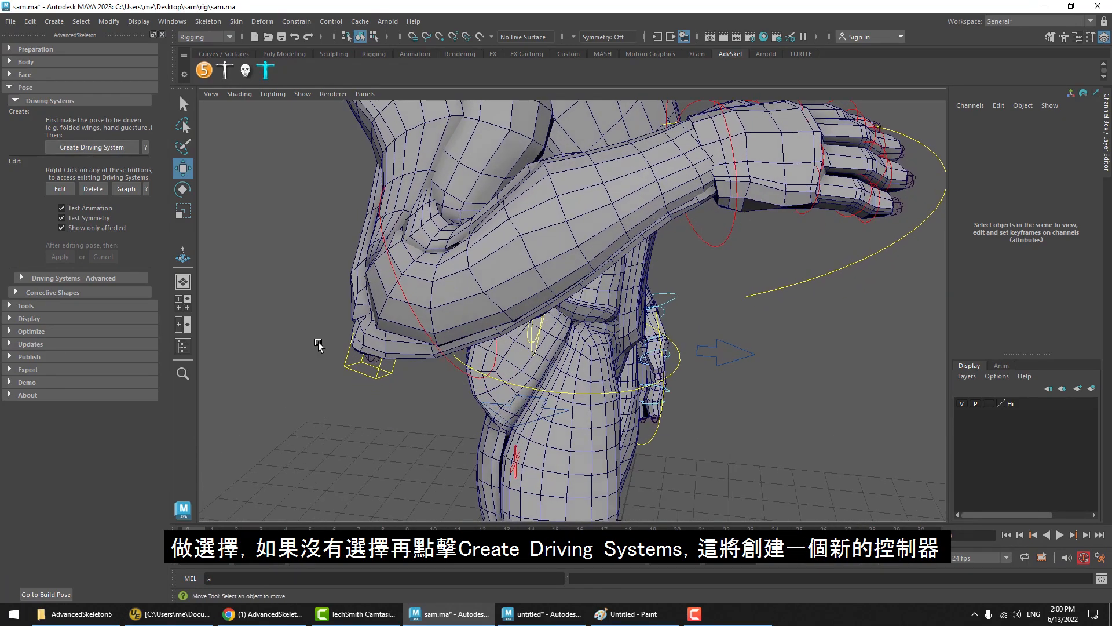
click(111, 149)
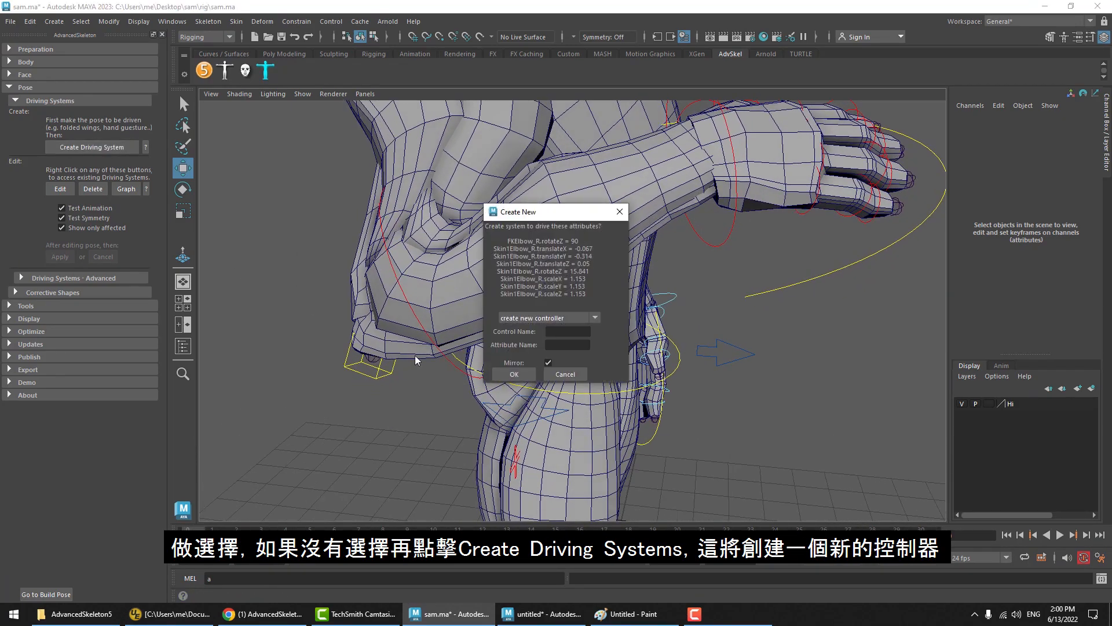
click(567, 373)
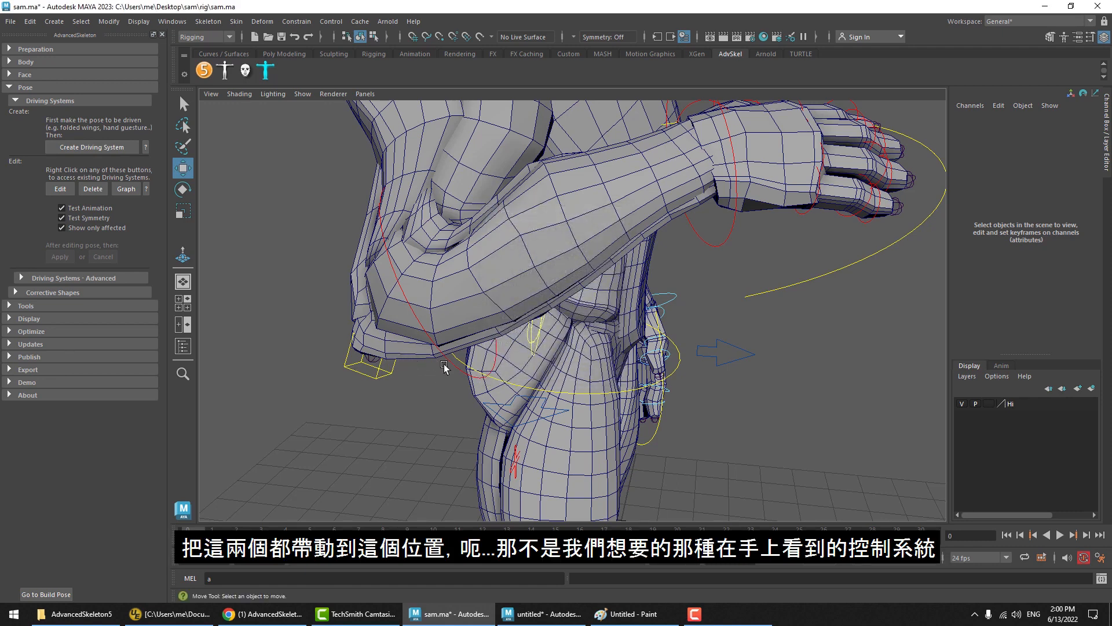
Test the Fingers_R control by raising Cup and all finger curls to 0.2, undo the change, and clear the selection.
click(780, 283)
drag(1029, 139, 1040, 185)
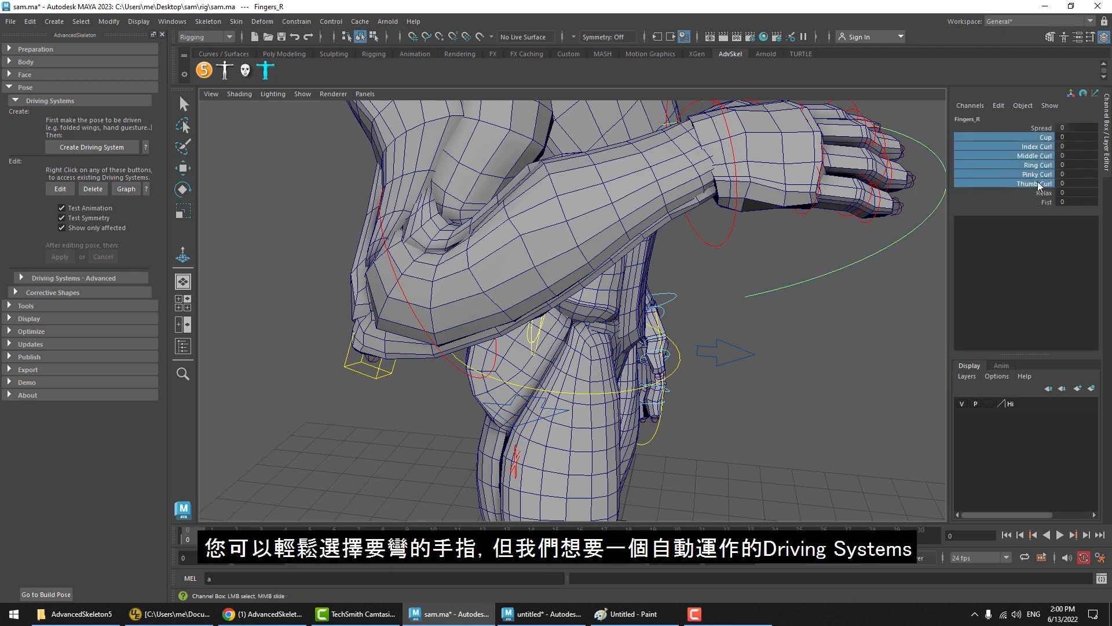
mouse_move(855, 222)
middle_down()
mouse_move(886, 223)
mouse_move(860, 224)
middle_up()
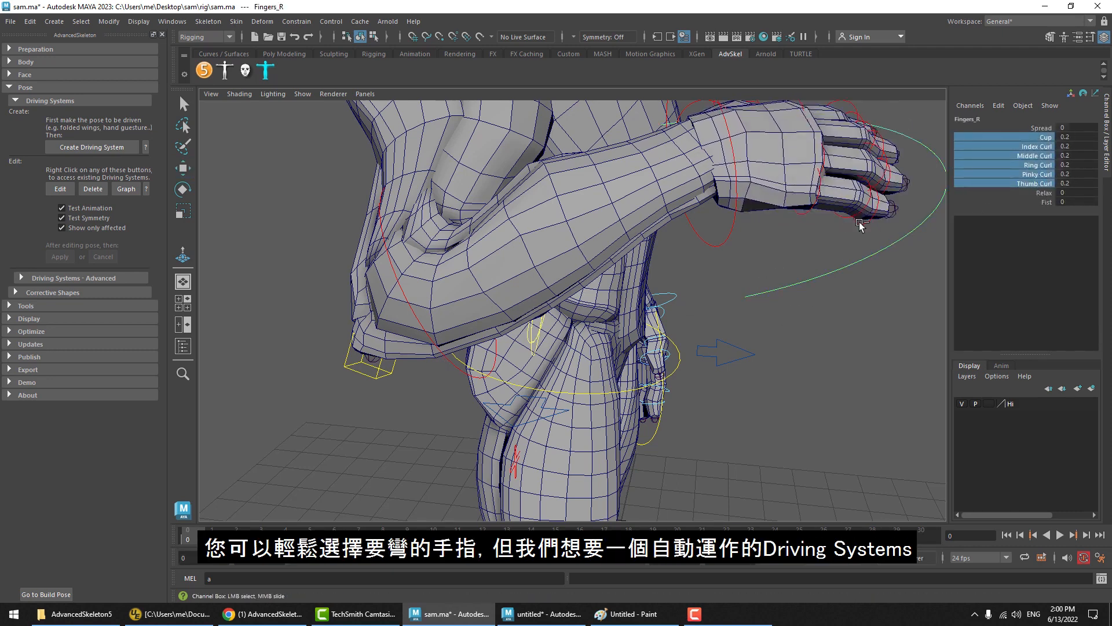
key(ctrl+z)
click(855, 314)
click(832, 270)
click(832, 312)
click(379, 375)
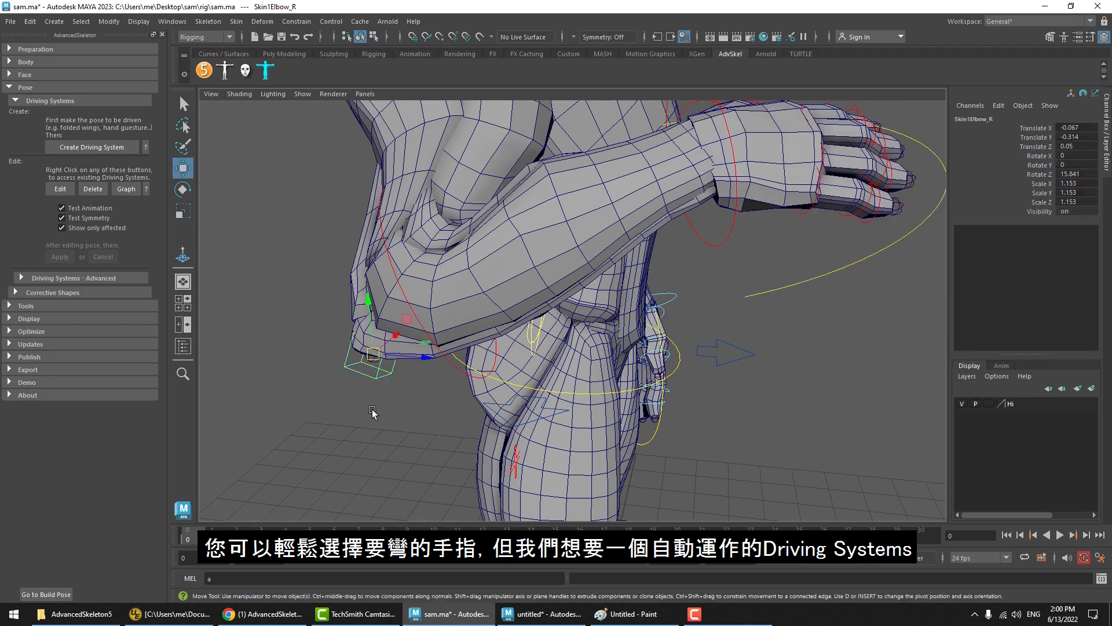
click(402, 436)
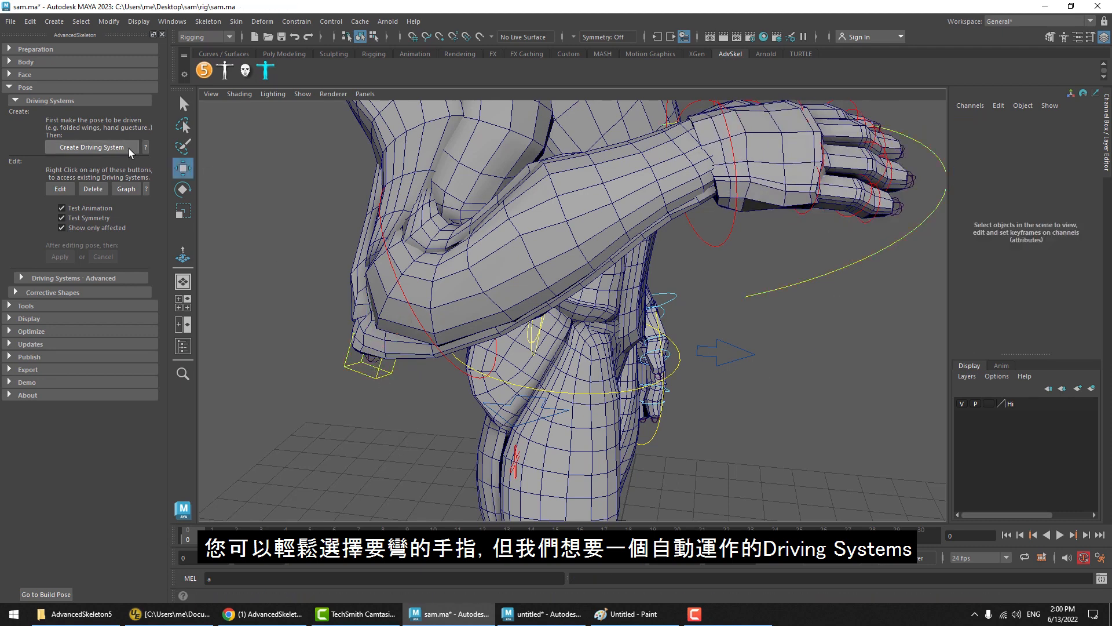
Create a mirrored driving system that drives the right elbow skin control from the selected FKElbow_R control's rotateZ.
click(458, 369)
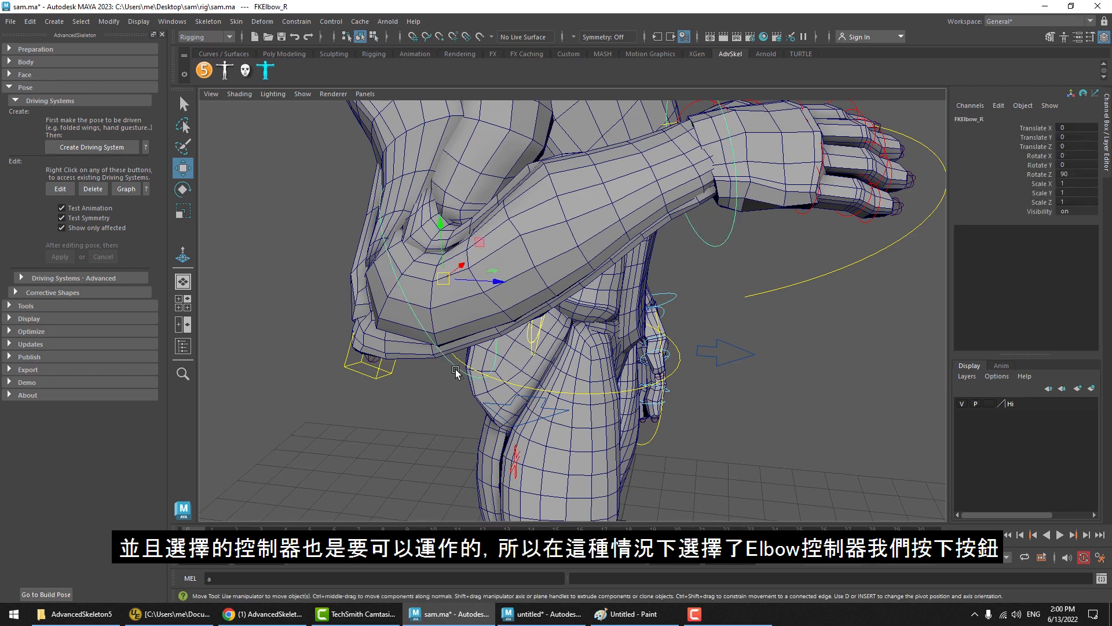
click(84, 148)
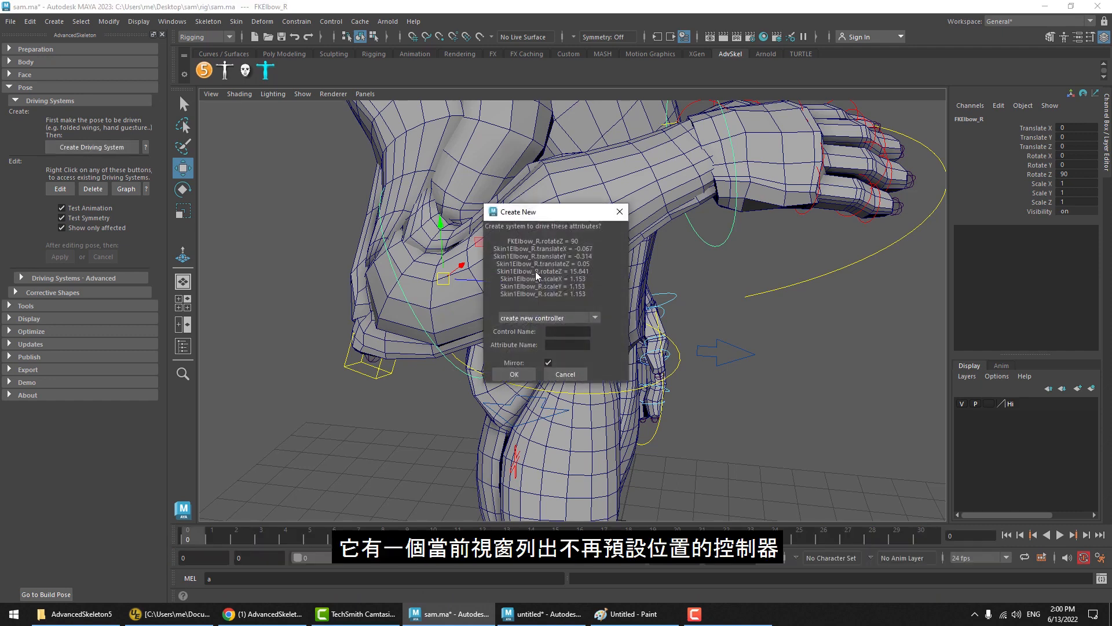
drag(555, 252, 354, 301)
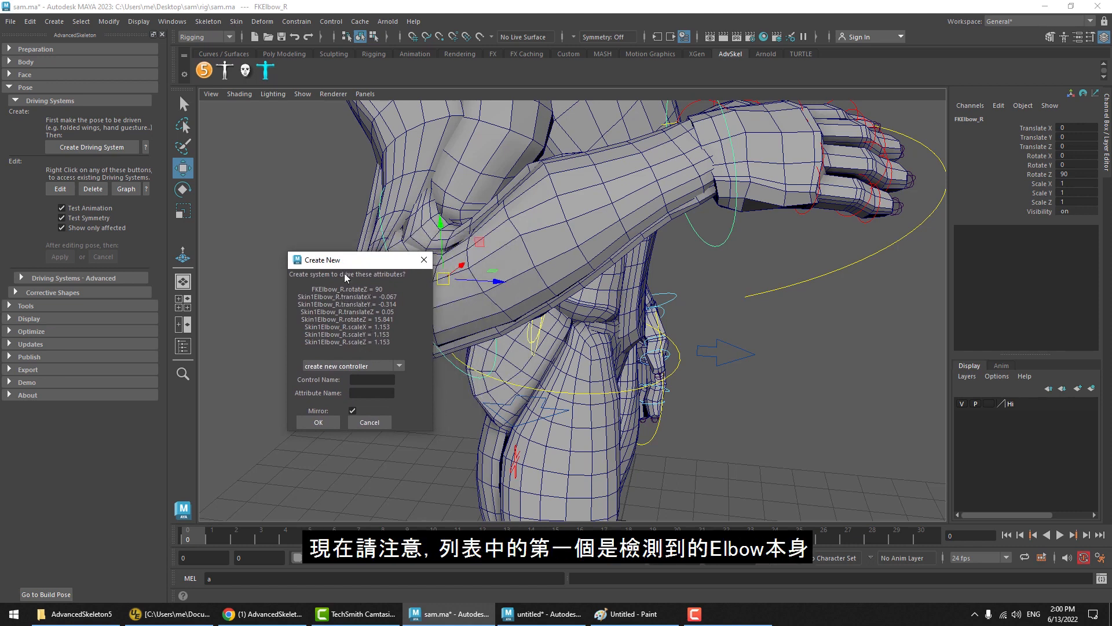
drag(342, 263, 255, 241)
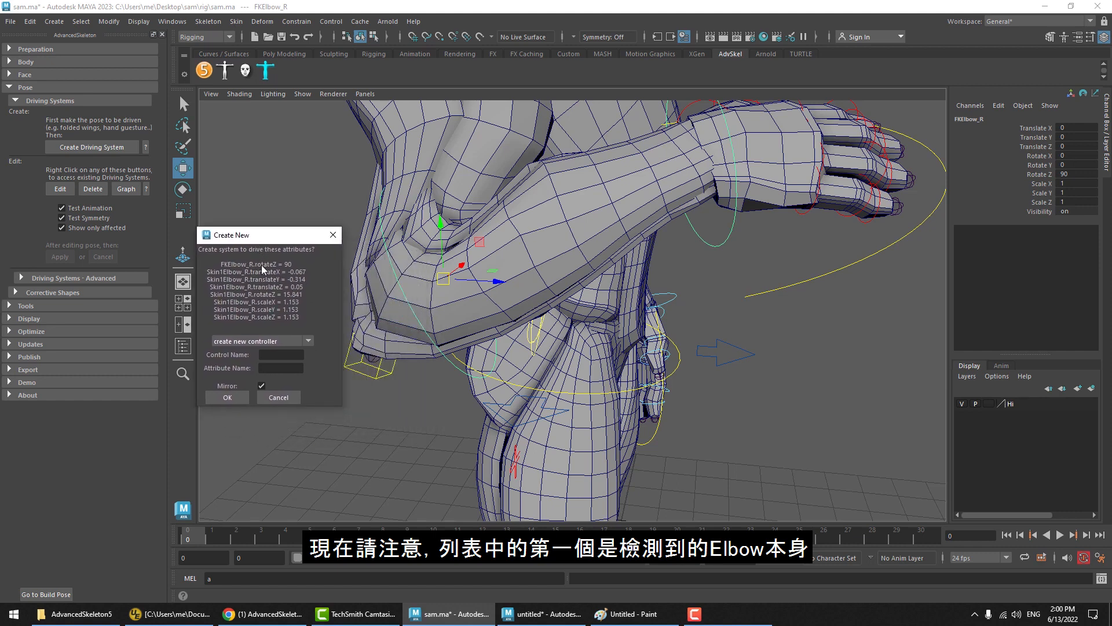
click(246, 341)
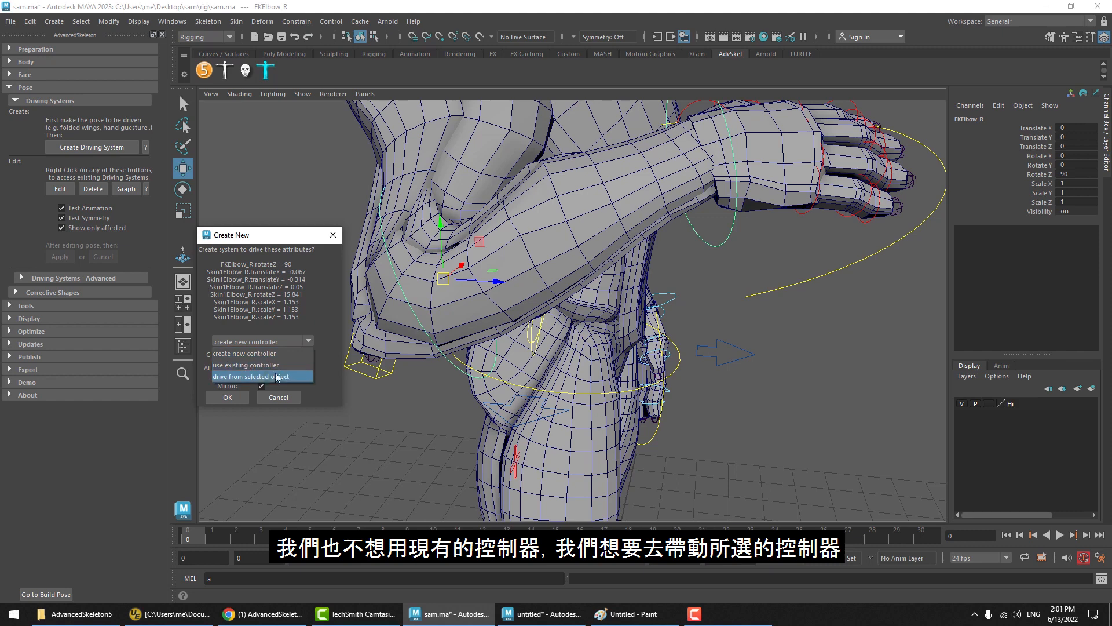
click(253, 377)
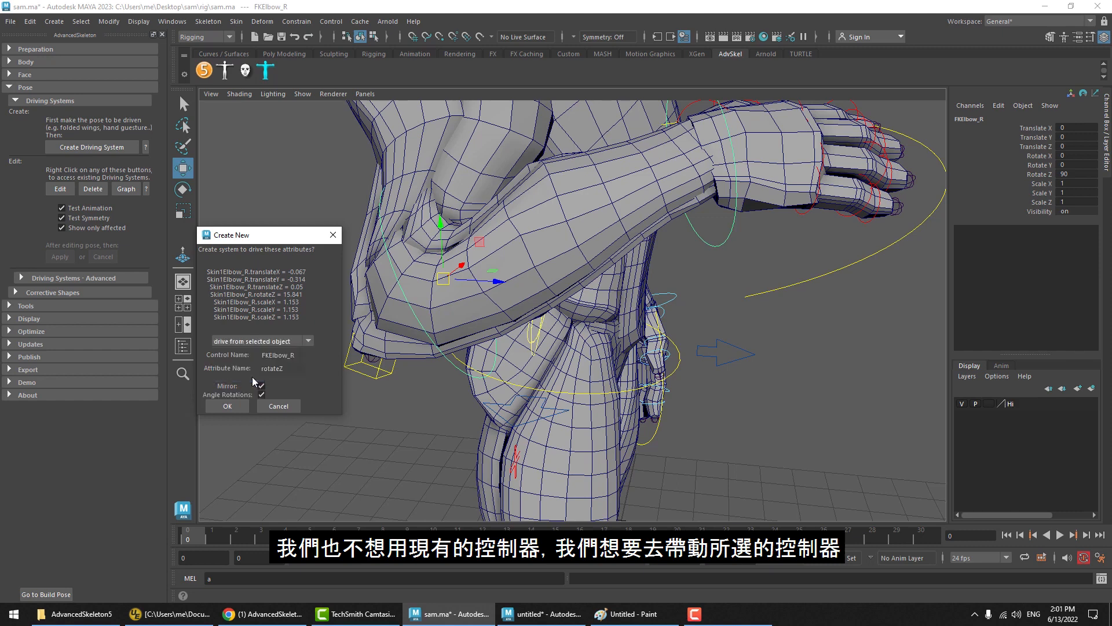
click(255, 342)
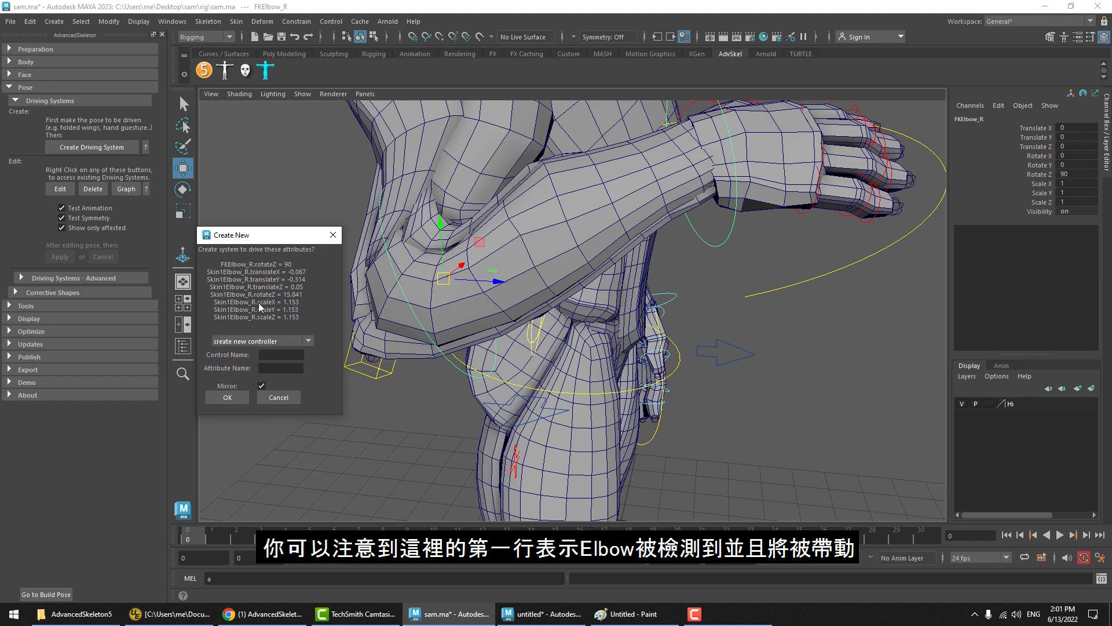
click(261, 342)
click(255, 365)
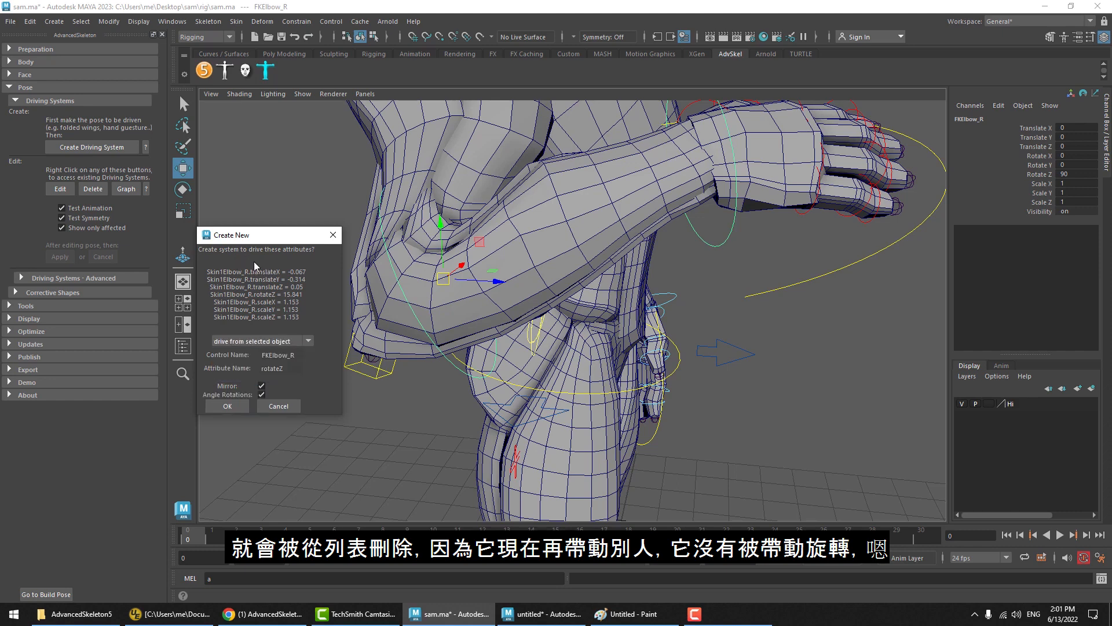
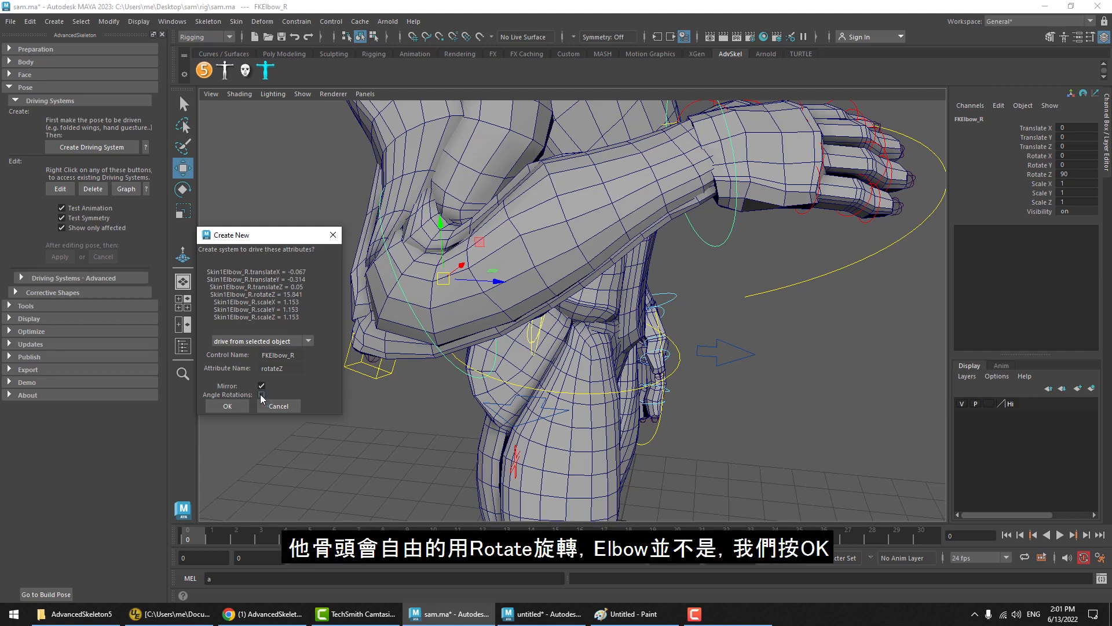
click(228, 406)
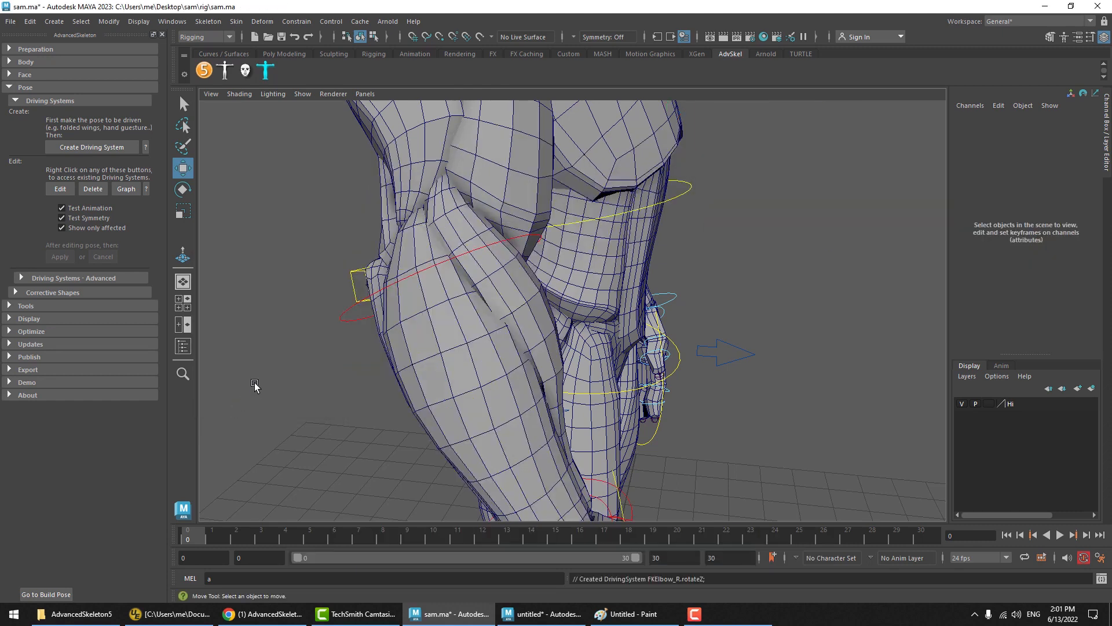
Test the driving system by bending the right elbow about 72 degrees in Z, and return the rig to the build pose.
click(355, 326)
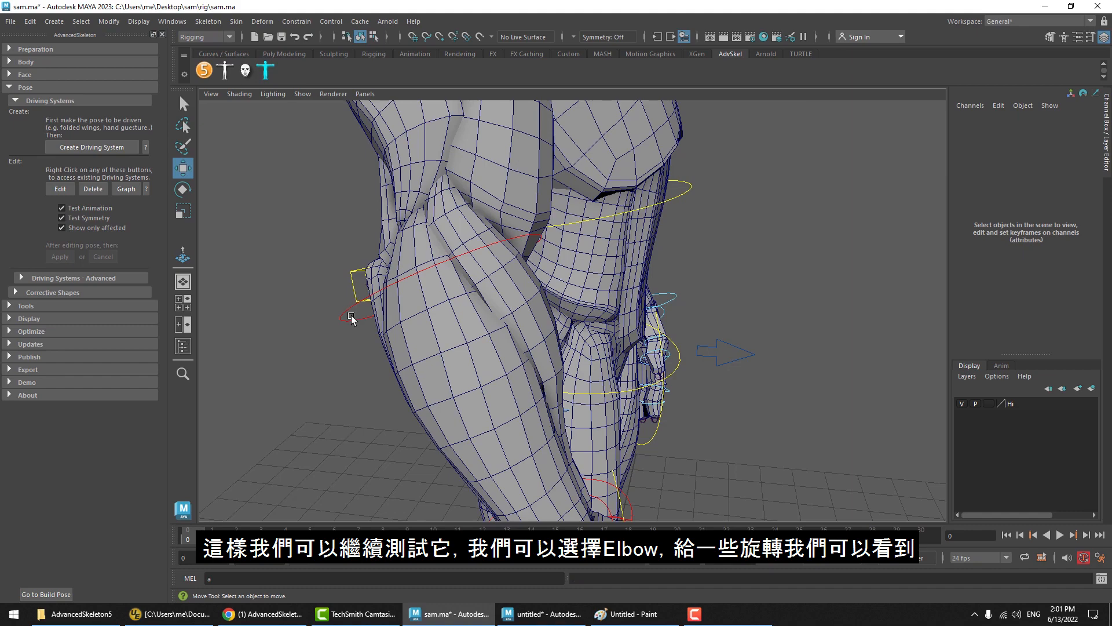
click(352, 318)
key(e)
drag(489, 295, 456, 236)
alt+drag(456, 237, 477, 268)
click(414, 374)
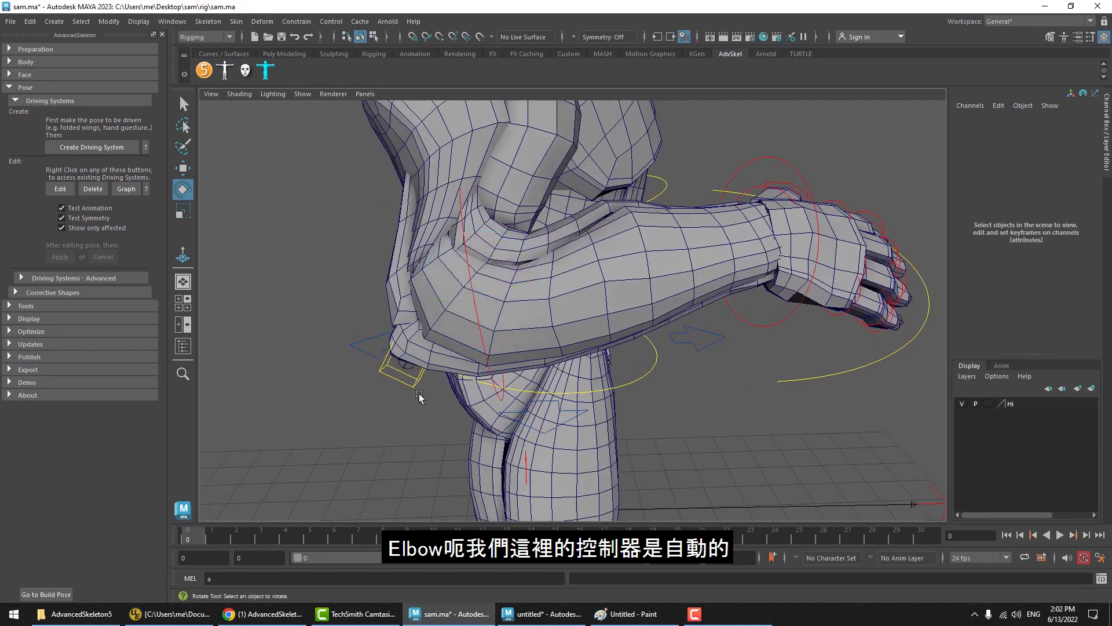
click(414, 383)
key(ctrl+z)
click(485, 384)
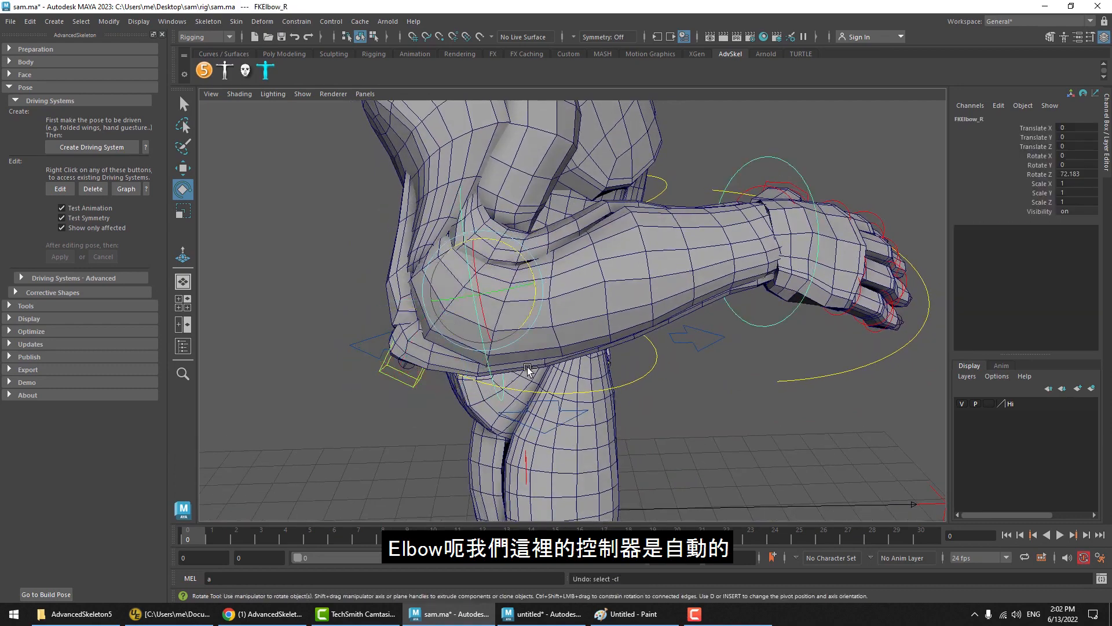
mouse_move(534, 305)
mouse_down()
mouse_move(510, 343)
mouse_move(522, 293)
mouse_move(513, 323)
mouse_move(533, 303)
mouse_up()
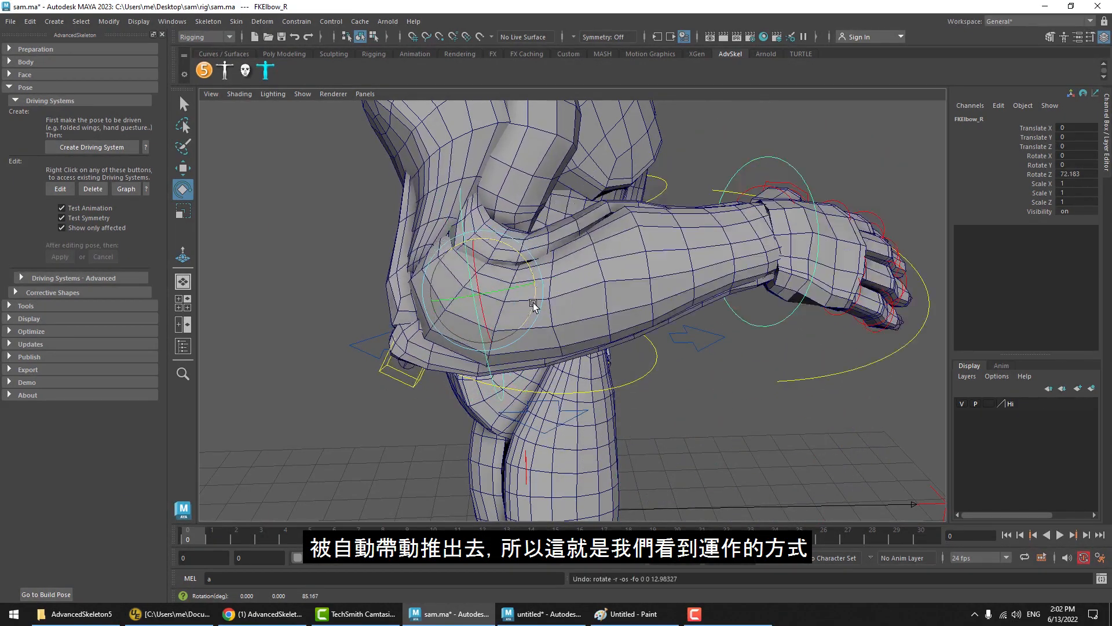
click(396, 446)
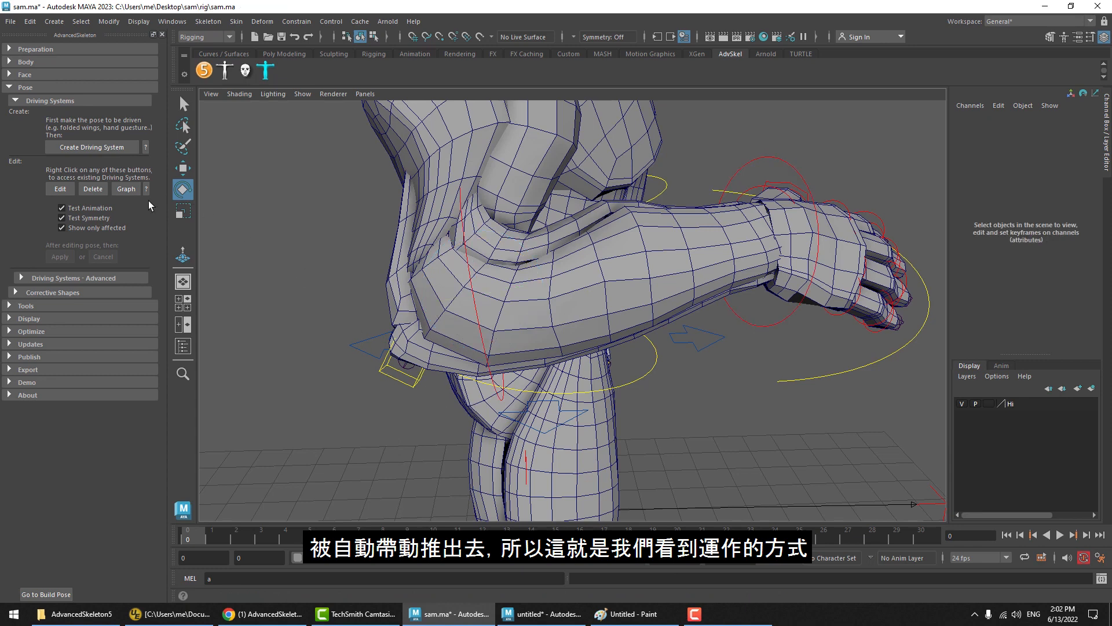
click(46, 594)
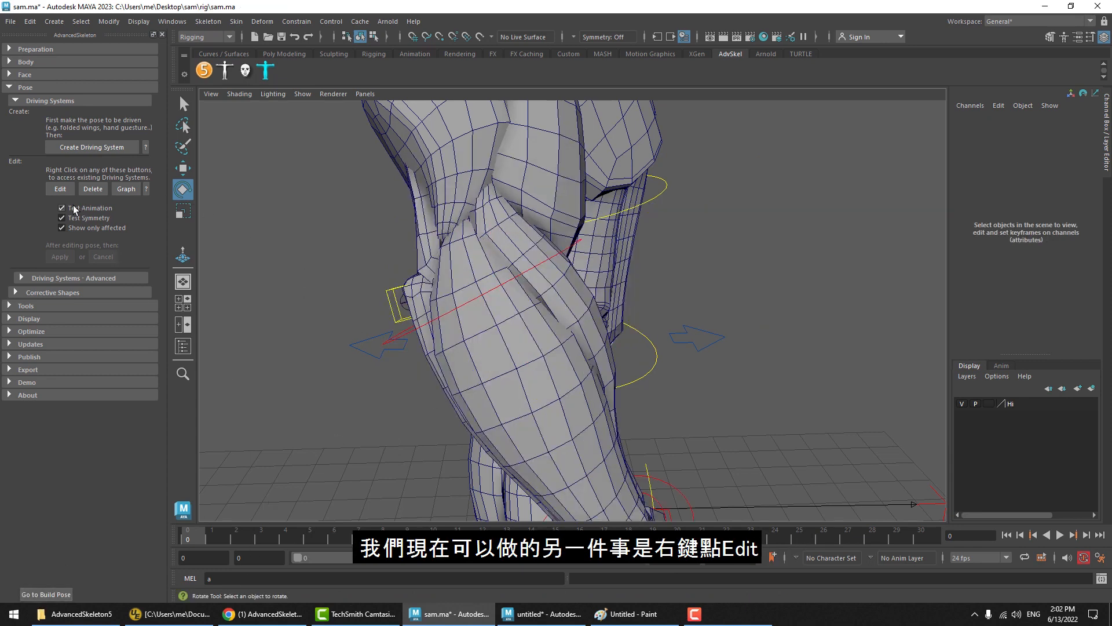
Open the Elbow_R rotateZ driving system for editing at its 90-degree pose.
right_click(58, 190)
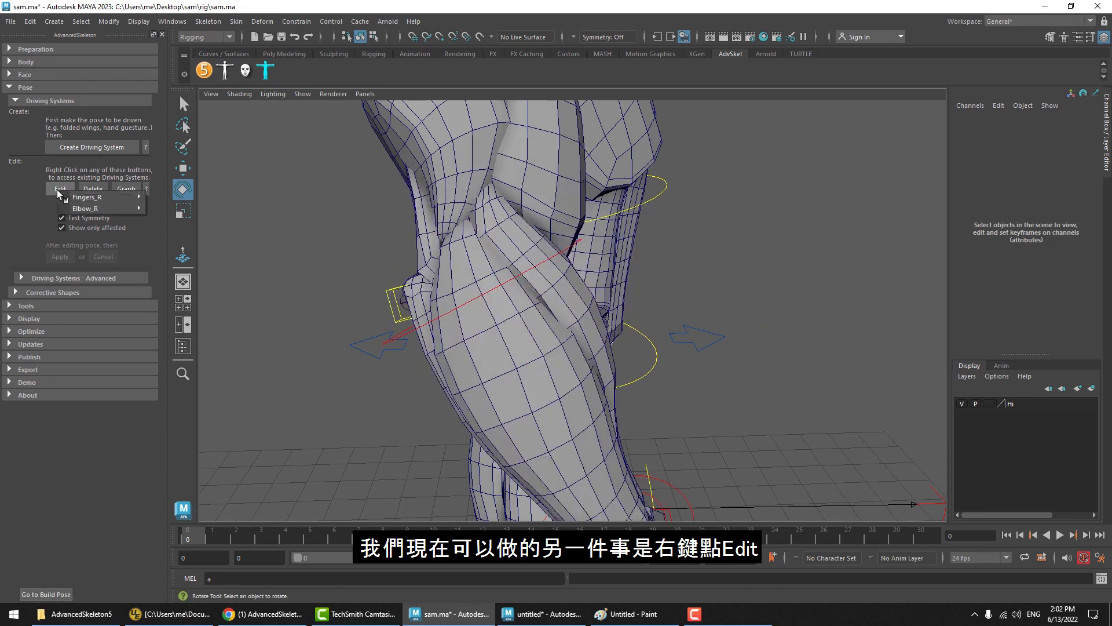
mouse_move(64, 207)
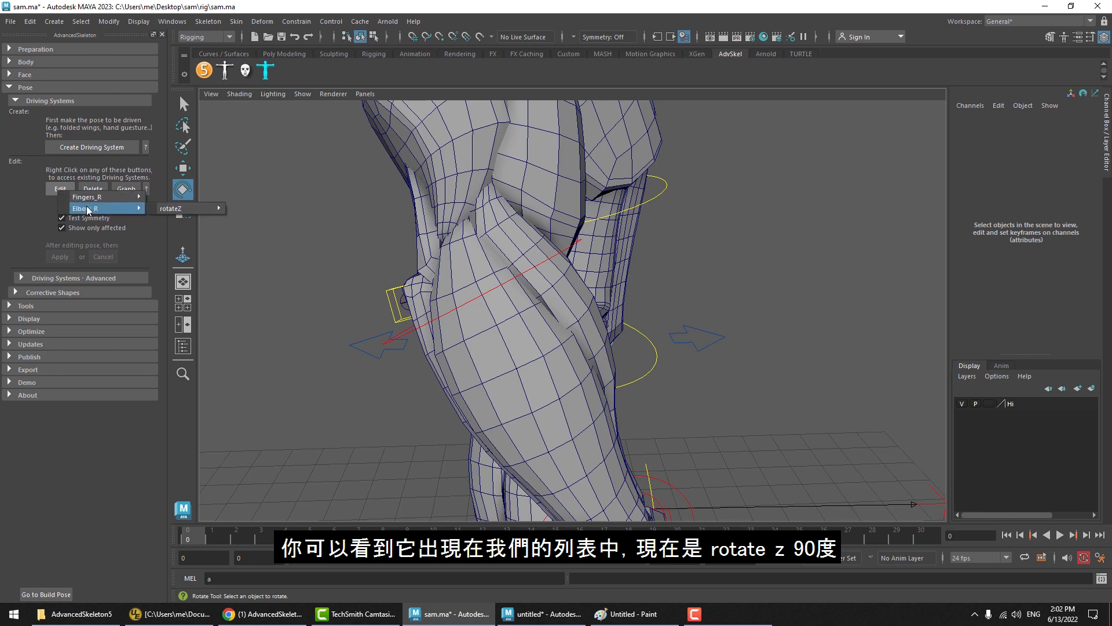
mouse_move(180, 207)
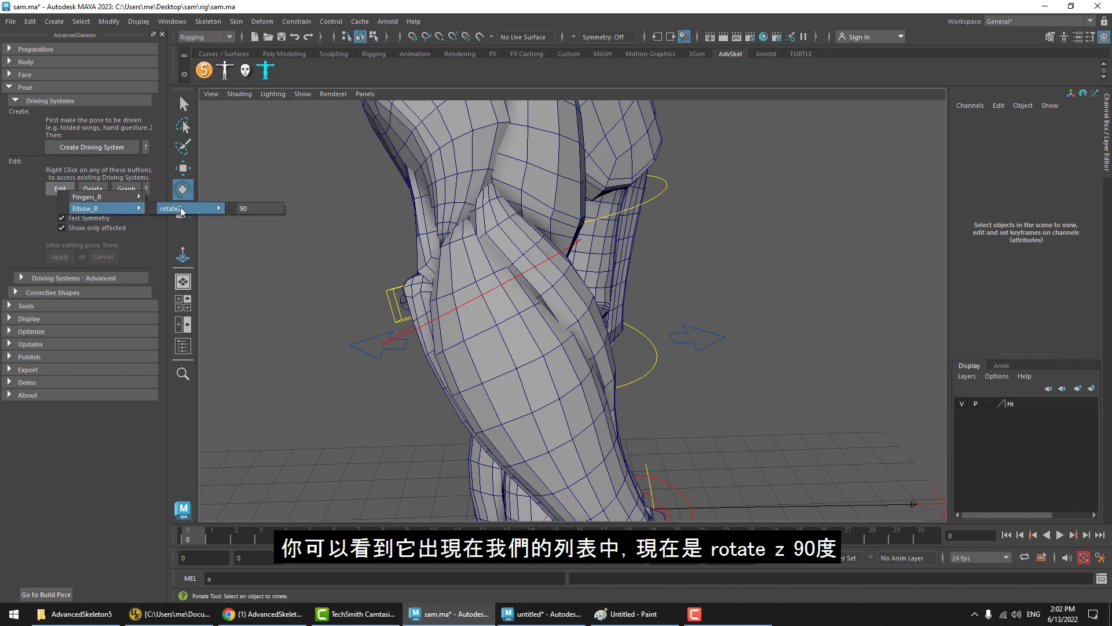
click(245, 296)
right_click(60, 187)
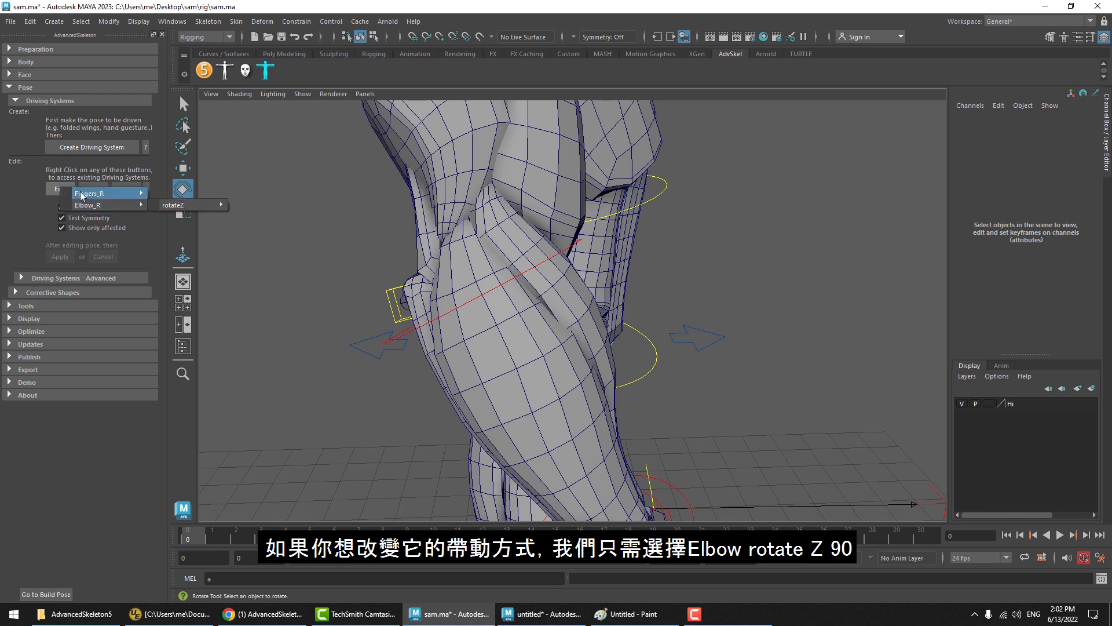
right_click(59, 189)
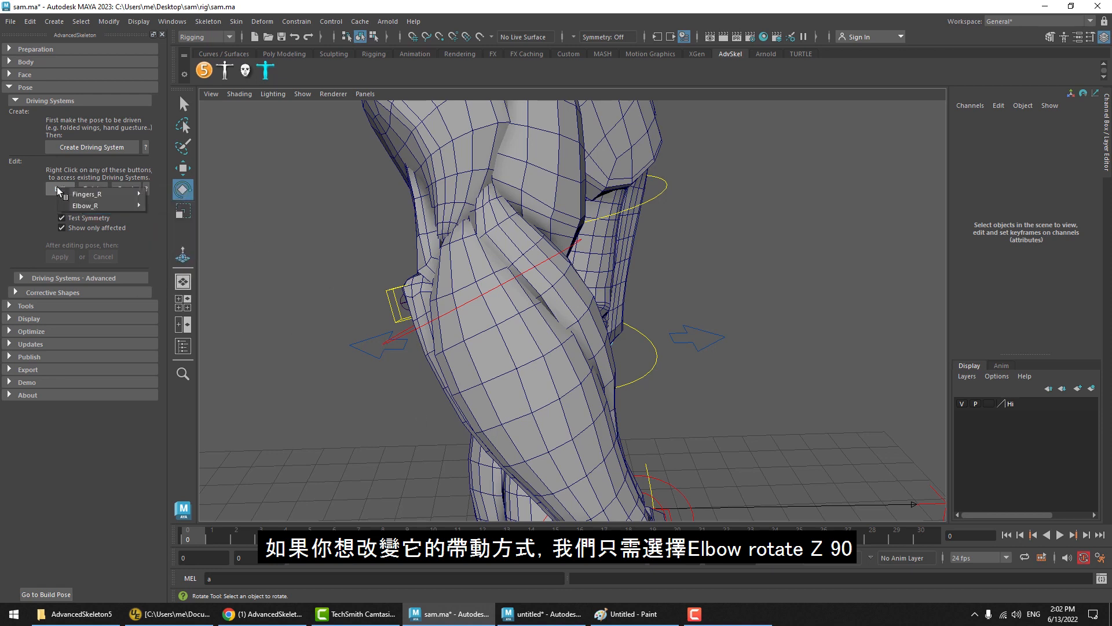
click(245, 202)
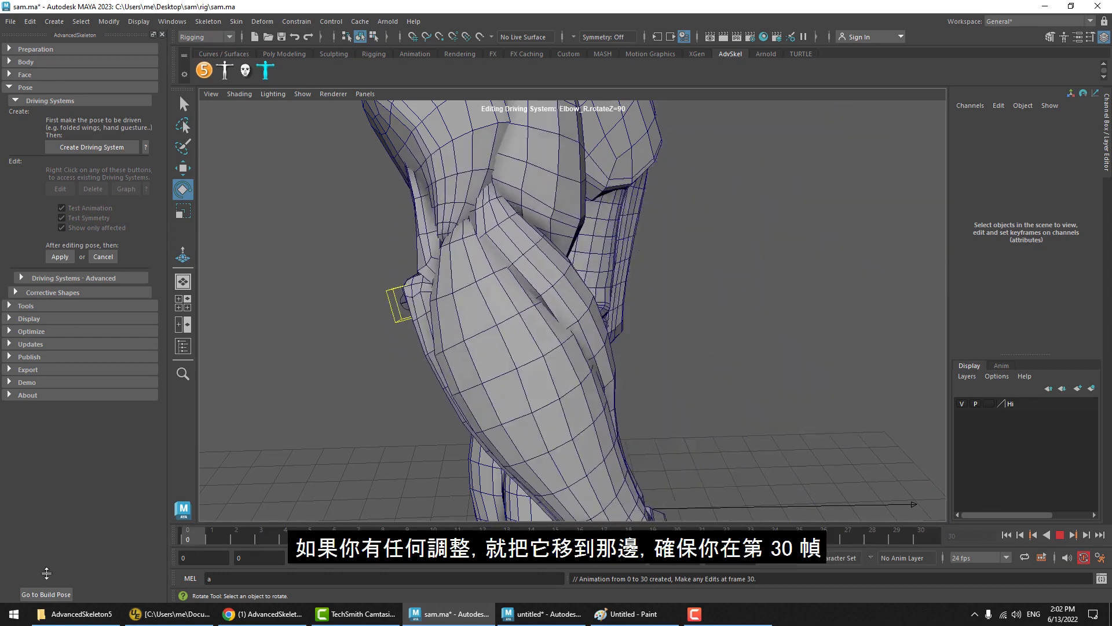
Move Skin1Elbow_R further outward to about -0.224, -0.276, 0.034 at frame 30, scrub through the motion, and apply the edited pose.
click(427, 394)
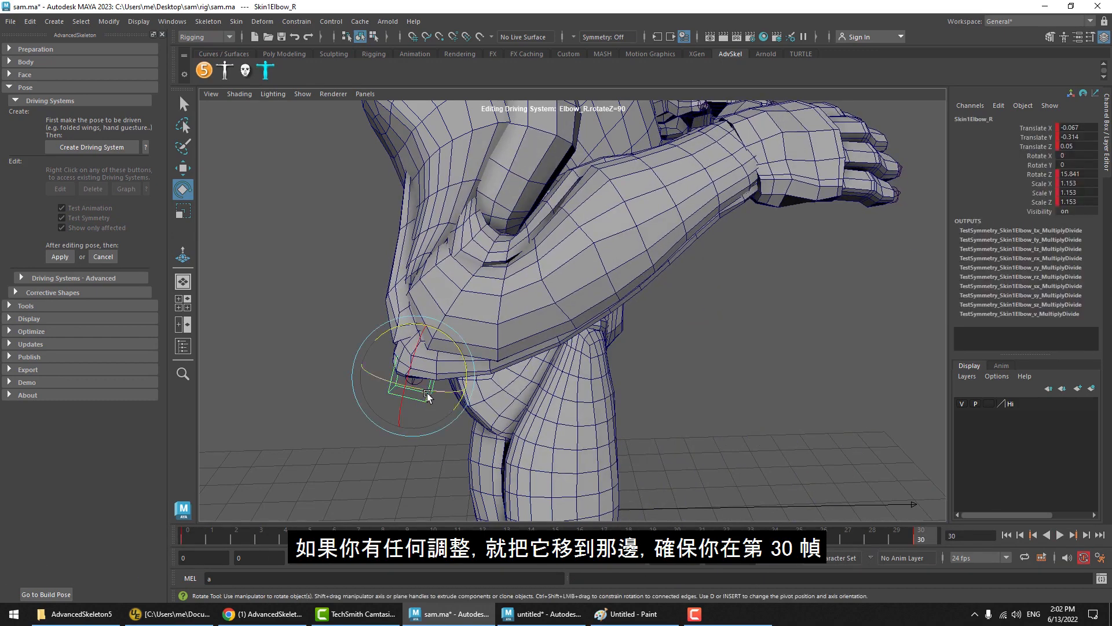
key(w)
middle_drag(427, 394, 434, 425)
drag(919, 543, 287, 544)
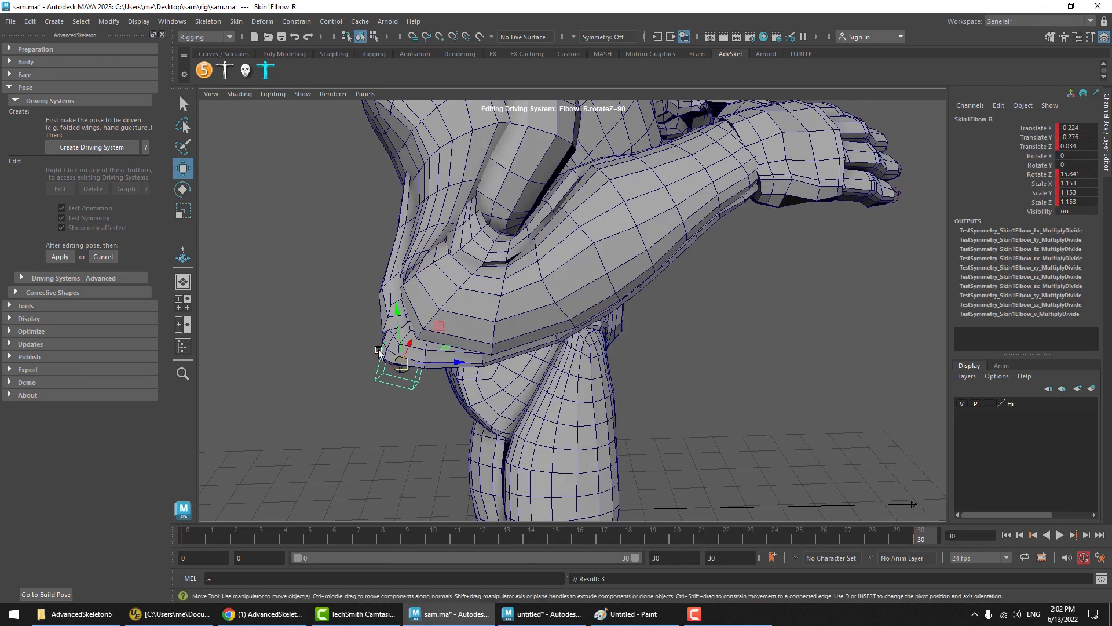
click(59, 257)
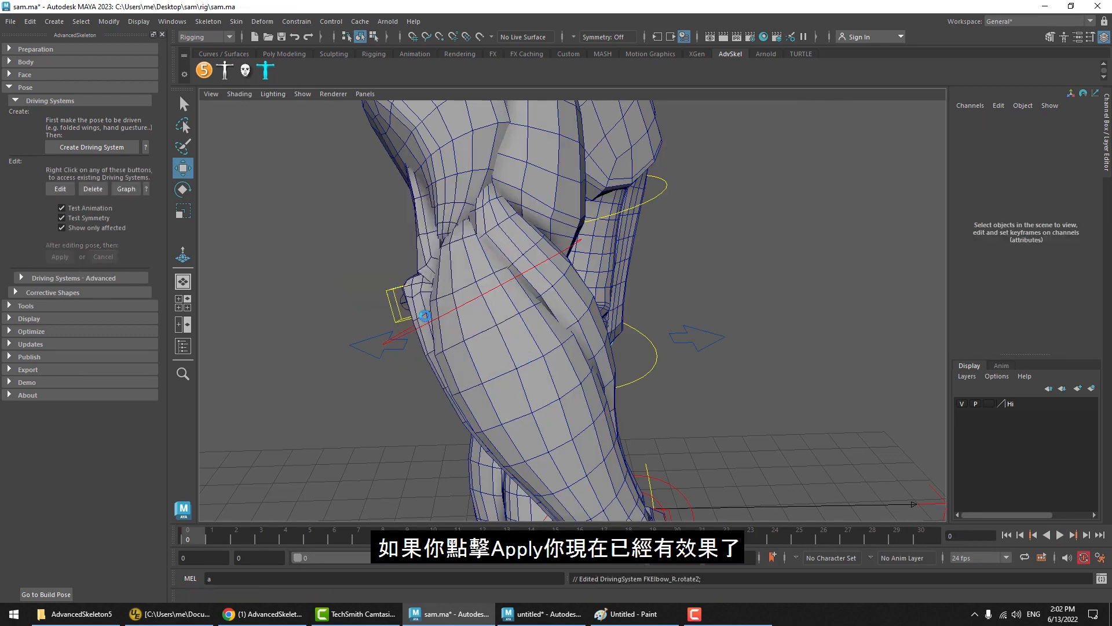
Test the edited driving system by bending the right elbow, undo the rotation, and clear the selection.
click(405, 346)
key(e)
drag(526, 251, 442, 251)
key(ctrl+z)
click(817, 216)
alt+middle_drag(602, 294, 596, 330)
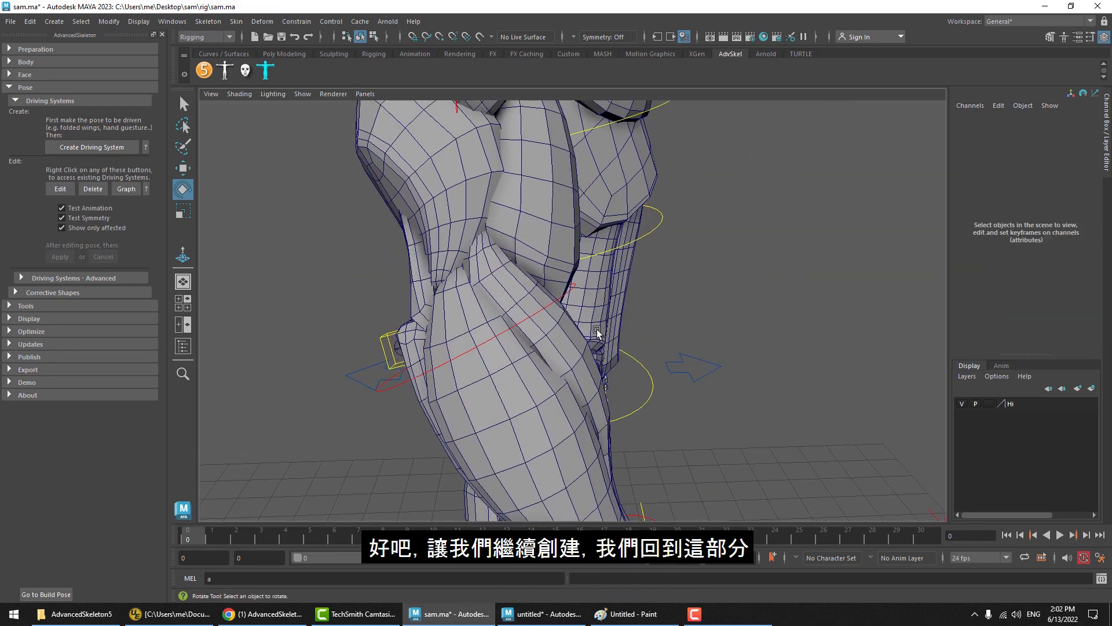
click(400, 387)
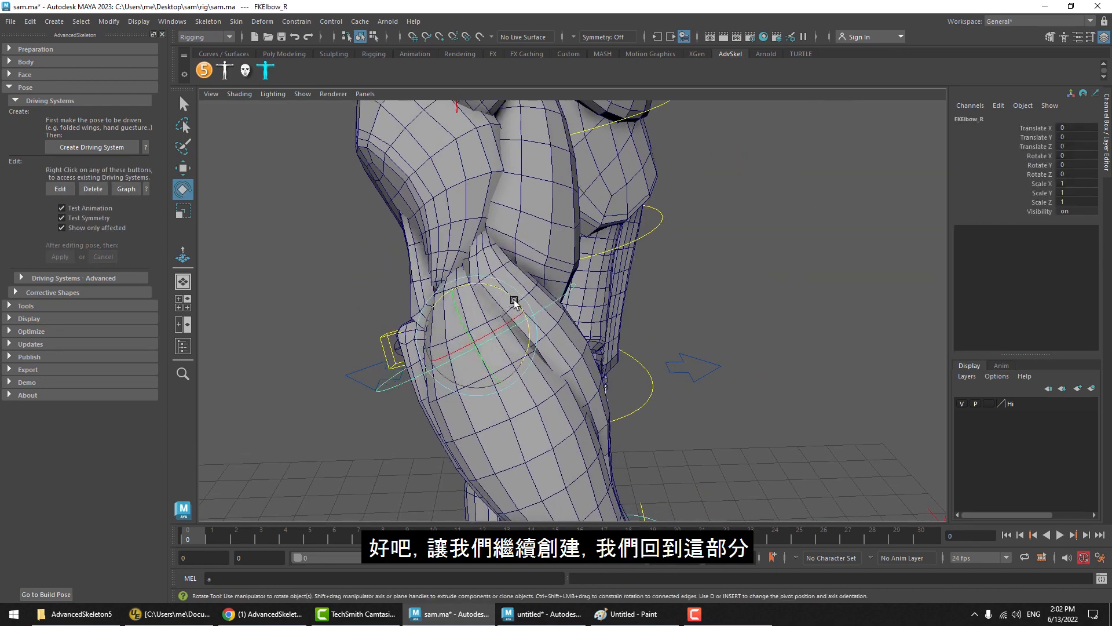
click(696, 297)
alt+drag(677, 310, 661, 308)
Create a SoftMod on the inside of the right elbow with AdvancedSkeleton's custom controller tools.
click(25, 87)
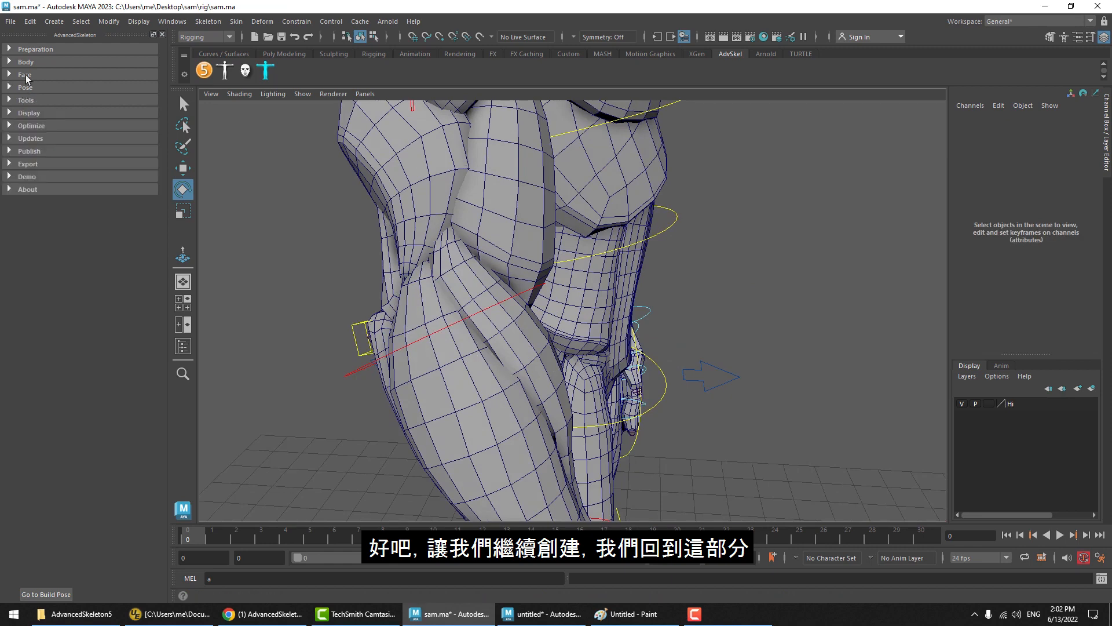
click(28, 63)
click(35, 280)
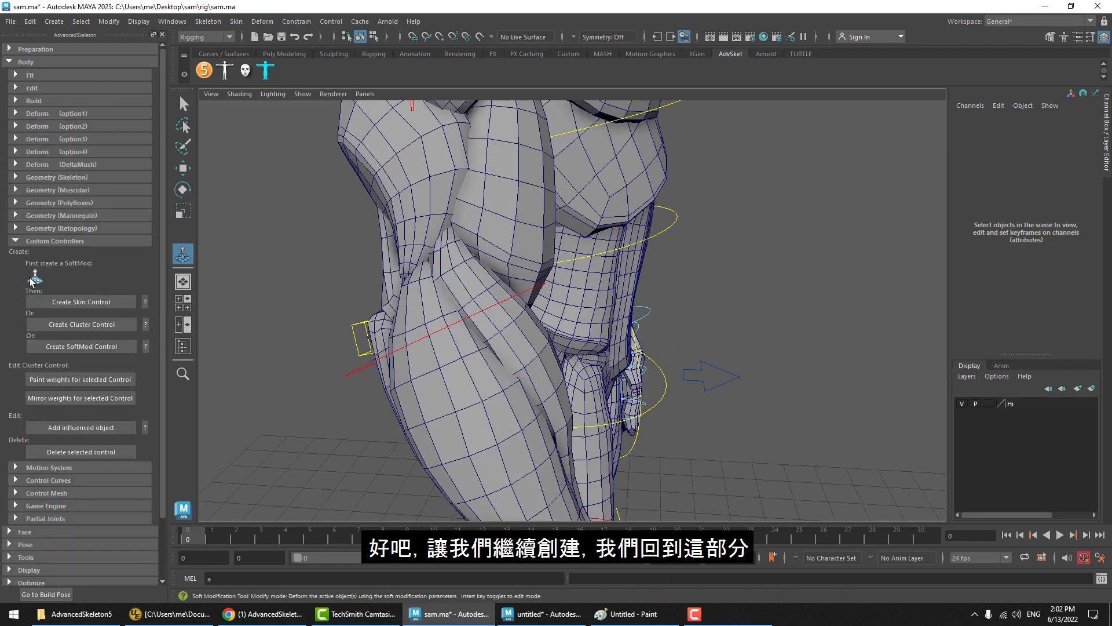
click(533, 320)
alt+drag(533, 320, 455, 315)
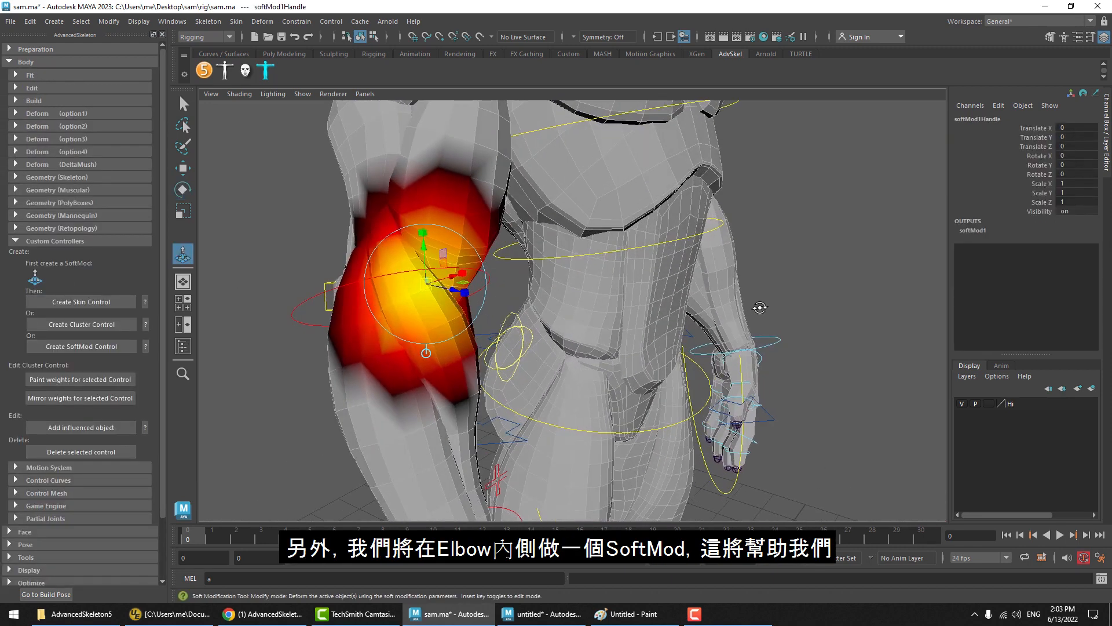
Move the inner-elbow SoftMod handle outward to about 0.15, 0.287, 0.508.
click(732, 295)
click(455, 295)
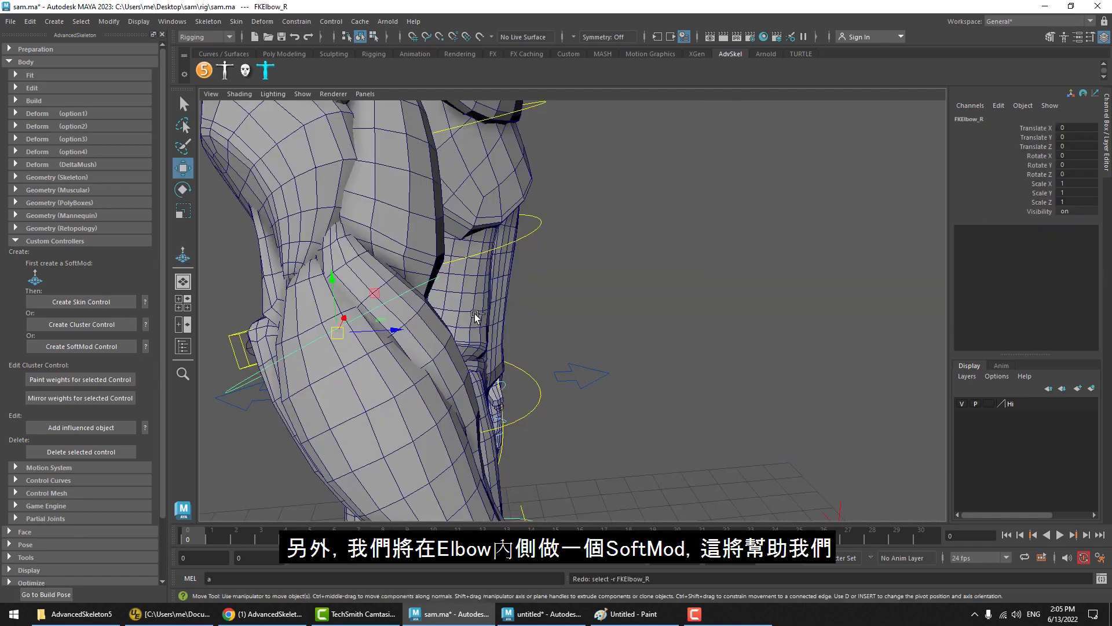
key(shift+z)
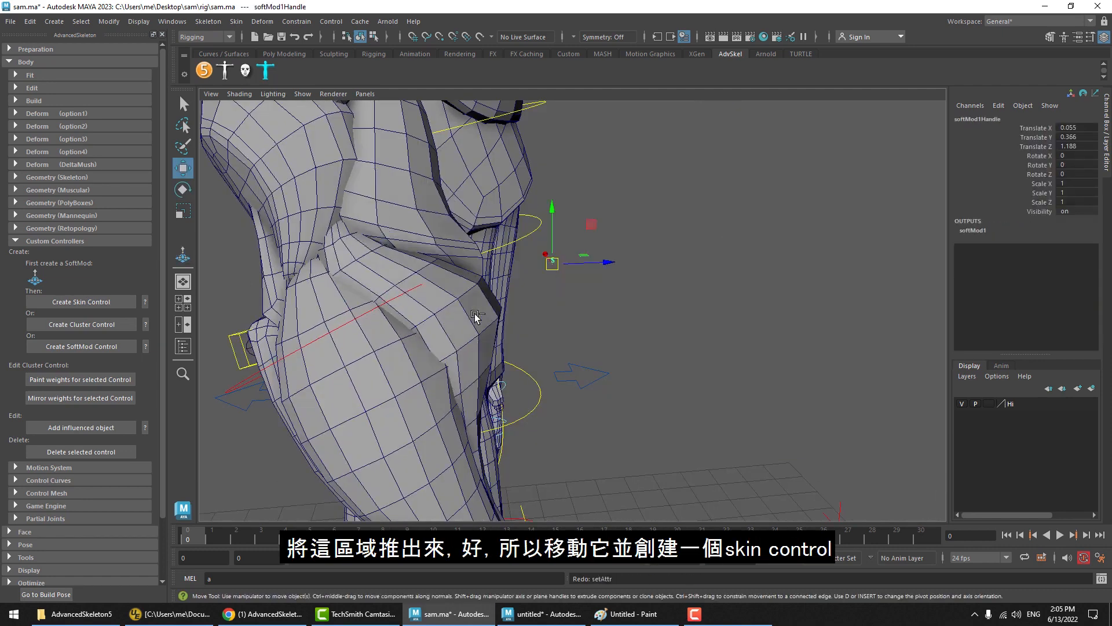
key(ctrl+z)
middle_drag(577, 312, 496, 332)
Create a mirrored, local skin control from the inner-elbow SoftMod, with parent Elbow_R and 50% joint as parent enabled.
click(102, 304)
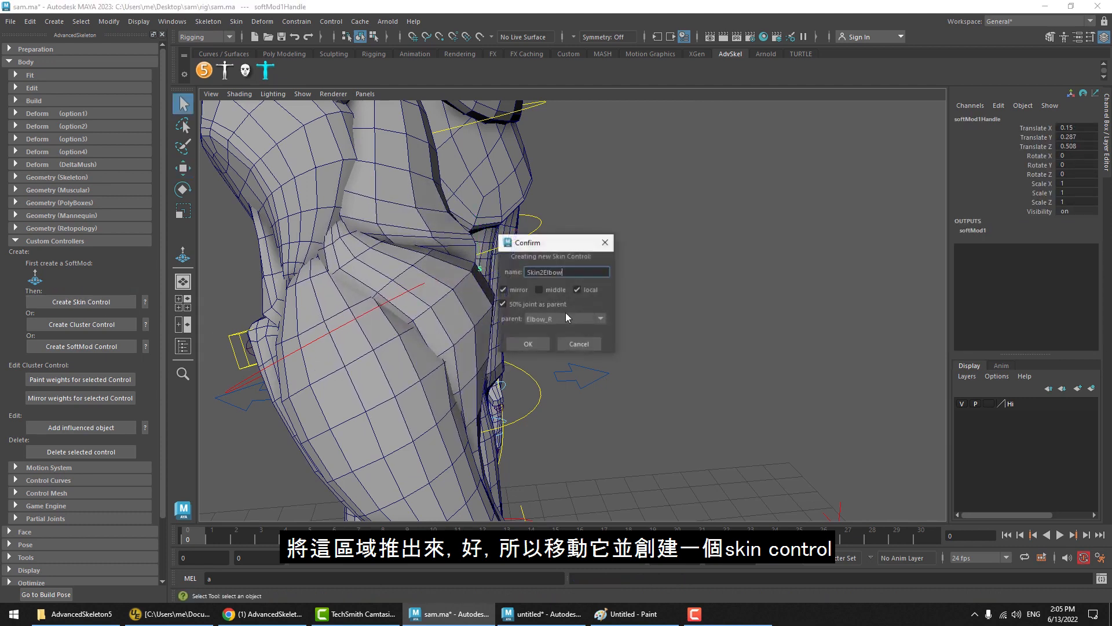
click(530, 305)
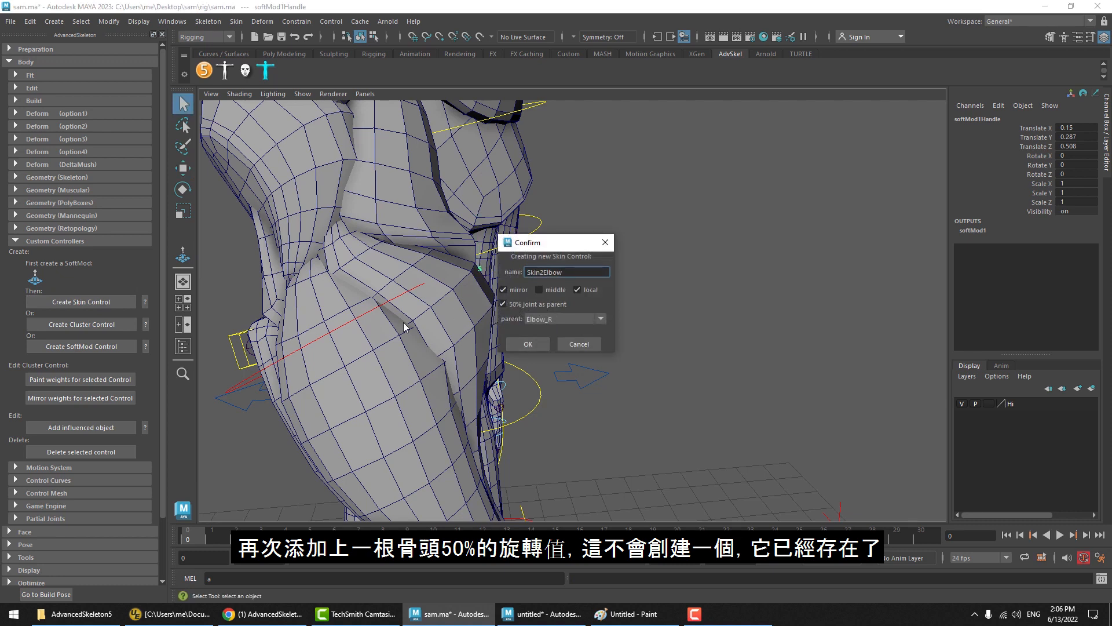
click(528, 344)
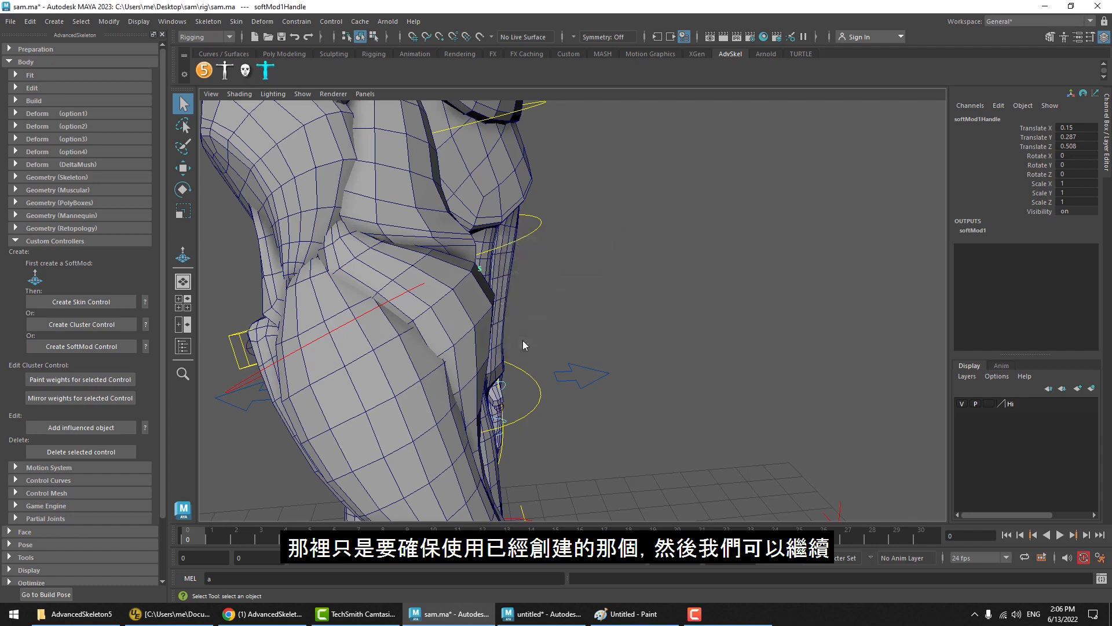
Bend the right elbow control to about 79.5 degrees on rotate Z, undo the rotation, and clear the selection.
click(242, 382)
key(e)
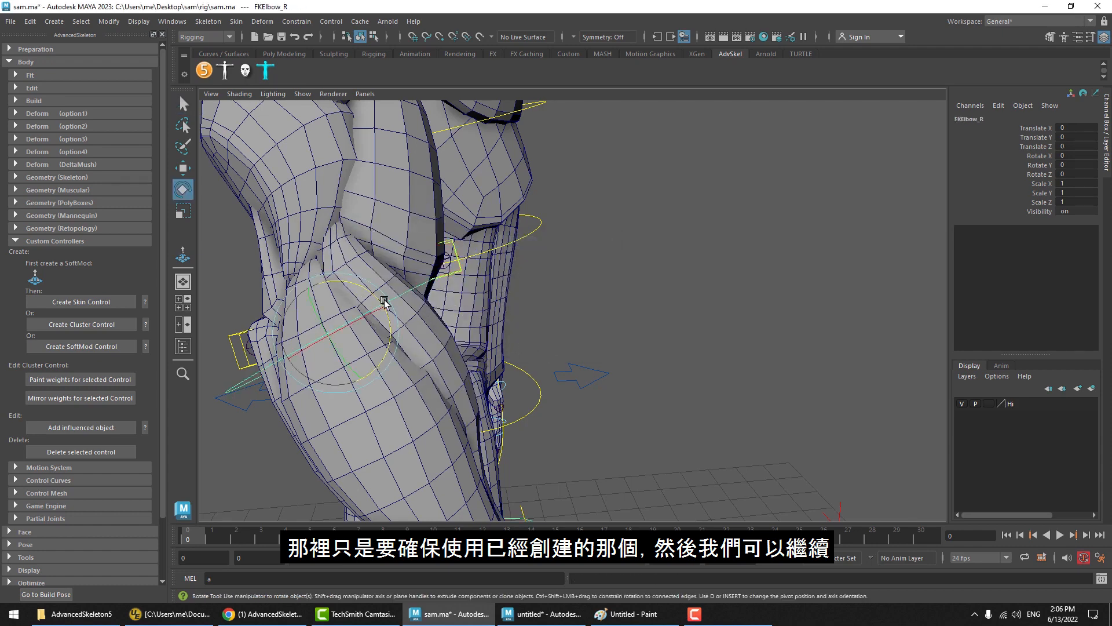
drag(372, 291, 301, 288)
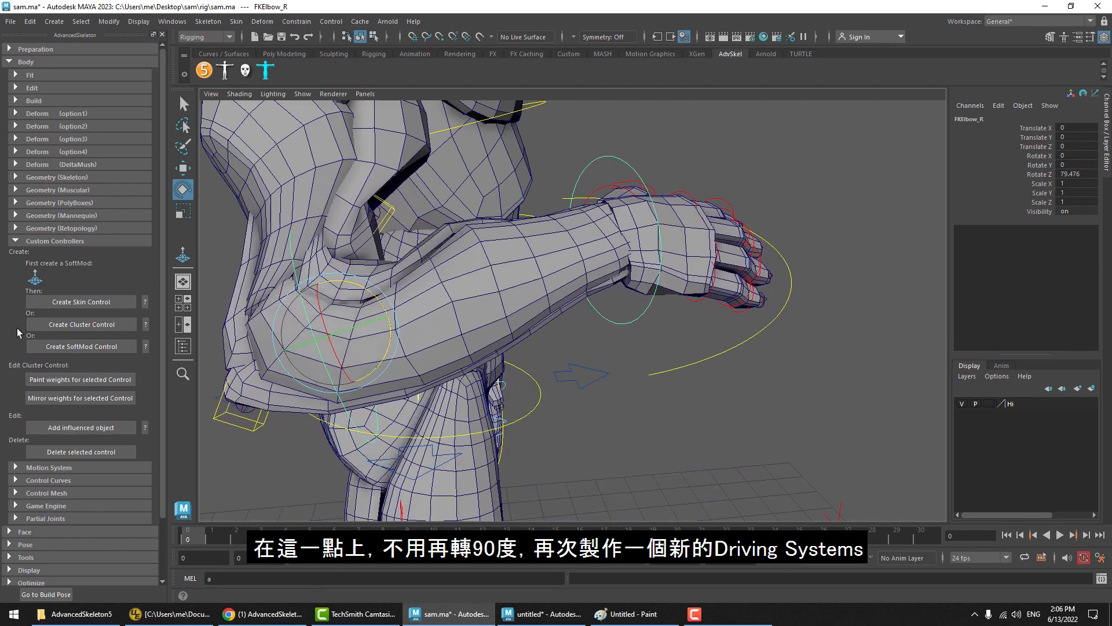
click(26, 240)
click(40, 60)
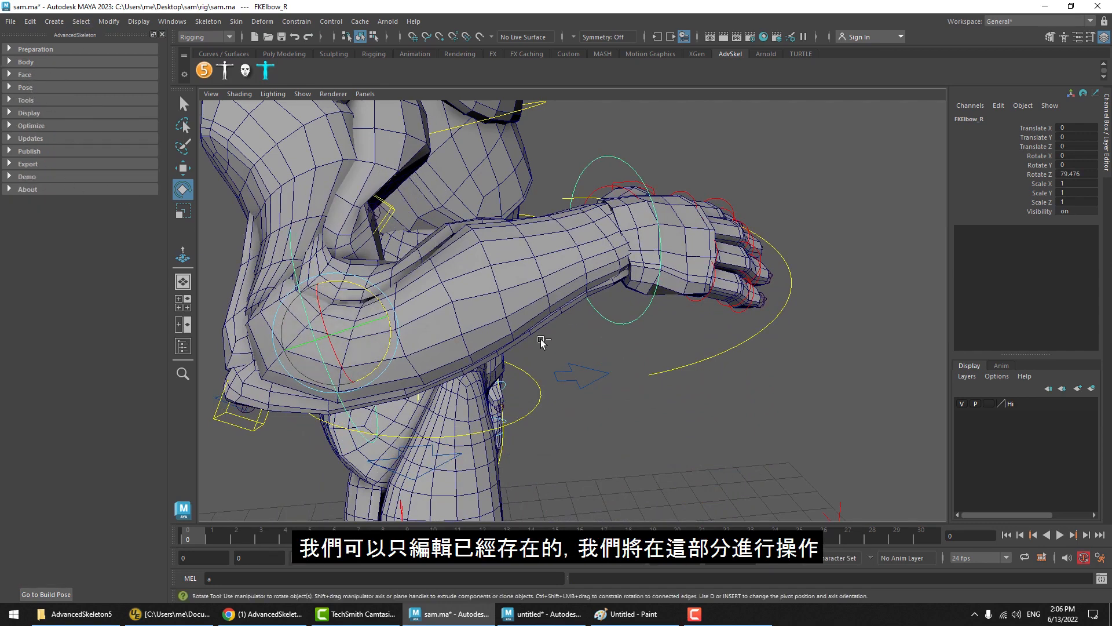
key(ctrl+z)
click(591, 239)
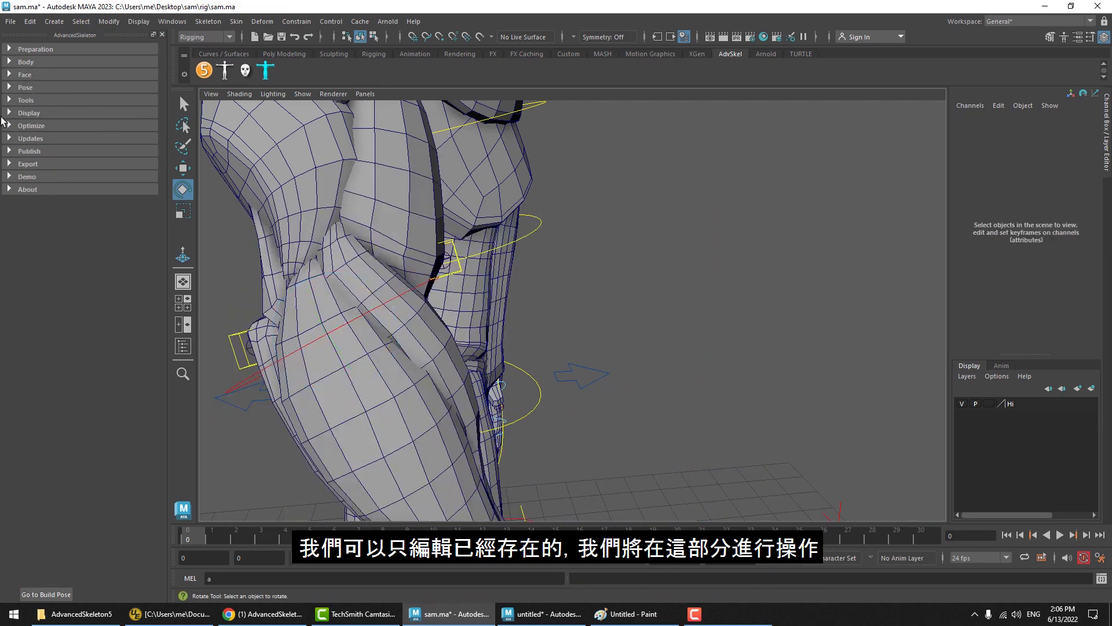
Open the existing Elbow_R rotateZ 90 driving system for editing, inspect the bent elbow, and cancel the edit.
click(461, 320)
click(37, 86)
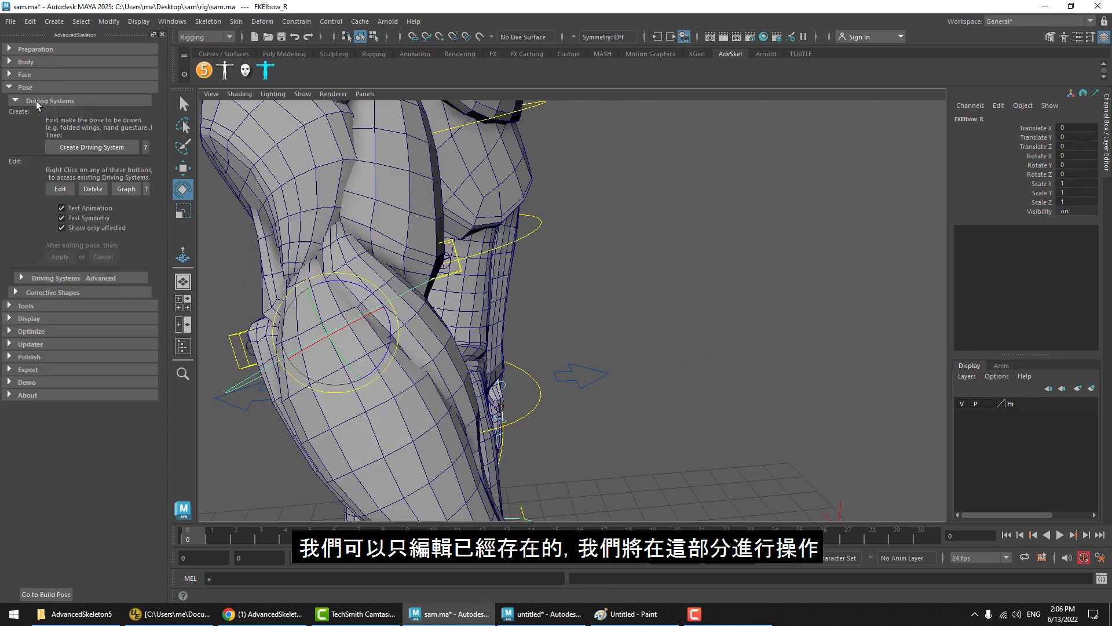
right_click(56, 185)
mouse_move(93, 206)
mouse_move(191, 206)
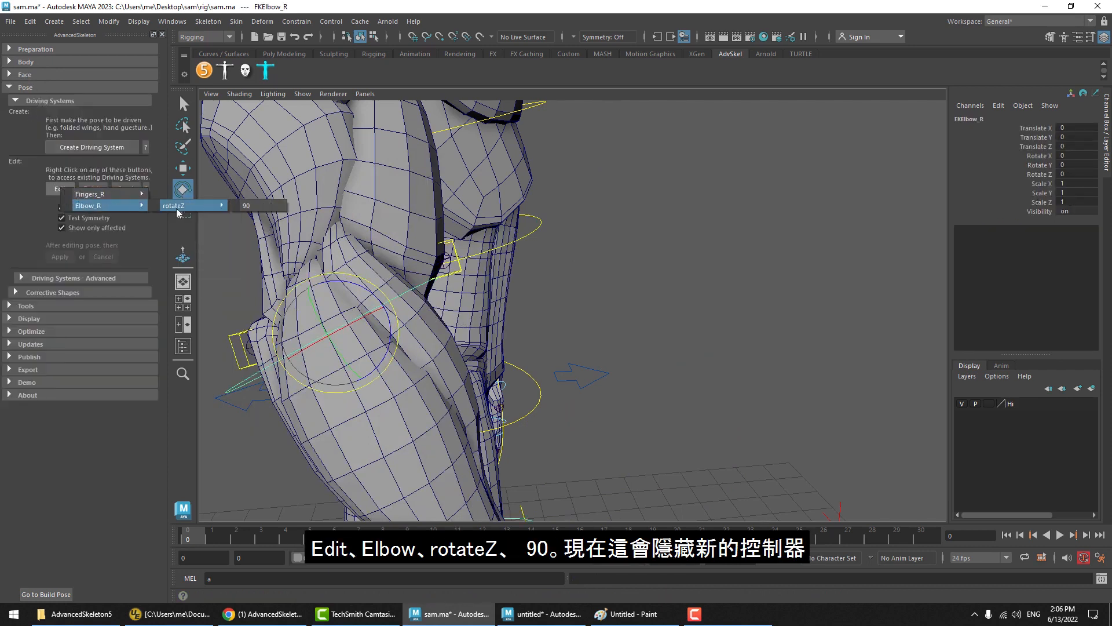
click(243, 206)
alt+middle_drag(388, 278, 400, 287)
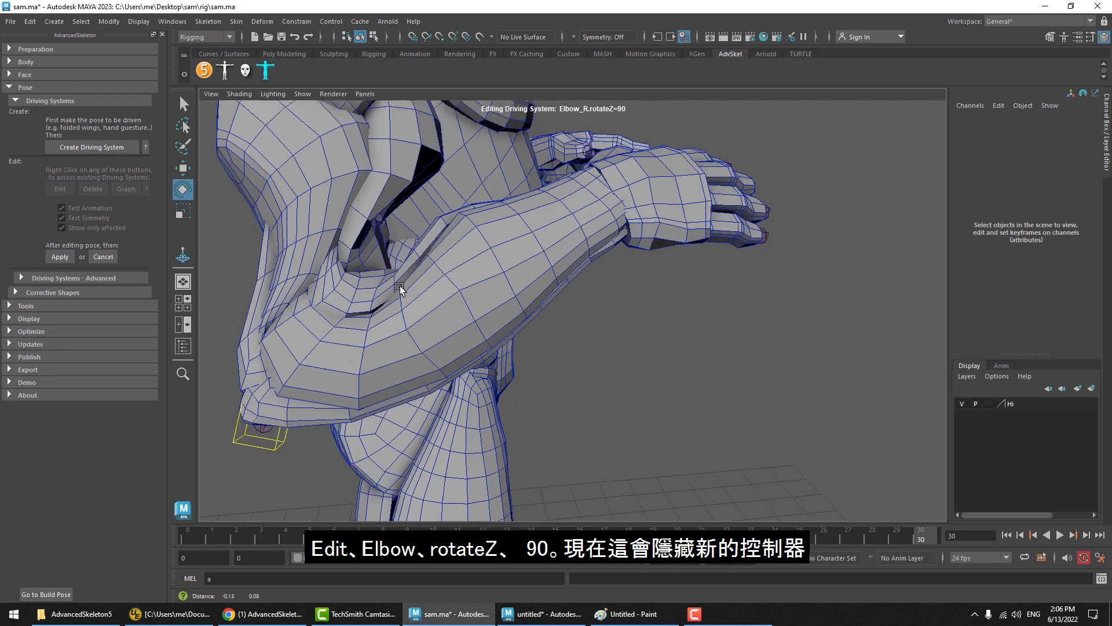
alt+drag(400, 287, 426, 302)
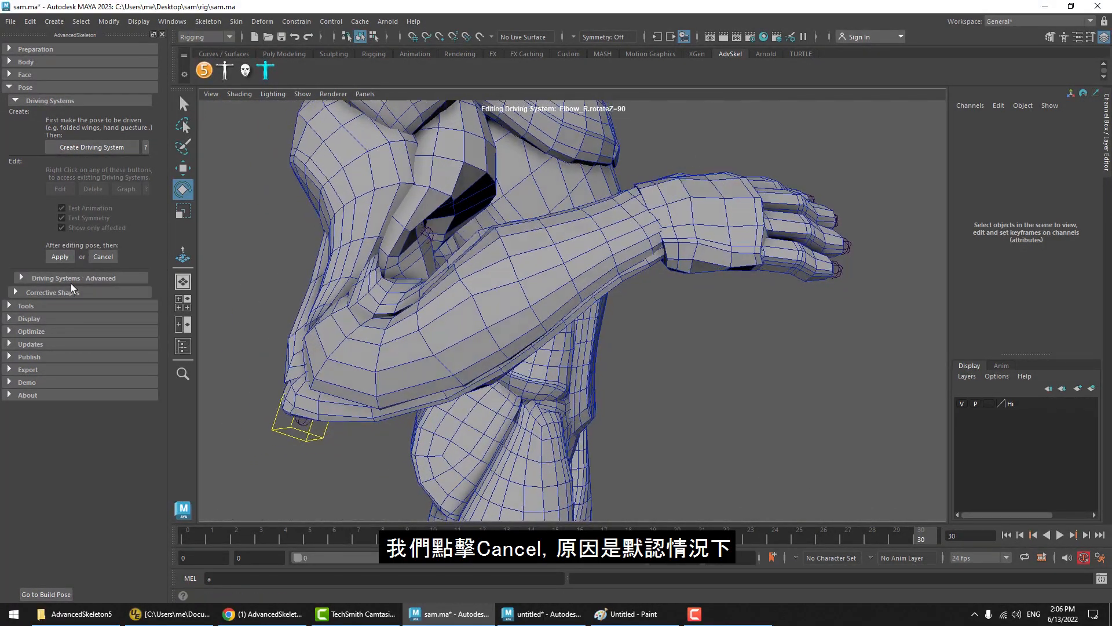
click(99, 257)
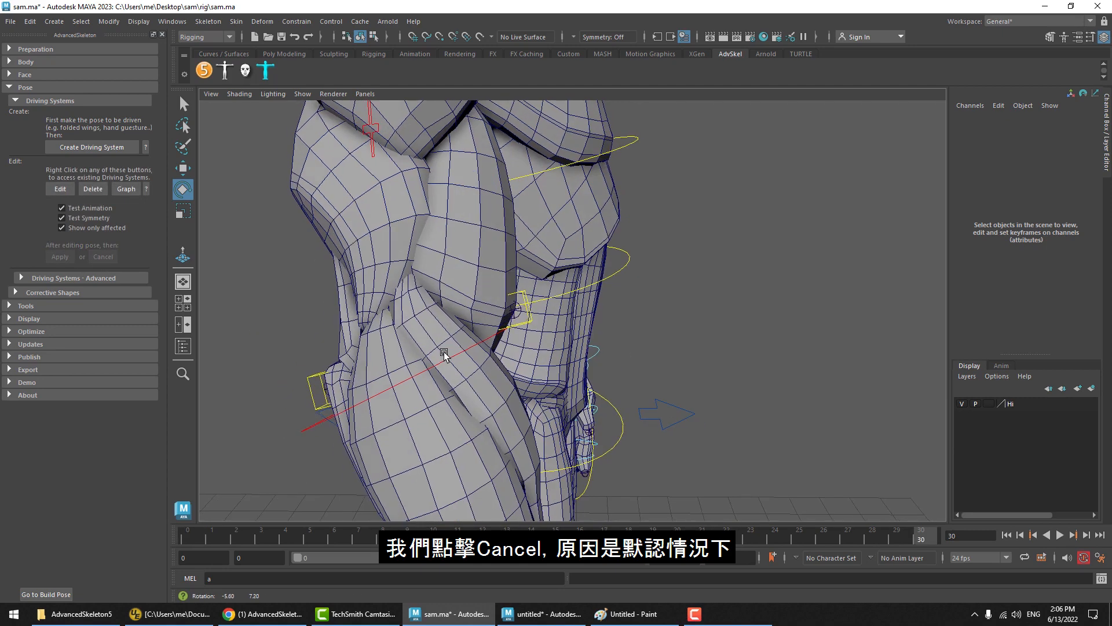
Turn off Show only affected and open the Elbow_R rotateZ 90 driving system for editing.
click(79, 227)
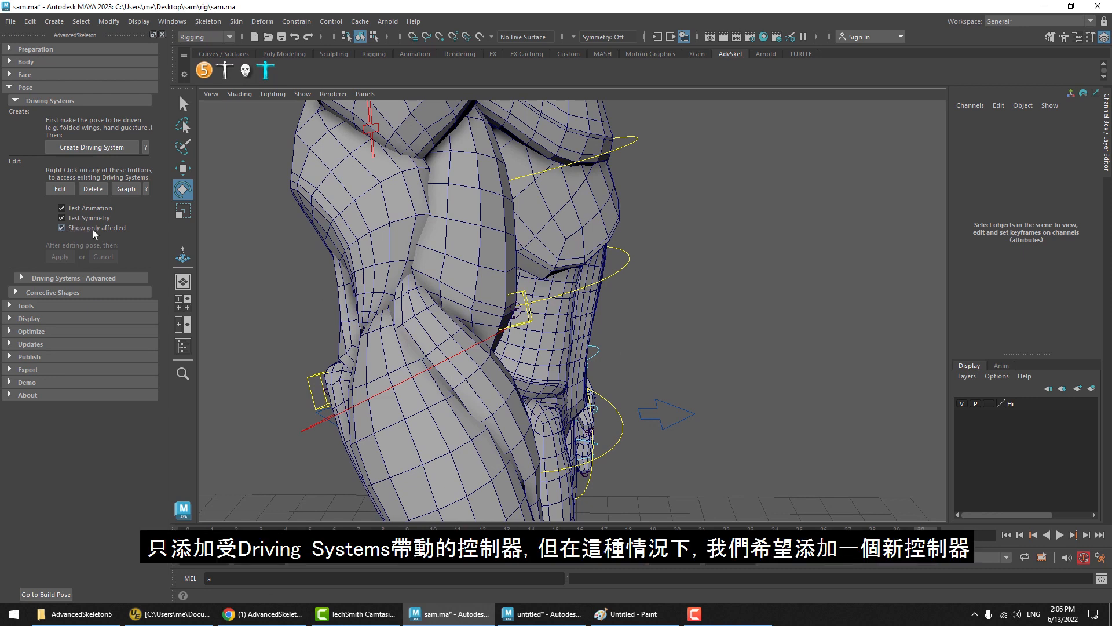
right_click(63, 191)
mouse_move(91, 208)
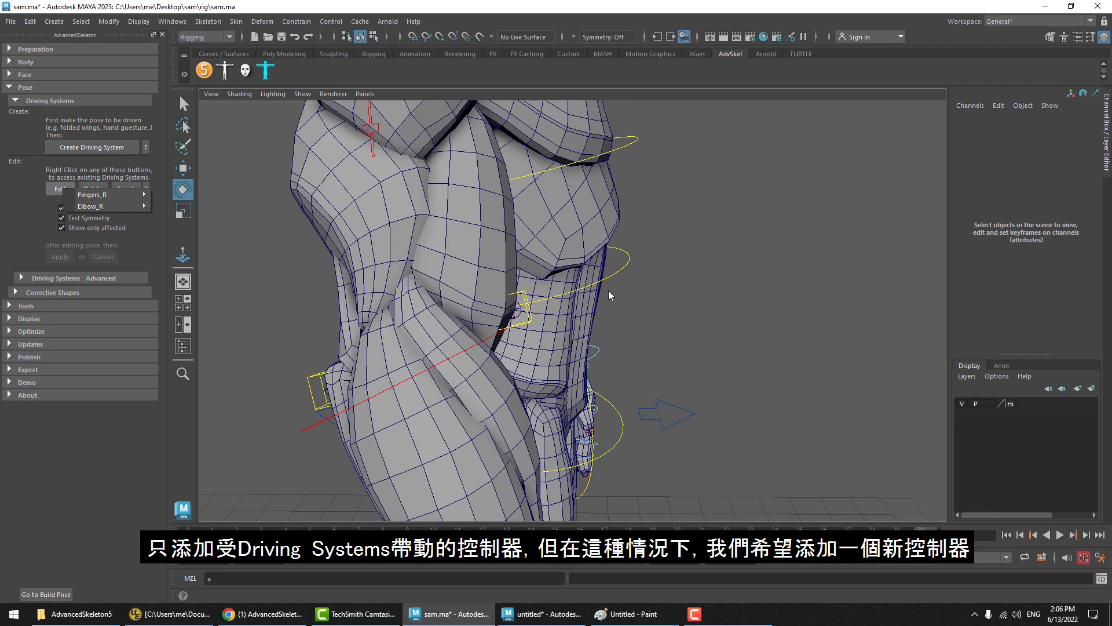
click(347, 355)
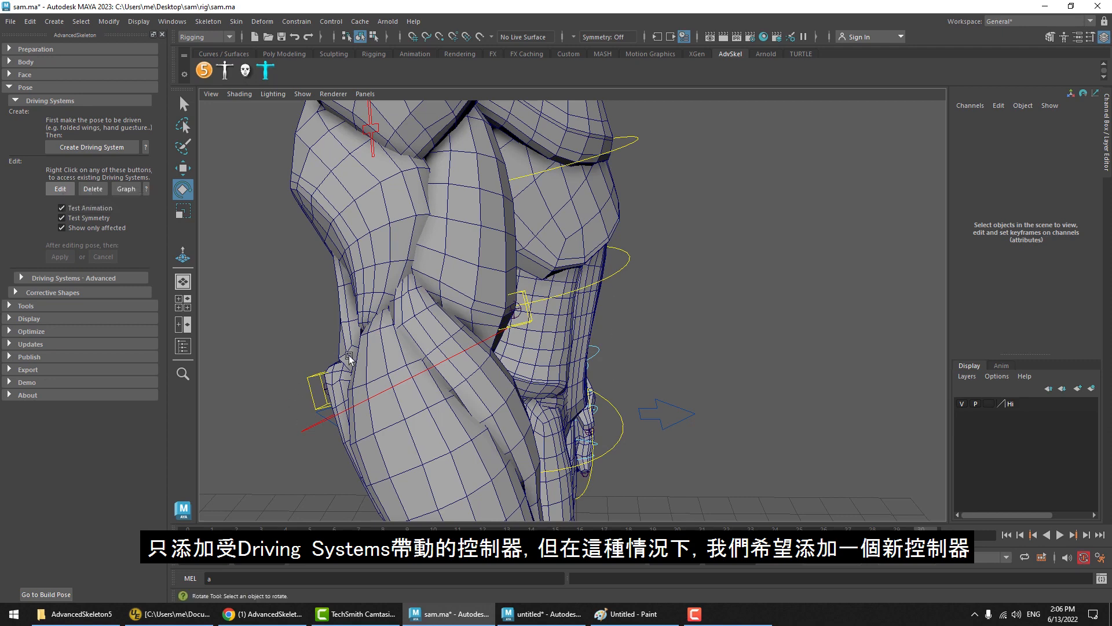
click(530, 323)
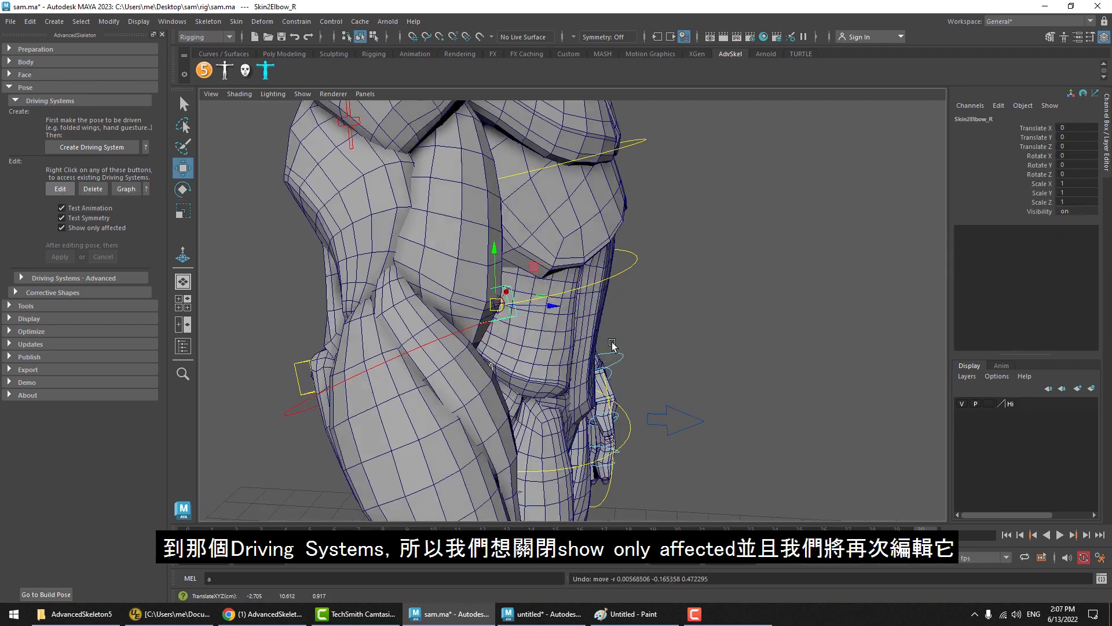
alt+drag(613, 347, 629, 338)
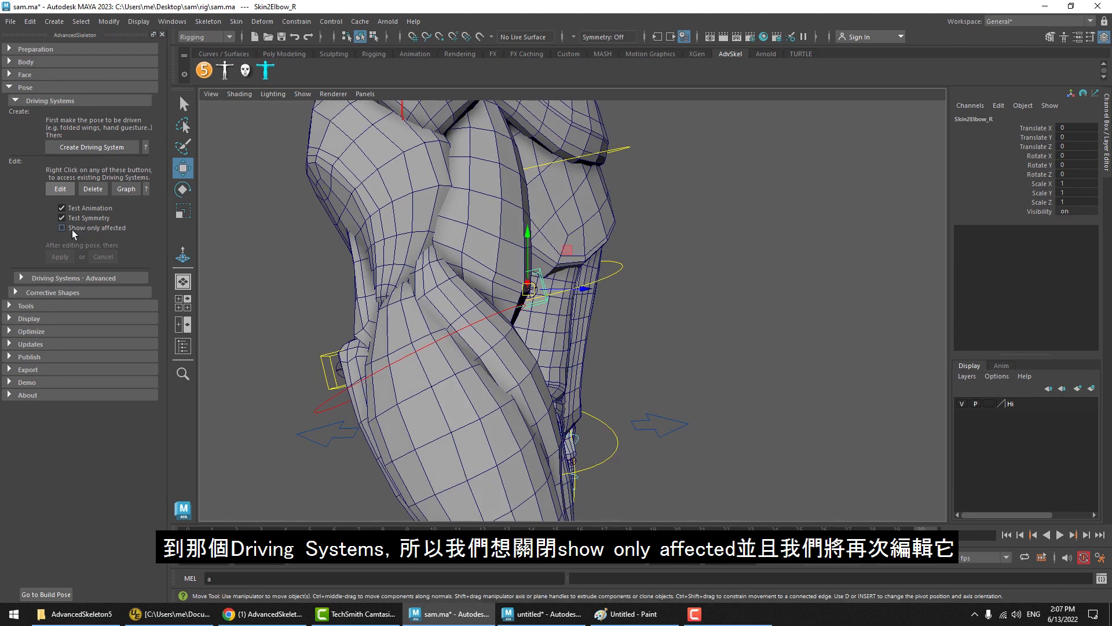
right_click(57, 187)
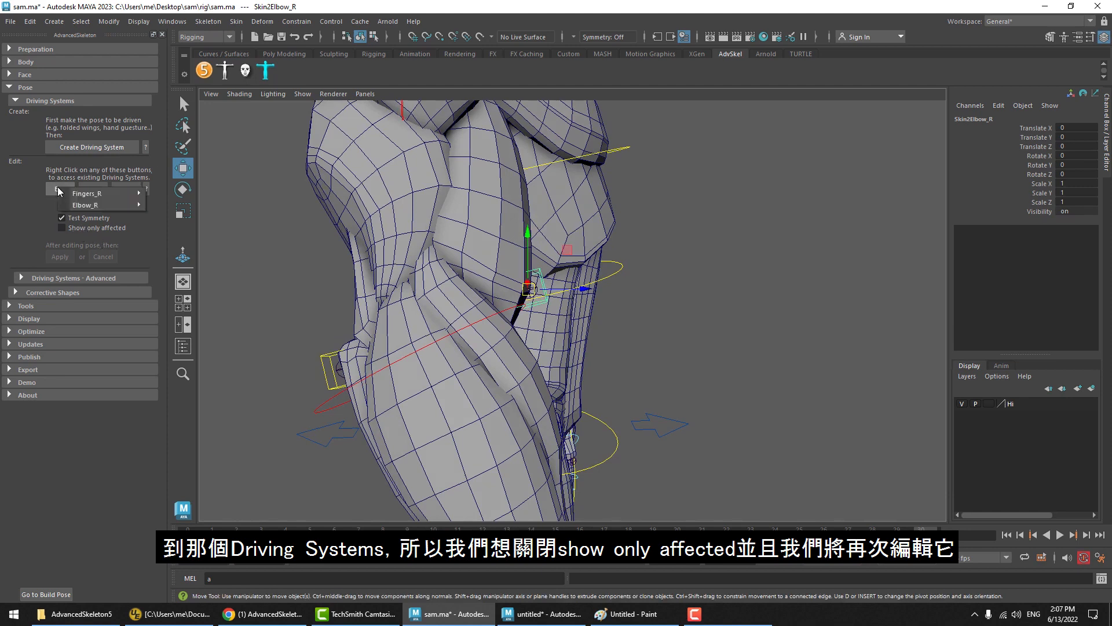
mouse_move(104, 205)
mouse_move(204, 205)
click(267, 205)
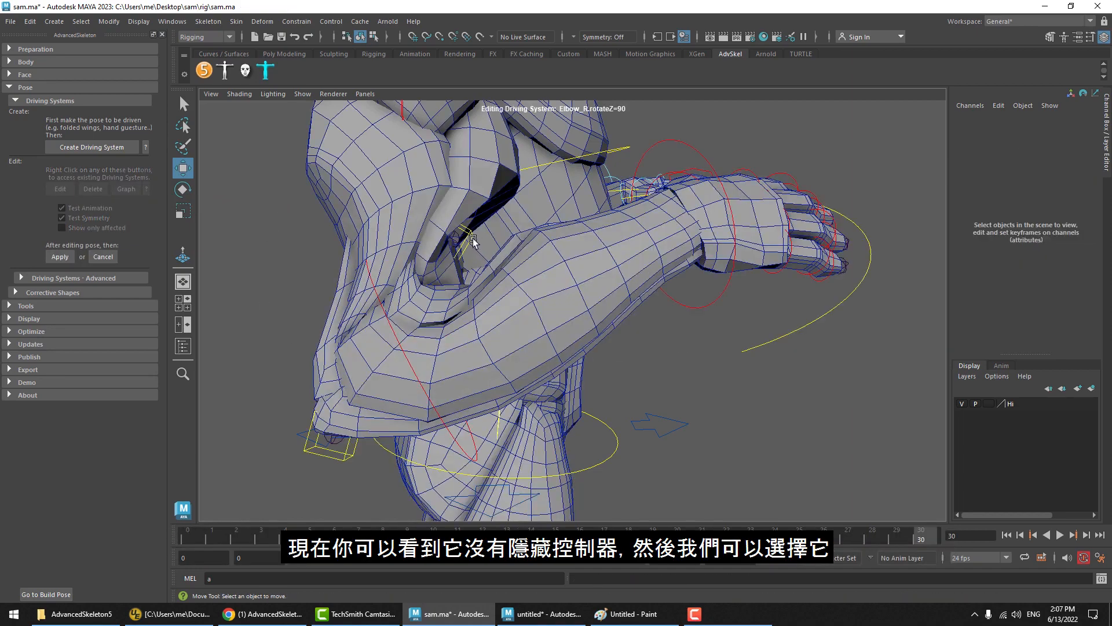
Move the inner-elbow skin control to about 0.386, 0.151, 0.094 and scale it uniformly to about 0.451 in the bent pose.
click(472, 237)
alt+drag(509, 325, 490, 316)
alt+drag(462, 270, 500, 303)
click(427, 249)
middle_drag(501, 304, 495, 310)
alt+drag(495, 311, 467, 319)
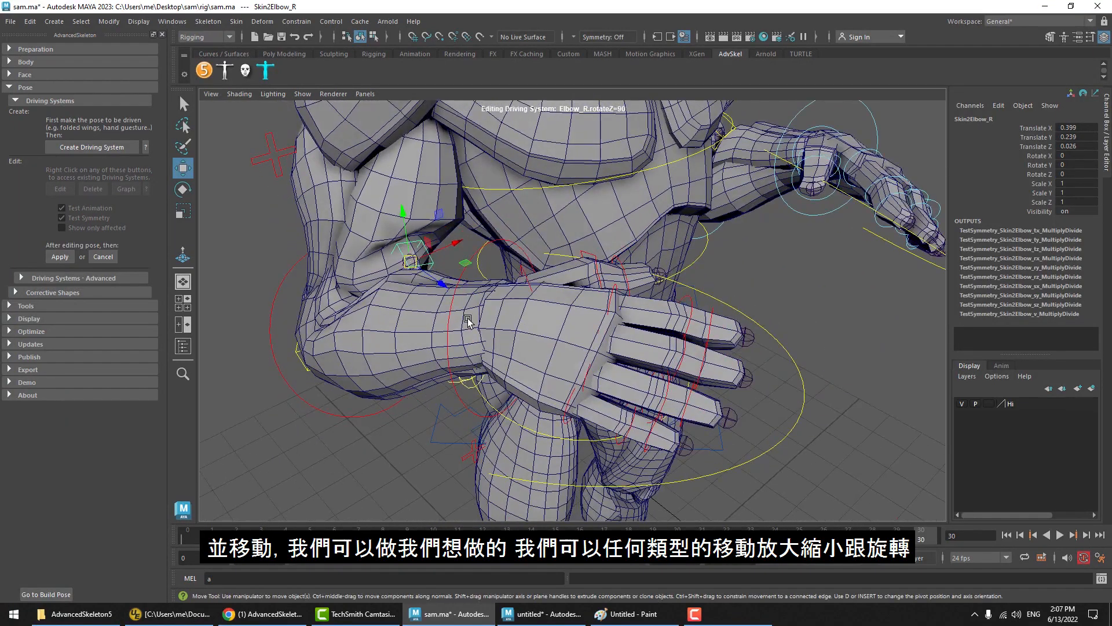
key(r)
middle_drag(468, 318, 459, 323)
alt+drag(460, 323, 533, 252)
key(w)
middle_drag(533, 252, 526, 256)
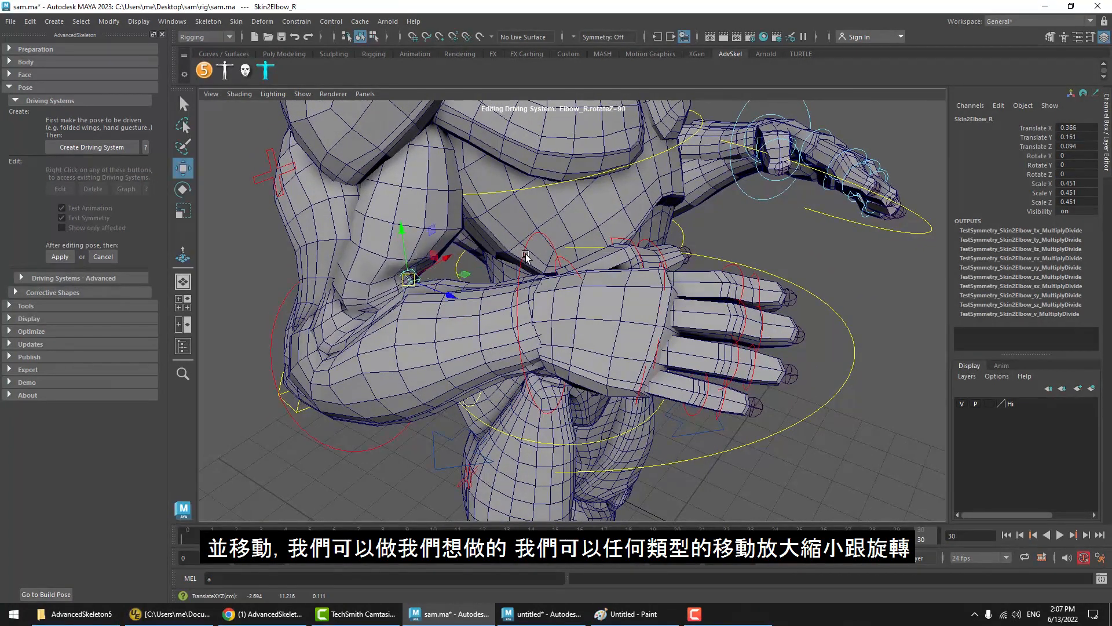
Rotate the inner-elbow skin control to about -11.4, 4.4, -8.5 and move it to about 0.443, 0.151, 0.117.
alt+drag(526, 256, 552, 263)
middle_drag(551, 263, 557, 266)
alt+drag(533, 283, 510, 293)
key(r)
key(e)
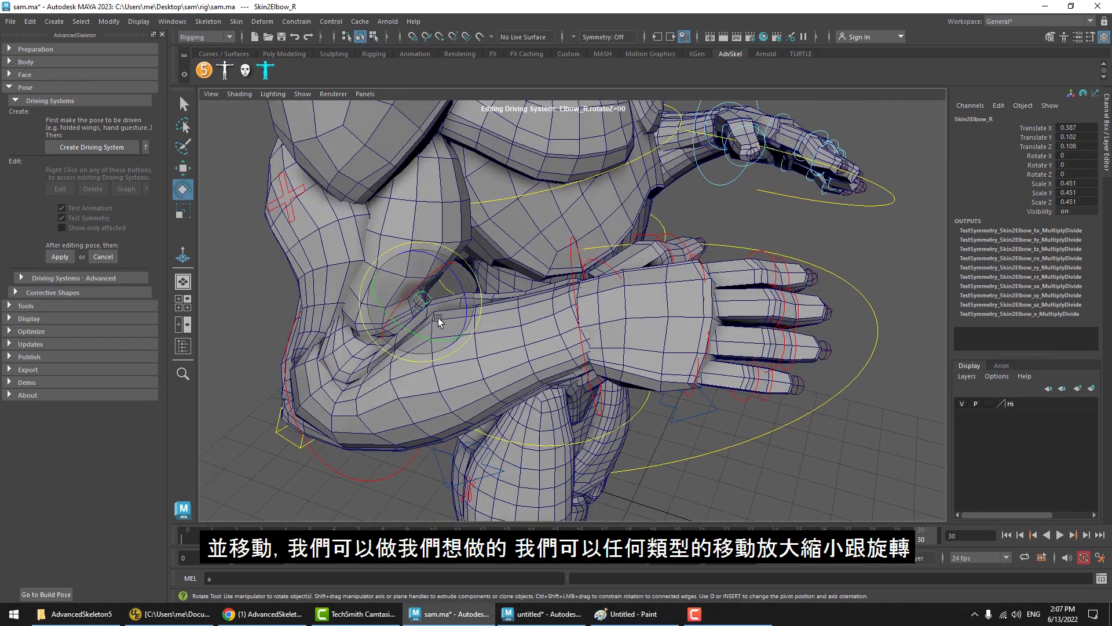
drag(438, 318, 463, 304)
key(w)
middle_drag(466, 304, 479, 292)
alt+drag(462, 304, 450, 292)
middle_drag(469, 295, 469, 289)
alt+drag(470, 296, 468, 288)
middle_drag(468, 288, 468, 287)
alt+drag(470, 287, 467, 287)
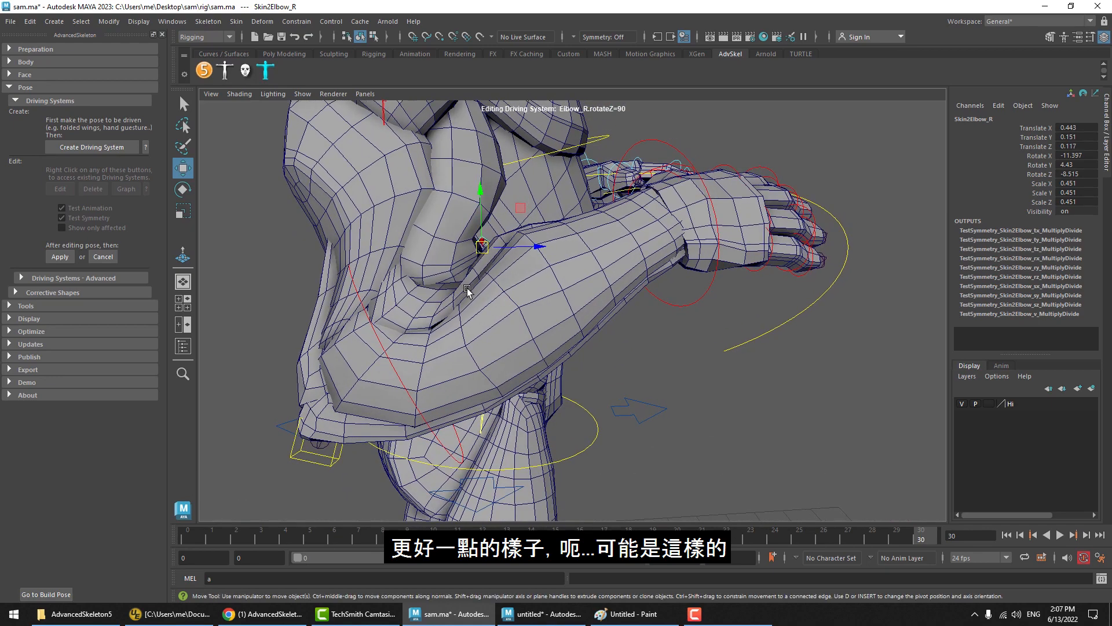
Scale the inner-elbow skin control down to about 0.397, clear the selection, and apply the driving system edit.
key(r)
middle_drag(483, 277, 474, 278)
key(w)
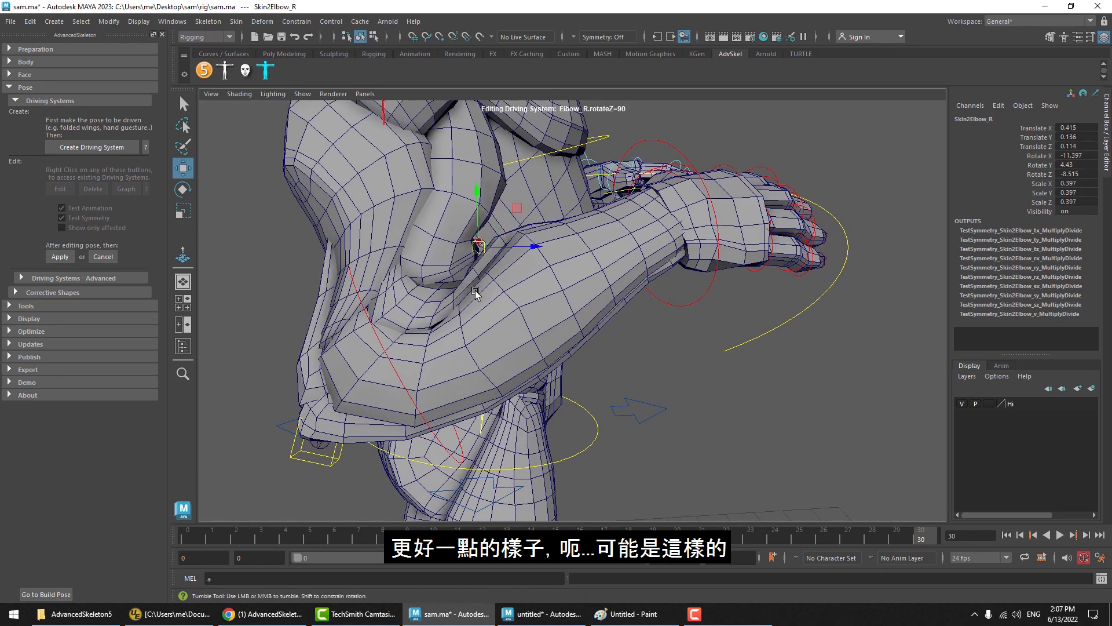
alt+drag(475, 291, 558, 301)
click(482, 305)
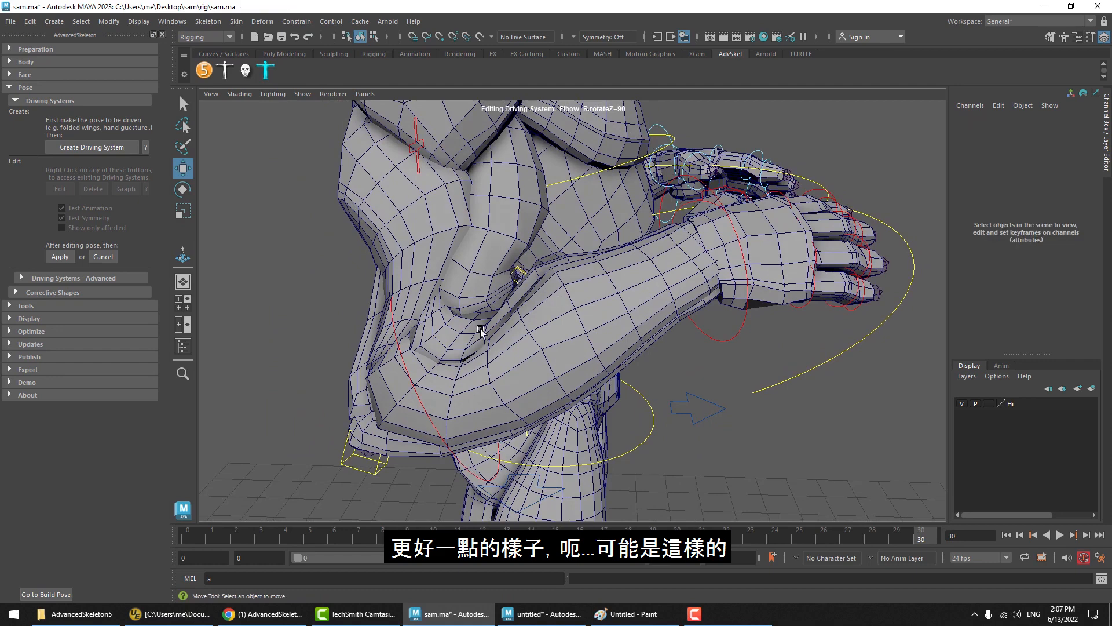
click(52, 256)
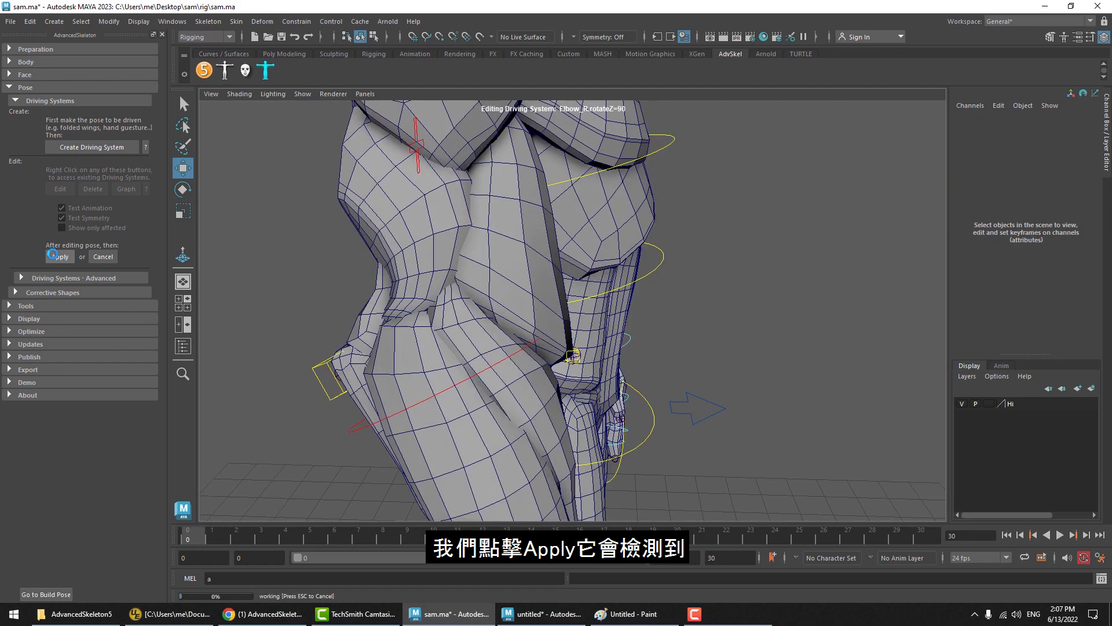
Test both driven elbow controls by bending the right elbow, undo the rotation, and clear the selection.
click(360, 426)
key(e)
drag(490, 349, 428, 355)
key(ctrl+z)
click(794, 231)
alt+drag(654, 315, 445, 358)
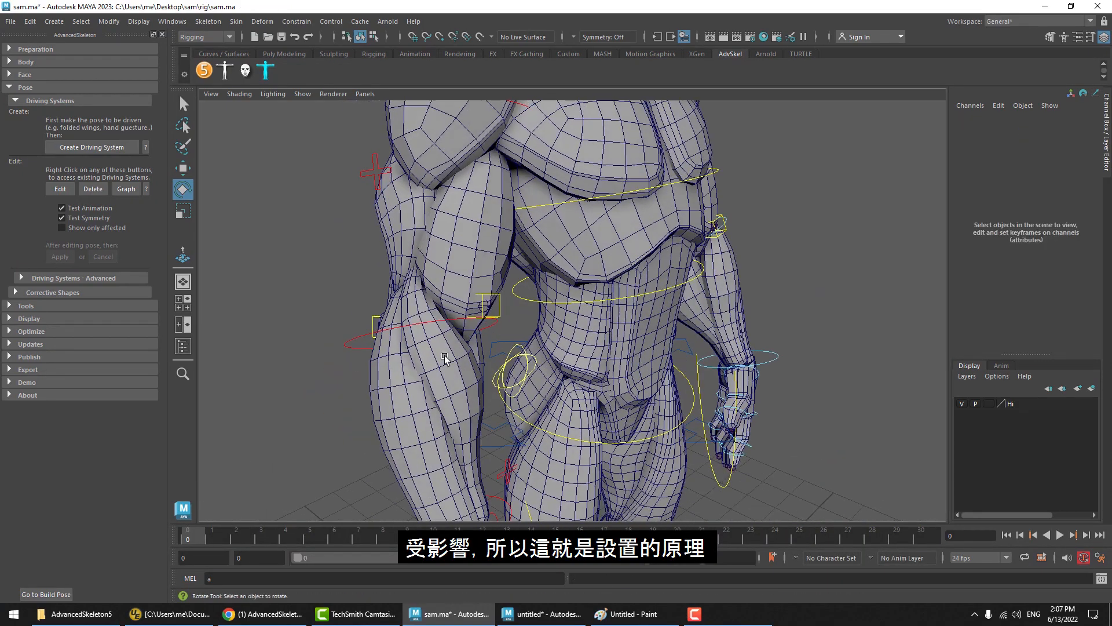
click(61, 102)
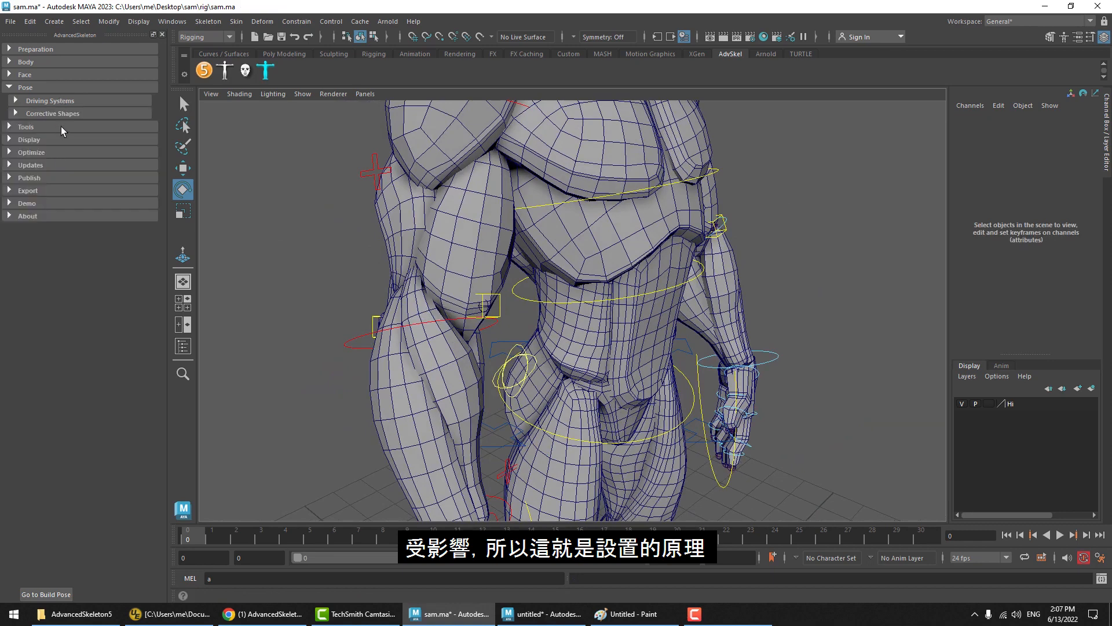
alt+drag(371, 329, 426, 322)
click(36, 88)
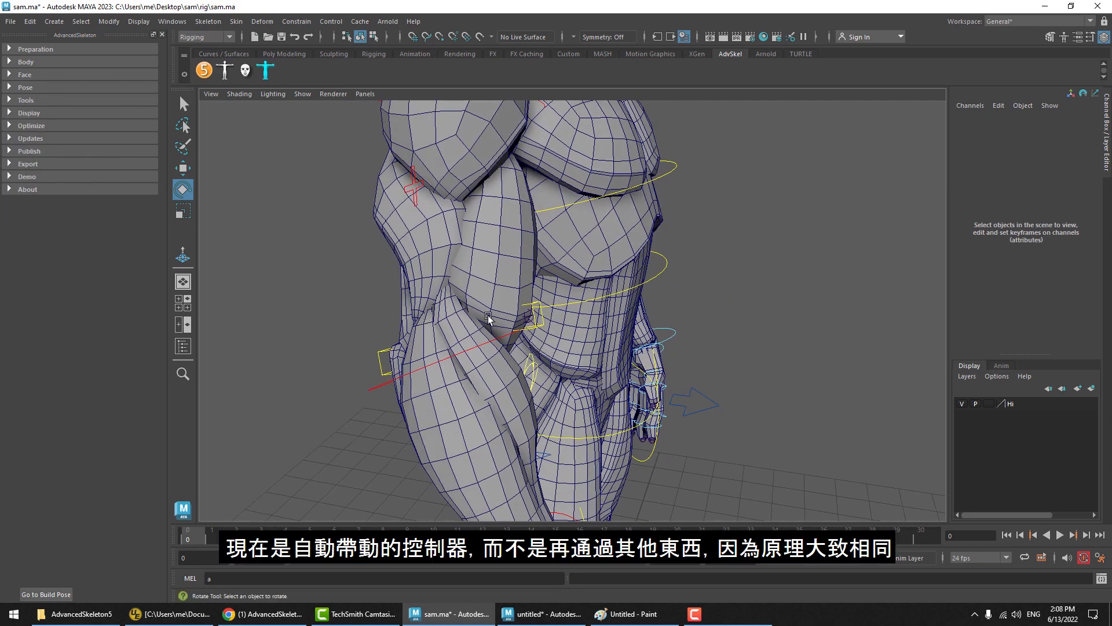
alt+drag(573, 319, 509, 312)
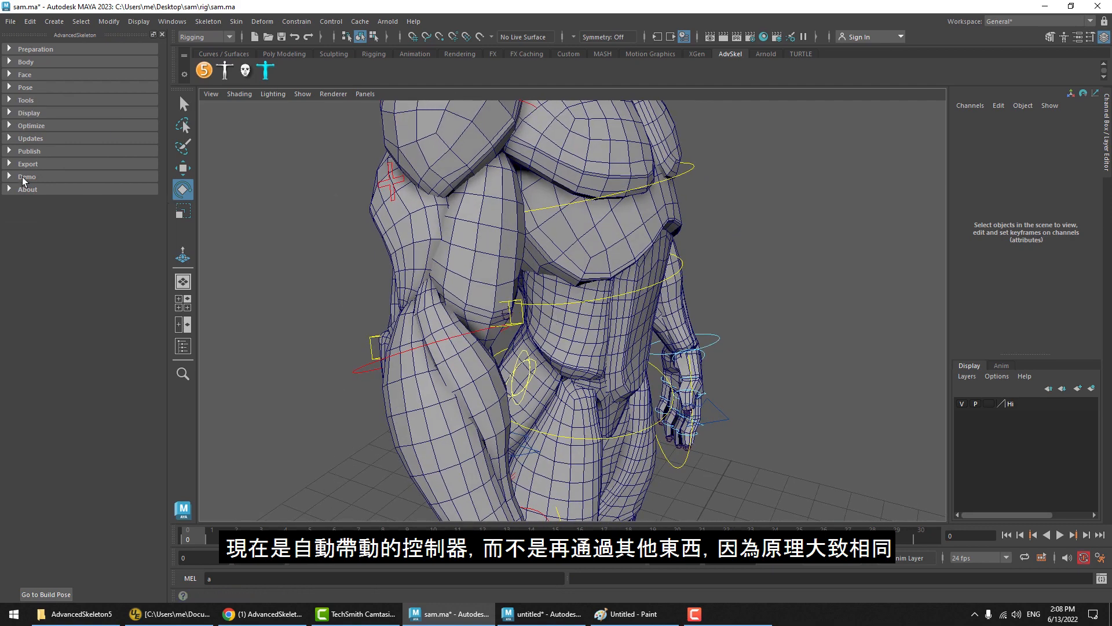
click(32, 191)
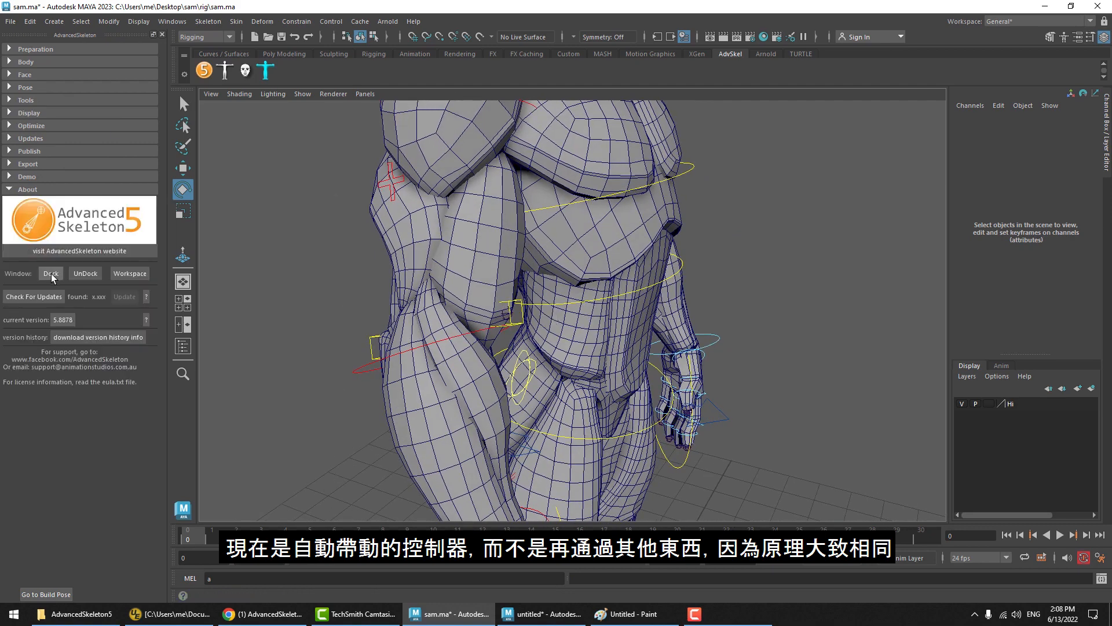
click(40, 191)
Open the AdvancedSkeleton demo character sam without saving the changes to the current scene.
click(36, 177)
click(53, 216)
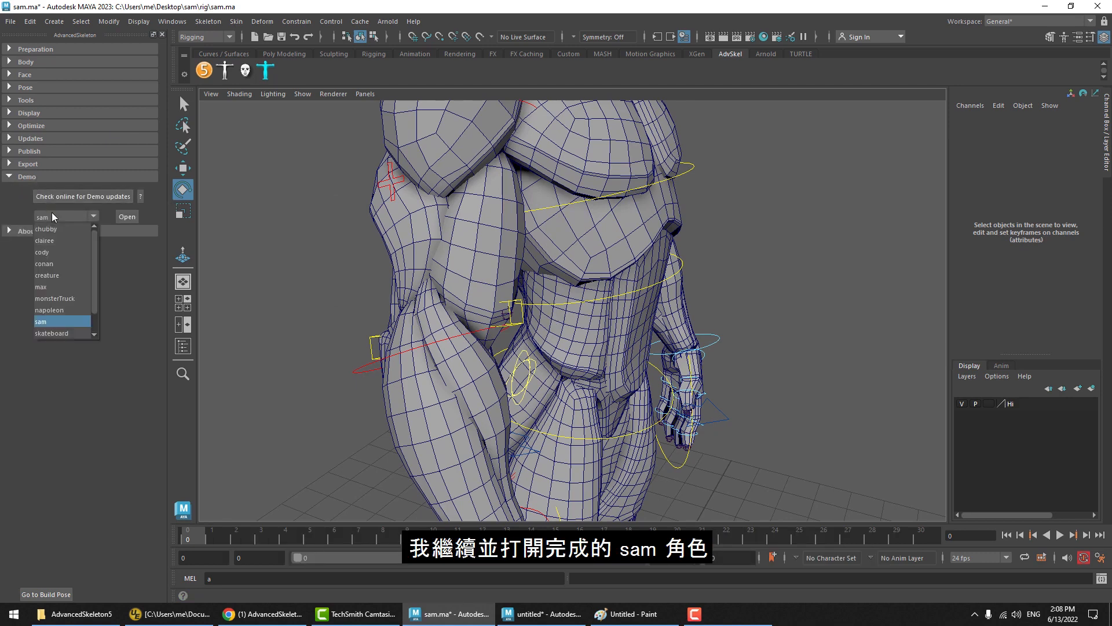
click(46, 321)
click(123, 216)
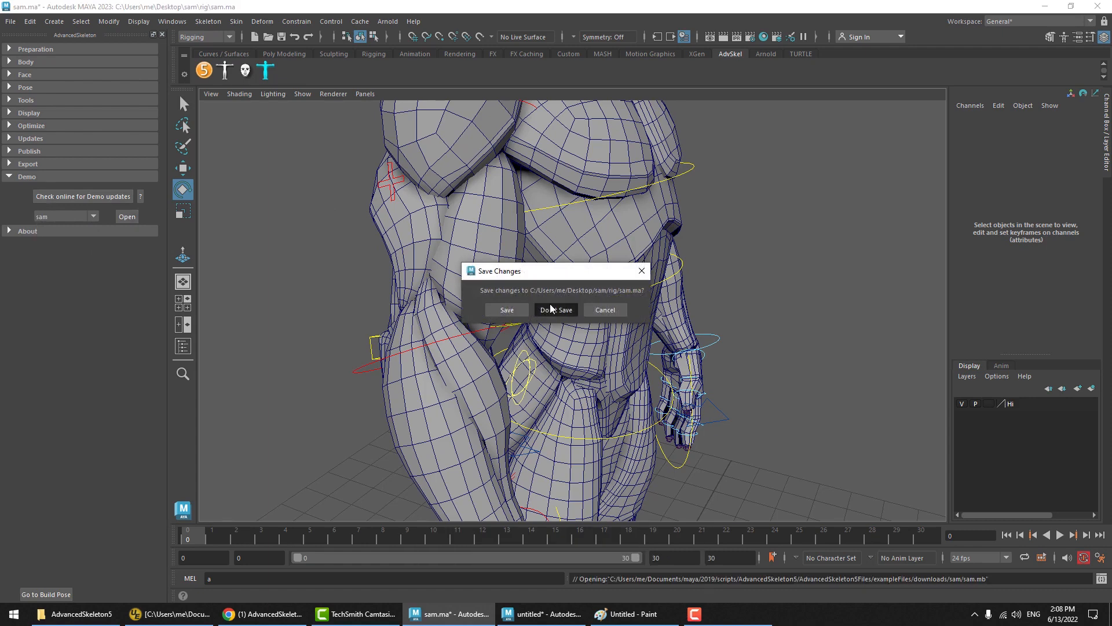
click(552, 308)
click(35, 178)
Examine the demo character's right elbow controls in perspective view with the FK elbow control selected for rotation.
key(space)
alt+drag(626, 272, 724, 284)
alt+right_drag(724, 284, 985, 296)
alt+drag(510, 296, 586, 293)
click(458, 298)
key(e)
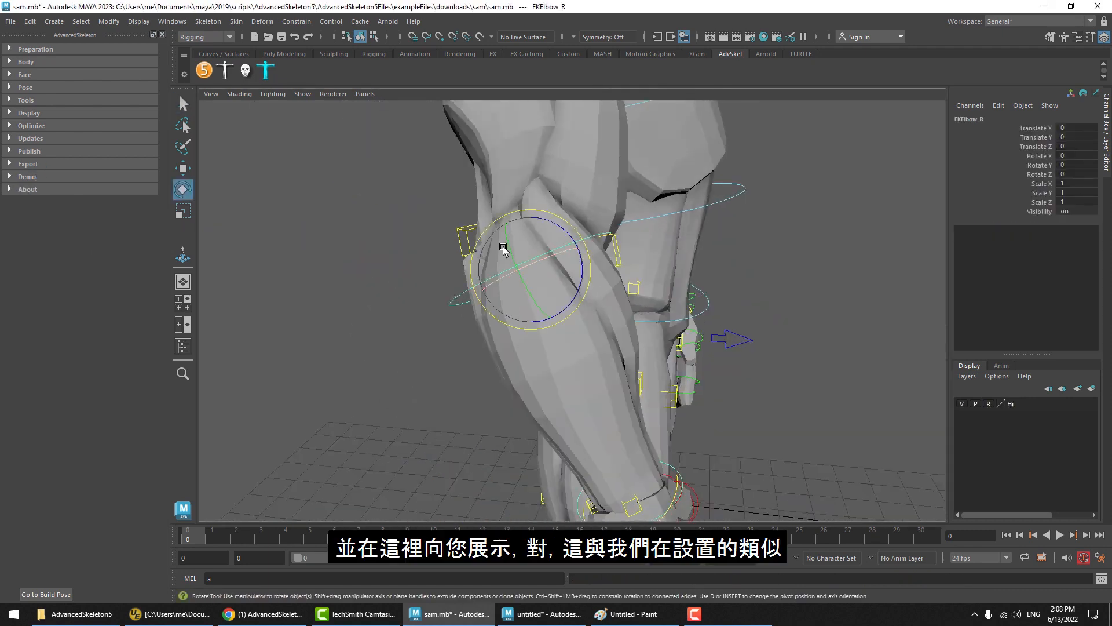
alt+drag(506, 243, 464, 298)
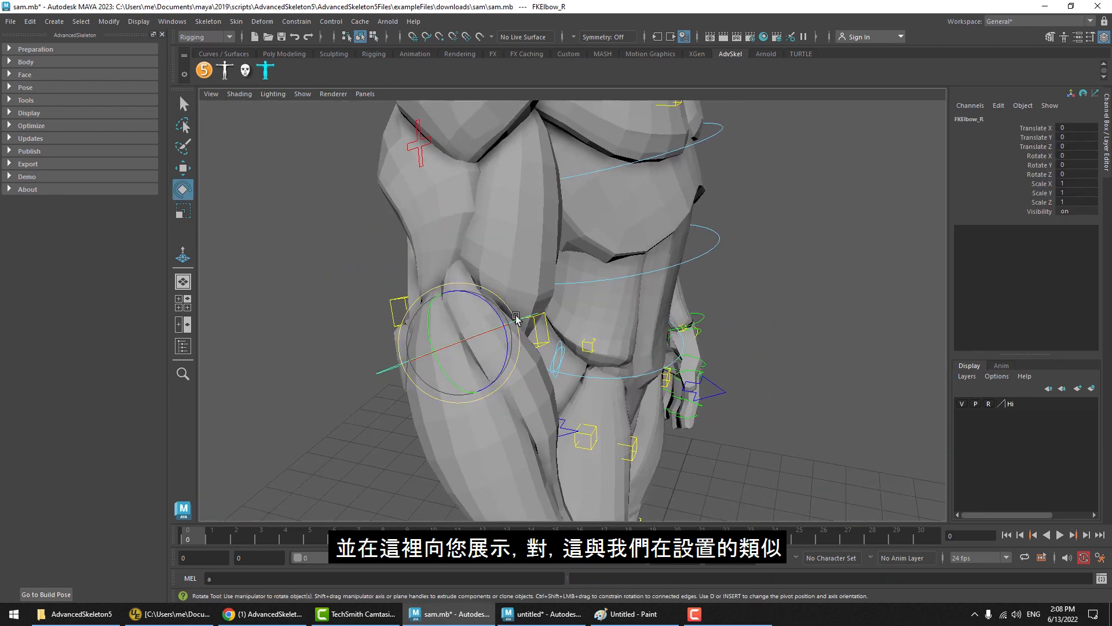
Switch the demo character's body mesh to smooth preview and clear the selection.
click(519, 243)
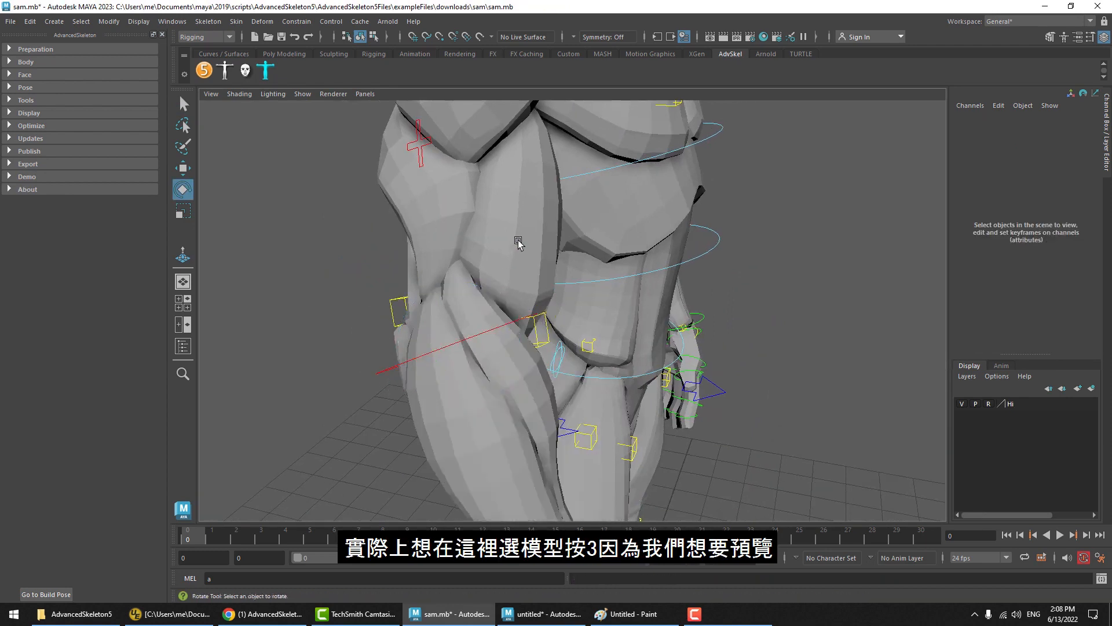
click(522, 292)
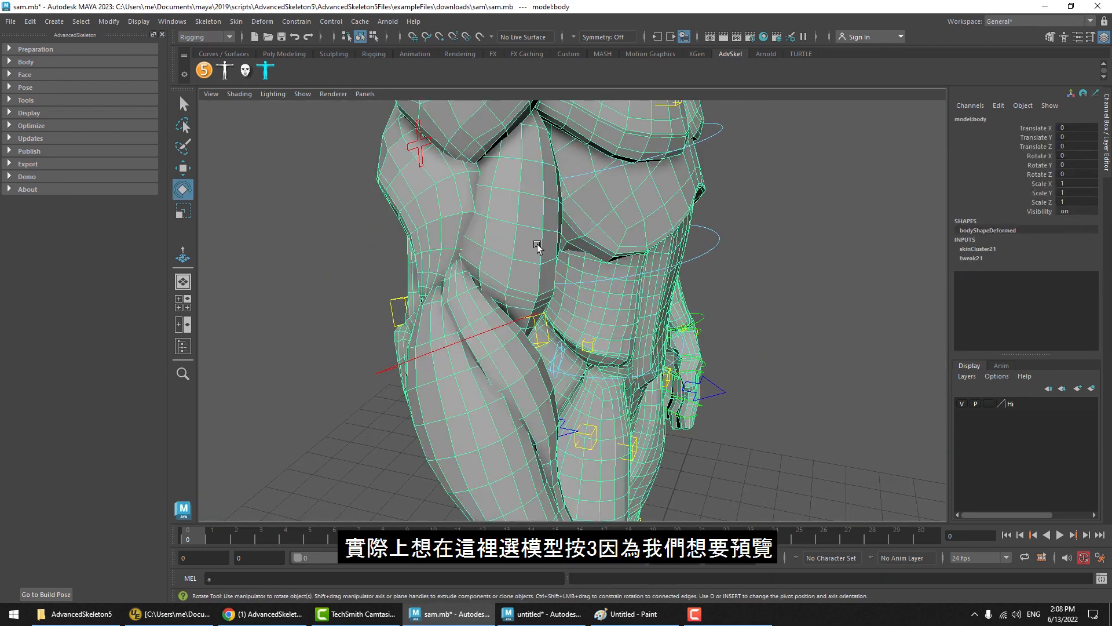
key(3)
click(544, 316)
click(686, 240)
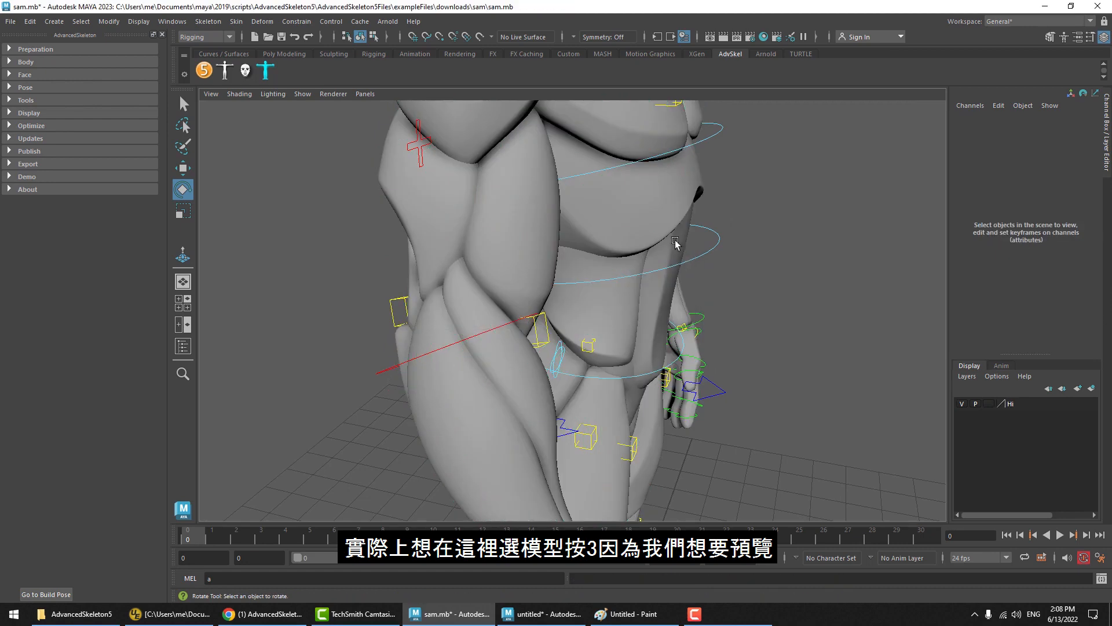
Test the demo character's elbow correctives by bending the right arm about Z with the FK elbow control.
alt+drag(676, 243, 680, 243)
alt+middle_drag(680, 243, 591, 293)
alt+middle_drag(550, 261, 563, 223)
alt+right_drag(460, 249, 499, 271)
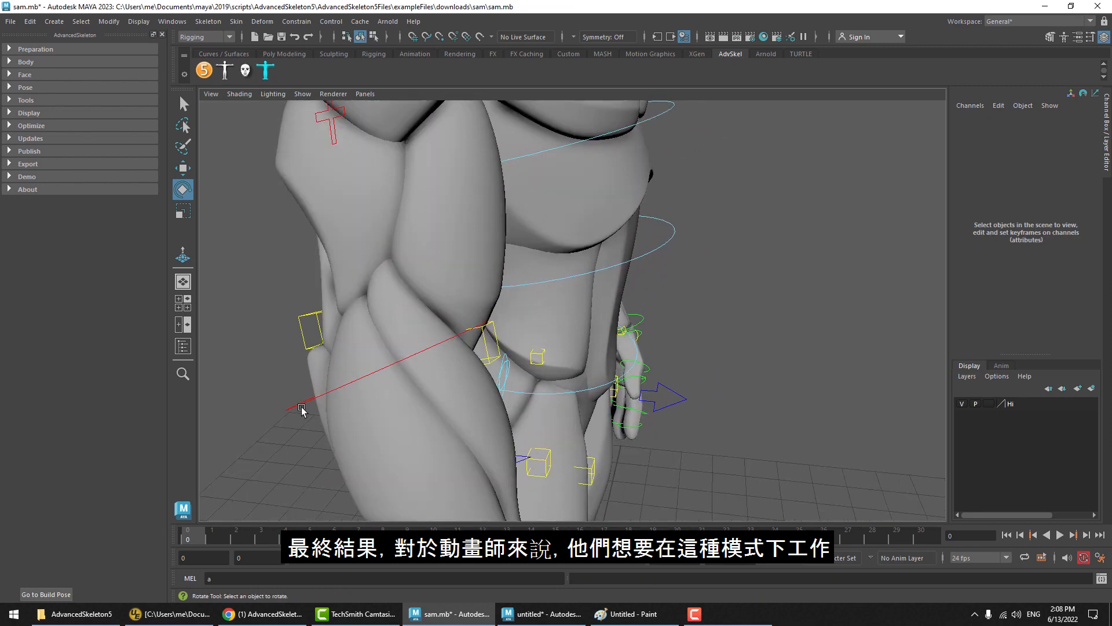
click(301, 407)
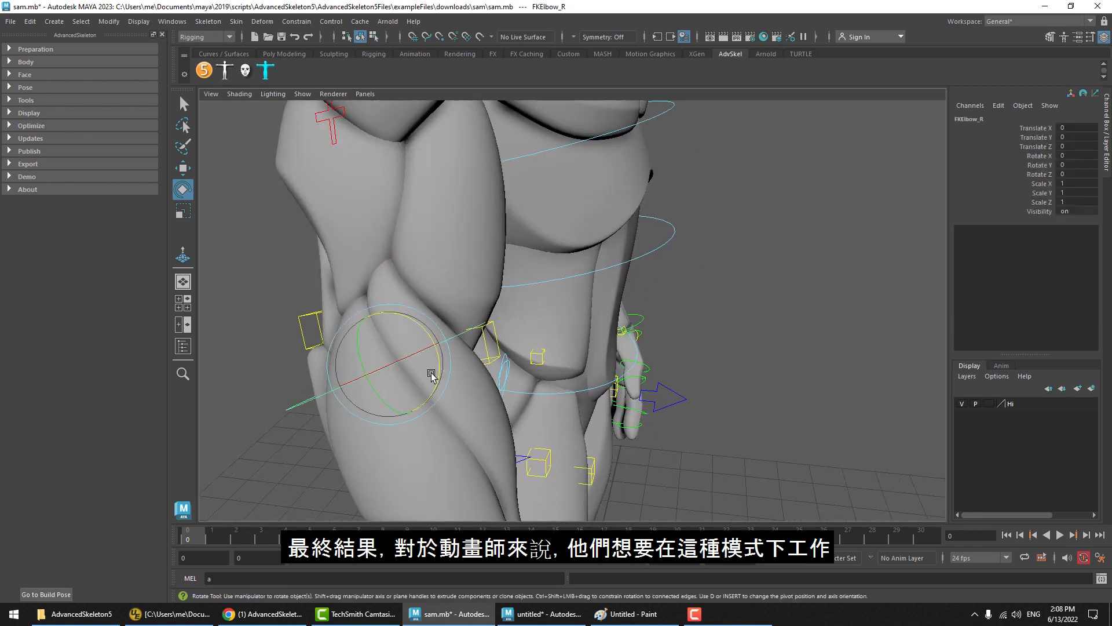
alt+middle_drag(432, 375, 432, 350)
alt+right_drag(457, 308, 439, 273)
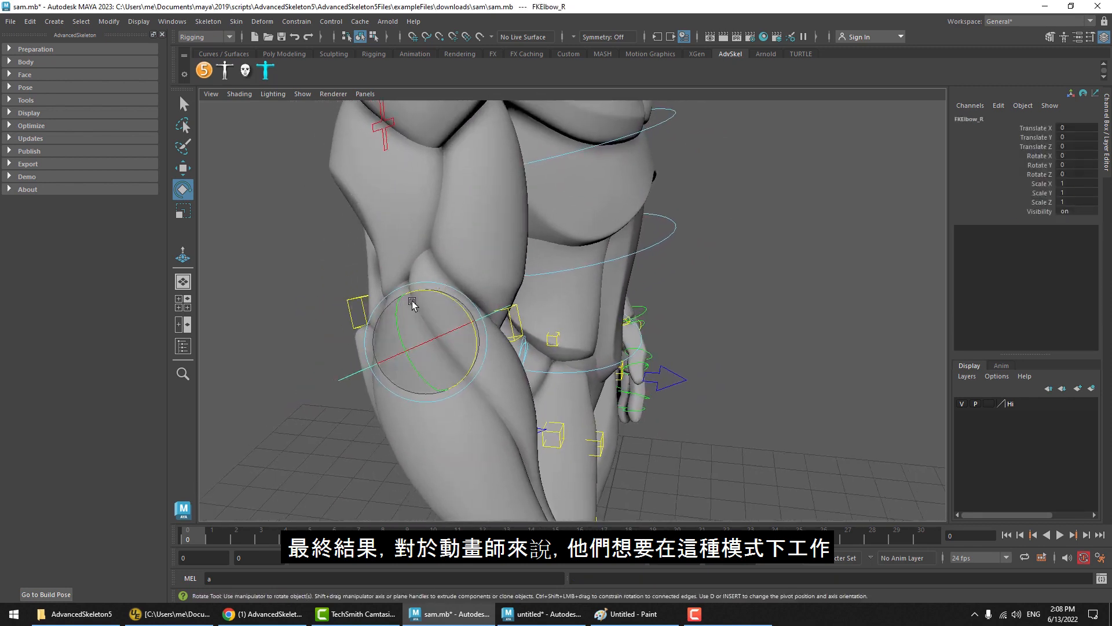
drag(468, 314, 543, 288)
alt+drag(482, 318, 545, 253)
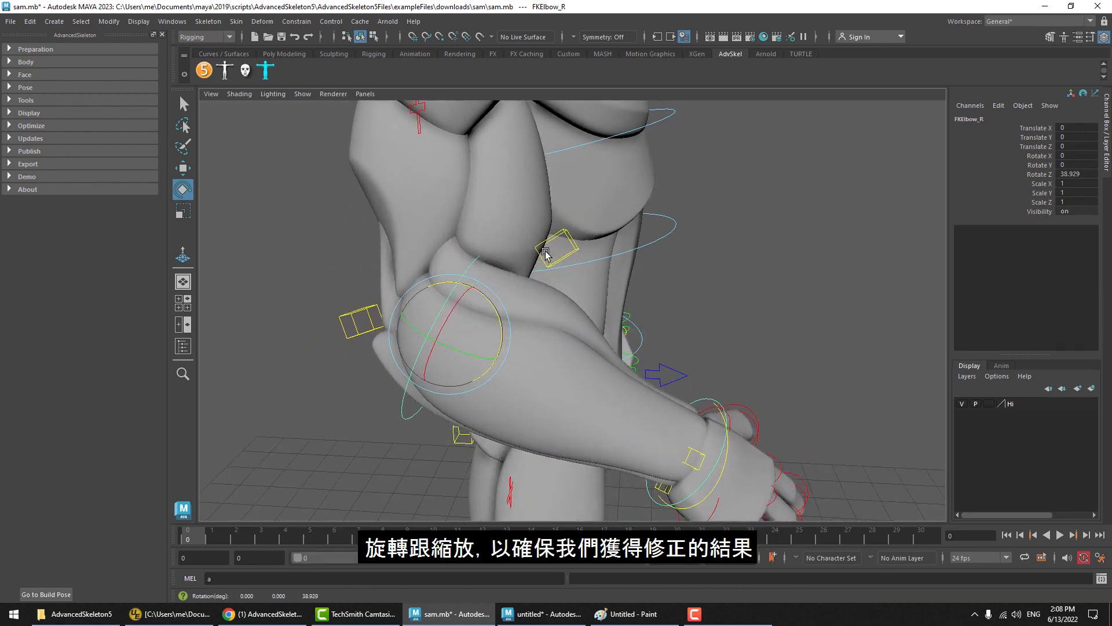
drag(500, 307, 471, 309)
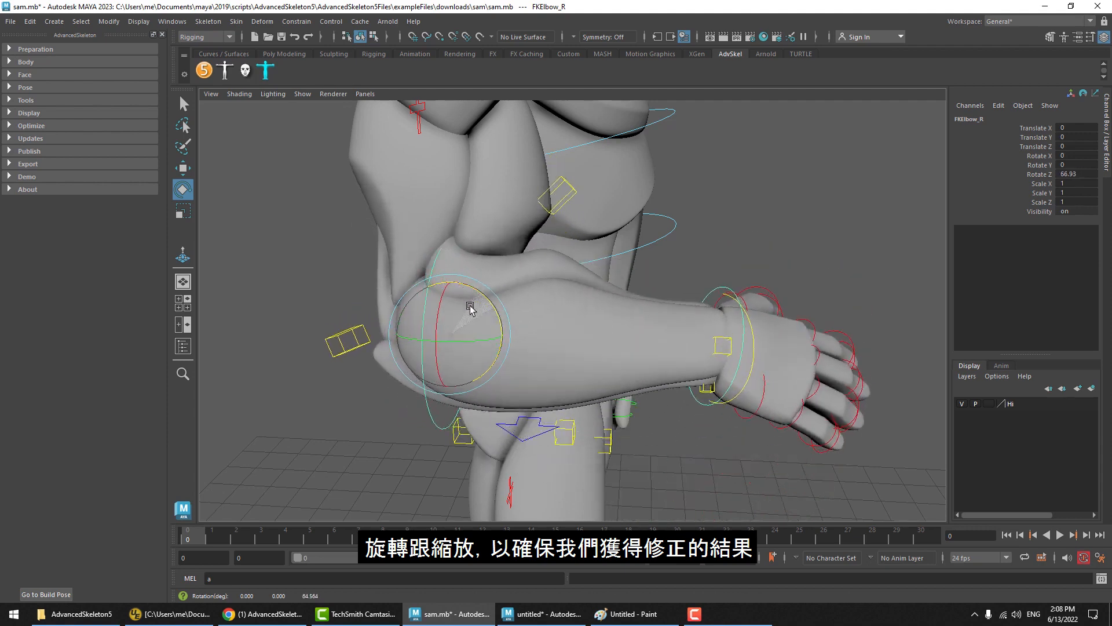
Undo the elbow bend and leave nothing selected.
key(ctrl+z)
key(ctrl+z)
key(ctrl+z)
key(ctrl+z)
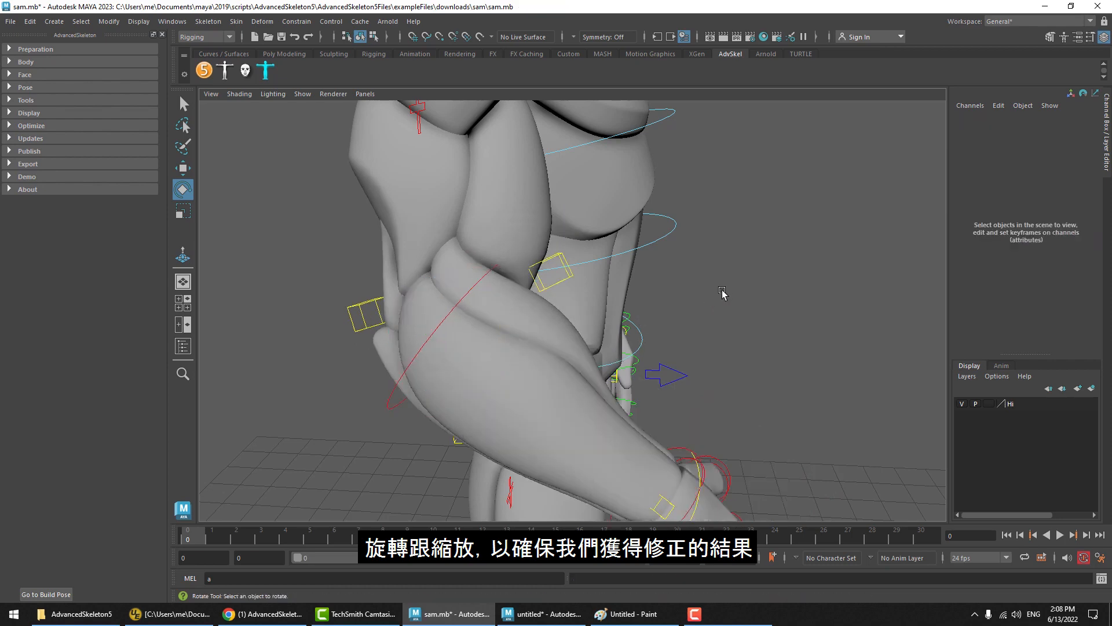
click(39, 596)
click(710, 194)
alt+middle_drag(716, 182, 640, 144)
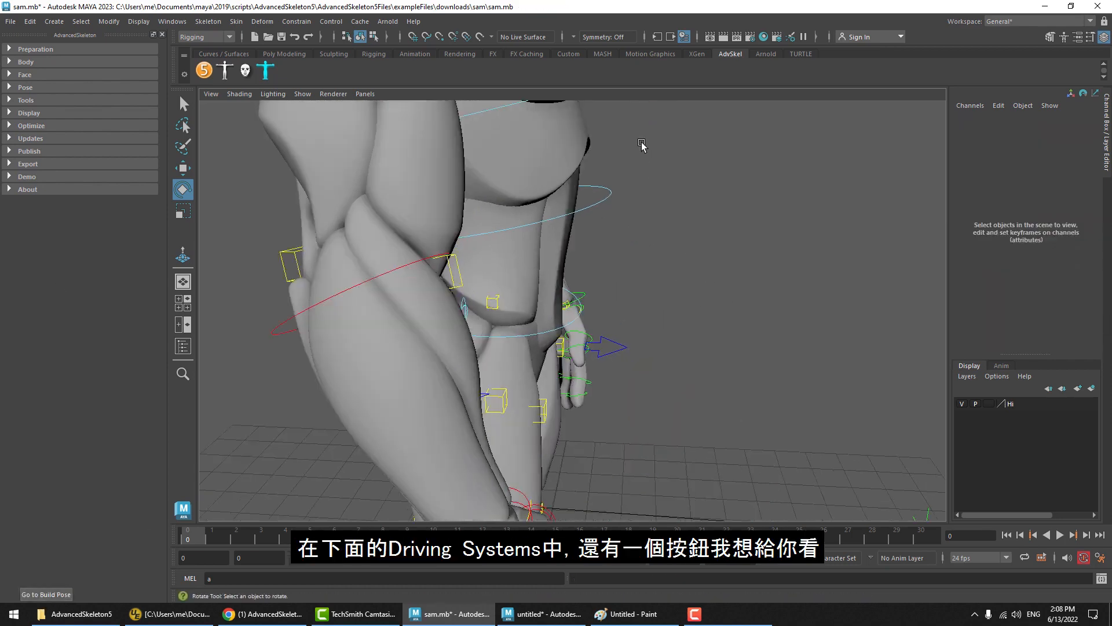
Reveal the advanced Driving Systems options in the AdvancedSkeleton pose tools.
alt+middle_drag(591, 366, 625, 209)
alt+drag(626, 208, 515, 199)
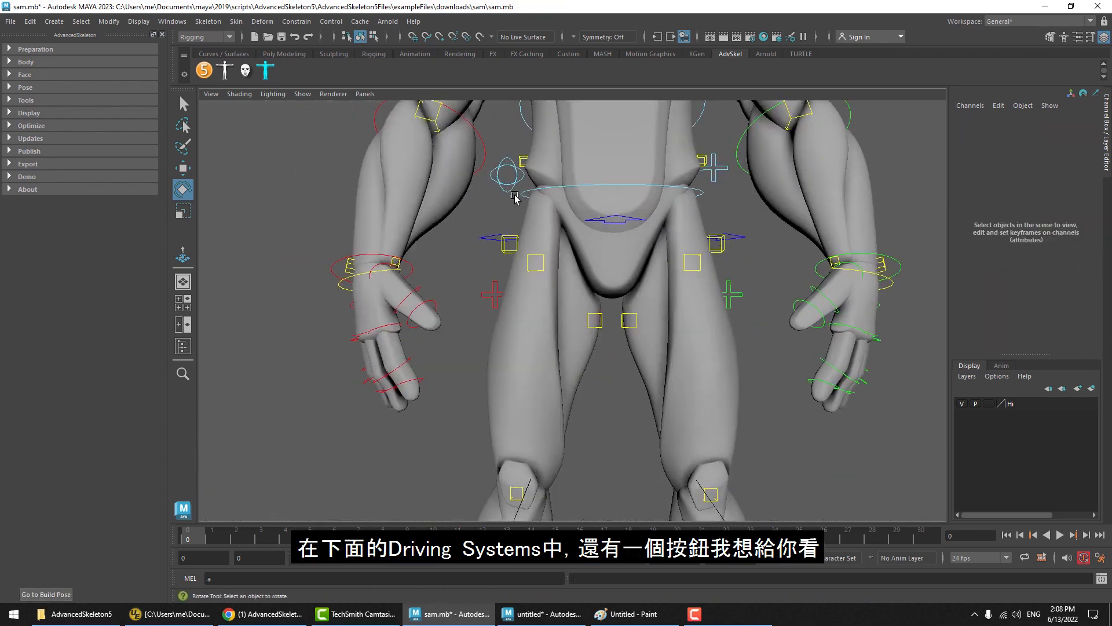
click(26, 88)
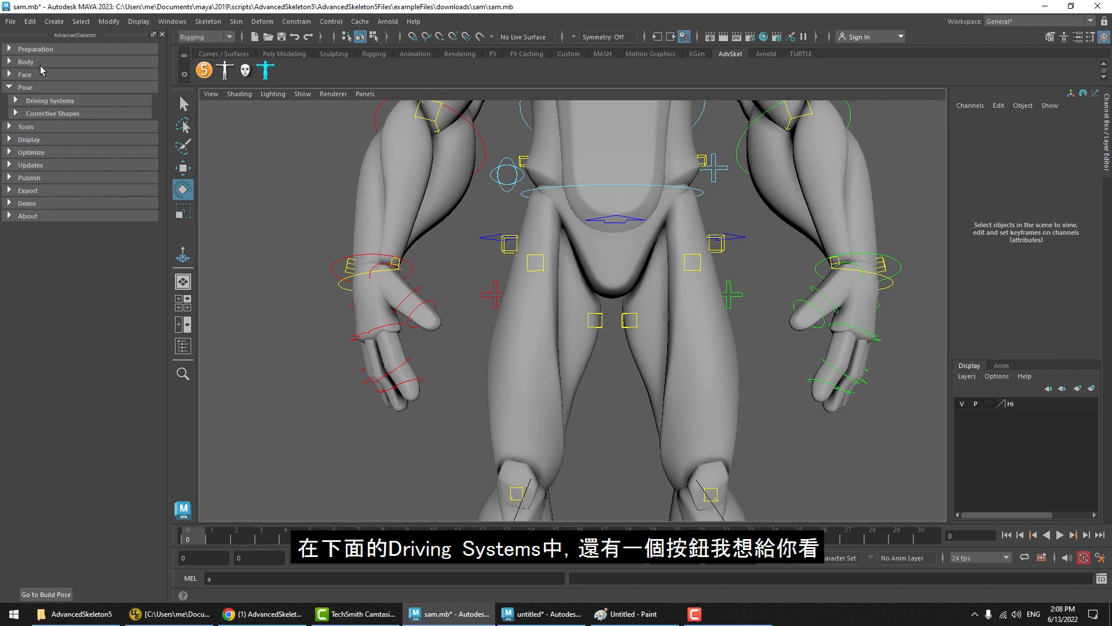
click(46, 101)
click(45, 279)
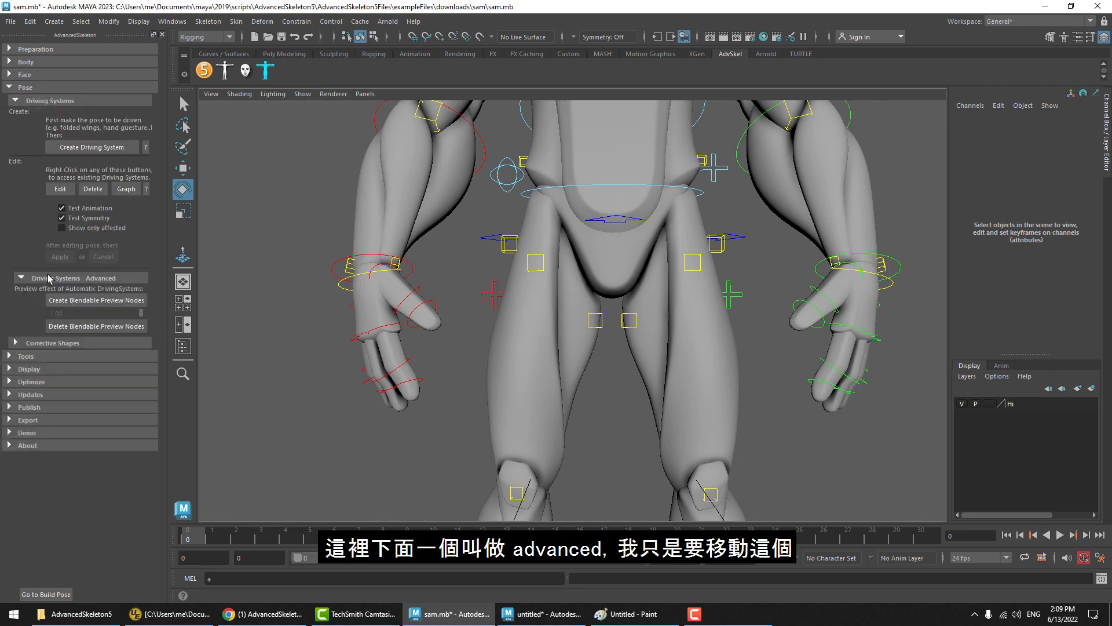
Rotate both FK shoulder controls to swing the arms clear of the legs, and clear the selection.
alt+drag(310, 306, 415, 298)
scroll(465, 229, down, 4)
alt+middle_drag(467, 231, 477, 278)
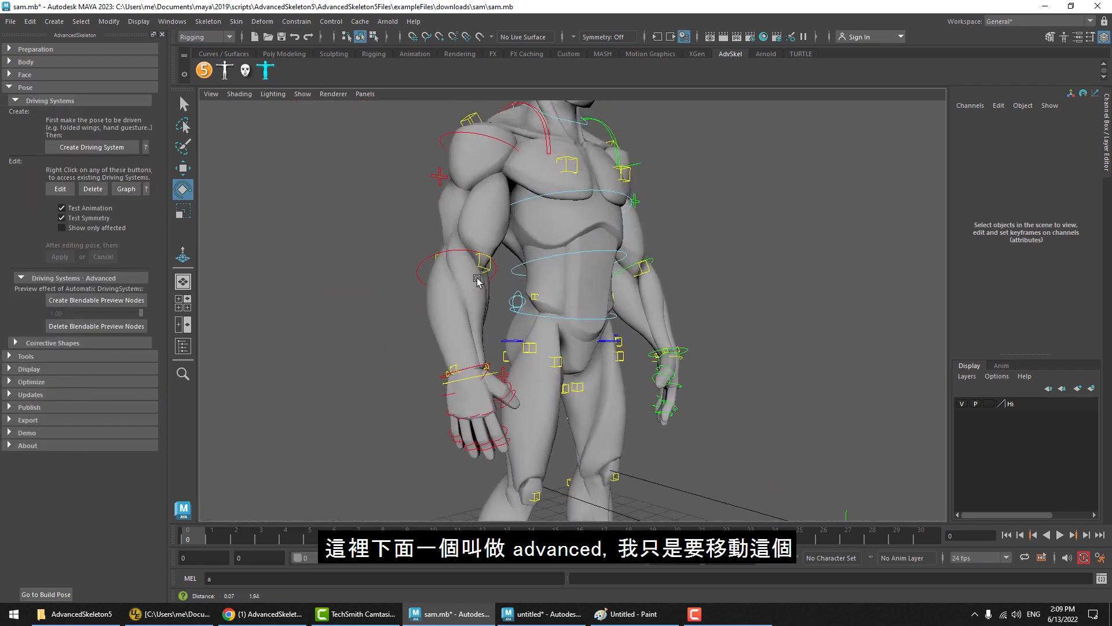
alt+drag(476, 278, 466, 261)
click(455, 150)
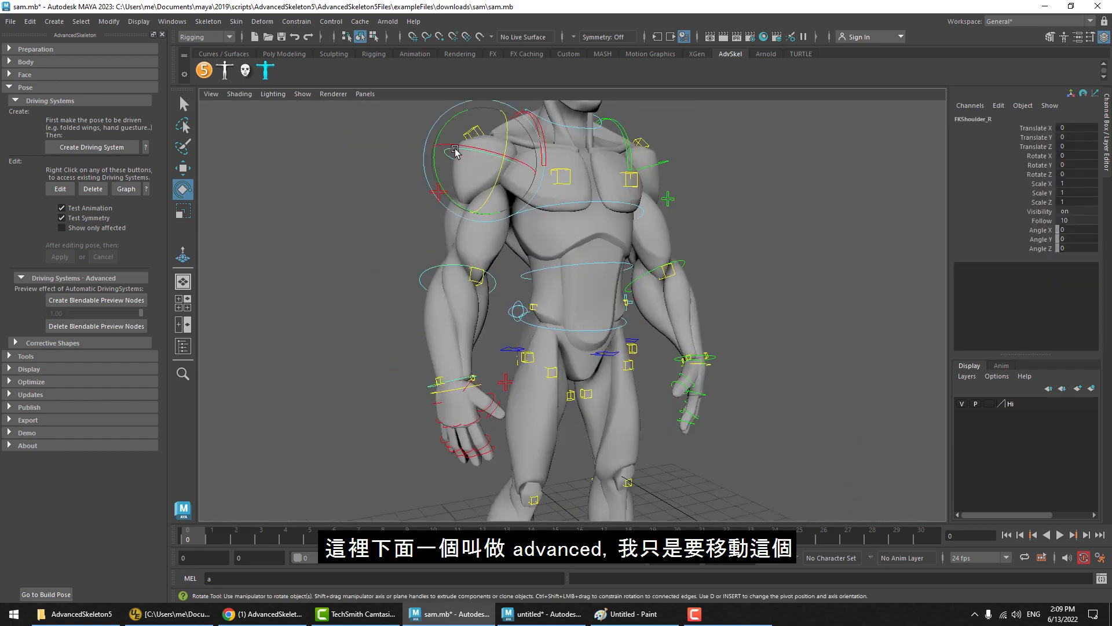
click(669, 165)
drag(617, 186, 596, 258)
click(626, 413)
Raise the right knee by moving the right IK leg control to about 3.58 in Y and 3.24 in Z.
alt+middle_drag(625, 414, 629, 249)
alt+drag(628, 249, 745, 249)
scroll(745, 249, down, 2)
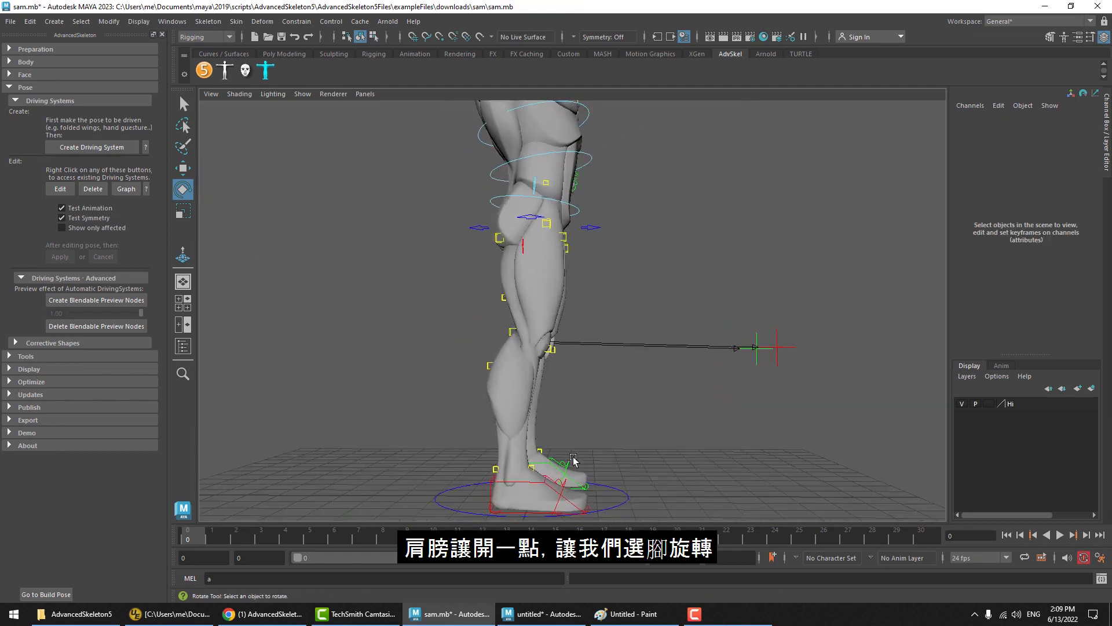
click(495, 495)
key(w)
alt+right_drag(584, 365, 650, 349)
middle_drag(651, 348, 718, 298)
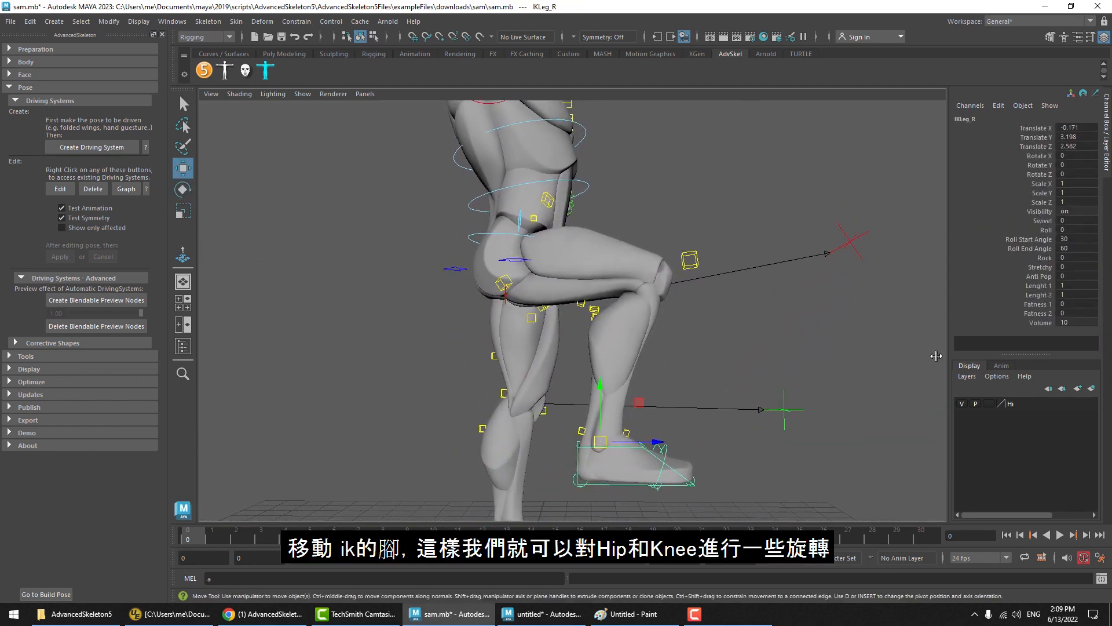
alt+drag(868, 374, 845, 347)
drag(588, 444, 621, 421)
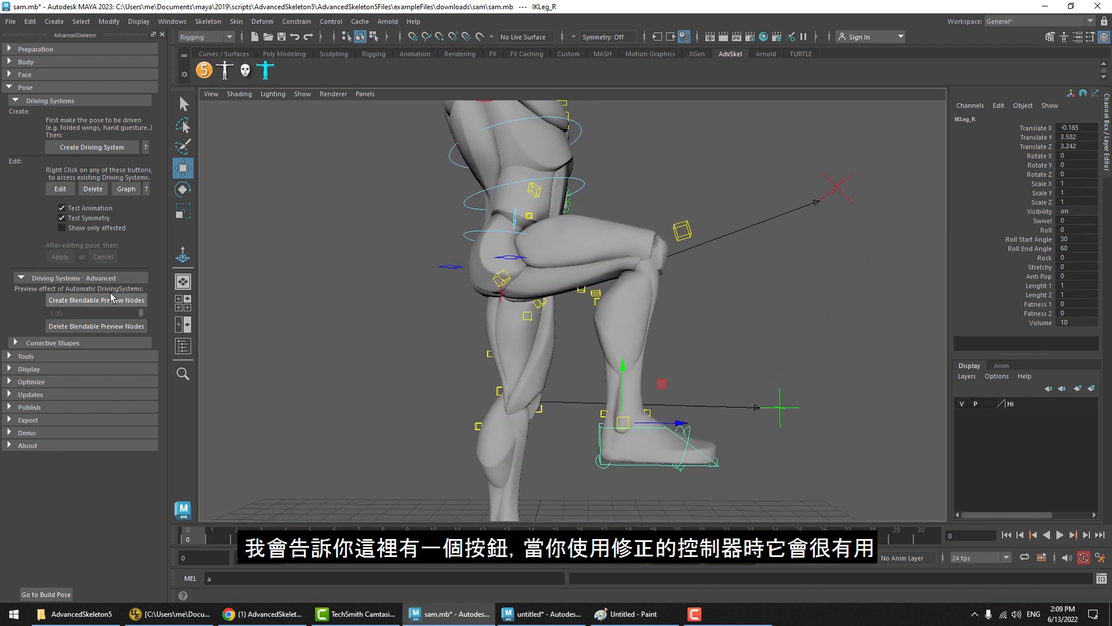
Clear the selection and create blendable preview nodes for the automatic driving systems.
alt+drag(471, 263, 477, 248)
alt+right_drag(477, 248, 620, 255)
alt+middle_drag(620, 255, 630, 305)
click(664, 219)
alt+drag(665, 220, 691, 231)
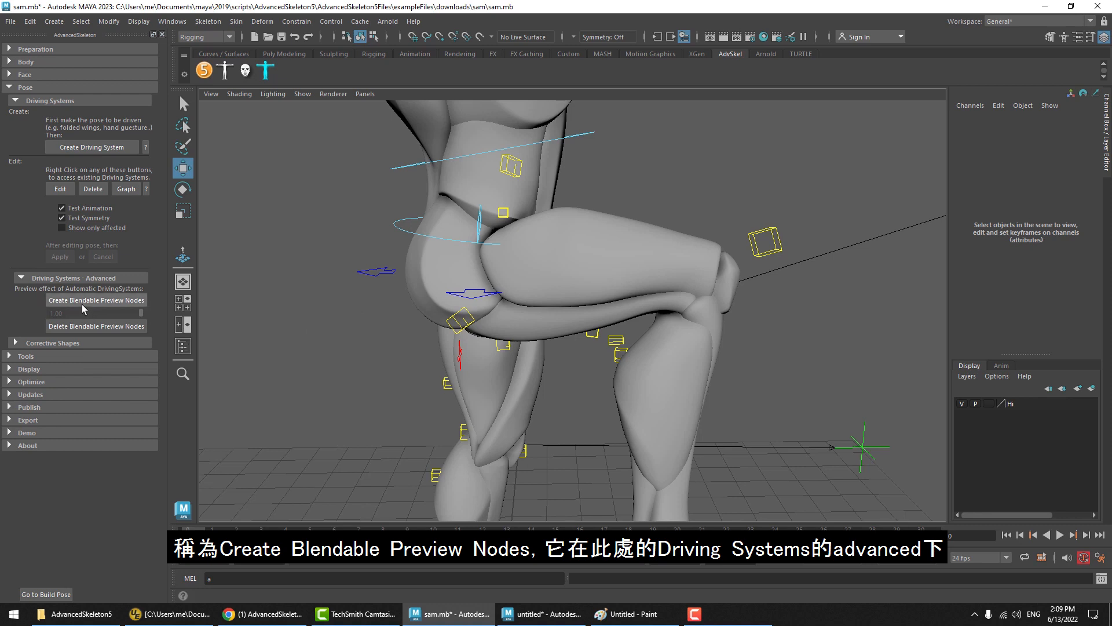
click(57, 278)
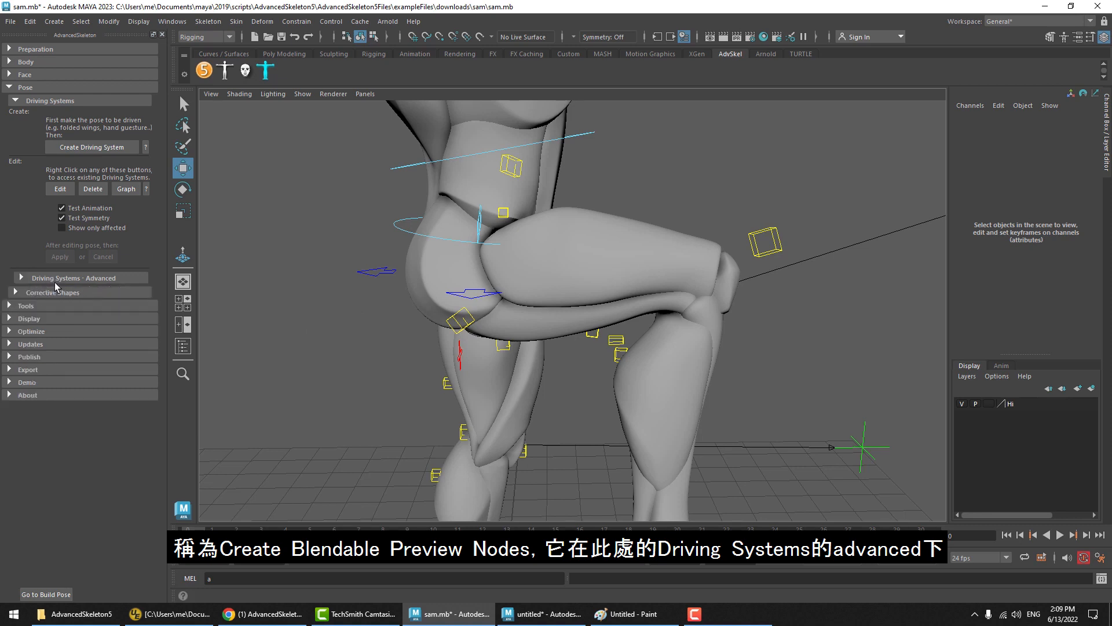
click(54, 281)
click(90, 302)
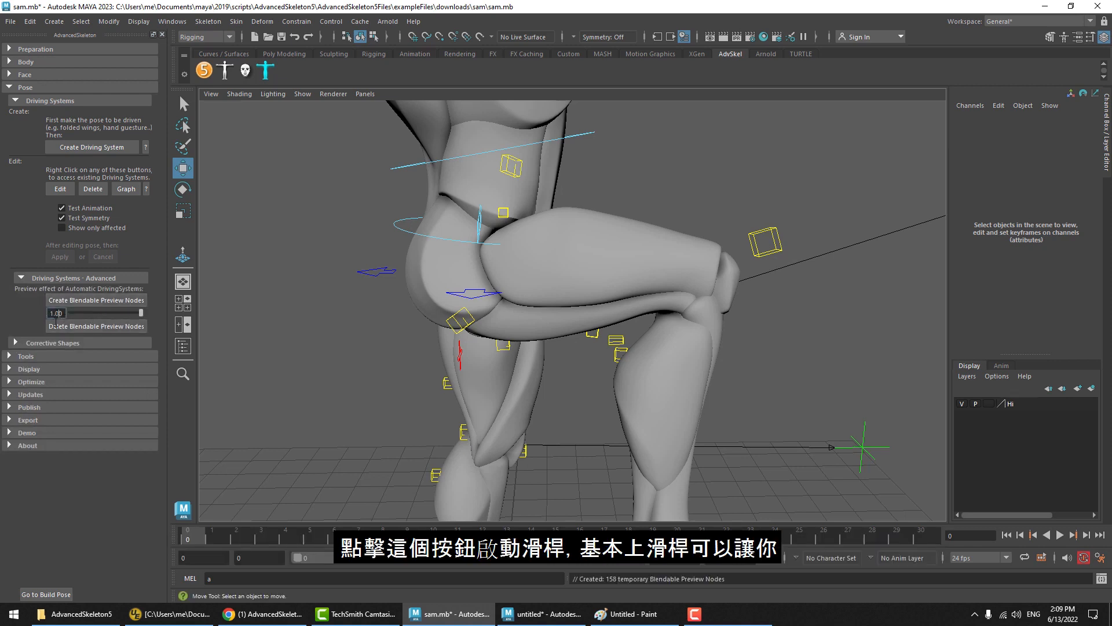
Compare the raised leg at preview blend 0 and 1, moving the right IK leg to about 3.70 in Y and 3.07 in Z.
alt+middle_drag(555, 373, 550, 349)
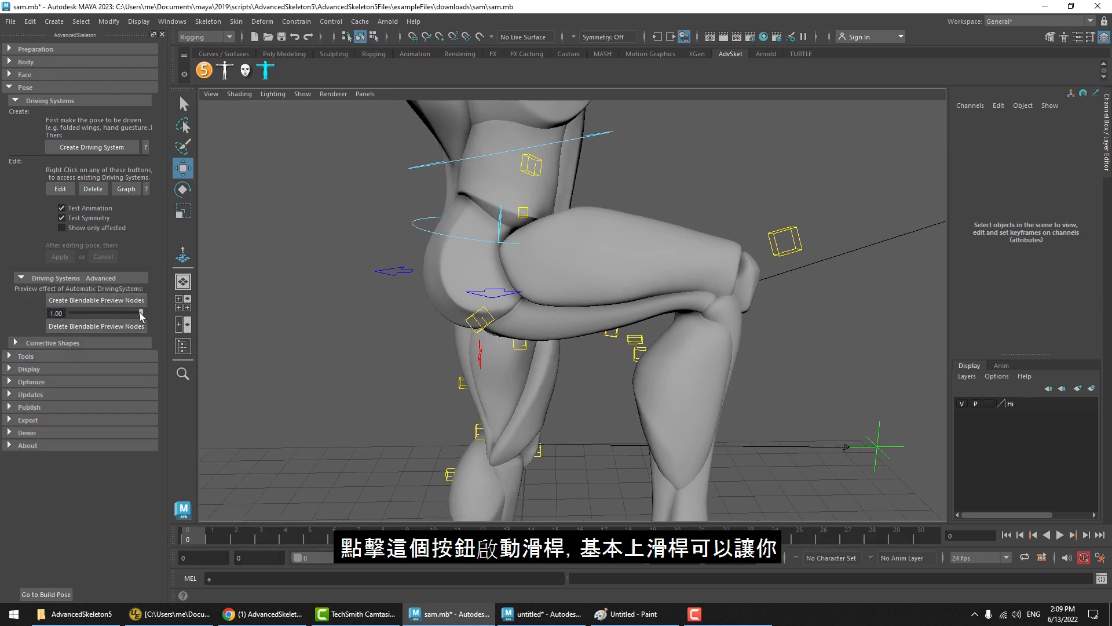
drag(141, 312, 2, 342)
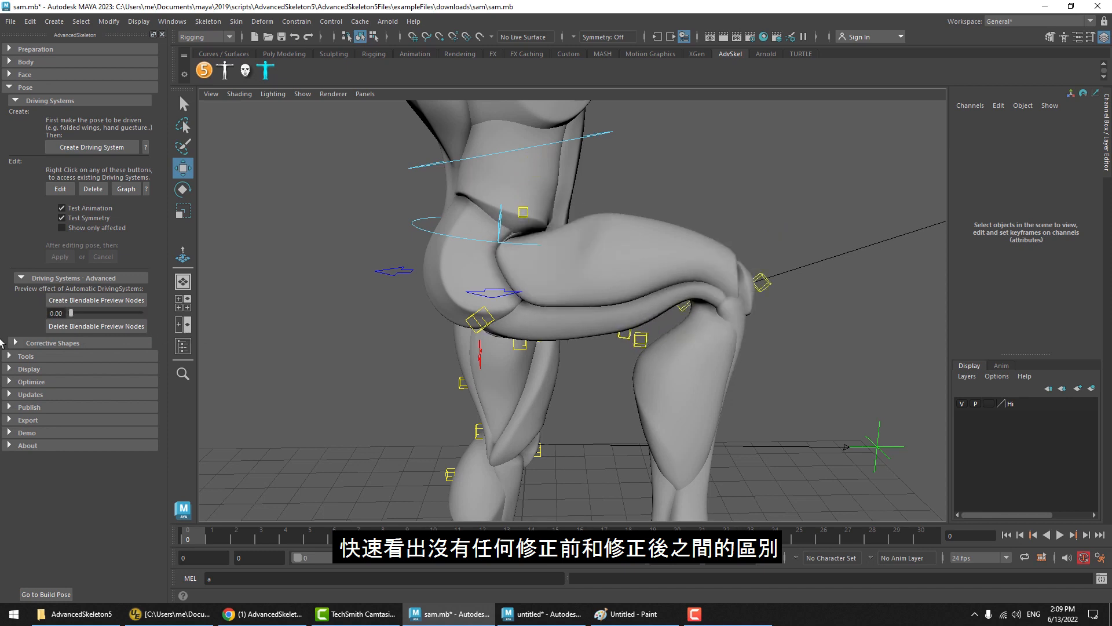
drag(69, 321, 158, 325)
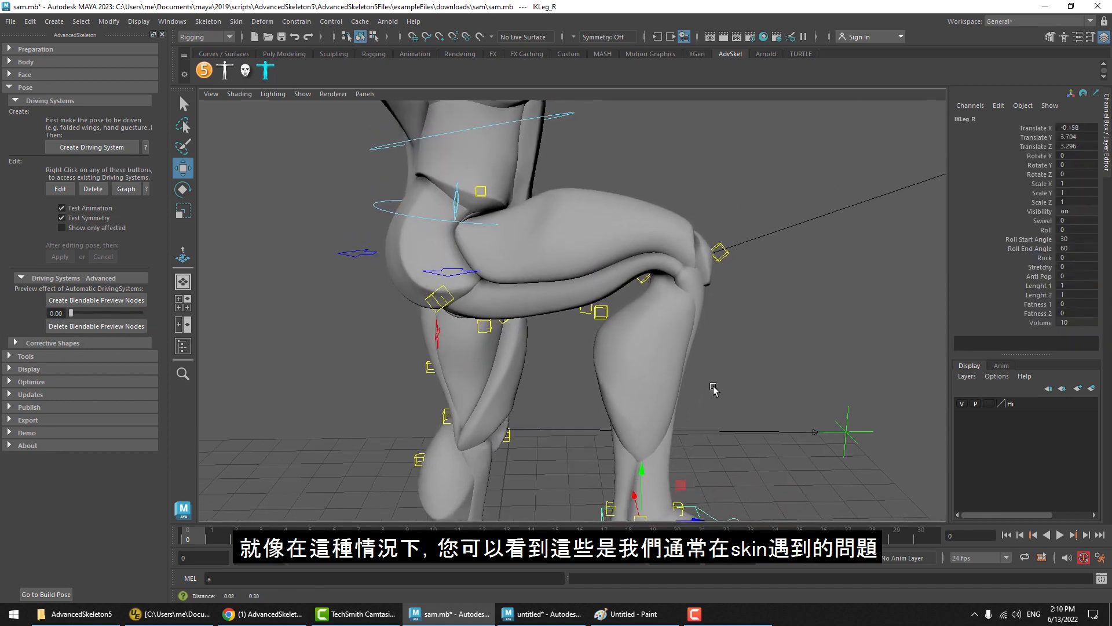
drag(670, 280, 702, 306)
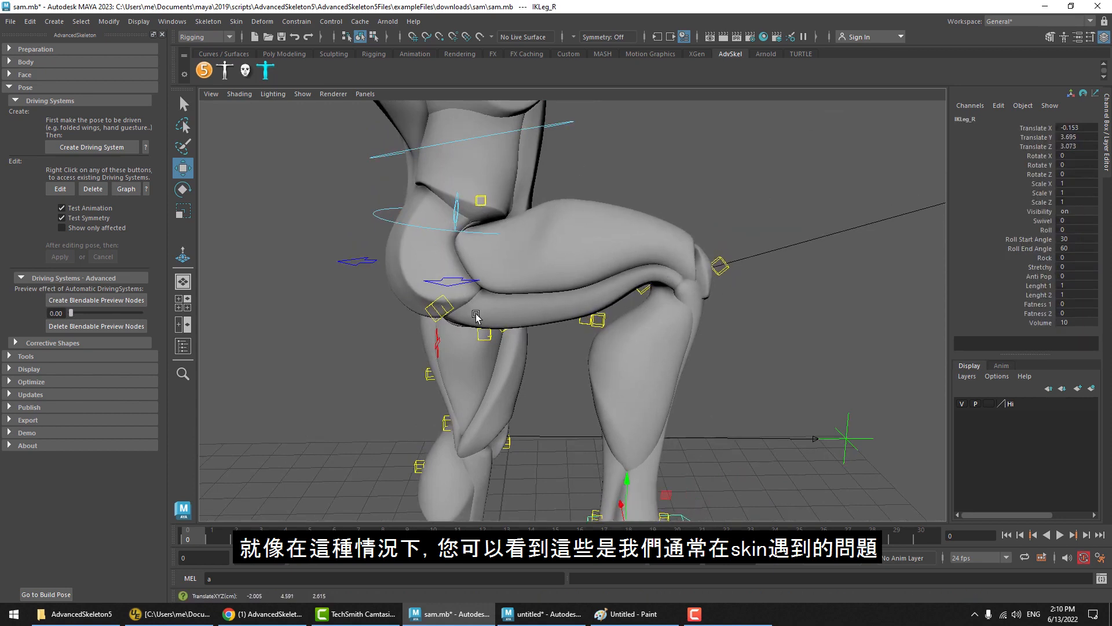
drag(70, 316, 185, 325)
alt+middle_drag(654, 248, 660, 264)
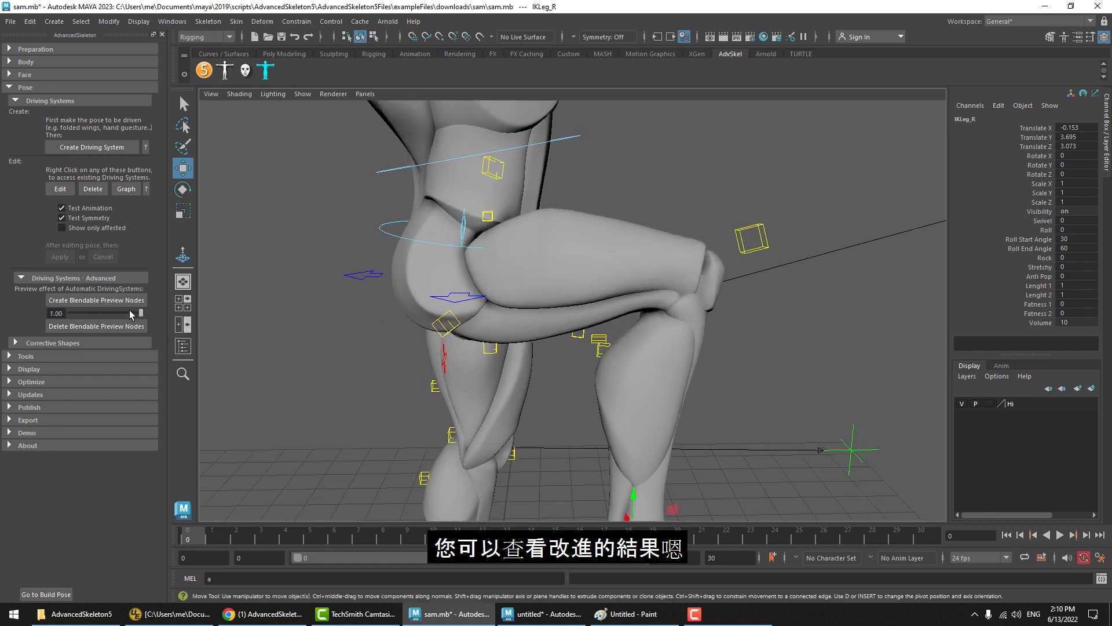
Preview the bent leg with the corrective blend lowered to 0.83, and restore the blend to 1.
mouse_move(140, 313)
mouse_down()
mouse_move(72, 310)
mouse_move(143, 314)
mouse_up()
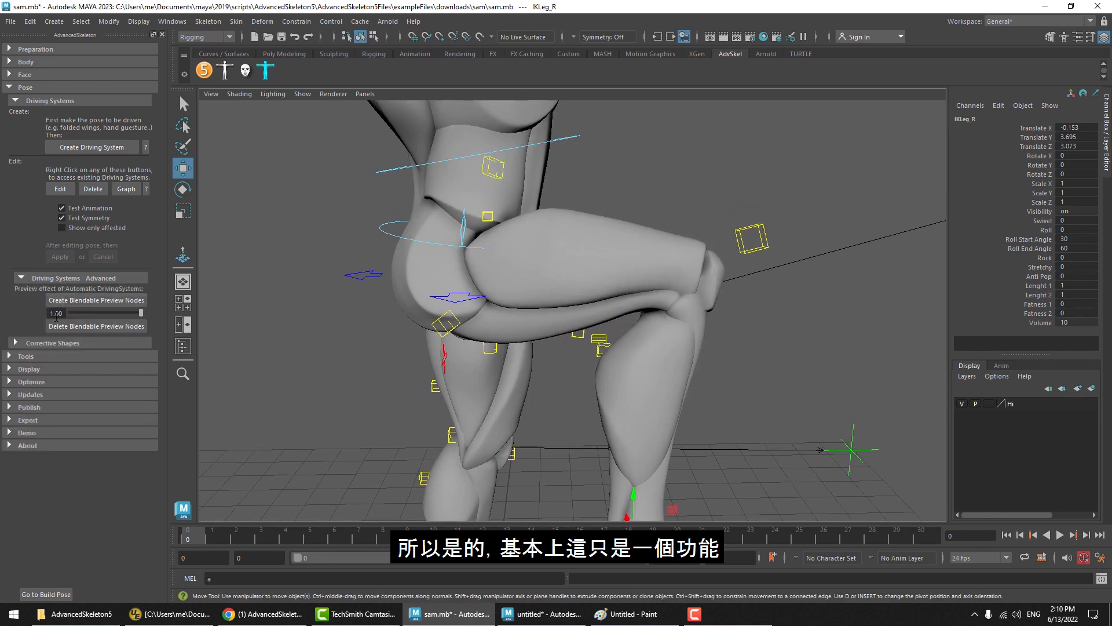
drag(141, 313, 172, 314)
mouse_move(615, 263)
alt+mouse_down()
mouse_move(516, 256)
mouse_move(604, 268)
alt+mouse_up()
alt+right_drag(604, 267, 564, 258)
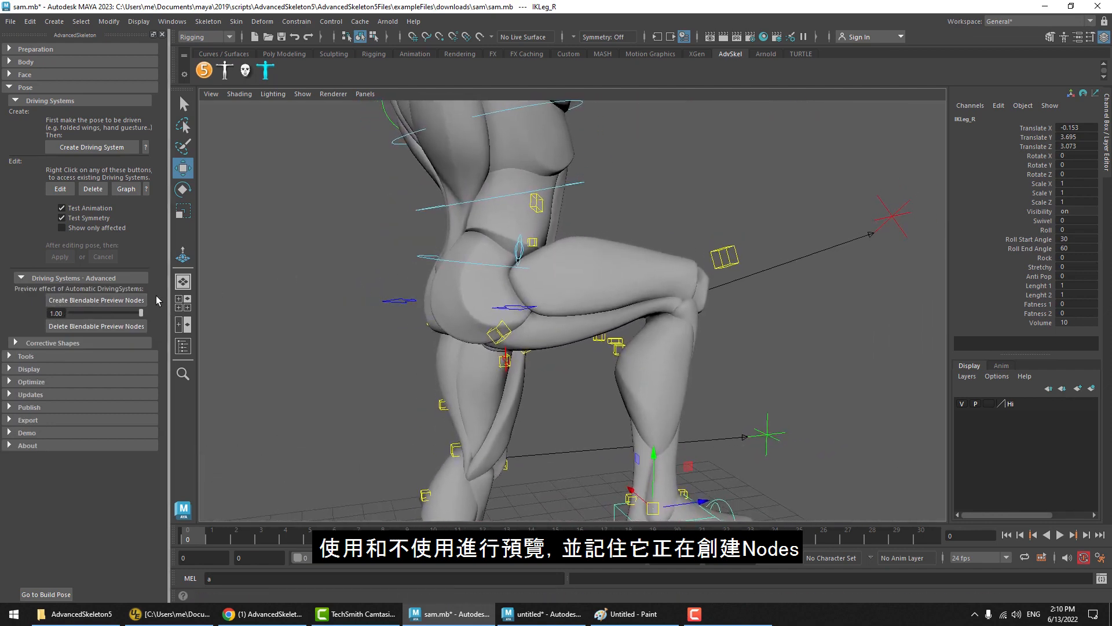
mouse_move(141, 313)
mouse_down()
mouse_move(75, 313)
mouse_move(128, 322)
mouse_up()
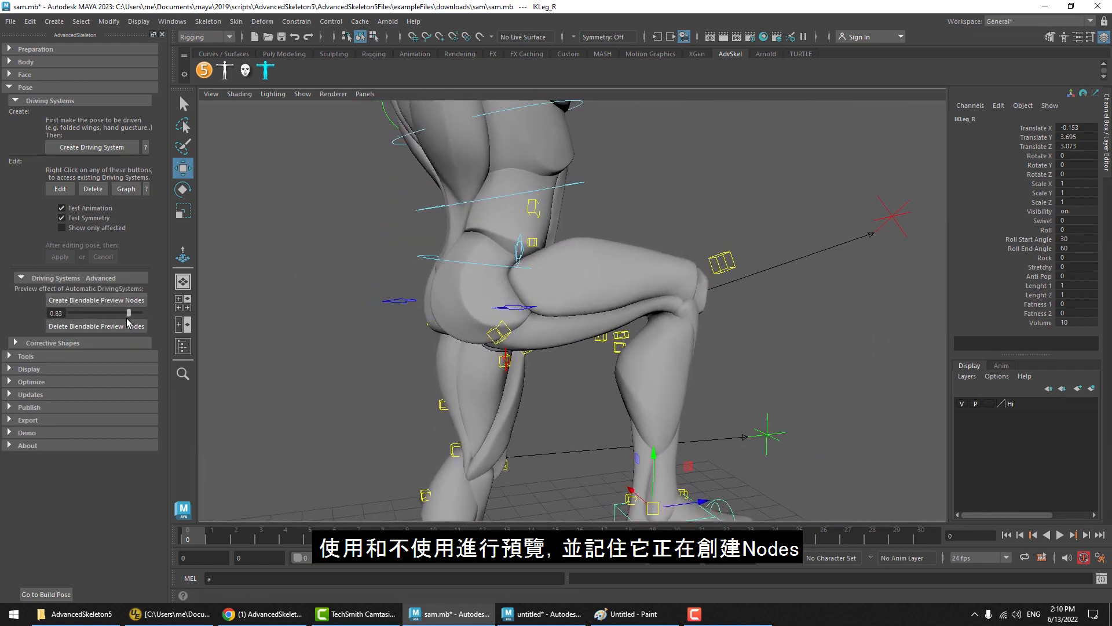
alt+right_drag(458, 293, 500, 300)
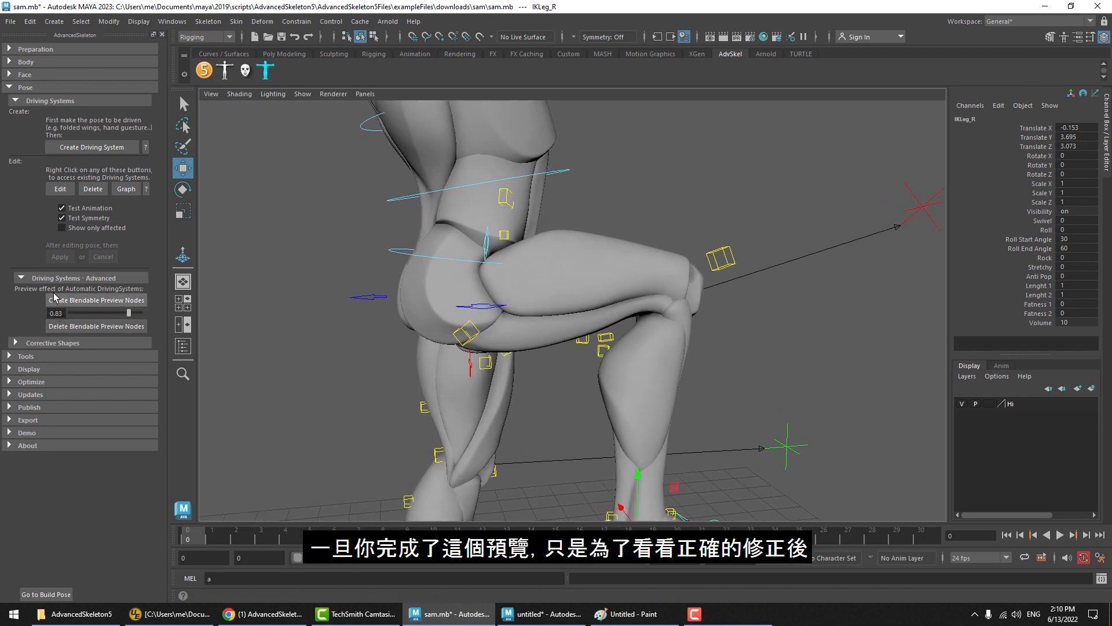
drag(129, 312, 166, 326)
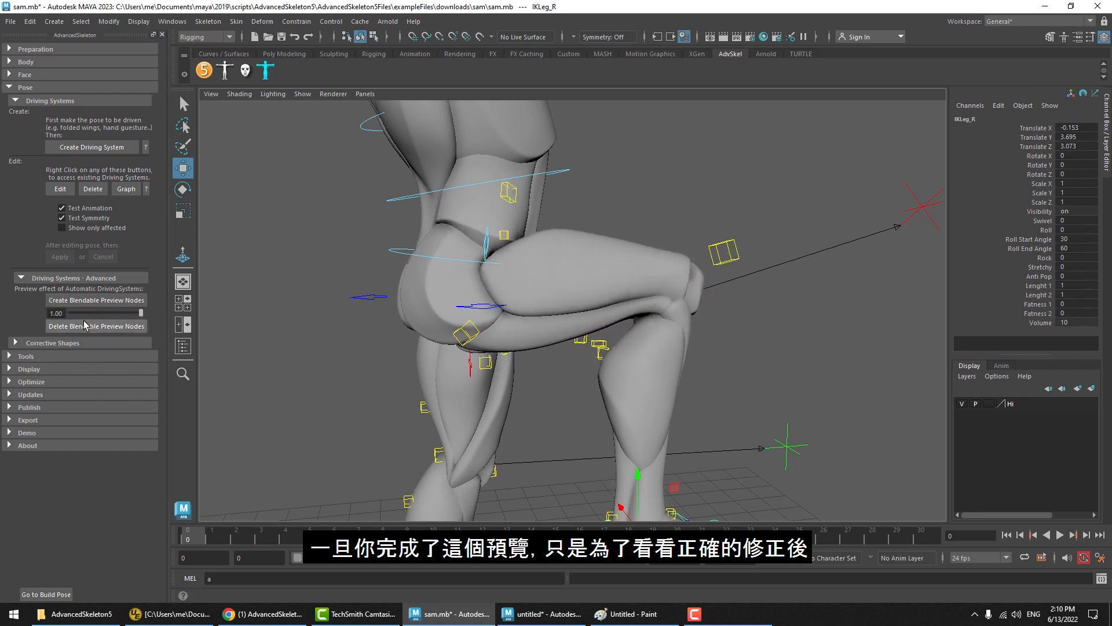
Inspect the outputs of the DrivingSystemBlendablePreview node through the Outliner, and close the Outliner.
click(183, 346)
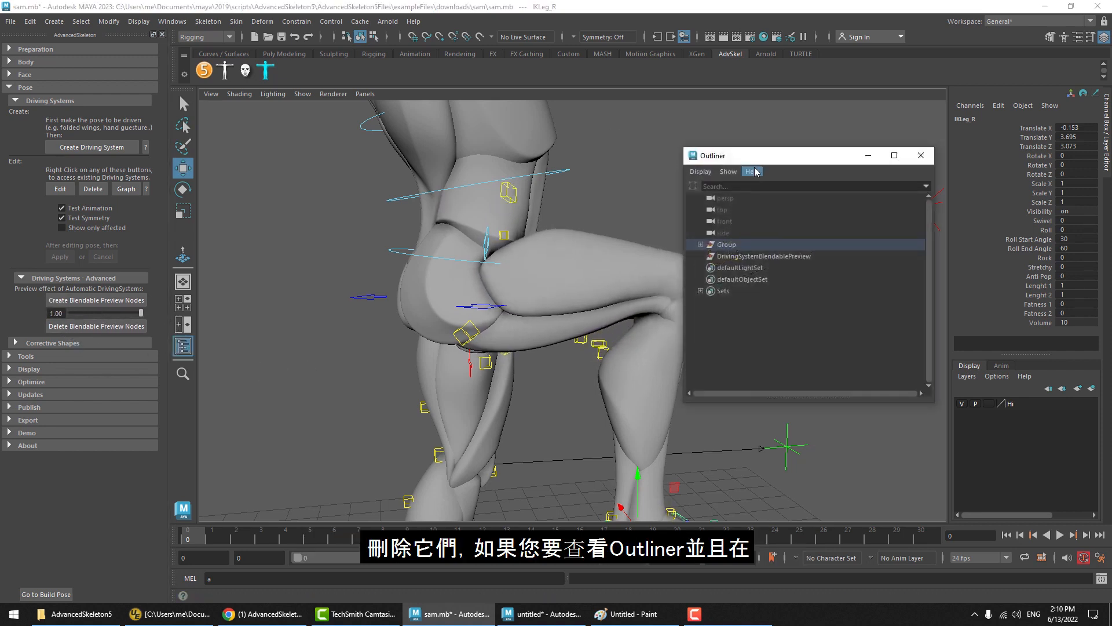
drag(753, 155, 672, 135)
click(657, 237)
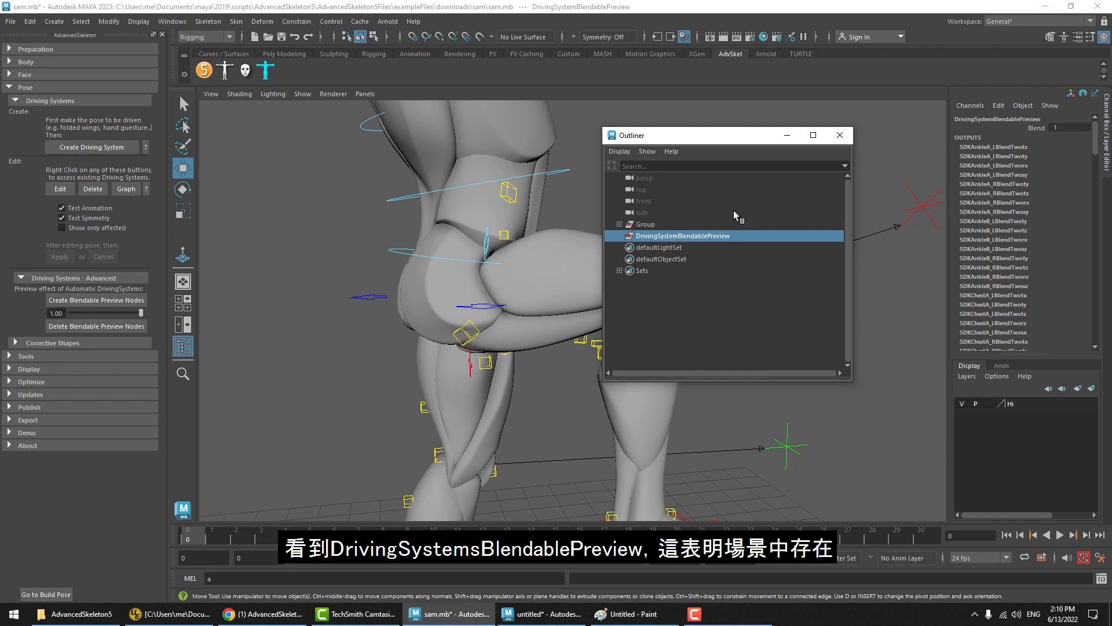
drag(689, 141, 700, 157)
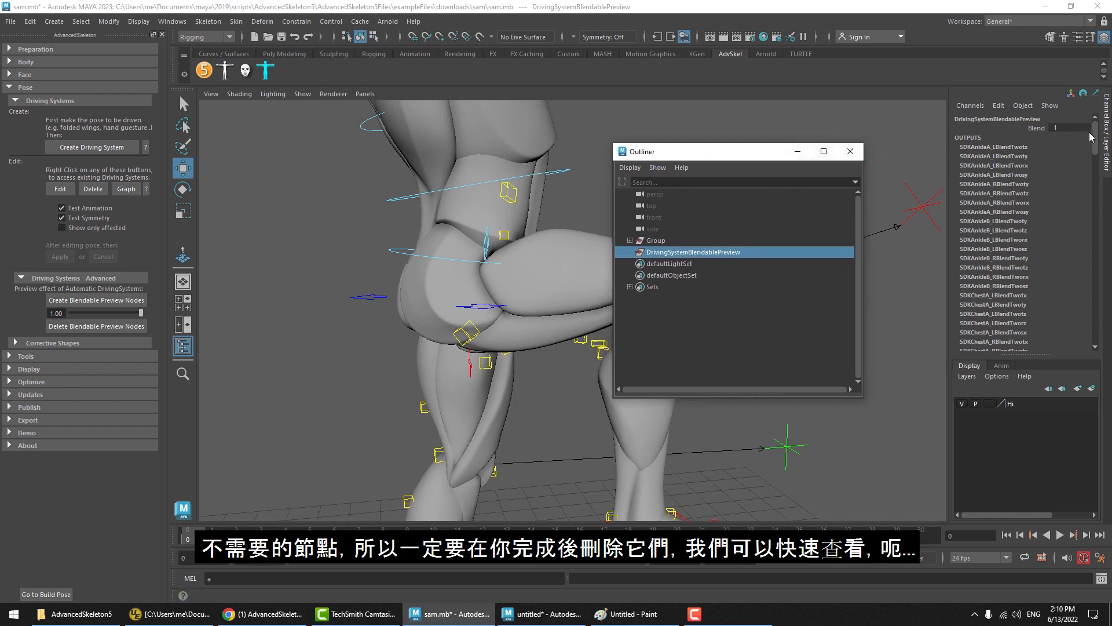
scroll(1091, 136, down, 15)
click(851, 153)
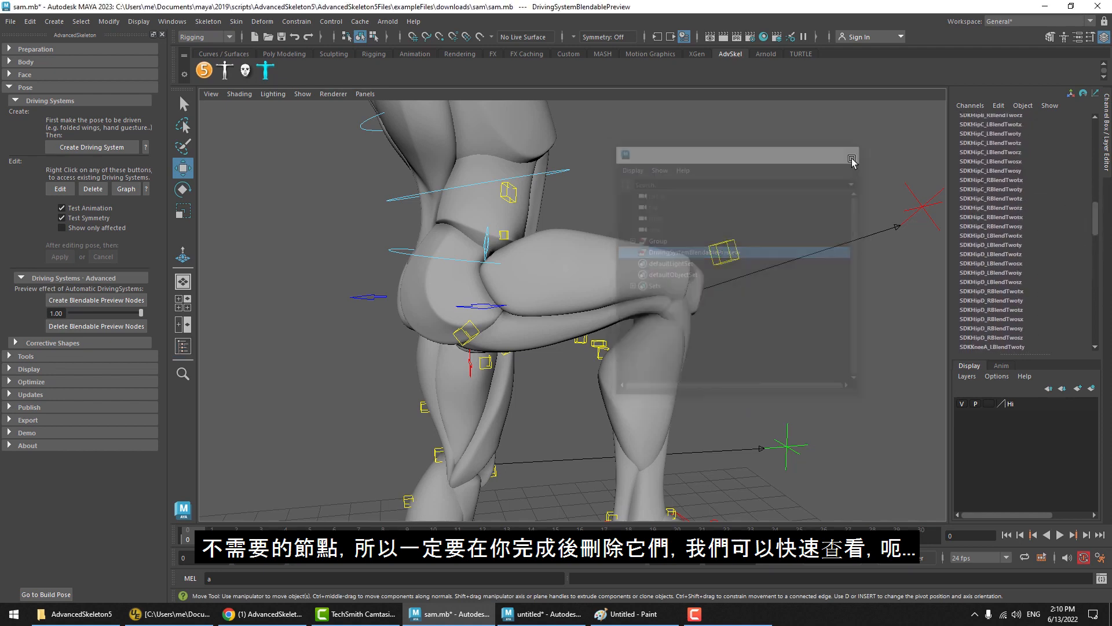
scroll(595, 310, up, 2)
Delete the blendable preview nodes from the scene.
click(100, 326)
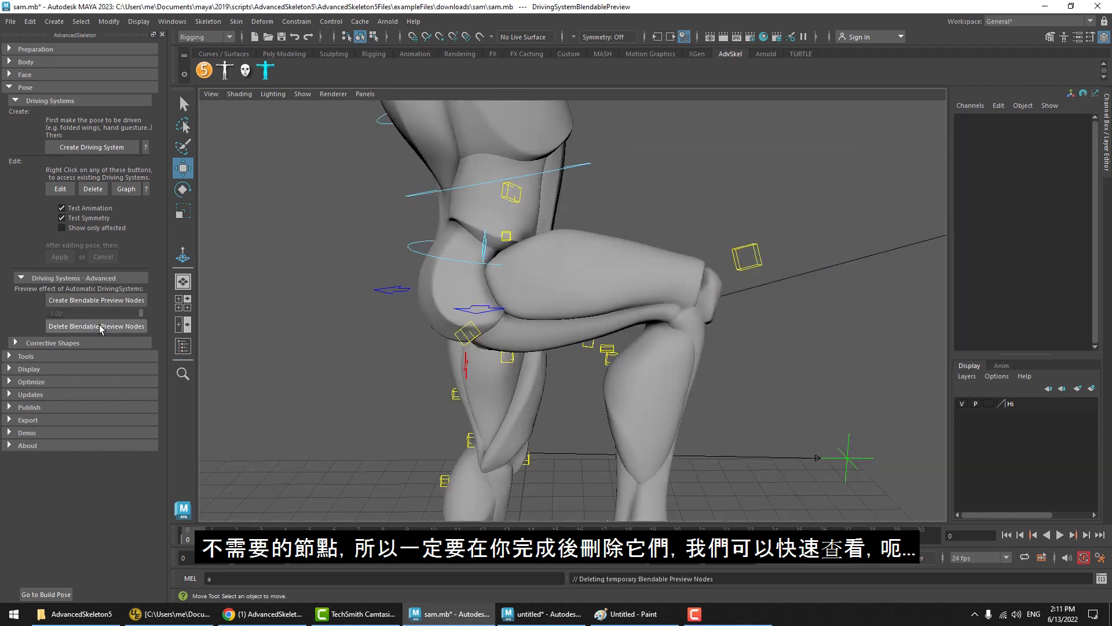
click(76, 278)
alt+drag(774, 197, 522, 200)
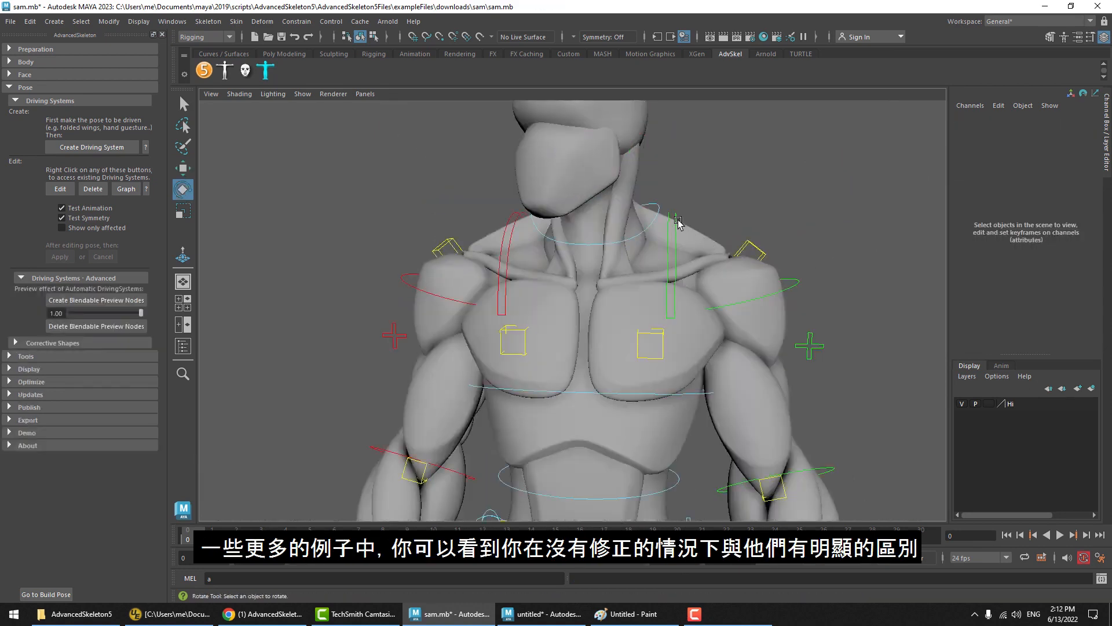
Test the corrected deformation by rotating both FK scapula controls about -25 and both FK shoulder controls about -26 in Y.
click(676, 220)
drag(666, 271, 535, 239)
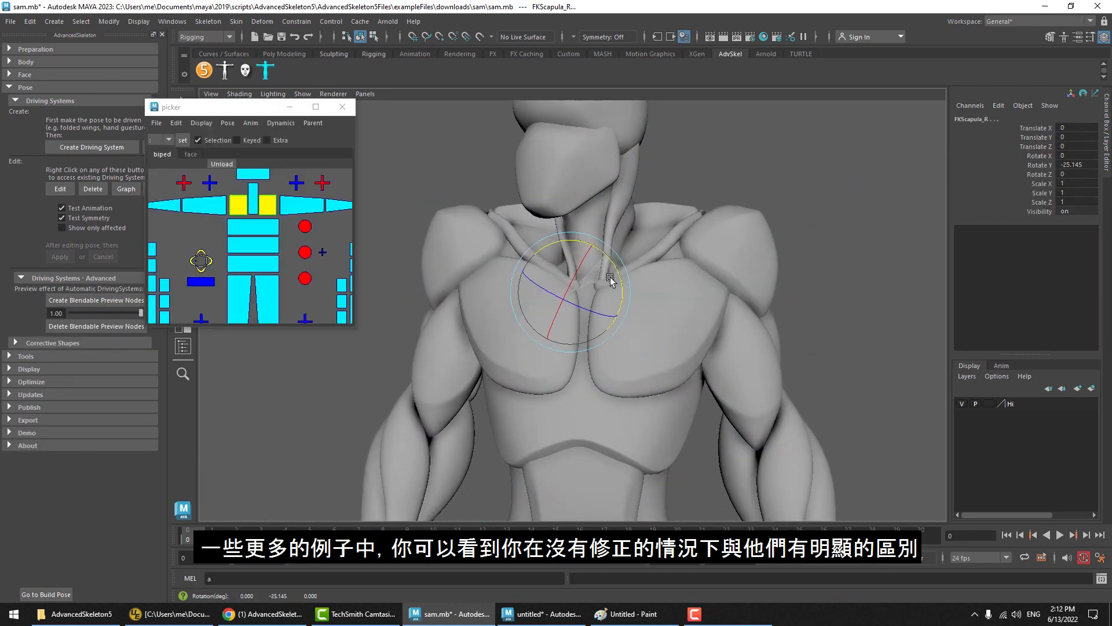
drag(603, 273, 617, 292)
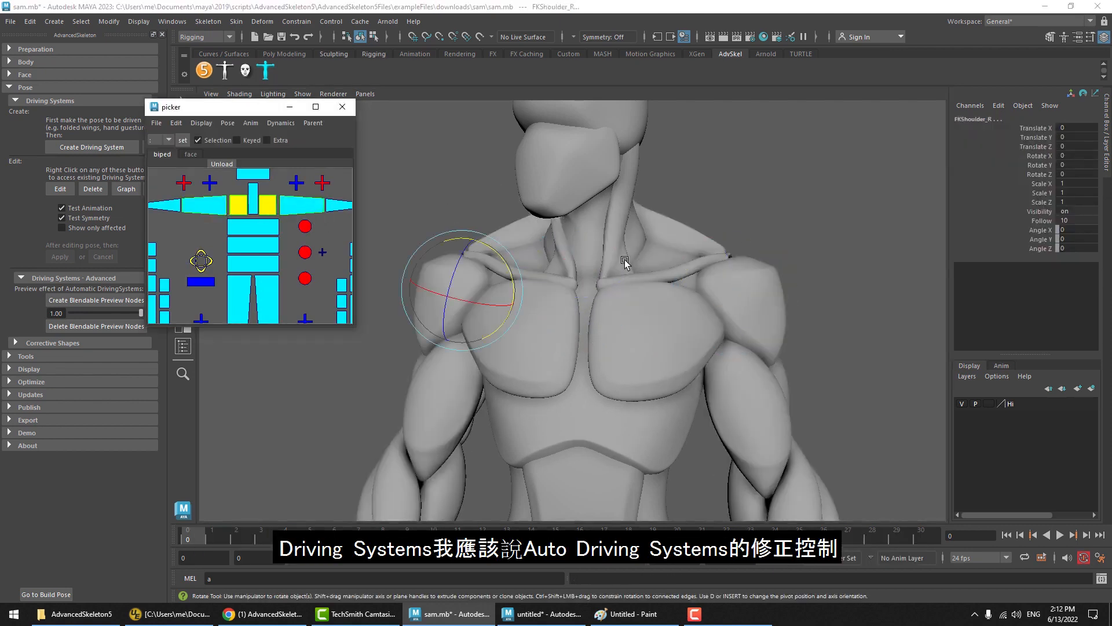
mouse_move(492, 246)
mouse_down()
mouse_move(502, 266)
mouse_move(492, 265)
mouse_up()
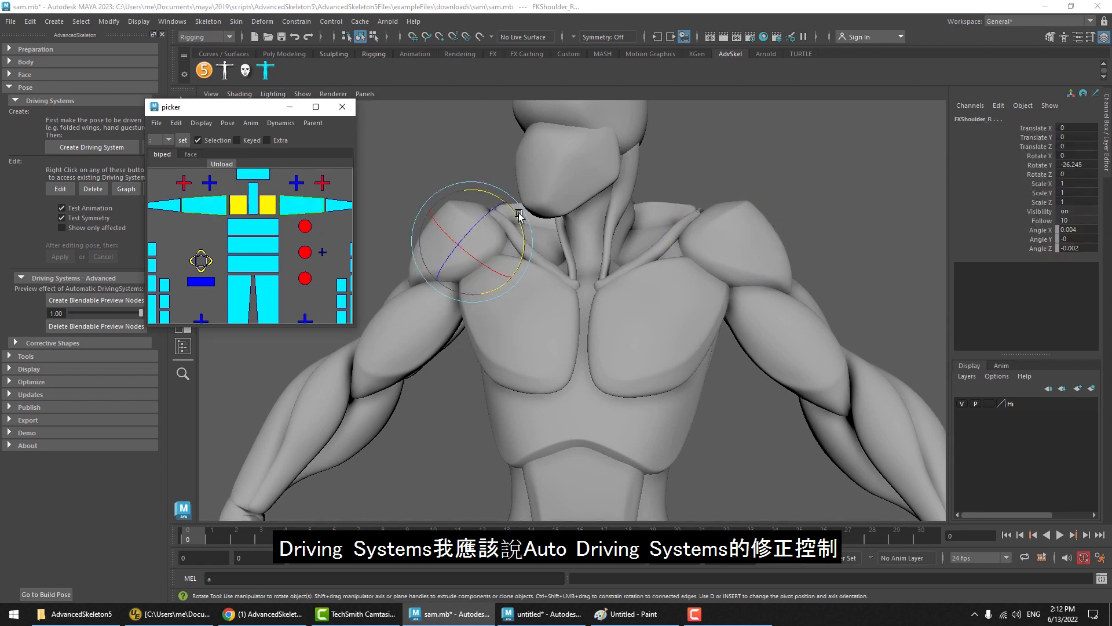
drag(519, 215, 521, 249)
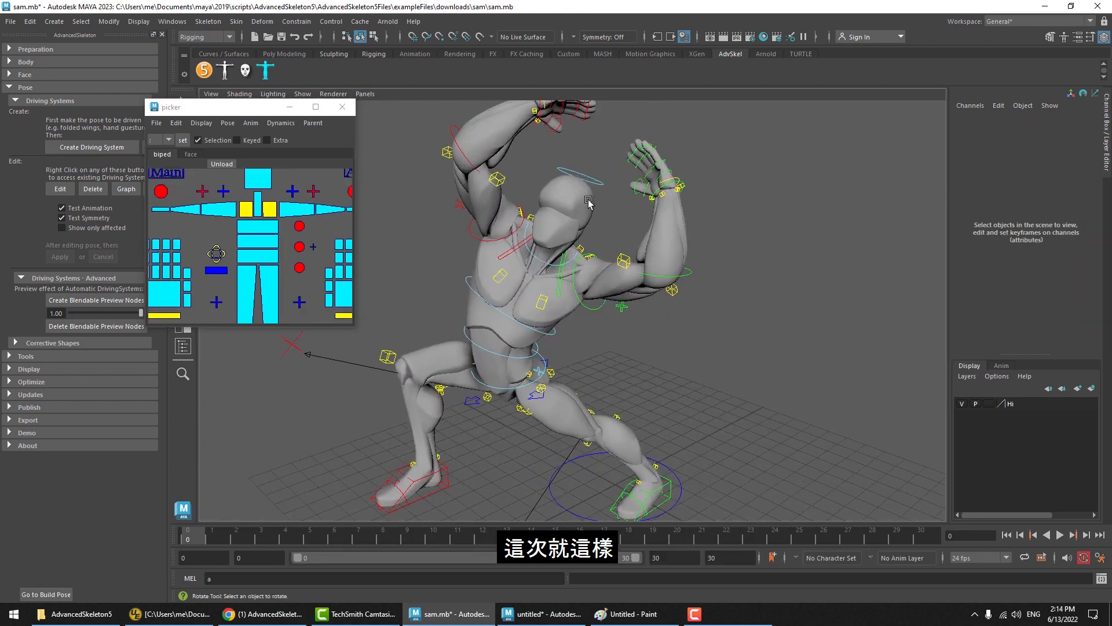
Rotate the FKHead_M control to adjust the head direction in the lunge pose, and clear the selection.
click(597, 183)
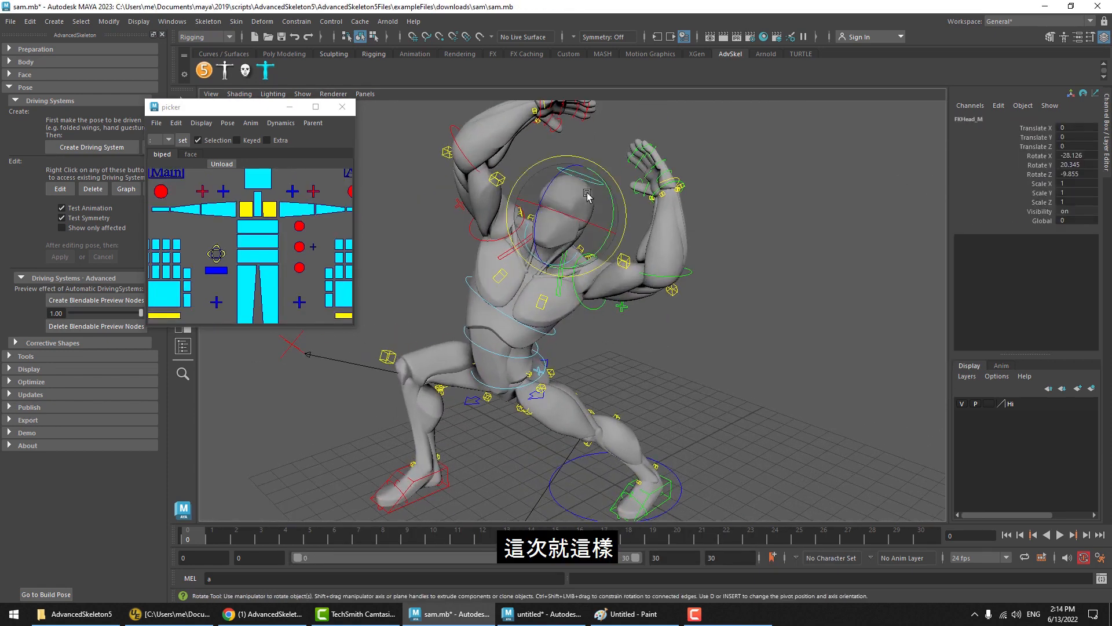
drag(571, 217, 566, 231)
click(731, 412)
Examine the character's lunge pose with raised arms from several angles and distances.
alt+drag(731, 413, 638, 324)
alt+right_drag(637, 323, 680, 255)
alt+drag(682, 255, 656, 307)
alt+right_drag(656, 307, 600, 311)
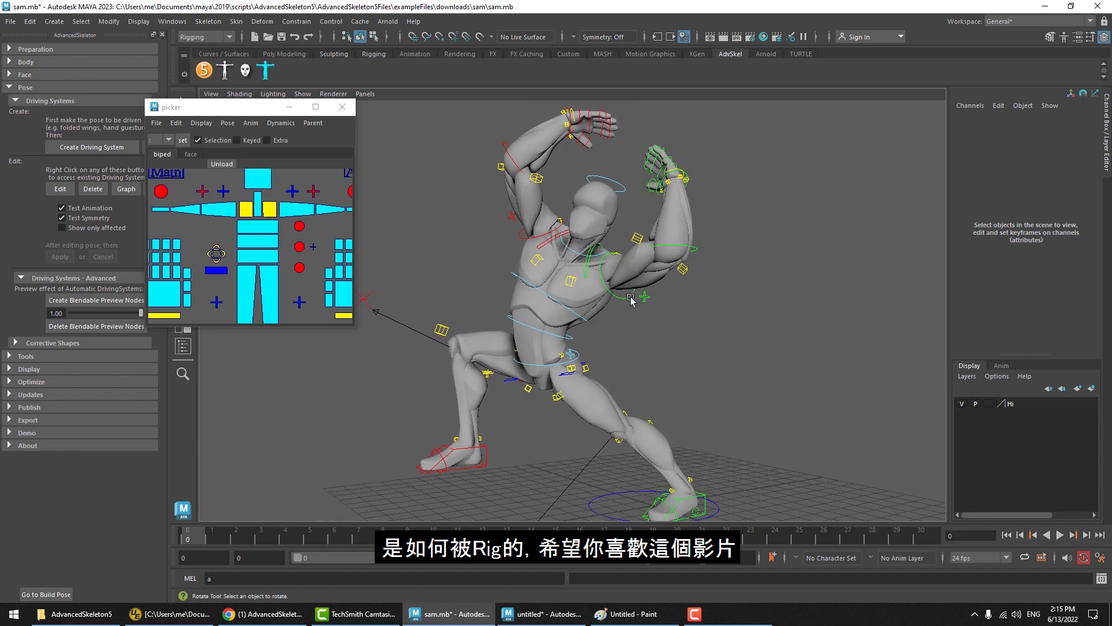
alt+drag(644, 313, 624, 326)
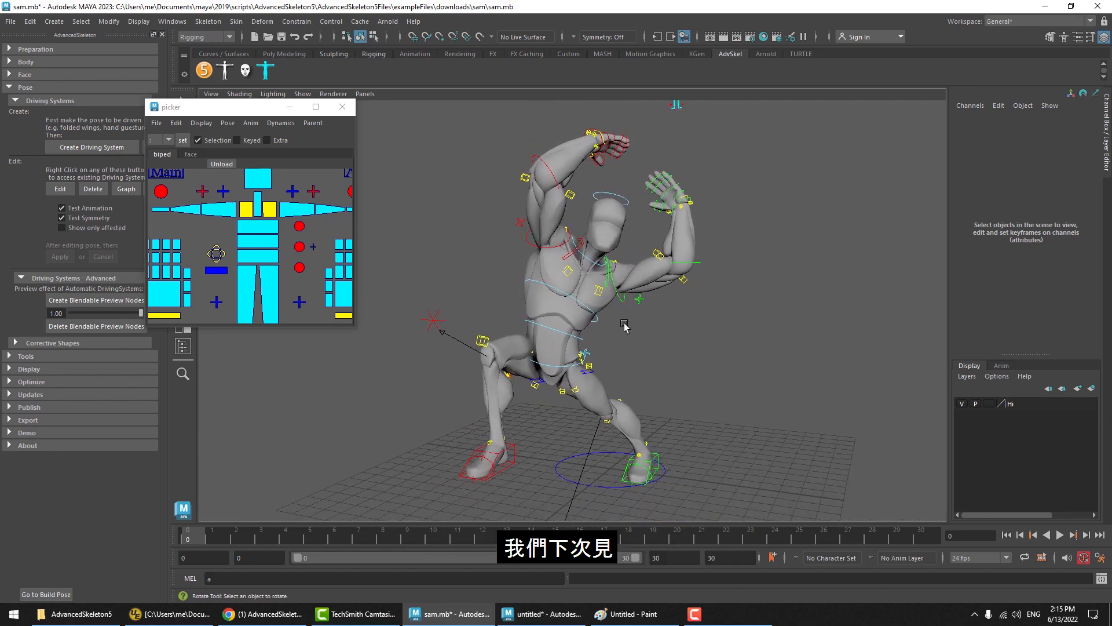